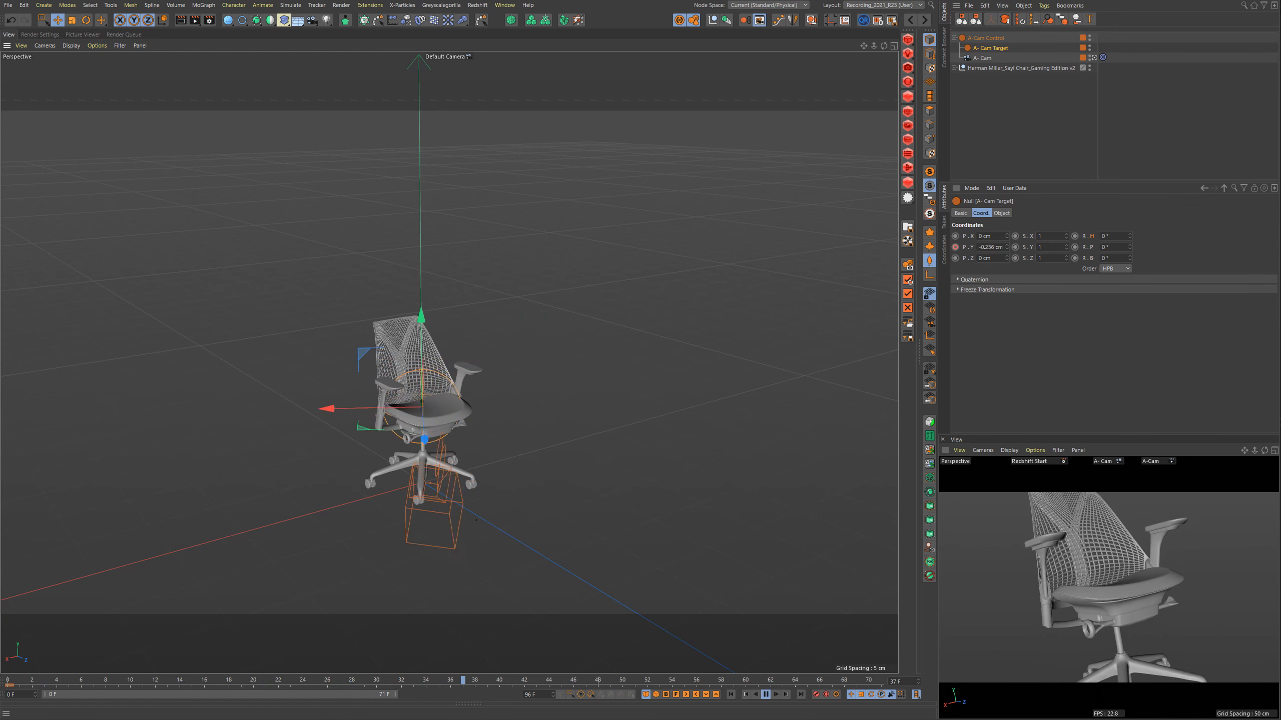
Examine the Full Animation Redraw option in the Viewport Display preferences and play the chair camera animation in both viewports.
key(ctrl+e)
drag(642, 154, 697, 150)
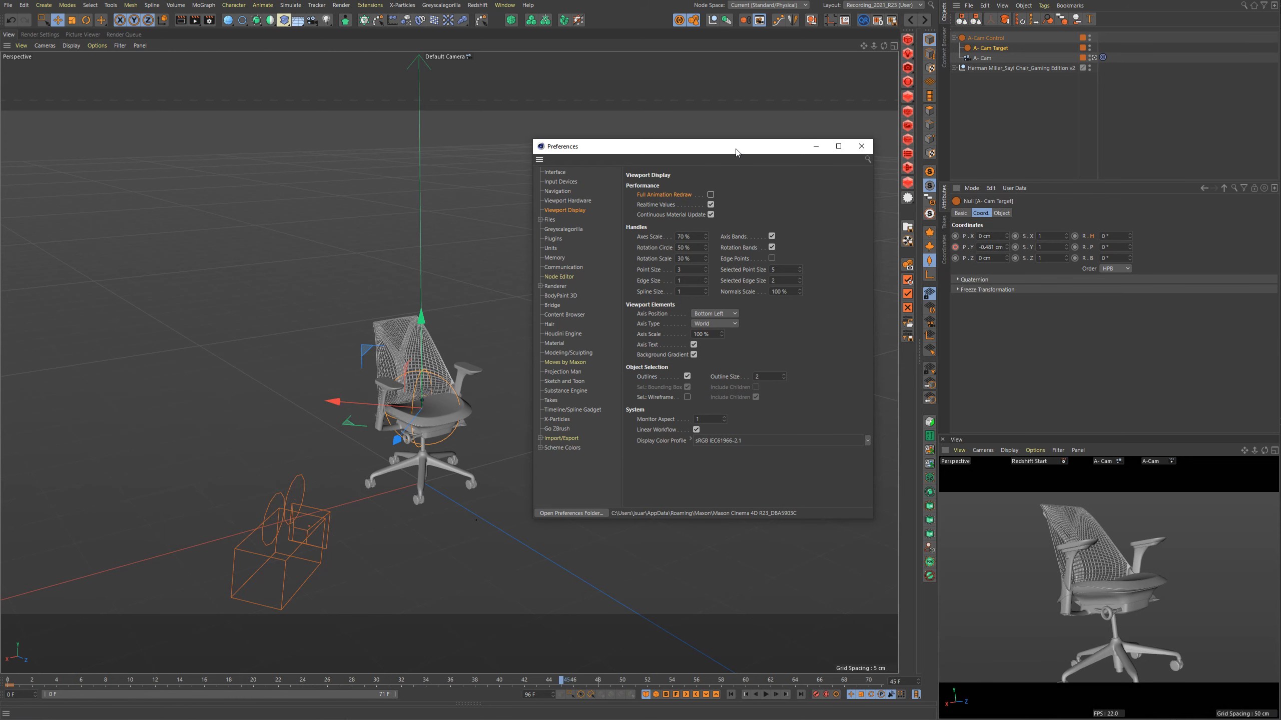
click(861, 145)
click(964, 146)
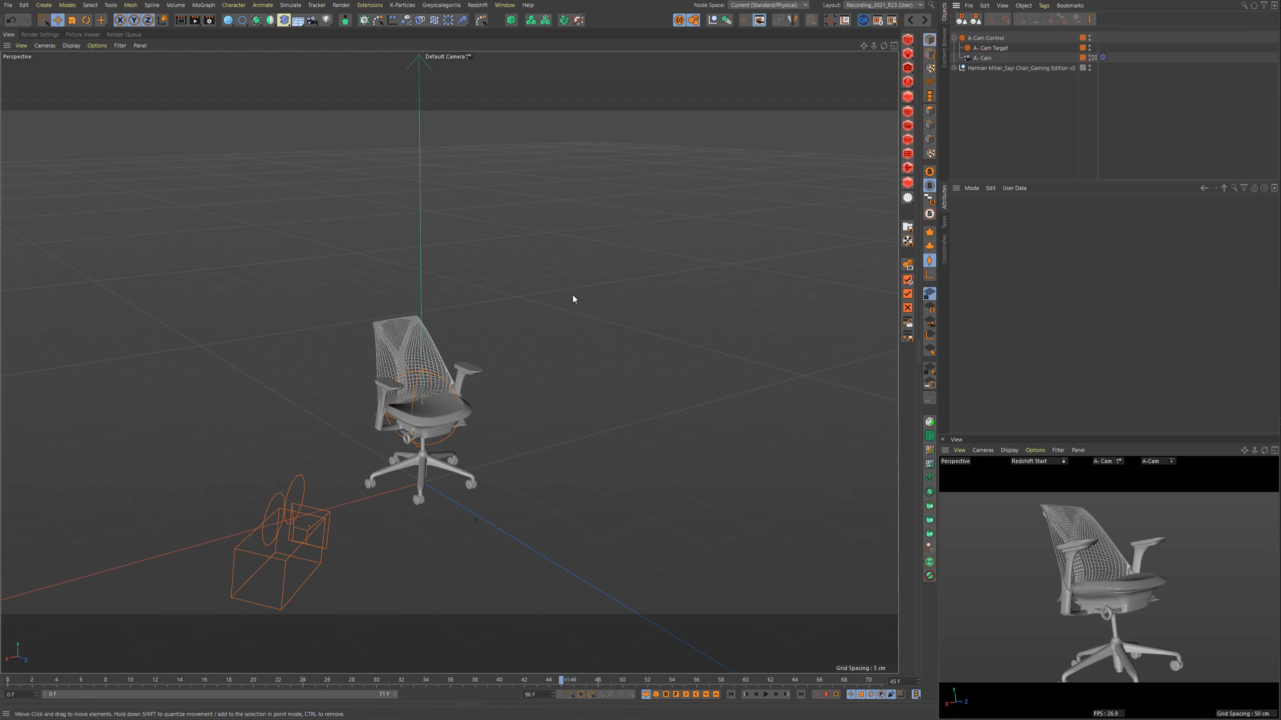
key(F8)
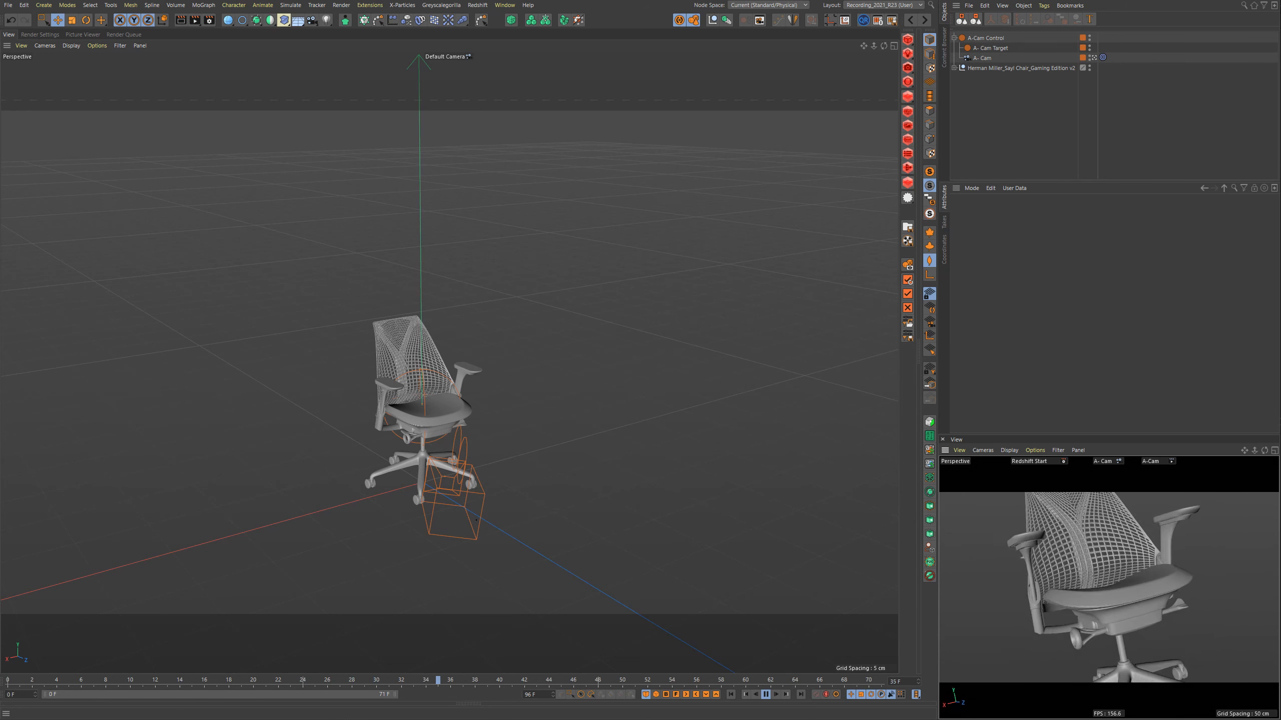
key(ctrl+e)
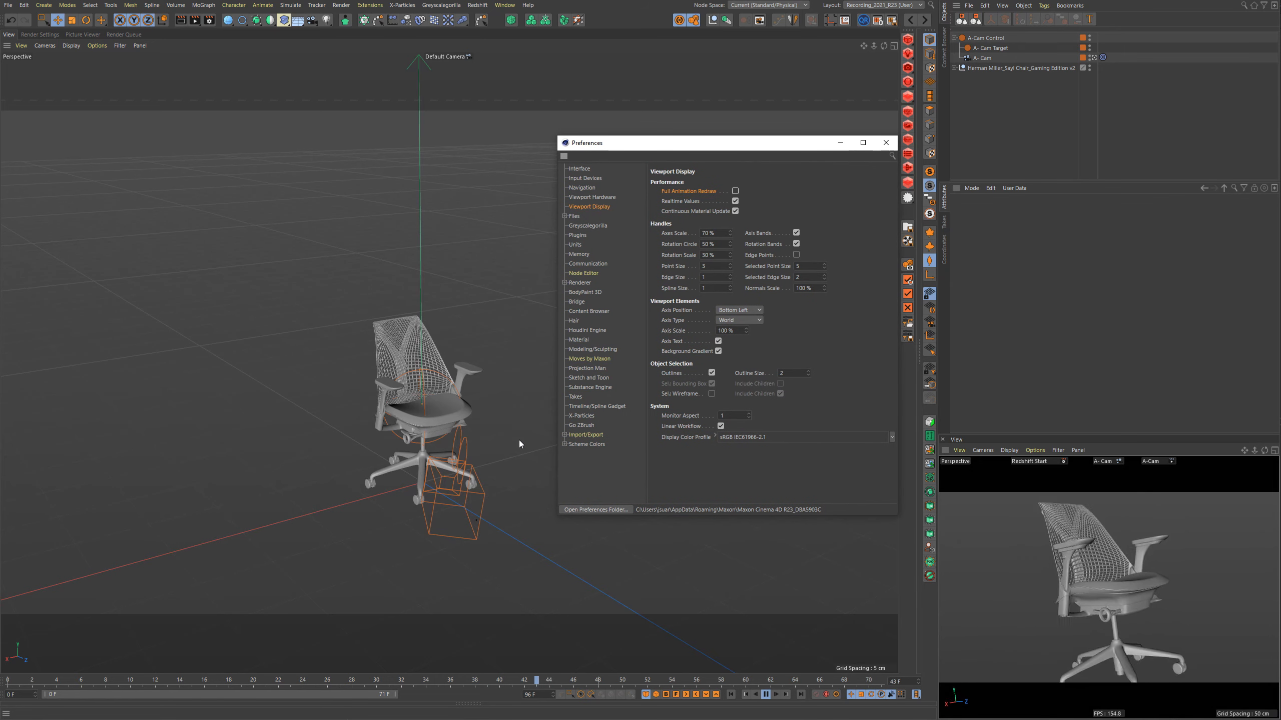
click(1172, 451)
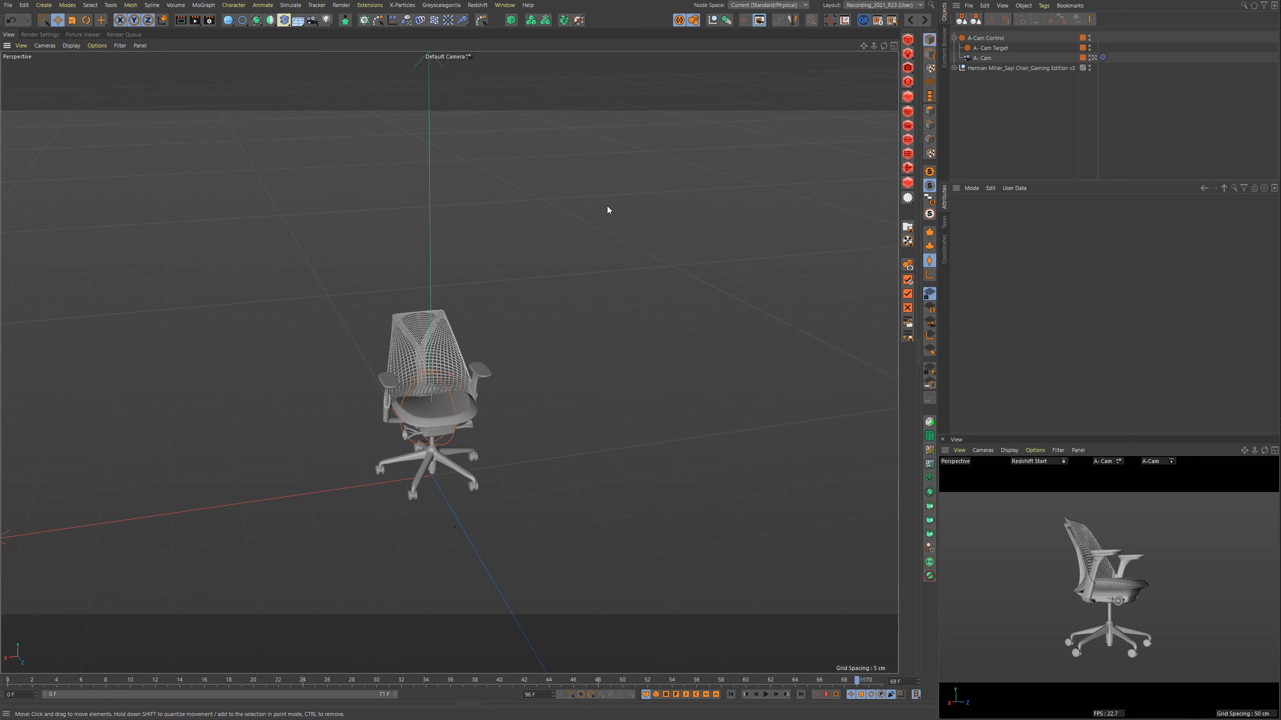
Show frames per second, render settings and current take in the main viewport's HUD, and preview B-Cam and D-Cam before returning to Default Camera.
key(shift+v)
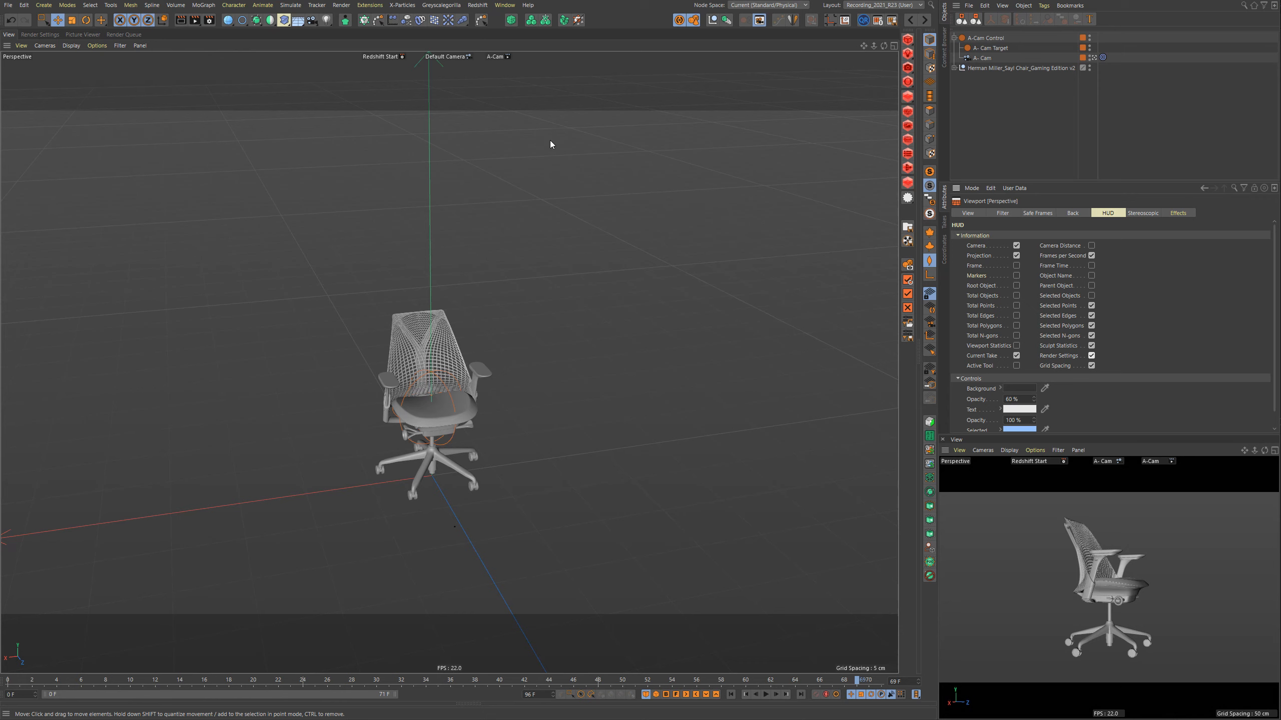
click(453, 58)
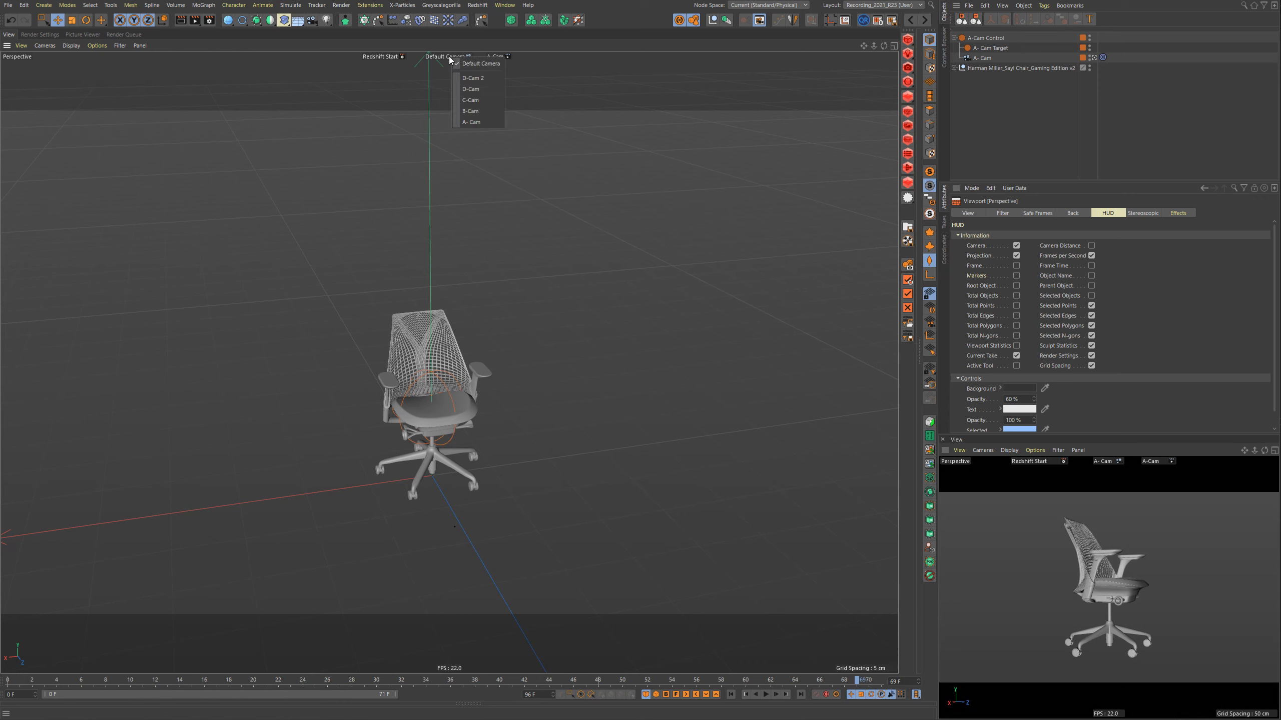
click(470, 110)
click(449, 56)
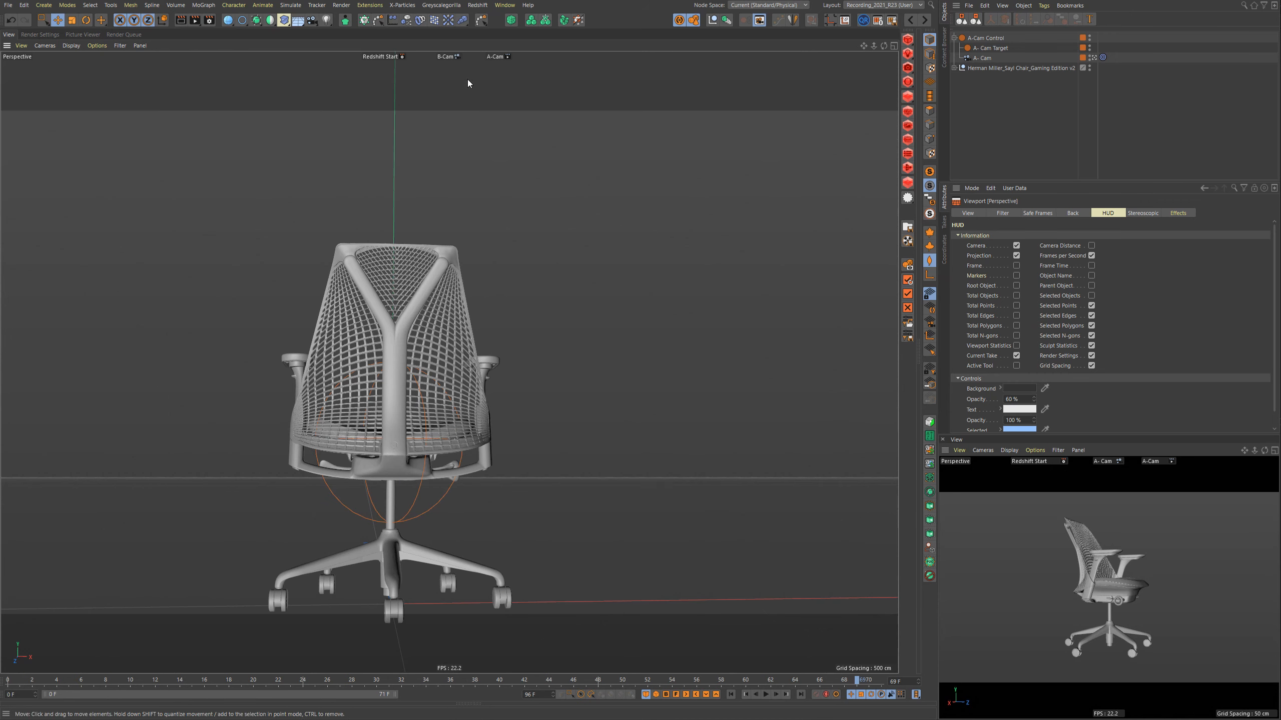
click(465, 89)
click(450, 54)
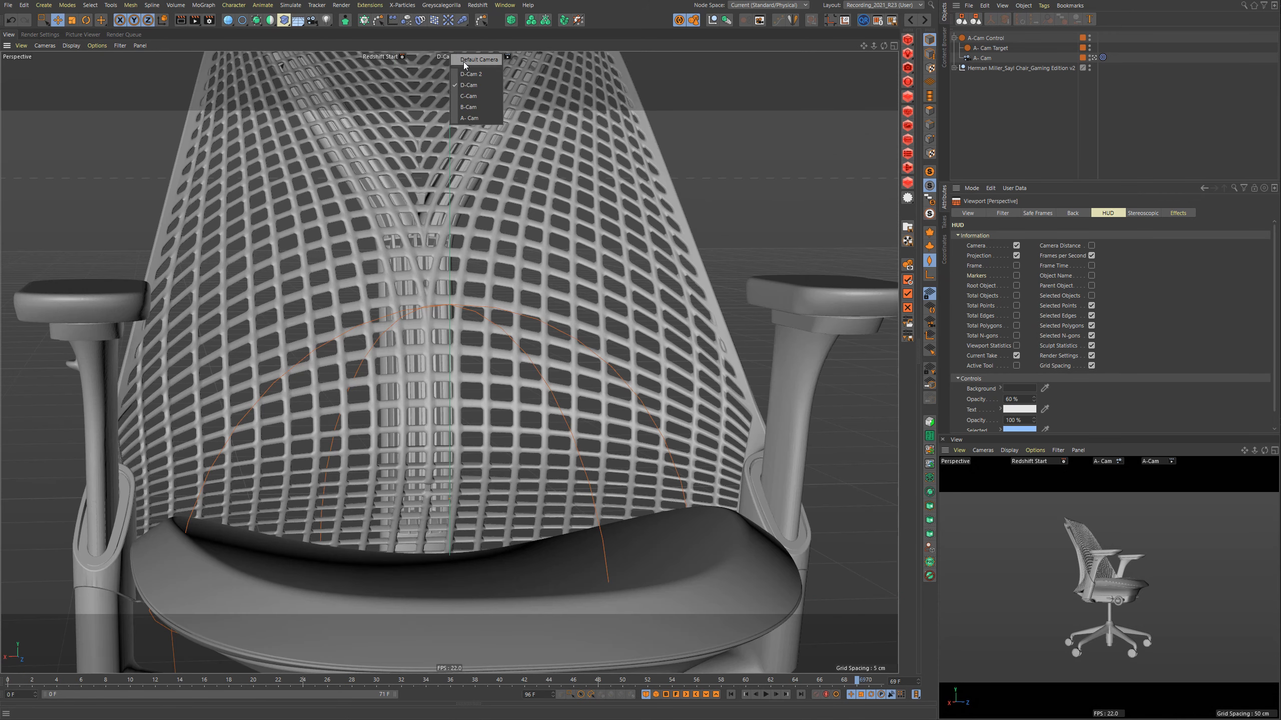
click(464, 62)
Check which takes and render settings can be switched from the viewport HUD.
click(503, 60)
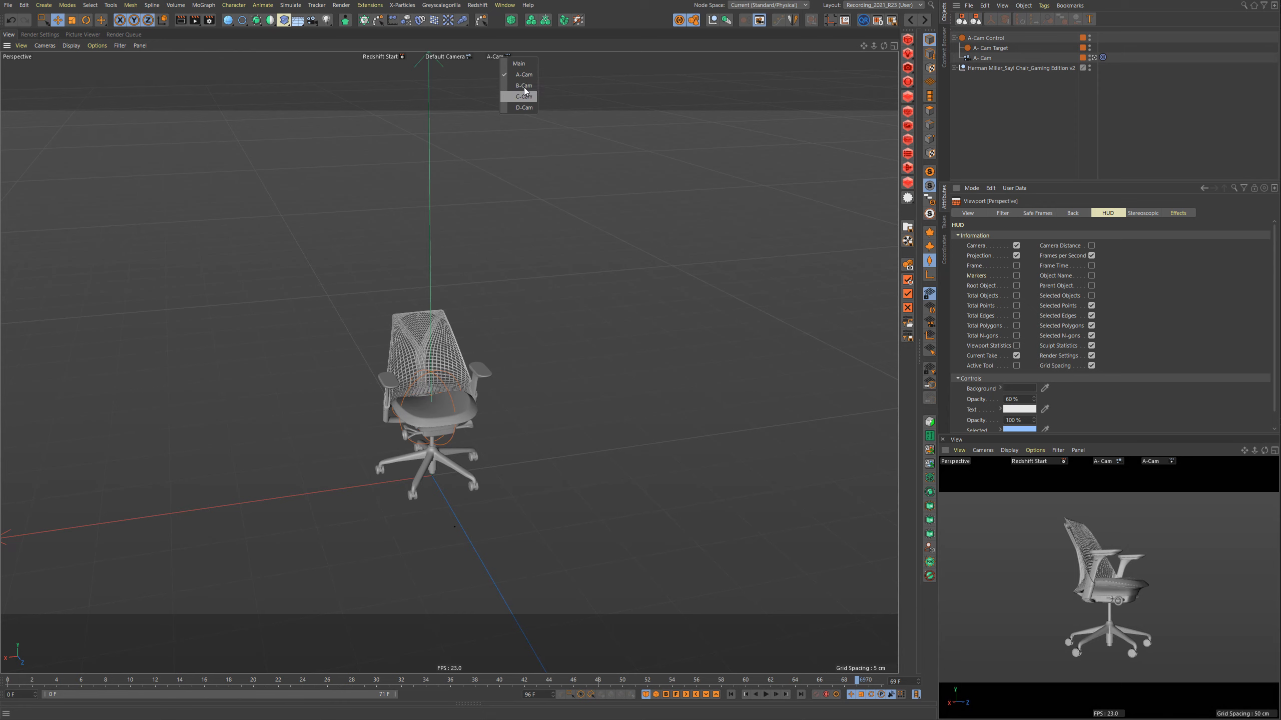
click(376, 101)
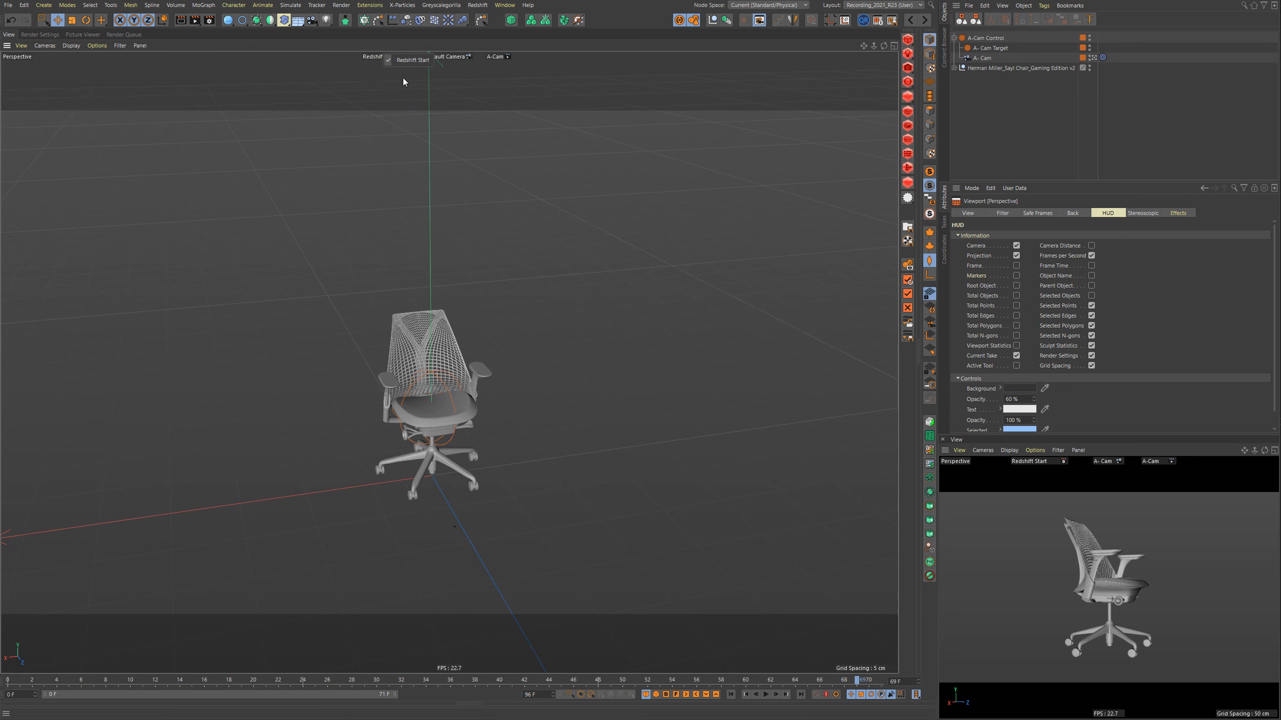
click(409, 112)
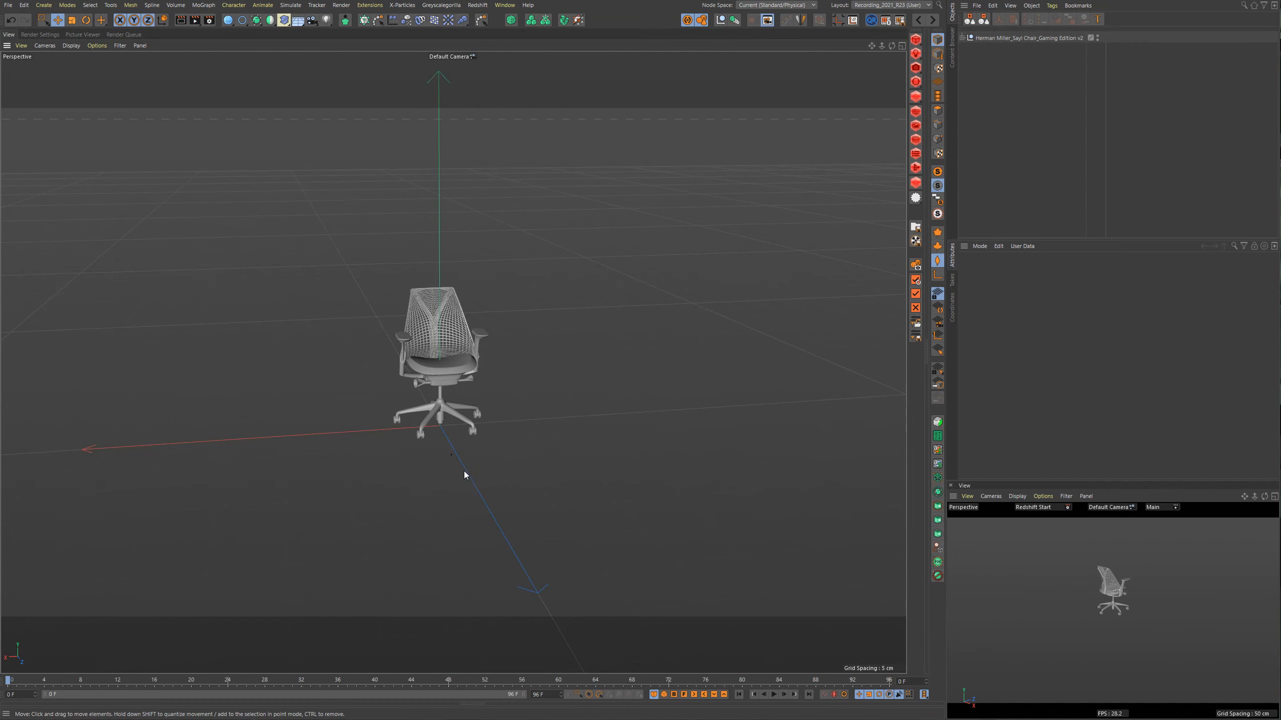
Frame the whole chair in a three-quarter front view and create a Redshift camera from that view.
alt+drag(465, 471, 421, 467)
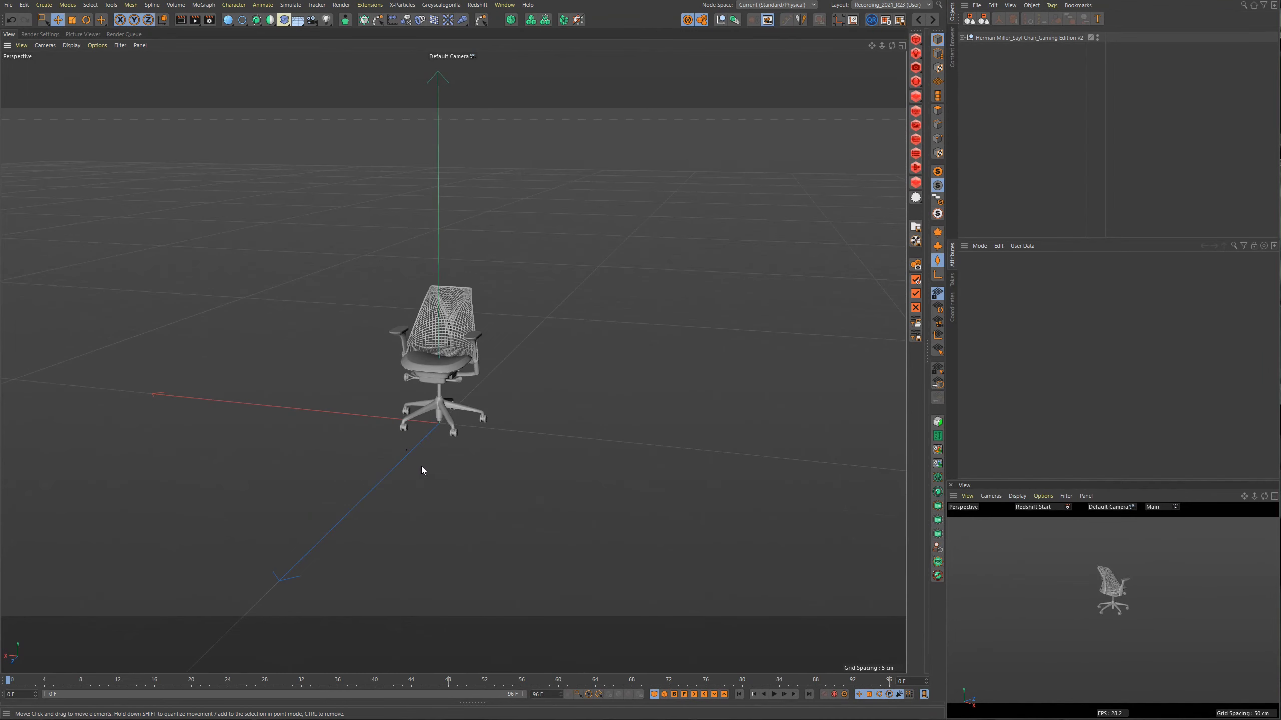
alt+right_drag(422, 467, 595, 404)
alt+middle_drag(524, 343, 503, 519)
alt+right_drag(502, 519, 381, 451)
scroll(380, 451, down, 3)
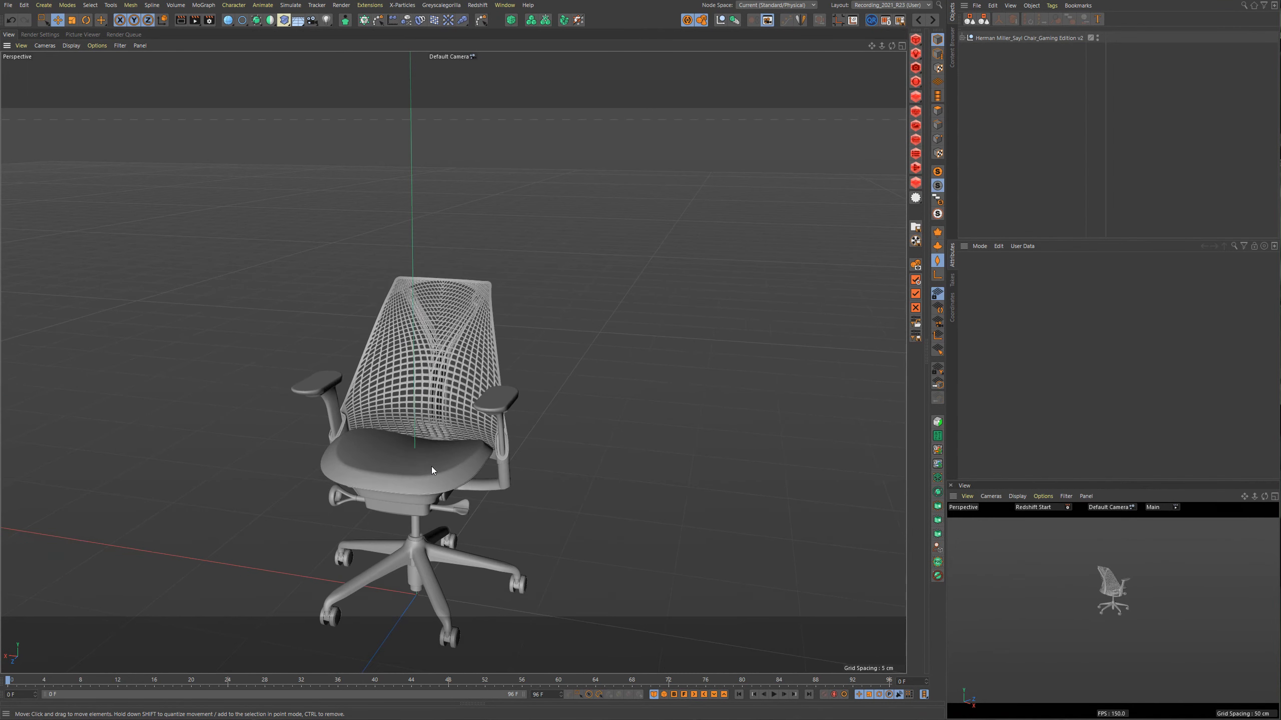
alt+middle_drag(431, 467, 462, 413)
scroll(453, 404, down, 1)
alt+drag(462, 413, 450, 413)
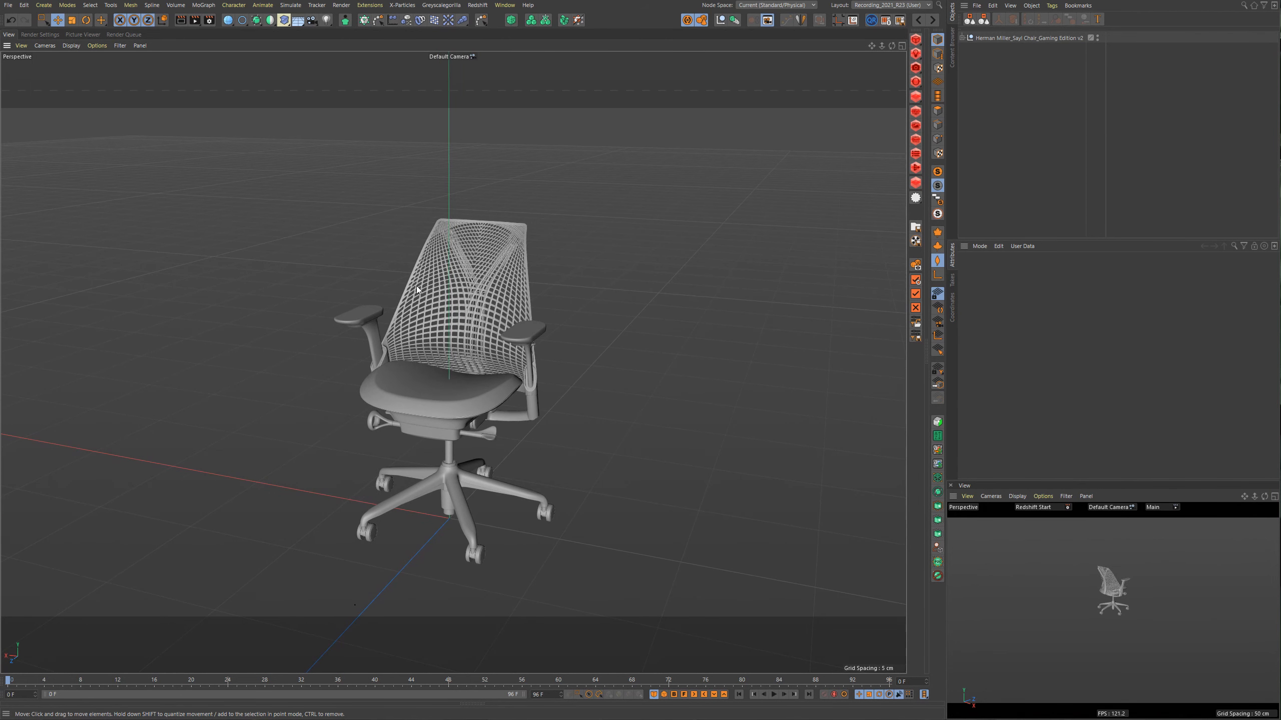
click(311, 22)
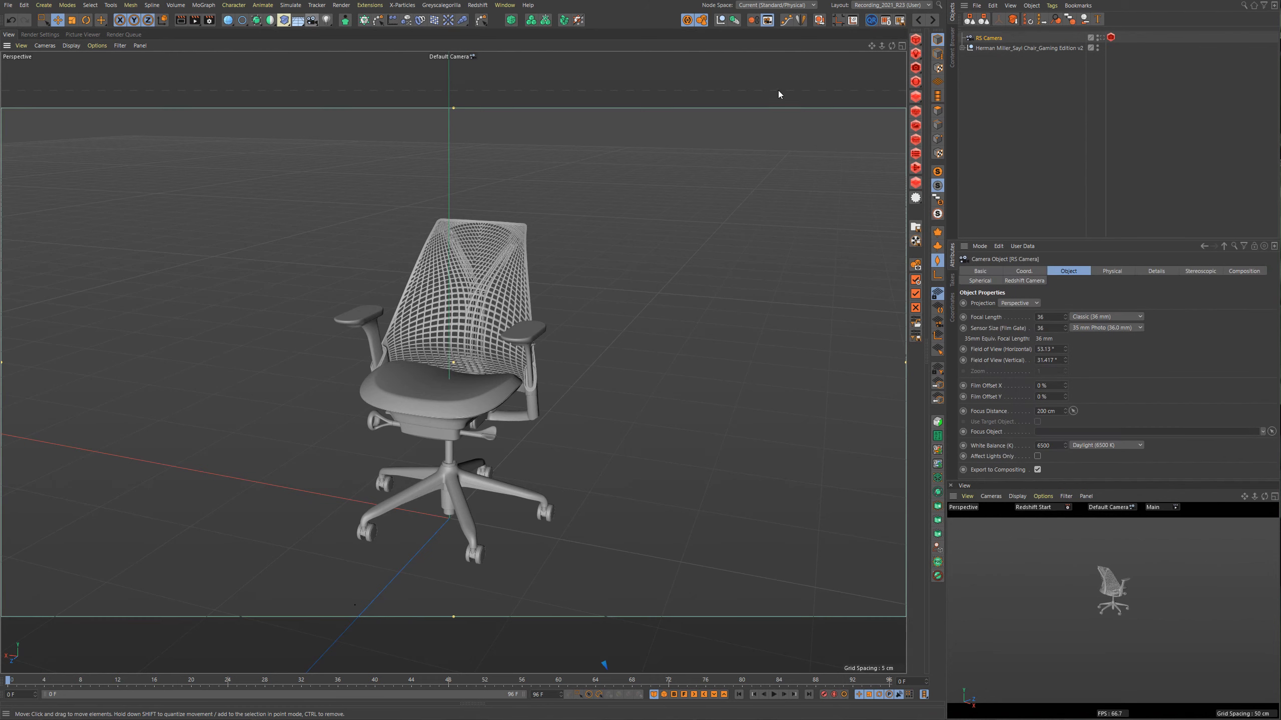
Delete the Redshift Camera tag from RS Camera and make the small preview viewport look through RS Camera.
click(1111, 38)
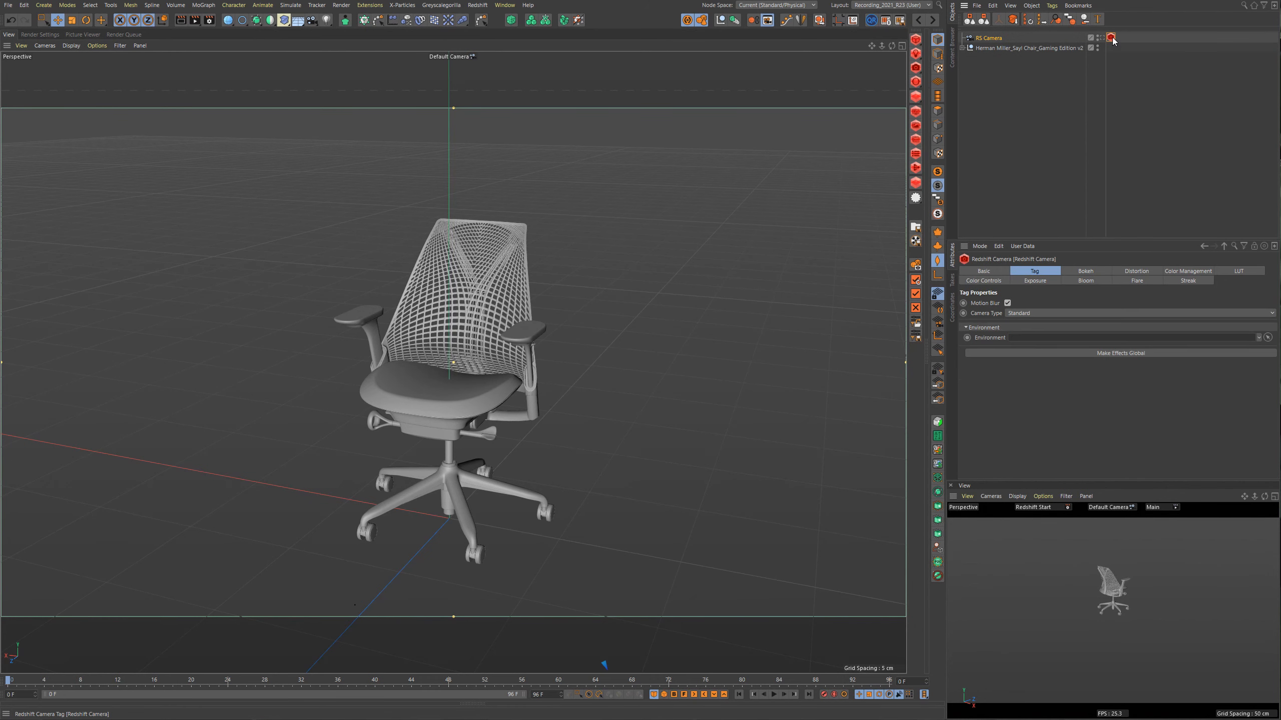
key(Delete)
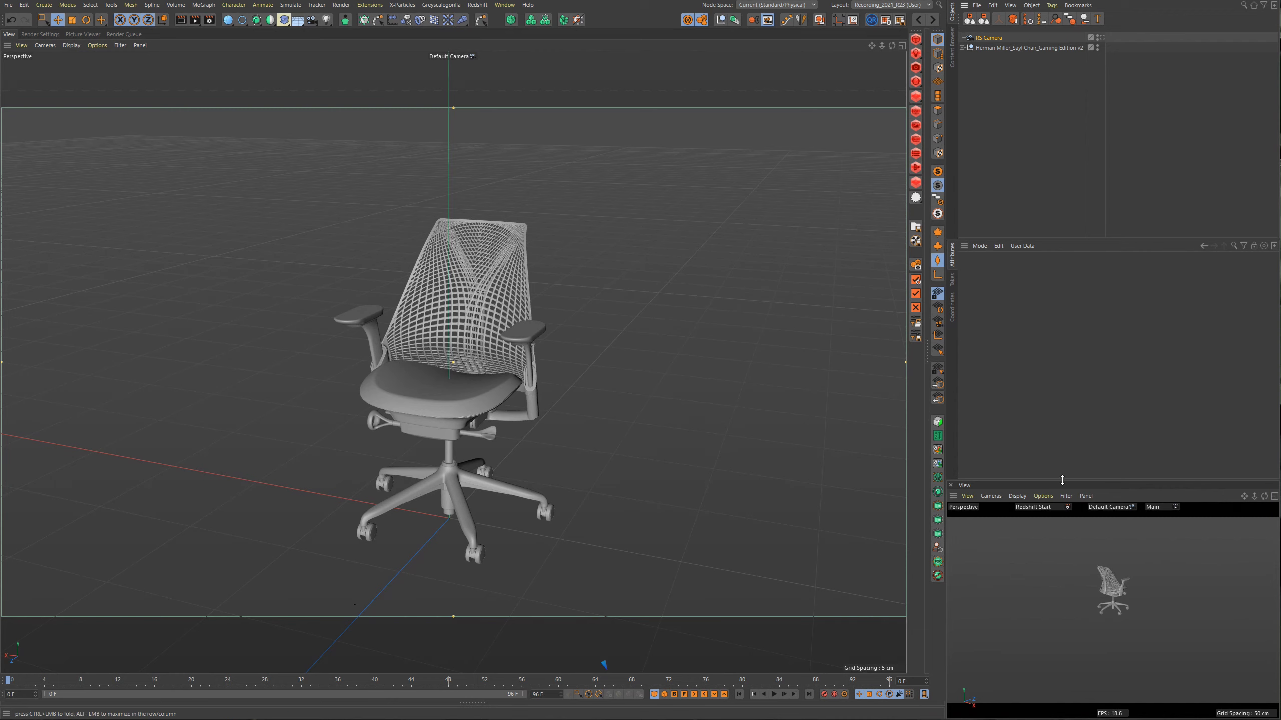
click(1110, 507)
click(1127, 530)
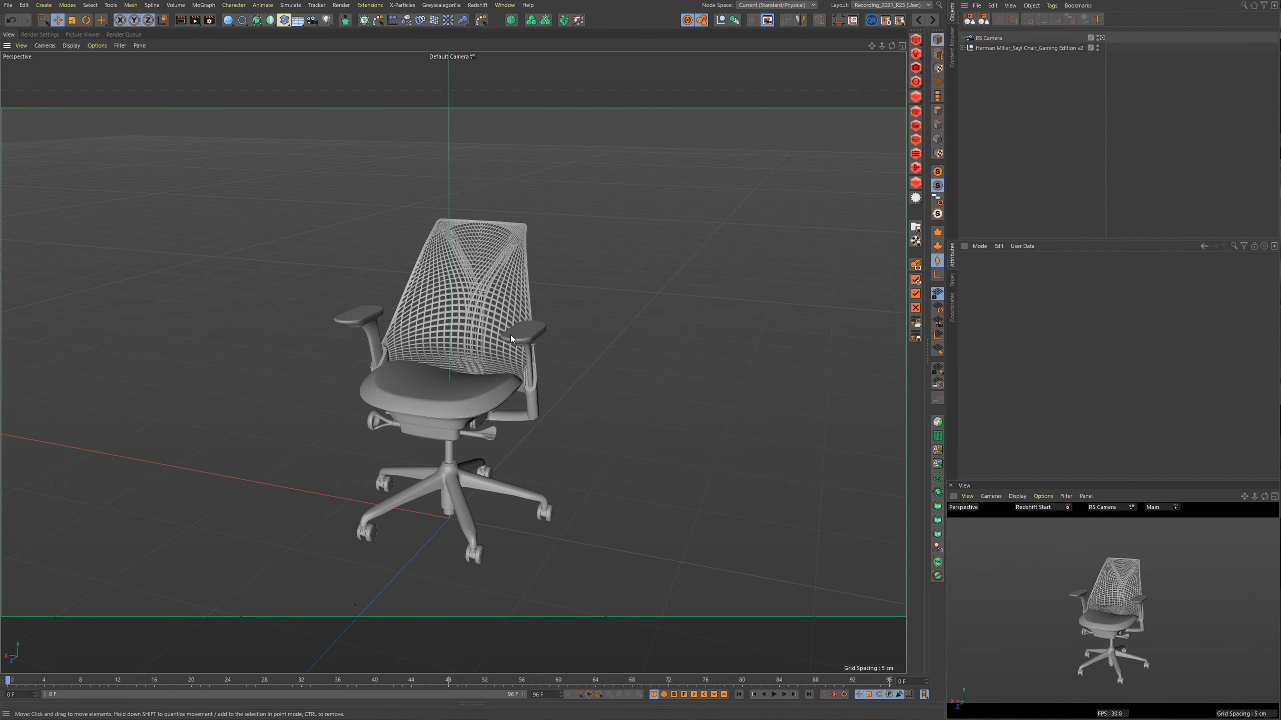
Add a Target tag to RS Camera with the Herman Miller chair null as its target object.
scroll(490, 377, down, 6)
alt+drag(489, 378, 403, 419)
scroll(486, 377, down, 3)
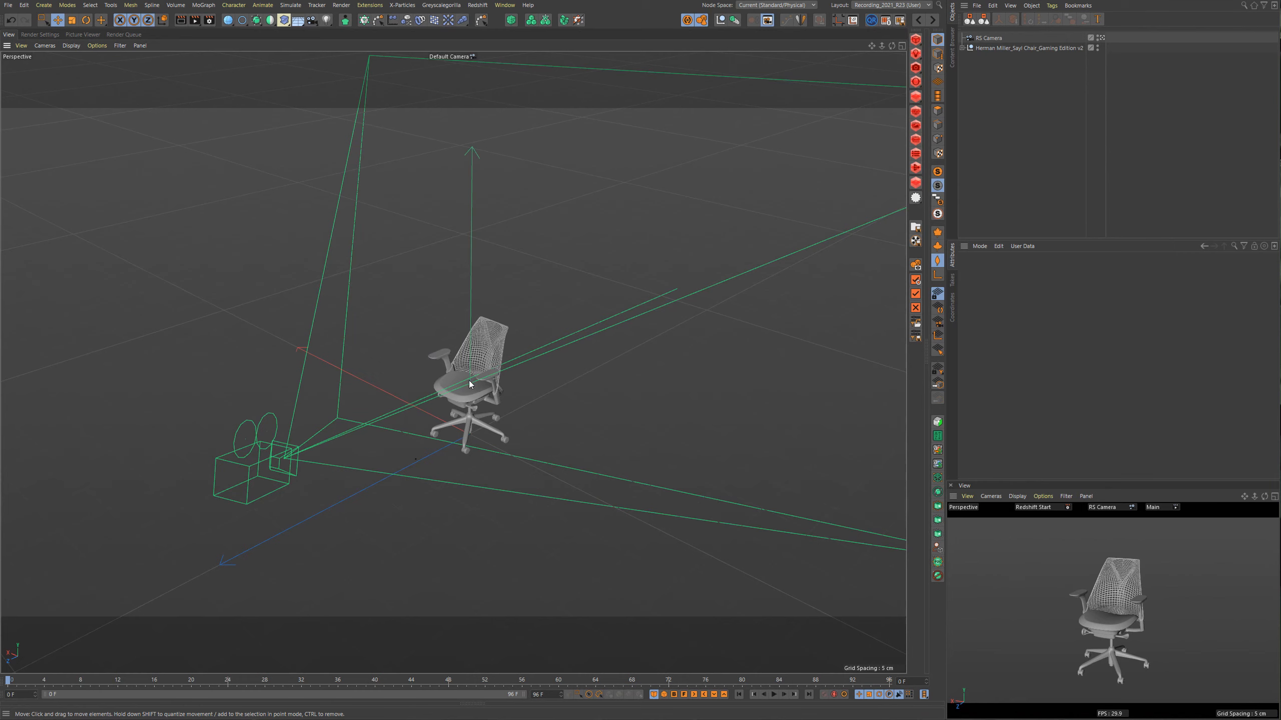
click(989, 38)
right_click(992, 41)
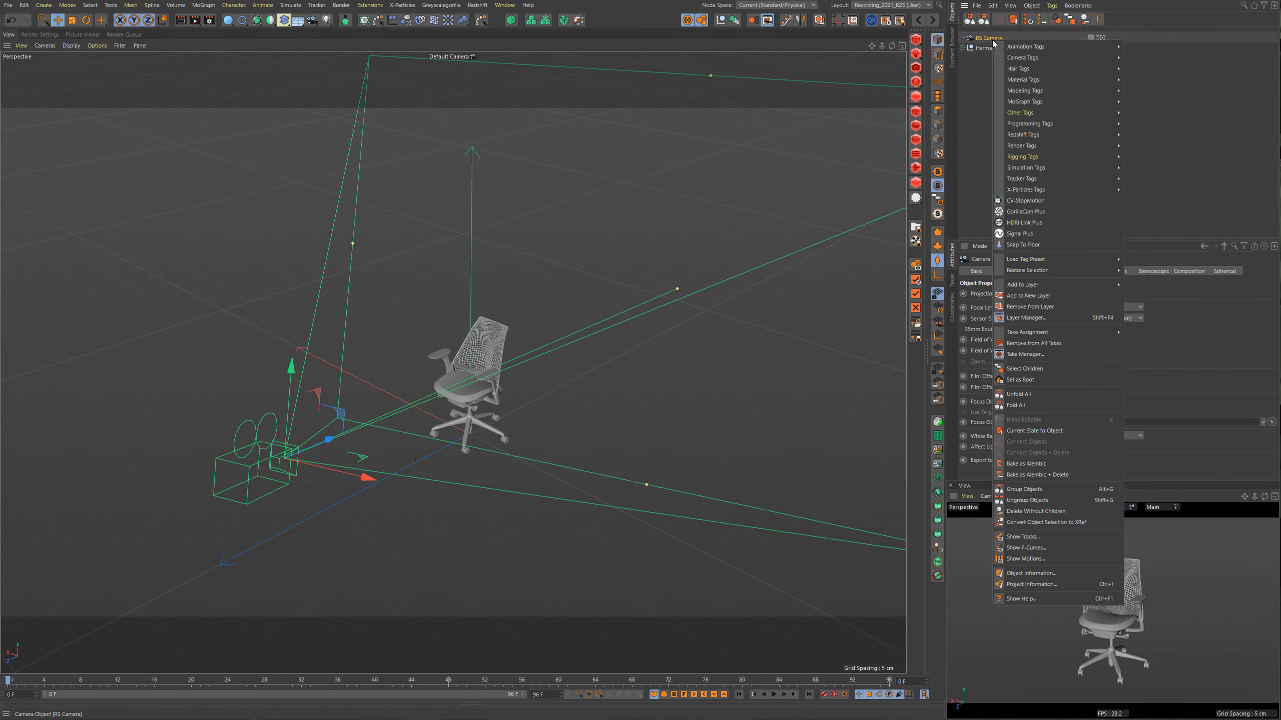
mouse_move(1015, 45)
click(1135, 80)
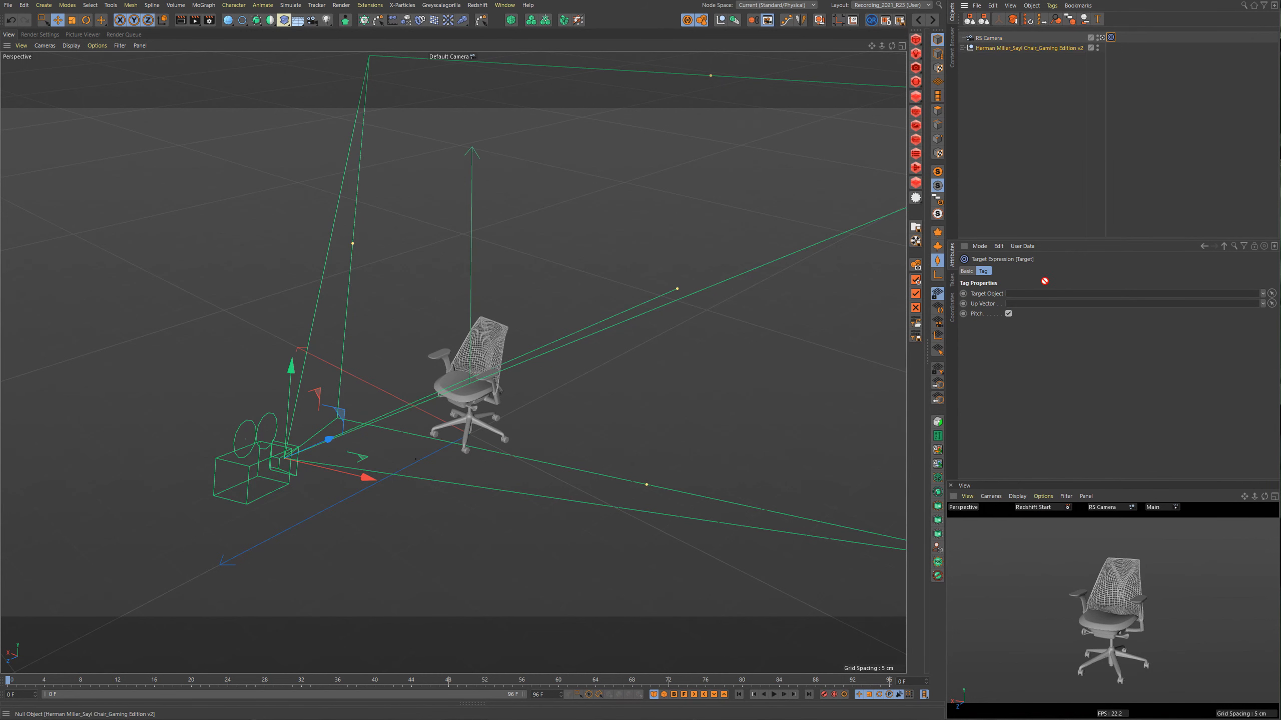
drag(1046, 299, 1046, 297)
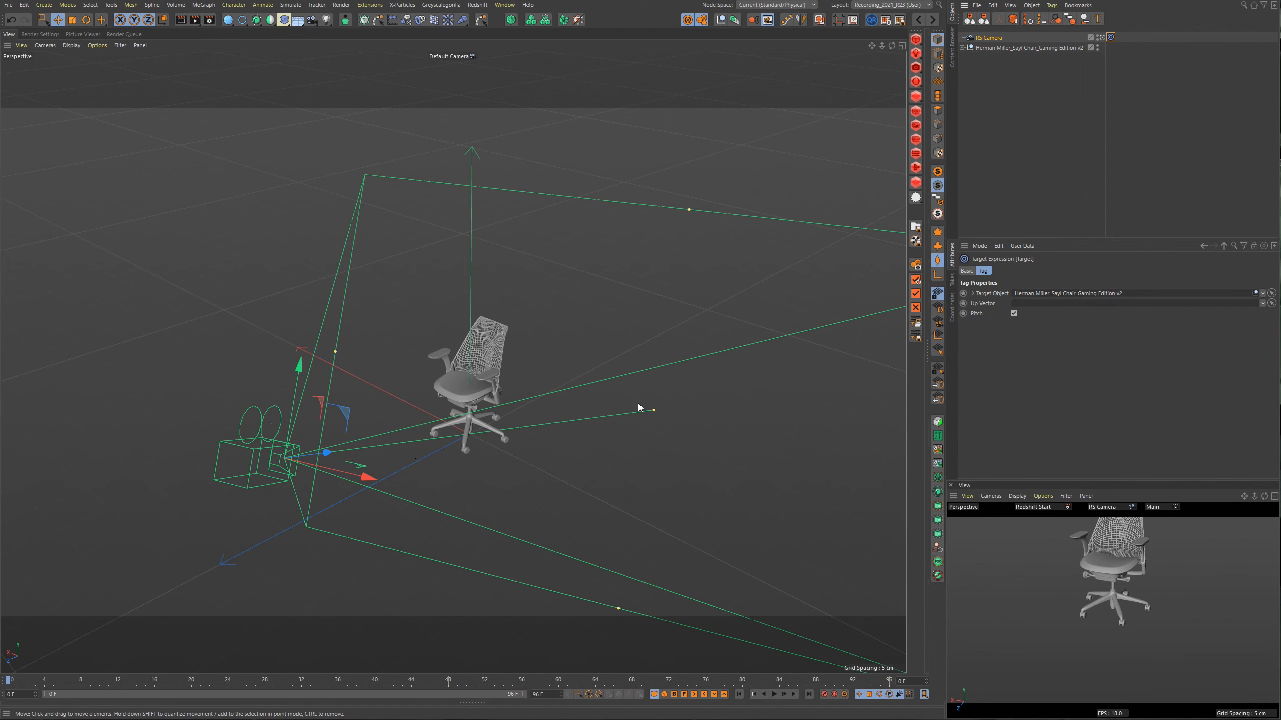
Turn off Show Cone in the details of RS Camera and deselect the camera.
alt+drag(490, 456, 707, 519)
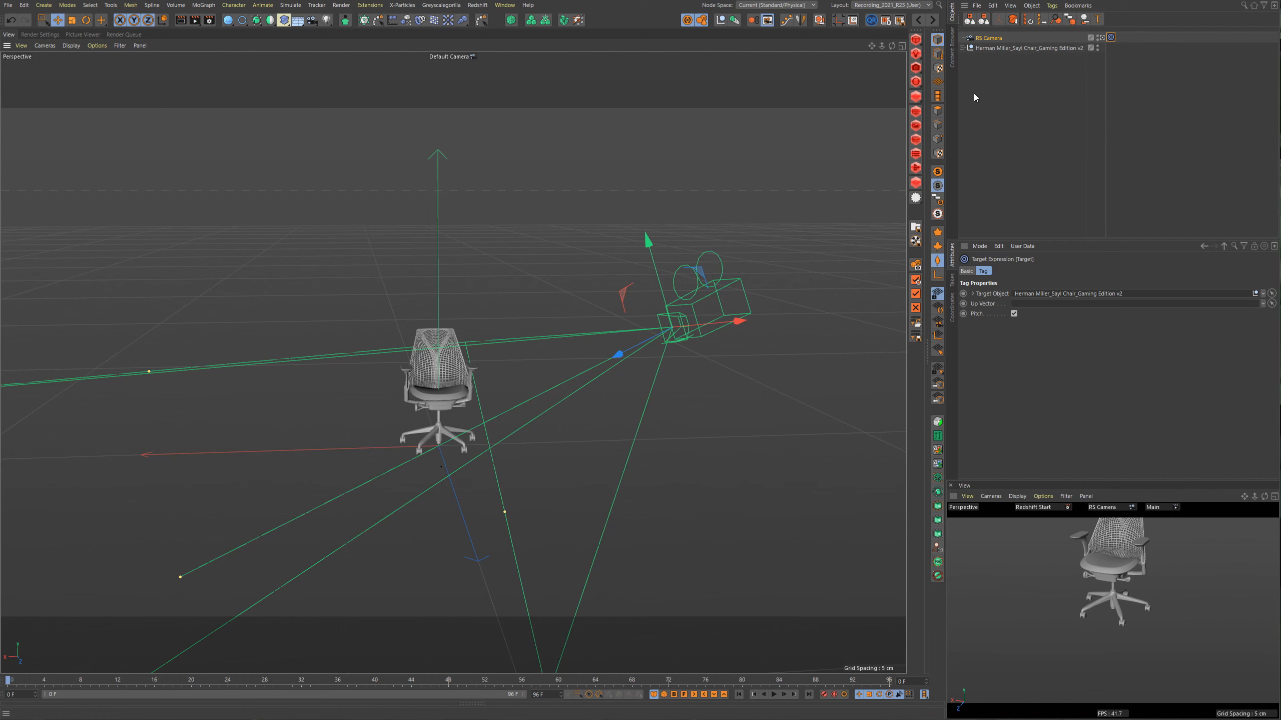
click(984, 39)
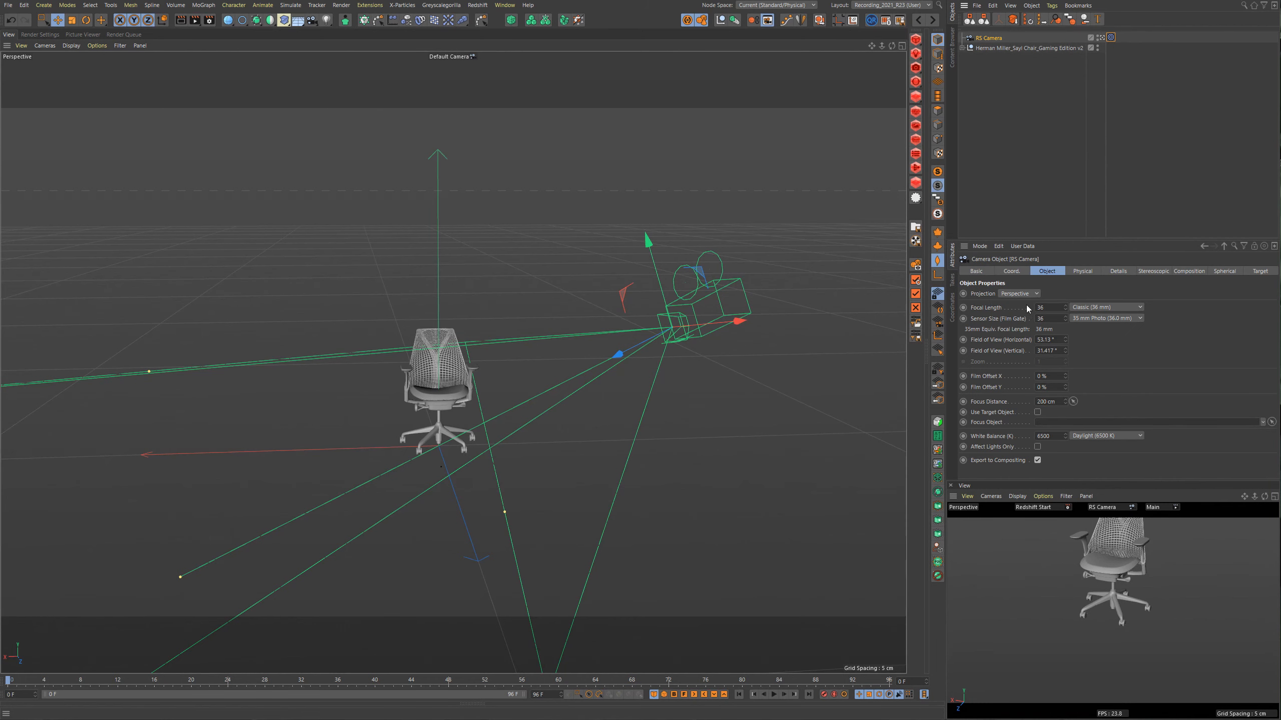
click(1117, 272)
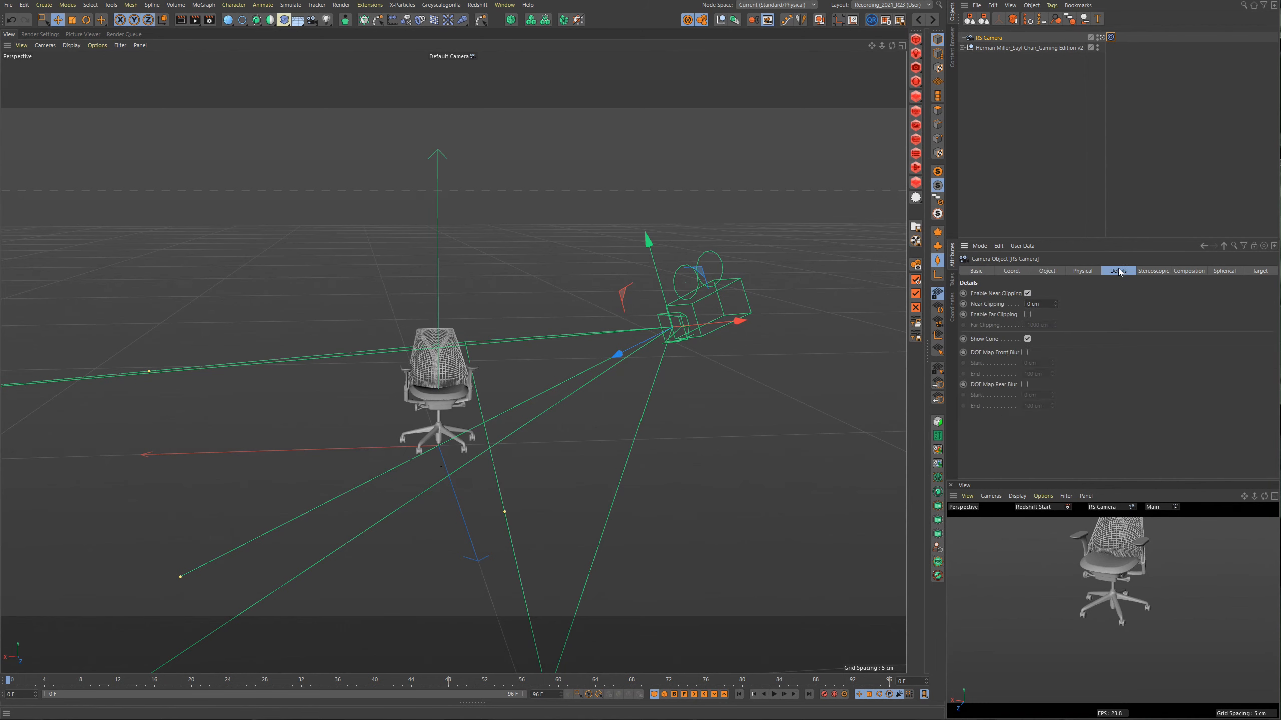
click(1027, 339)
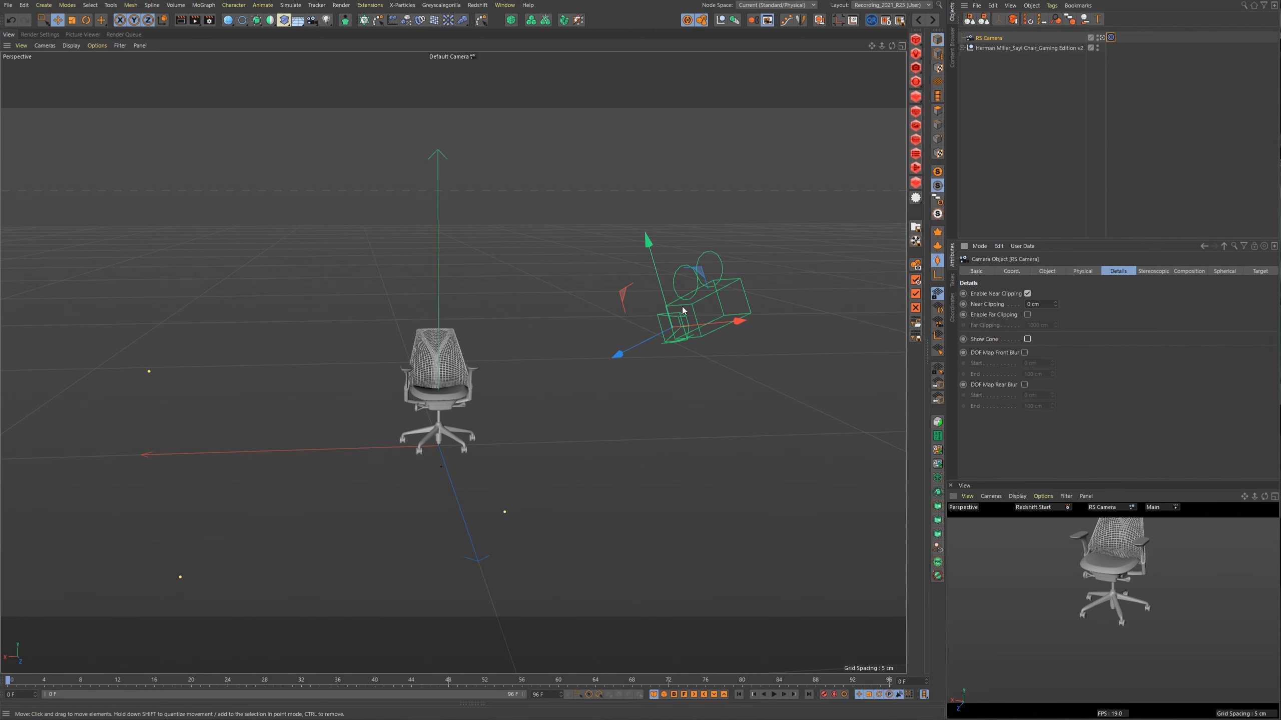
click(608, 467)
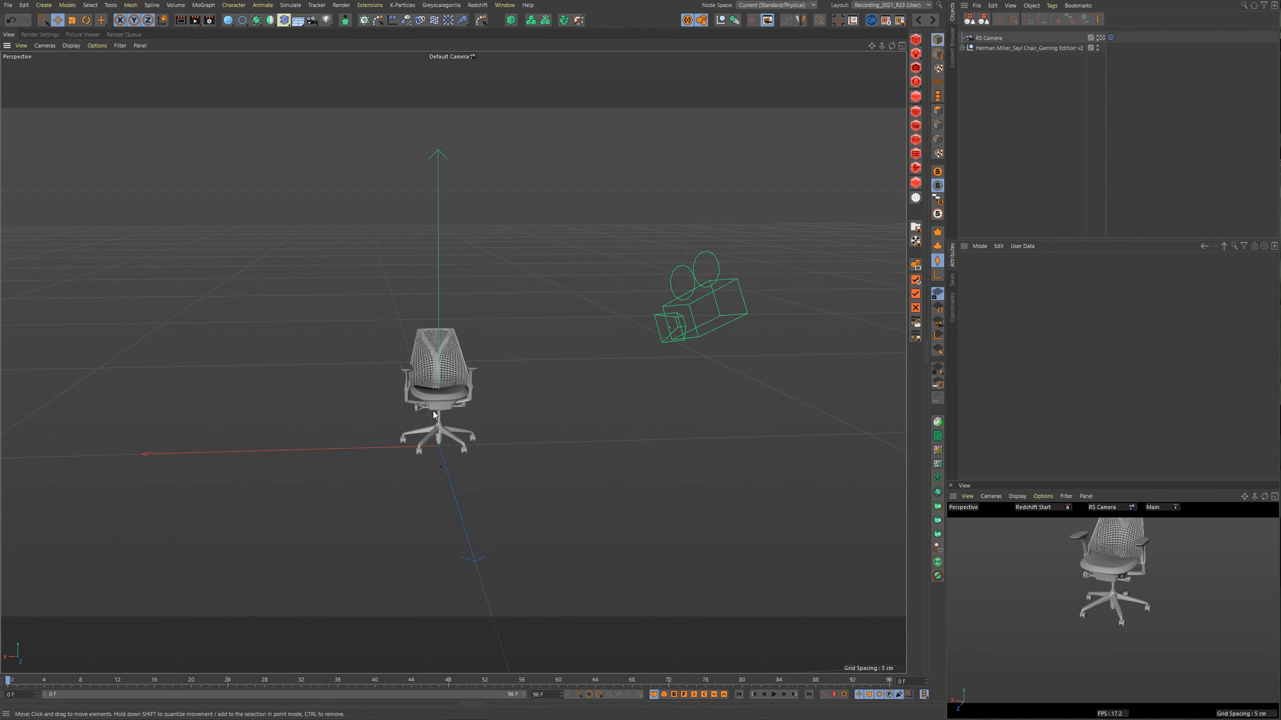
Try rotating and moving the Herman Miller chair null, and undo both transformations.
alt+drag(432, 411, 486, 429)
click(777, 363)
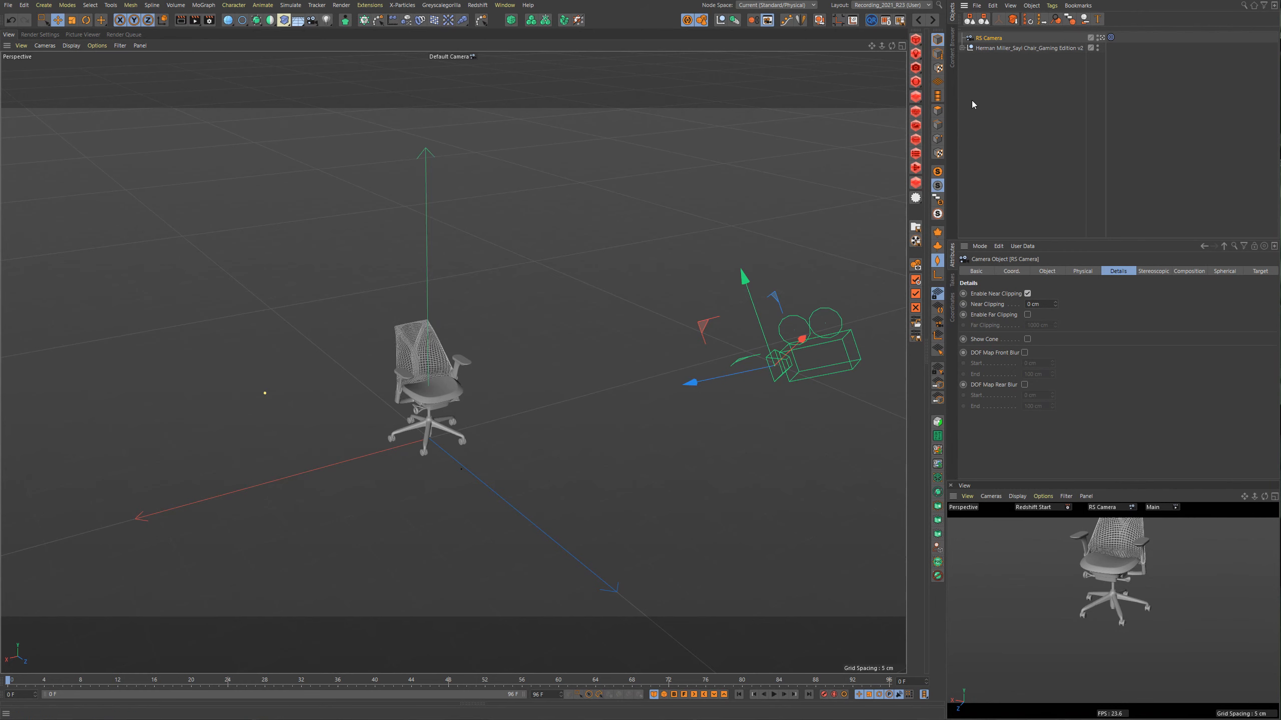
click(984, 48)
mouse_move(433, 434)
alt+mouse_down()
mouse_move(473, 387)
mouse_move(430, 437)
alt+mouse_up()
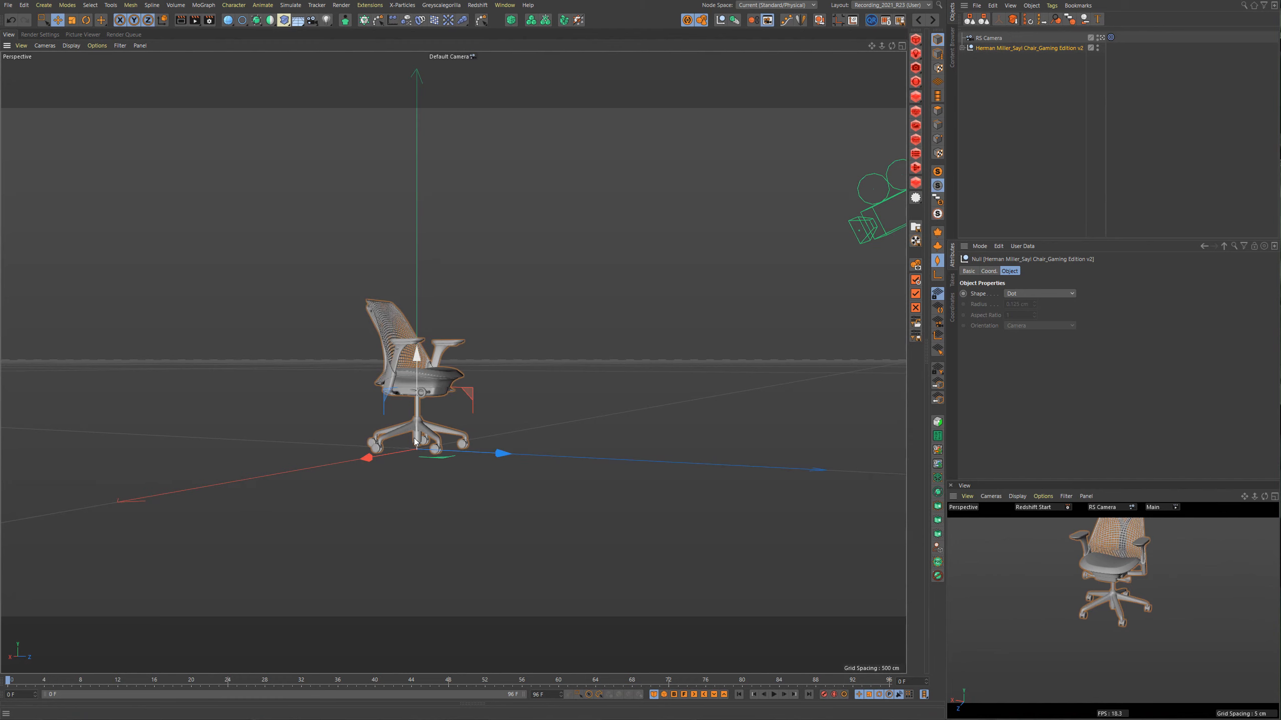
key(r)
drag(391, 444, 406, 404)
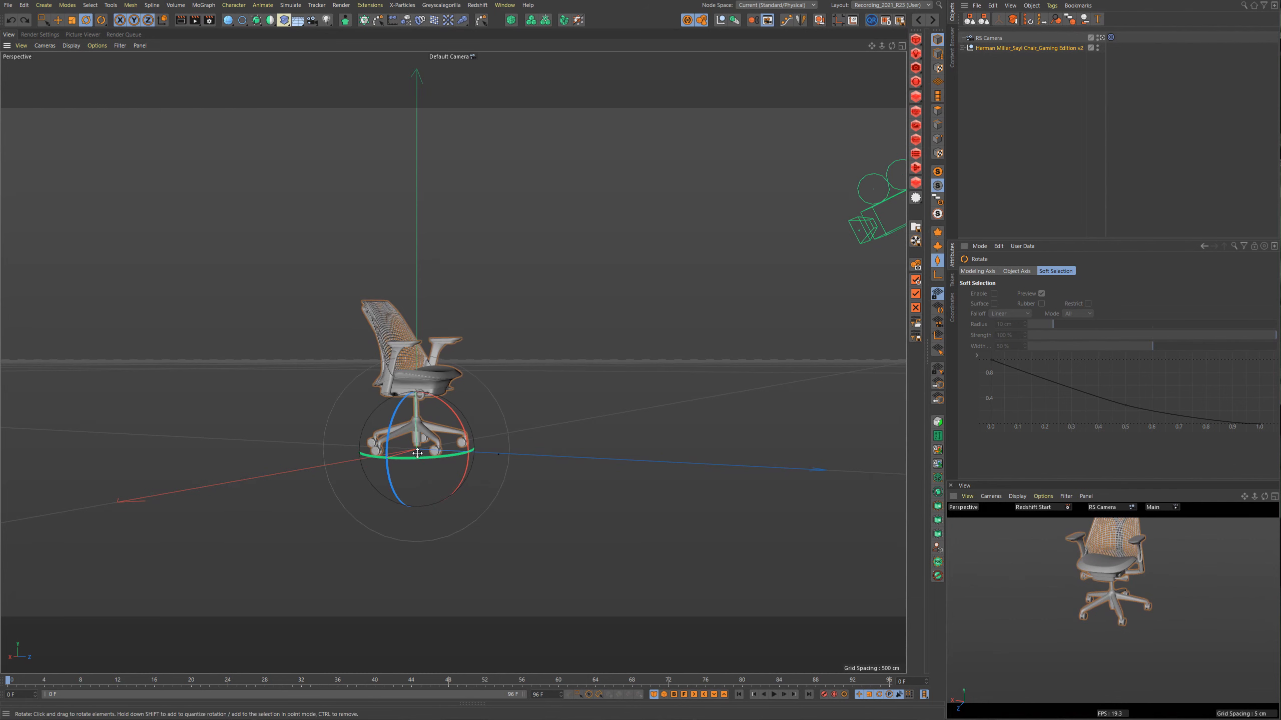
key(ctrl+z)
key(e)
mouse_move(431, 474)
mouse_down()
mouse_move(440, 467)
mouse_move(434, 480)
mouse_up()
key(ctrl+z)
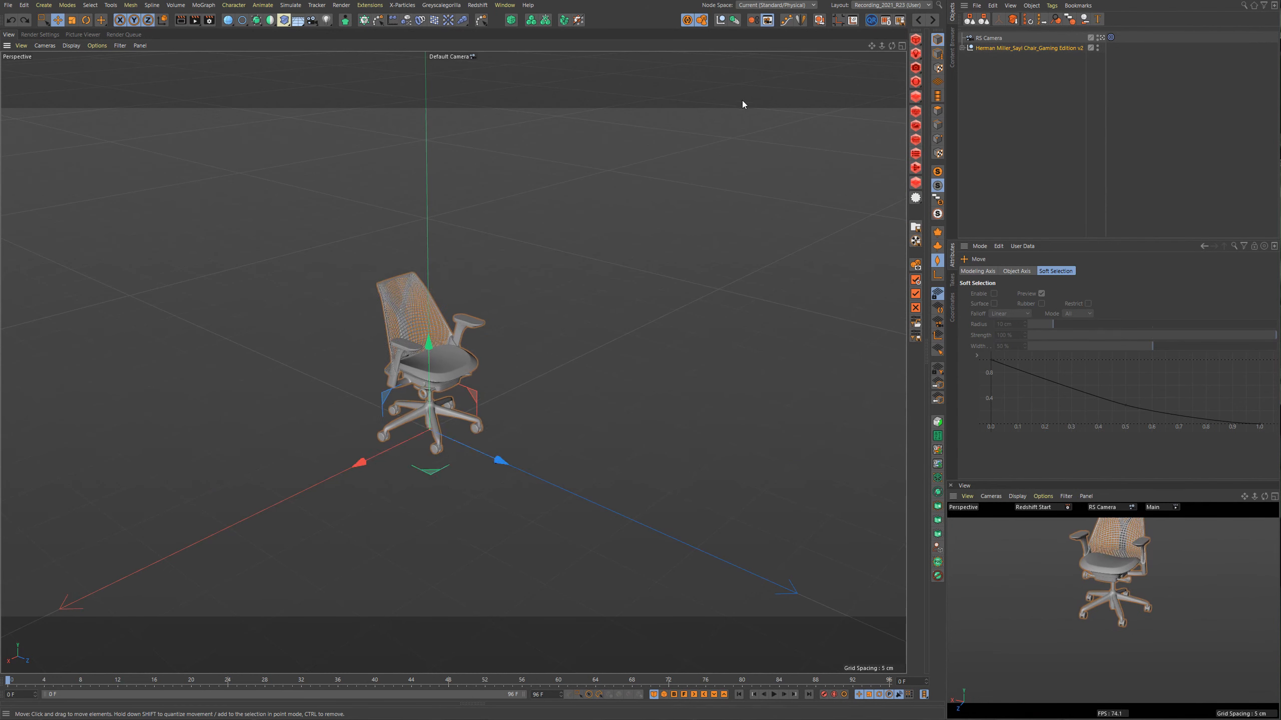
Add a null object with nothing selected and rename it "Cam target".
click(1031, 157)
click(720, 20)
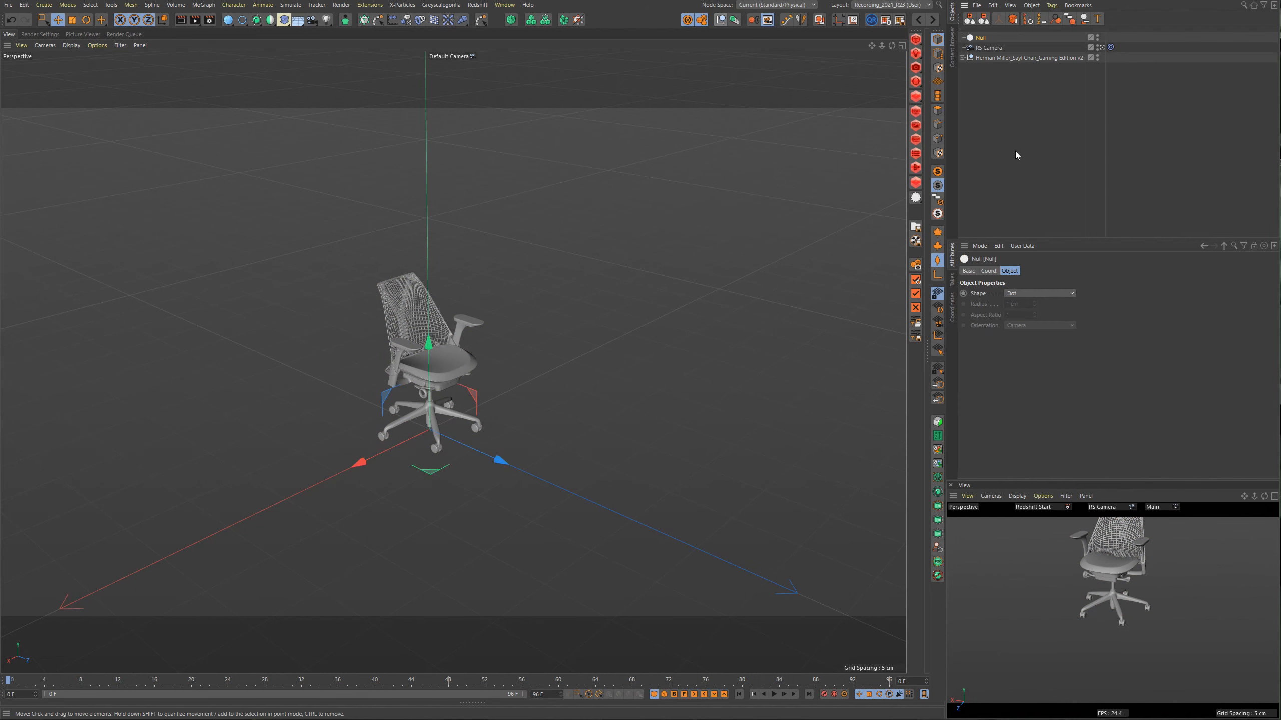
double_click(980, 38)
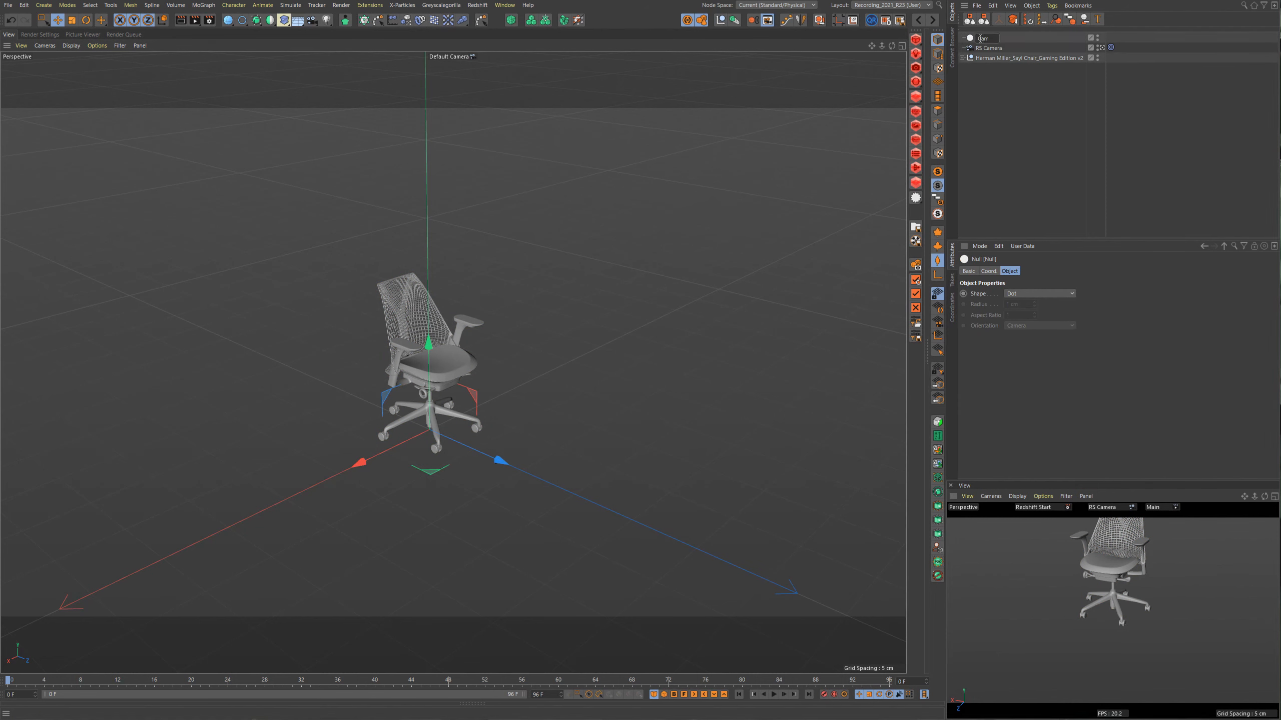
text(Cam target)
key(Return)
Change the target object of RS Camera's Target tag to the Cam target null.
click(1110, 47)
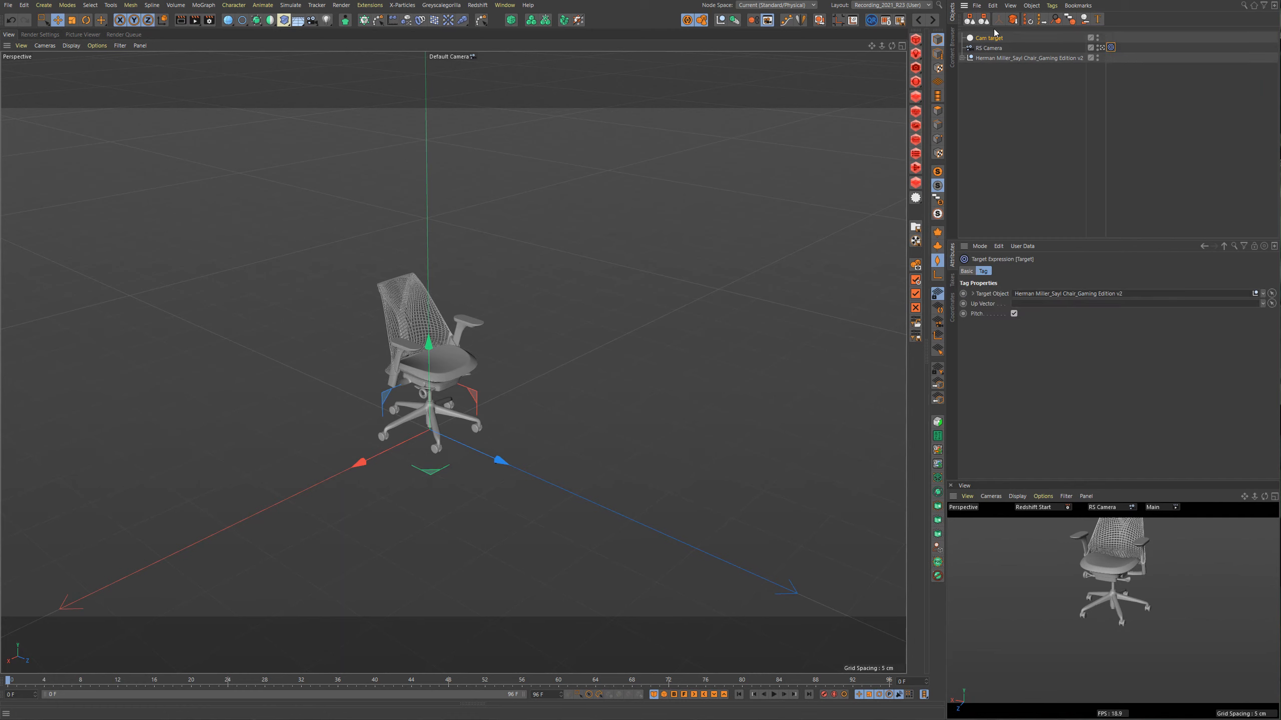
drag(992, 38, 1082, 96)
drag(1047, 296, 1046, 296)
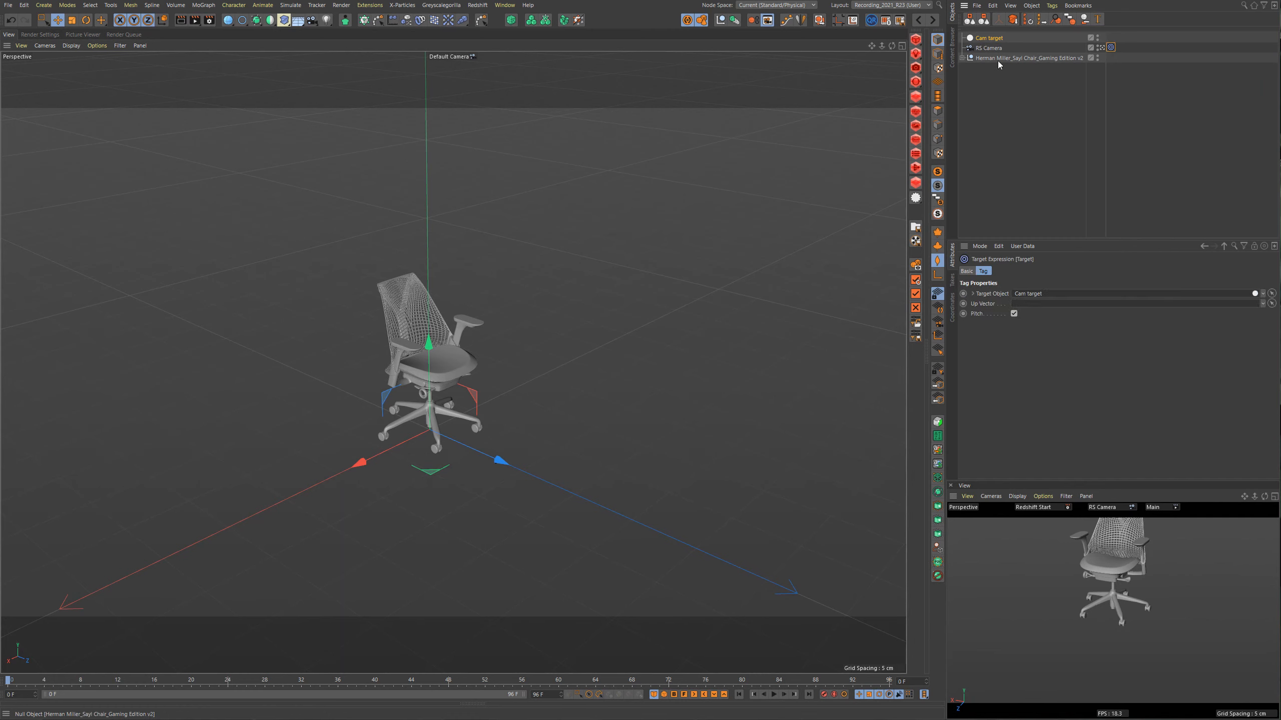
Display the Cam target null as a Sphere with a radius of 2.2 cm.
click(989, 38)
click(1031, 293)
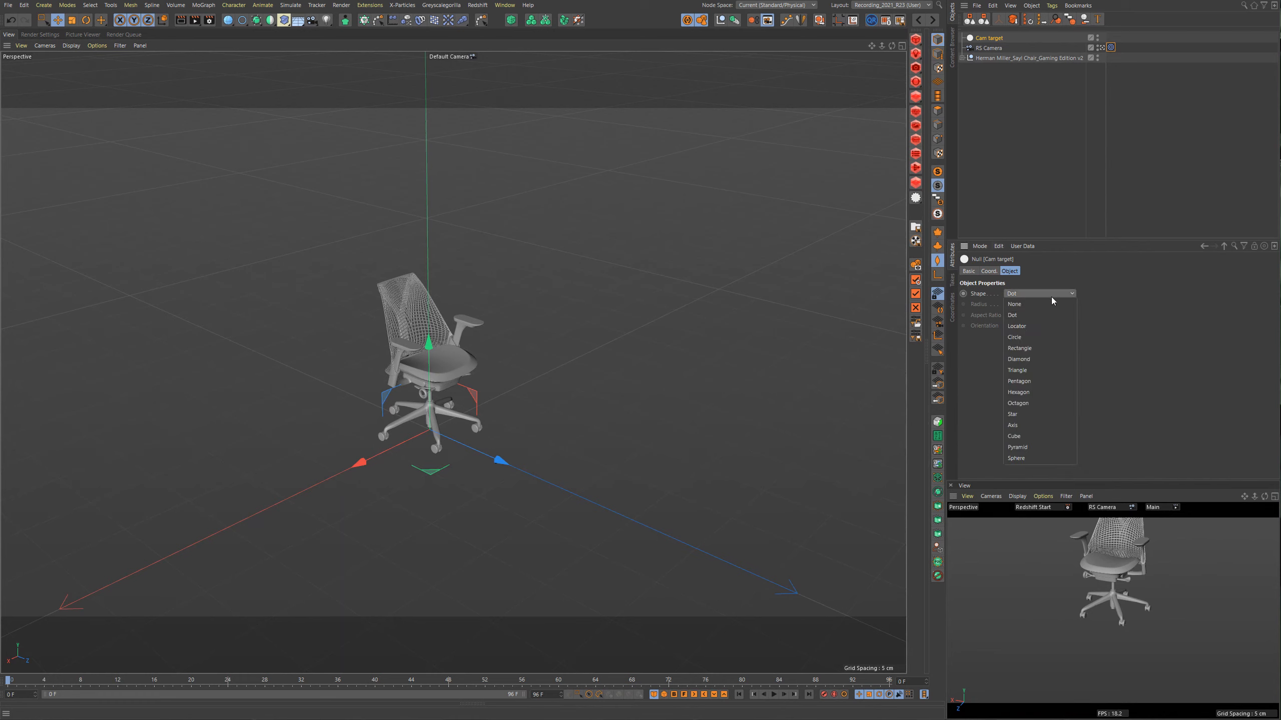
click(1035, 458)
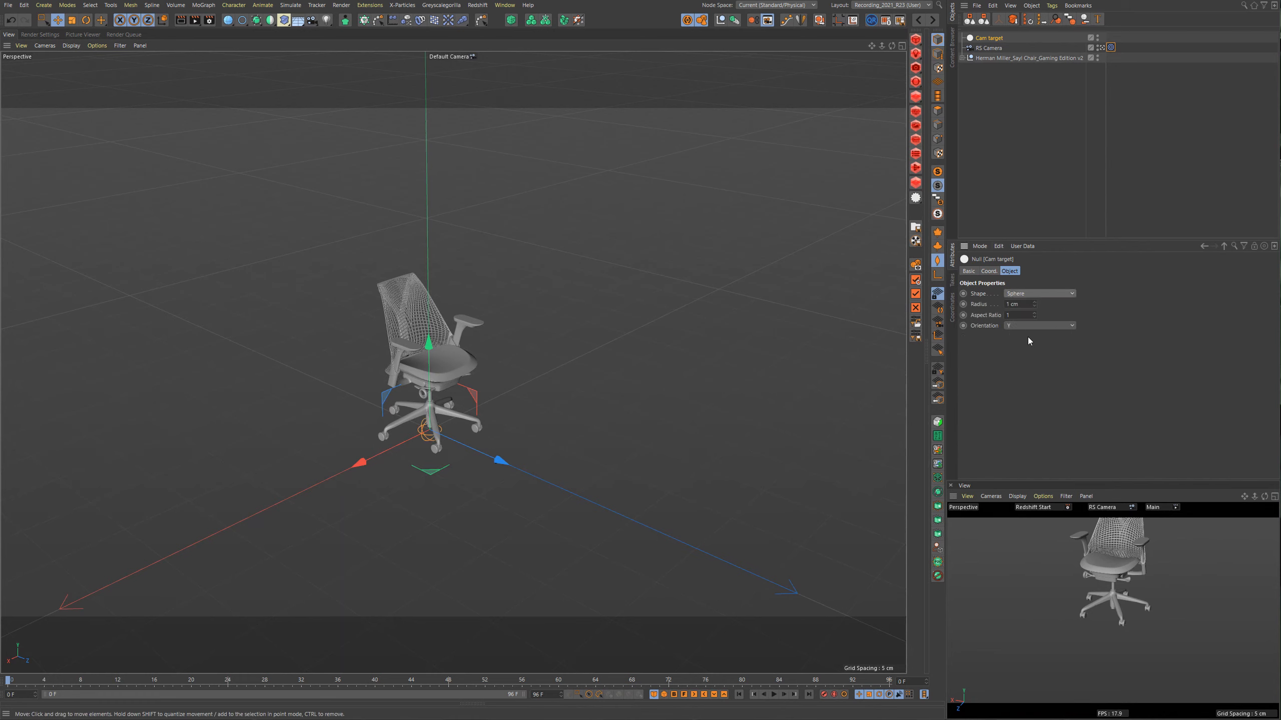
drag(1032, 304, 1032, 293)
Raise the Cam target null from the floor to about the chair's seat height.
mouse_move(358, 458)
alt+mouse_down()
mouse_move(372, 420)
mouse_move(356, 461)
mouse_move(374, 466)
alt+mouse_up()
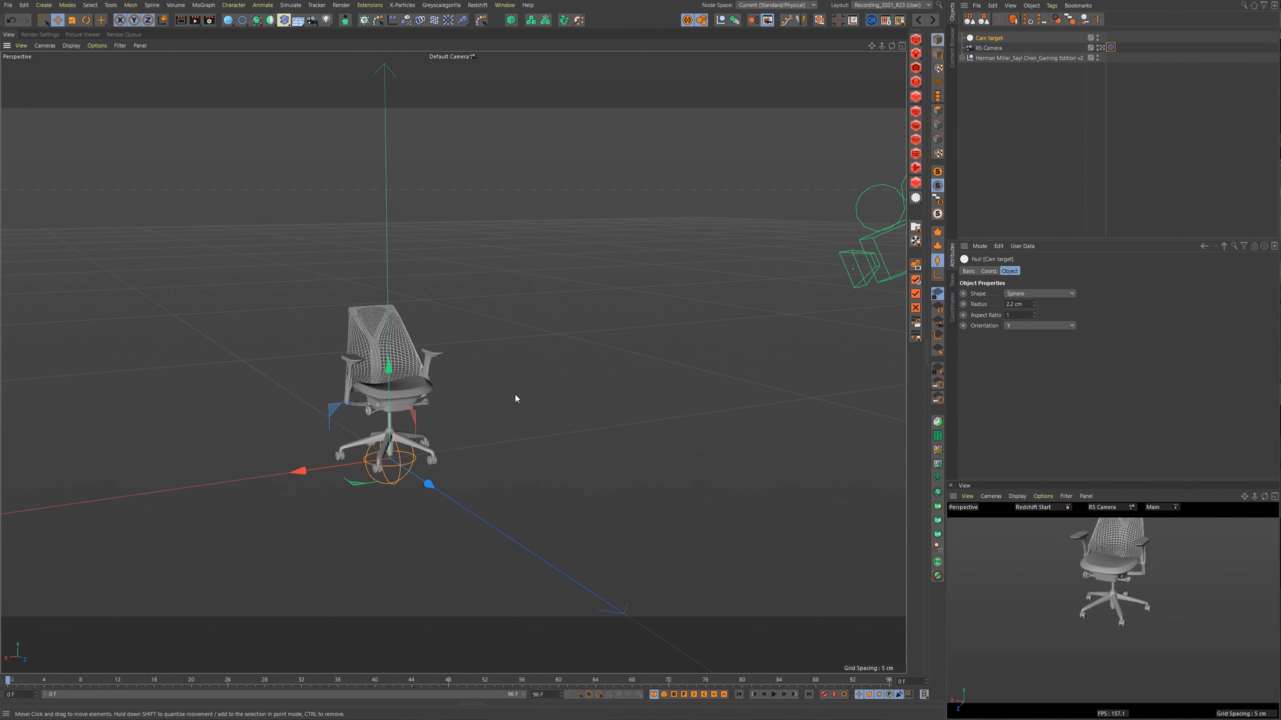
drag(391, 358, 382, 294)
drag(428, 406, 435, 410)
scroll(435, 410, down, 1)
Switch RS Camera to world axes and try moving it back and forth beside the chair along X and Z.
click(978, 48)
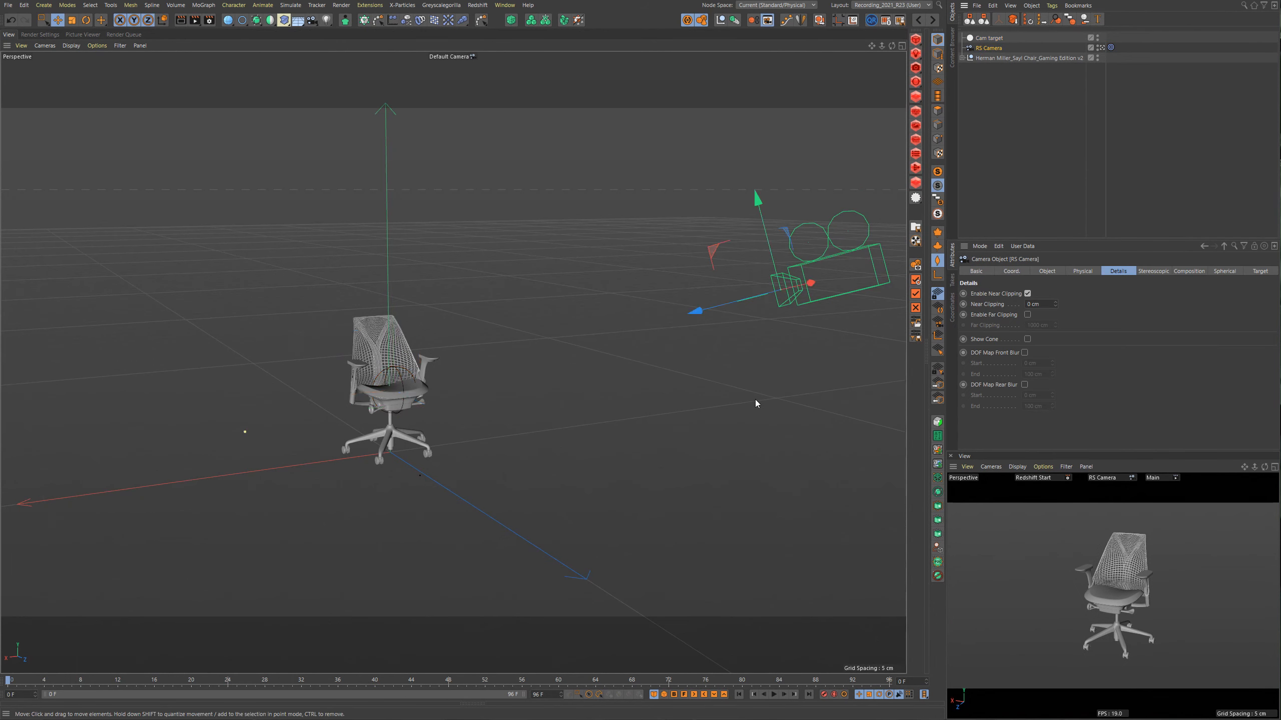
alt+drag(529, 507, 558, 441)
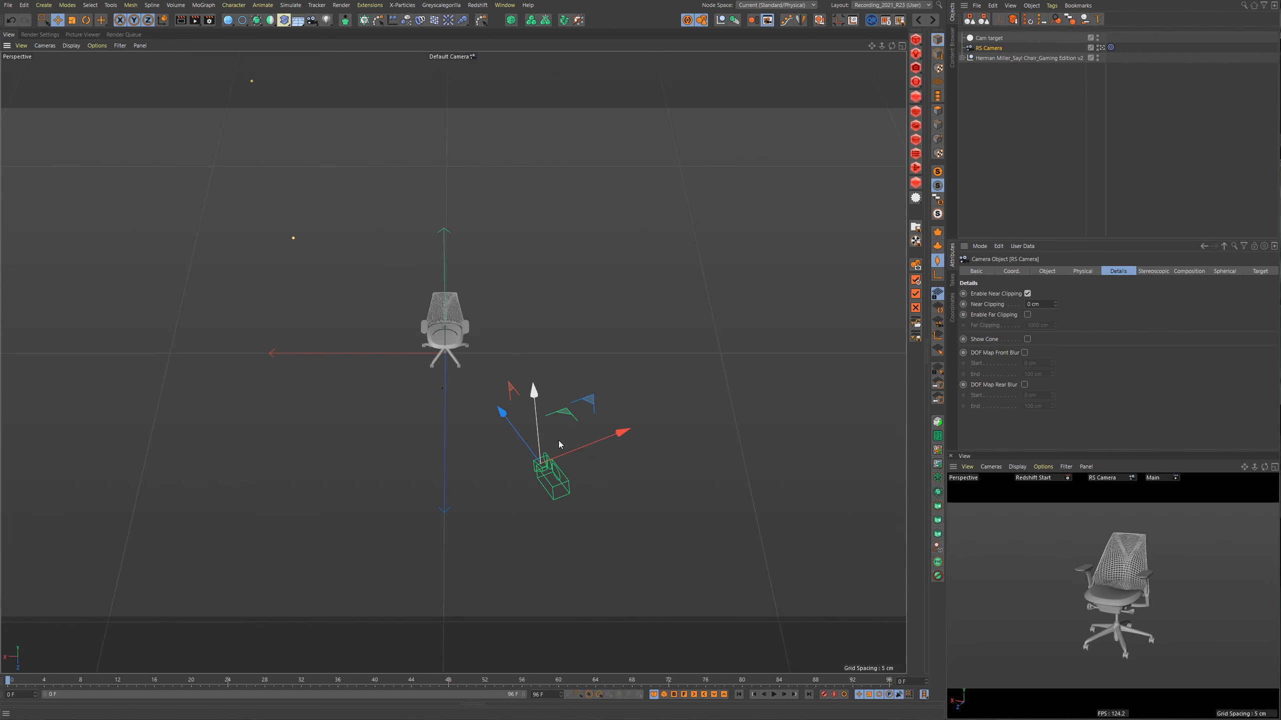
key(w)
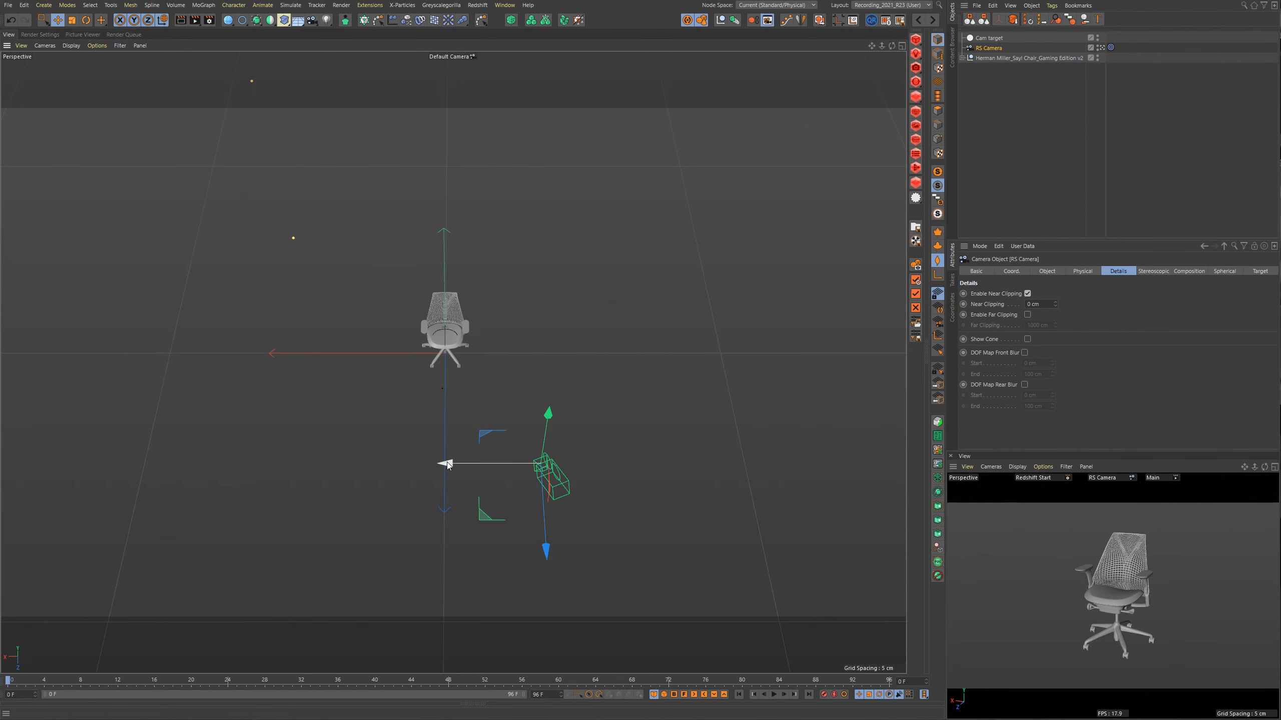
mouse_move(458, 465)
mouse_down()
mouse_move(497, 462)
mouse_move(225, 454)
mouse_move(485, 450)
mouse_move(388, 457)
mouse_move(438, 457)
mouse_up()
drag(530, 559, 516, 535)
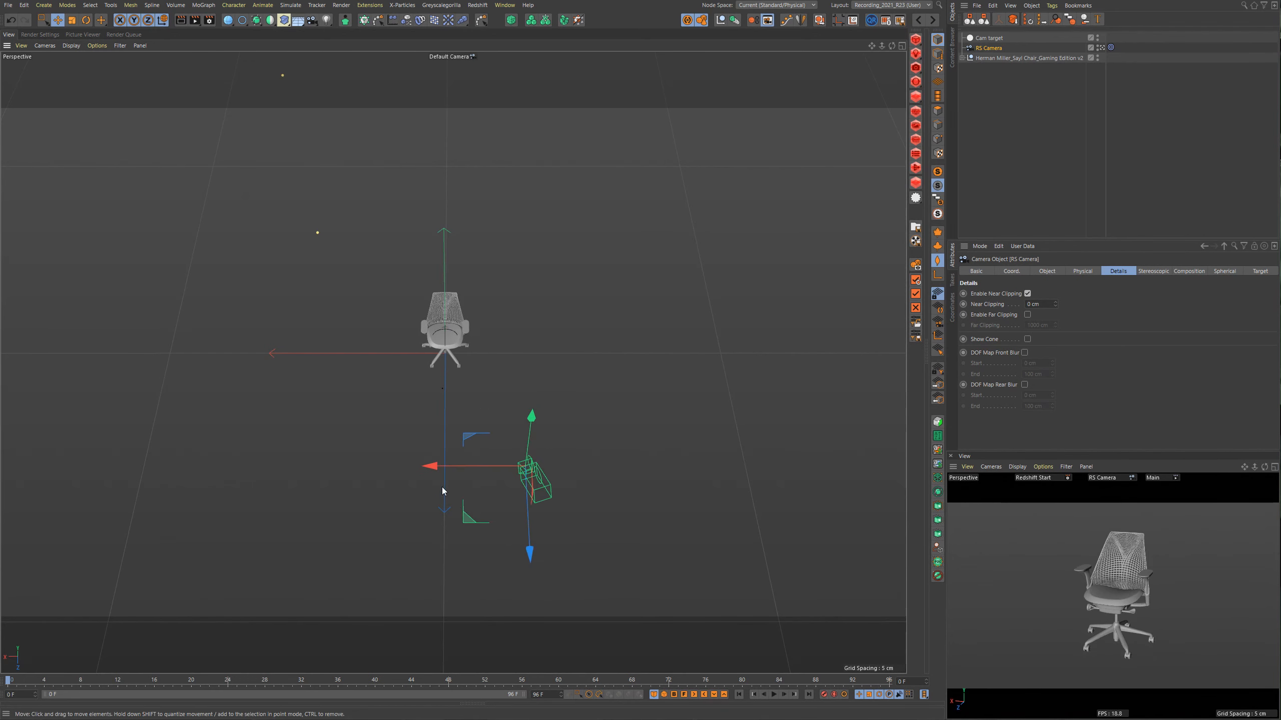
drag(433, 466, 461, 466)
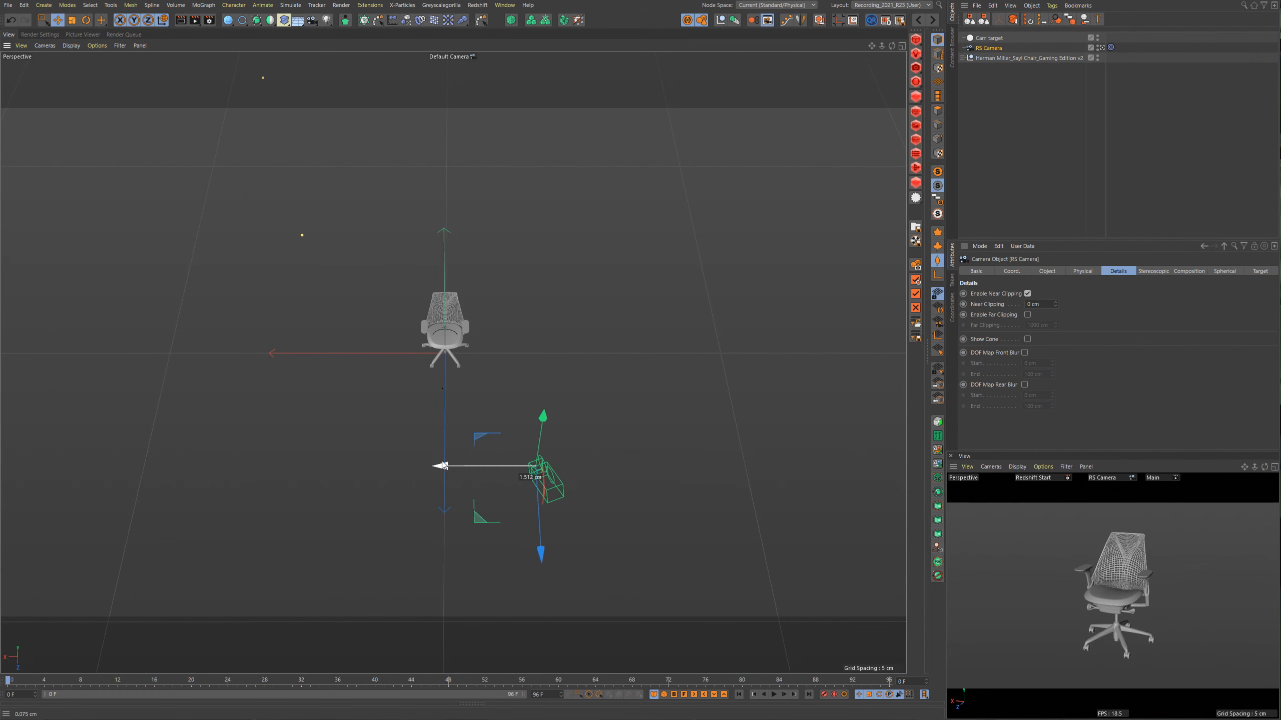
drag(482, 520, 524, 511)
Add another null object at the origin and rename it "Camera control".
alt+drag(522, 338, 434, 327)
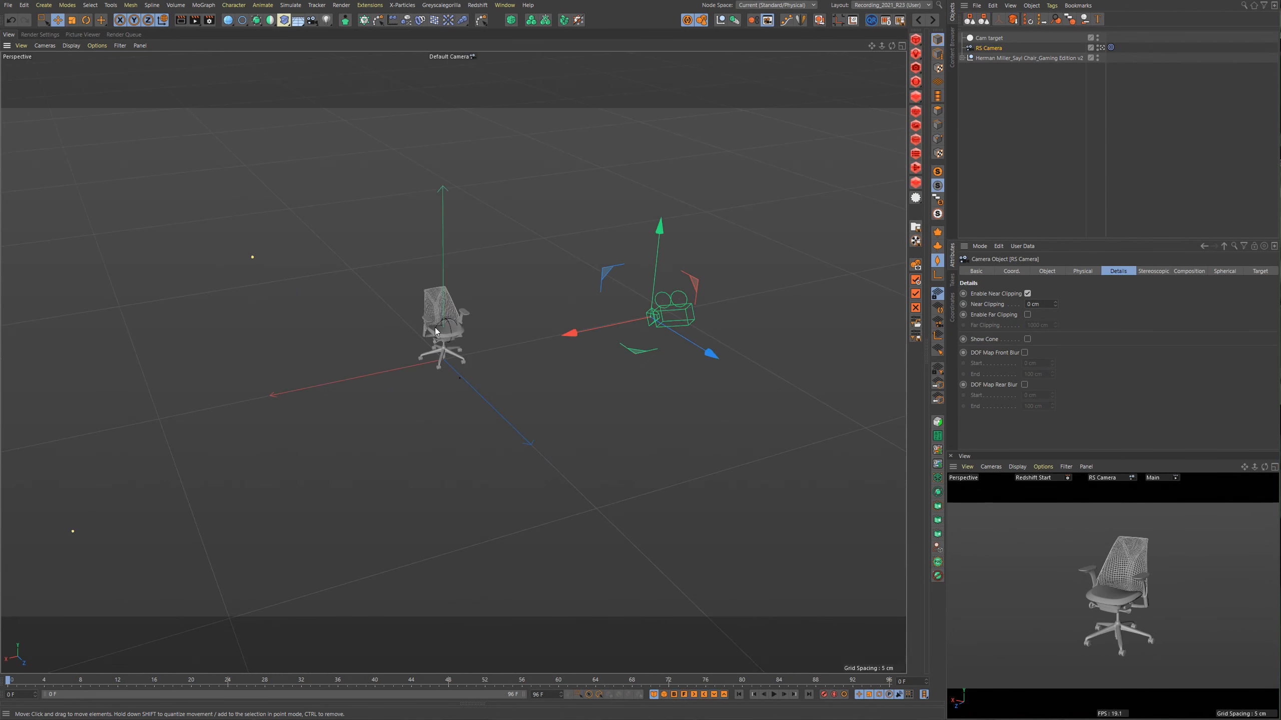
scroll(434, 328, up, 2)
alt+middle_drag(419, 339, 373, 361)
alt+drag(372, 361, 385, 359)
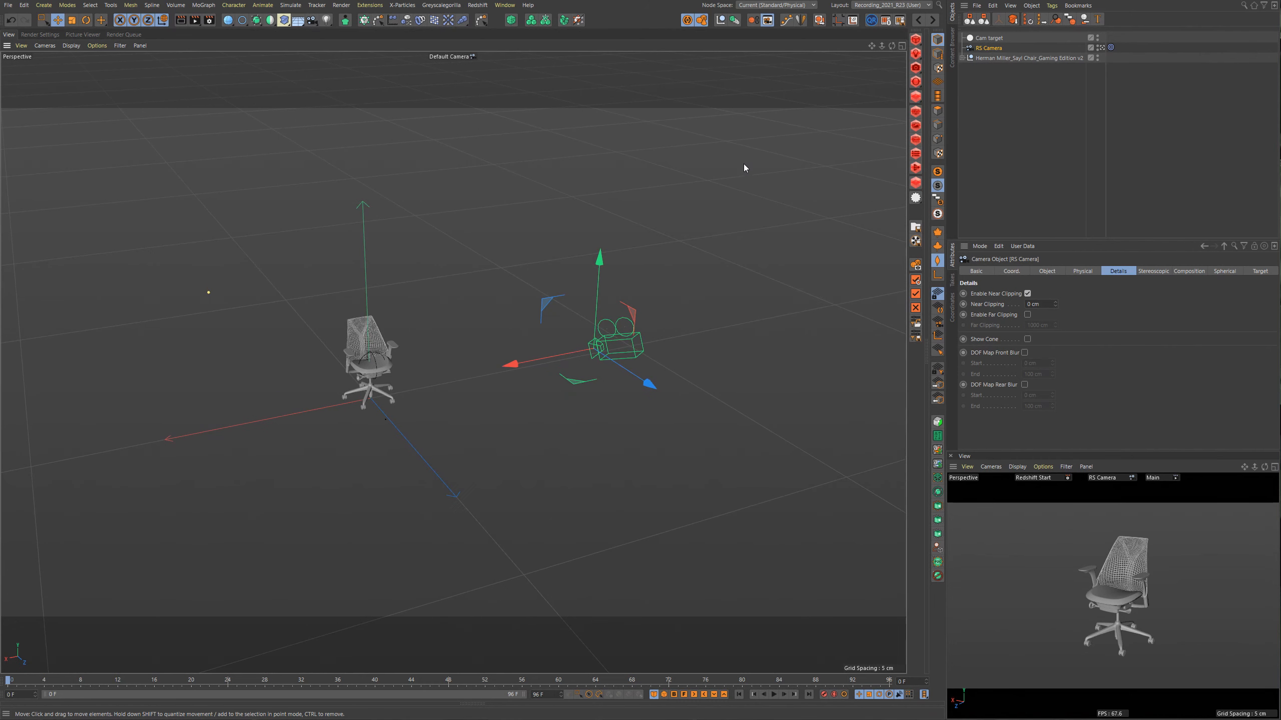
click(720, 20)
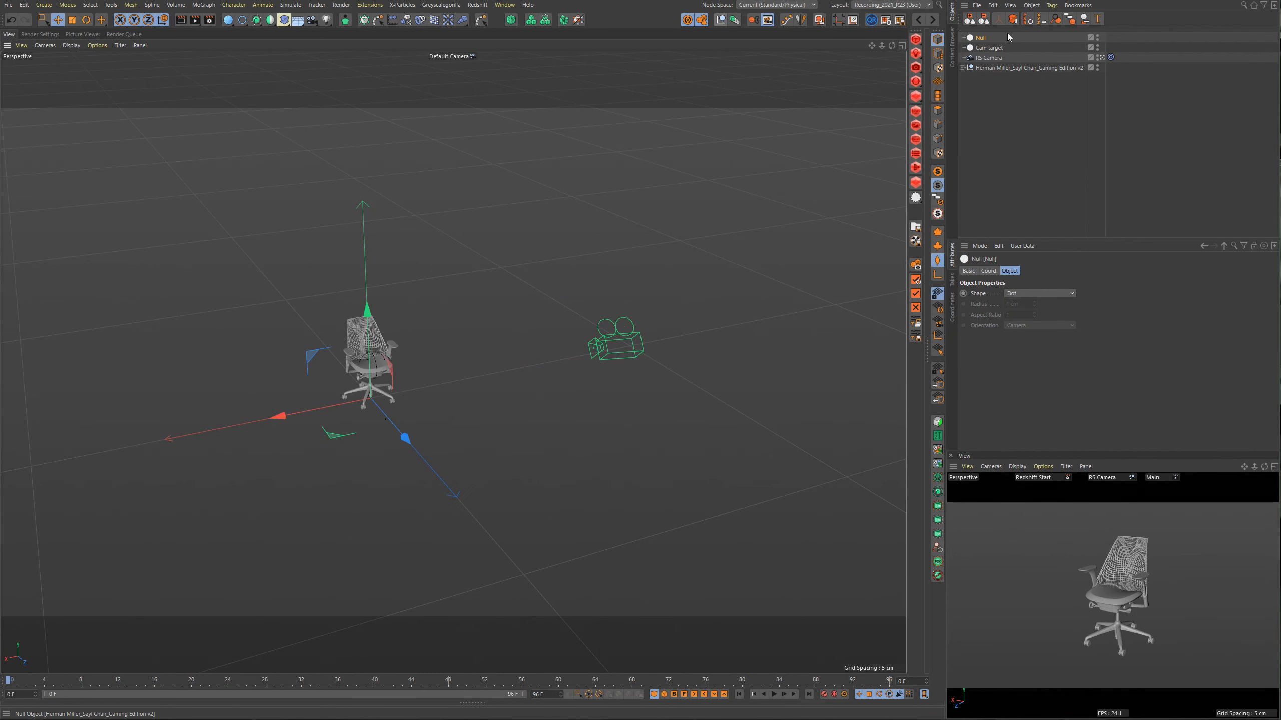
double_click(981, 38)
text(Camera control)
key(Return)
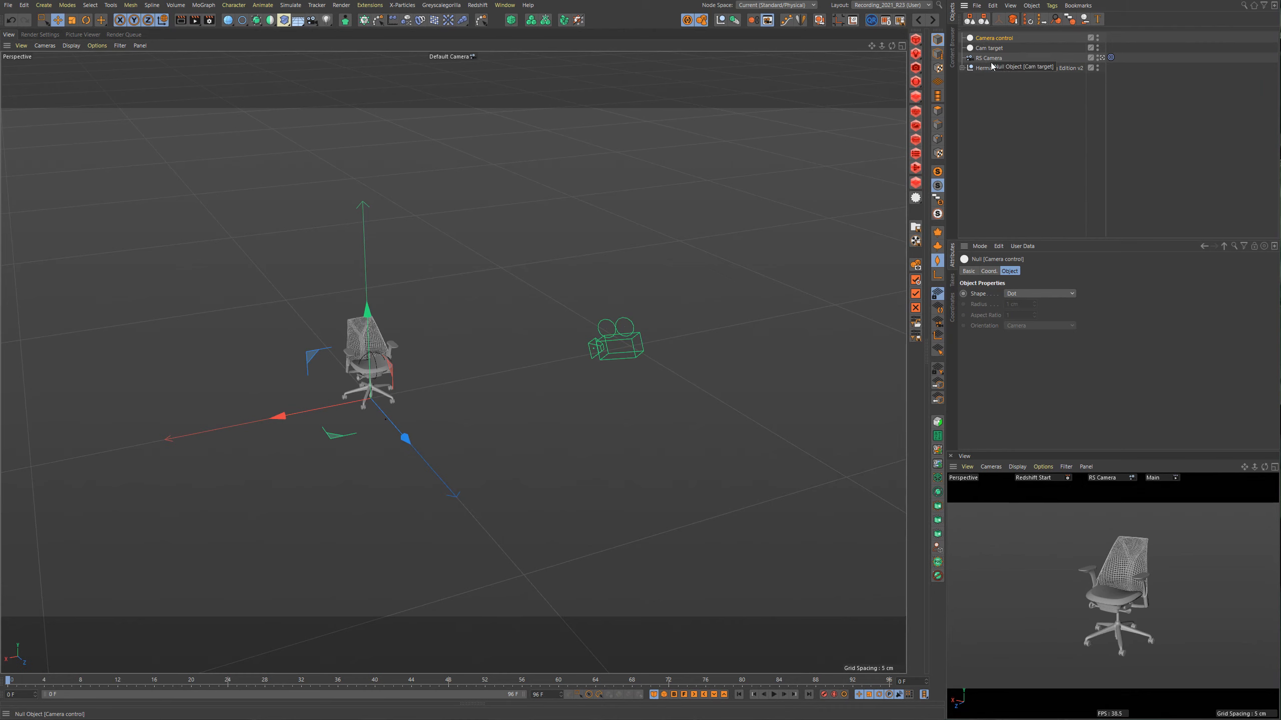
Disable the Target tag on RS Camera.
click(1110, 57)
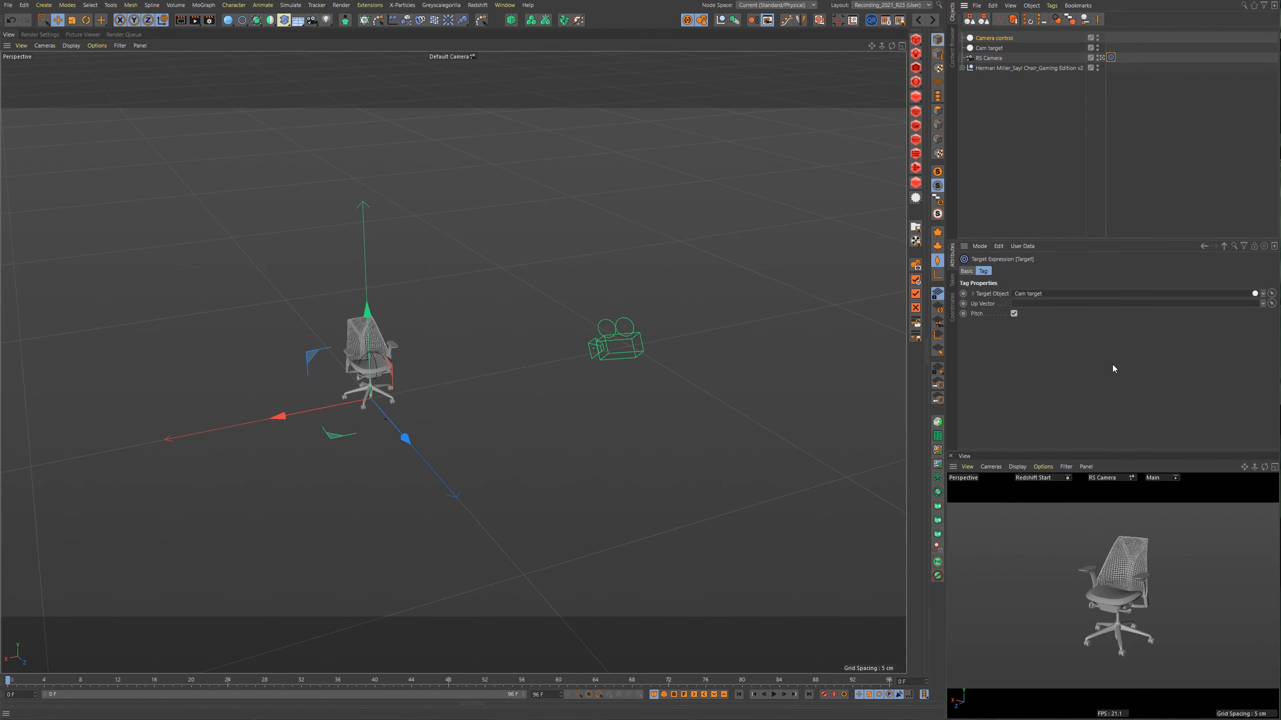
click(966, 272)
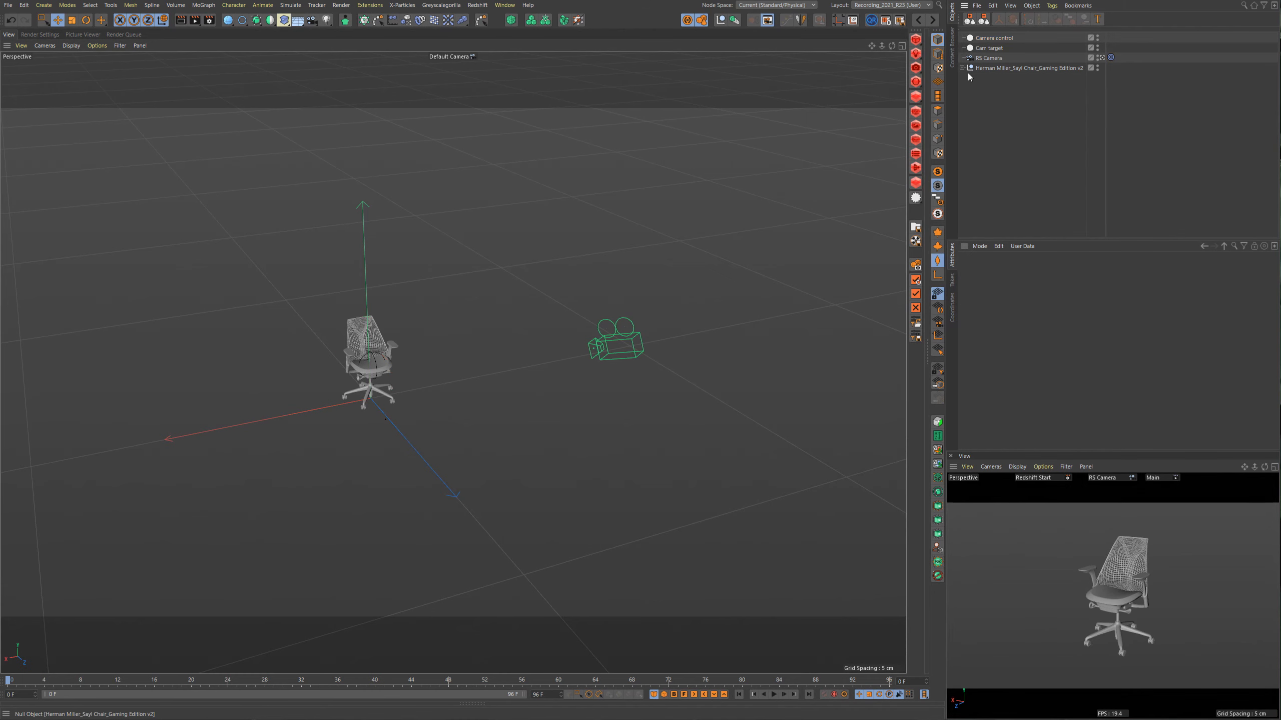
Make RS Camera a child of Camera control with zeroed coordinates, and move it to about Y 5.2 cm and Z -35 cm.
click(983, 59)
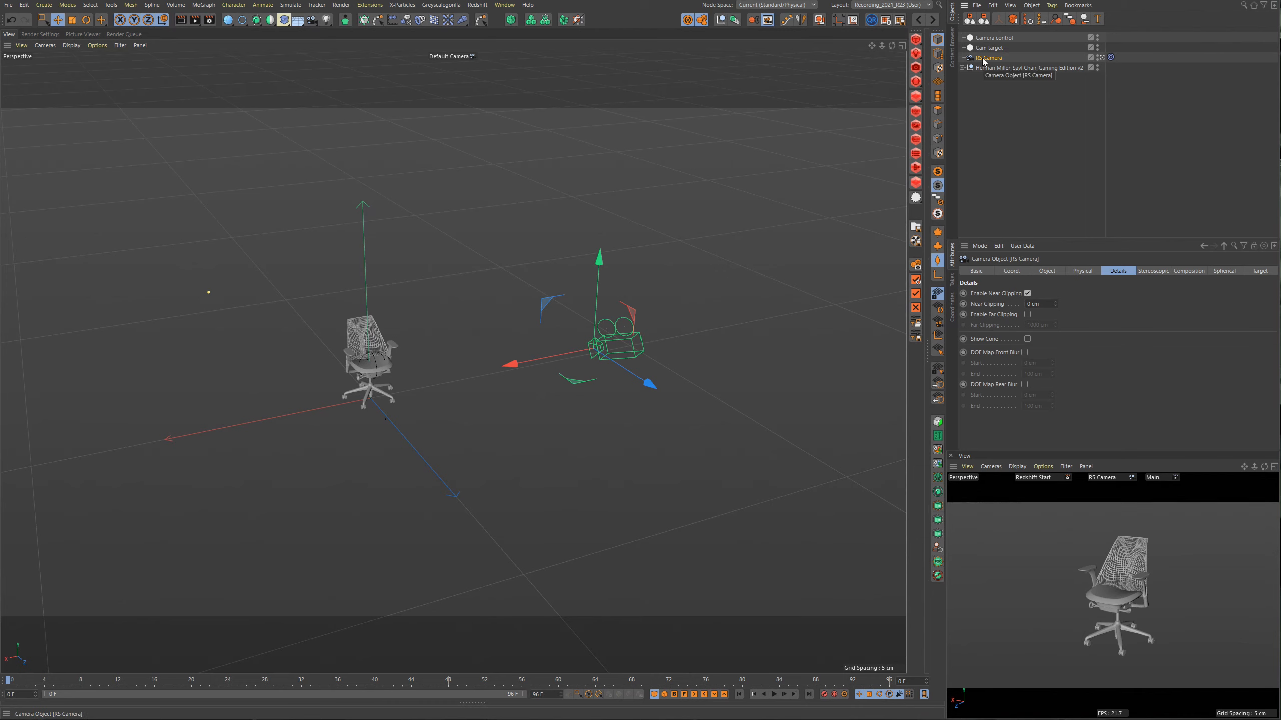
click(1025, 21)
drag(985, 58, 994, 36)
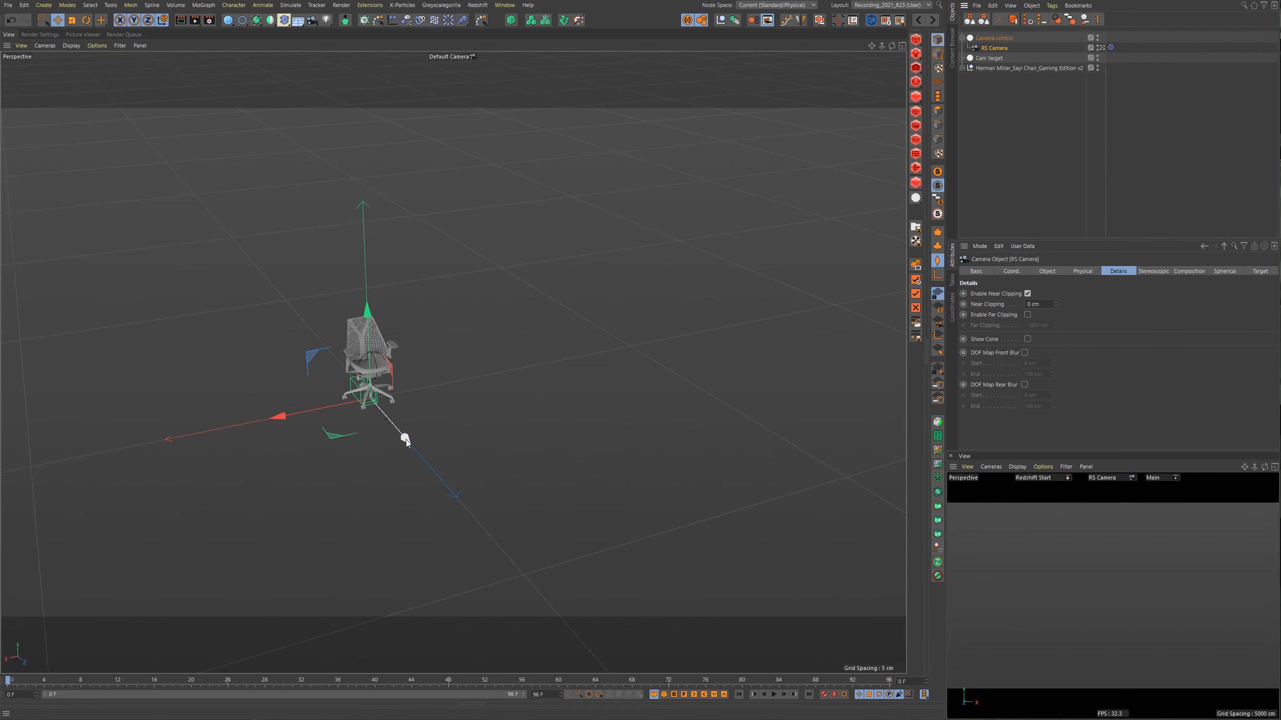
drag(405, 439, 545, 393)
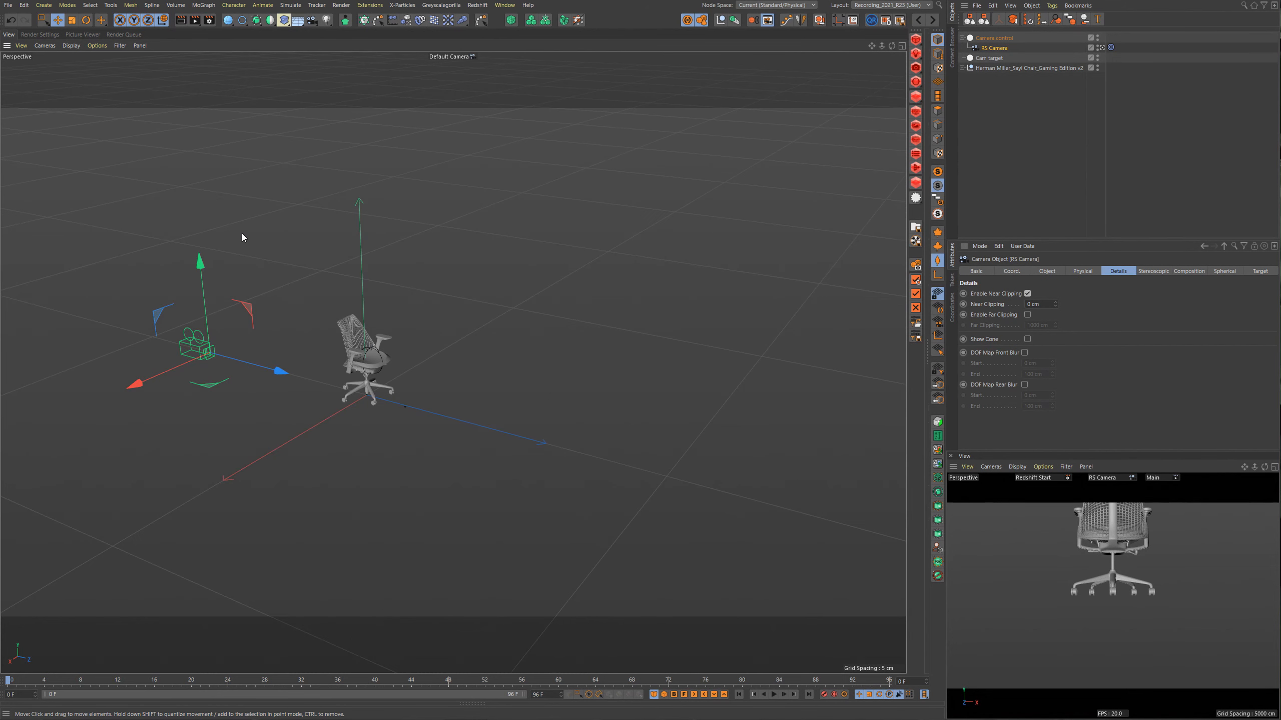
Try rotating the Camera control null's heading to 142°, and undo the rotation.
click(994, 38)
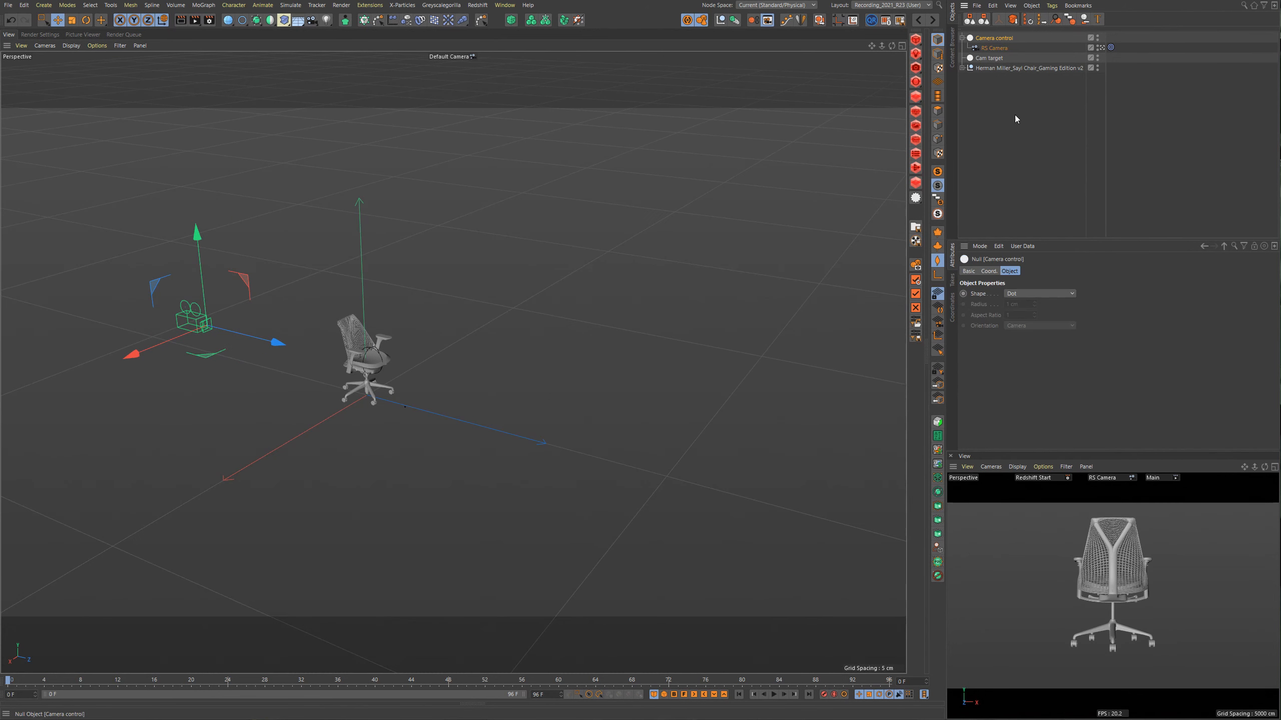
click(988, 271)
mouse_move(1138, 294)
mouse_down()
mouse_move(1210, 294)
mouse_move(1137, 268)
mouse_move(1138, 321)
mouse_move(1138, 260)
mouse_move(1137, 315)
mouse_move(1138, 282)
mouse_move(1138, 298)
mouse_up()
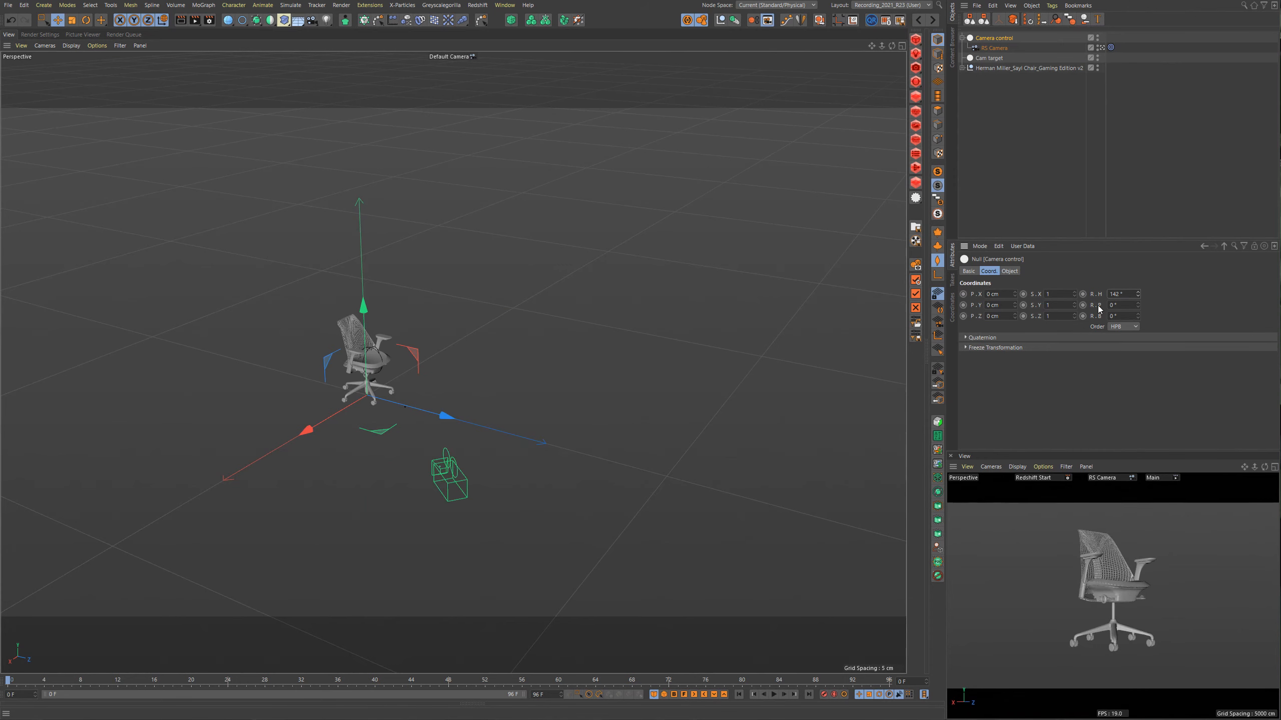
key(ctrl+z)
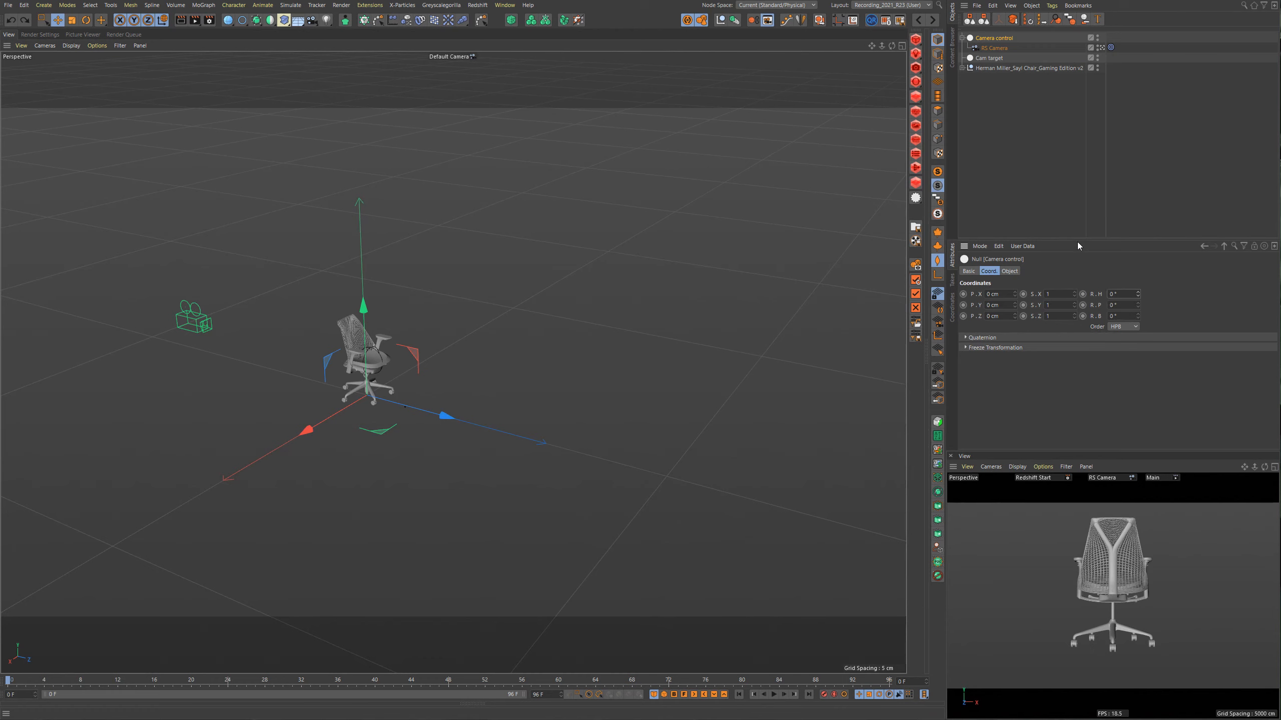
Enlarge the attributes area and re-enable the Target tag on RS Camera.
drag(1077, 241, 1089, 181)
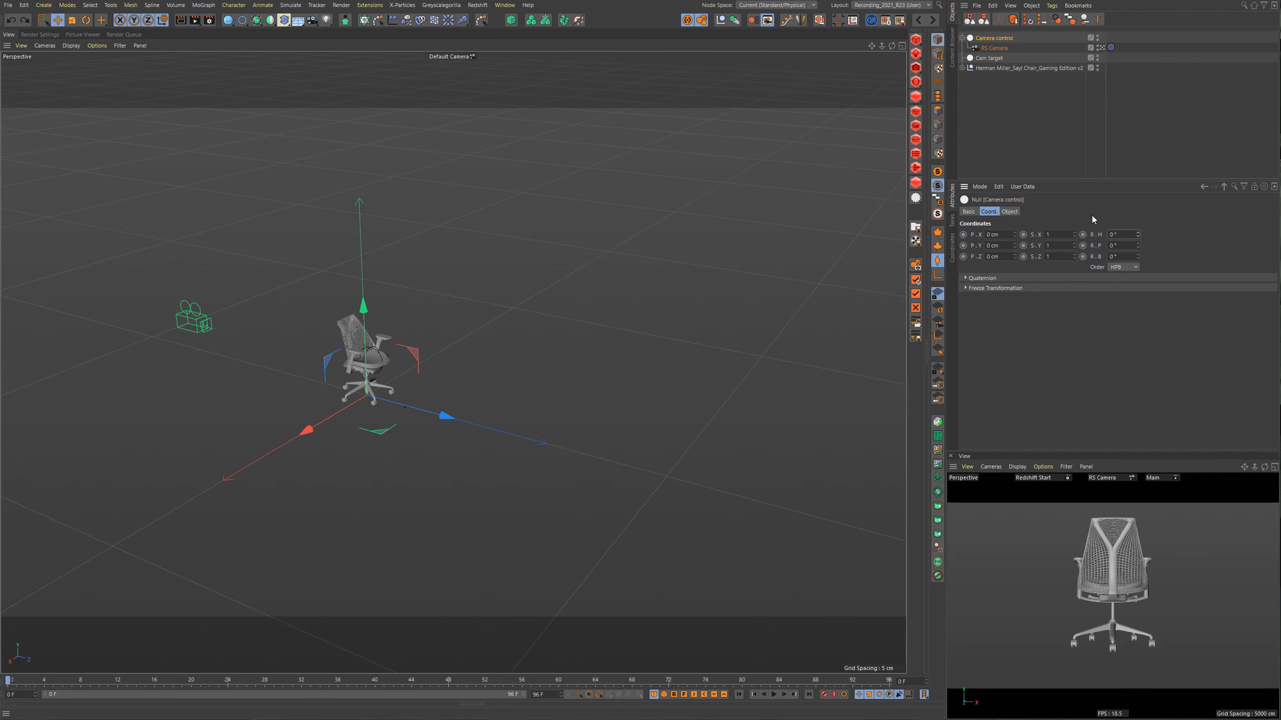
click(994, 48)
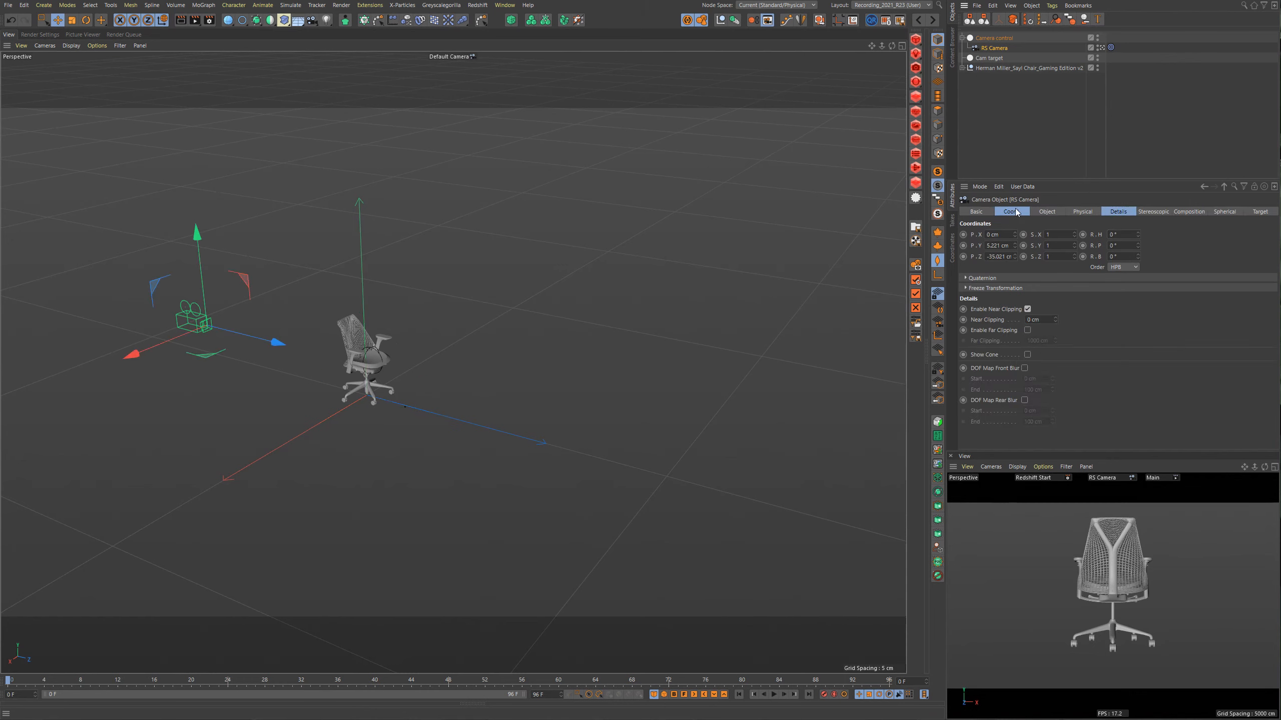
click(1111, 48)
click(994, 278)
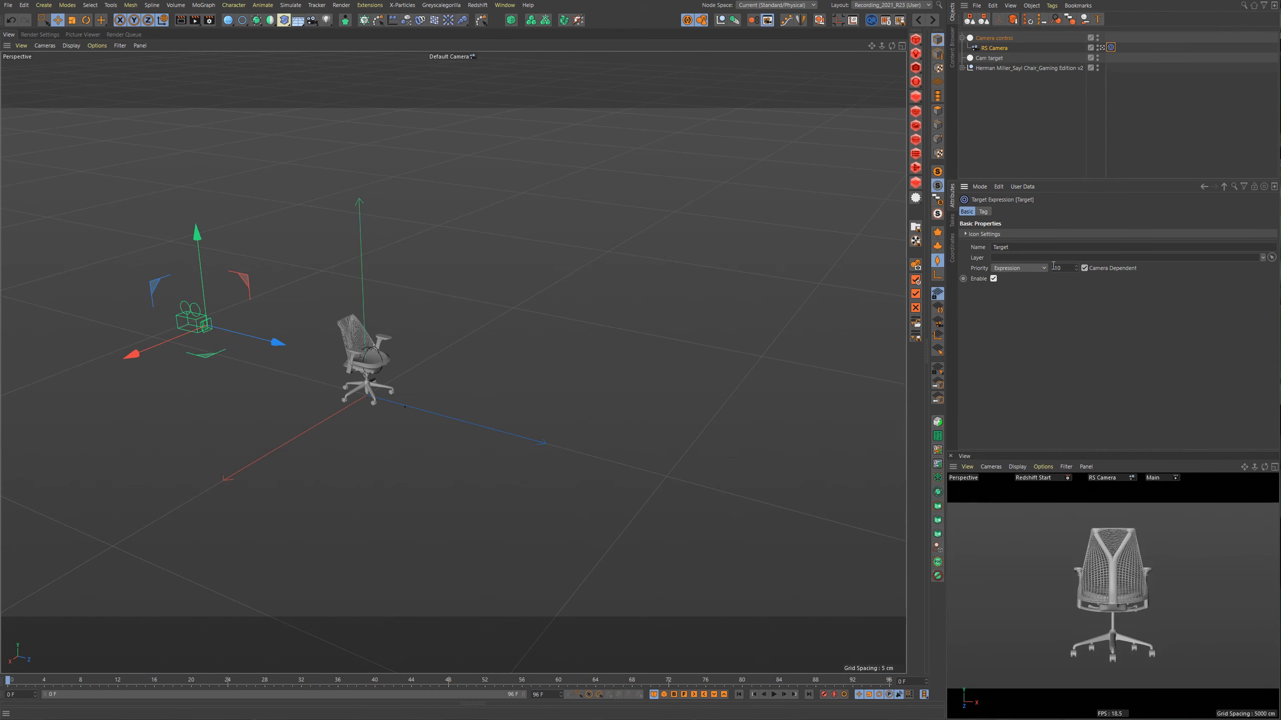
Move RS Camera back to about Z -27.7 cm and reset its X position to 0 cm.
click(980, 51)
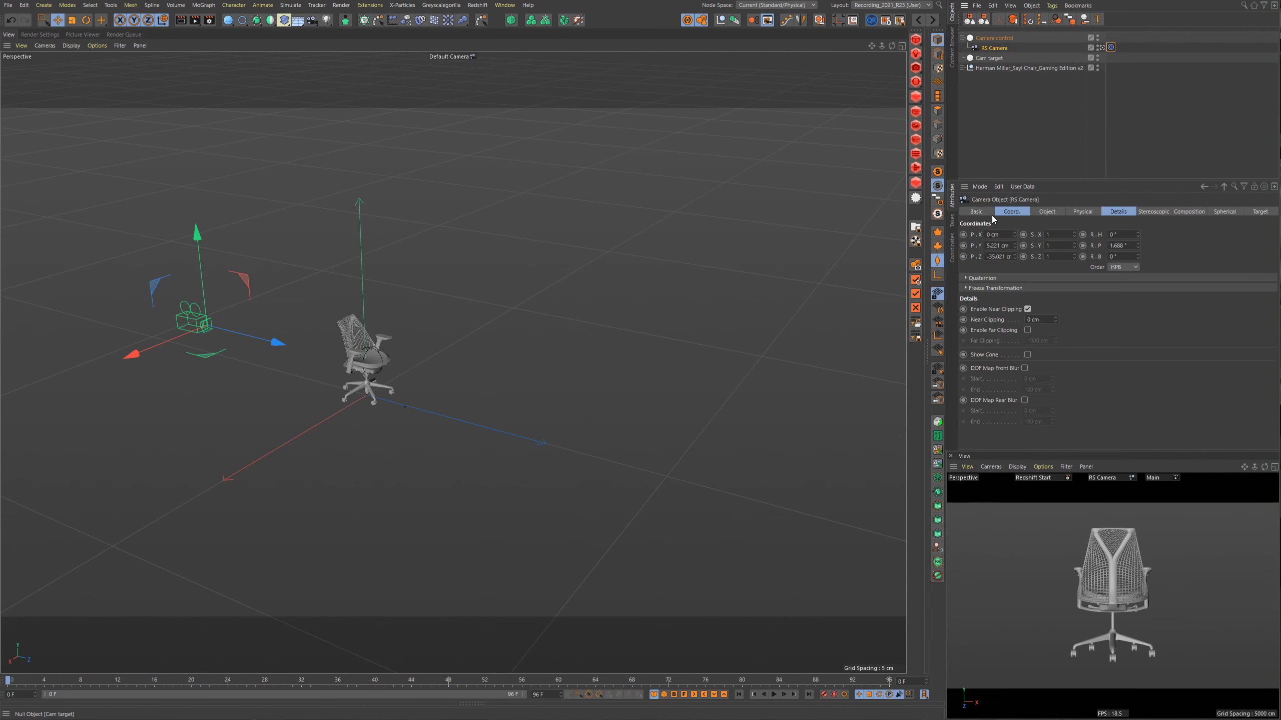
click(1012, 211)
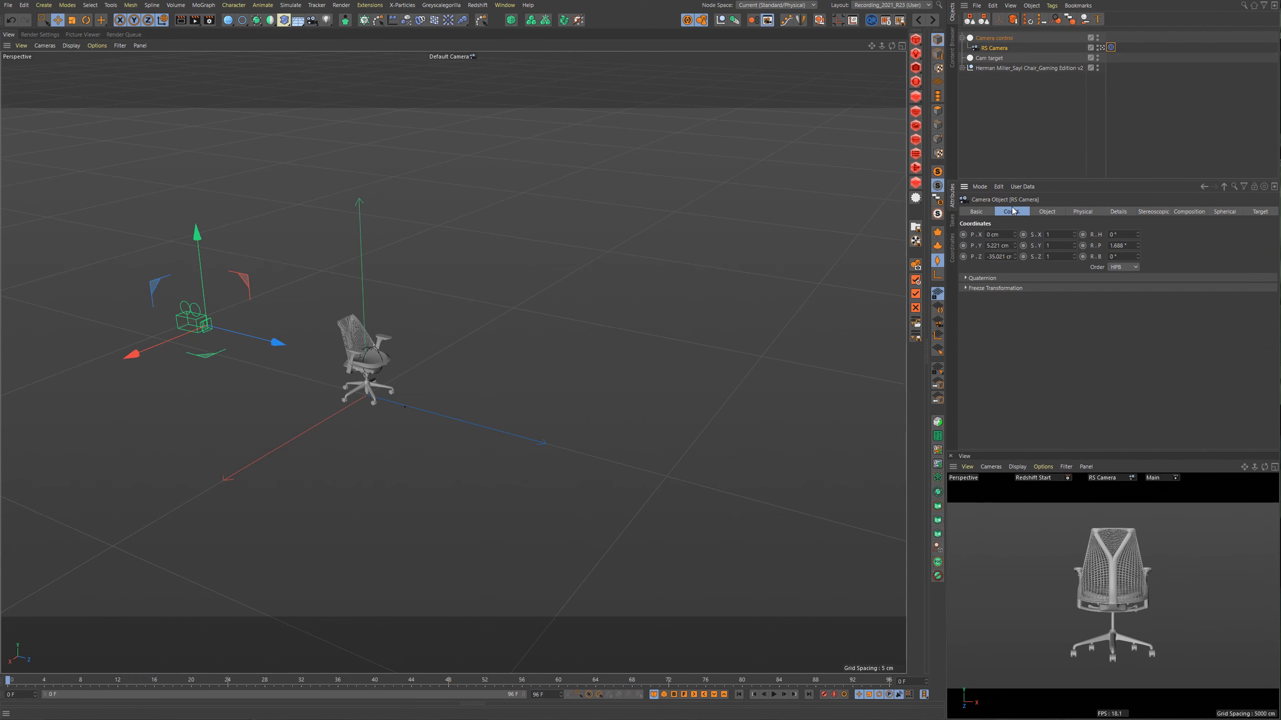
drag(306, 349, 258, 366)
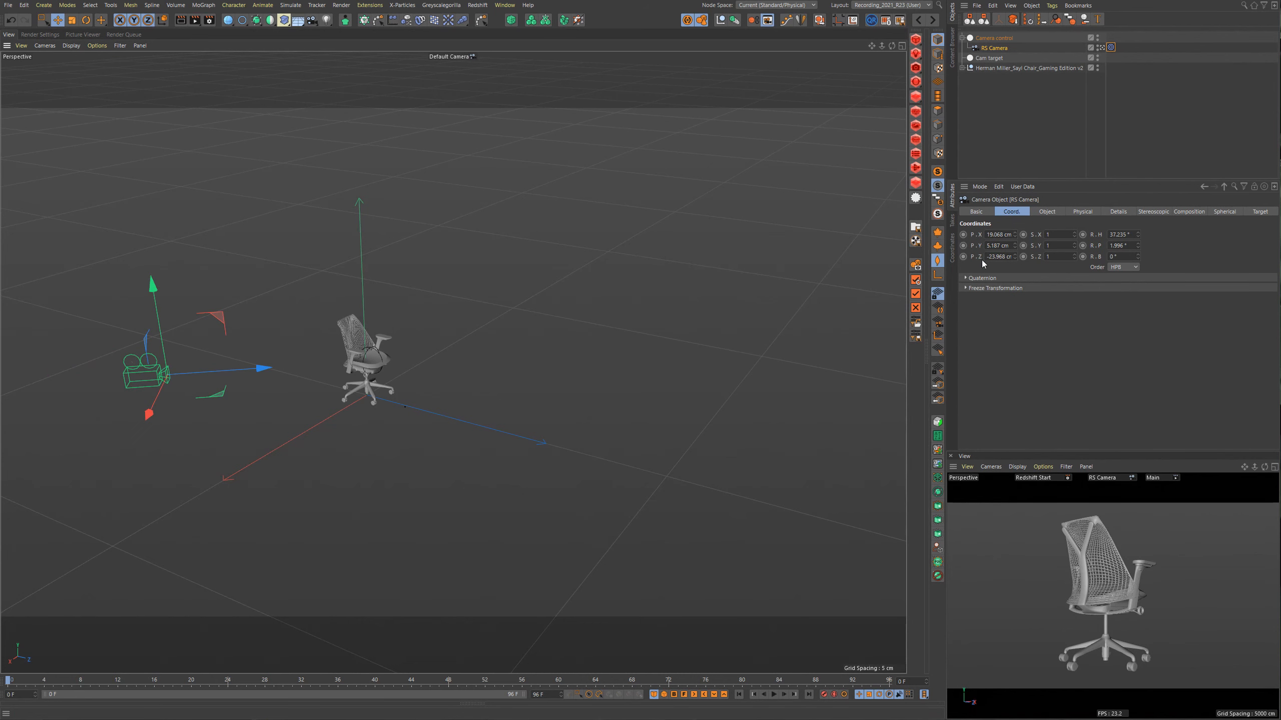
drag(261, 368, 226, 374)
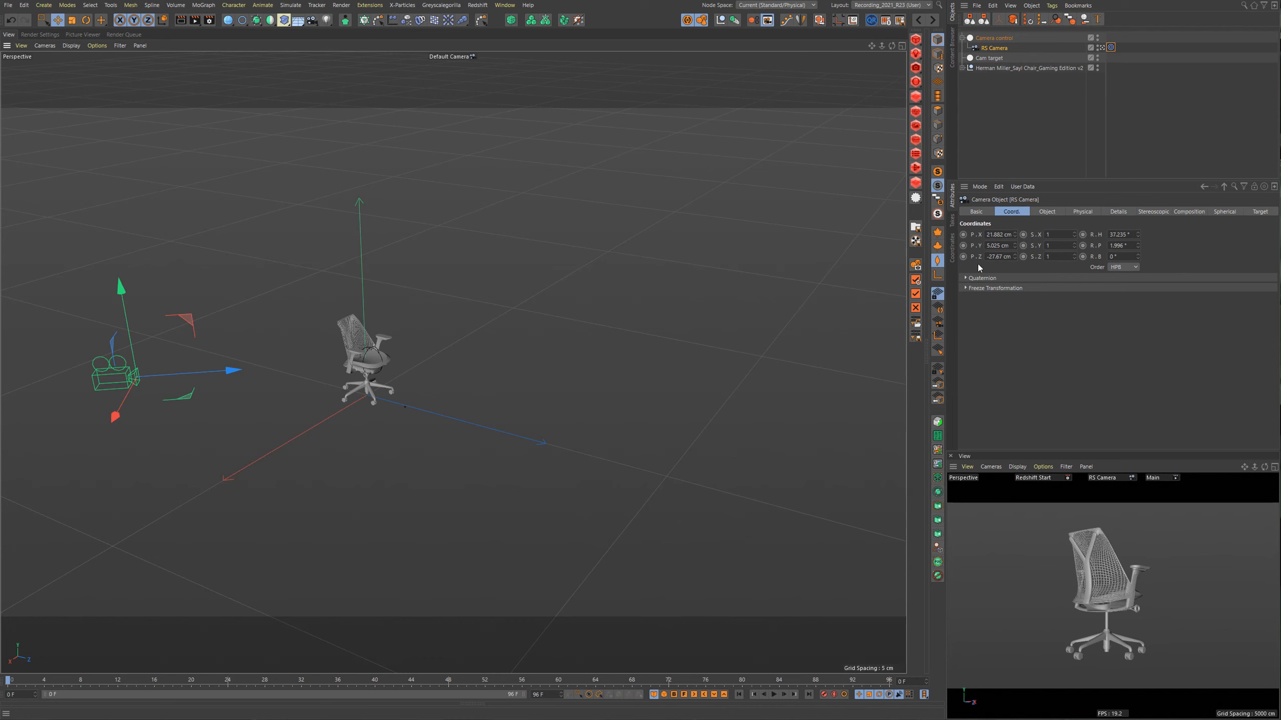
right_click(1014, 235)
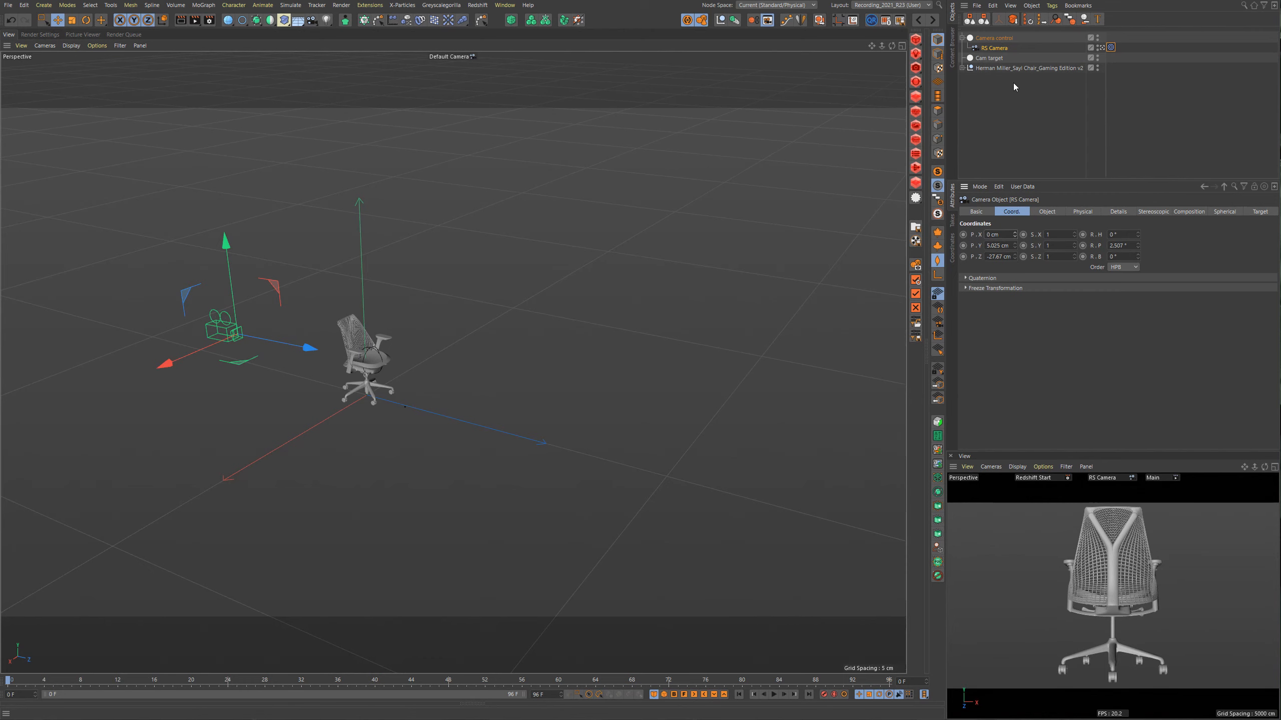
Turn off the Target tag on RS Camera again and reset the camera's Y position to 0 cm.
click(1110, 47)
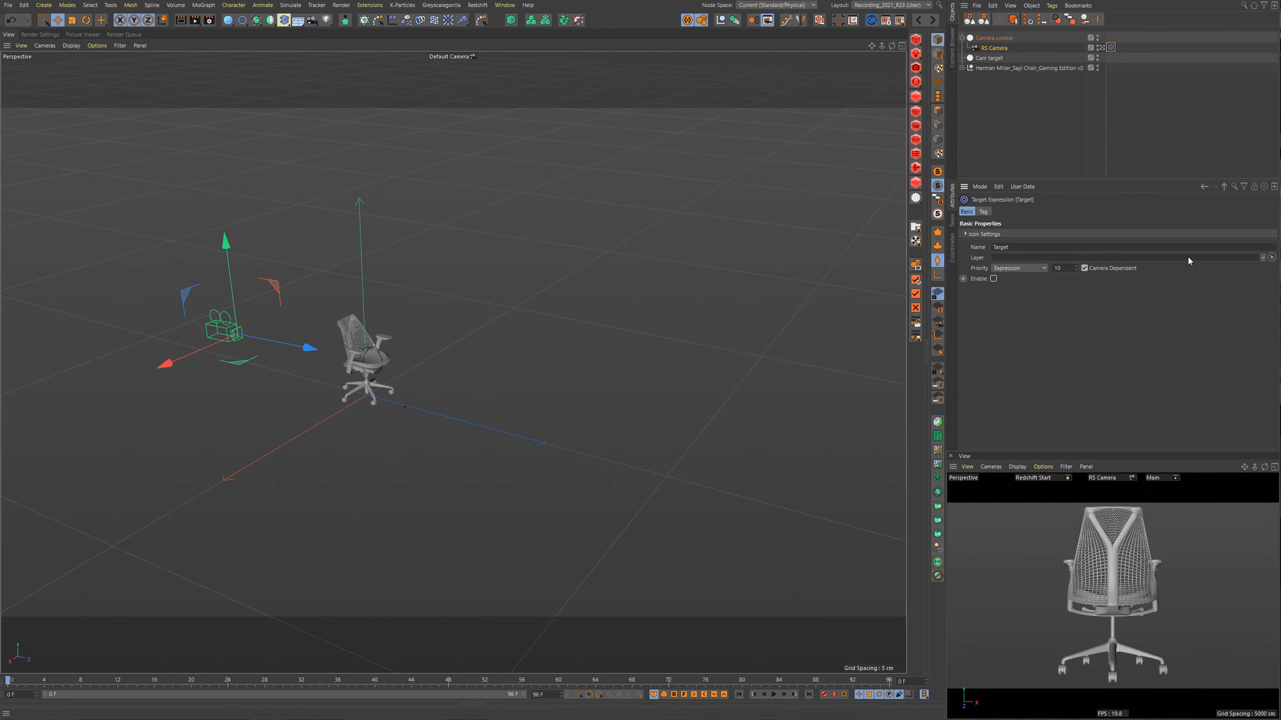
click(994, 38)
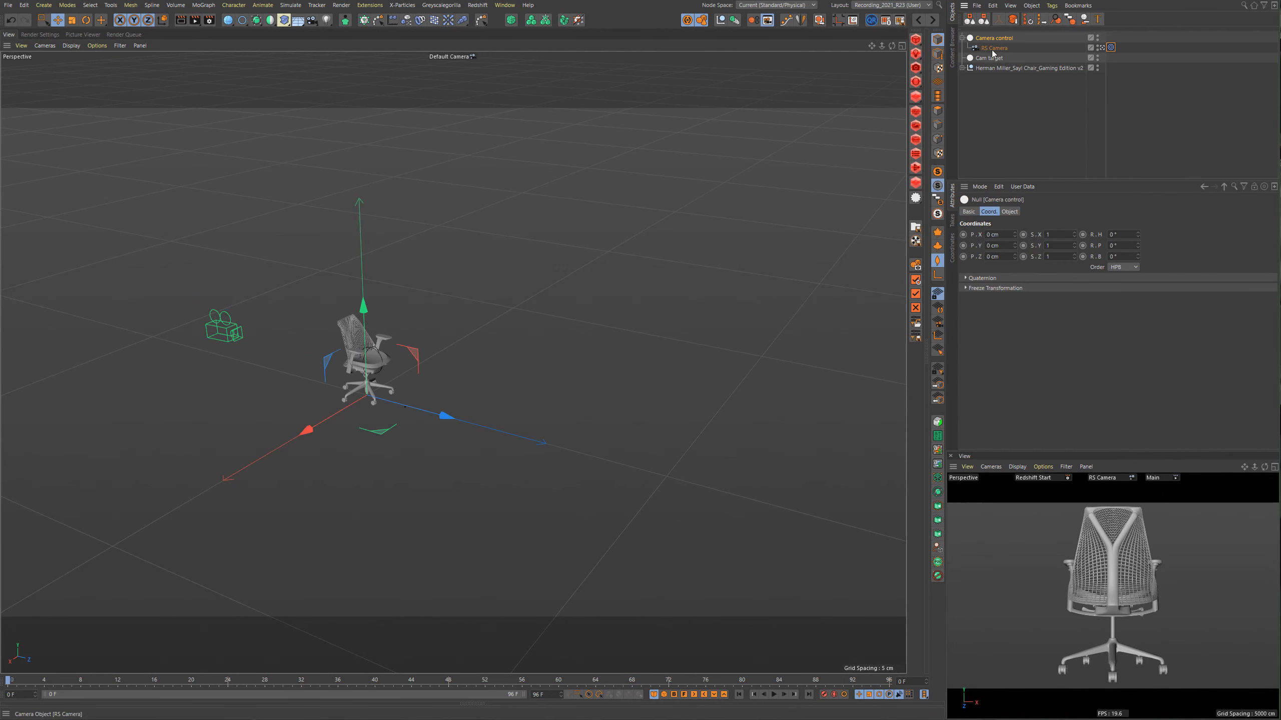
click(995, 48)
right_click(1015, 247)
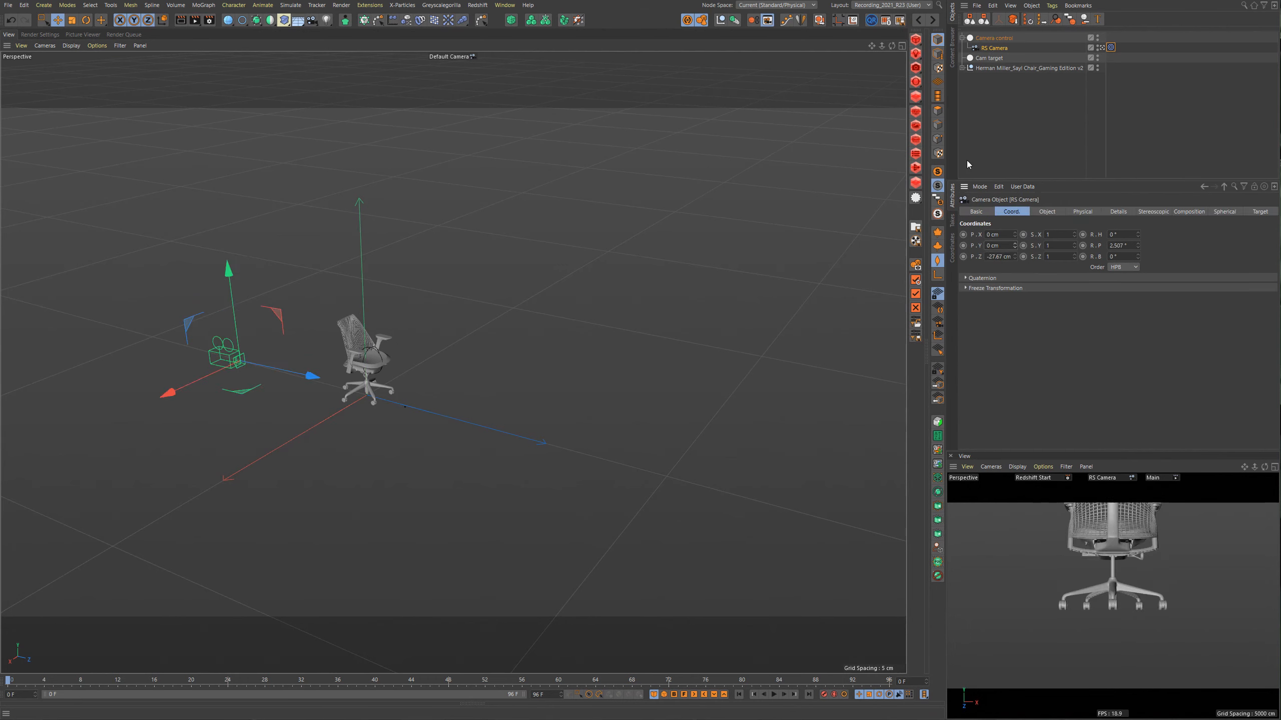
Reset RS Camera's pitch rotation to 0° and compare its alignment with the Camera control null from the side.
click(1006, 39)
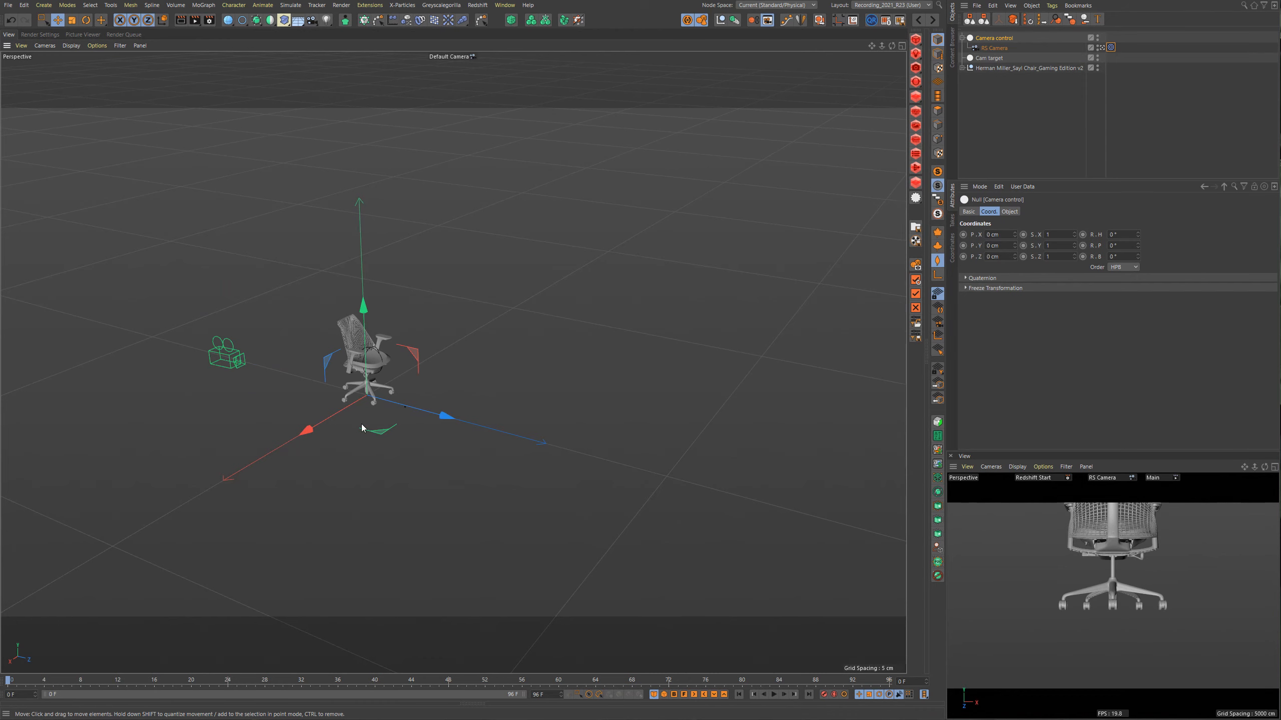
alt+drag(361, 424, 415, 378)
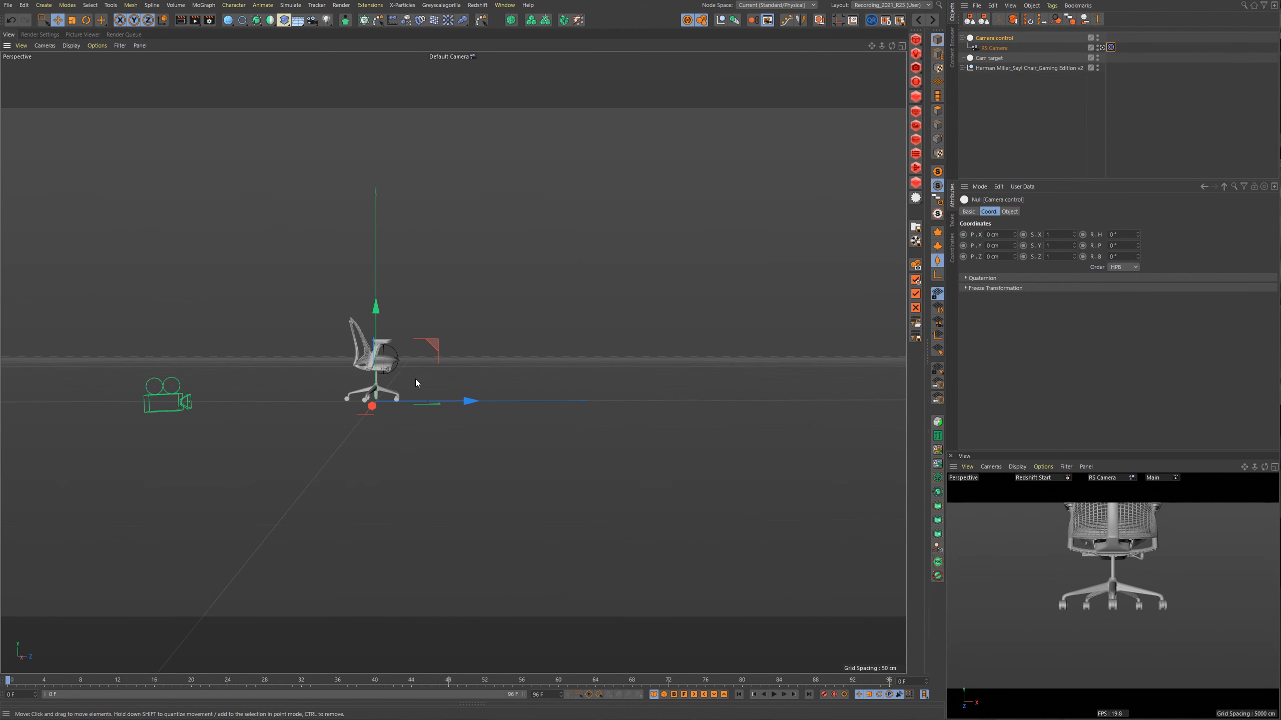
click(992, 49)
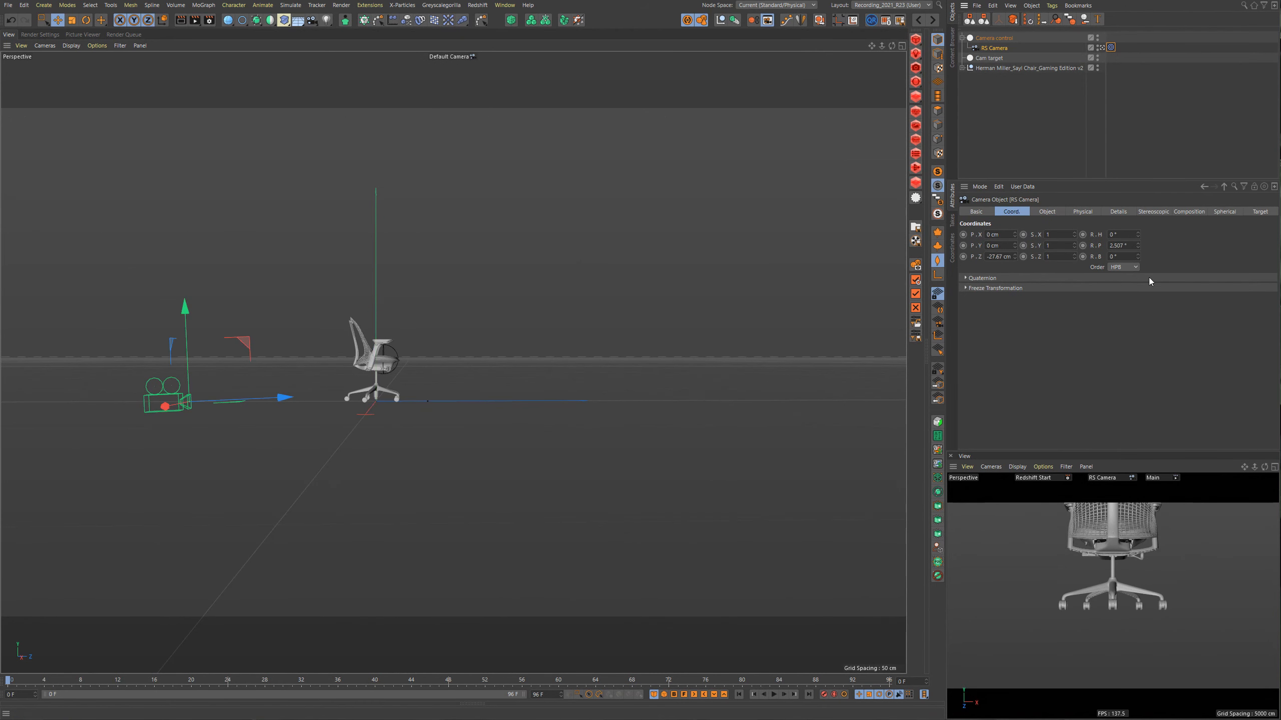
click(992, 39)
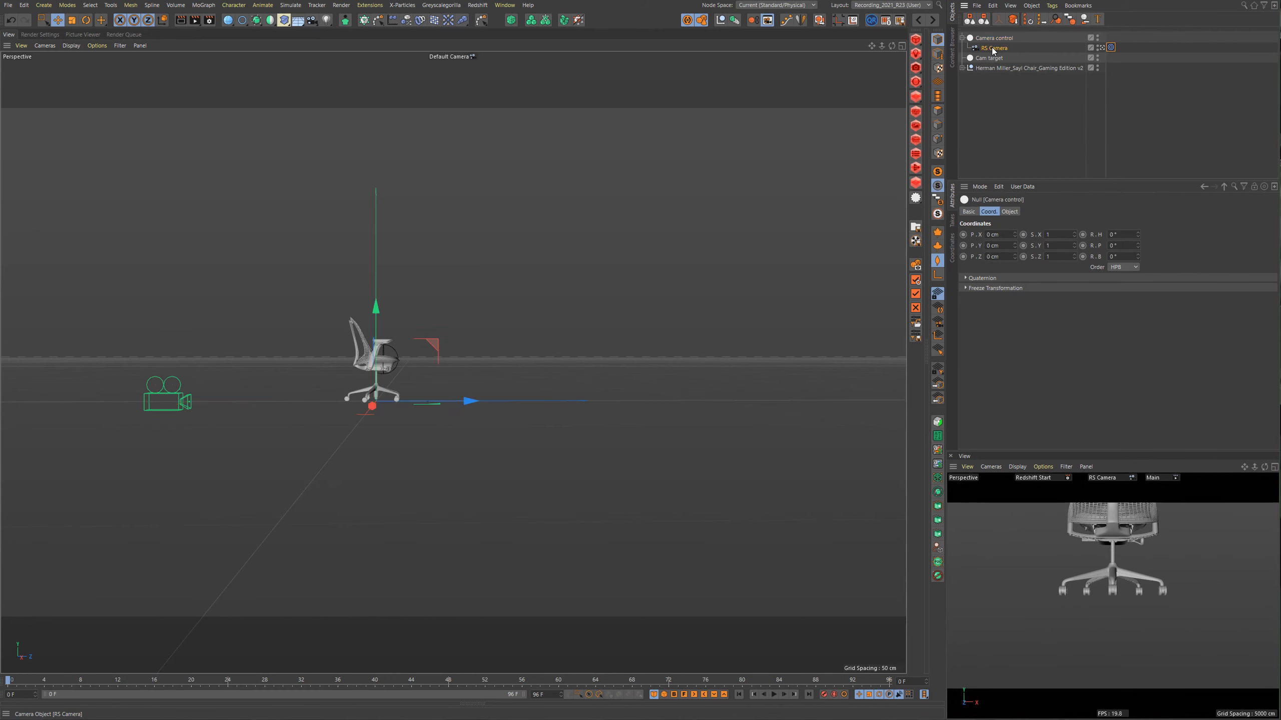
click(992, 48)
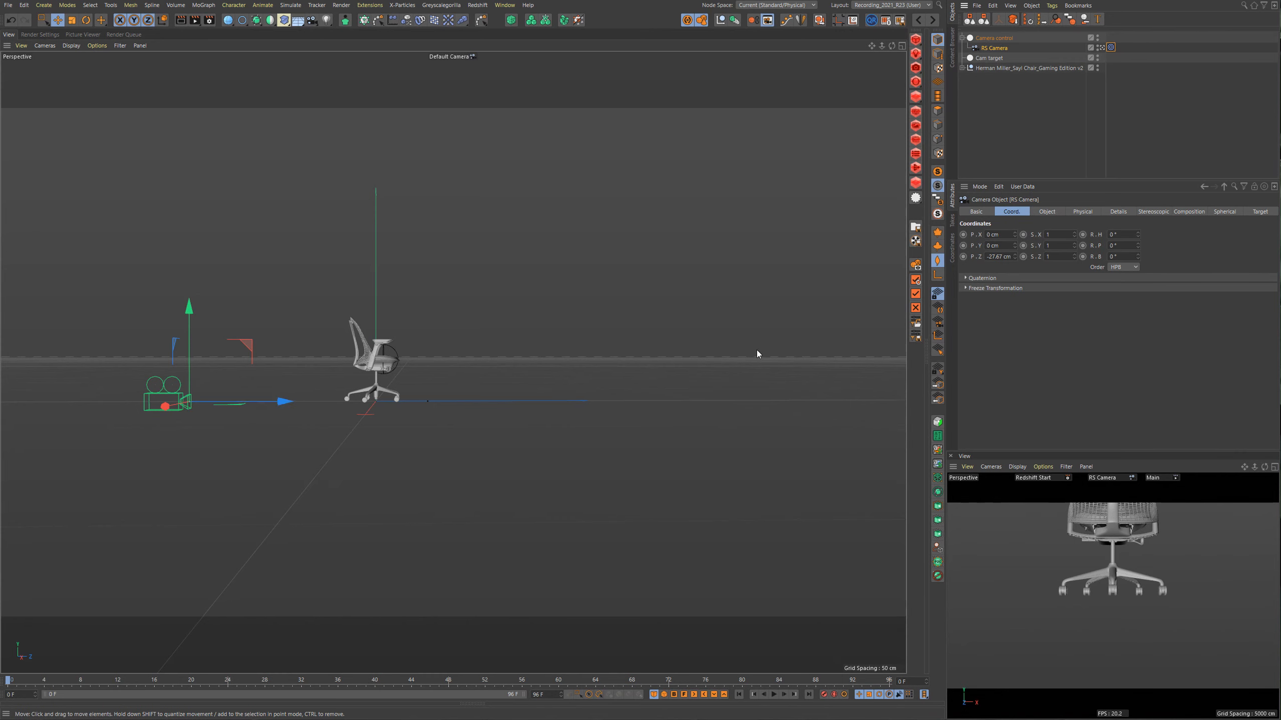
alt+drag(757, 354, 357, 376)
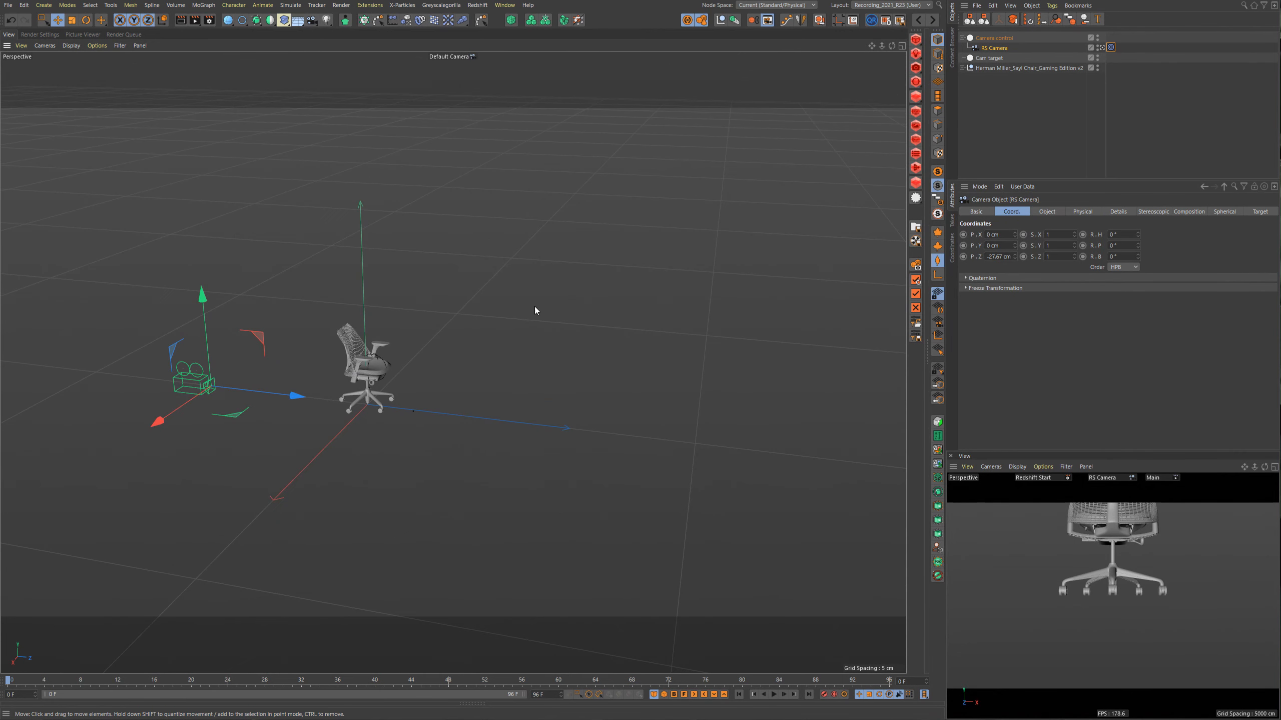
Raise the Camera control null to about 6.3 cm in Y and move RS Camera back to about Z -32.9 cm.
click(992, 40)
drag(364, 316, 364, 277)
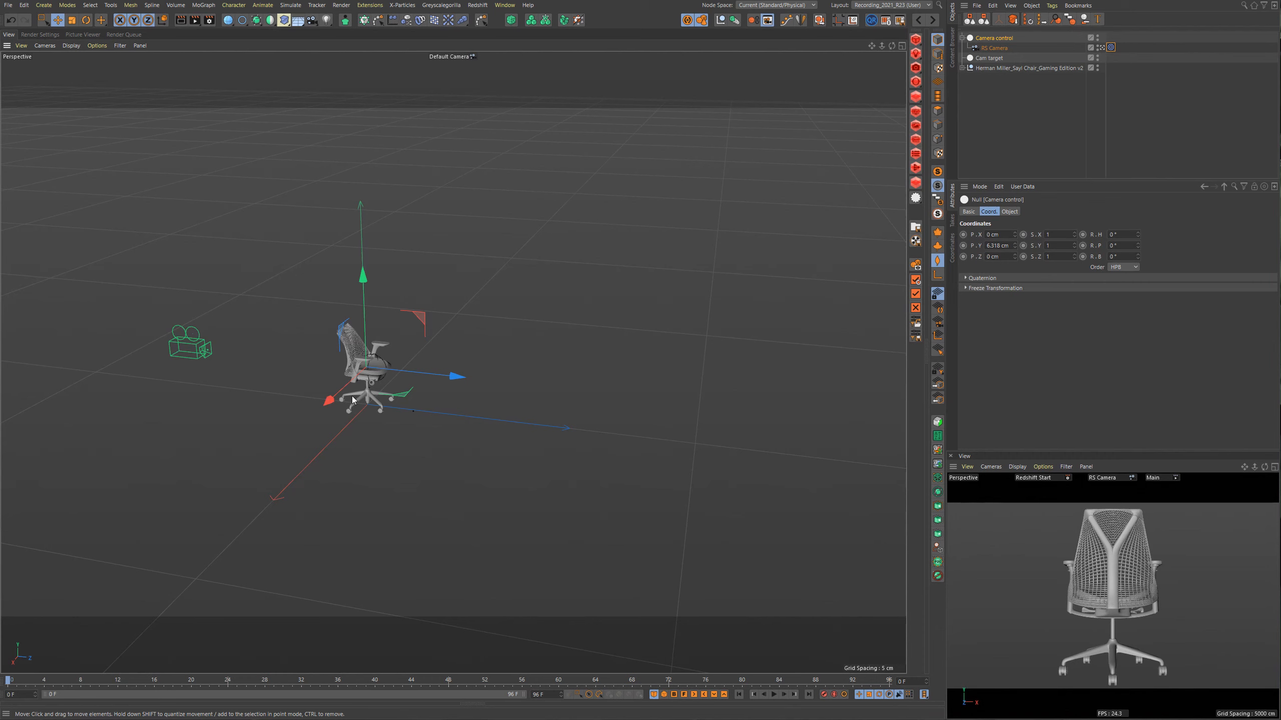
click(989, 48)
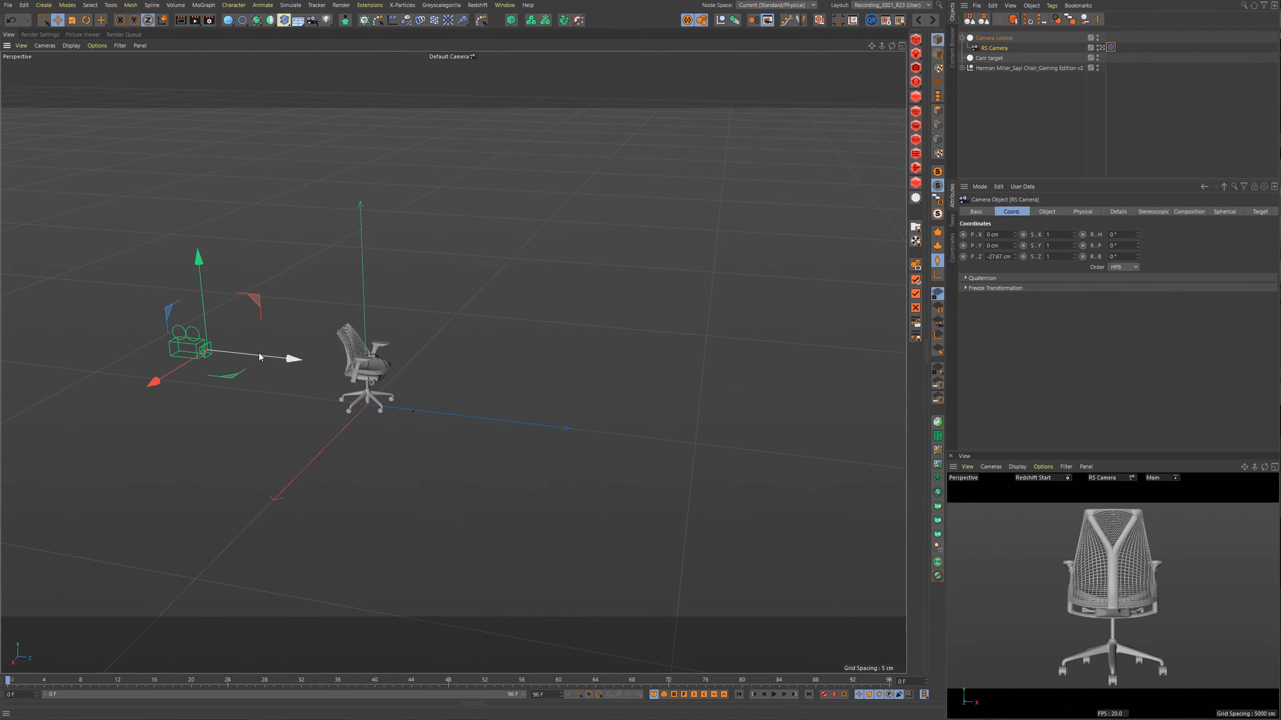
mouse_move(258, 352)
mouse_down()
mouse_move(312, 365)
mouse_move(266, 358)
mouse_move(277, 362)
mouse_up()
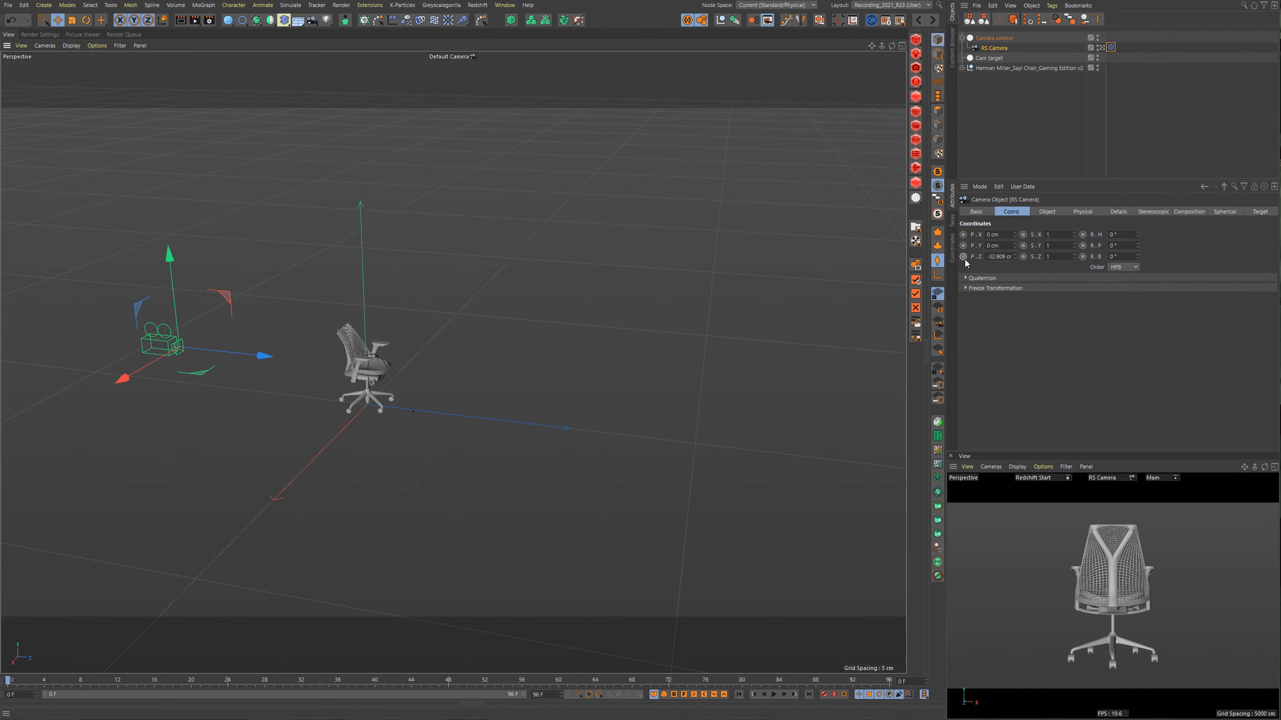
Keyframe RS Camera's Z position at frame 0 and open the Timeline's F-curve view in an enlarged area.
drag(300, 705, 294, 645)
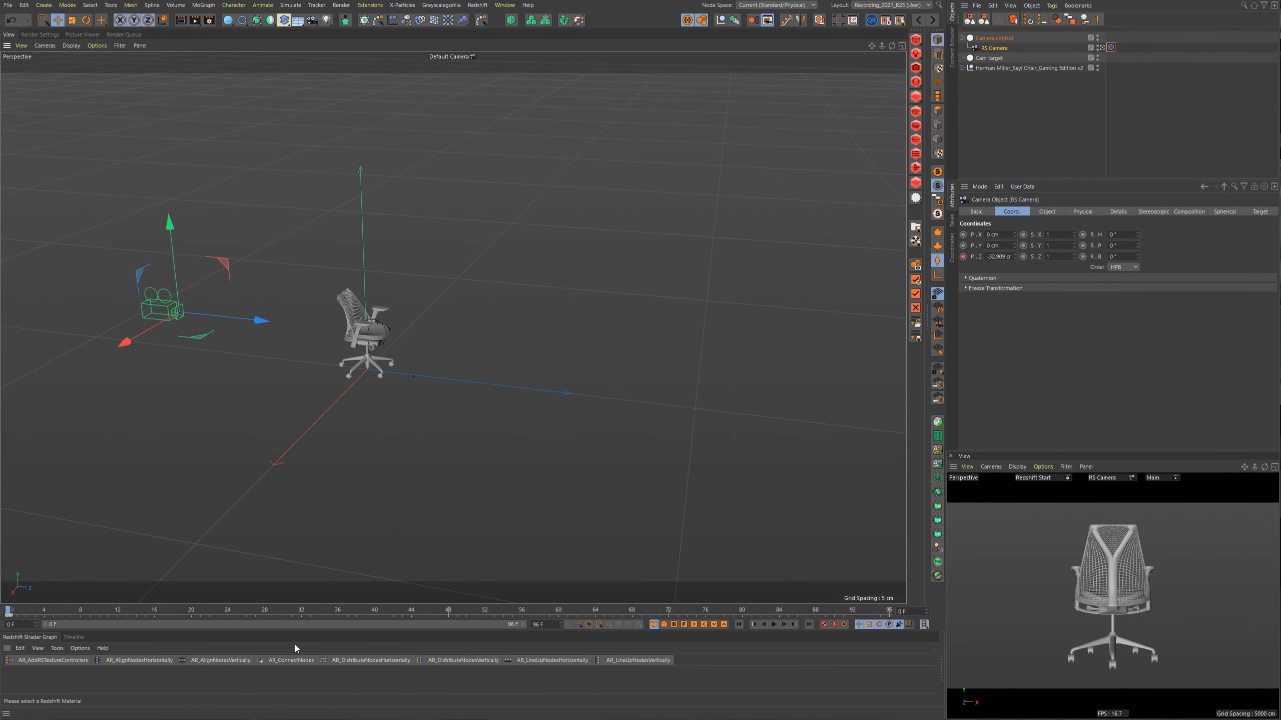
click(74, 638)
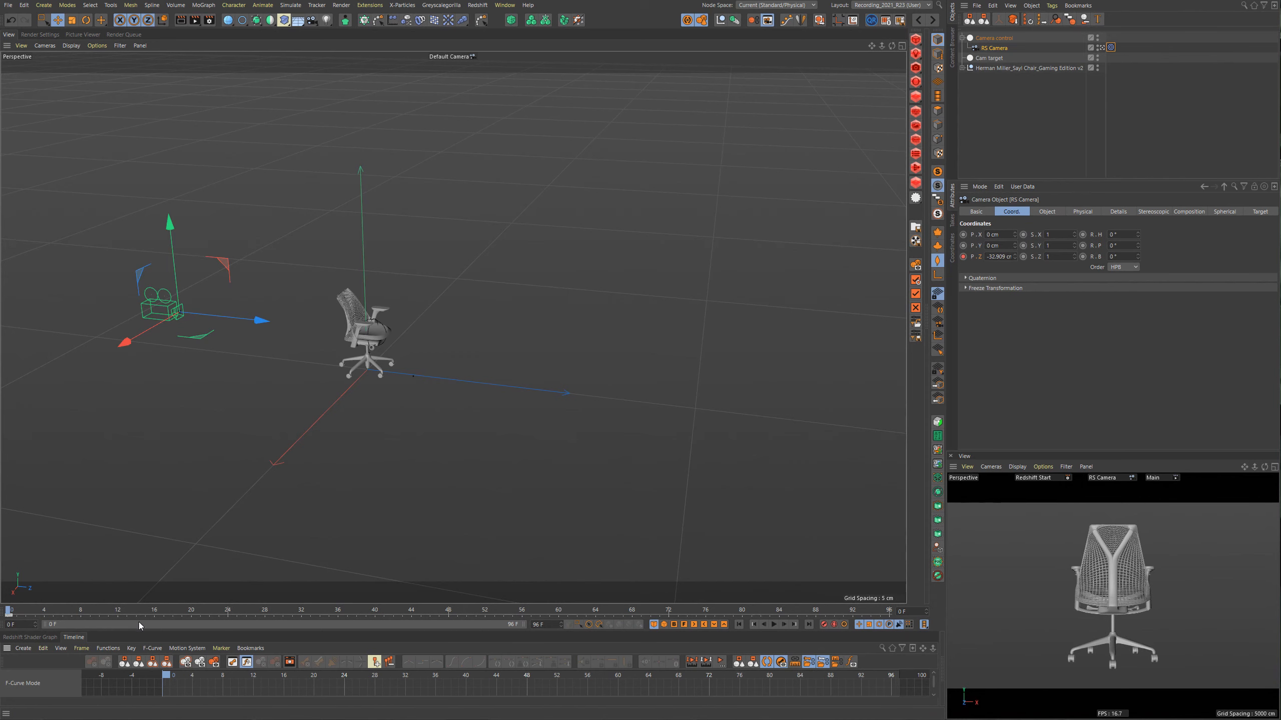
drag(136, 632, 132, 411)
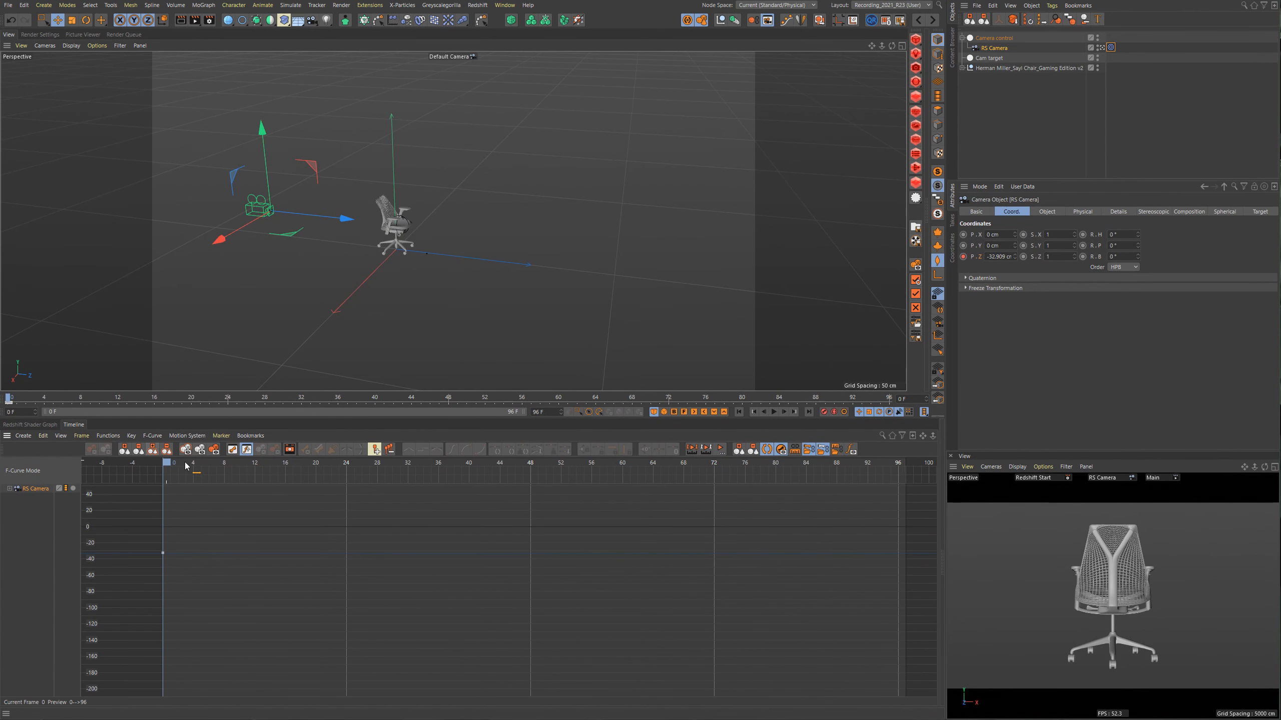
Move RS Camera toward the chair to about Z -14.2 cm and keyframe its Z position at frame 37.
drag(185, 465, 539, 465)
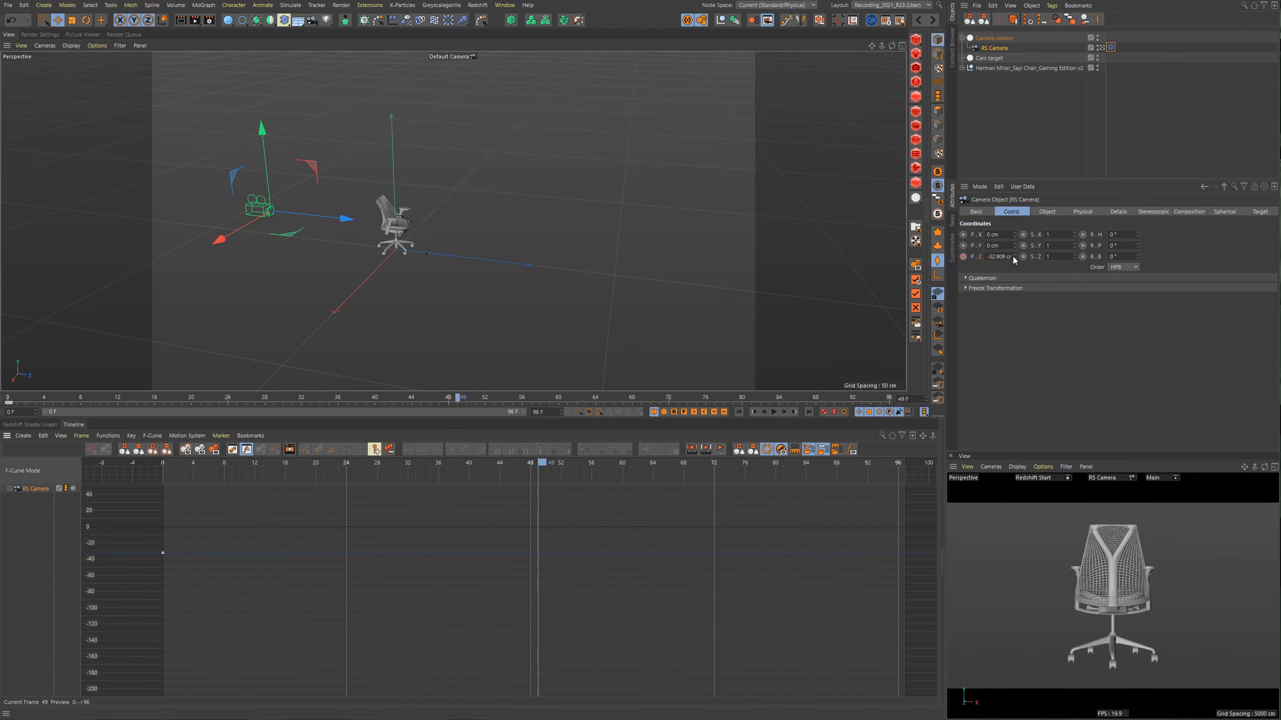
drag(347, 221, 407, 232)
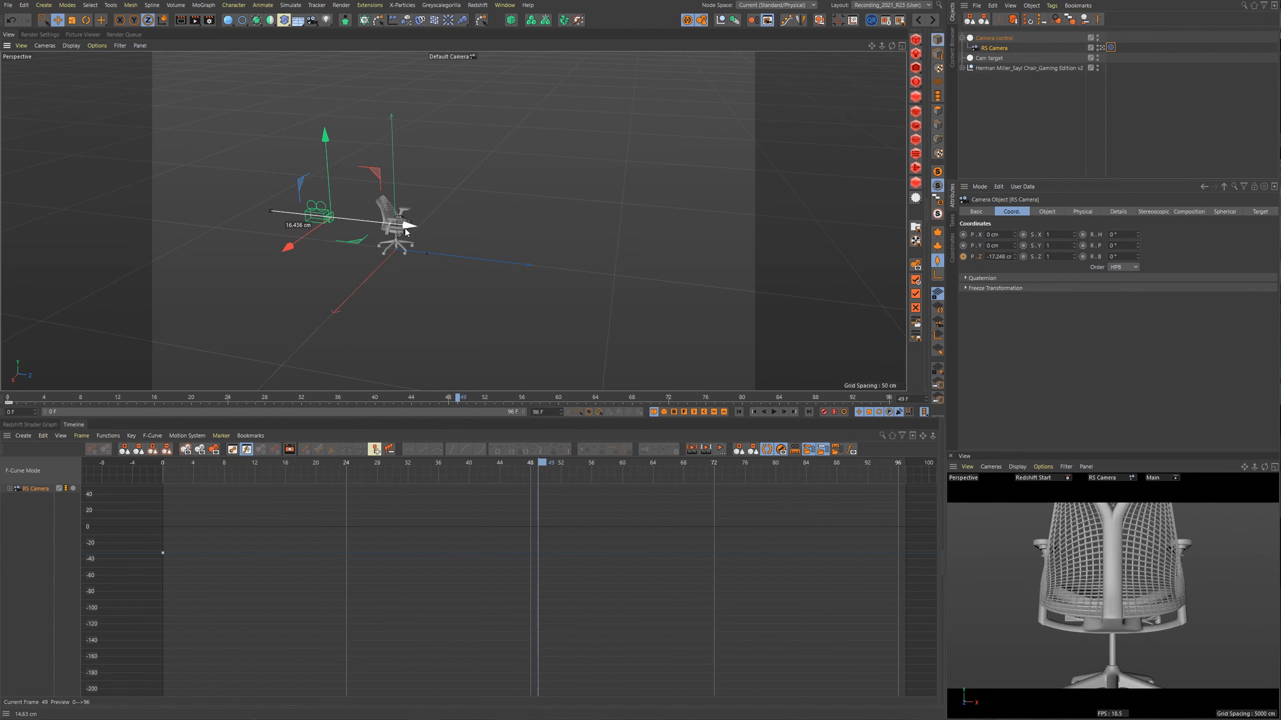
drag(406, 232, 415, 233)
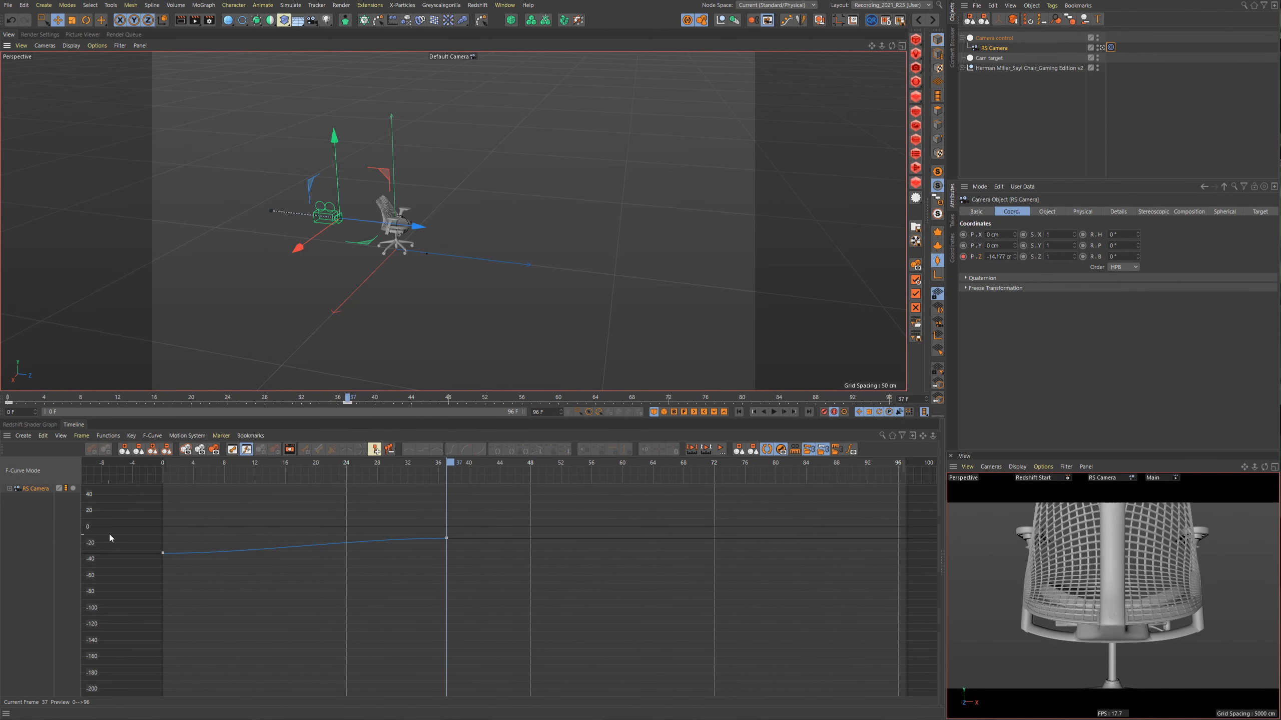
Set both RS Camera Z-position keys to Linear interpolation and move the end key to frame 47.
drag(109, 535, 534, 581)
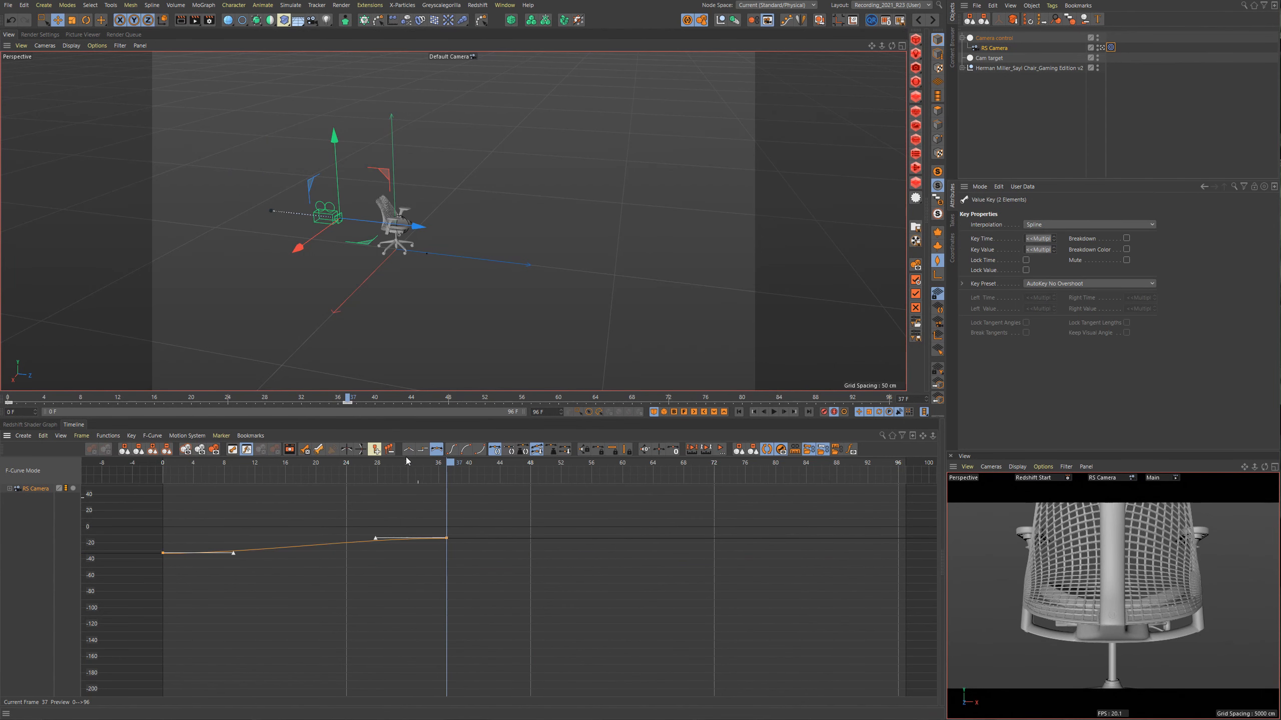
click(437, 449)
drag(403, 509, 523, 539)
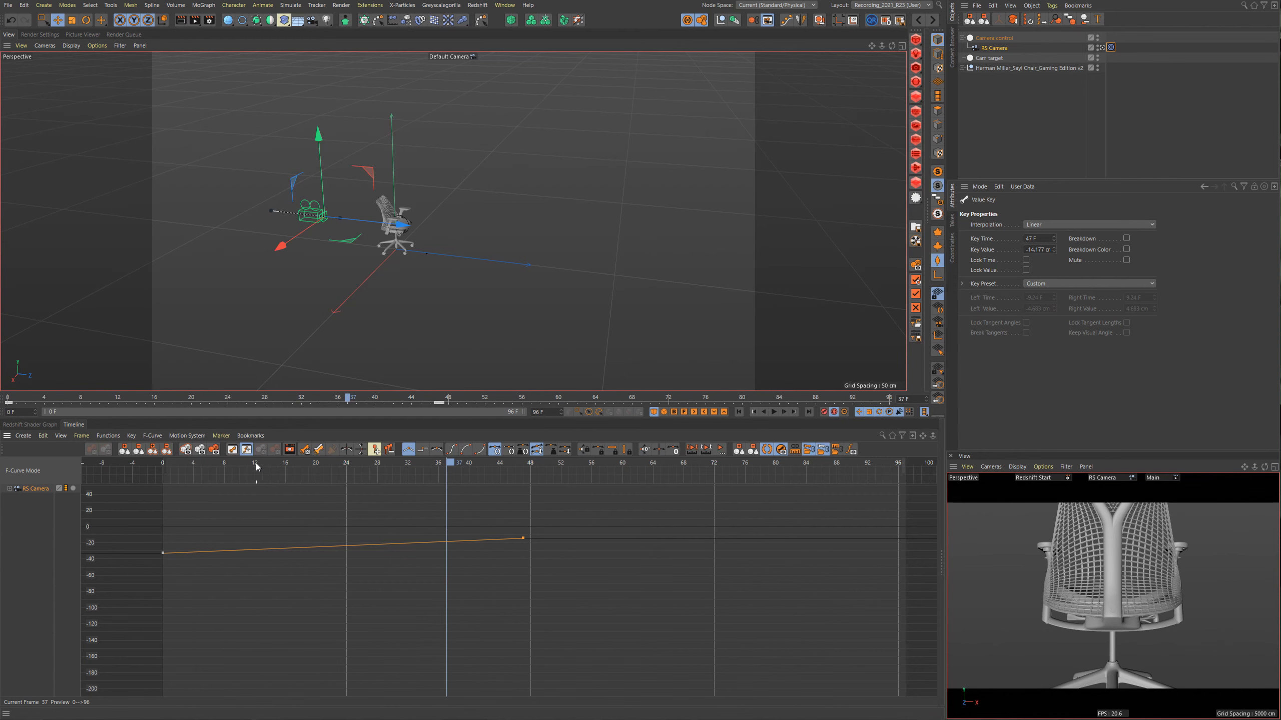
Play the camera move from frame 0 and shorten the preview range to end at frame 47.
drag(256, 463, 142, 463)
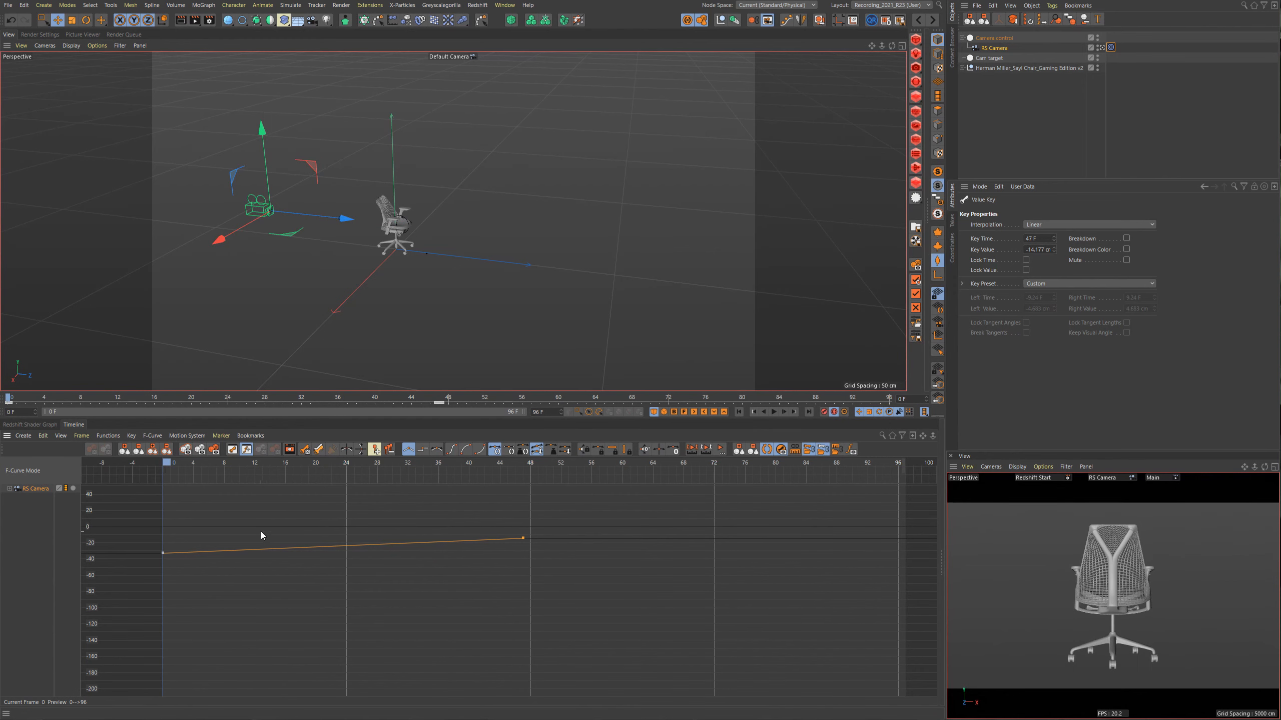
key(F8)
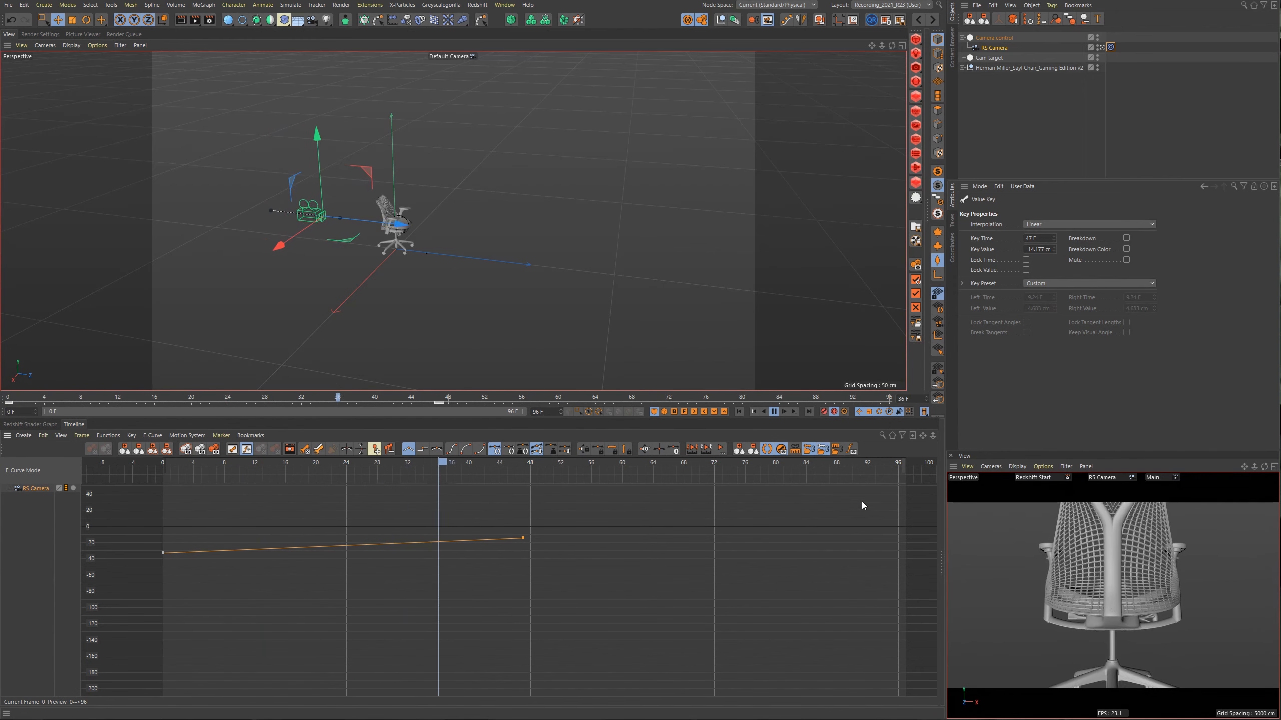
drag(902, 465, 523, 473)
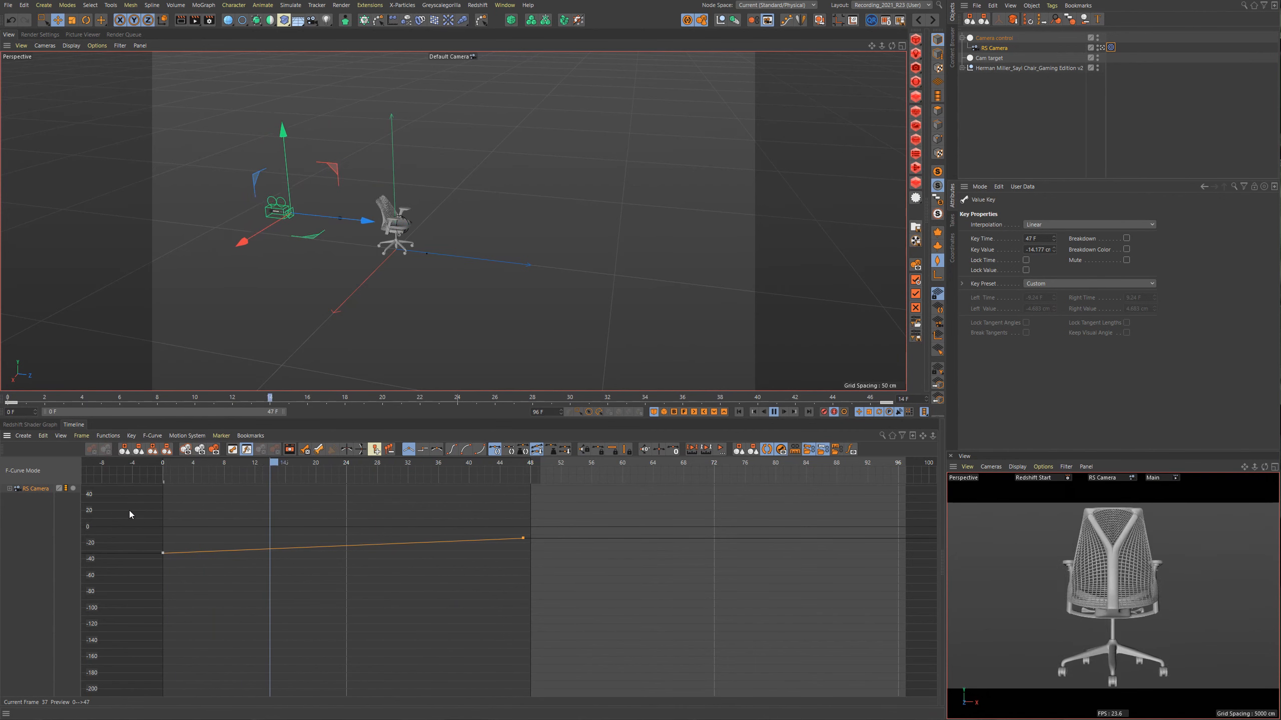
Lower both RS Camera Z-position keys together until the end key is at about -34 cm, and stop playback.
drag(122, 508, 687, 639)
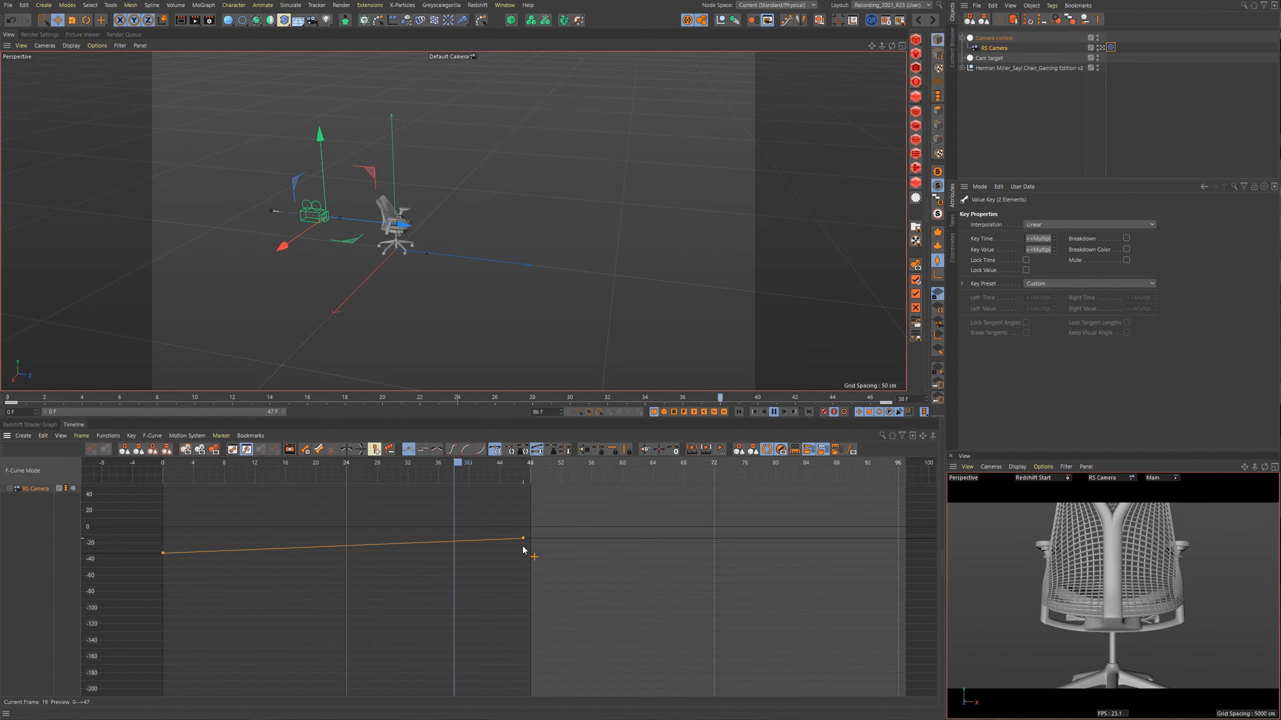
drag(522, 538, 525, 570)
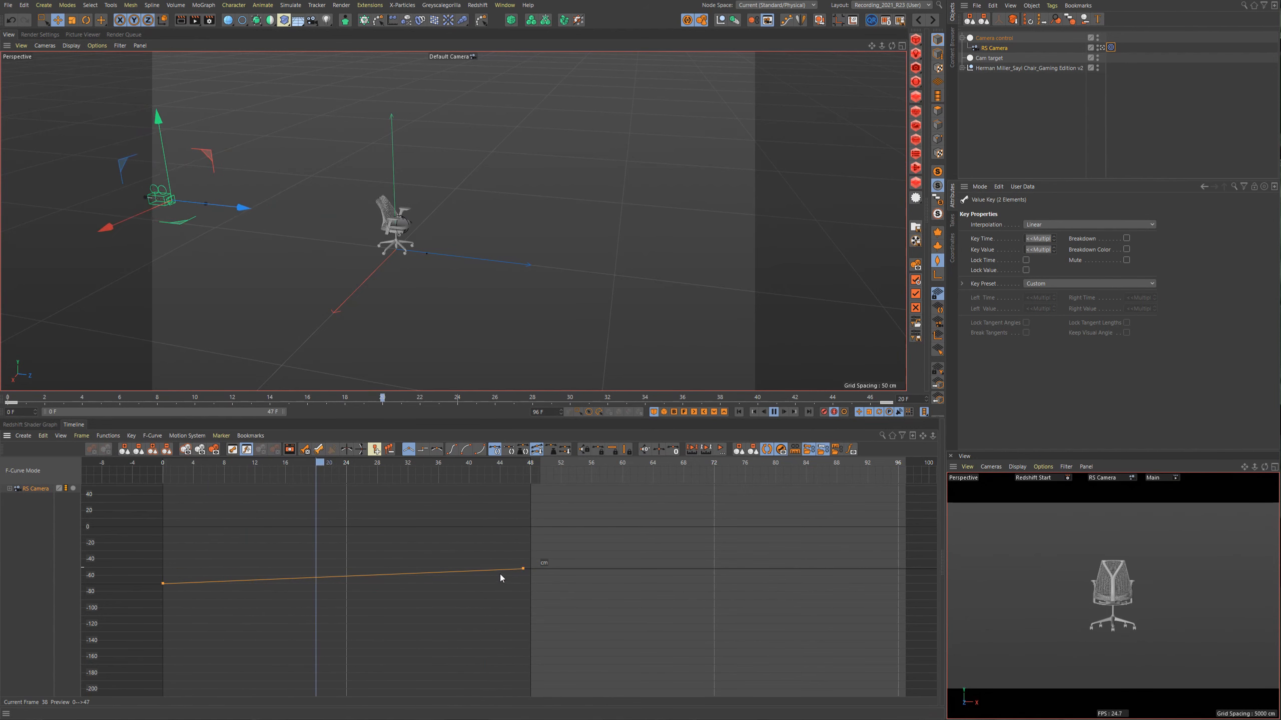
drag(524, 570, 522, 555)
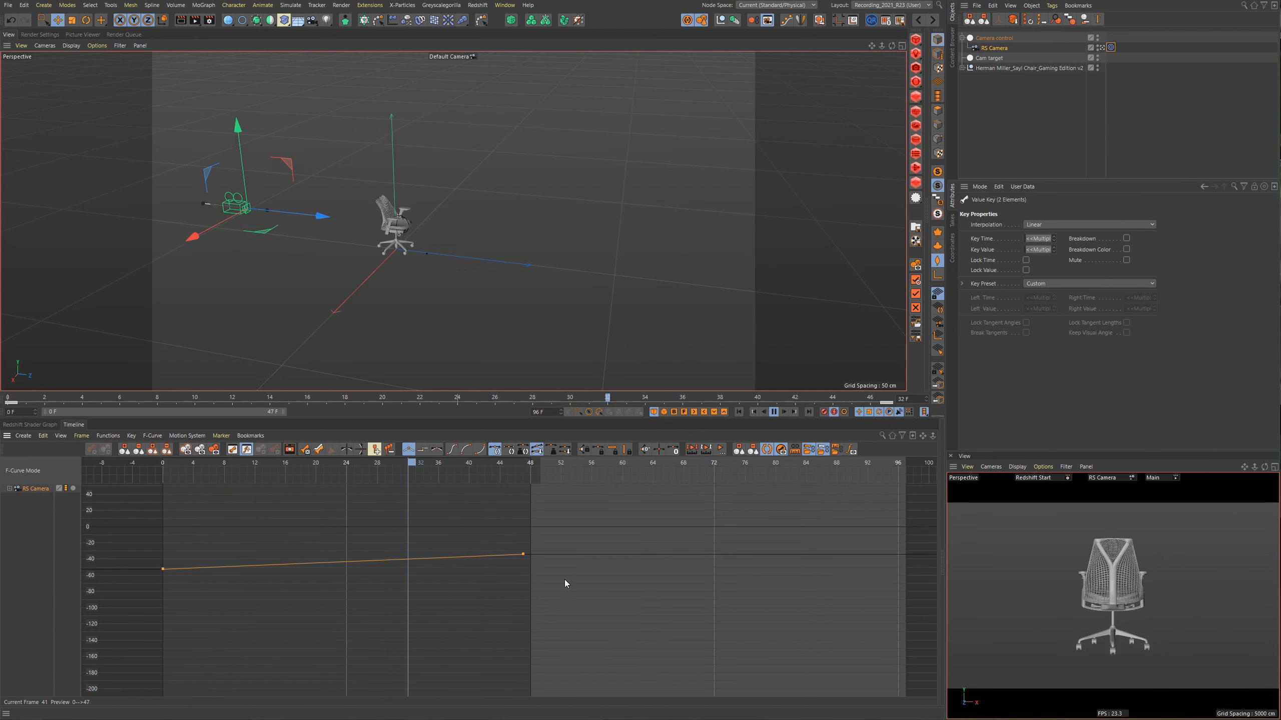
key(F8)
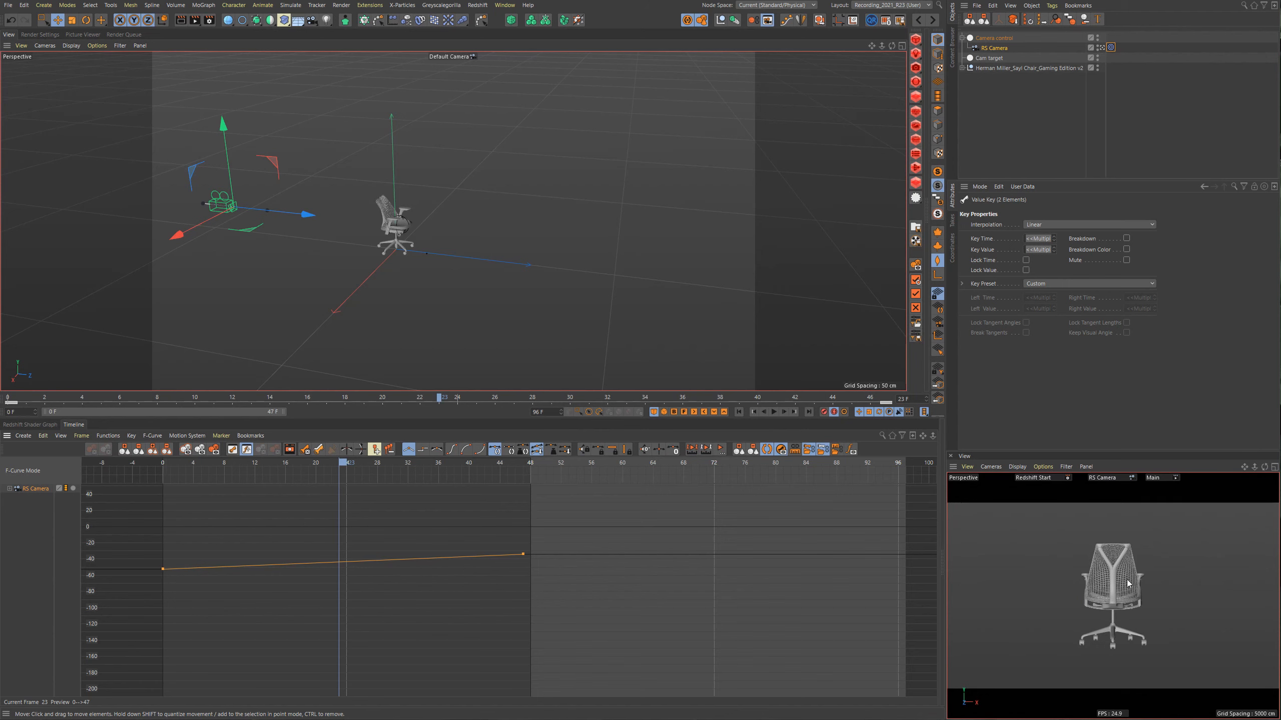
Rotate the Camera control null's heading to 141° and play back the RS Camera push-in from that angle.
click(1001, 39)
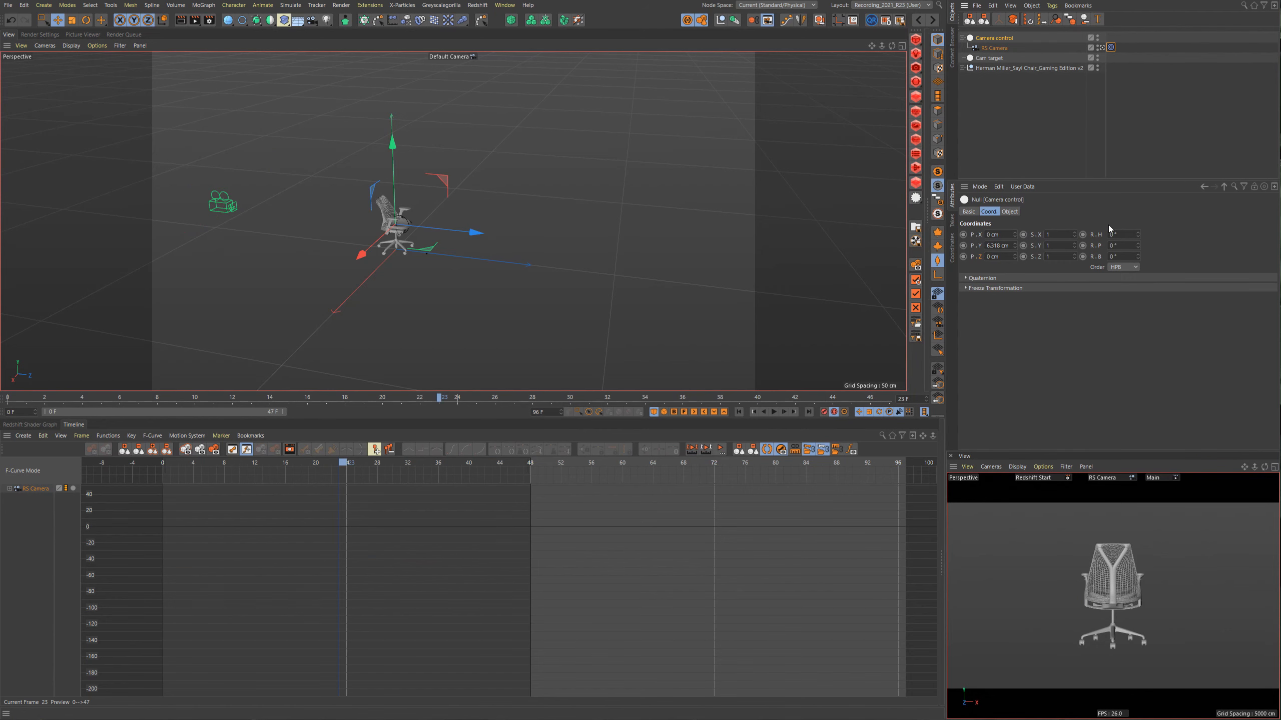
drag(1137, 234, 1137, 164)
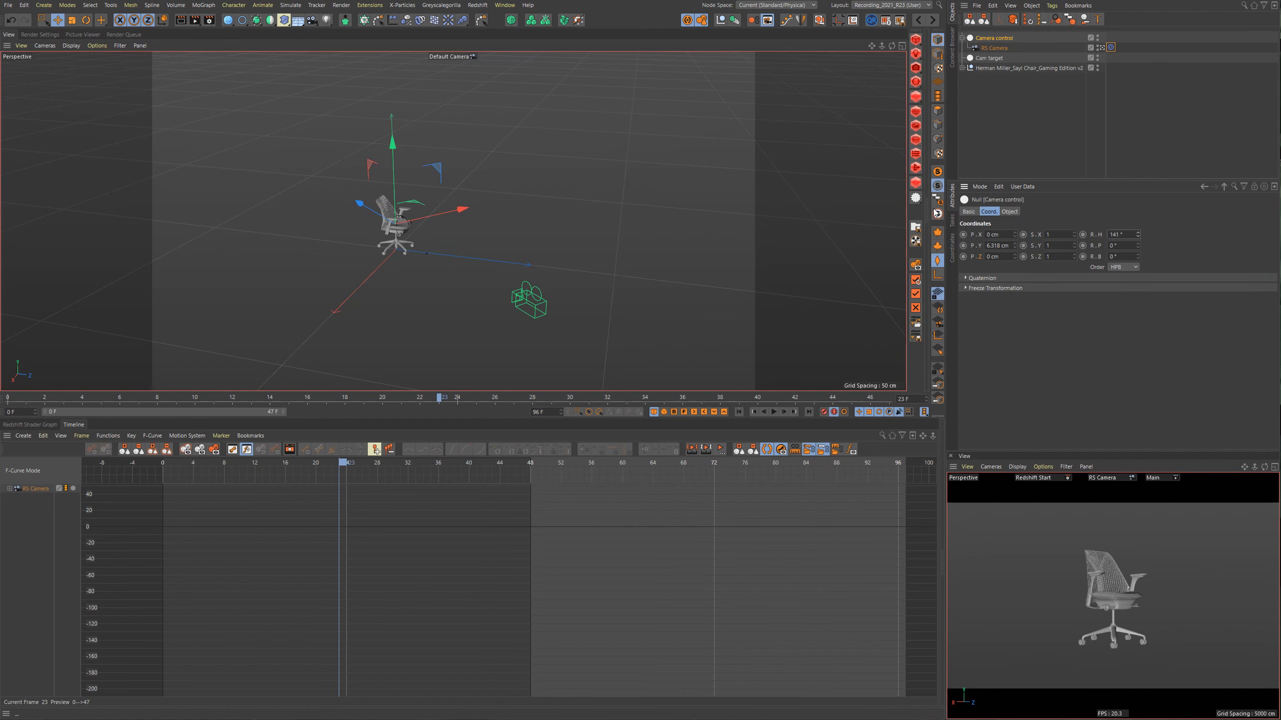
click(774, 412)
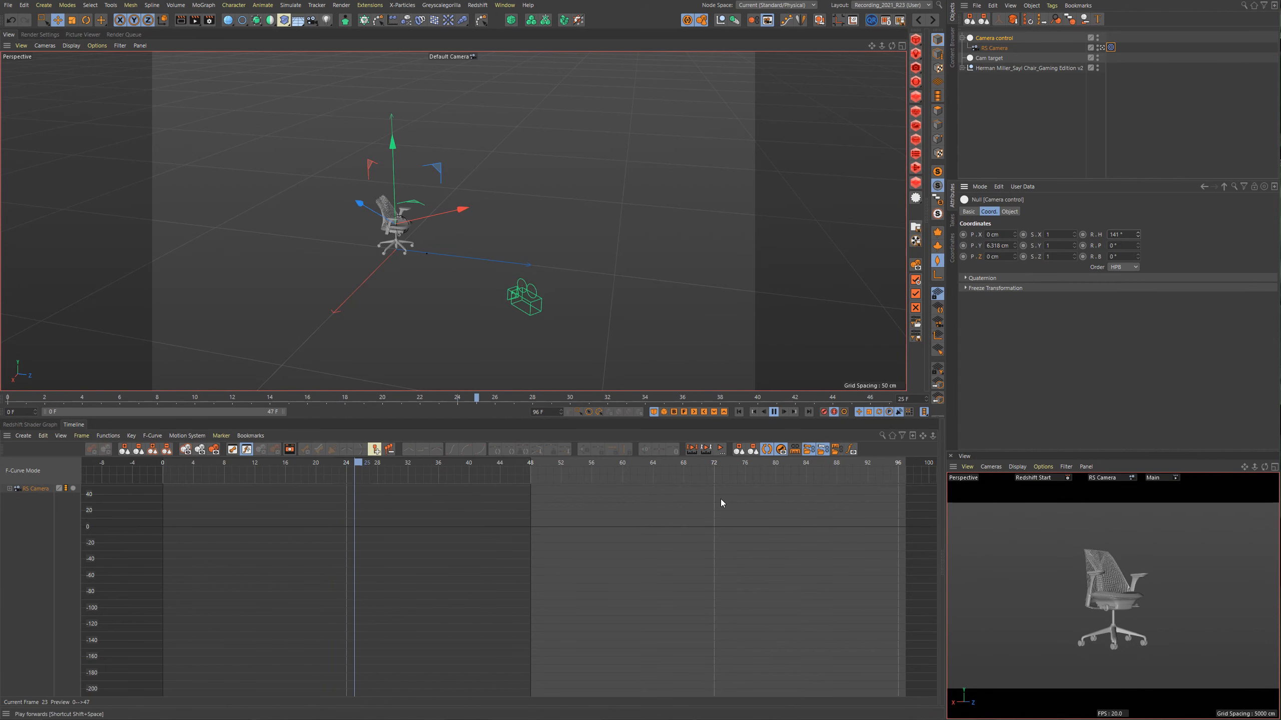
click(325, 549)
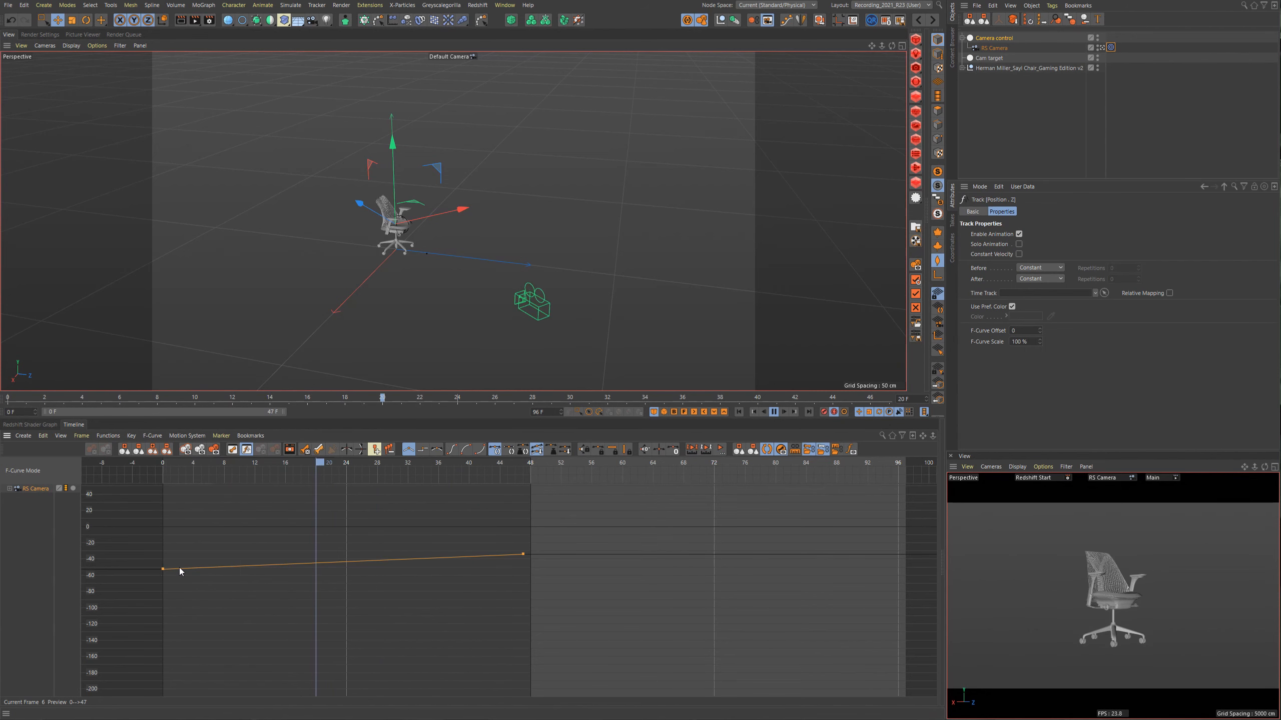
click(991, 49)
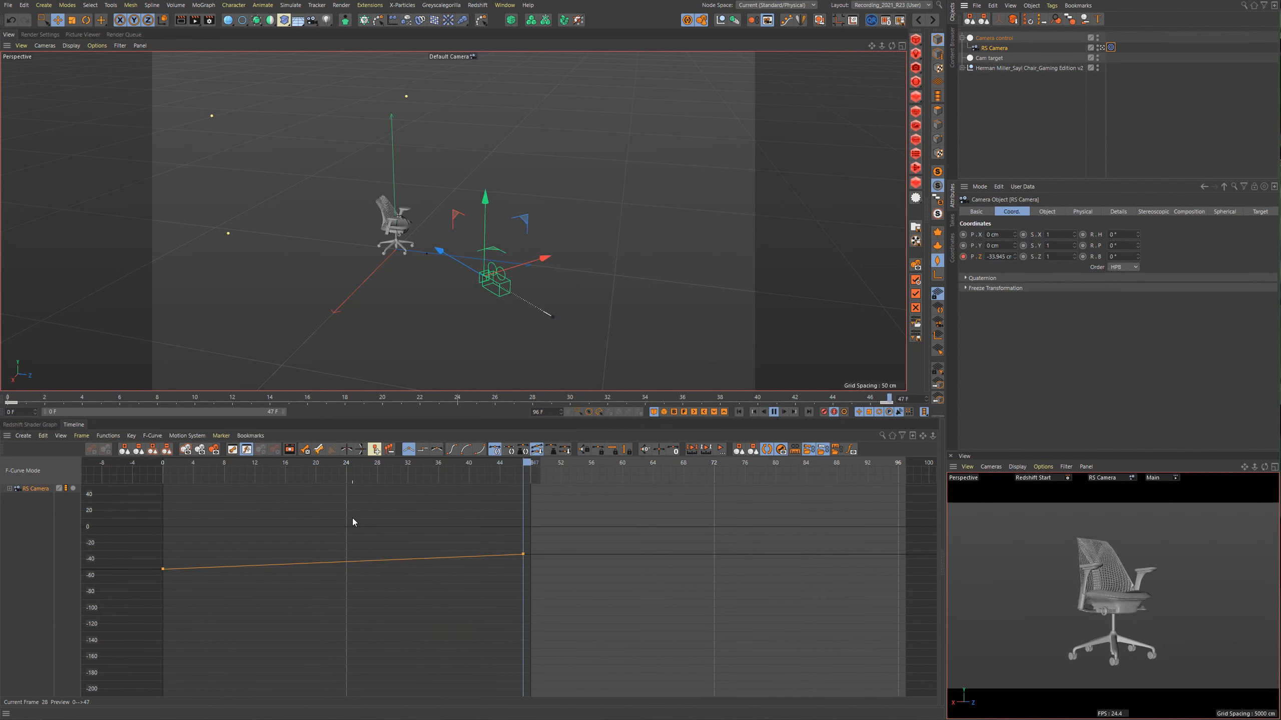
key(F8)
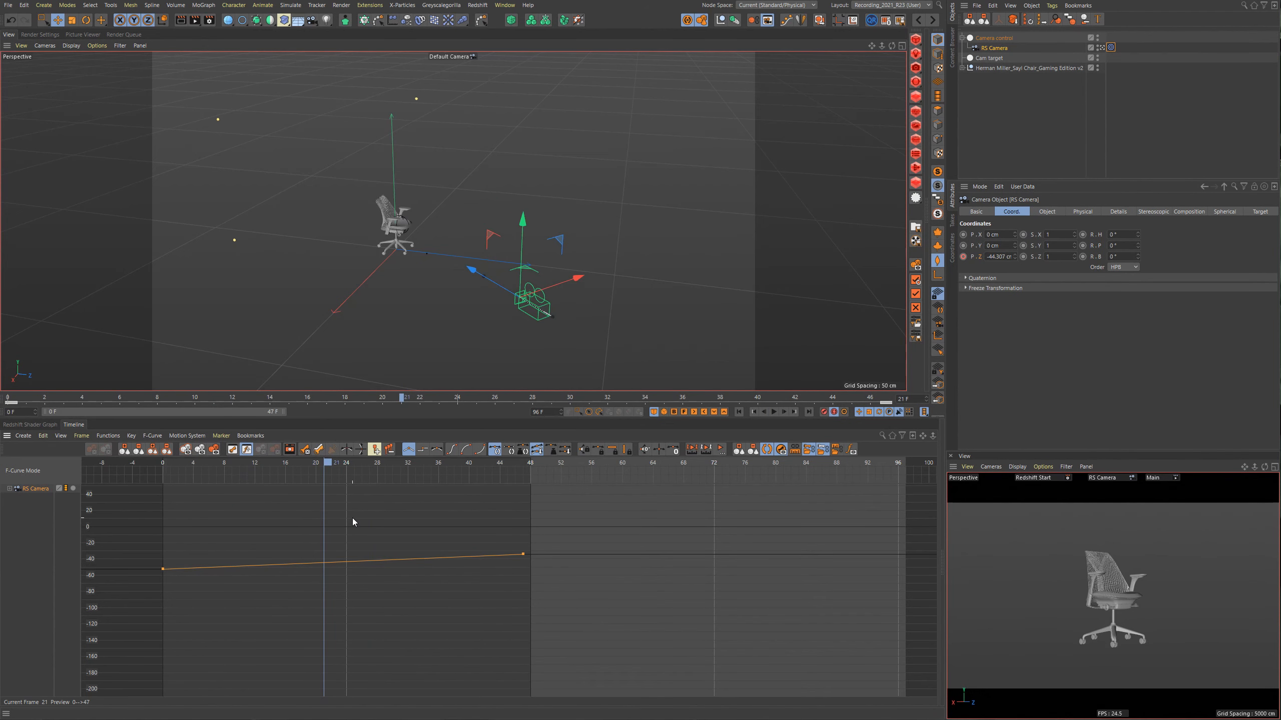
Set the Camera control null's pitch to -18° and preview the camera move from the raised angle.
click(998, 39)
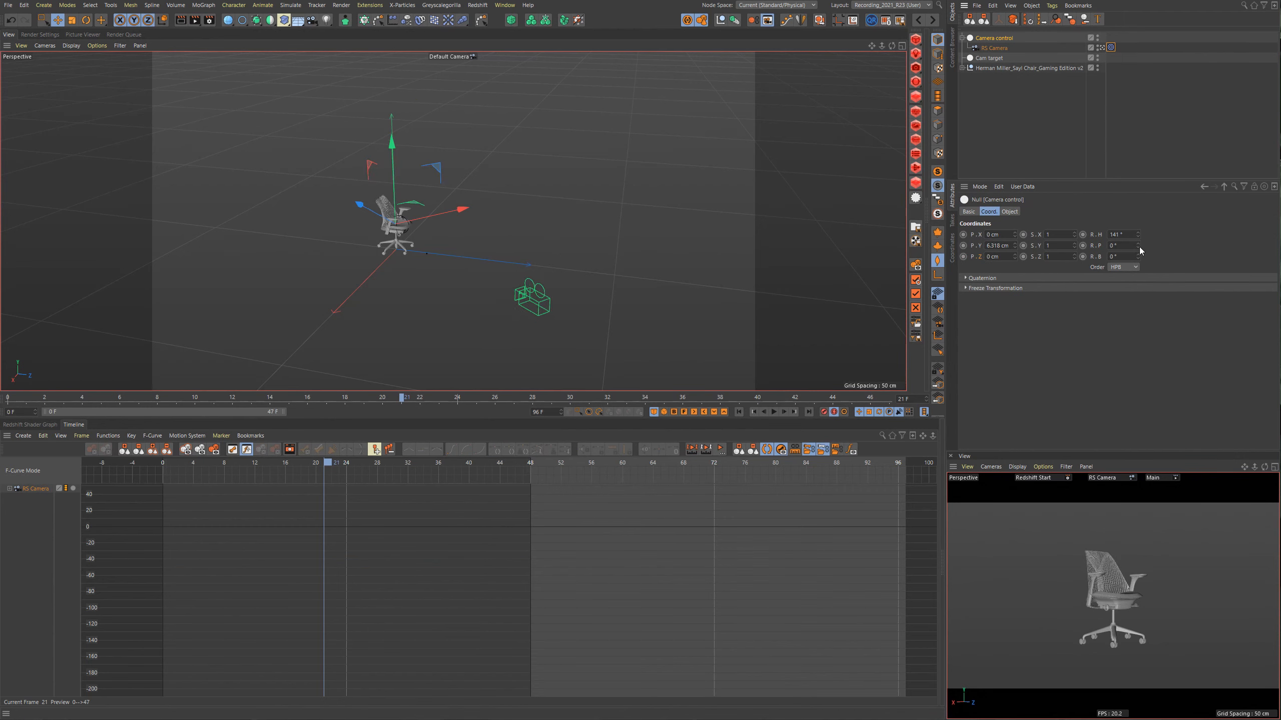
drag(1138, 245, 1138, 248)
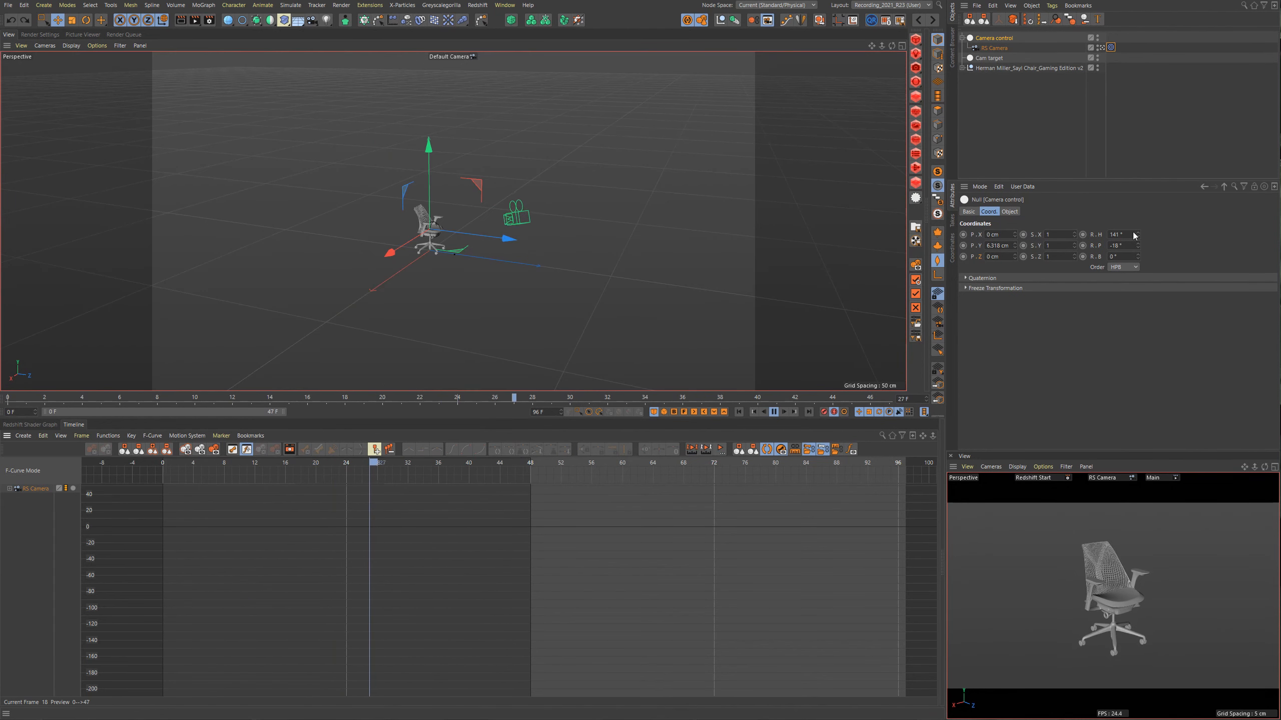
key(F8)
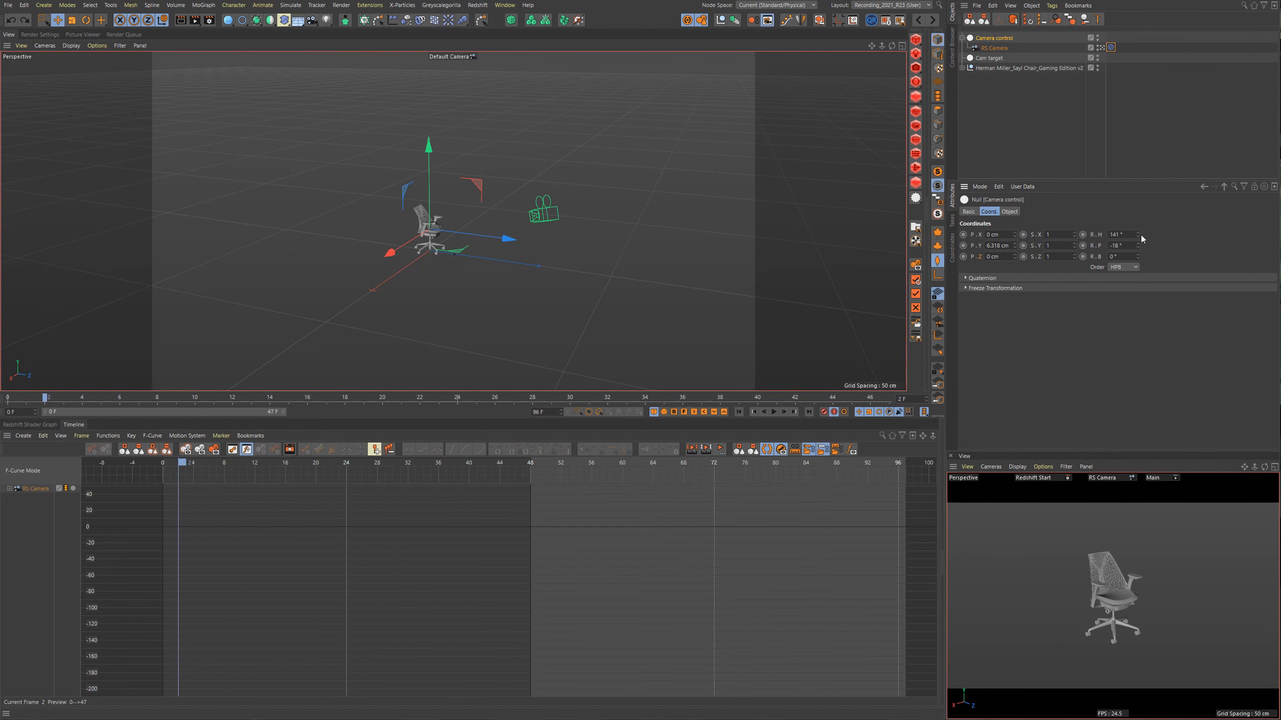
Rotate the Camera control null's heading to about 129° and keyframe the heading at frame 2.
drag(1138, 234, 1138, 240)
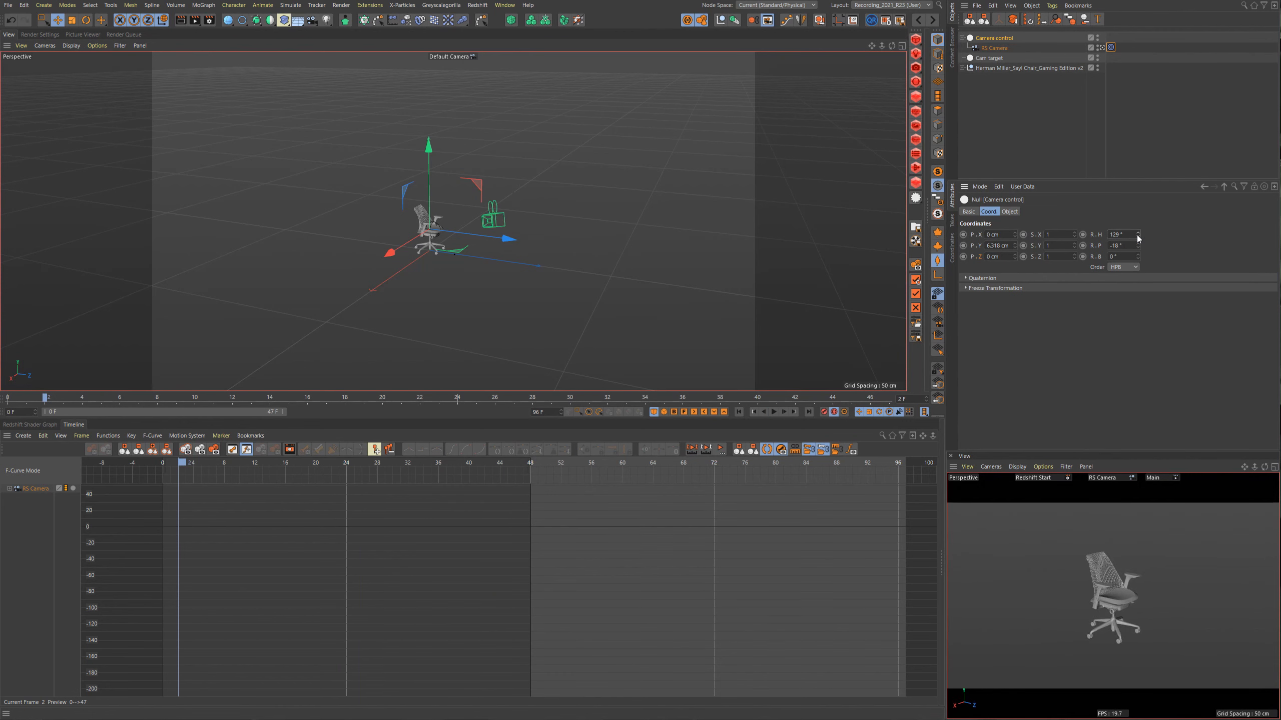
click(1082, 235)
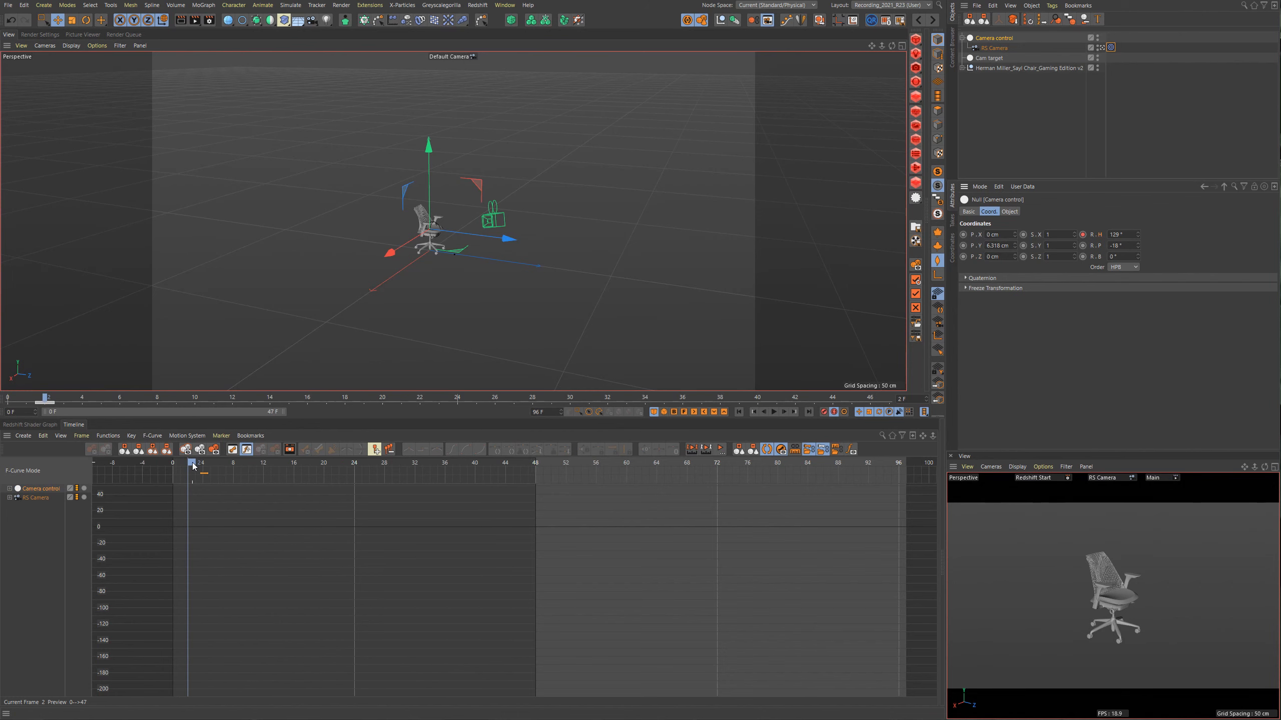
Keyframe the Camera control null's heading at 141° on frame 27 and show its curve together with RS Camera's Z-position curve.
drag(203, 467, 378, 464)
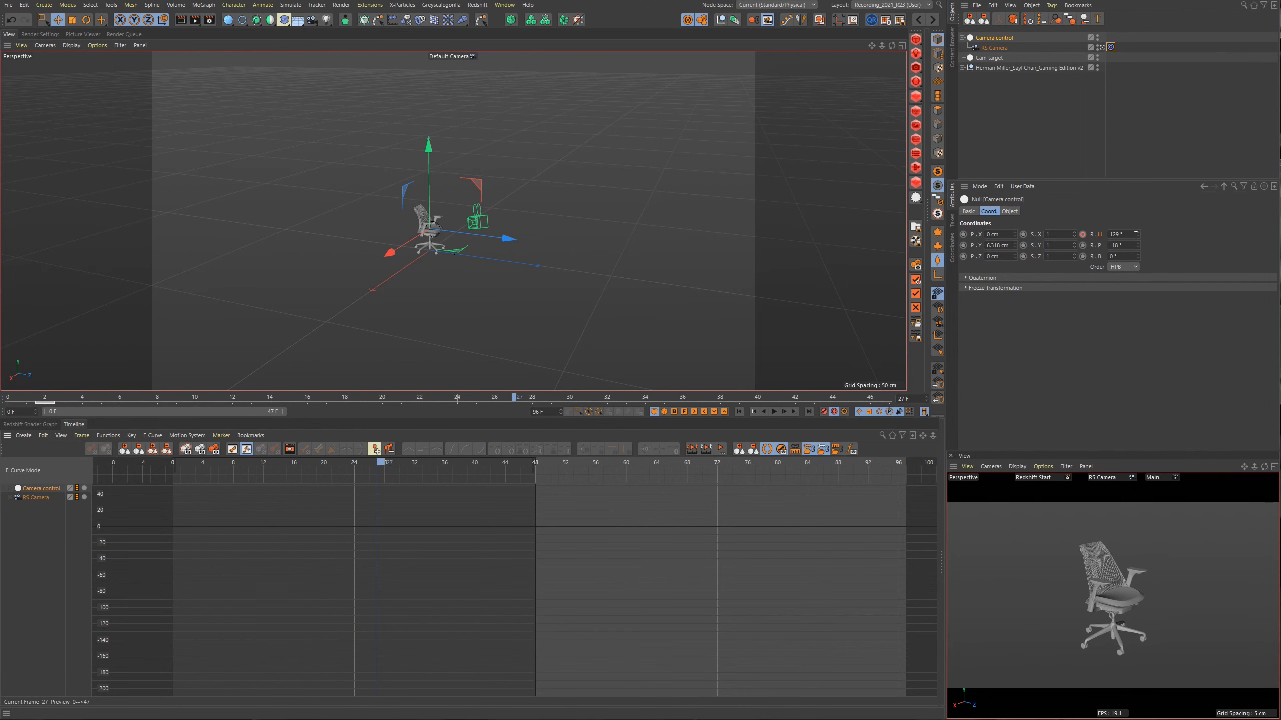
drag(1138, 234, 1138, 239)
click(59, 491)
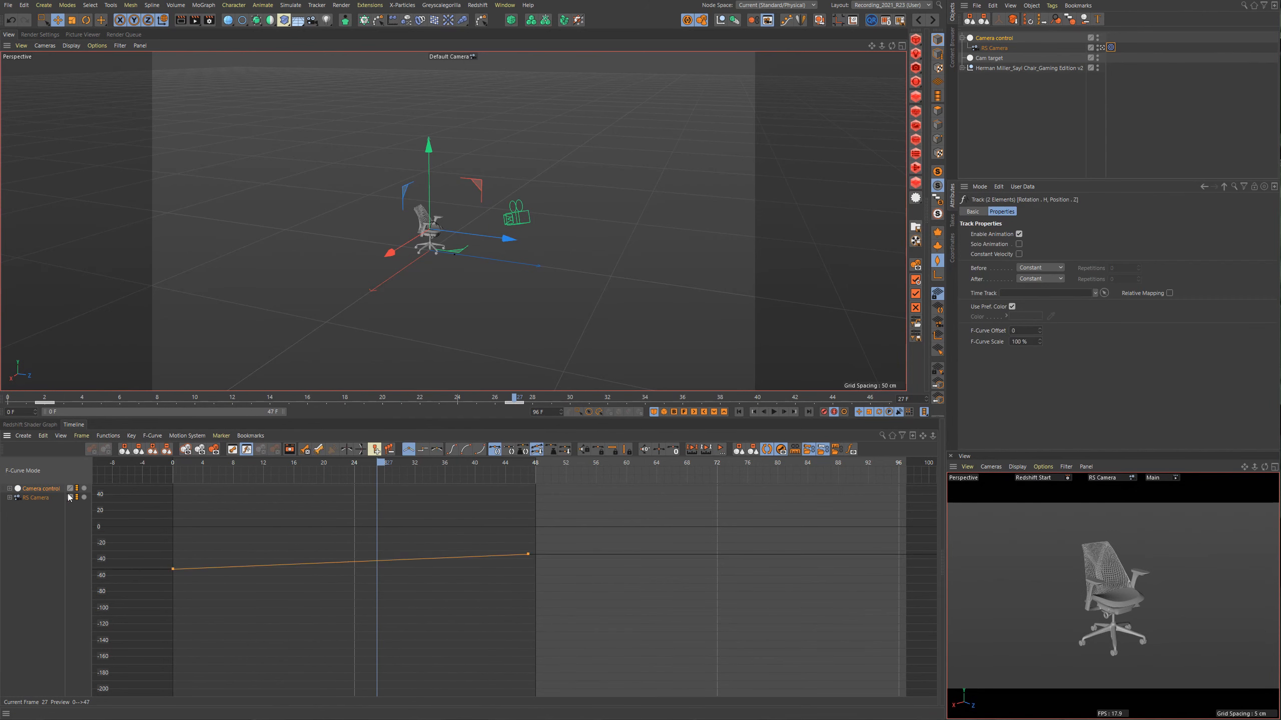
key(h)
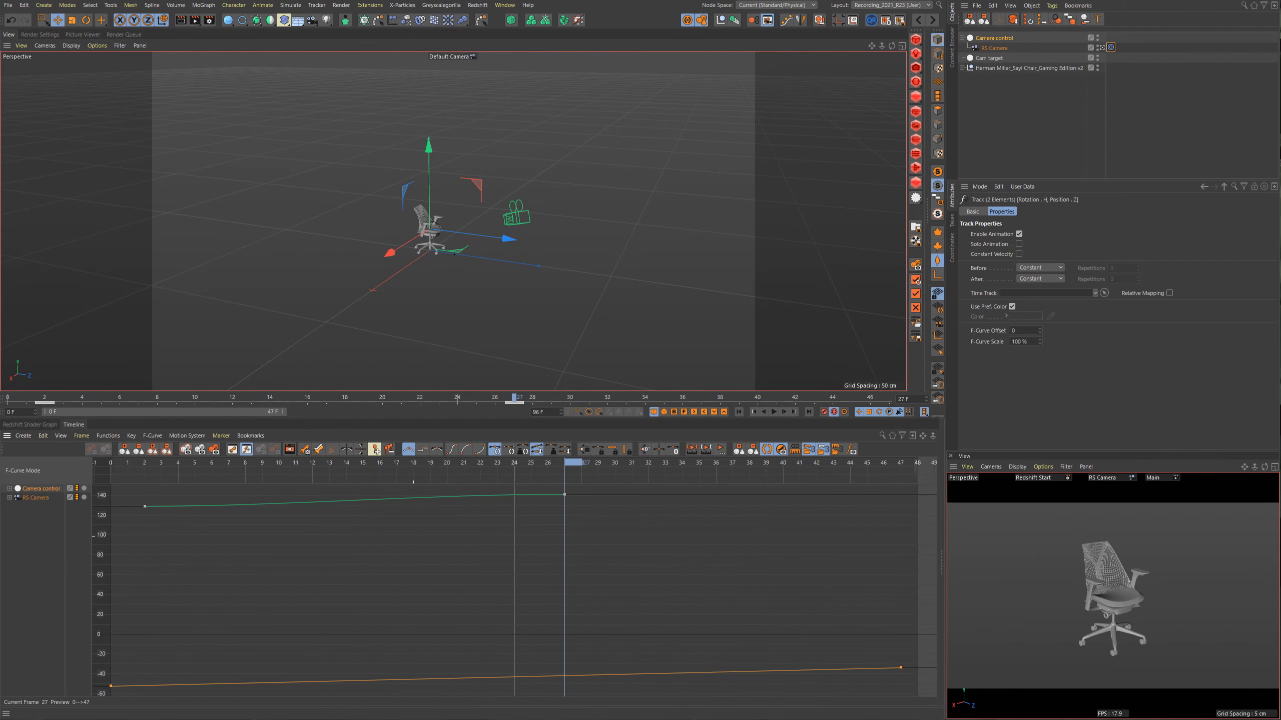
alt+right_drag(413, 537, 363, 528)
Move the Camera control heading keys to frames 0 and 47, and set both to linear interpolation.
drag(192, 500, 195, 528)
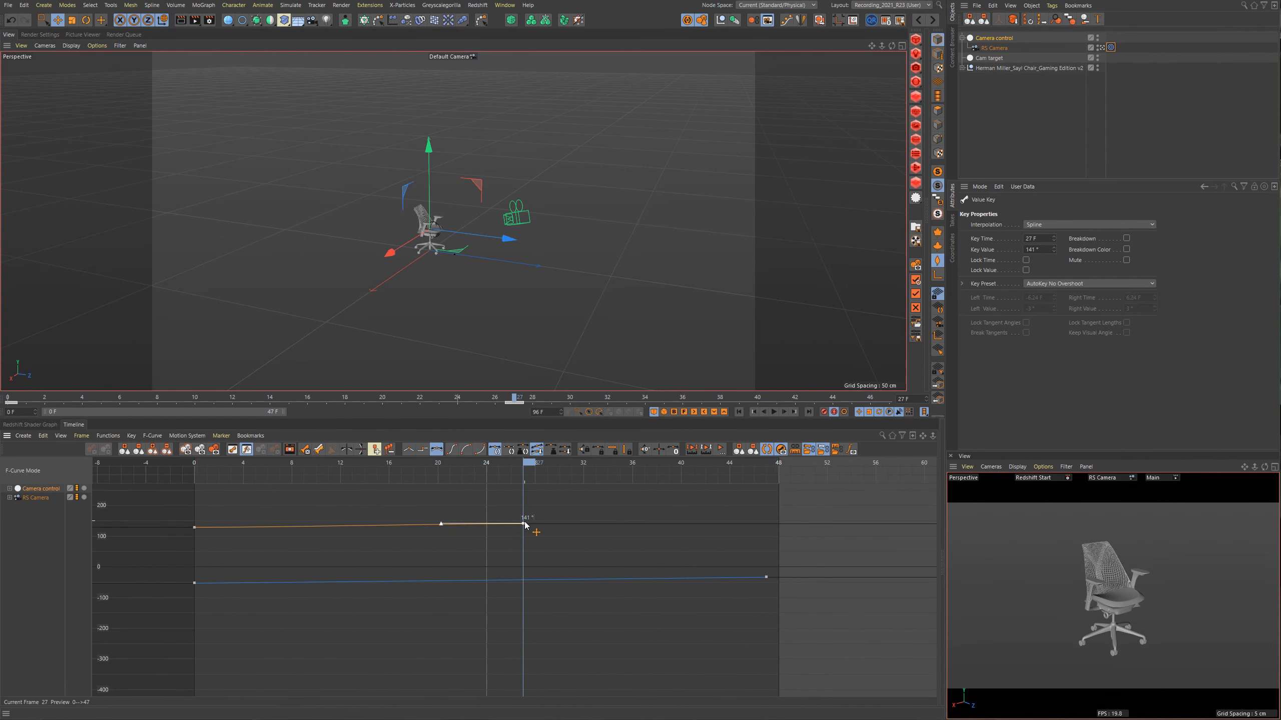
drag(524, 522, 771, 525)
drag(174, 506, 838, 548)
key(shift+f)
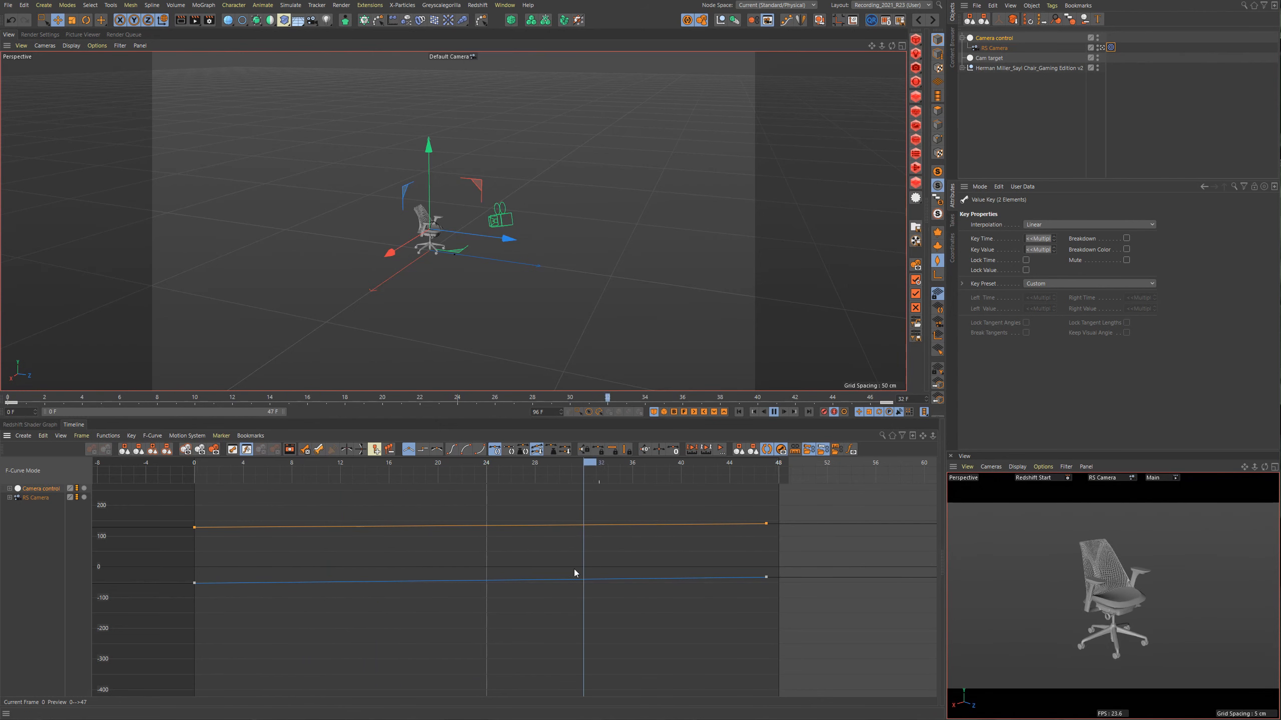
Expand the Camera control and RS Camera tracks and compare their Rotation H and Position Z curves during playback.
alt+middle_drag(695, 546, 673, 577)
alt+right_drag(700, 554, 630, 518)
alt+middle_drag(699, 554, 545, 548)
alt+right_drag(555, 566, 548, 572)
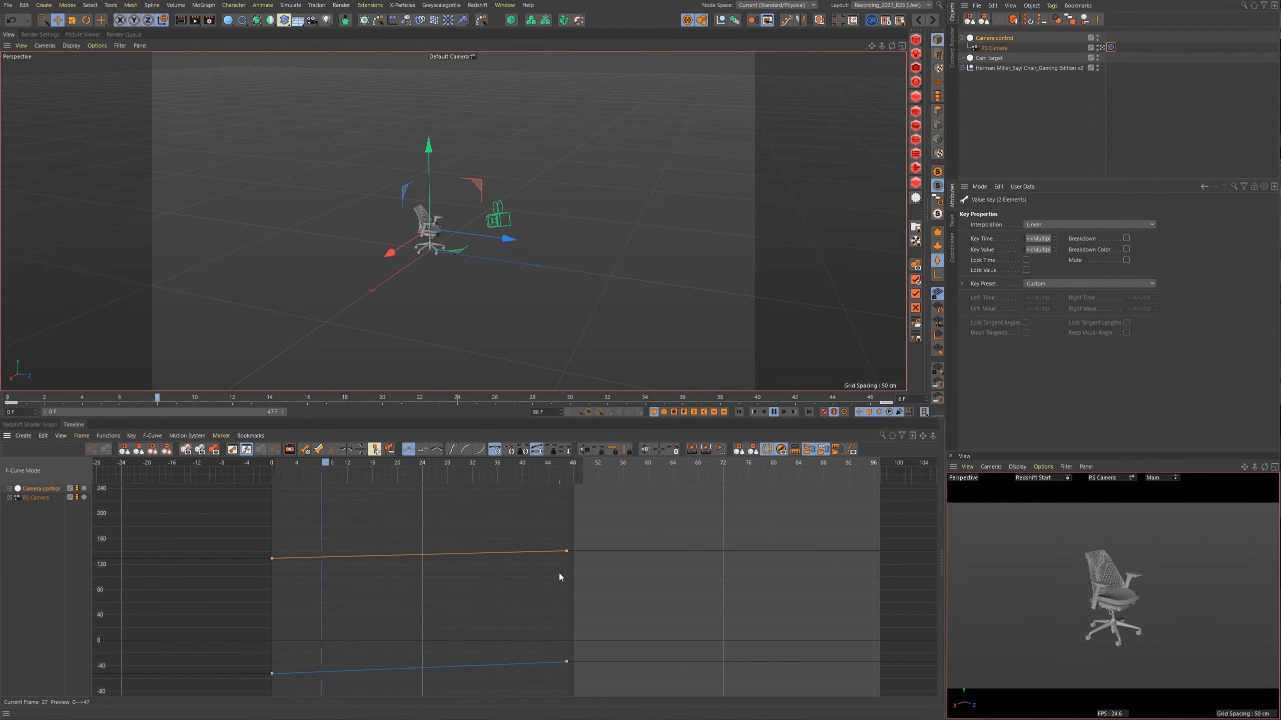
click(9, 488)
click(37, 498)
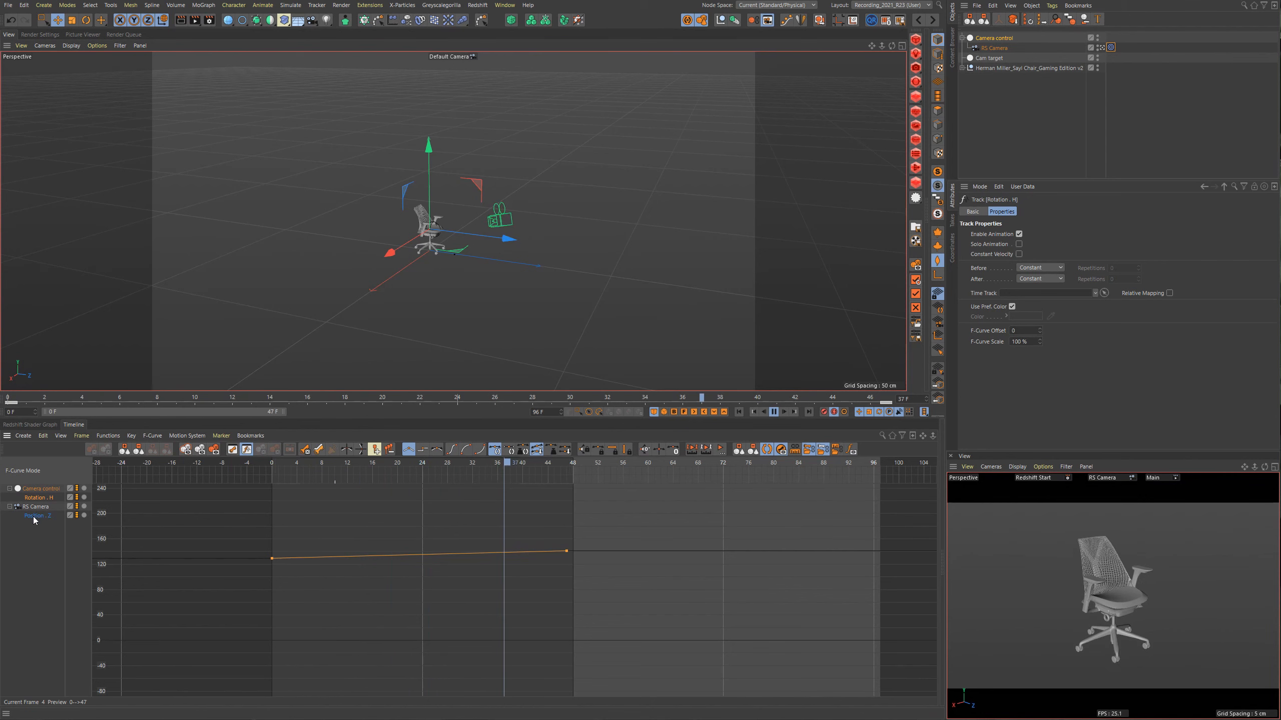
click(38, 515)
drag(19, 484, 70, 577)
click(412, 686)
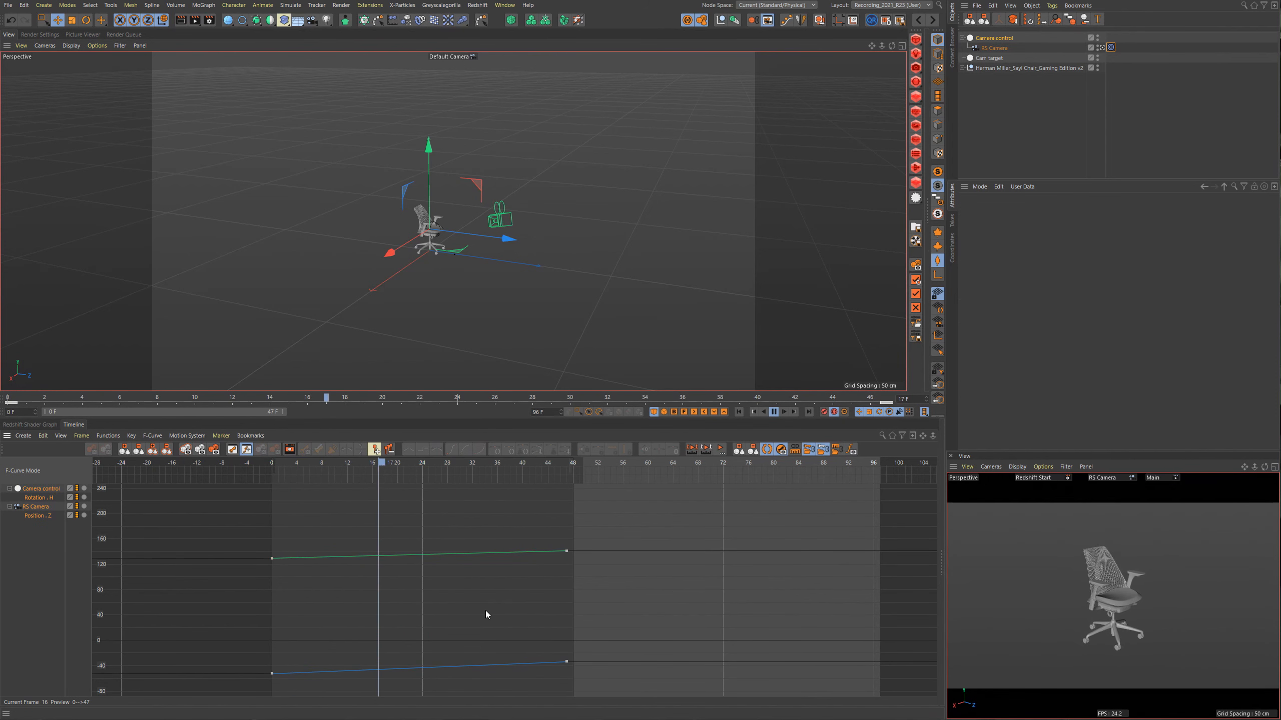
Raise the Camera control heading key at frame 47 to about 178°.
alt+middle_drag(485, 610, 333, 600)
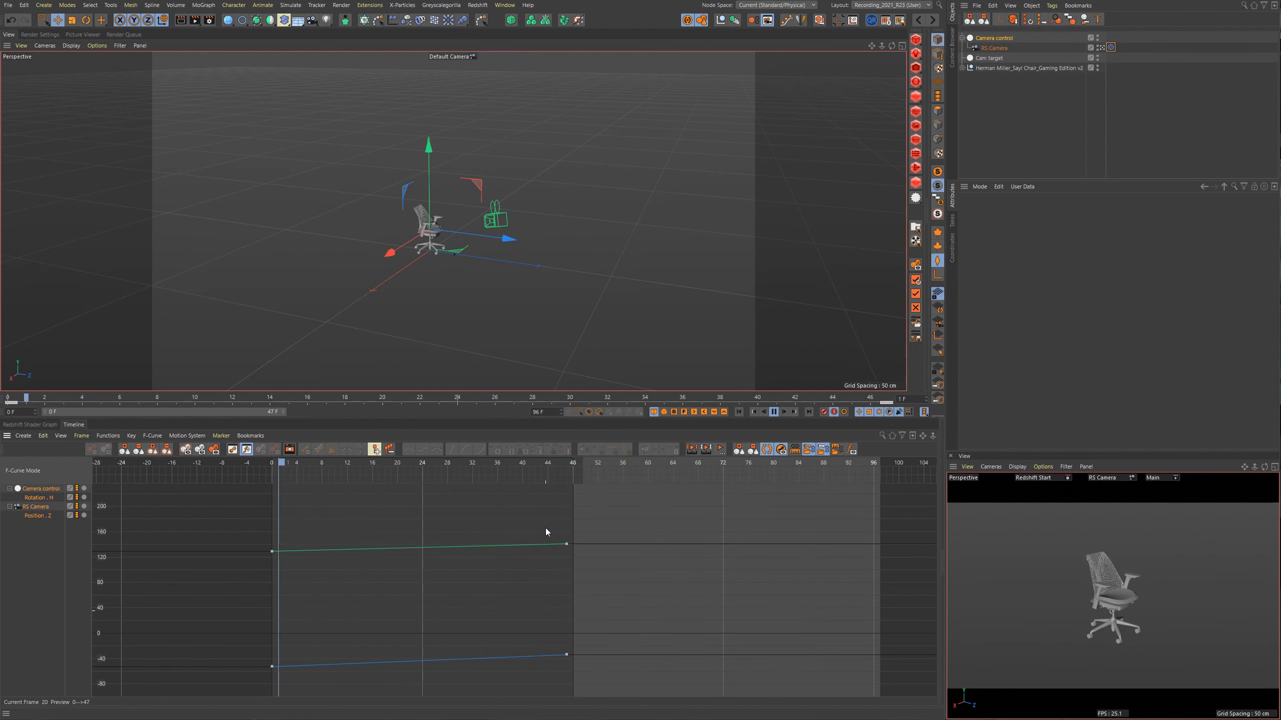
drag(545, 529, 598, 585)
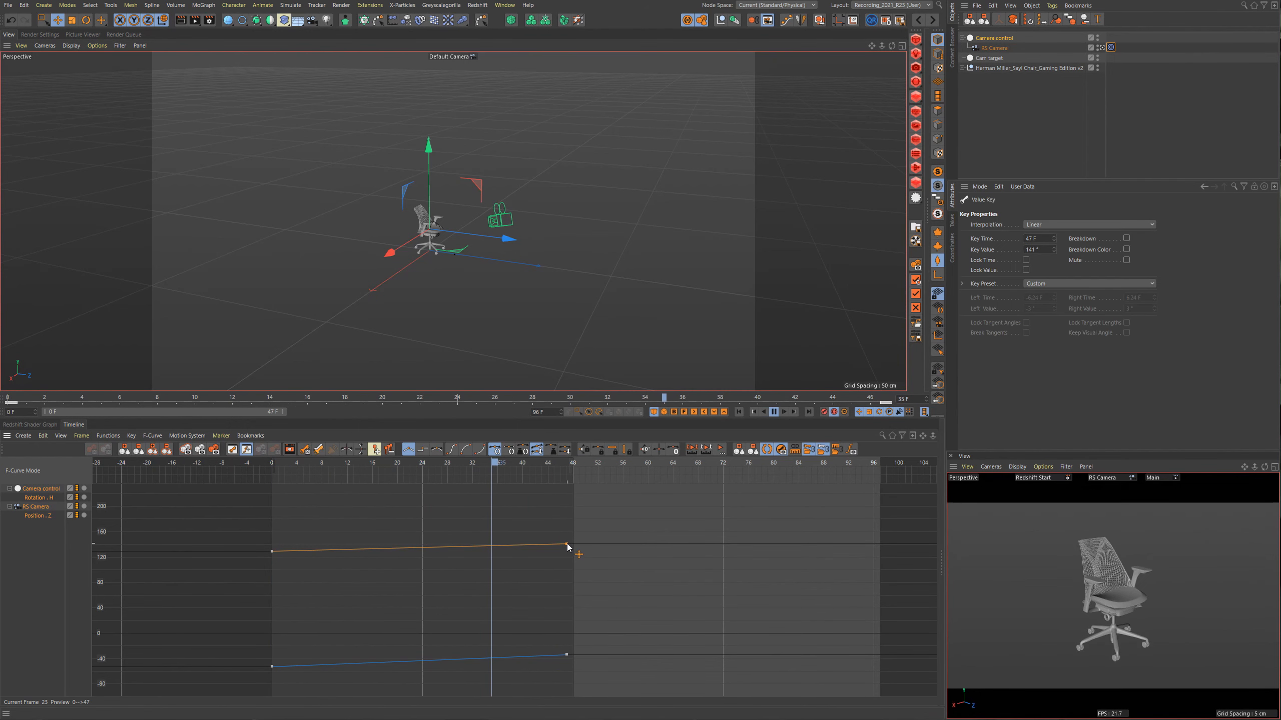
drag(568, 535, 567, 524)
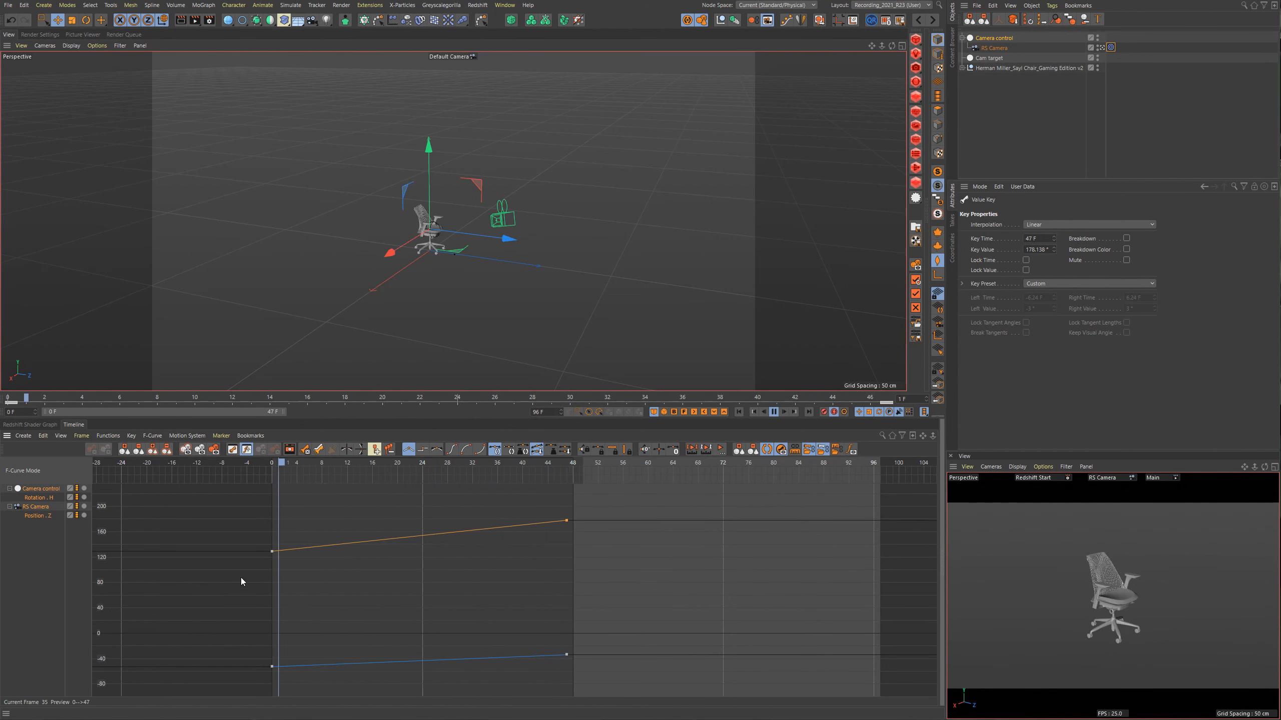
Lower both Camera control heading keys together until the end key is at about 133°, and stop playback.
drag(239, 578, 631, 495)
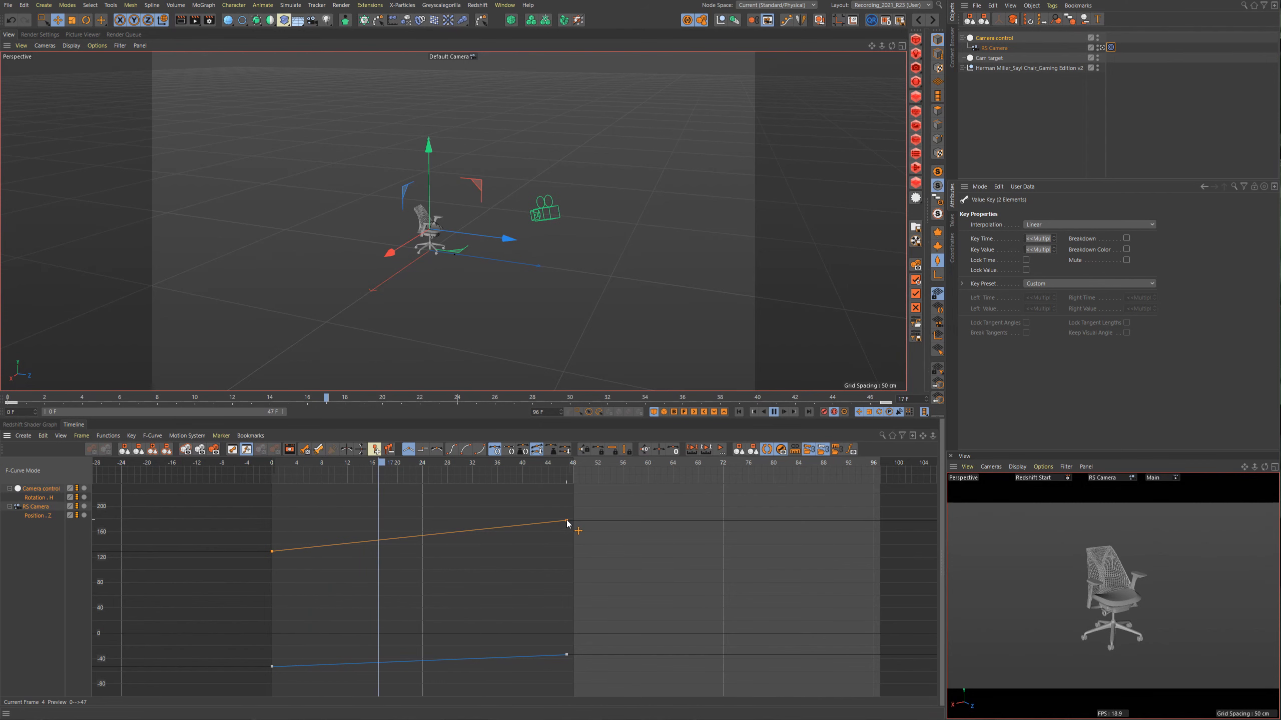
drag(567, 523, 565, 552)
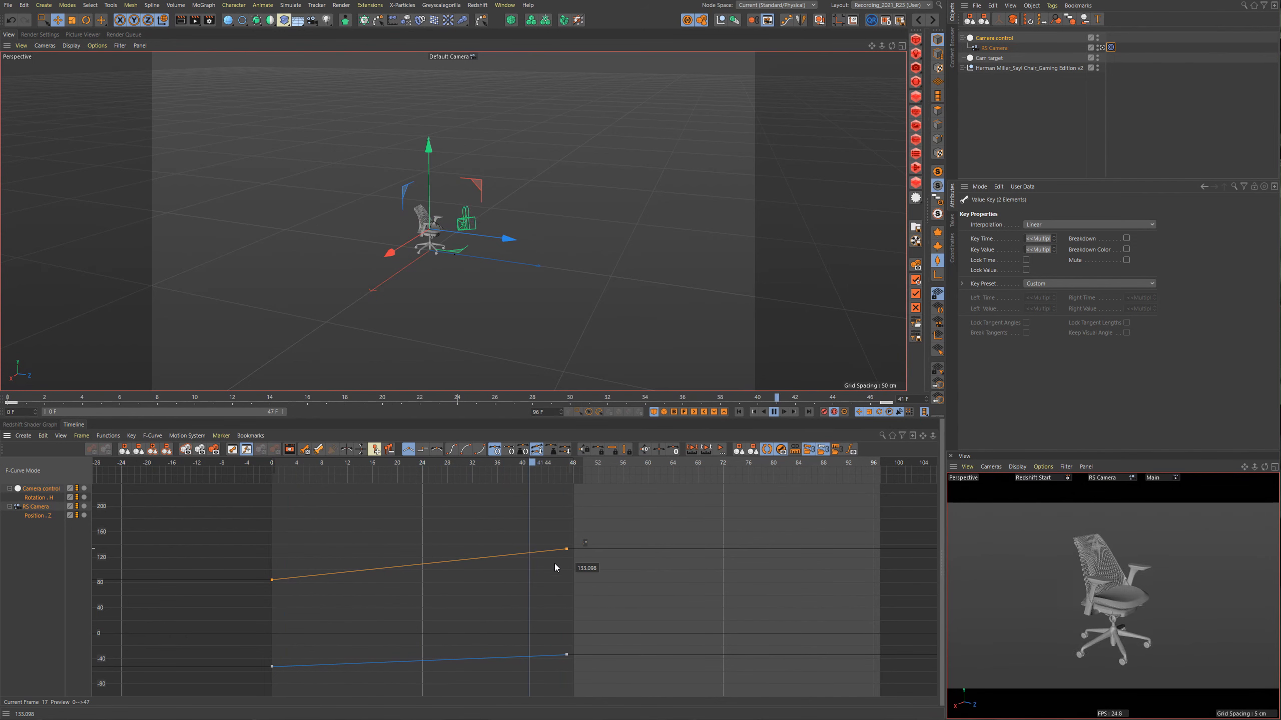
click(448, 462)
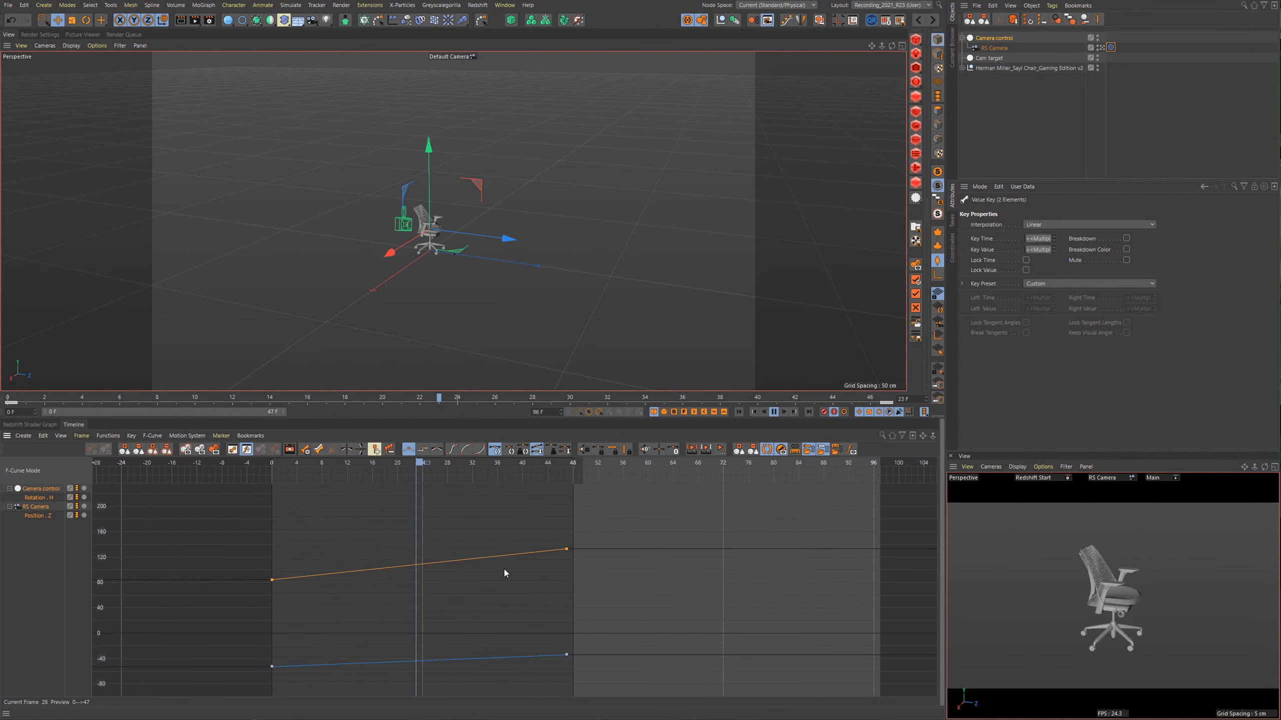
key(F8)
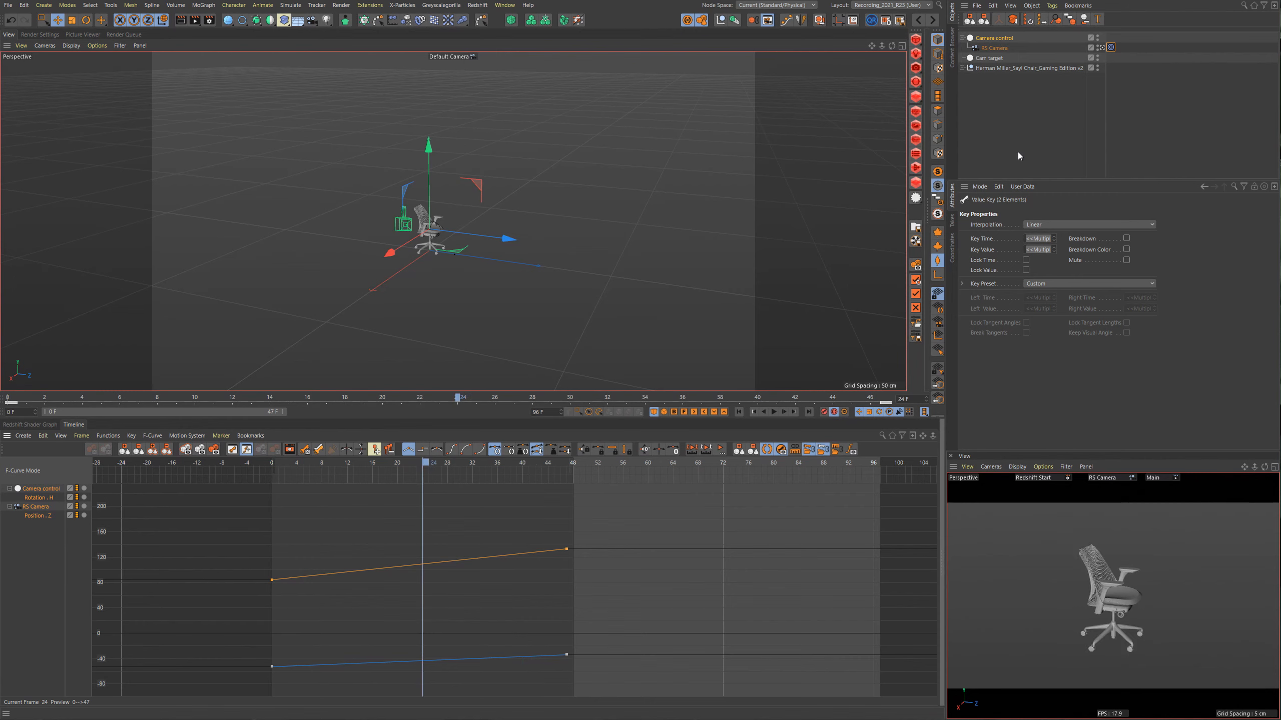
Delete the Z-position and heading animation tracks from the Camera control null and RS Camera.
click(1015, 152)
click(986, 39)
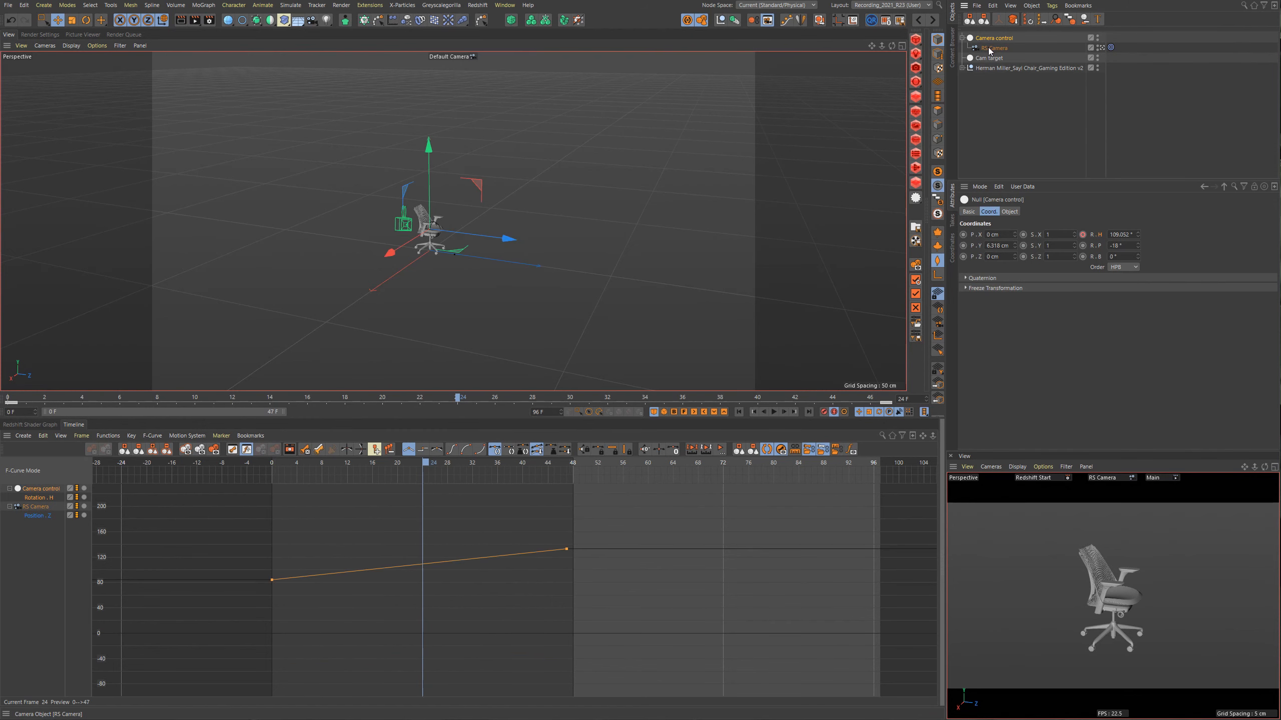
ctrl+click(989, 48)
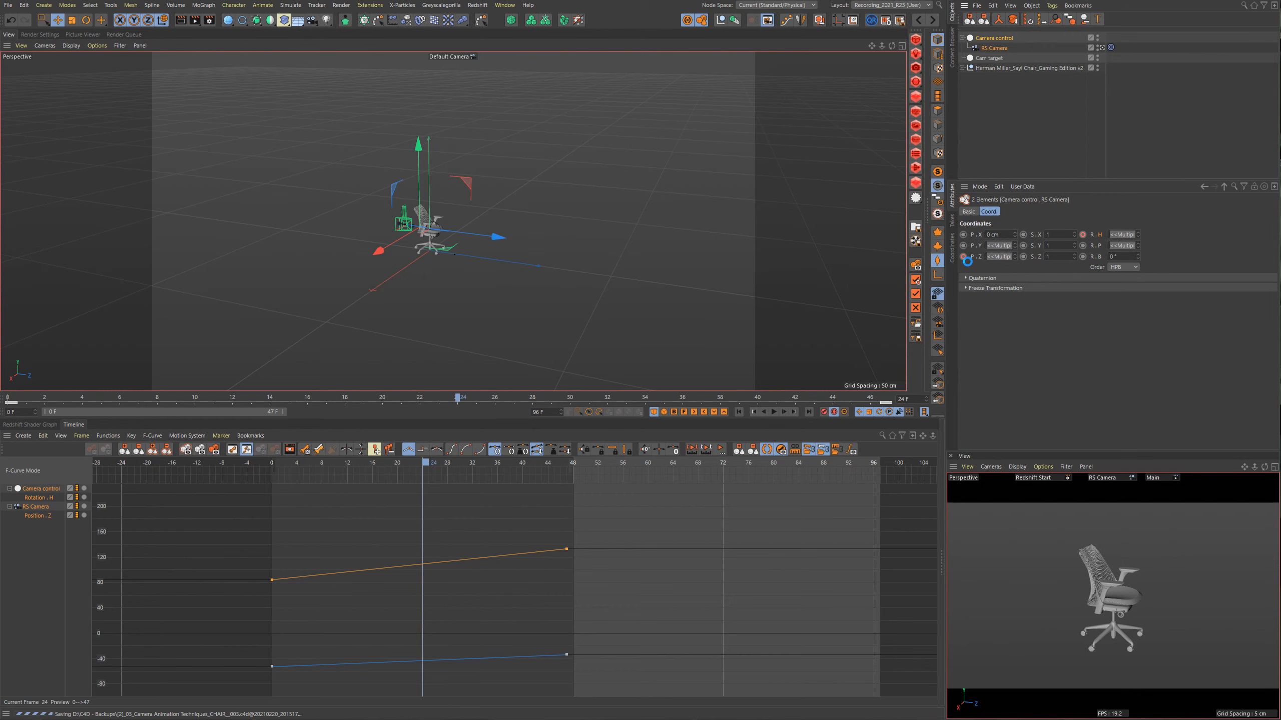
ctrl+shift+click(963, 256)
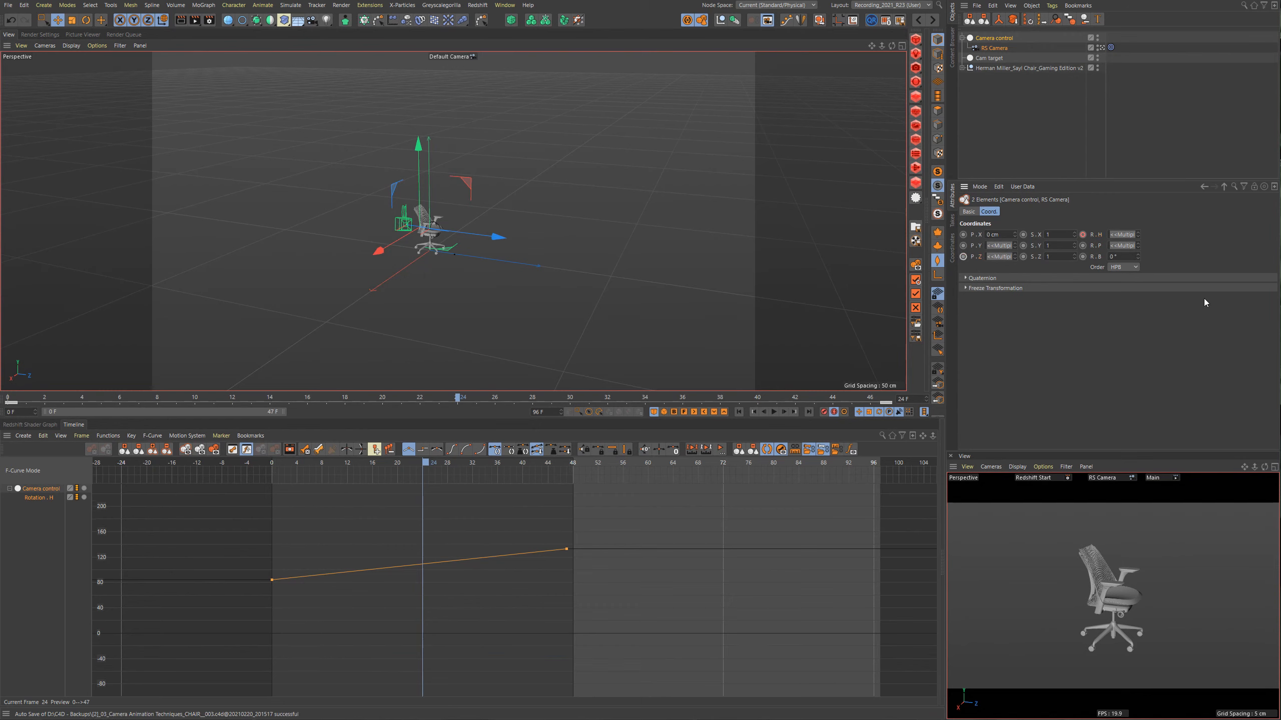
ctrl+shift+click(1085, 234)
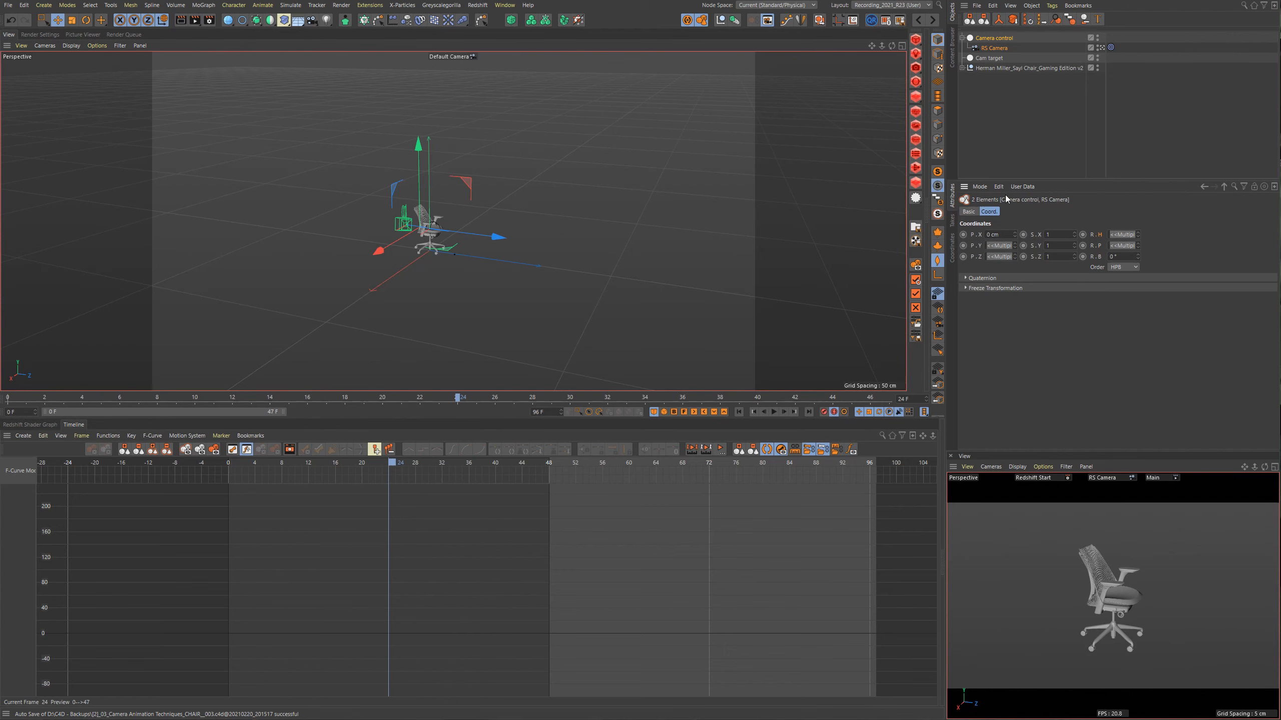
Reset the Camera control null's heading and pitch to 0°.
click(1011, 145)
click(995, 38)
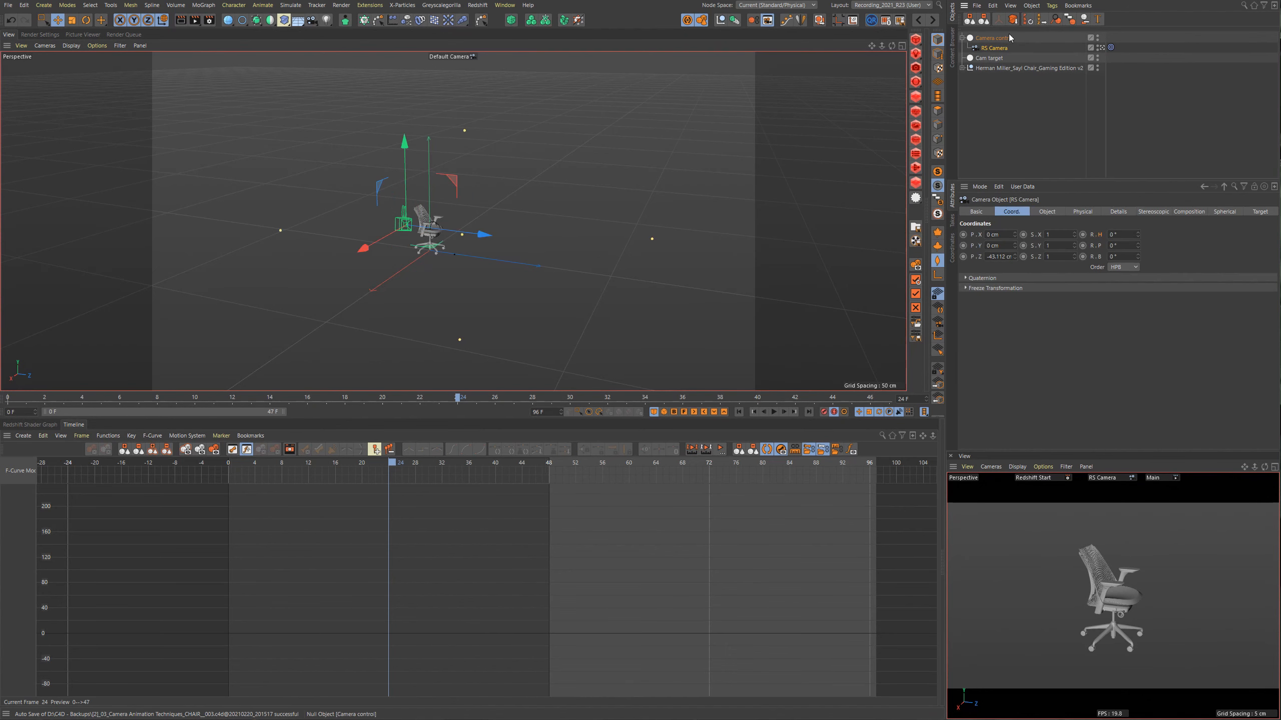
right_click(1139, 233)
right_click(1139, 247)
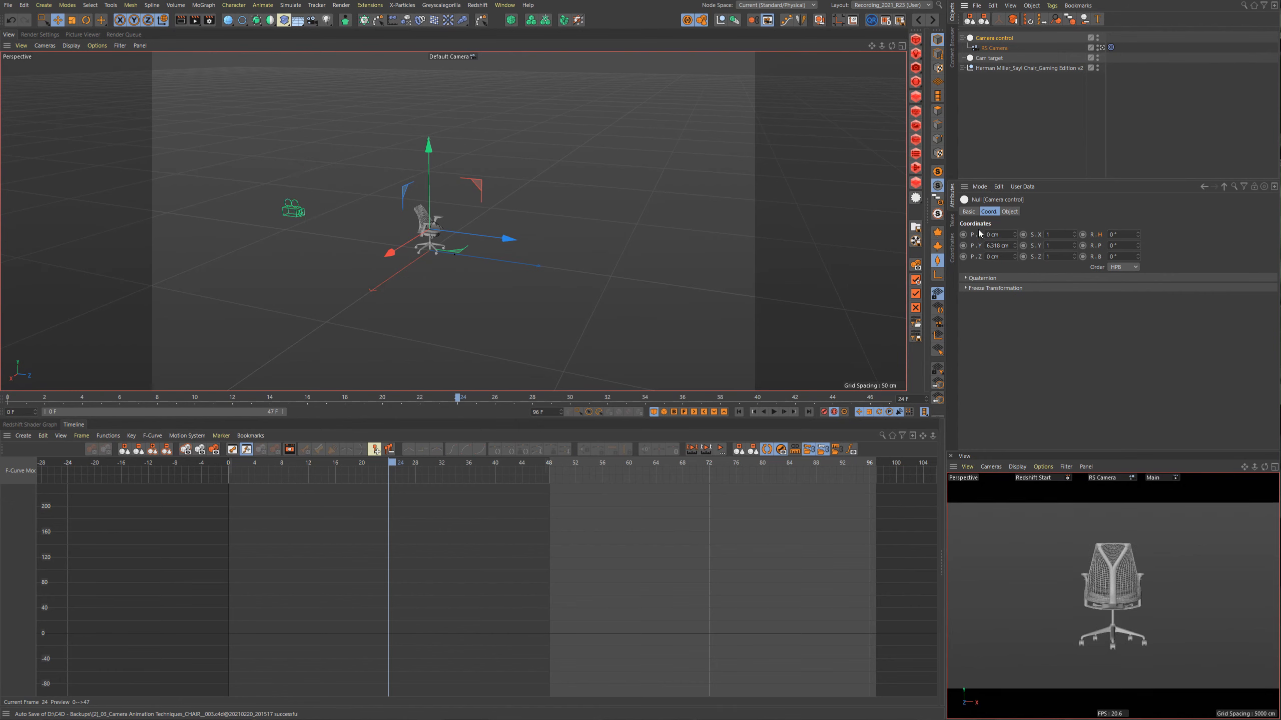
Keyframe the Camera control null's Z position from 0 cm to about 9 cm, and move the two keys to frames 0 and 47.
alt+drag(413, 248, 411, 266)
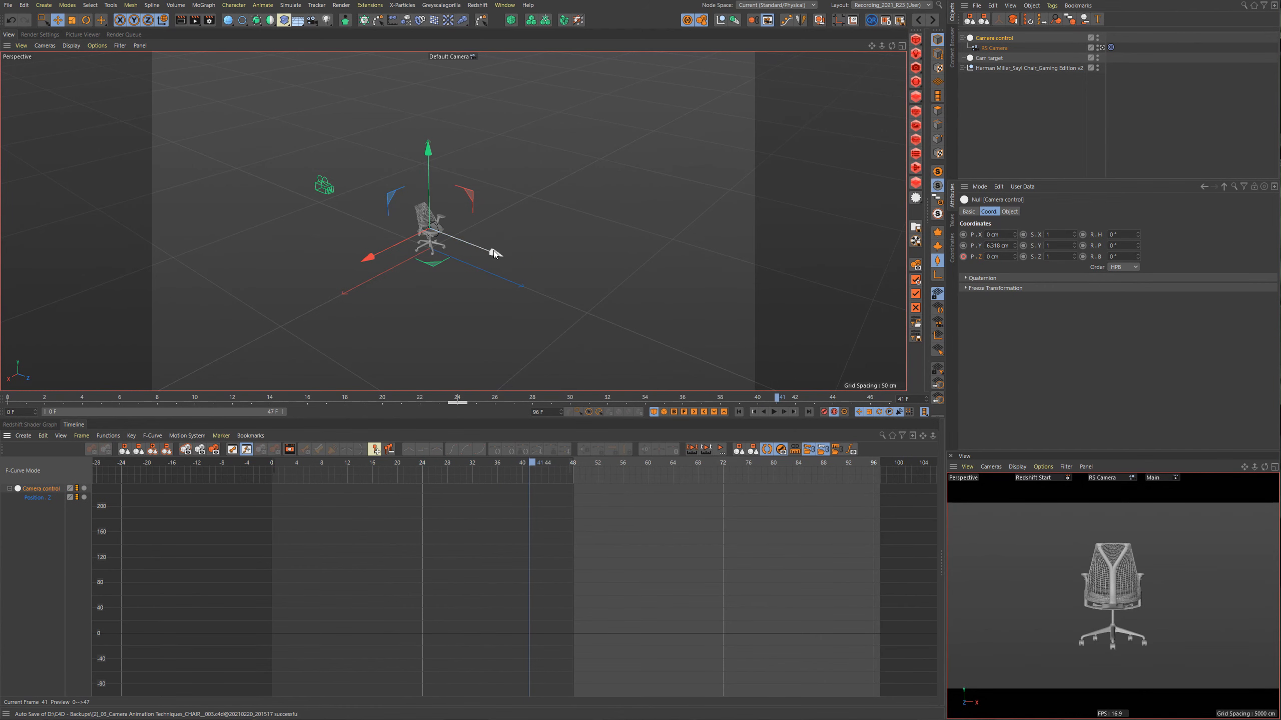
drag(494, 250, 518, 264)
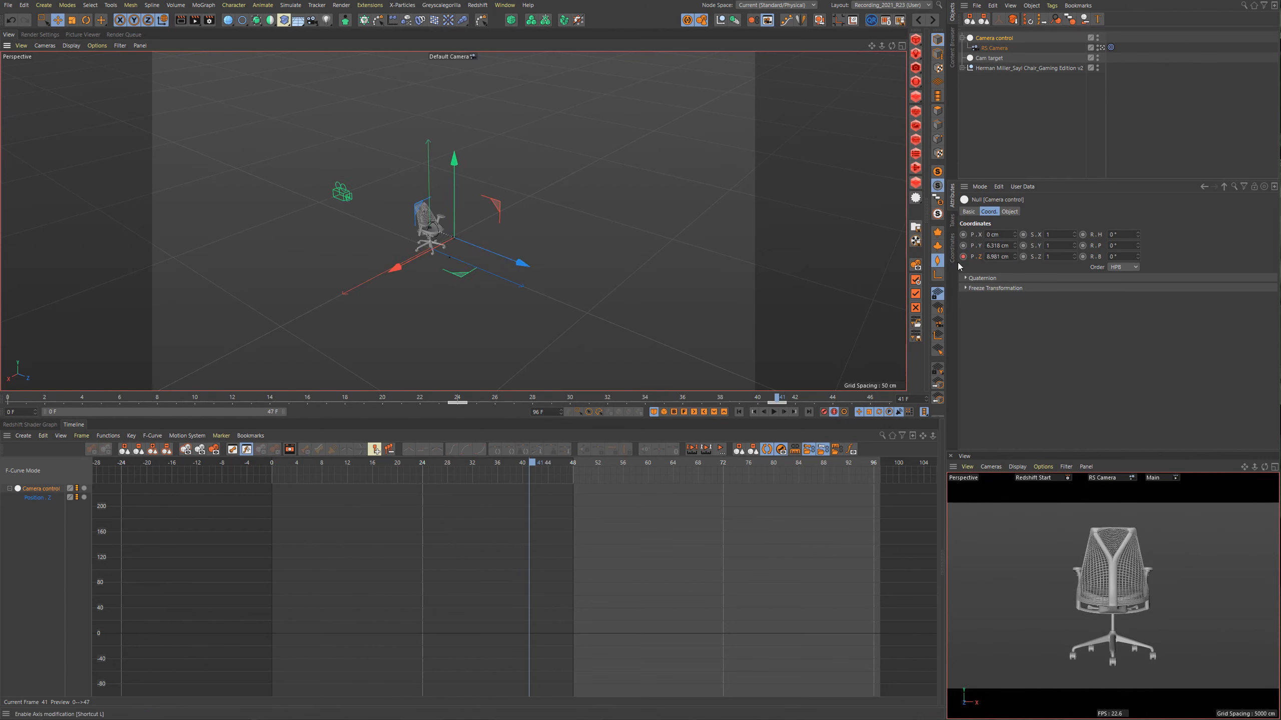
click(40, 498)
drag(331, 570, 622, 682)
drag(421, 634, 271, 634)
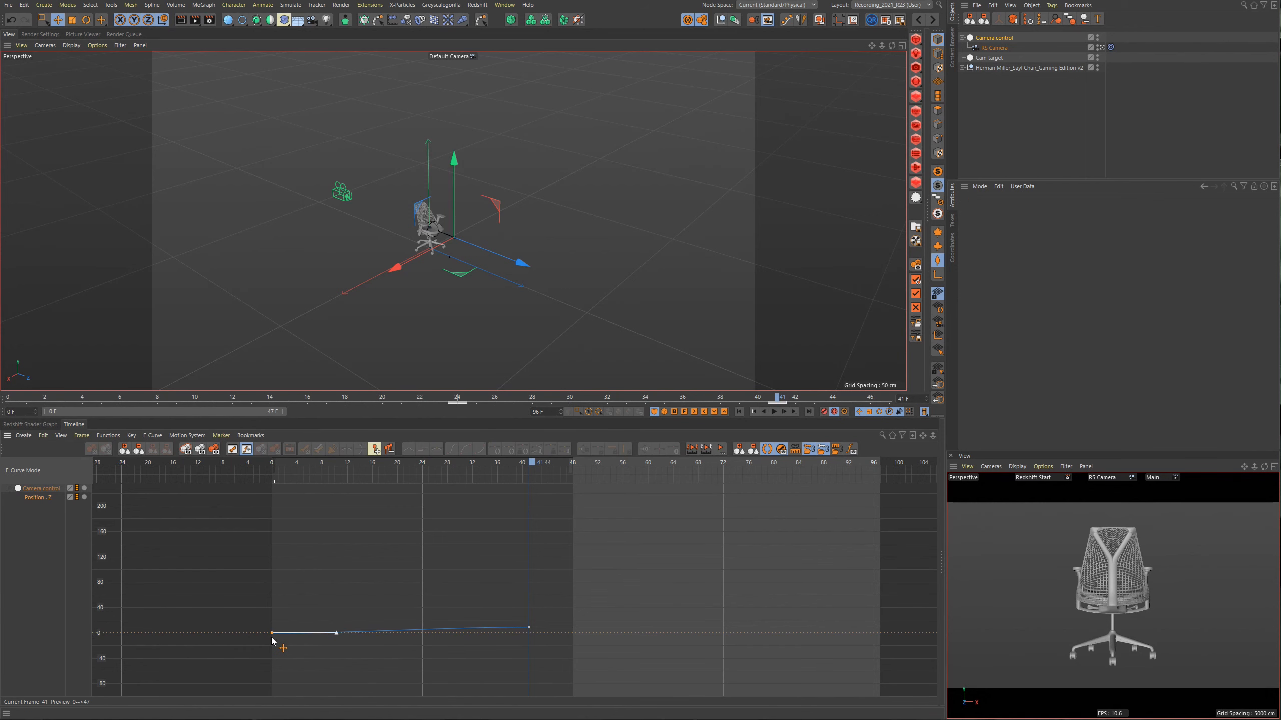
drag(579, 632, 571, 628)
Set both Camera control Z-position keys to linear interpolation and scrub back to frame 25 to check the move.
key(ctrl+a)
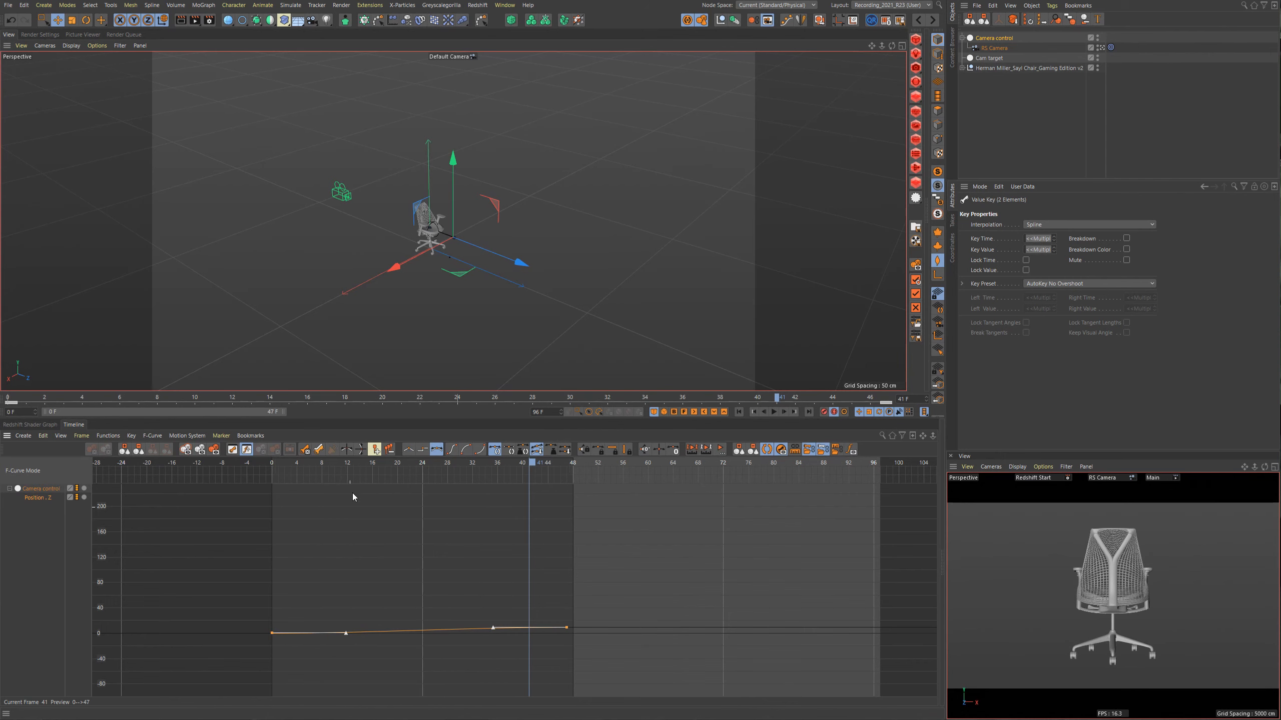
click(409, 449)
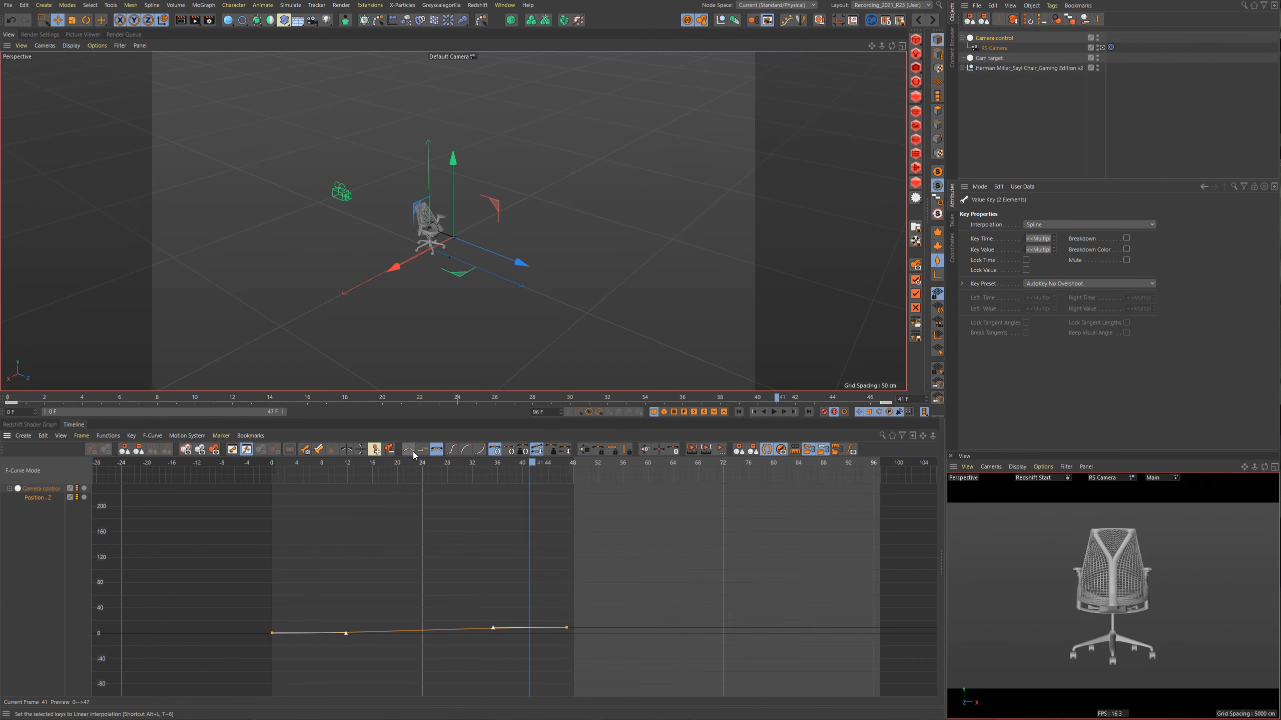
click(566, 628)
alt+right_drag(572, 635, 572, 608)
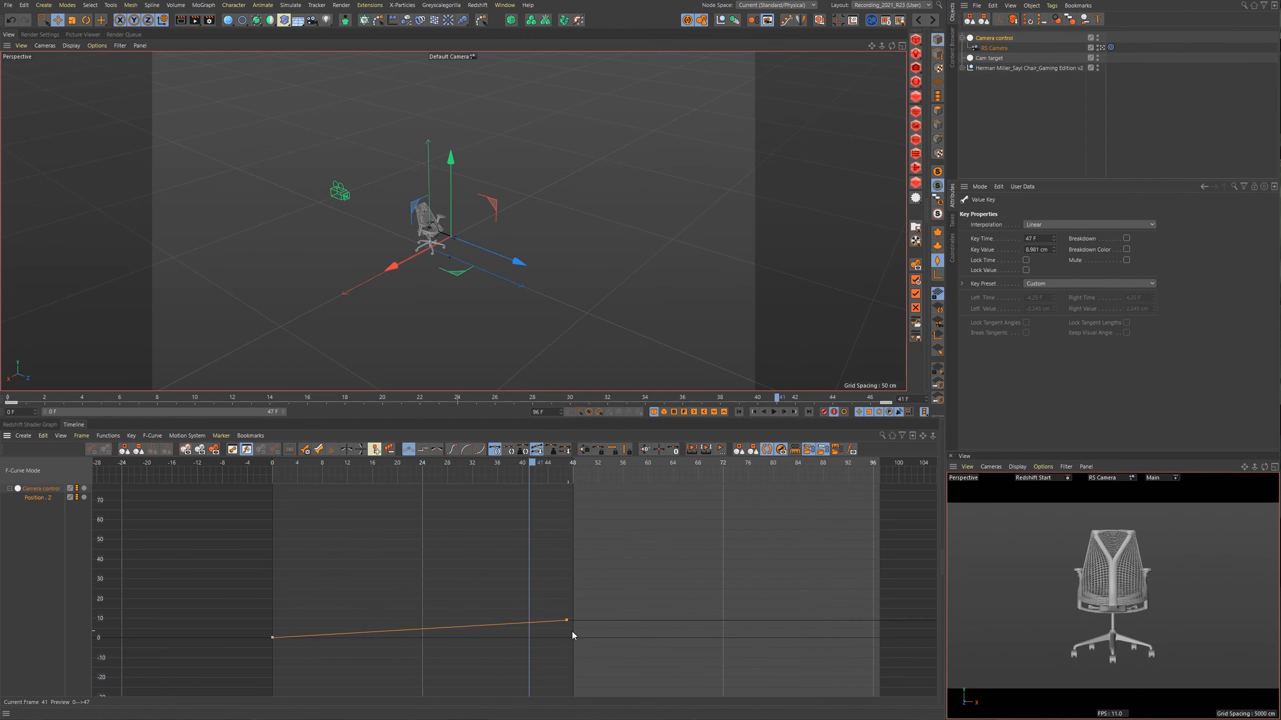
alt+middle_drag(558, 621, 558, 611)
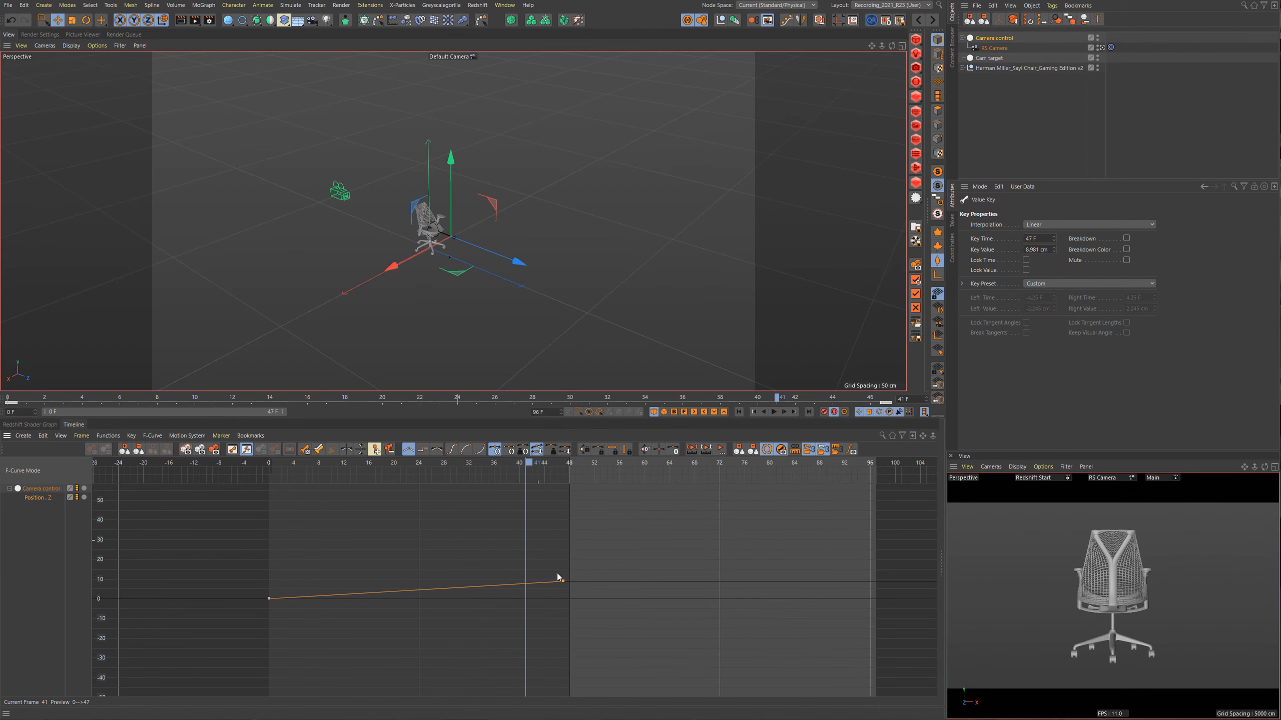
drag(519, 472, 426, 489)
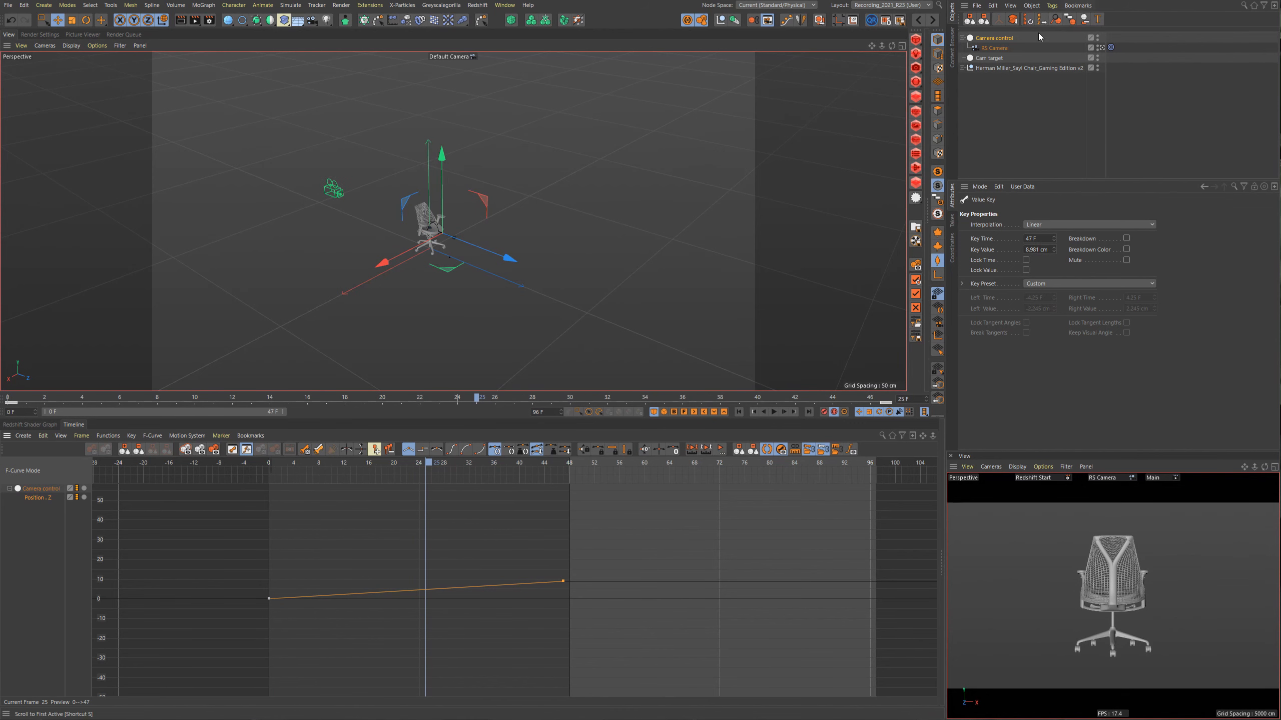
Reset RS Camera's local Z position to 0 cm and scrub the timeline to frame 24.
click(1030, 48)
click(1027, 20)
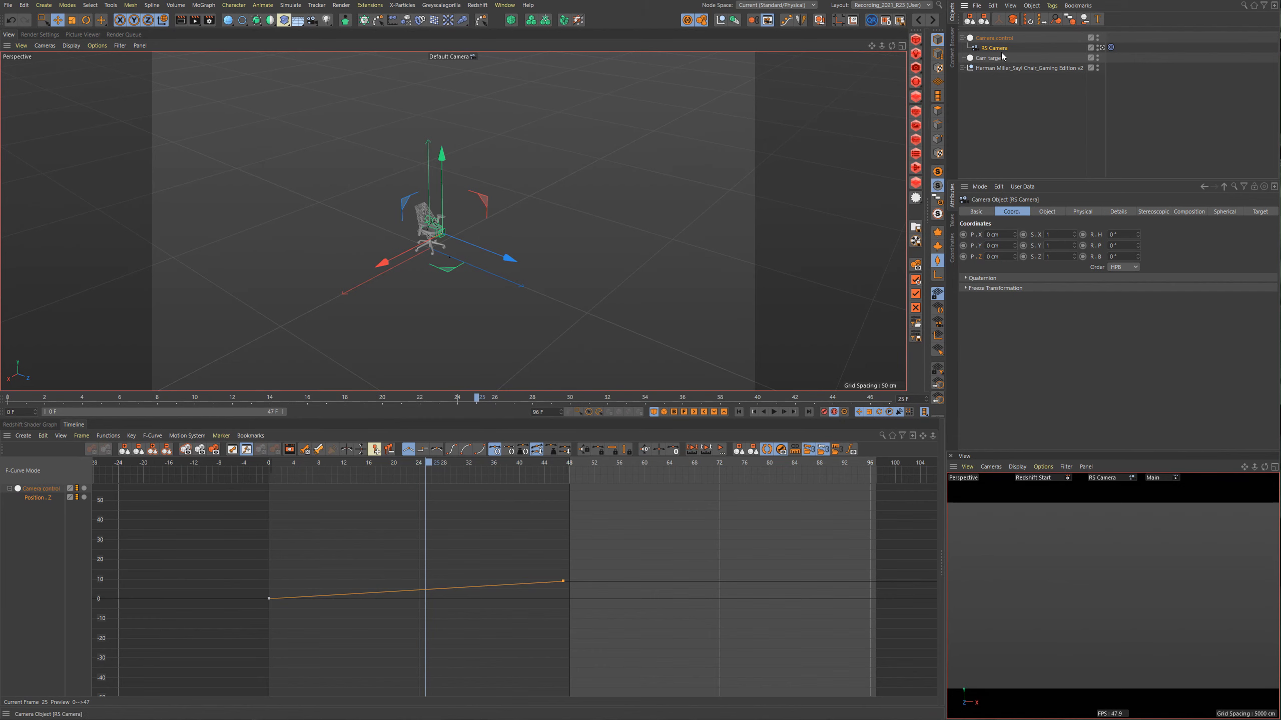
click(379, 467)
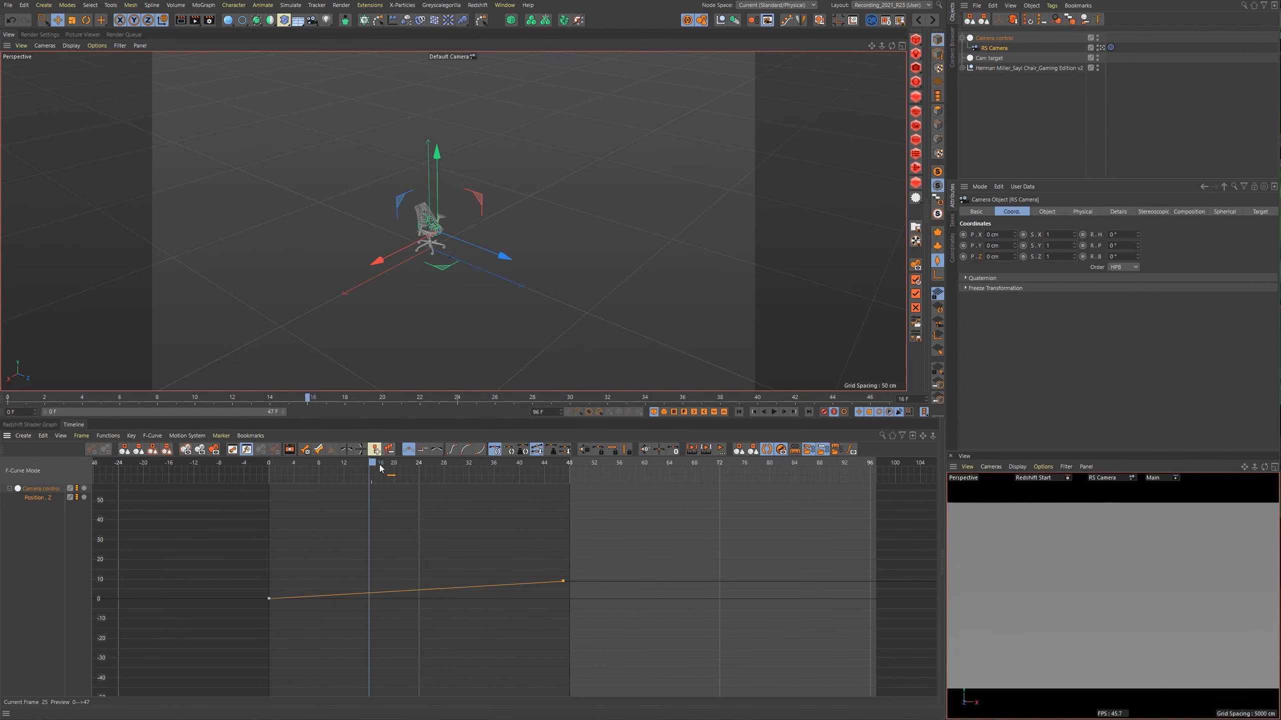
drag(380, 468, 420, 475)
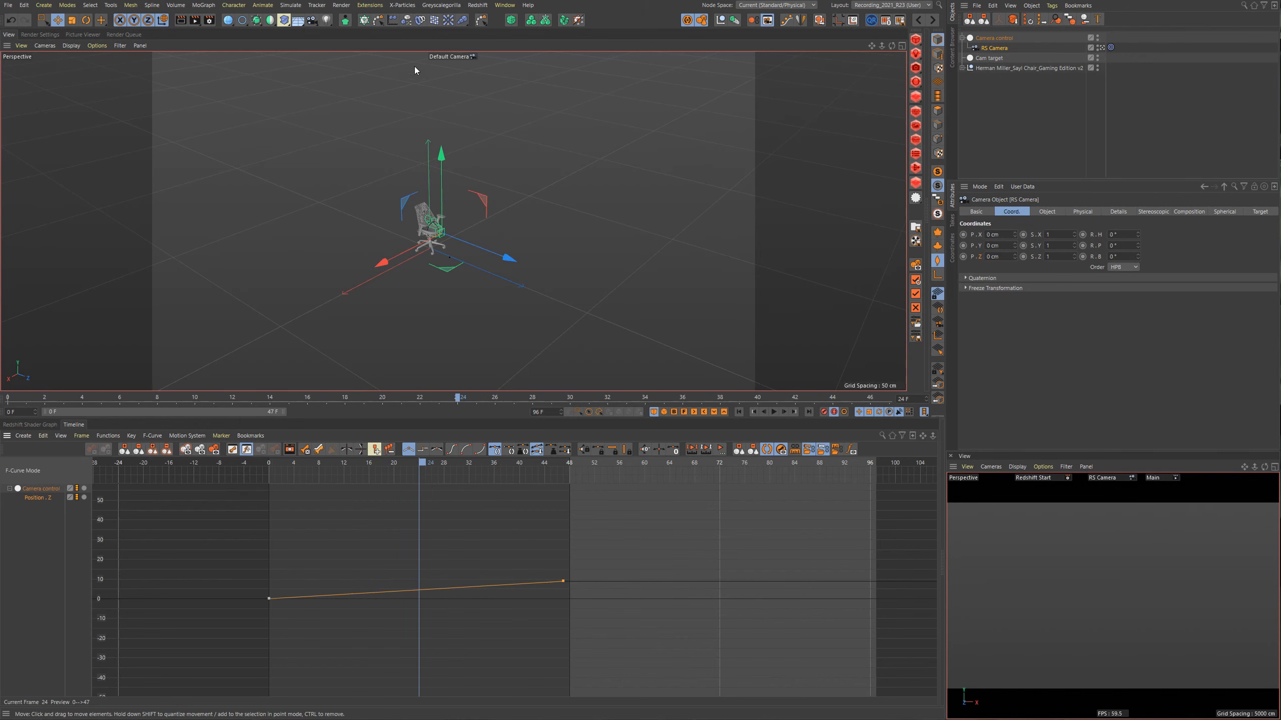
Look through RS Camera in the main viewport and orbit it to a heading of about 168° and pitch of about -14°, framing the chair.
click(457, 56)
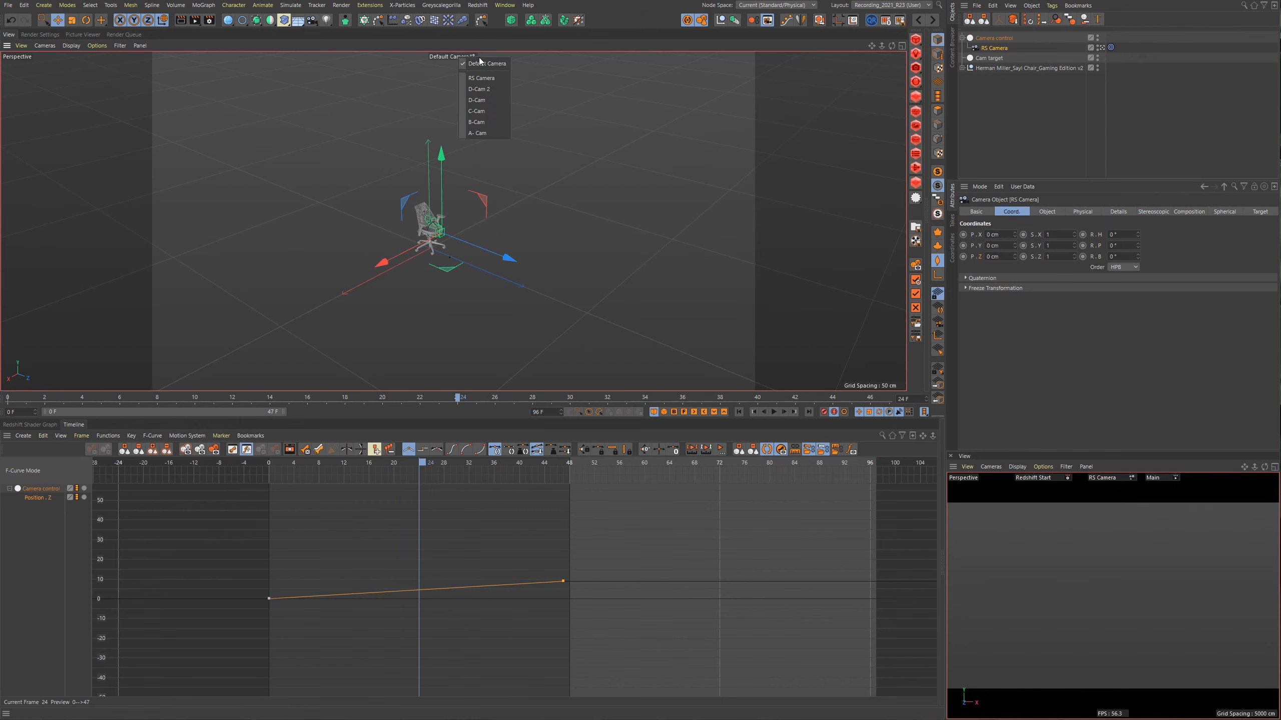
click(496, 78)
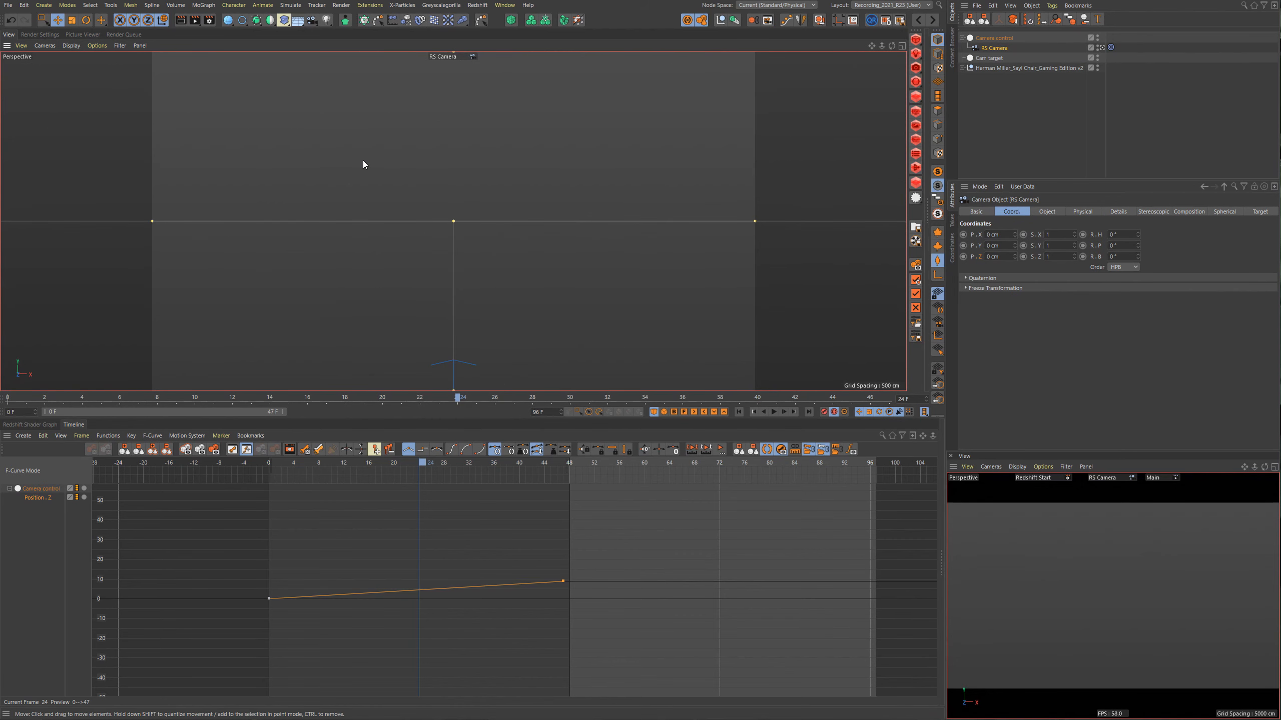
alt+drag(461, 302, 250, 318)
key(h)
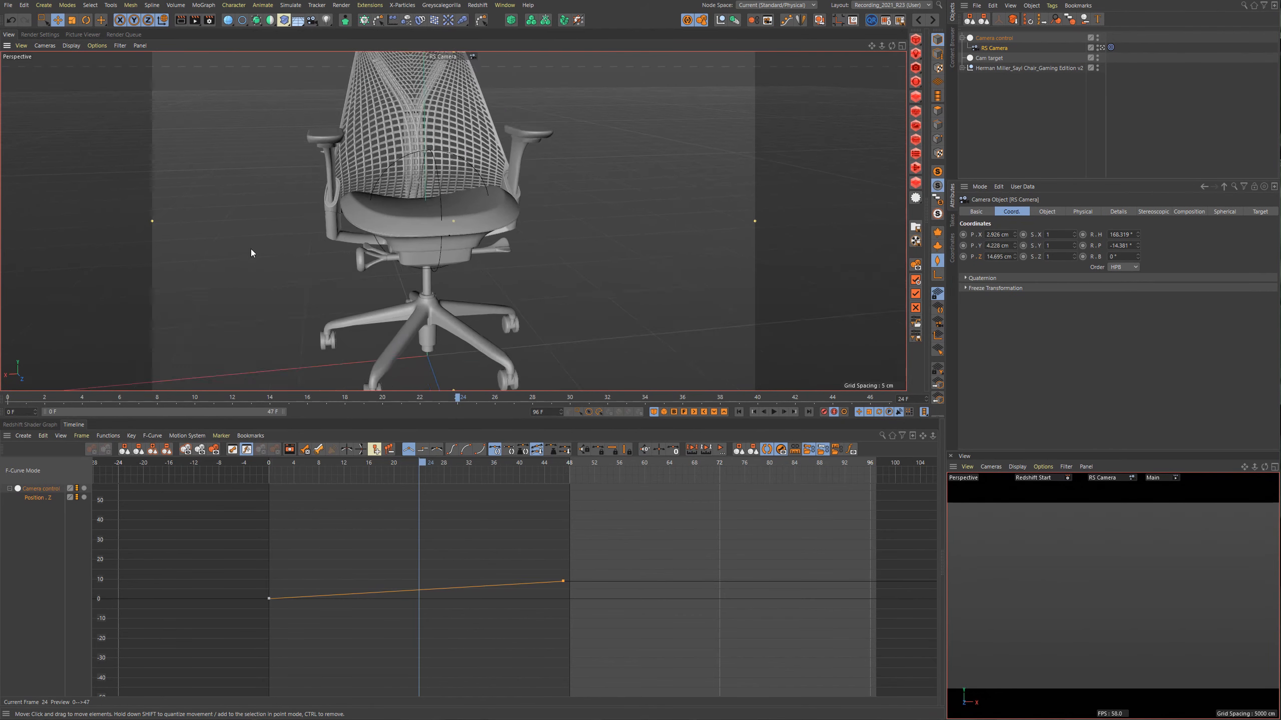
Set RS Camera's focal length to 90 mm and orbit it to a close framing of the chair's armrest and mesh back.
alt+right_drag(250, 248, 469, 183)
alt+drag(468, 183, 460, 225)
click(1046, 212)
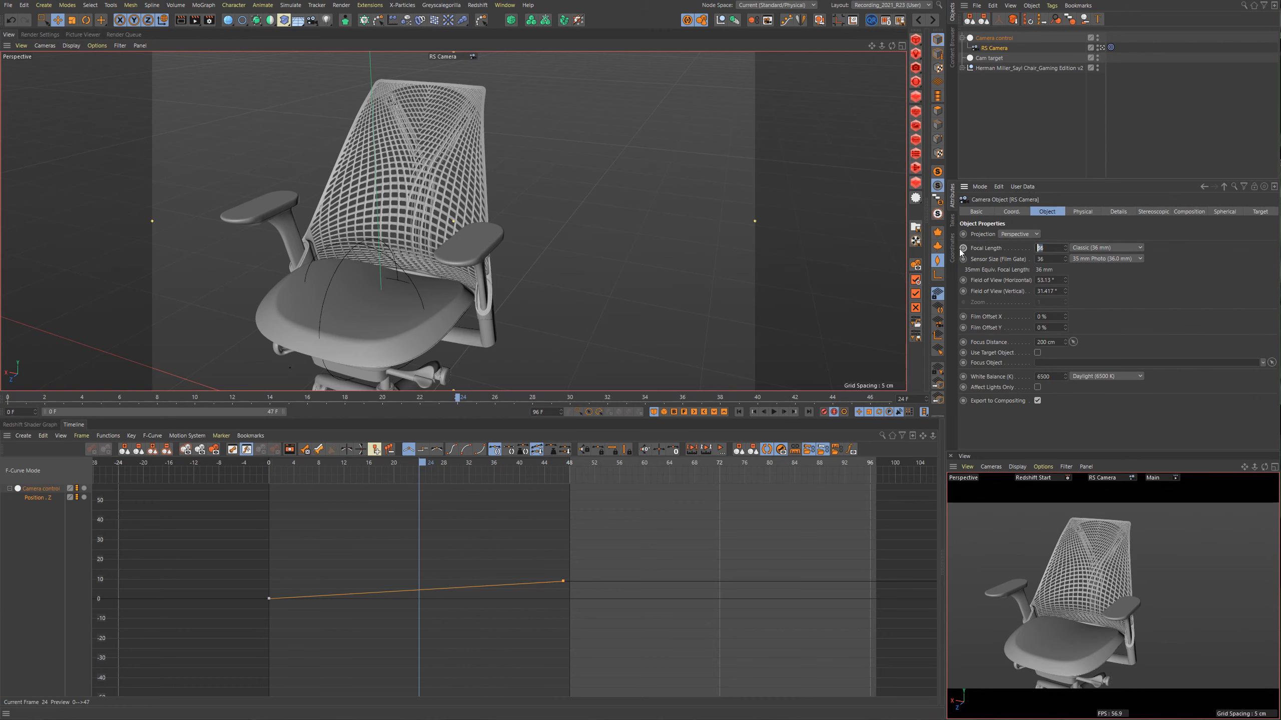
text(90)
key(Return)
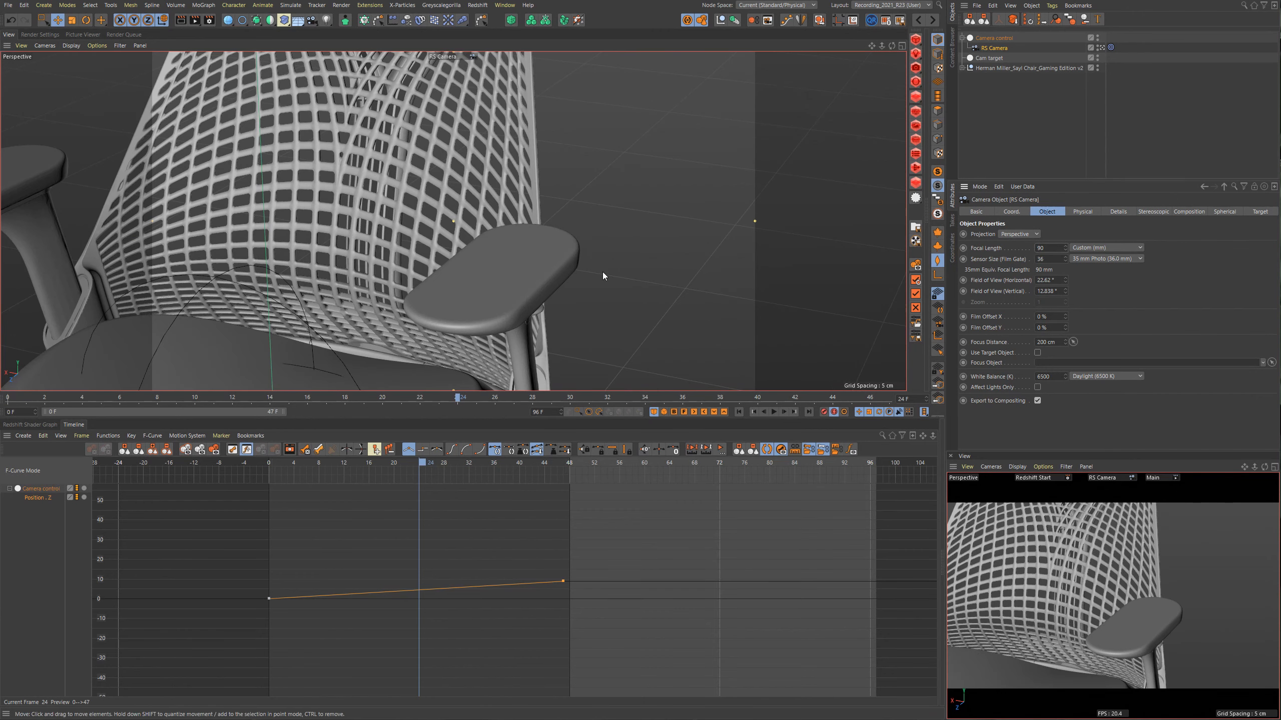
alt+drag(471, 275, 520, 238)
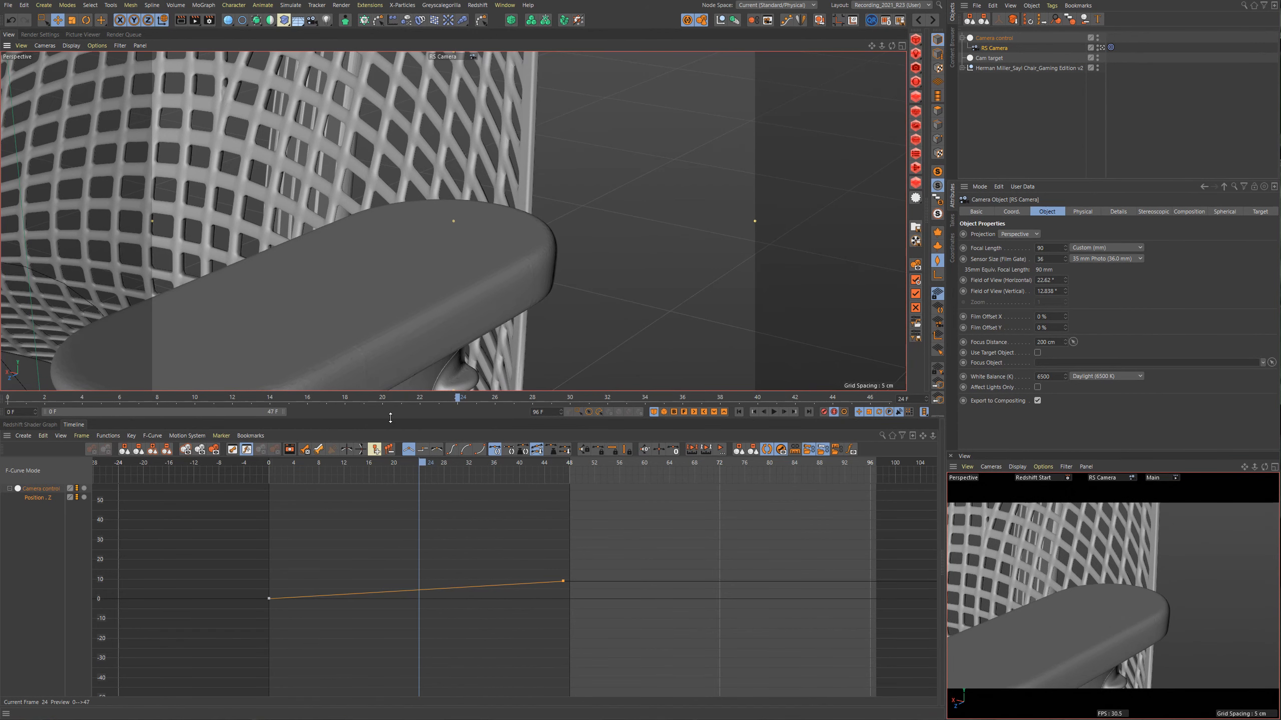
Raise the Camera control null's Position Z key at frame 0 to about 3.3 cm.
drag(298, 476, 269, 482)
drag(212, 531, 328, 639)
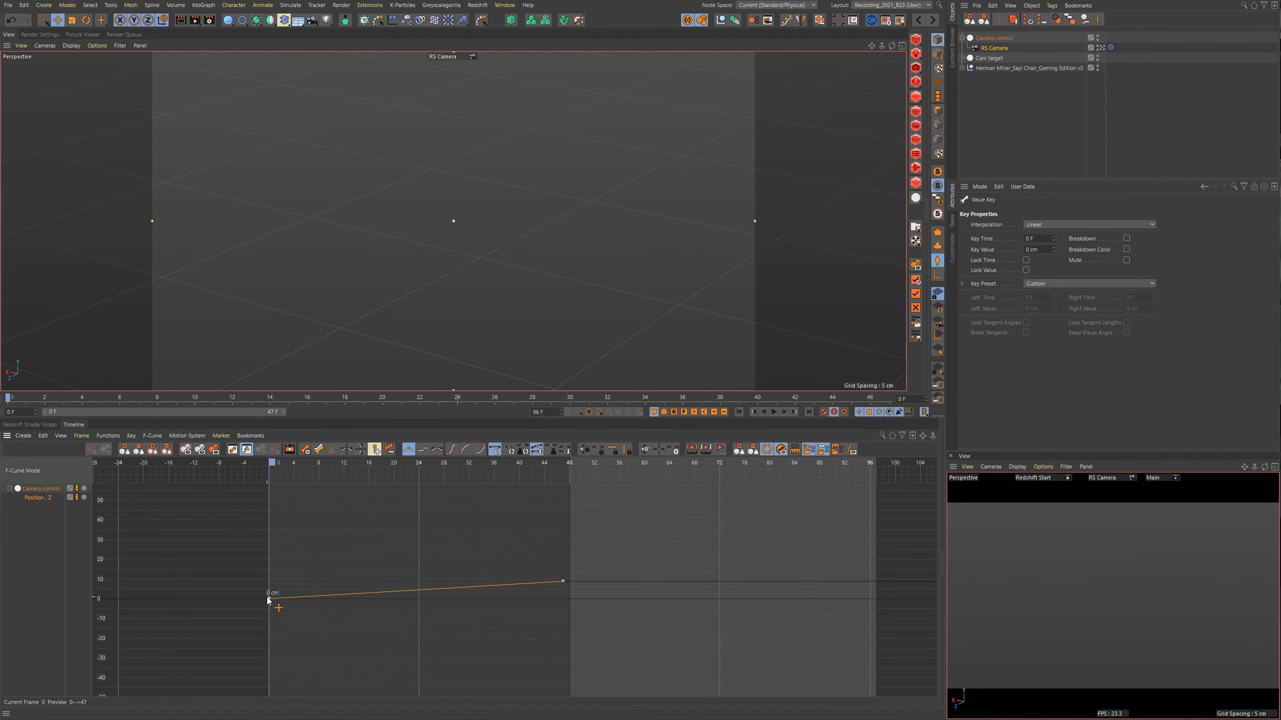
drag(267, 598, 267, 593)
key(ctrl+z)
alt+right_drag(269, 610, 277, 560)
drag(214, 579, 332, 628)
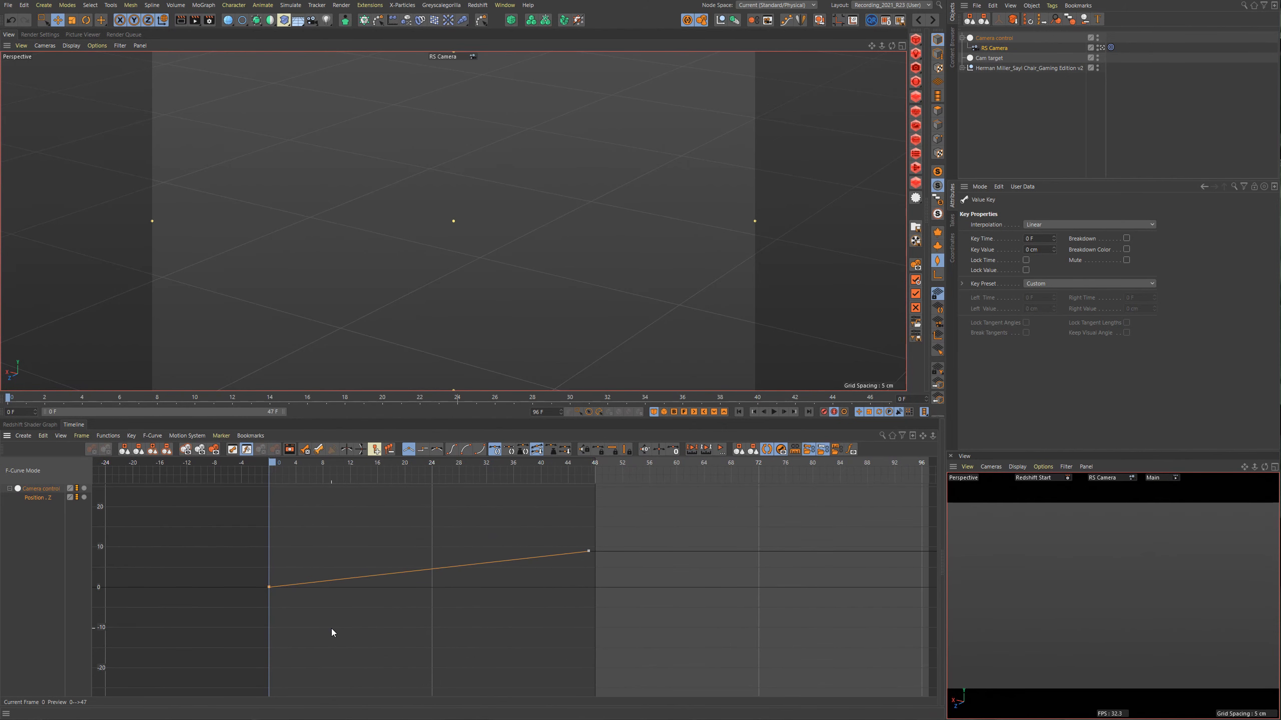
key(h)
alt+middle_drag(172, 659, 309, 631)
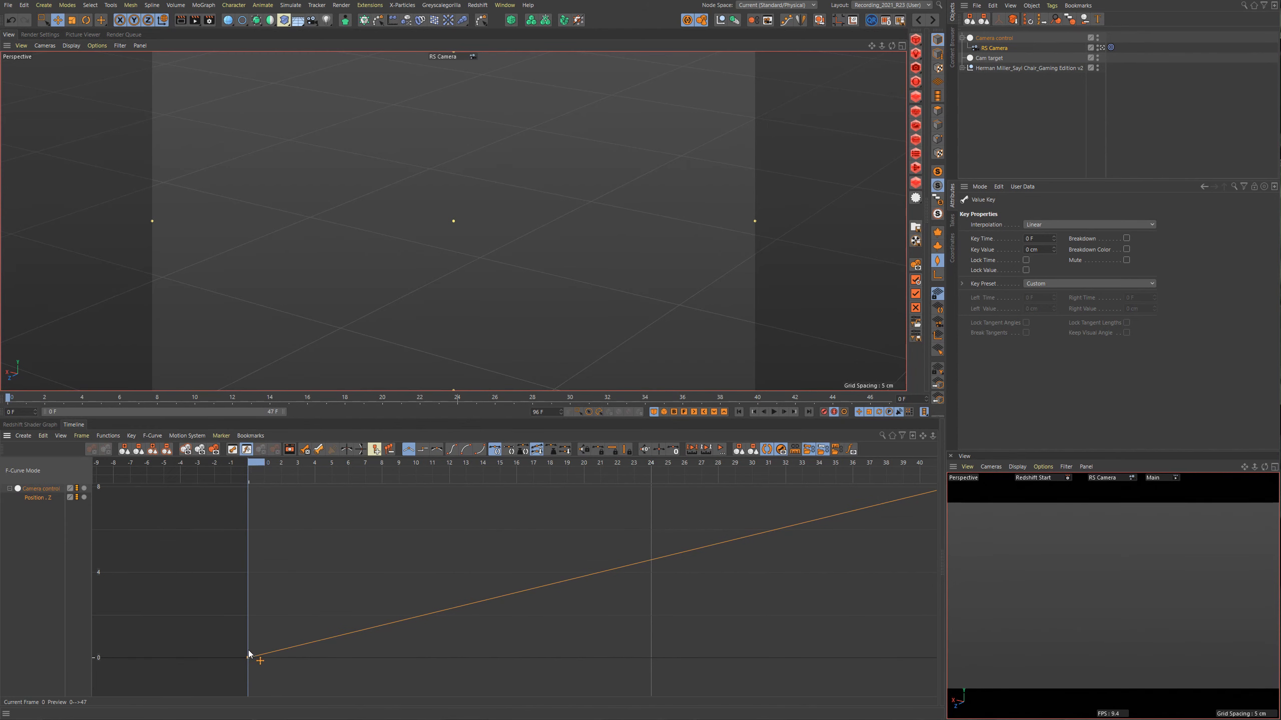
drag(249, 654, 247, 588)
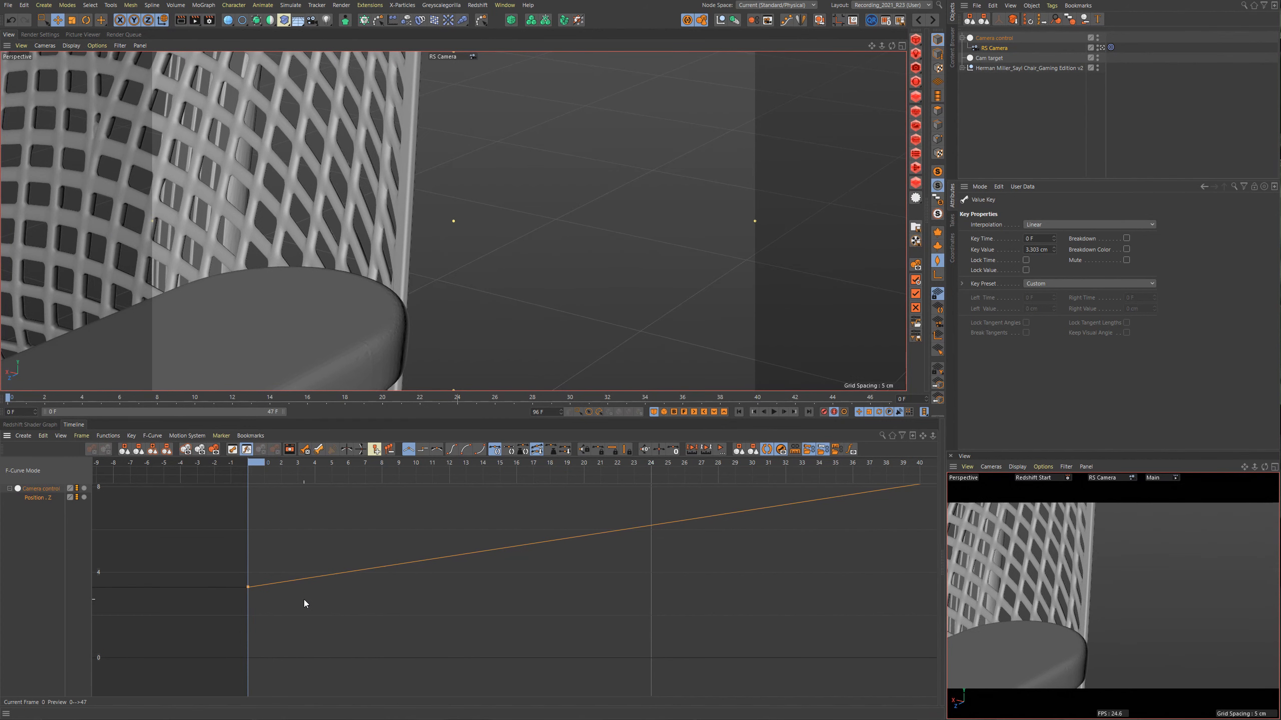
Lower the Camera control null's Position Z key at frame 47 to about 4.8 cm while viewing that frame.
key(shift+g)
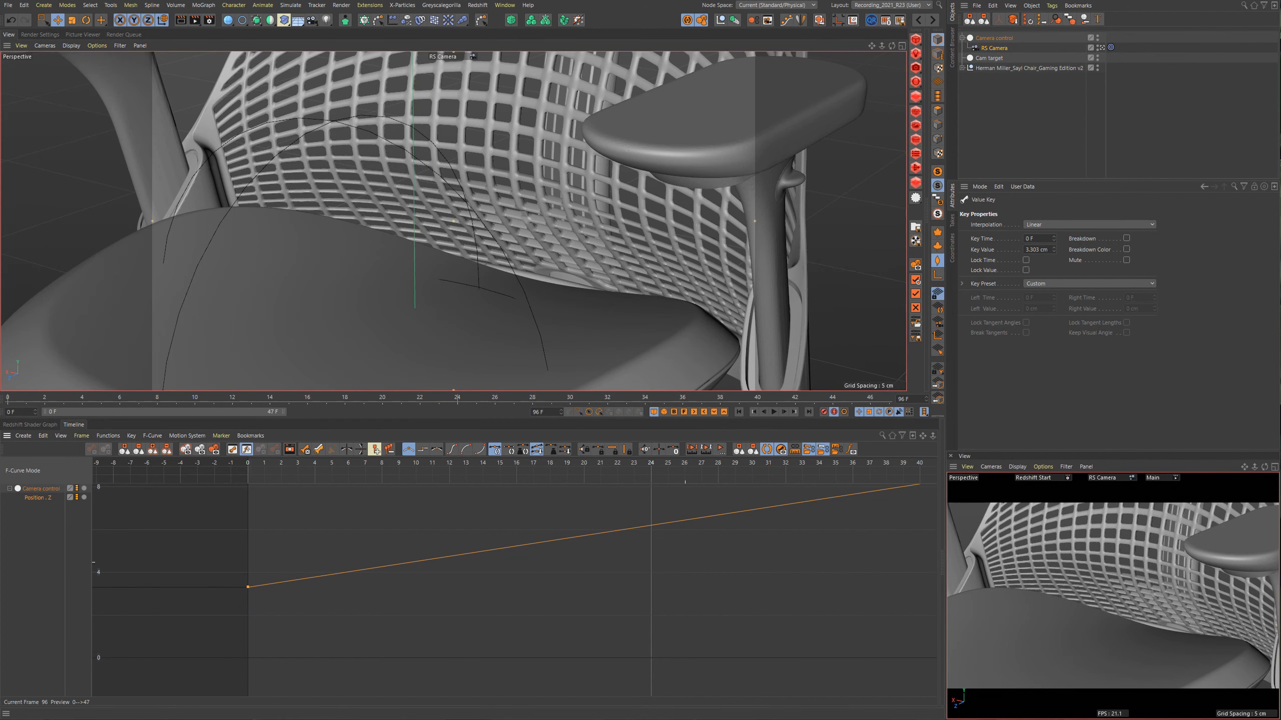
alt+middle_drag(558, 579, 146, 645)
drag(344, 501, 449, 607)
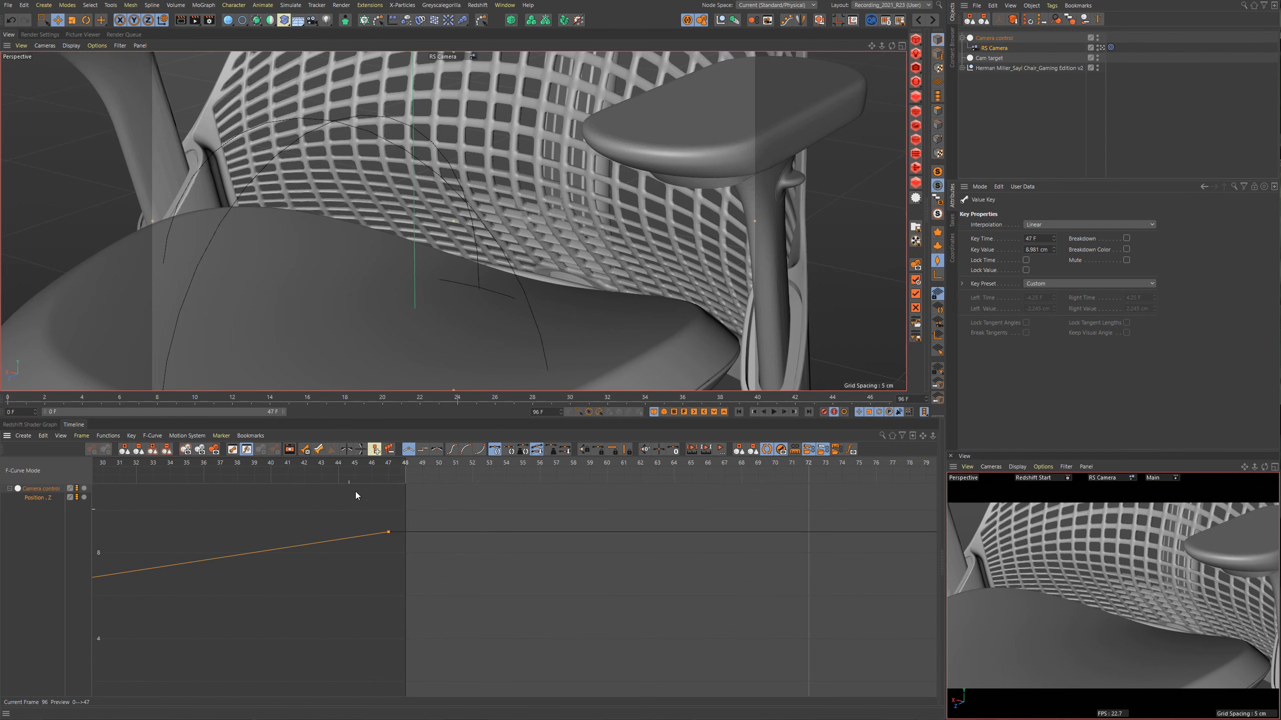
drag(360, 462, 388, 462)
drag(334, 500, 429, 562)
drag(388, 534, 384, 623)
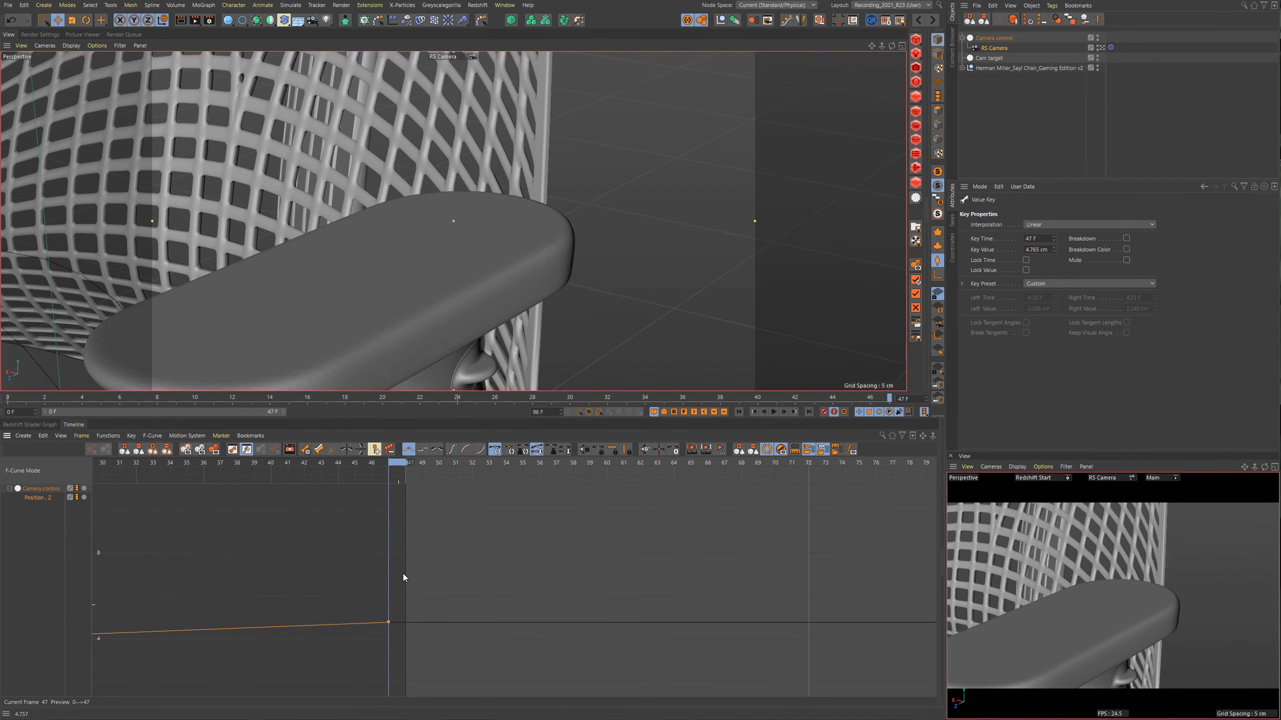
Play back the shortened Z move and switch the main viewport to the Default Camera.
key(F8)
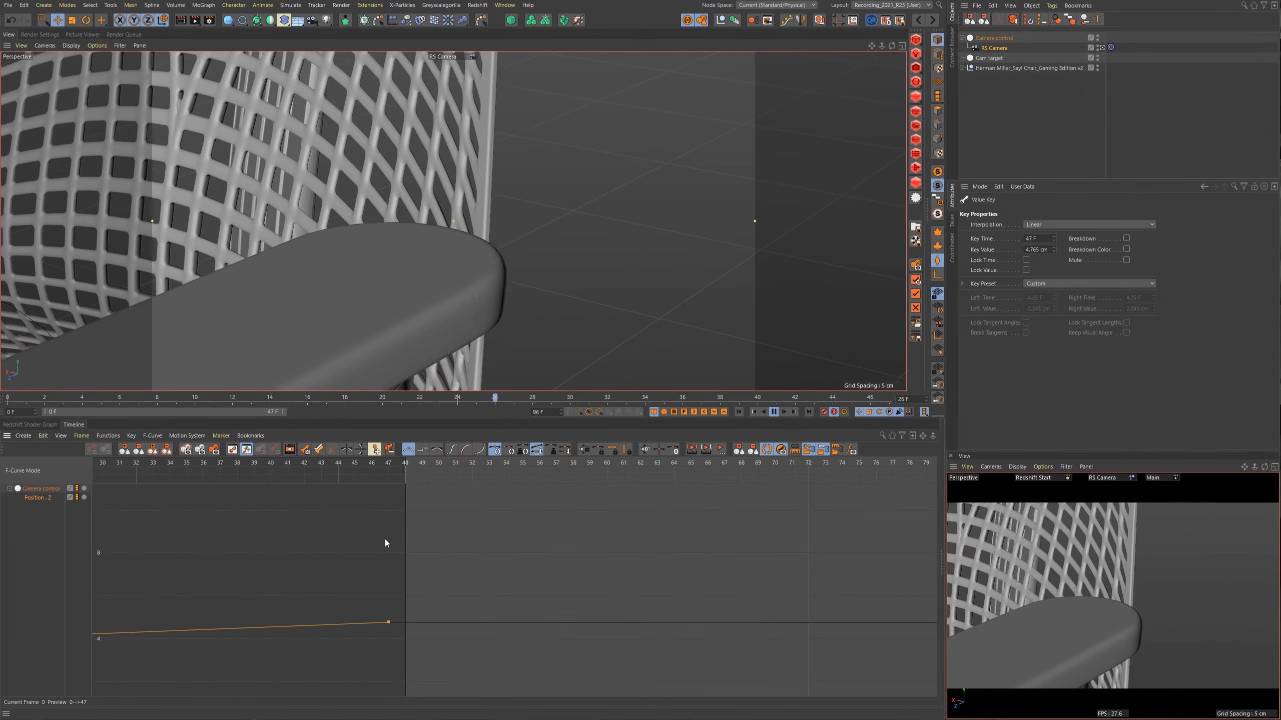
alt+right_drag(274, 552, 285, 561)
alt+middle_drag(275, 552, 622, 548)
alt+right_drag(394, 552, 348, 510)
alt+middle_drag(282, 564, 430, 561)
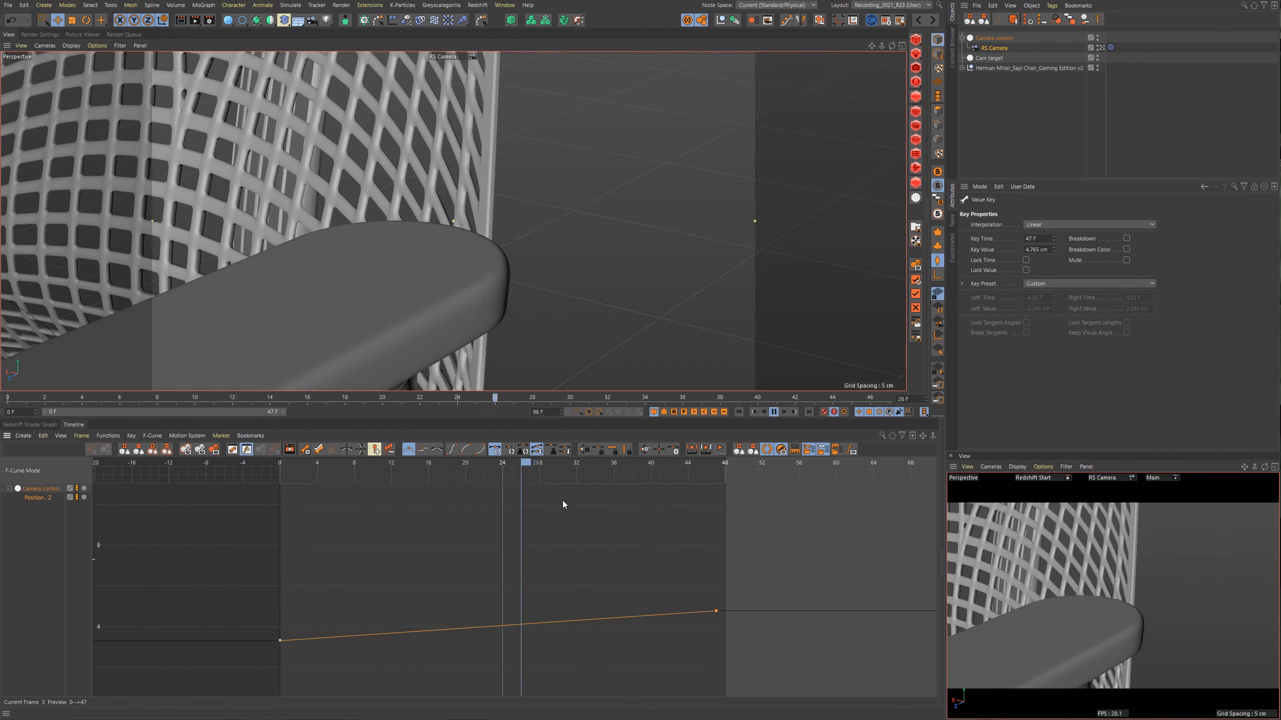
click(454, 56)
click(487, 67)
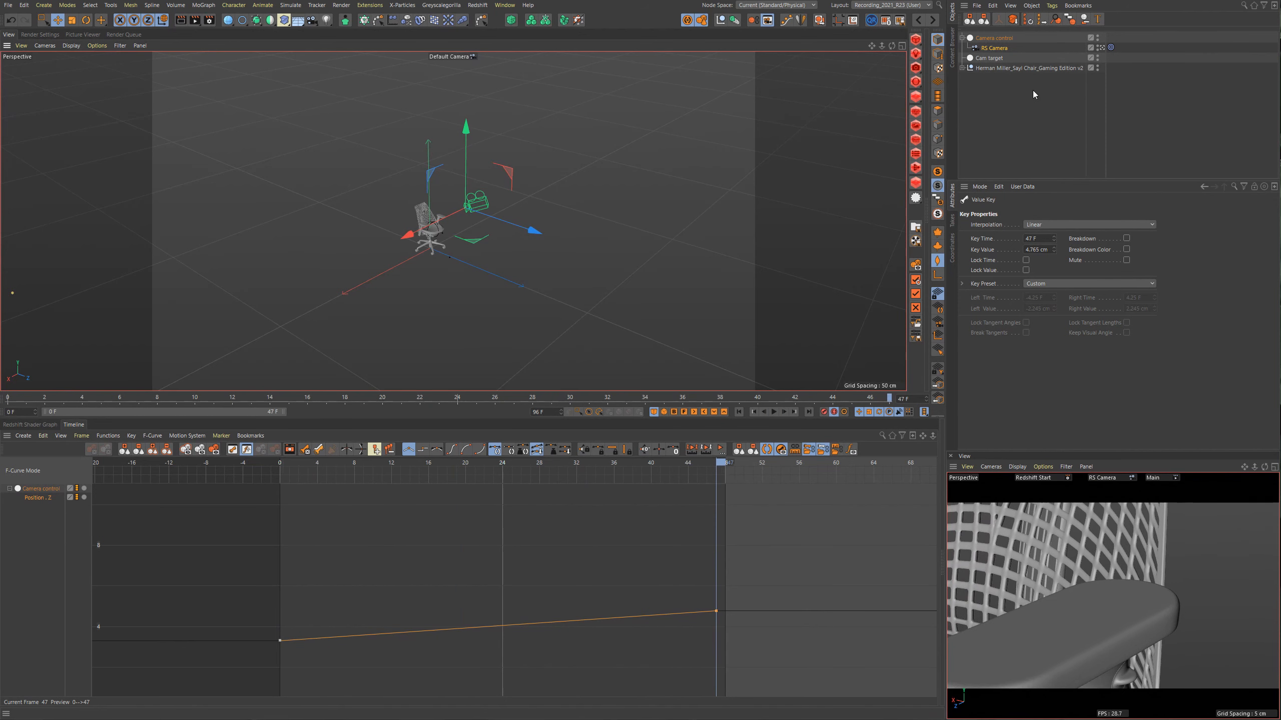
Duplicate RS Camera inside Camera control and look through the copy, RS Camera.1, in both viewports.
click(984, 51)
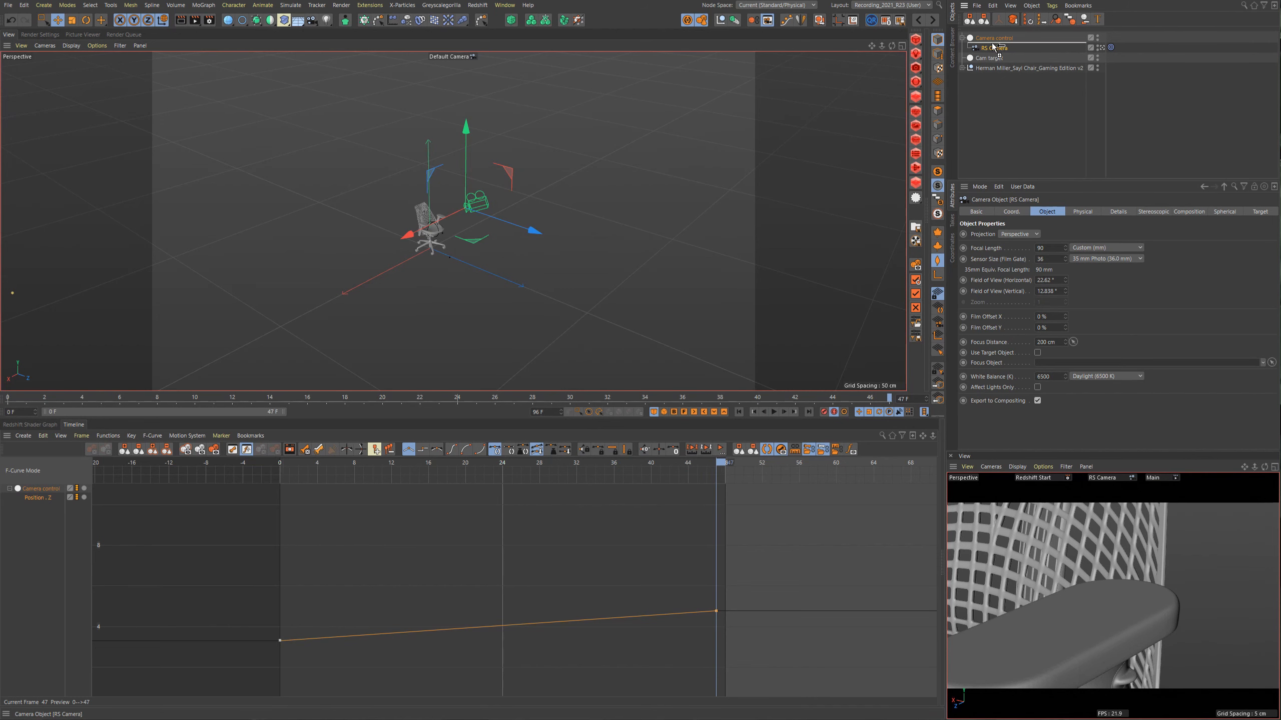
ctrl+drag(993, 47, 997, 54)
click(1109, 477)
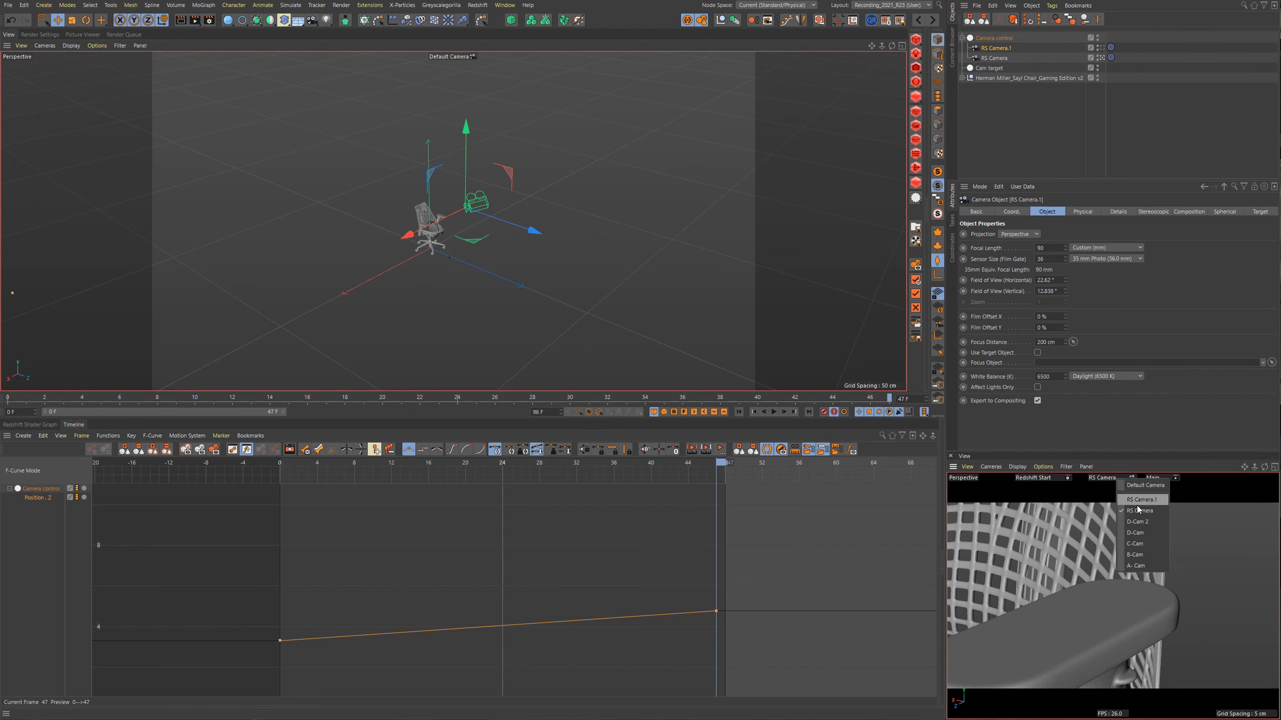
click(1145, 502)
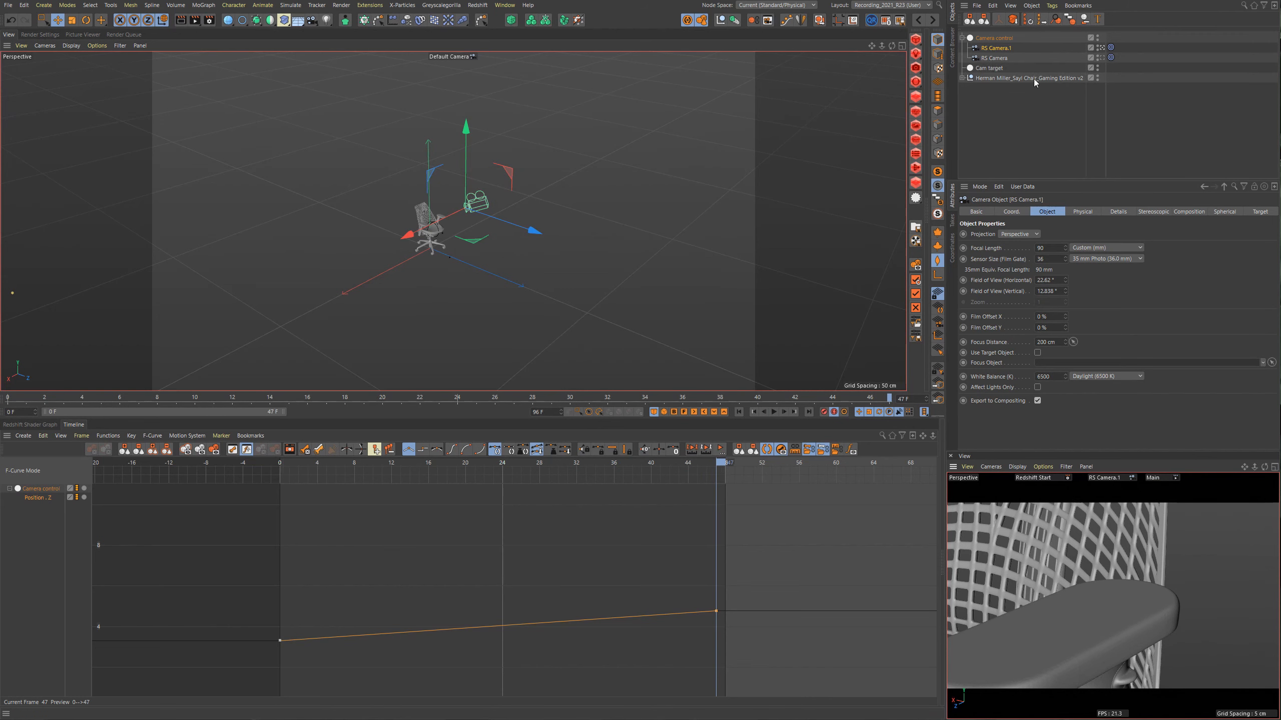
click(449, 56)
click(473, 77)
Orbit RS Camera.1 to the armrest's underside and to a tilted view of the backrest, playing the animation from each angle.
alt+drag(491, 273, 484, 354)
key(F8)
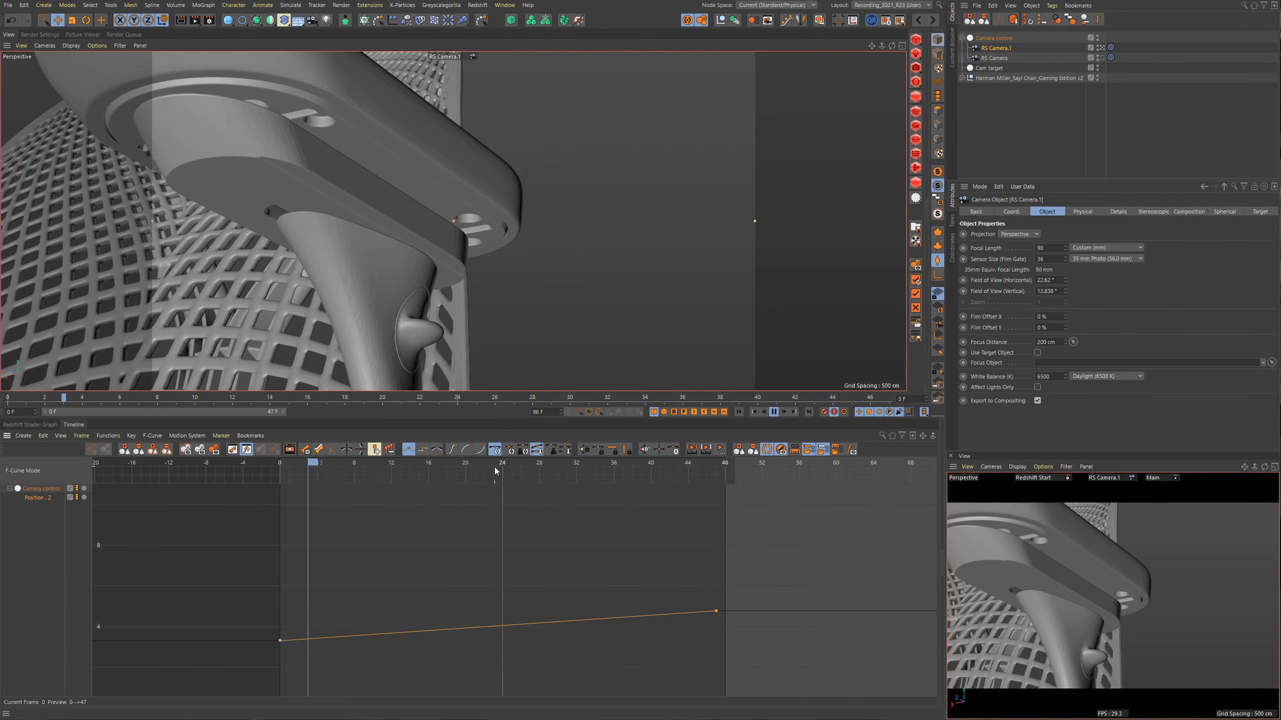
key(F8)
alt+drag(245, 221, 402, 331)
key(F8)
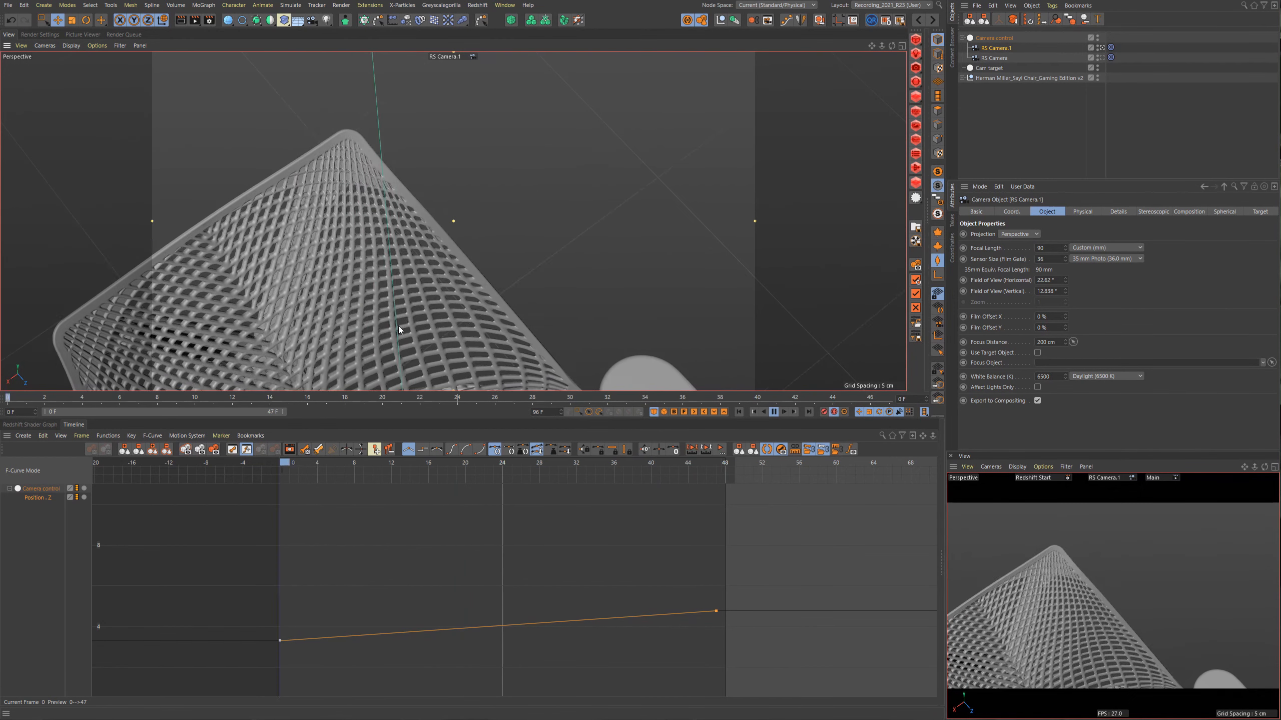
key(F8)
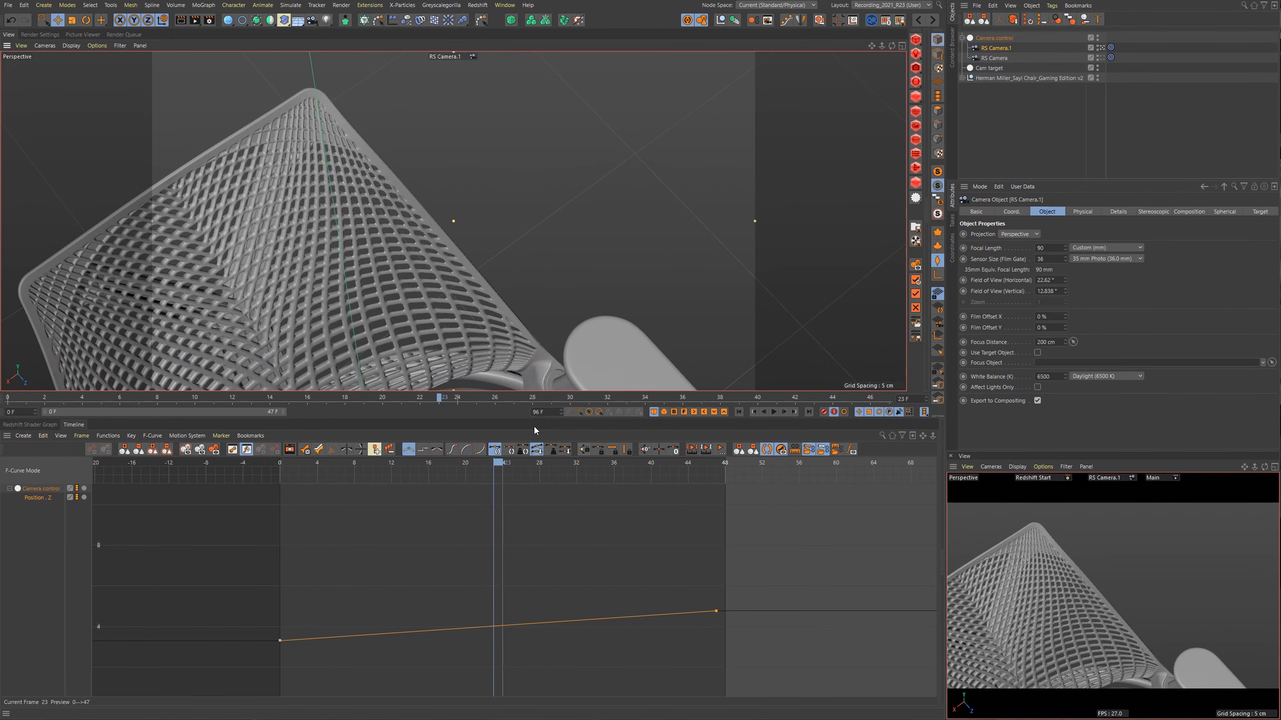
Delete the Camera control null with its cameras and the Cam target null, leaving only the chair.
click(987, 39)
click(989, 212)
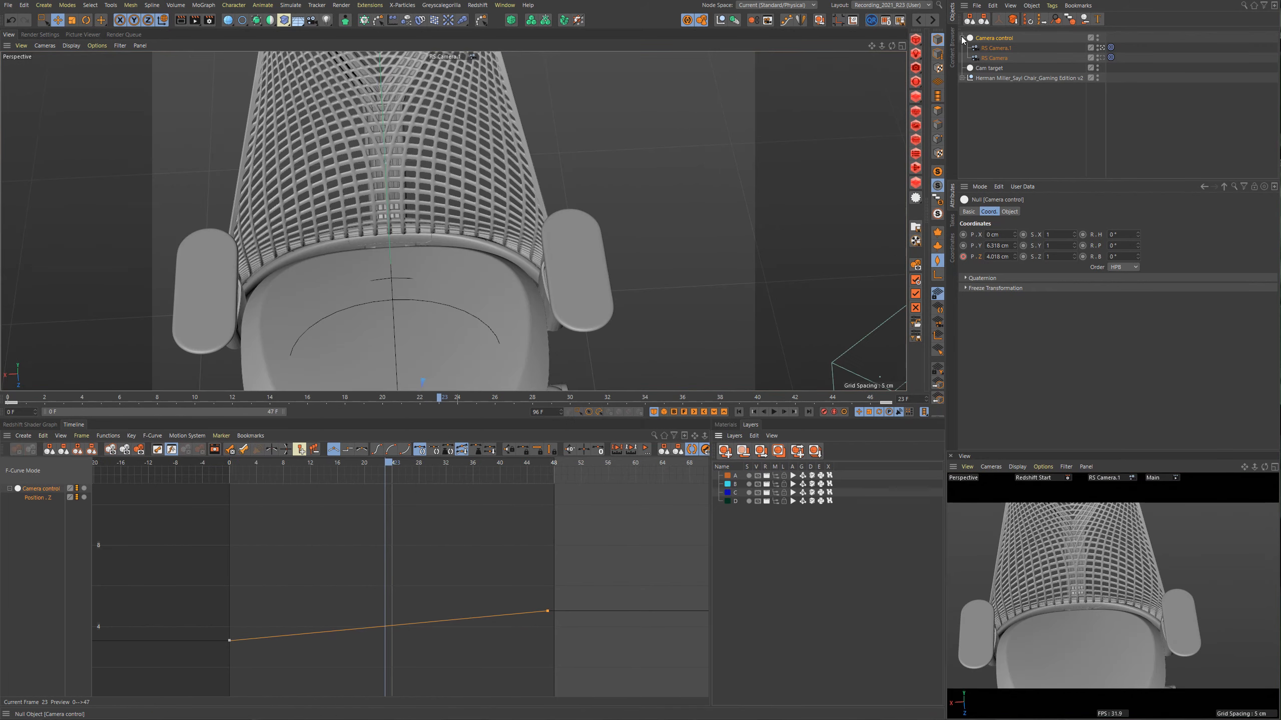
click(961, 37)
click(982, 48)
ctrl+click(982, 41)
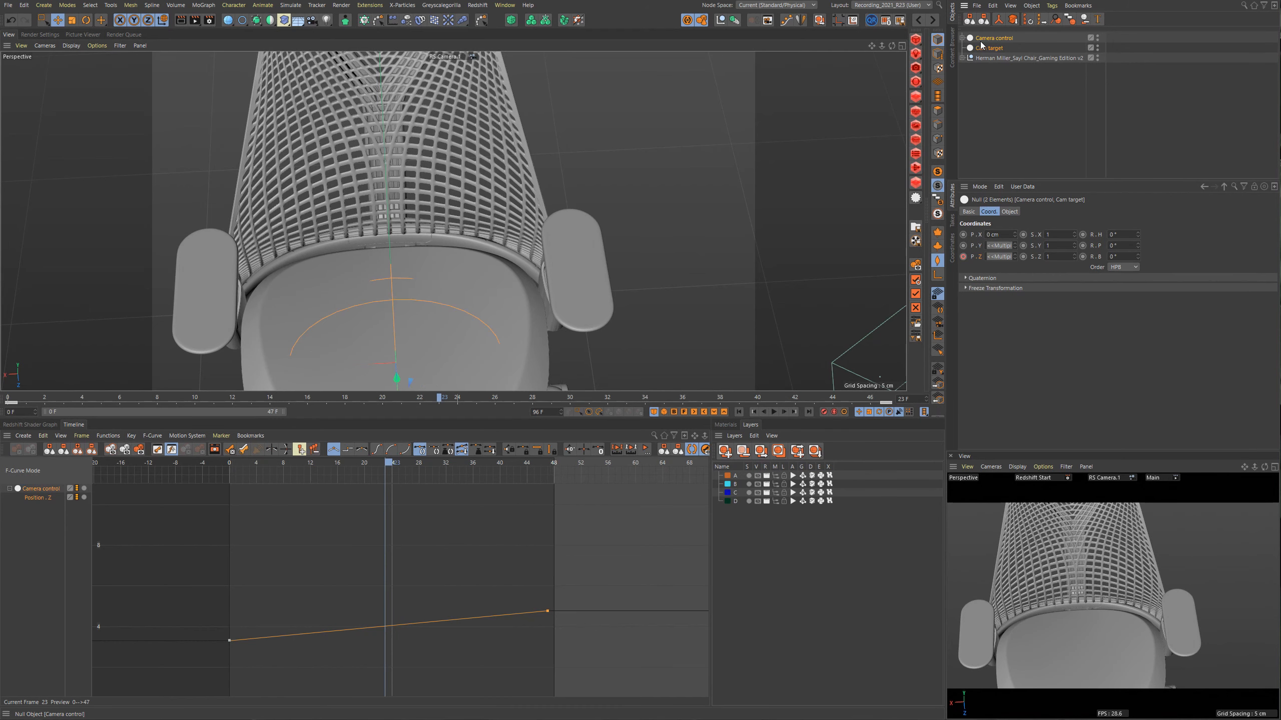
key(Delete)
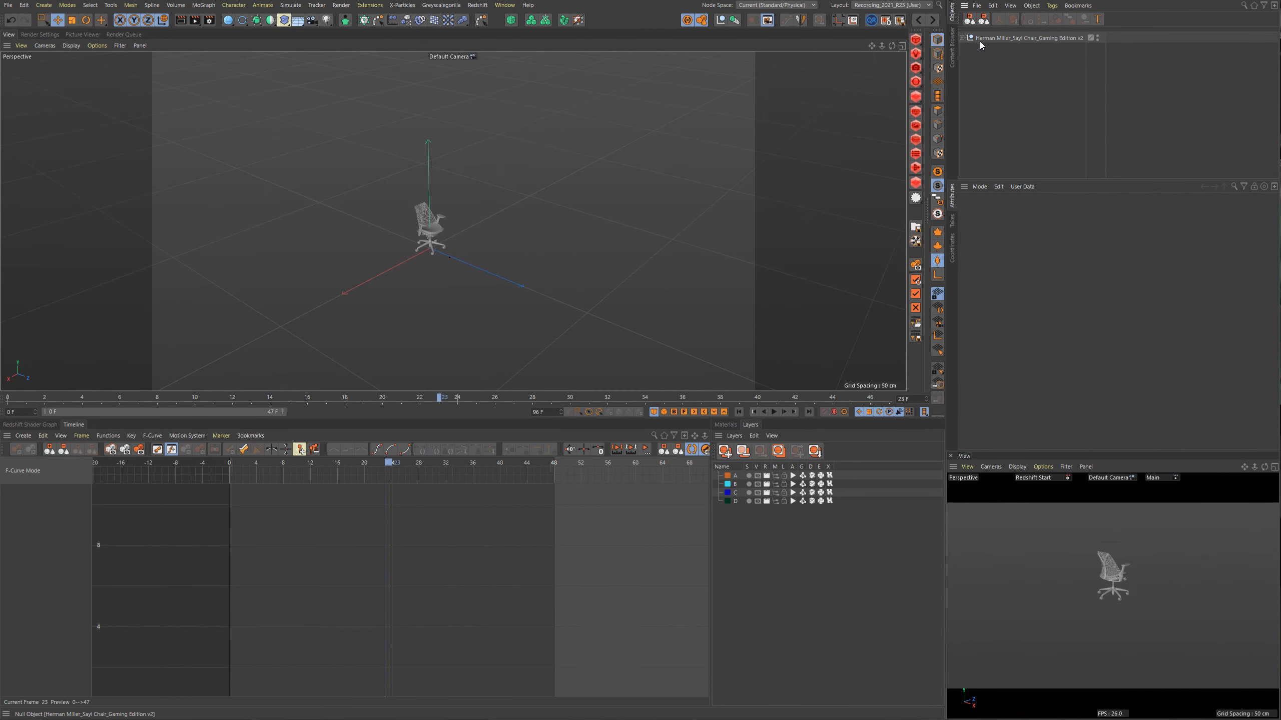
Make layer A visible in the viewport, activate the A-Cam take, and return to frame 0.
click(758, 476)
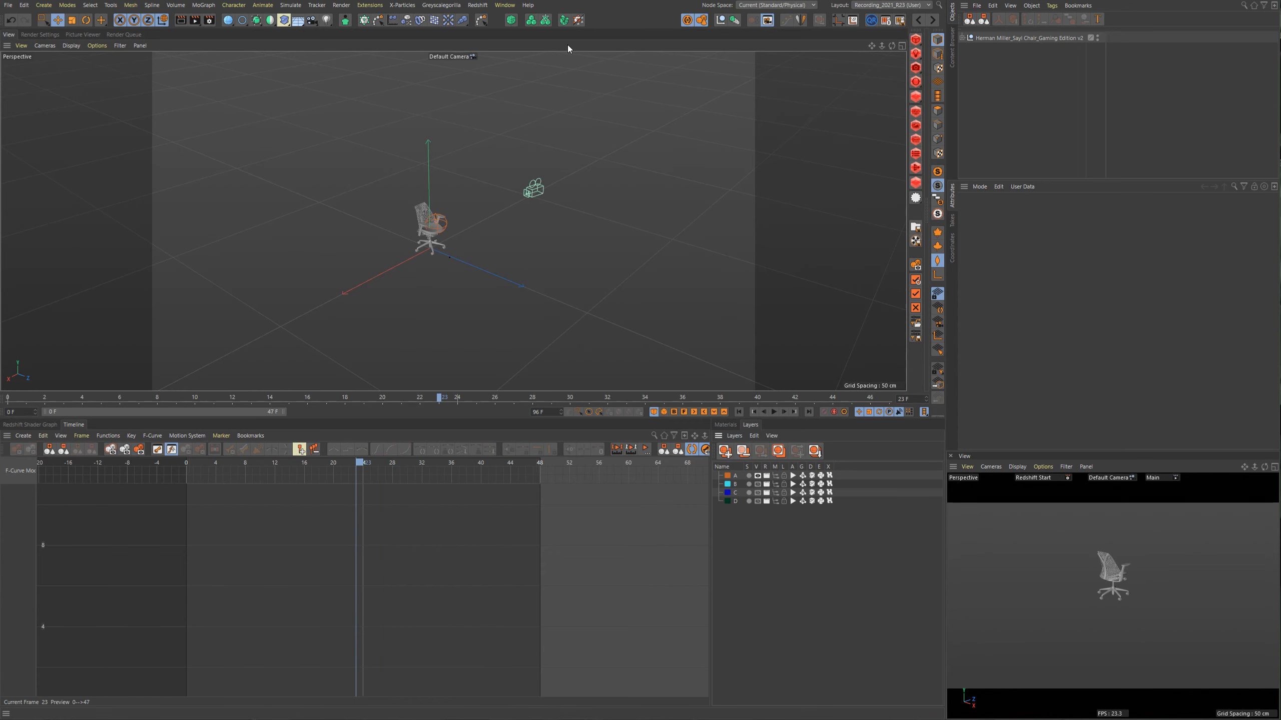
click(1159, 478)
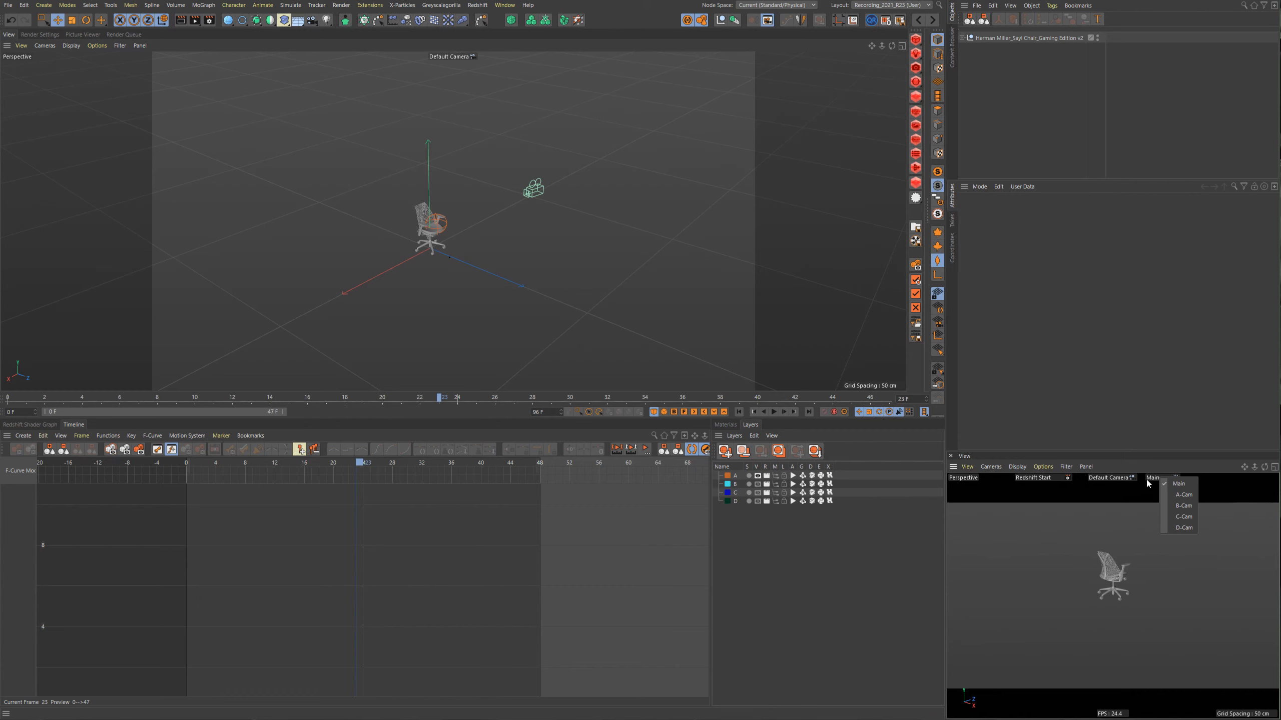
click(1174, 496)
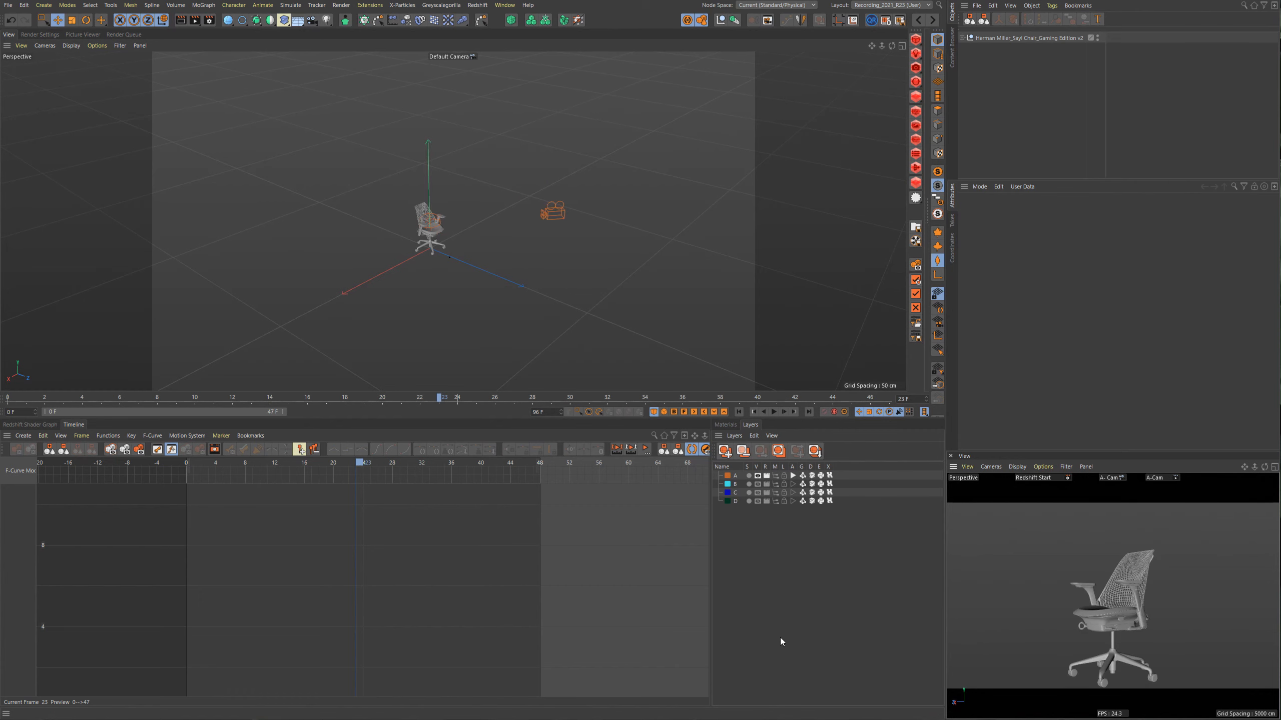
key(shift+f)
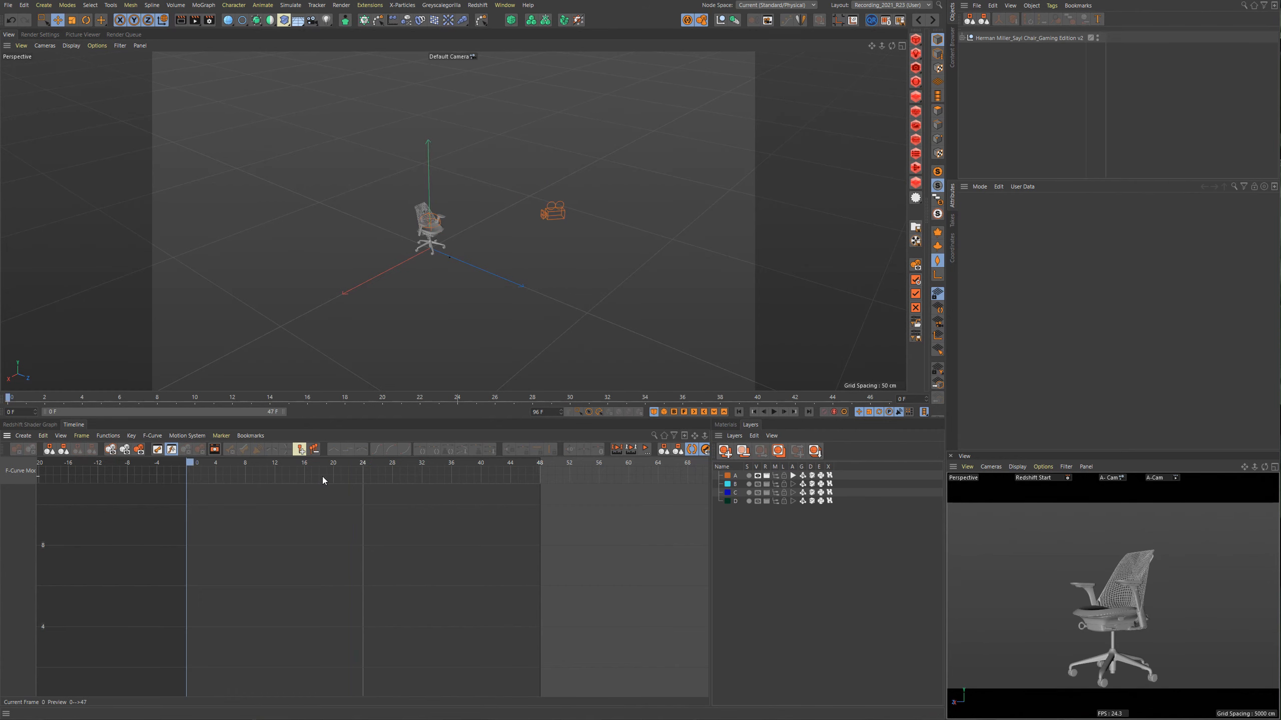
Extend the preview range to frame 96 and play the A-Cam animation.
drag(537, 464, 690, 468)
alt+right_drag(548, 518, 510, 504)
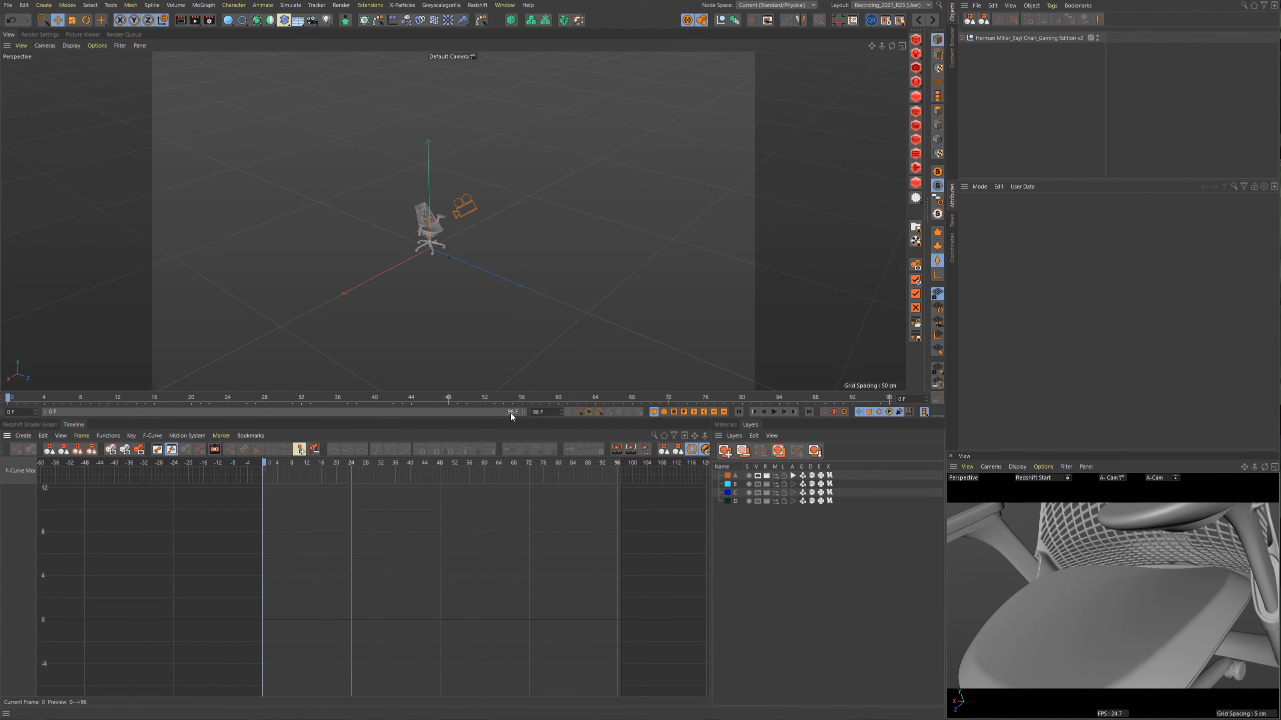
drag(522, 411, 346, 412)
double_click(242, 413)
key(F8)
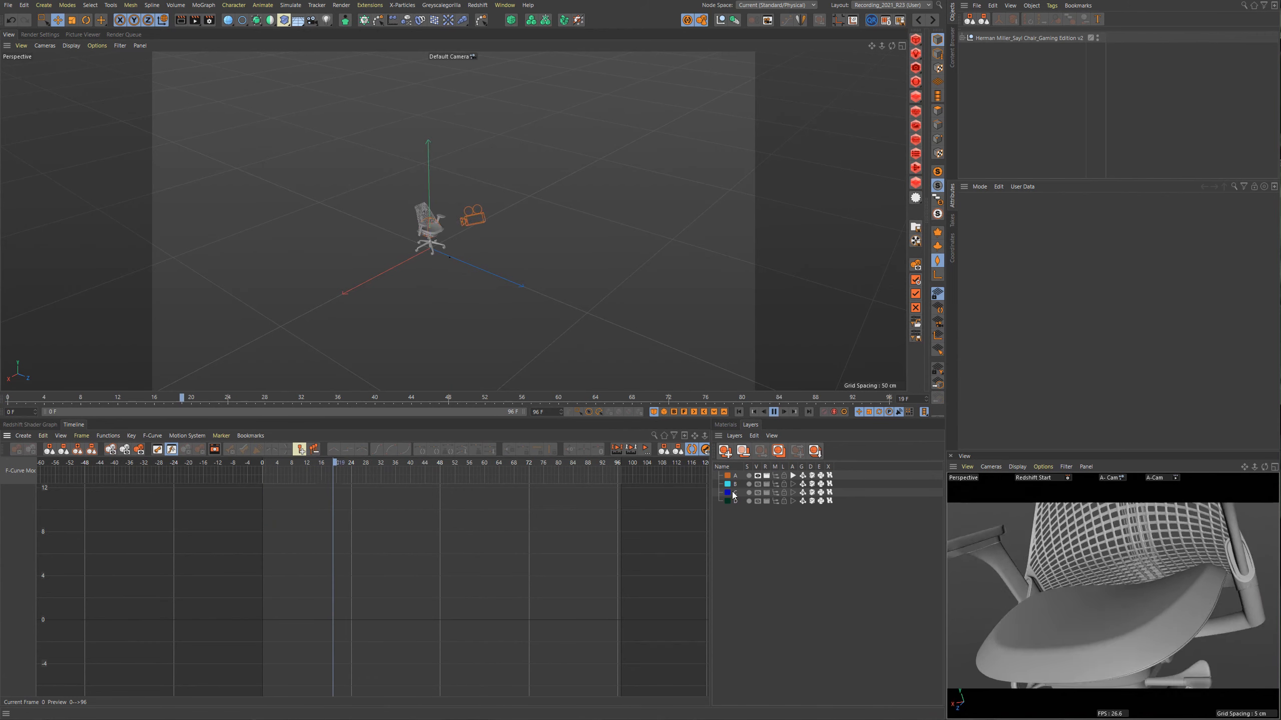
Show layer A's objects in the Object Manager and select the A-Cam Control null.
drag(710, 493, 837, 493)
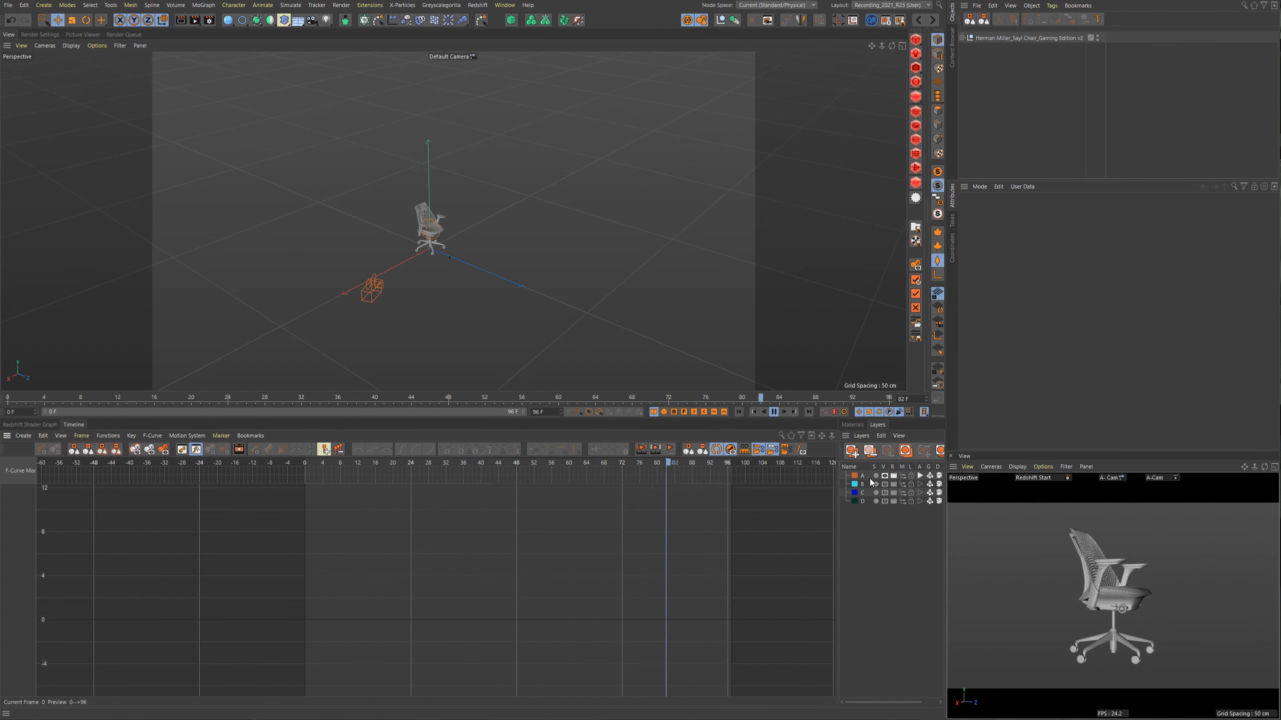
click(902, 477)
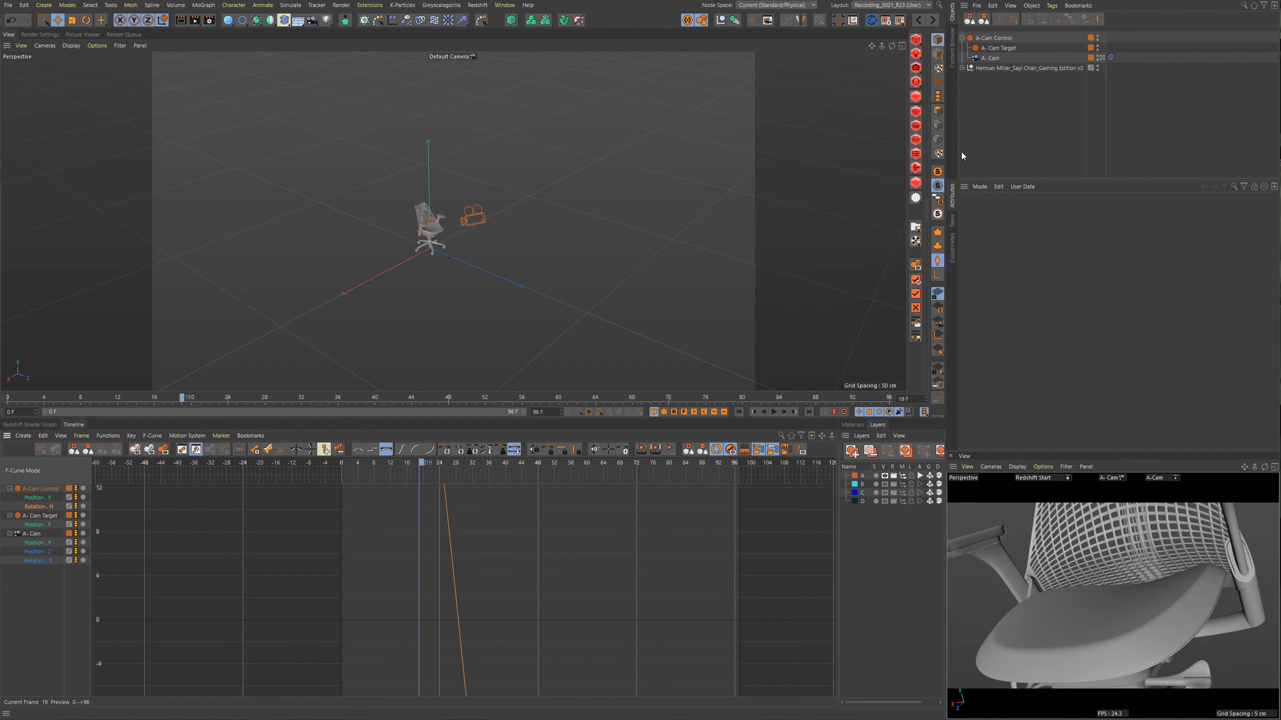
click(999, 38)
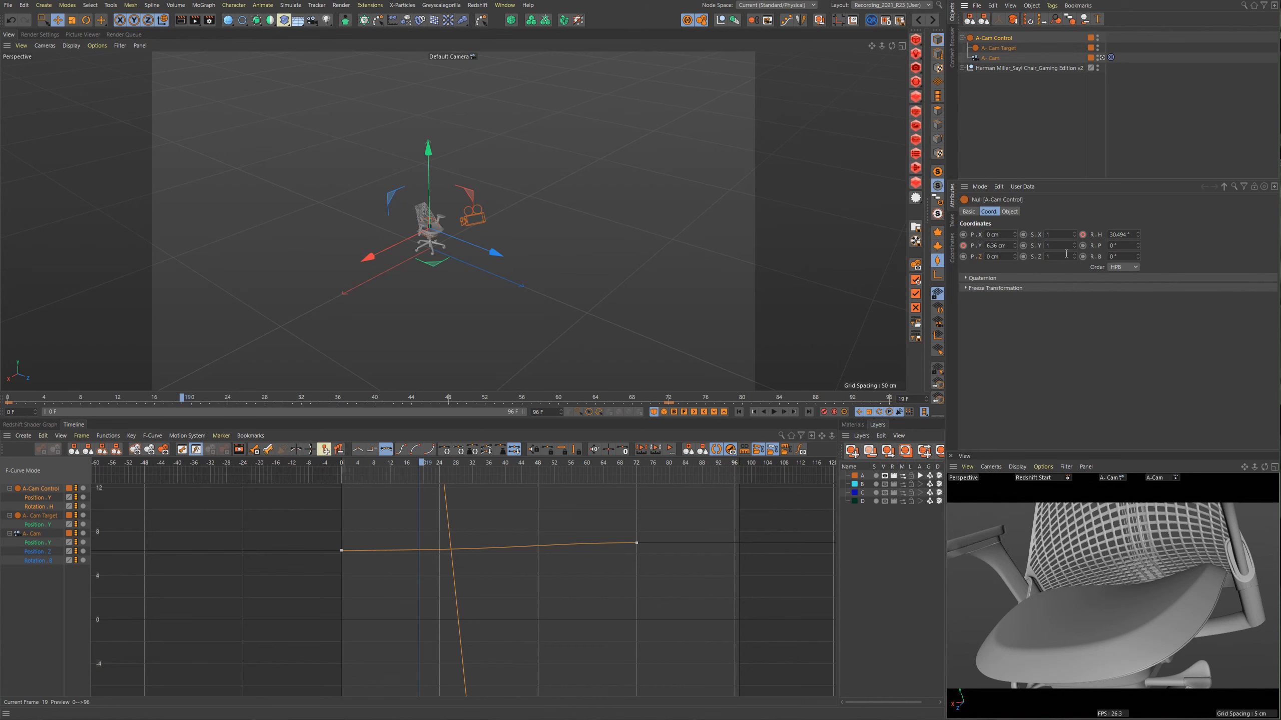
Inspect the coordinates and F-curves of A-Cam Target and A-Cam, and scrub the timeline to frame 40.
click(1000, 49)
click(989, 58)
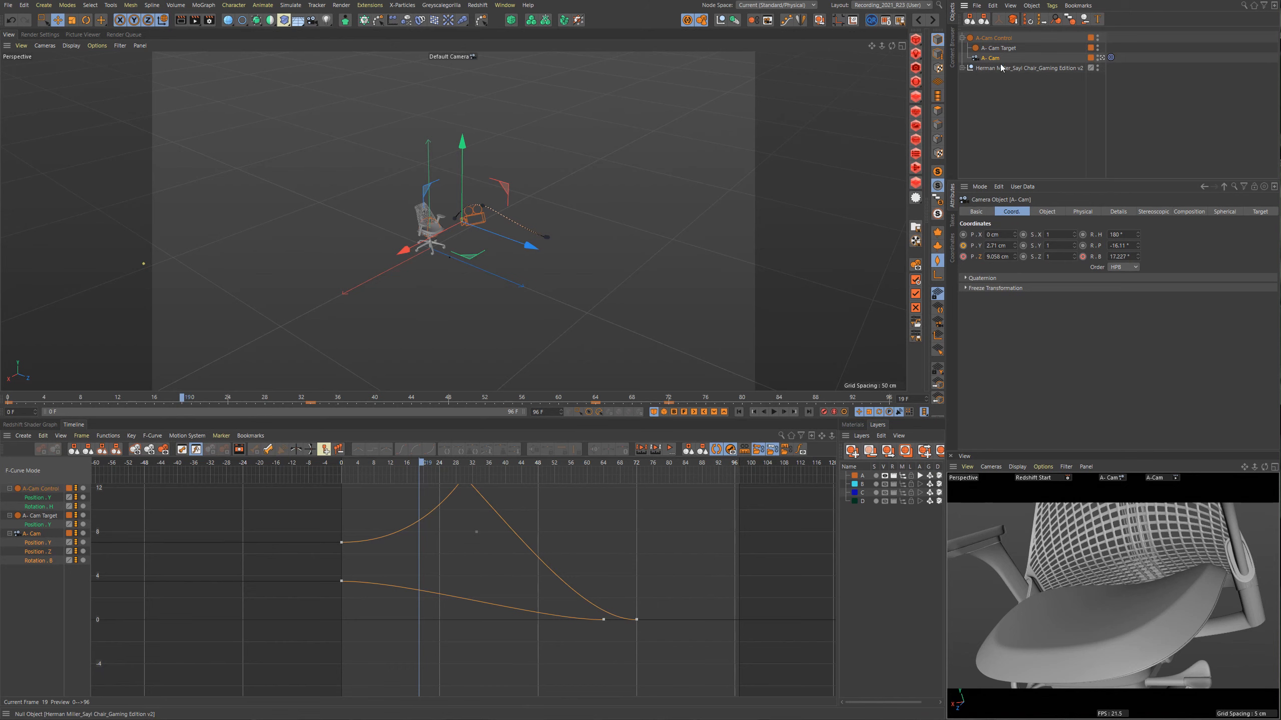
click(999, 48)
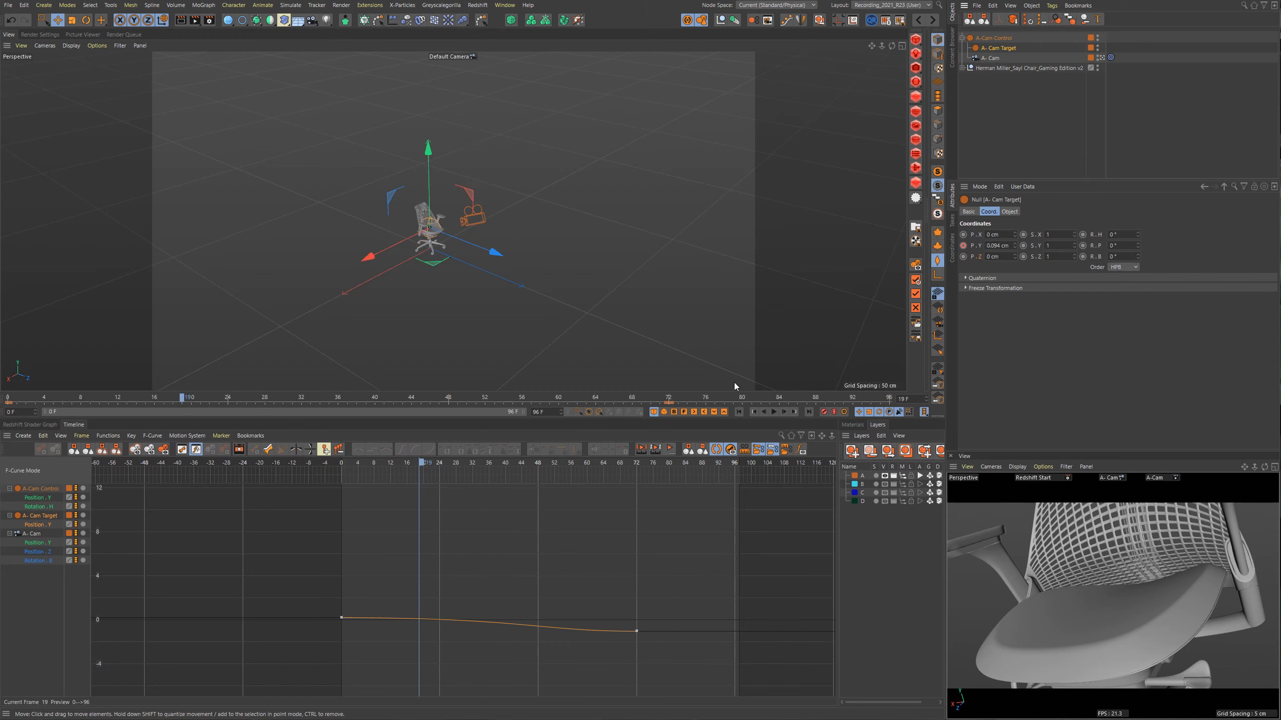
mouse_move(398, 471)
mouse_down()
mouse_move(383, 470)
mouse_move(611, 475)
mouse_move(375, 480)
mouse_move(386, 480)
mouse_up()
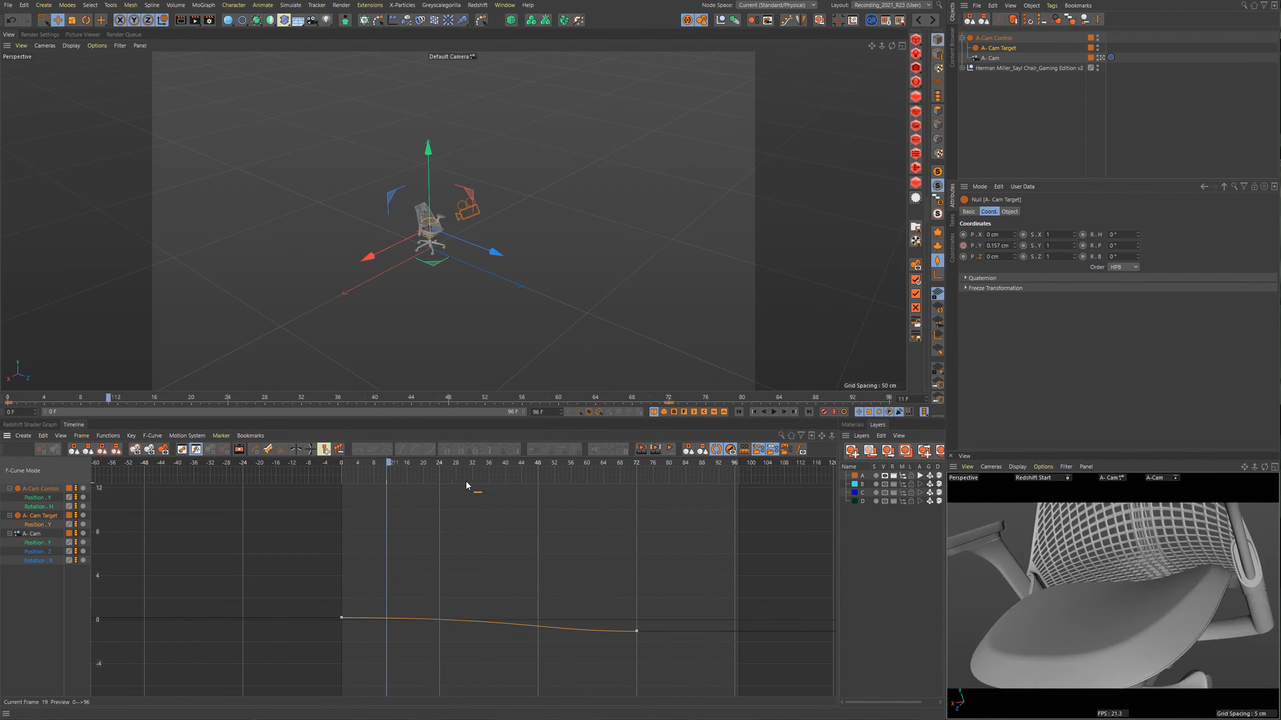
click(505, 479)
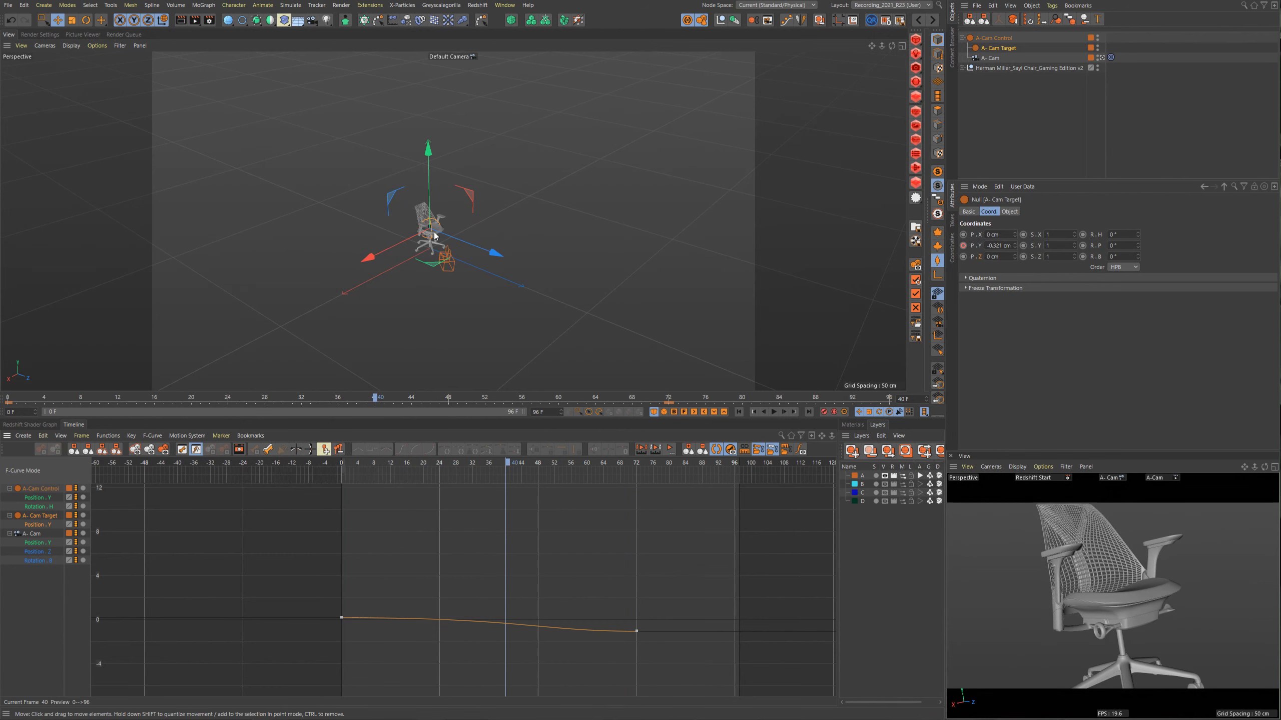
Select A-Cam at frame 1 and examine its motion path and the full shape of its F-curves.
scroll(435, 235, up, 10)
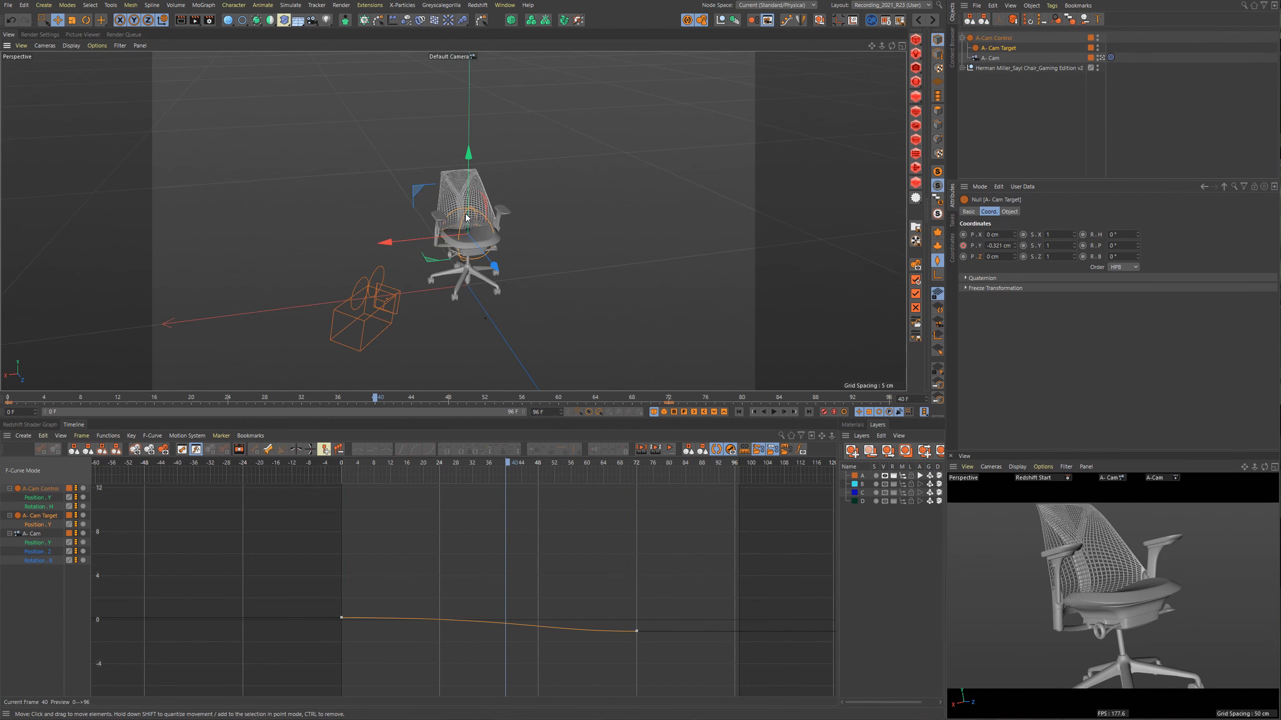
alt+drag(466, 218, 473, 254)
click(345, 464)
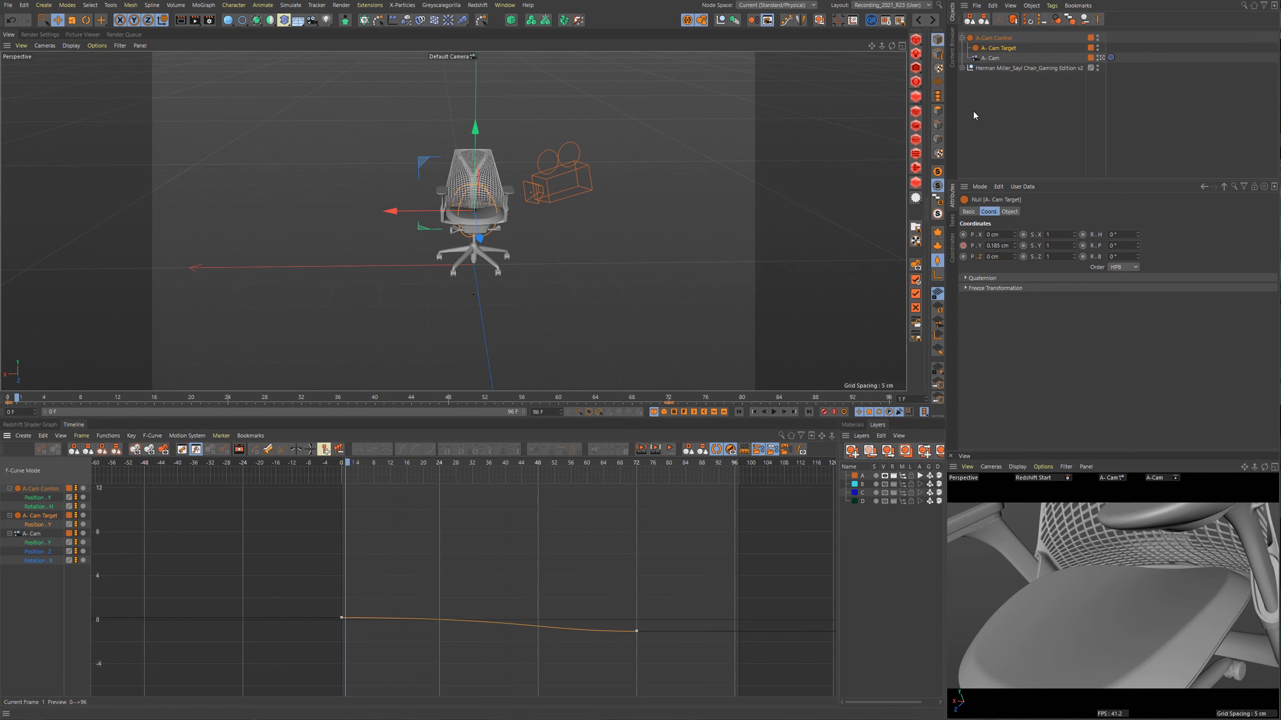
click(989, 58)
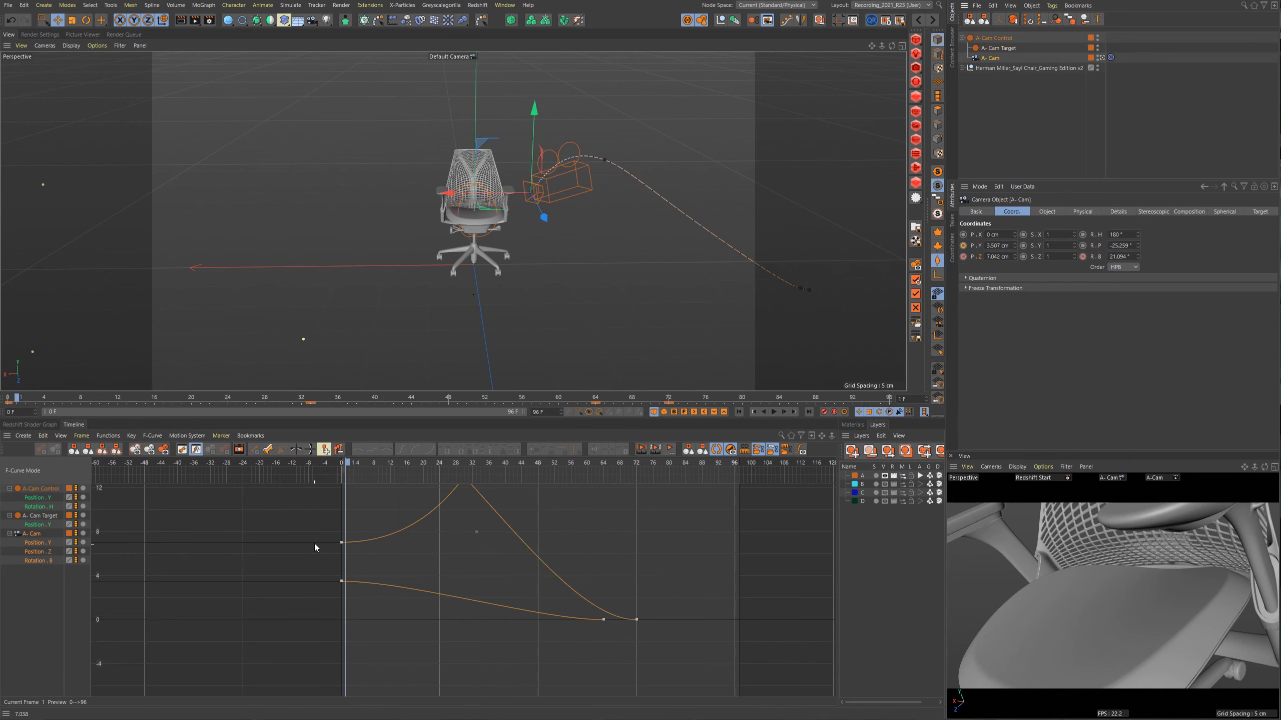
key(h)
alt+right_drag(397, 545, 397, 559)
alt+middle_drag(458, 536, 375, 587)
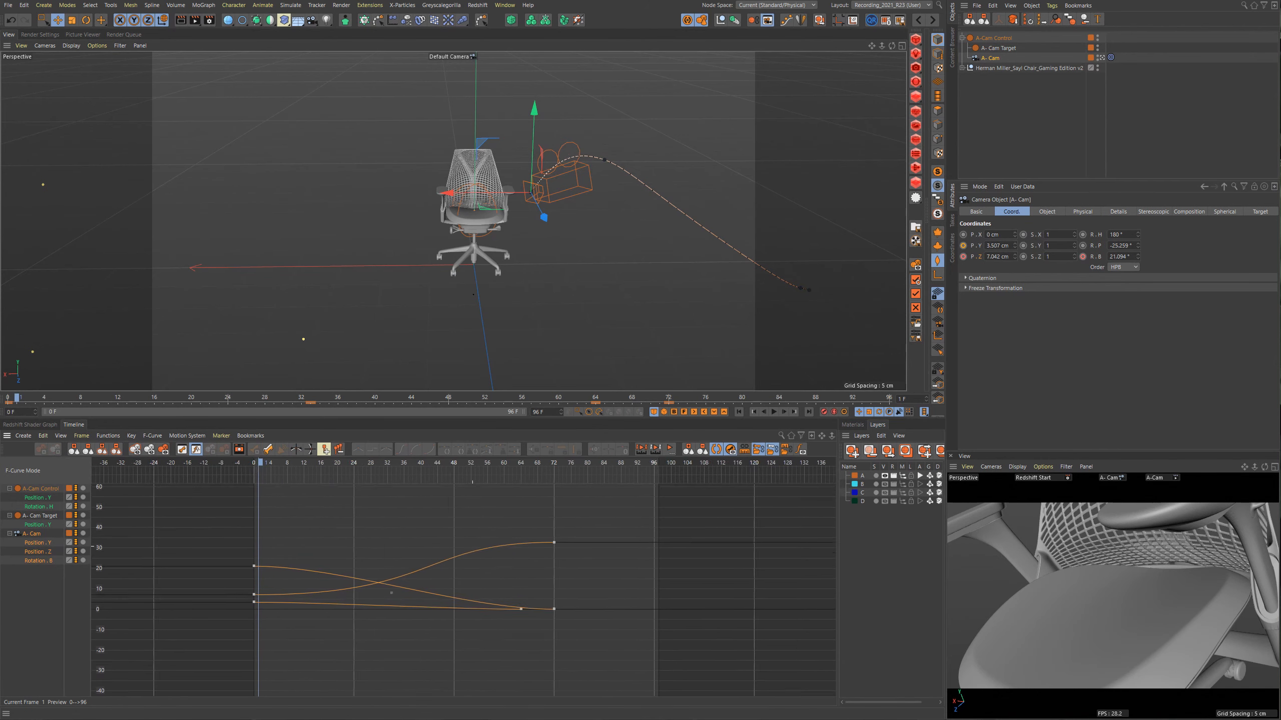
alt+right_drag(458, 535, 458, 554)
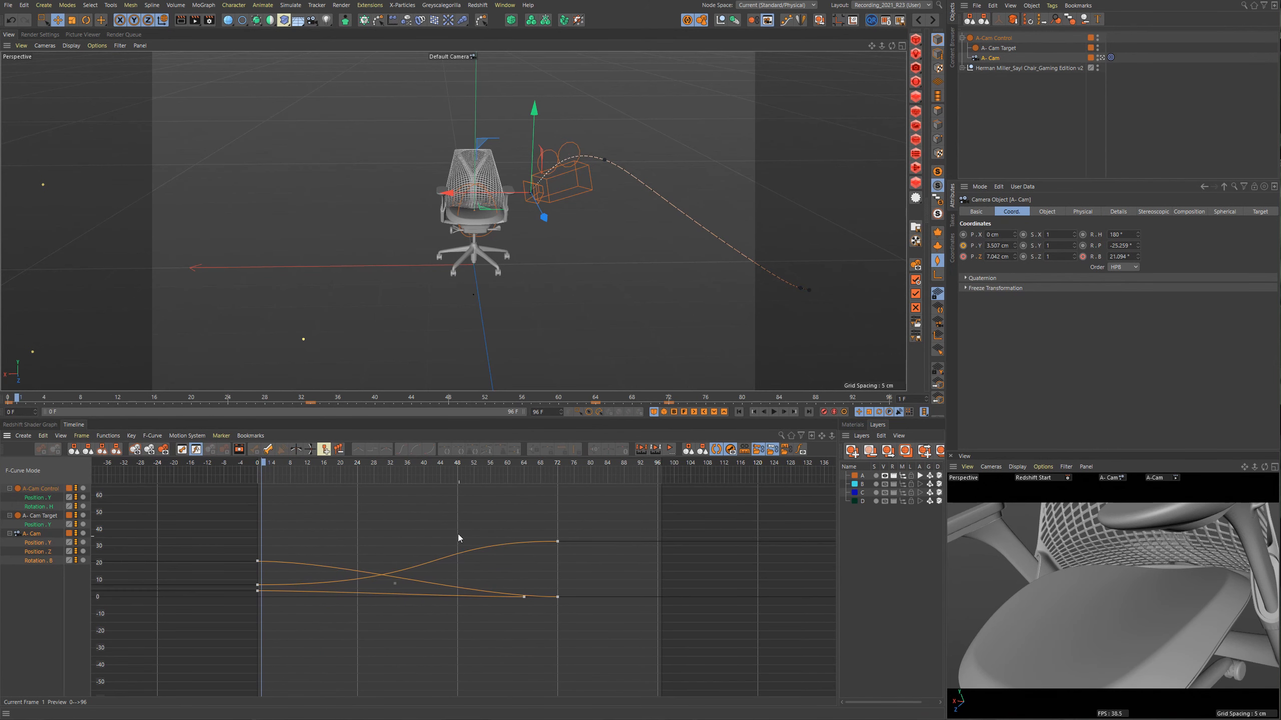
Mute all of A-Cam's keyframes and play the animation with only A-Cam Control and A-Cam Target moving.
click(33, 538)
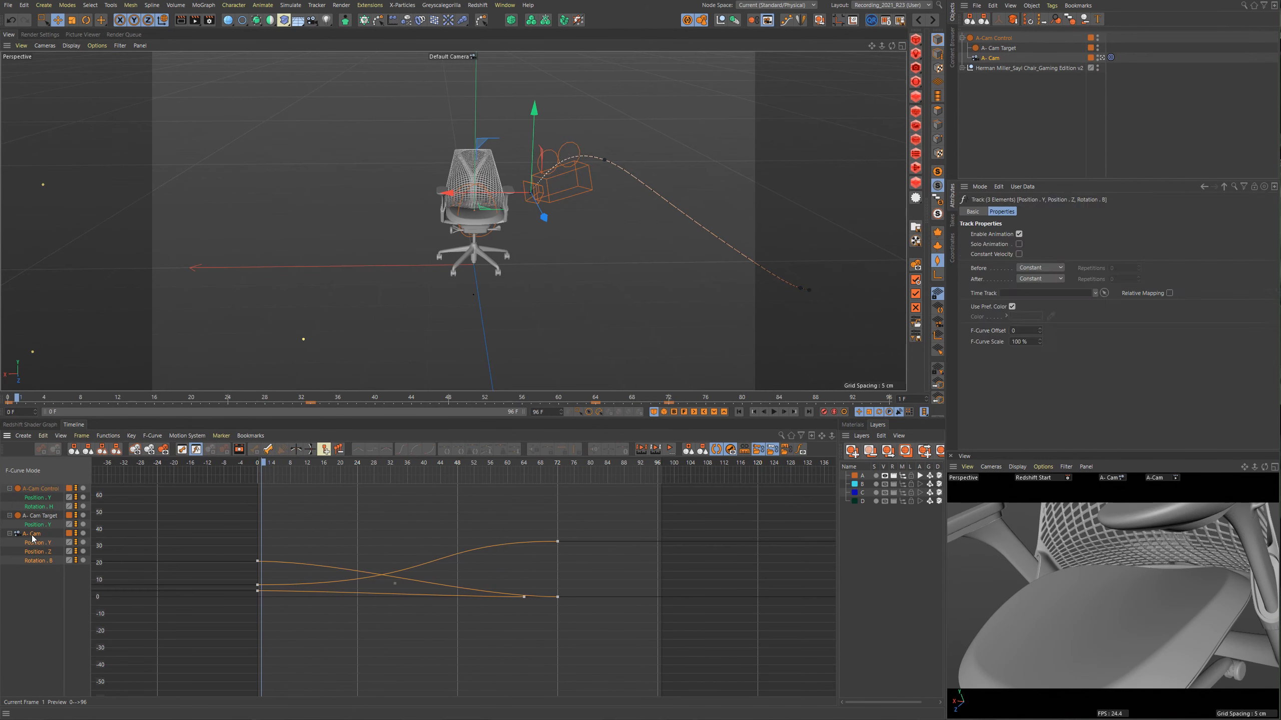
drag(209, 513, 753, 675)
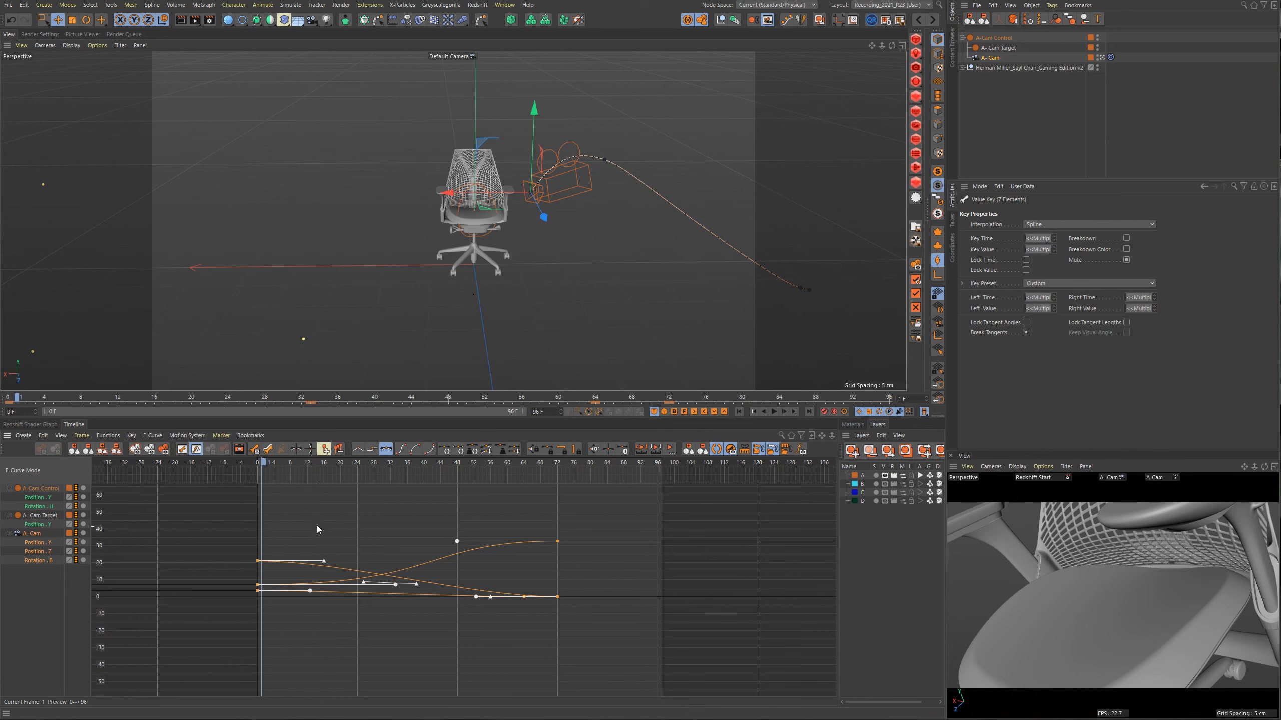
click(254, 449)
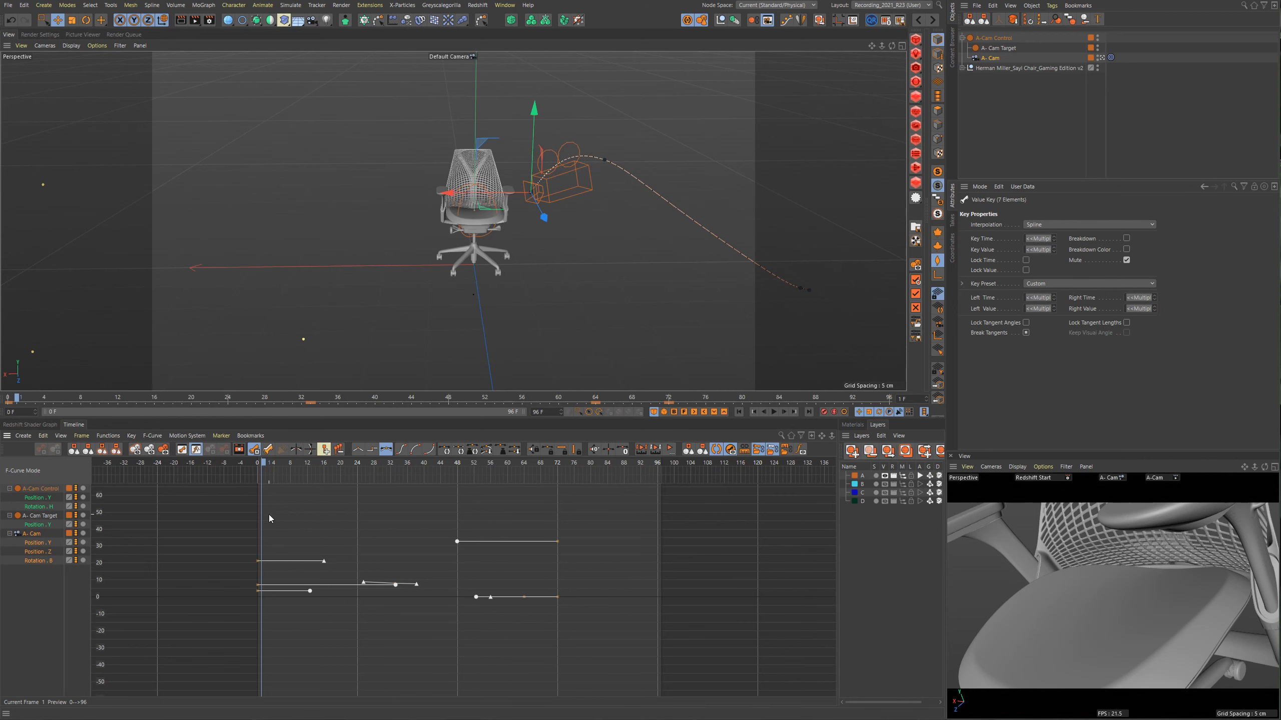
key(F8)
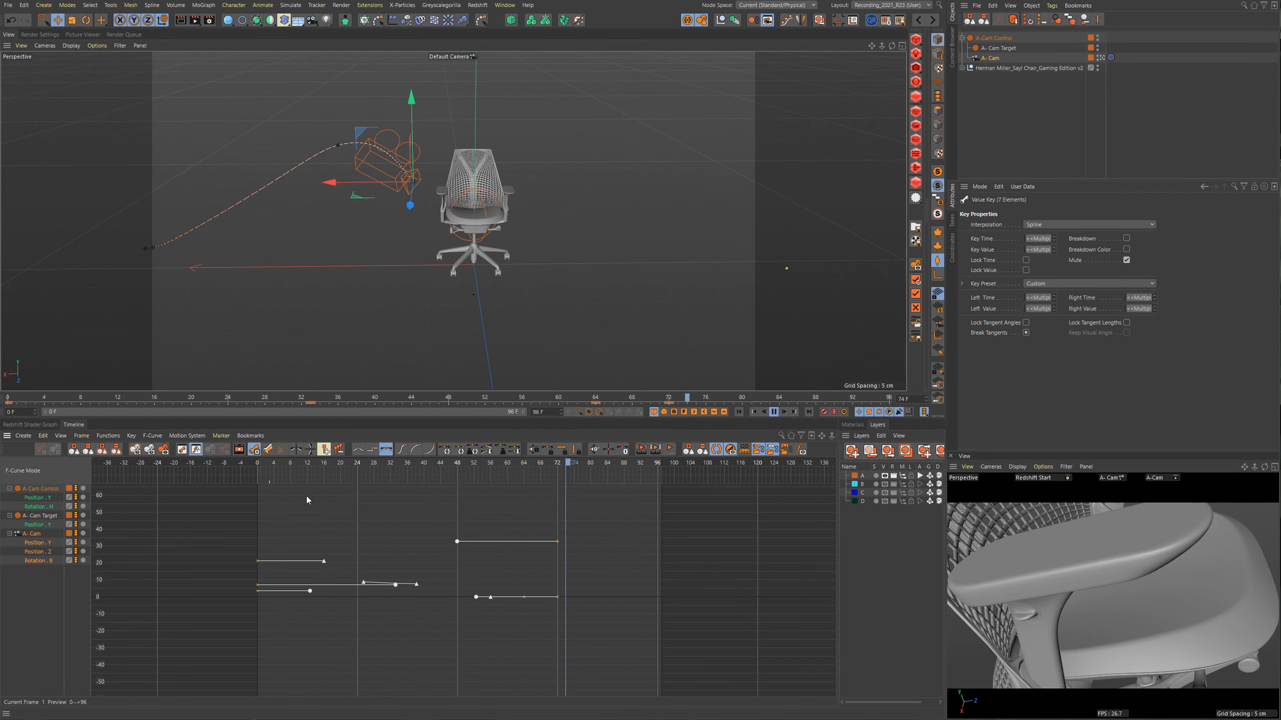
click(998, 39)
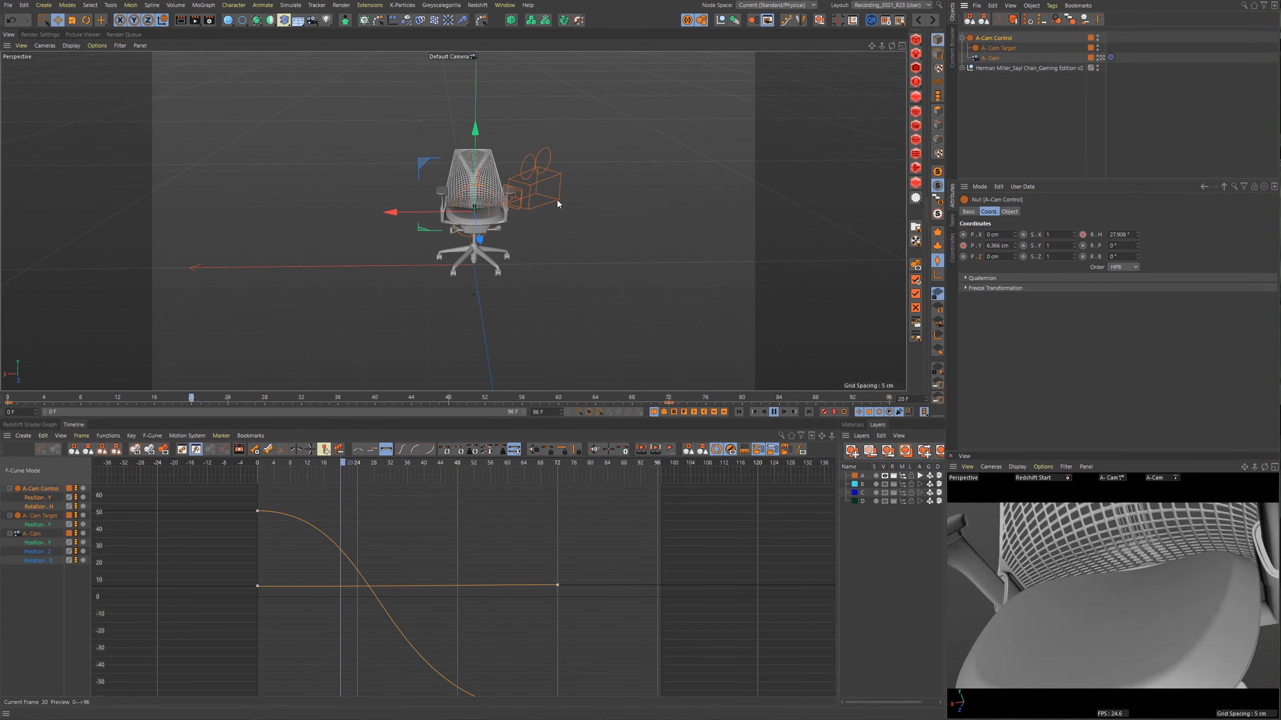
Unmute all of A-Cam's keyframes.
click(27, 535)
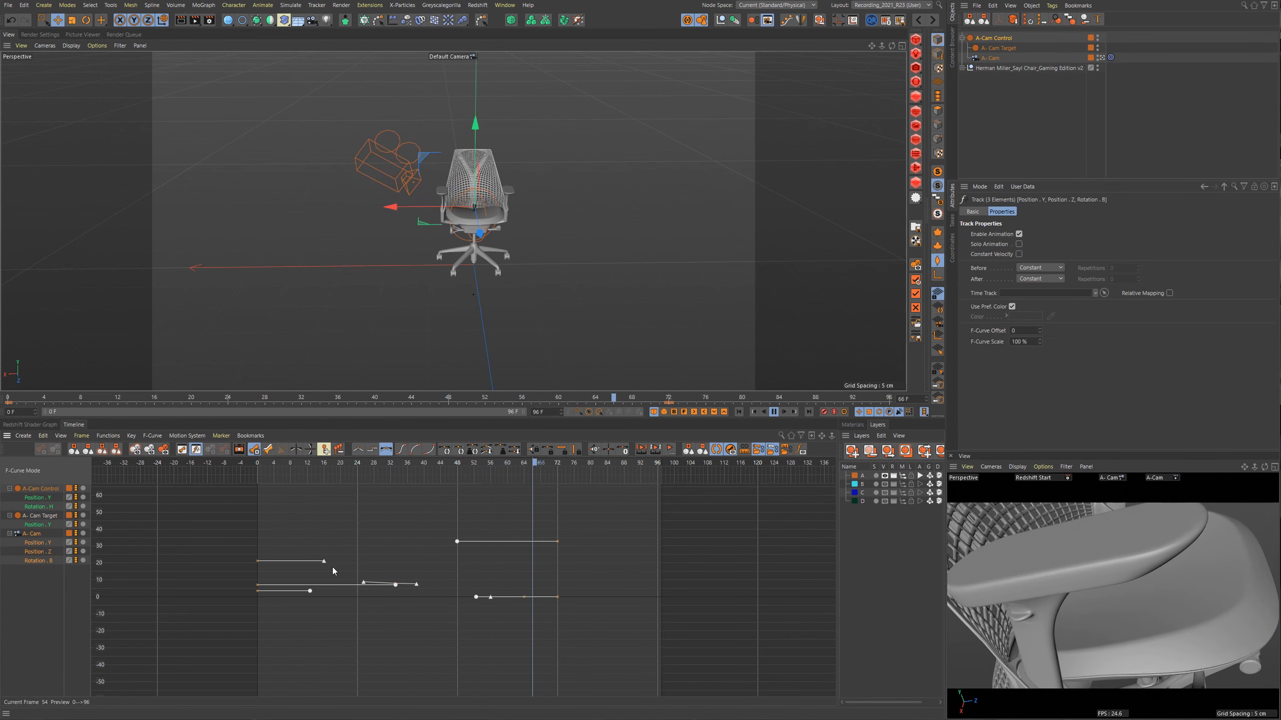
drag(184, 514, 648, 652)
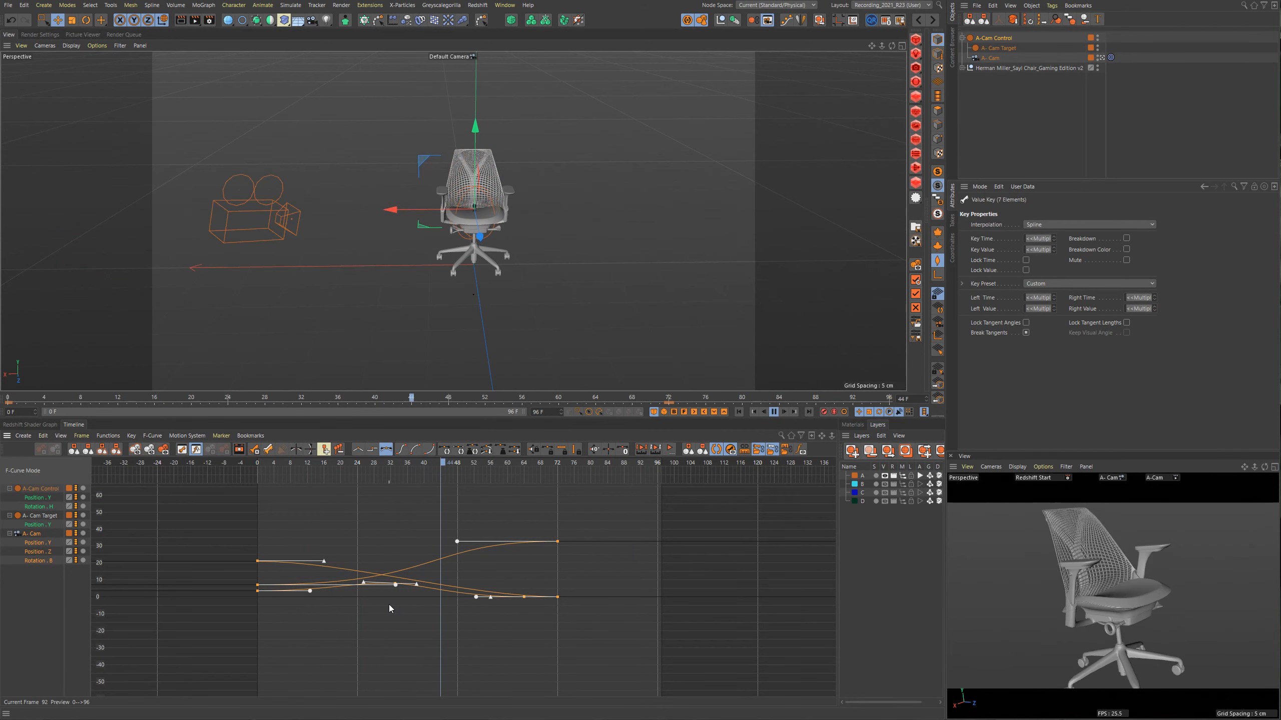
alt+right_drag(389, 605, 382, 601)
alt+middle_drag(382, 601, 399, 632)
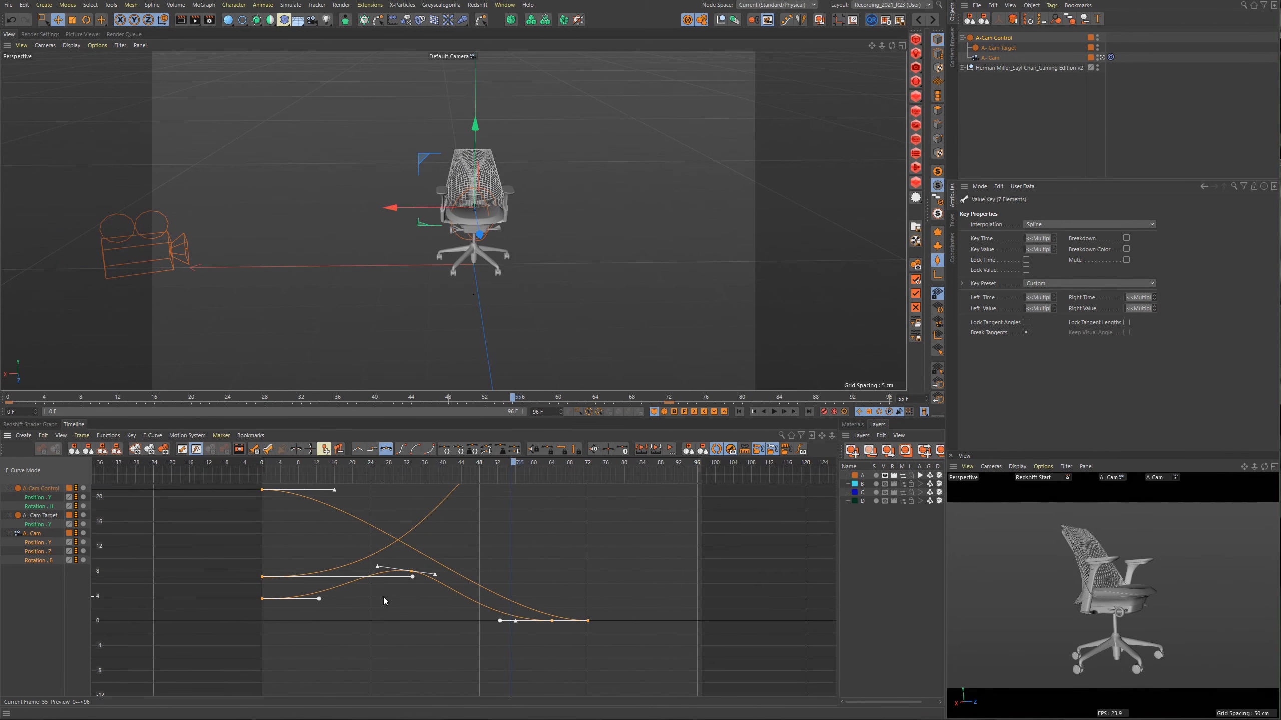
alt+right_drag(383, 597, 384, 596)
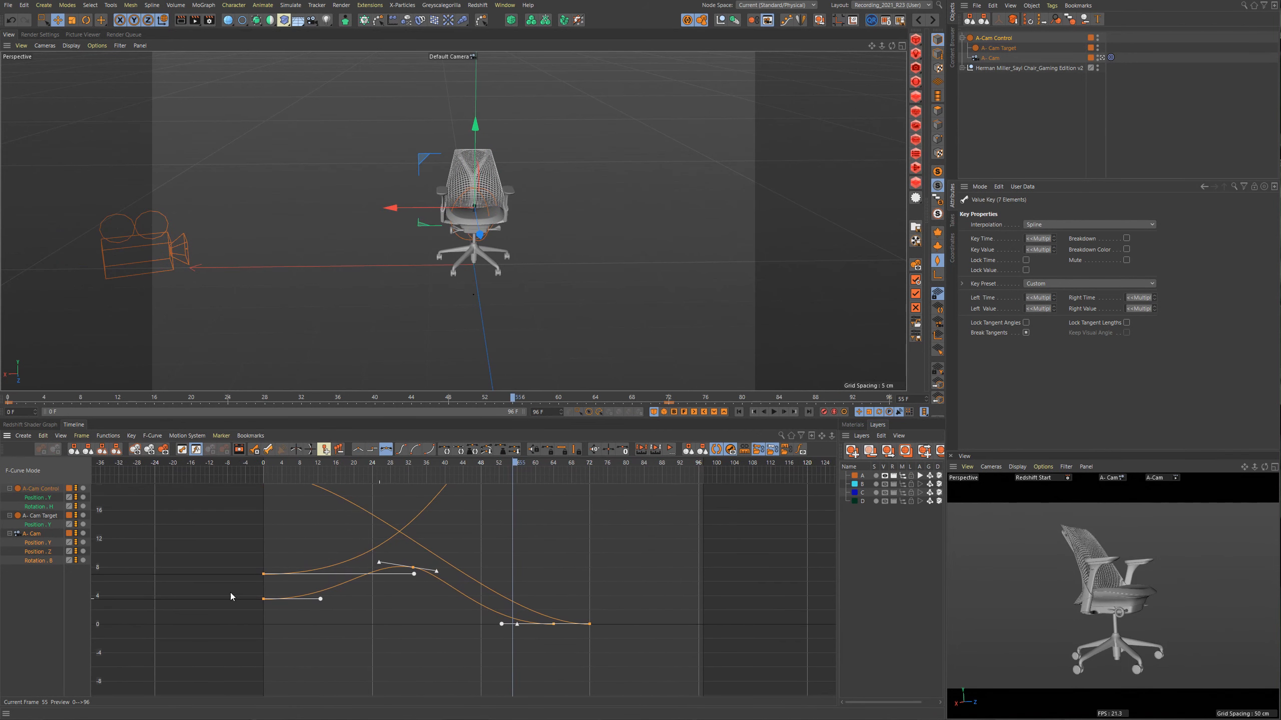
On A-Cam's Position Y curve, test playback with the frame 33 key muted and delete that key.
click(39, 548)
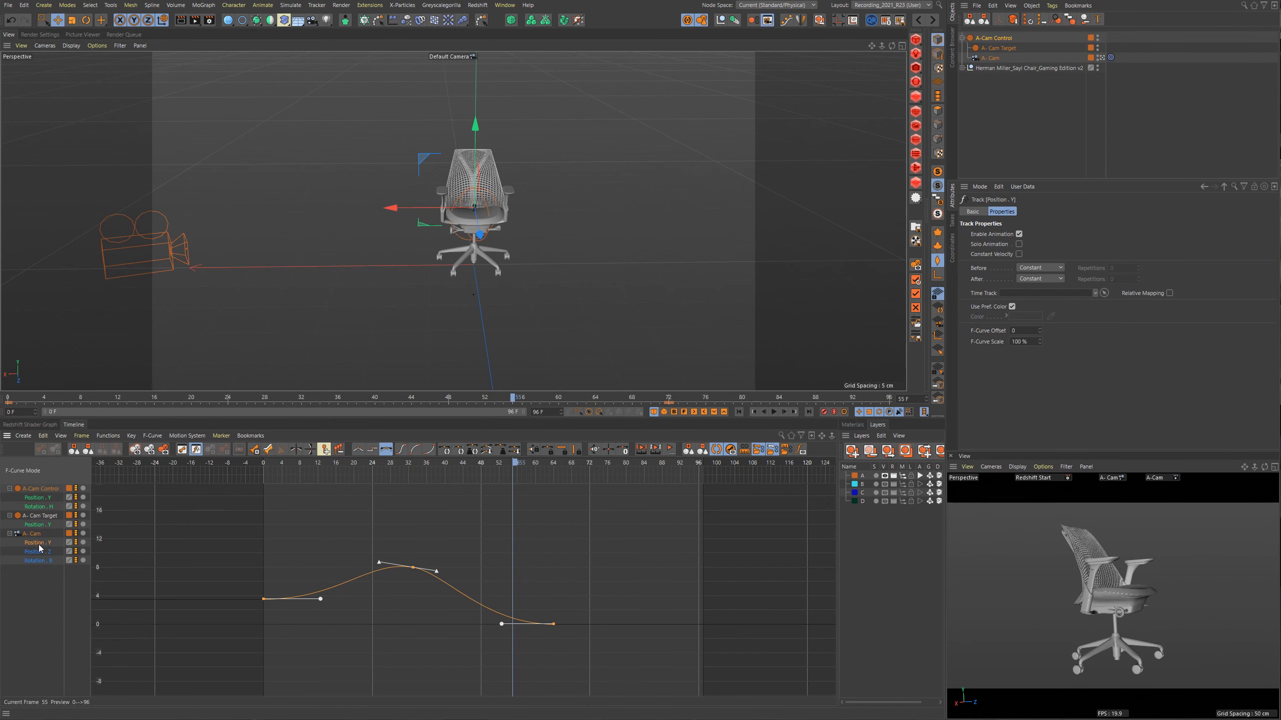
drag(353, 471, 503, 494)
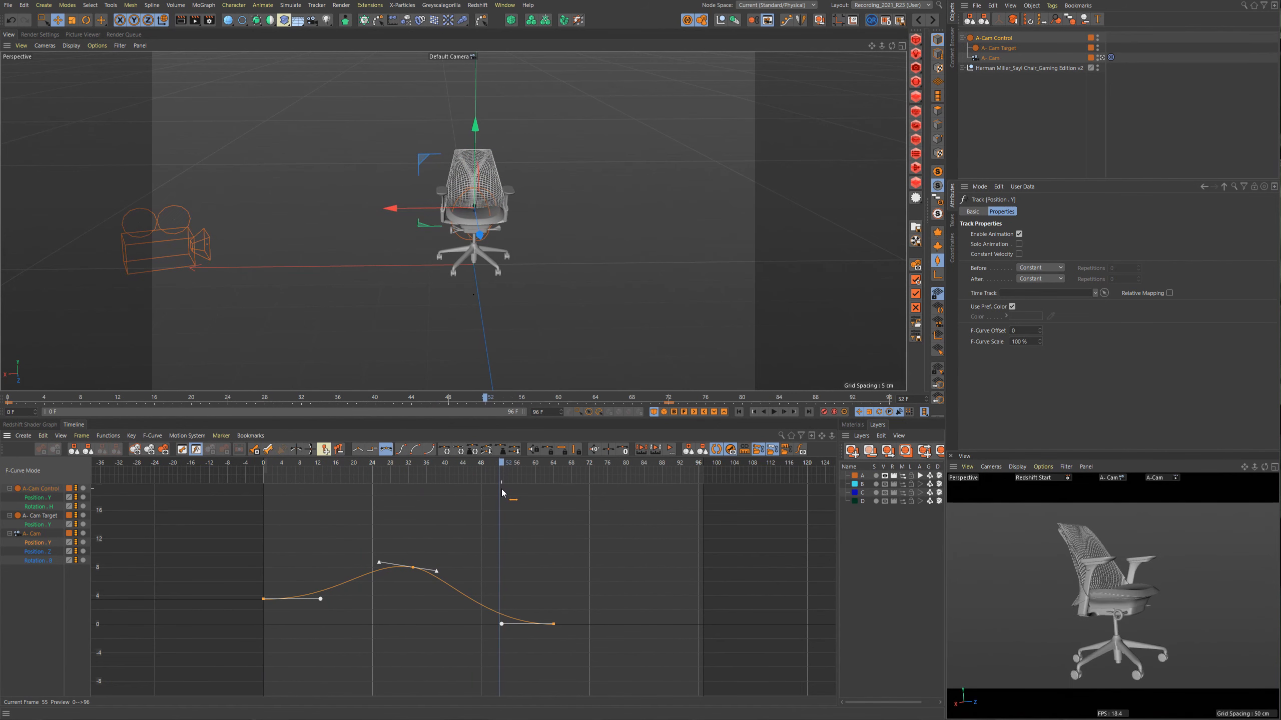
click(413, 567)
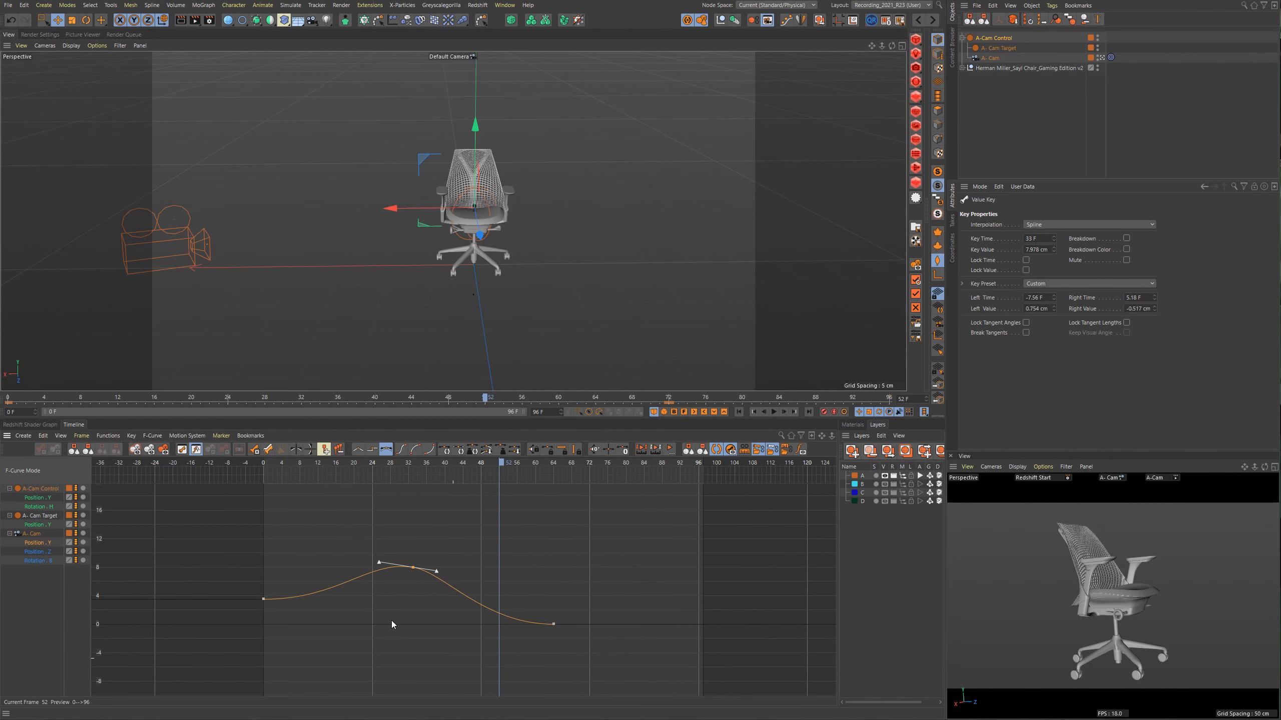
click(254, 449)
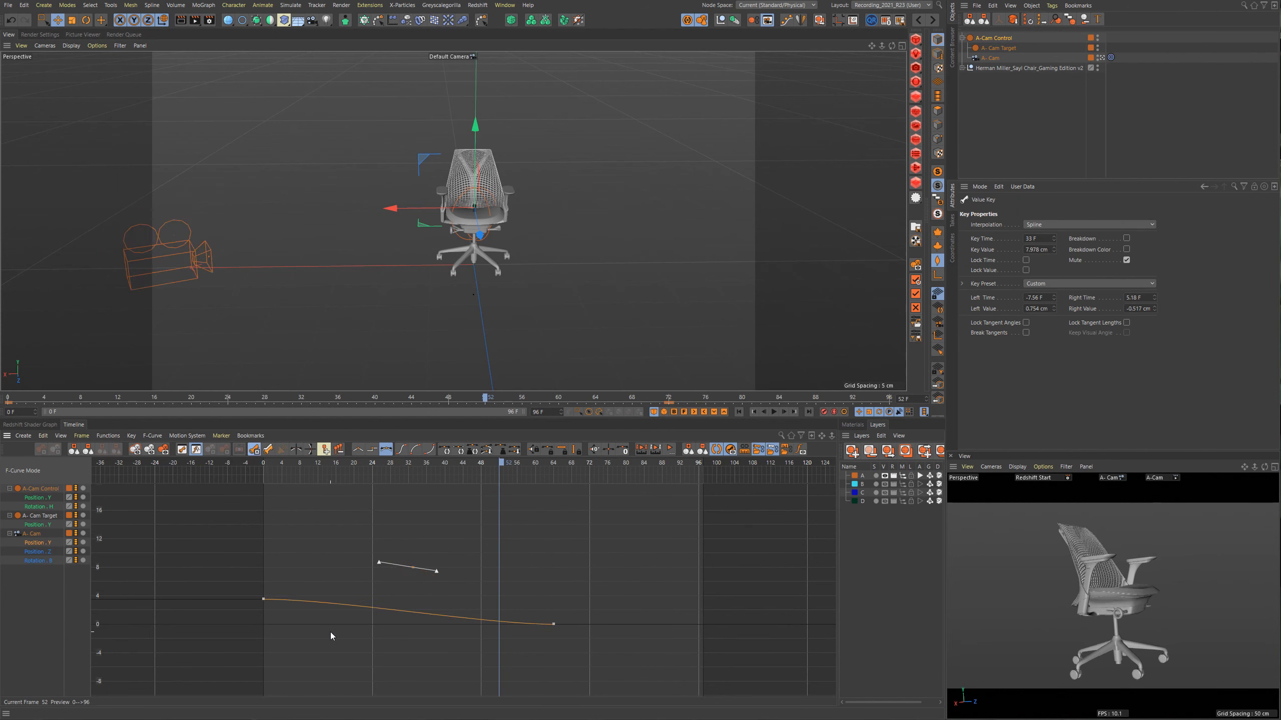
key(shift+f)
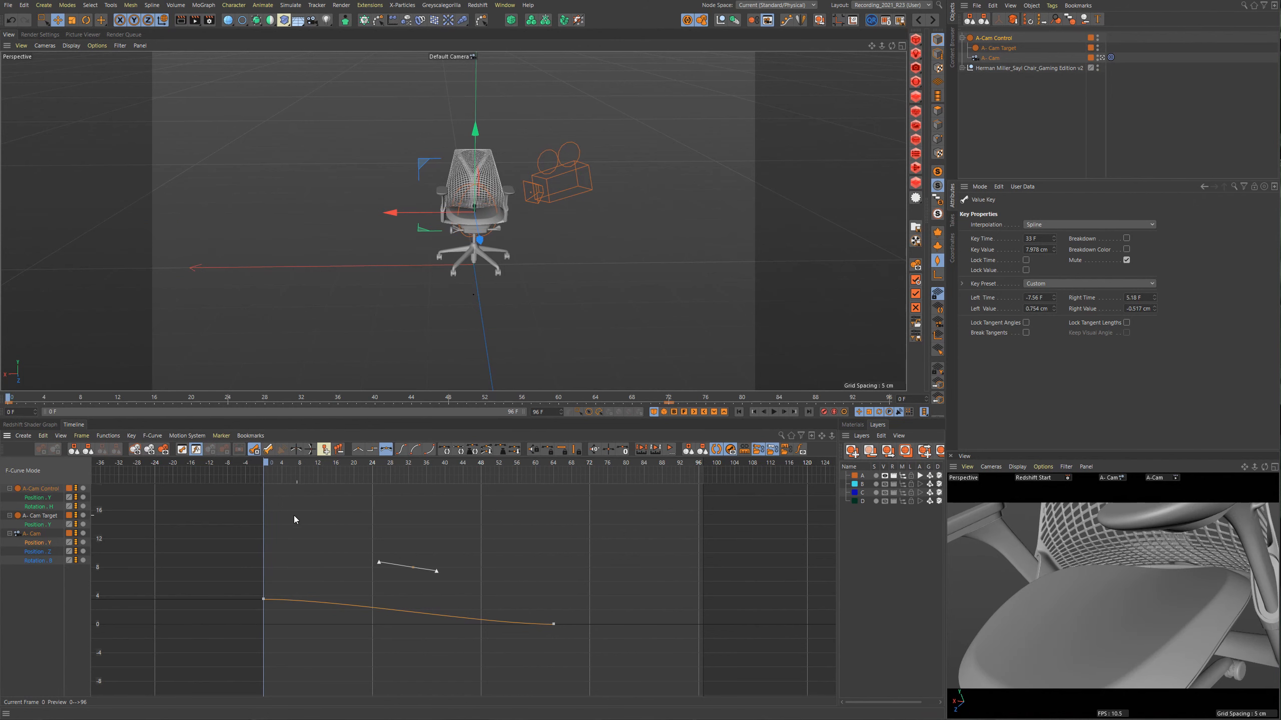
key(F8)
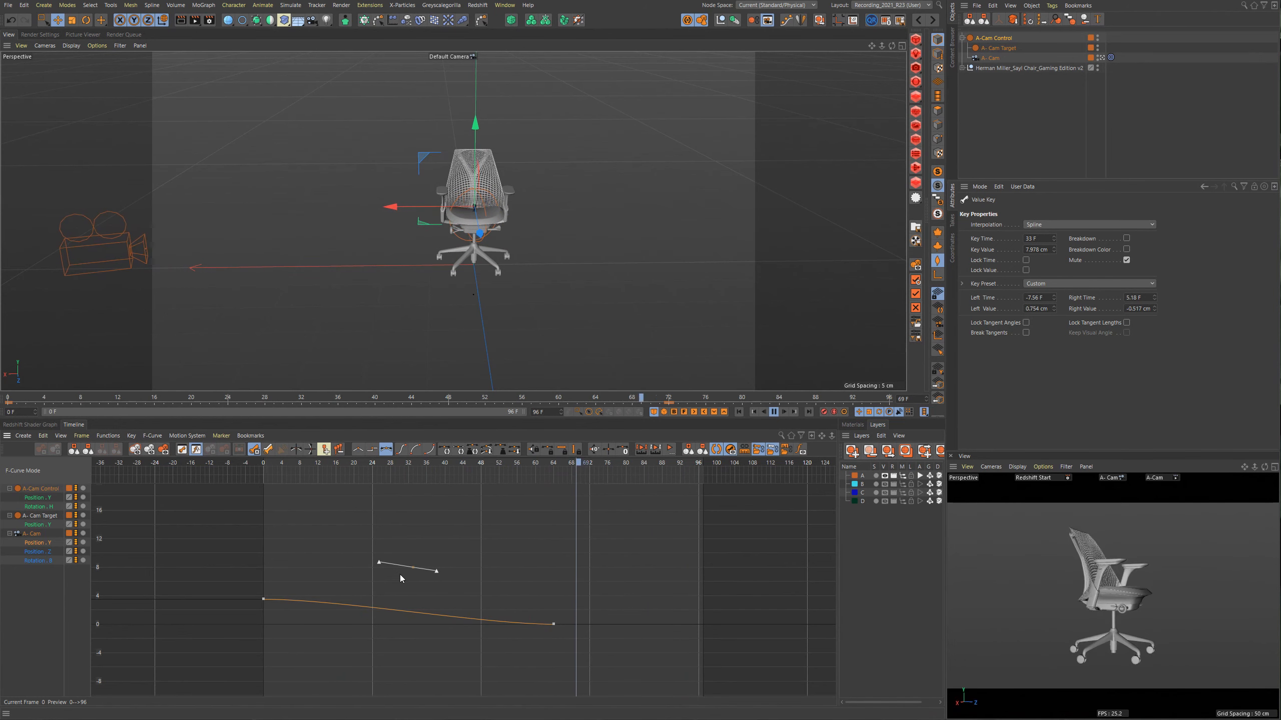
drag(338, 552, 448, 589)
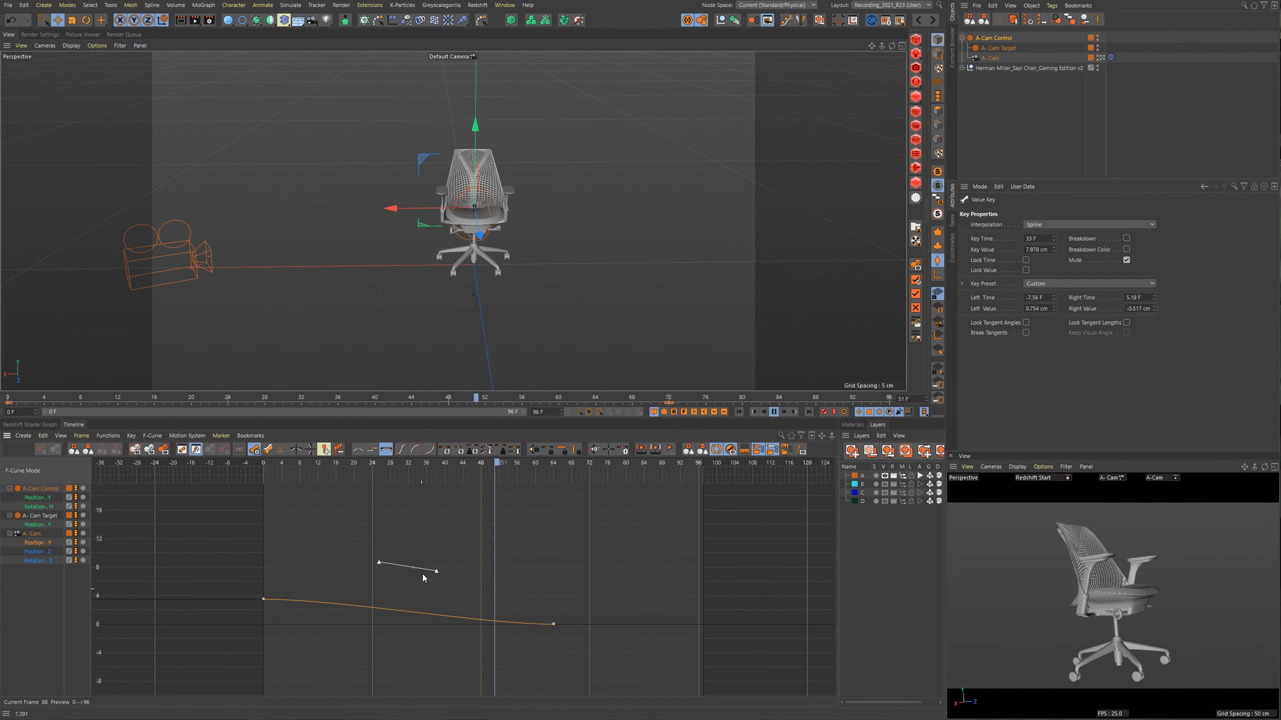
key(Delete)
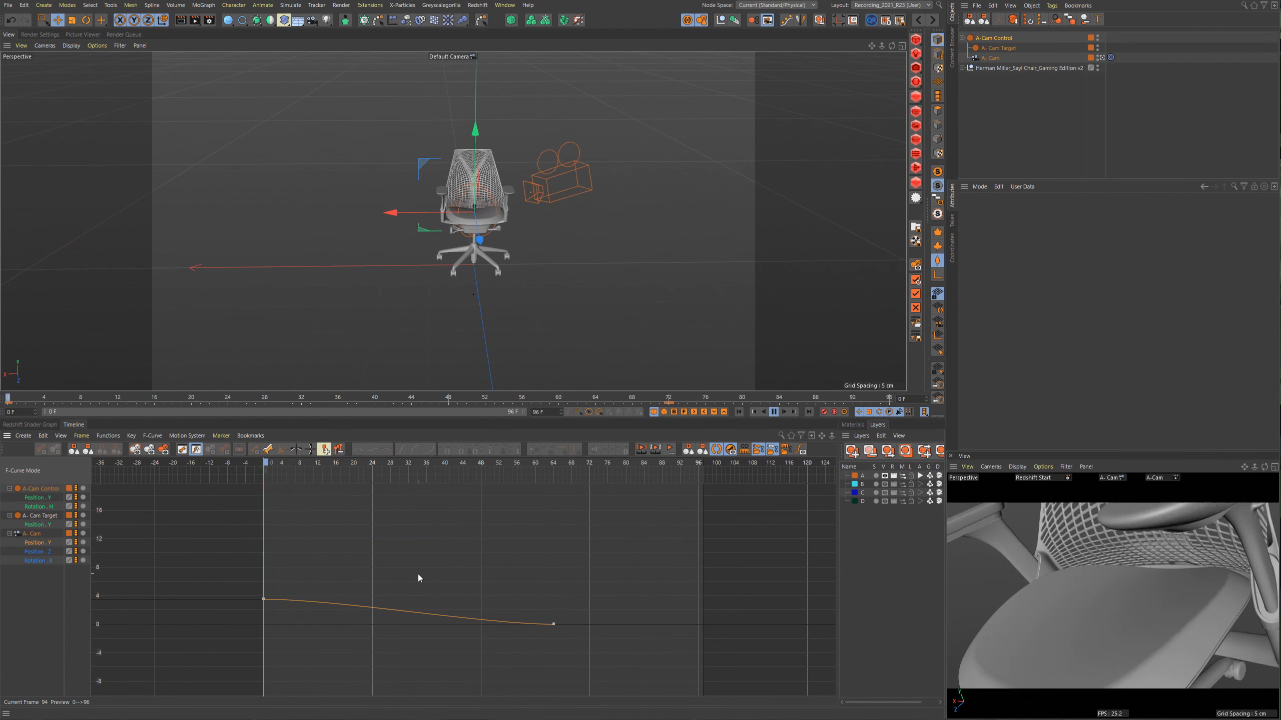
Show only A-Cam Control's Position Y and Rotation H F-curves, fitted to the timeline view.
click(995, 41)
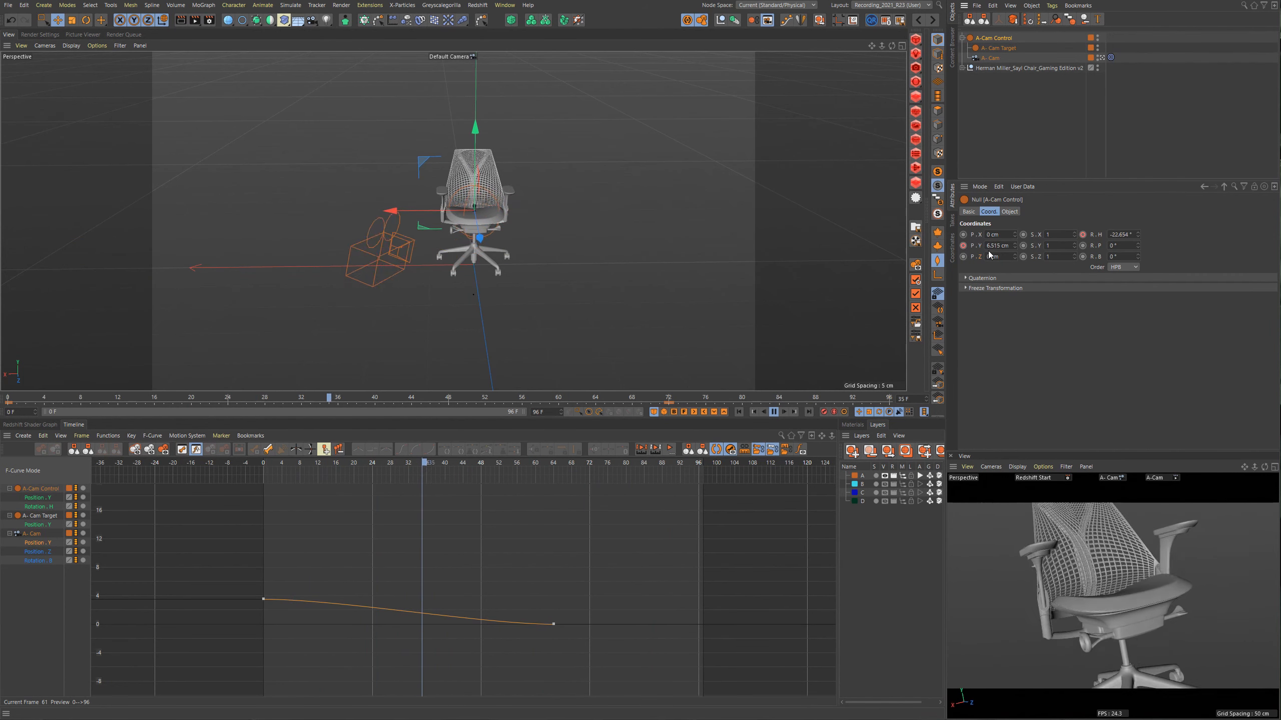
click(43, 492)
shift+click(39, 561)
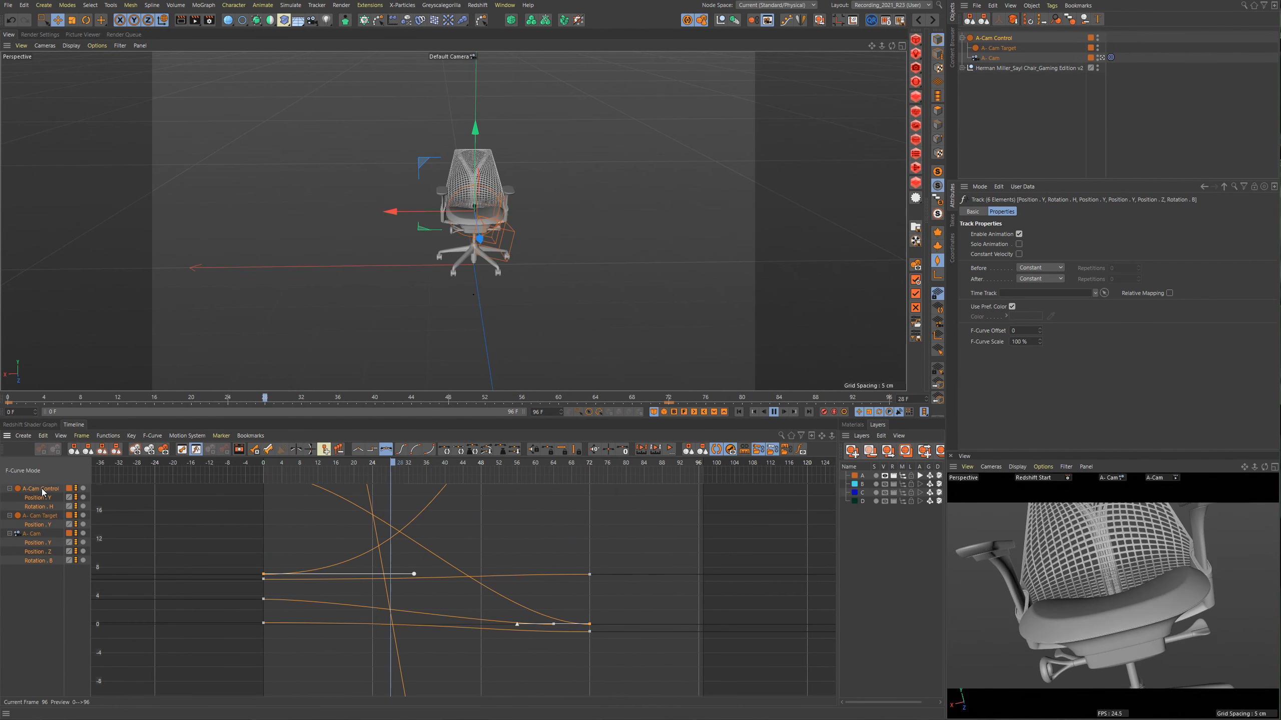
click(40, 513)
click(42, 498)
shift+click(43, 506)
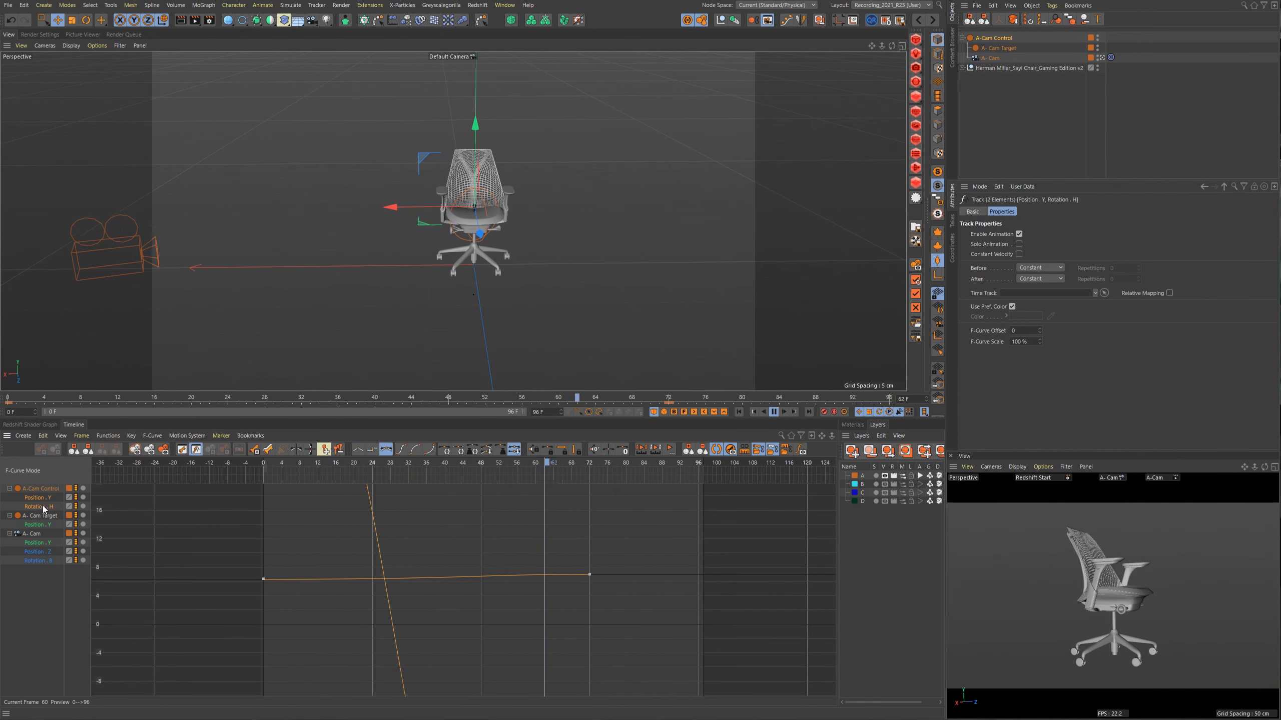
key(h)
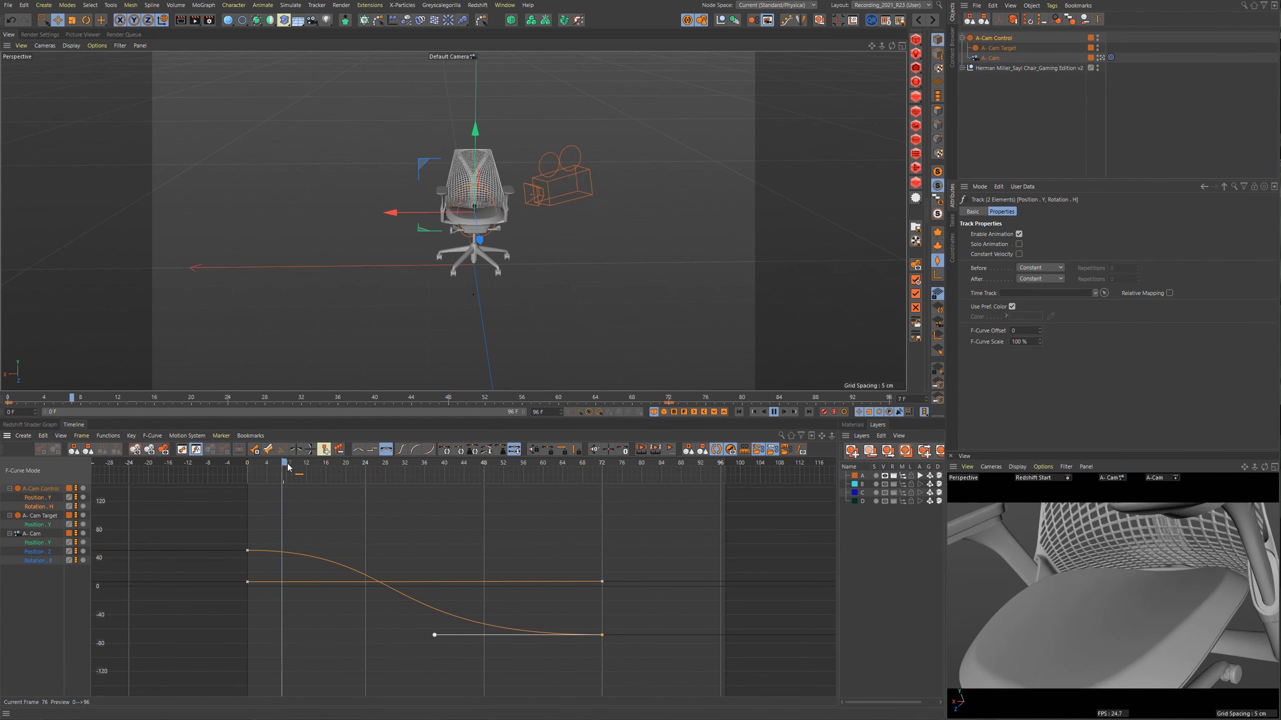
Review the camera move between frames 0 and 72, and set the timeline to frame 33.
drag(299, 468, 248, 465)
key(F8)
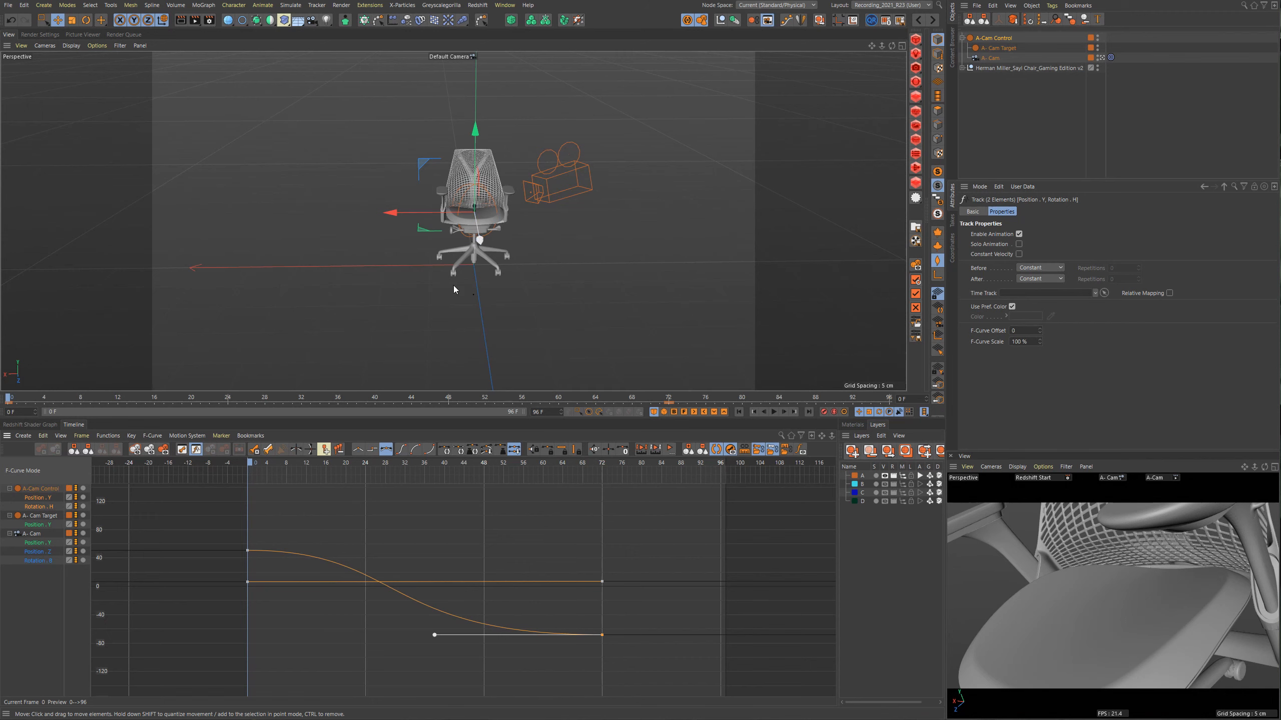
drag(256, 465, 575, 477)
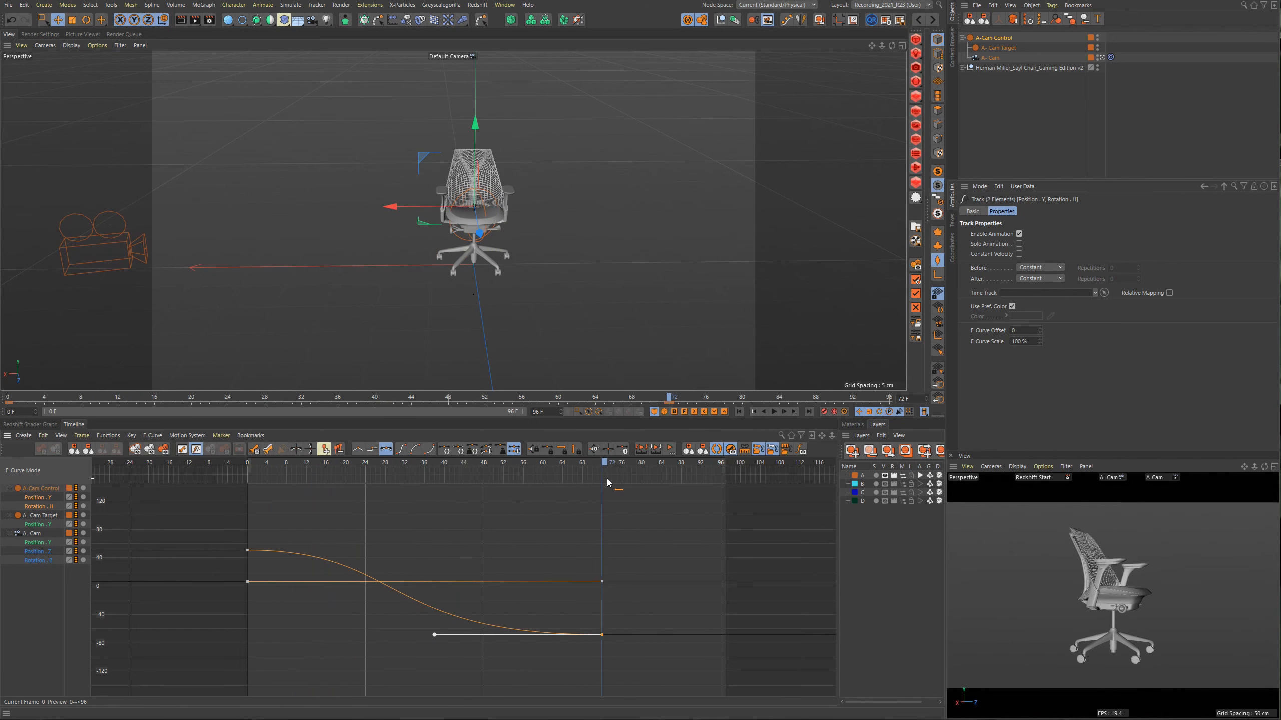
drag(378, 482, 409, 482)
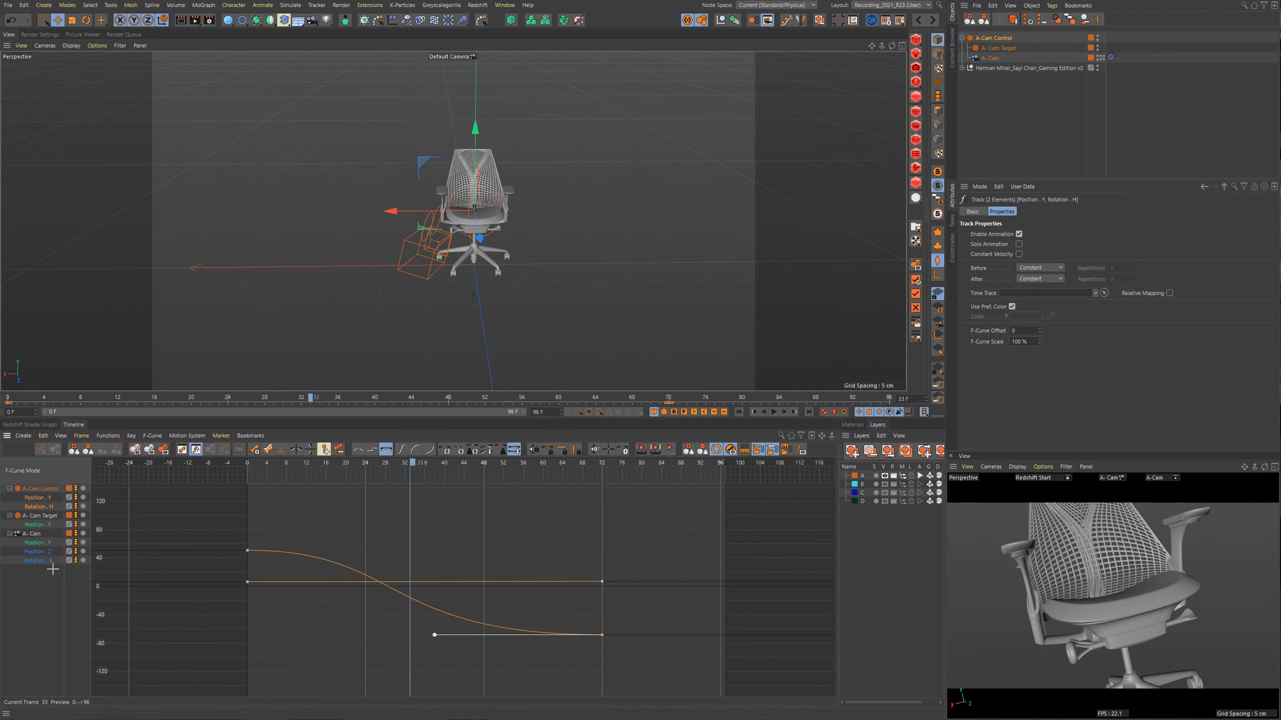
Display the F-curves of all A-Cam Control, A-Cam Target and A-Cam tracks together, fitted to the timeline view.
drag(58, 596, 14, 469)
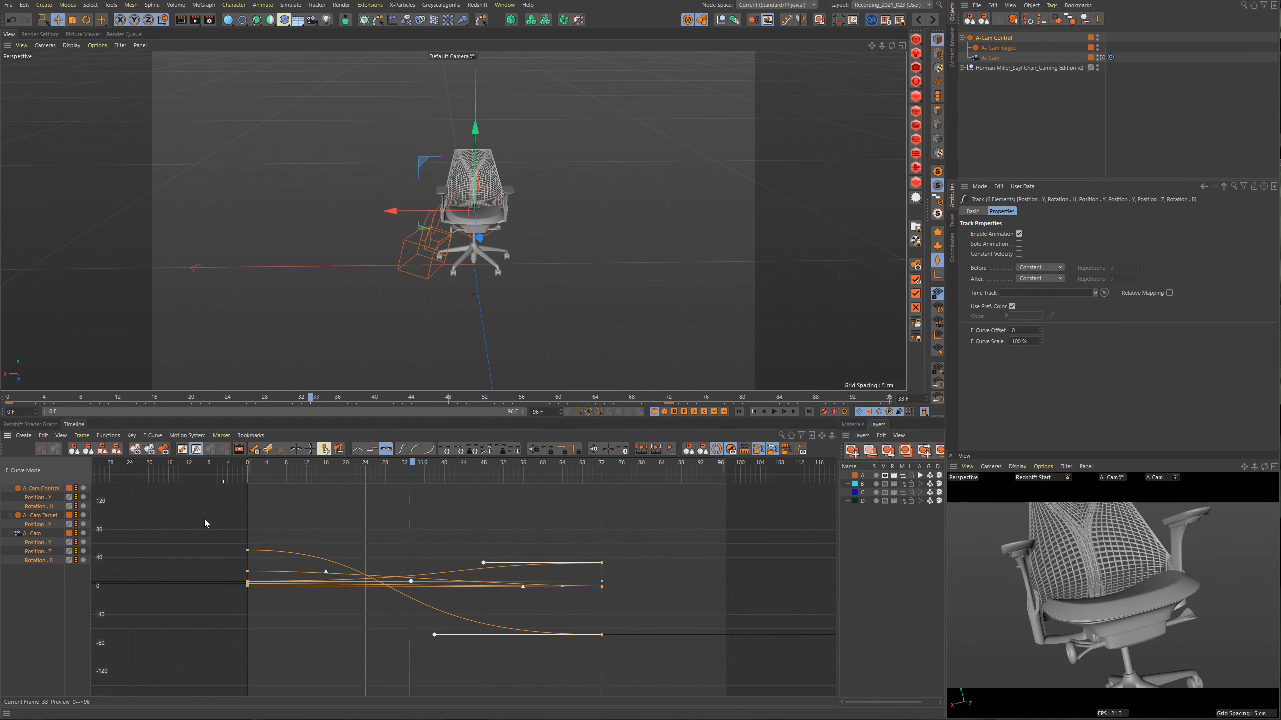
drag(204, 520, 680, 680)
key(h)
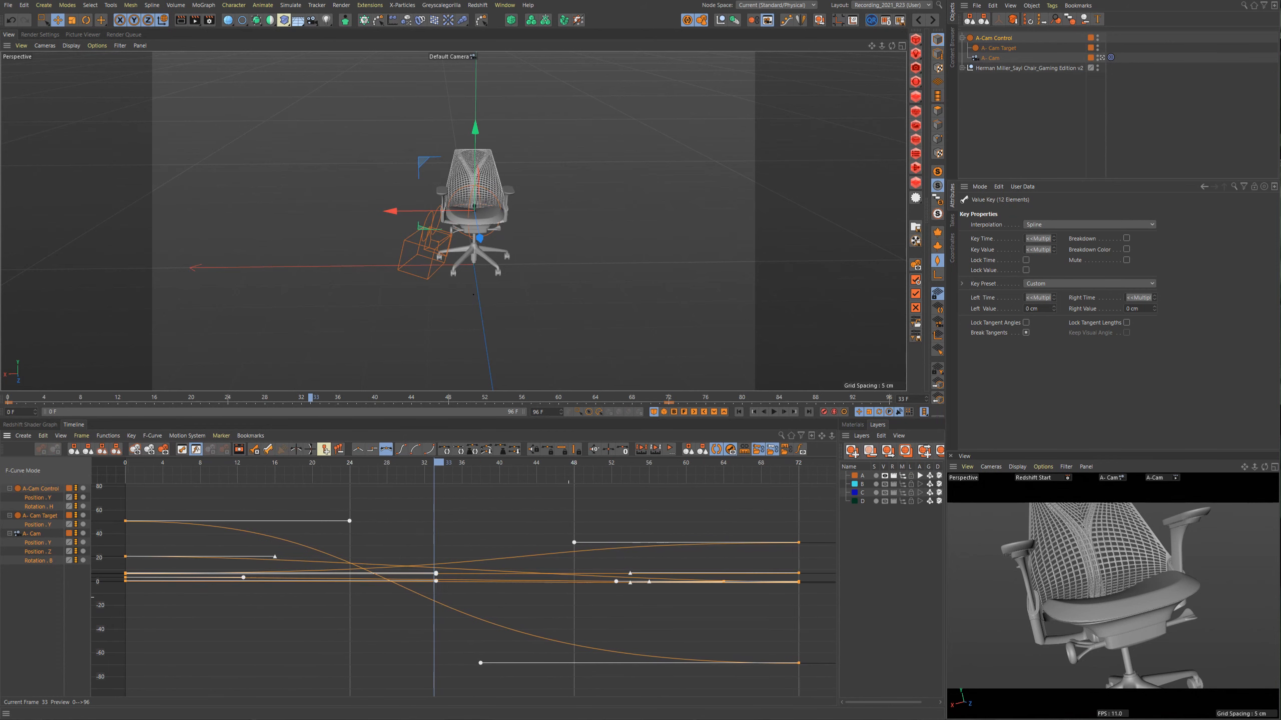
click(565, 624)
alt+right_drag(409, 533, 395, 557)
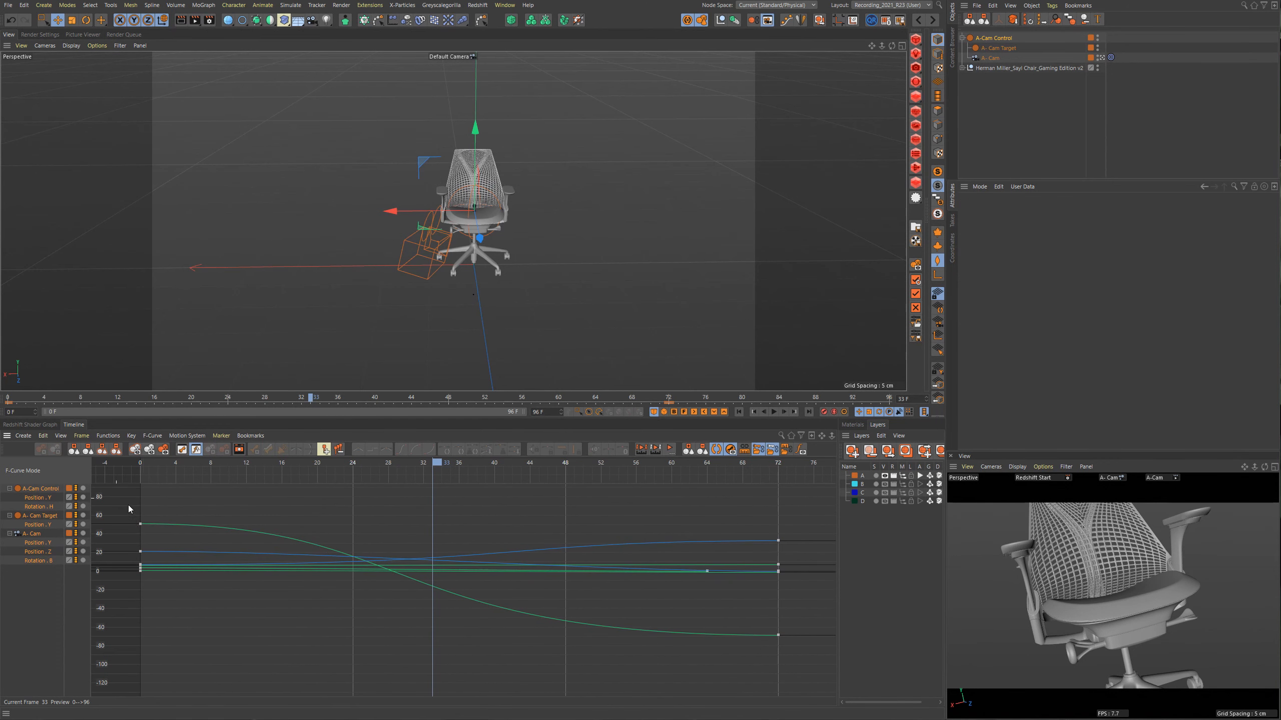
Select the ending keyframes of all the rig's tracks and play the animation from frame 0.
drag(663, 503, 827, 668)
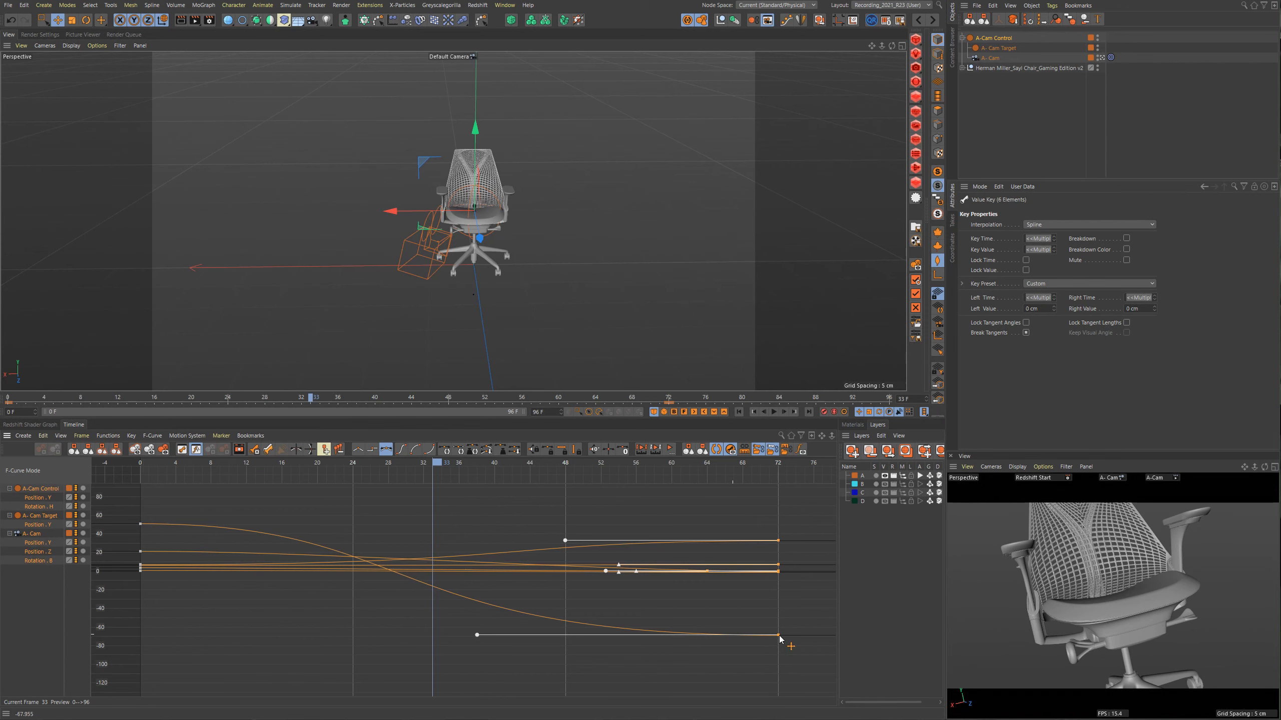
key(shift+f)
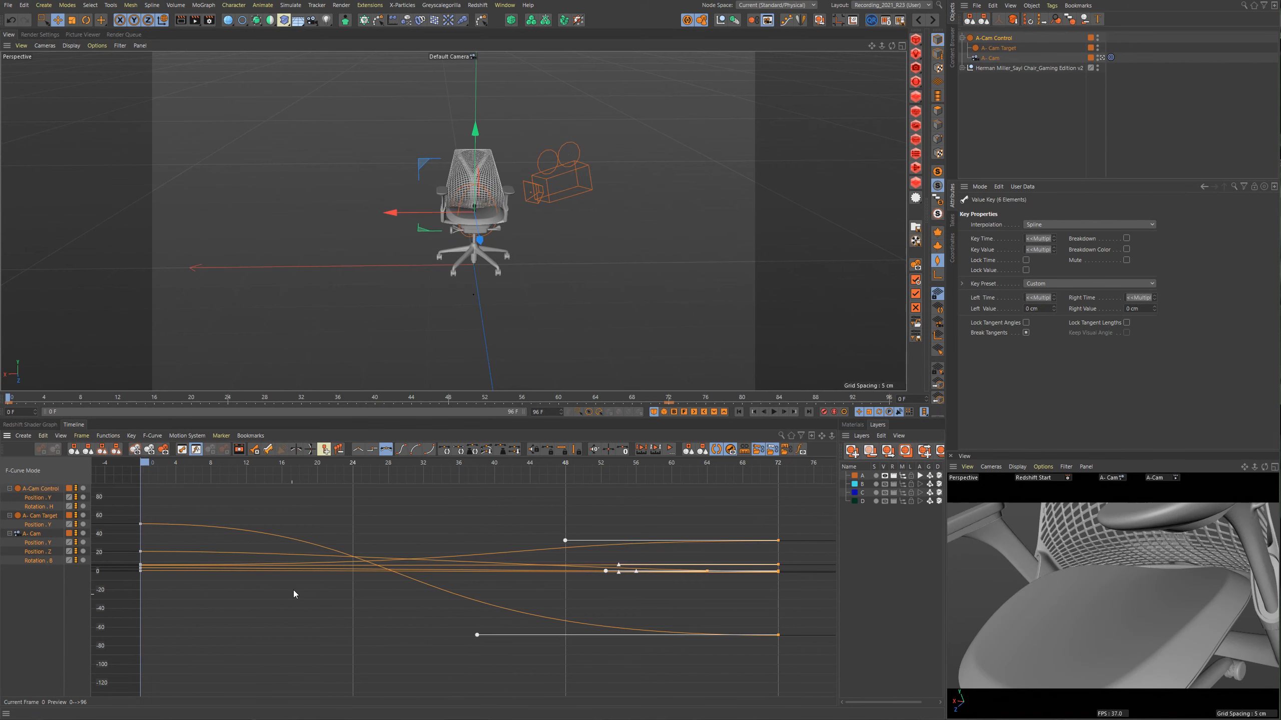
key(F8)
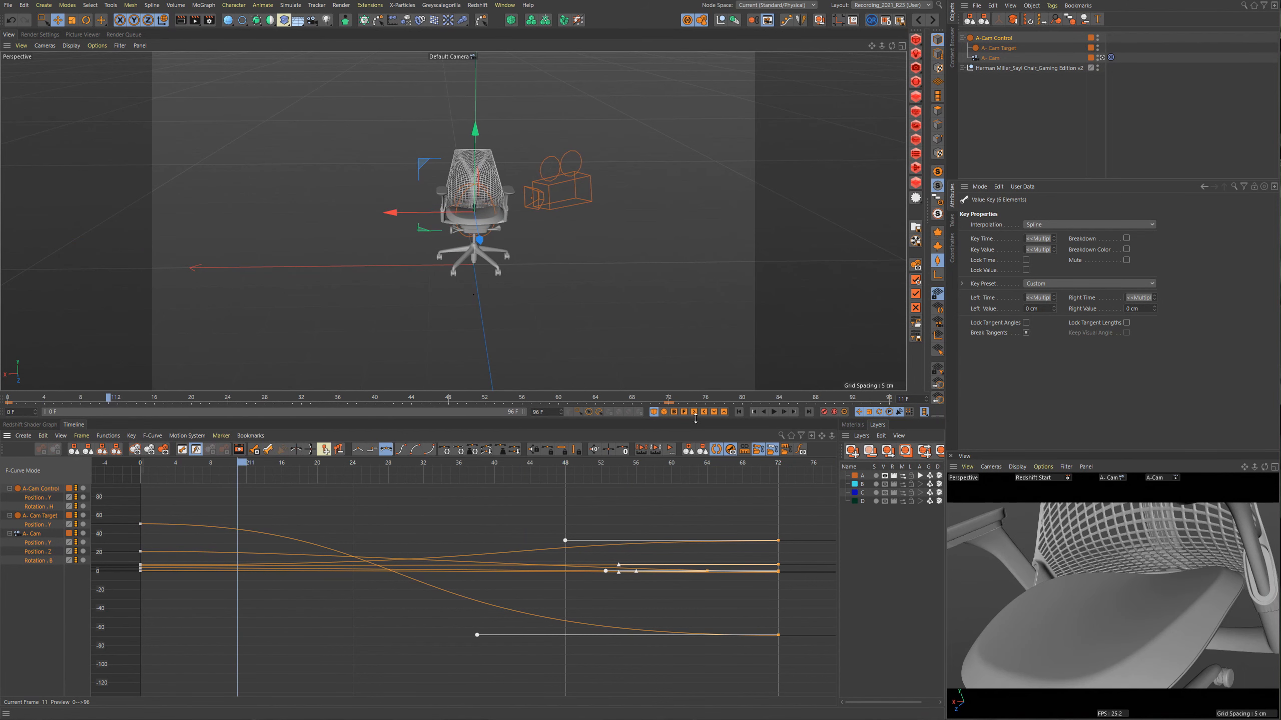
Select A-Cam Control and switch the active take from A-Cam to B-Cam.
click(995, 38)
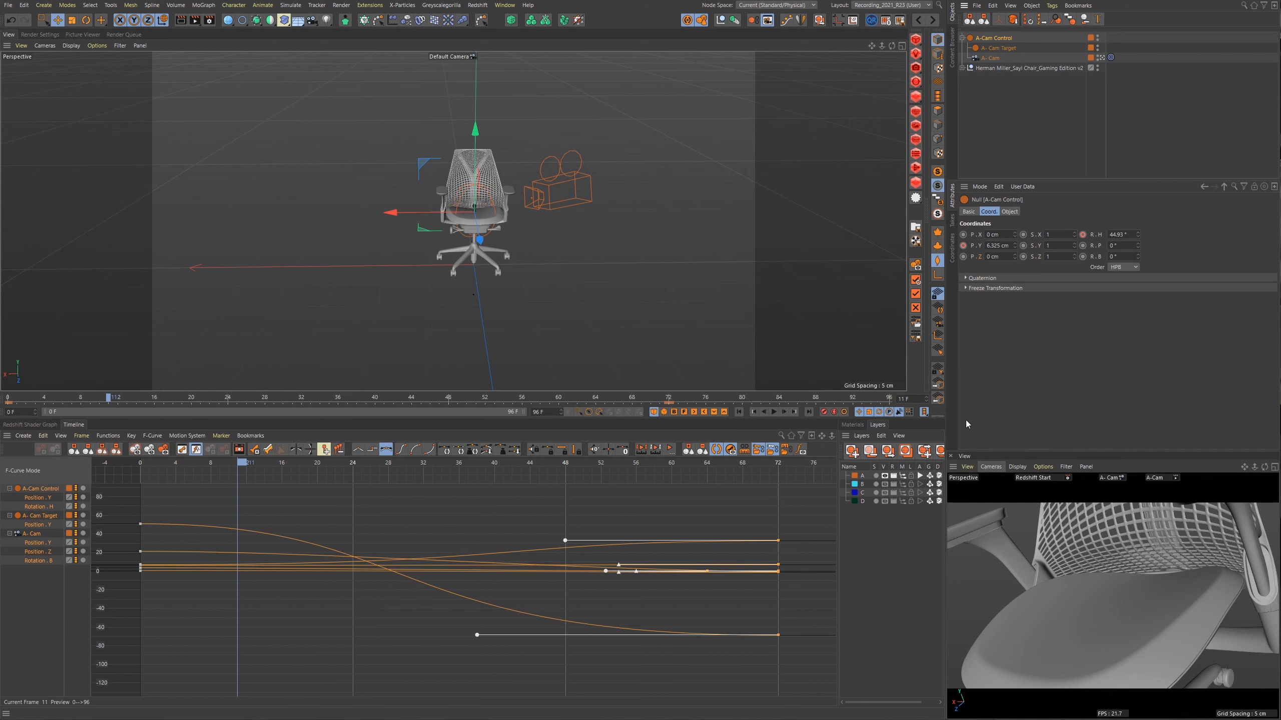
click(1168, 480)
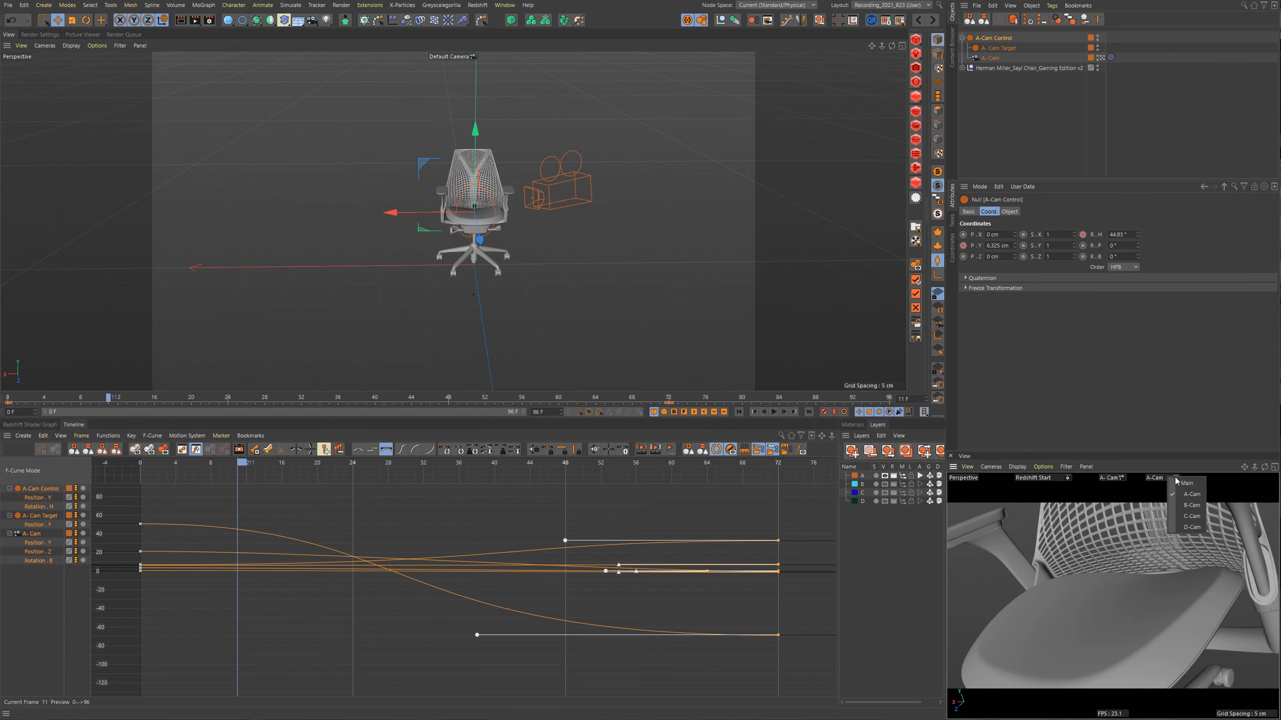
click(1187, 507)
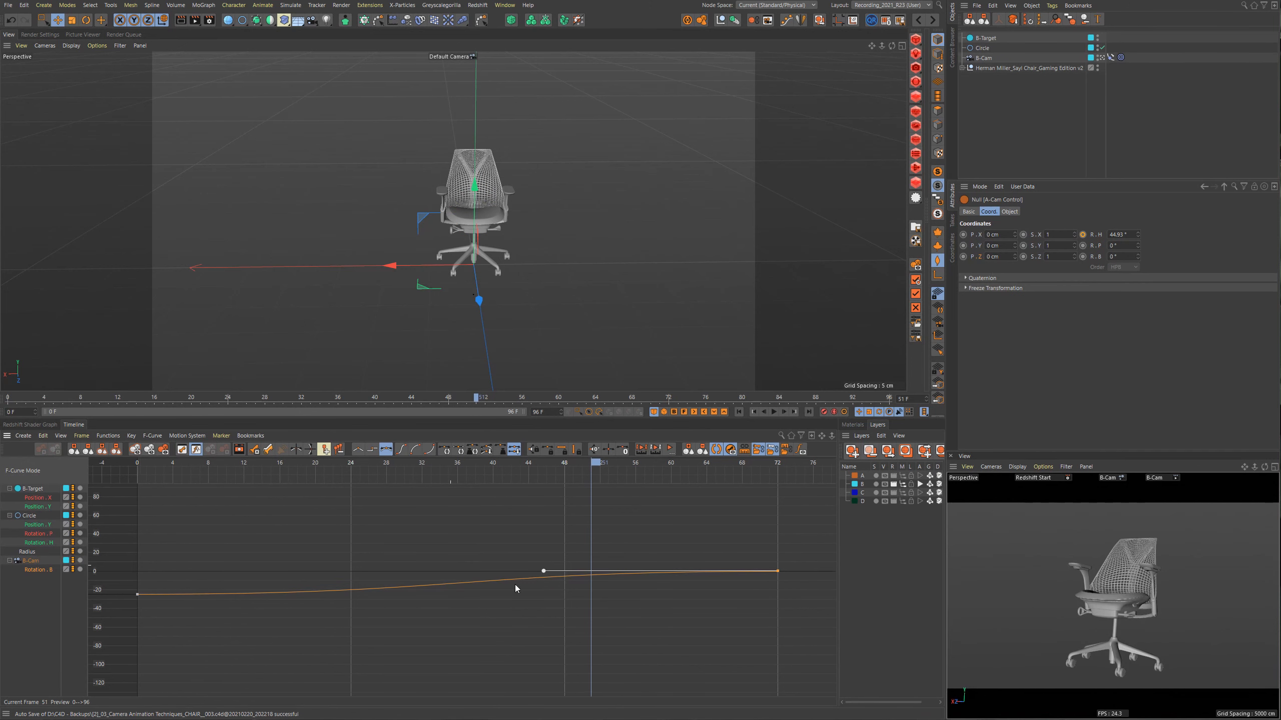
Show the B layer's objects in the perspective view and set the project's level of detail to High.
scroll(478, 255, down, 5)
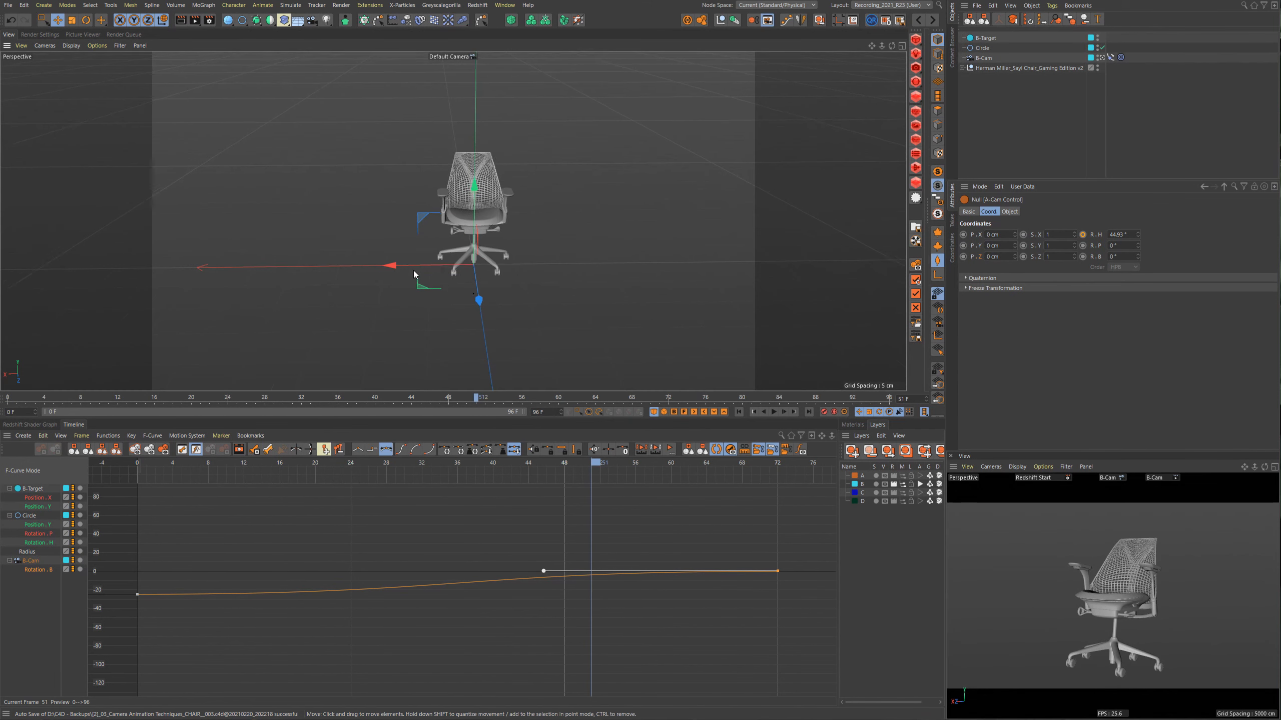
click(884, 484)
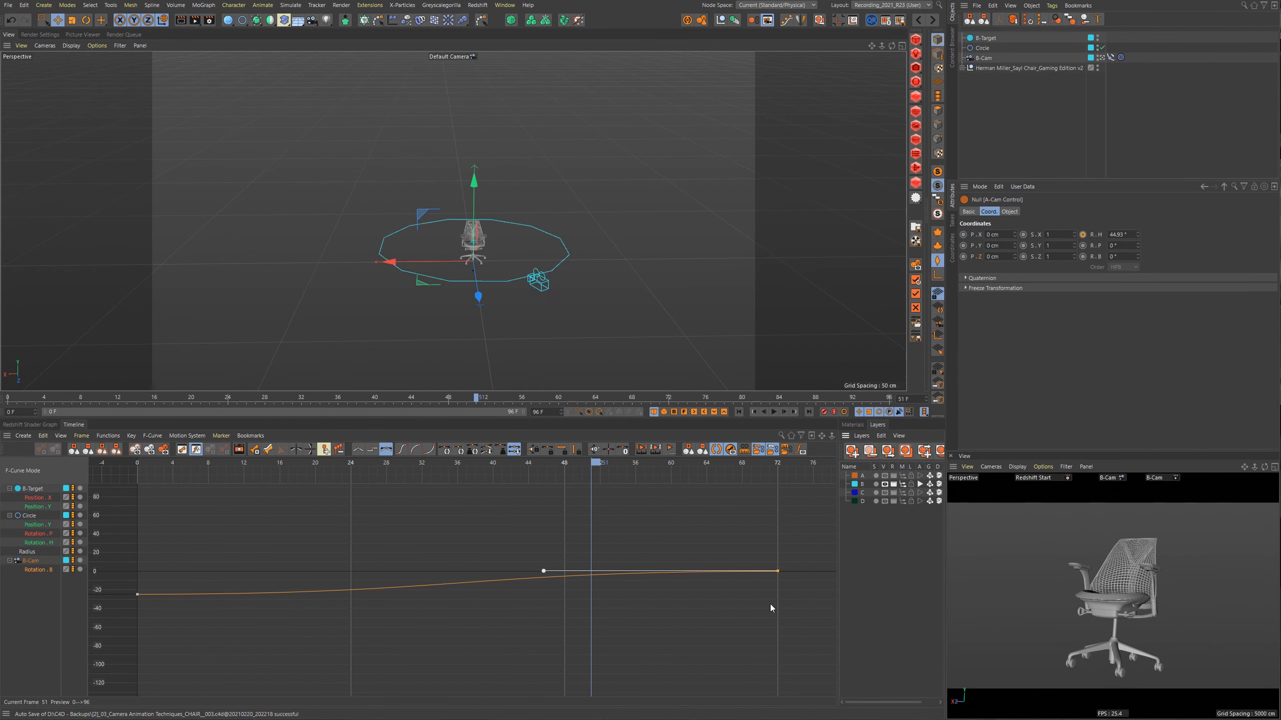
alt+drag(438, 272, 478, 254)
scroll(479, 254, up, 2)
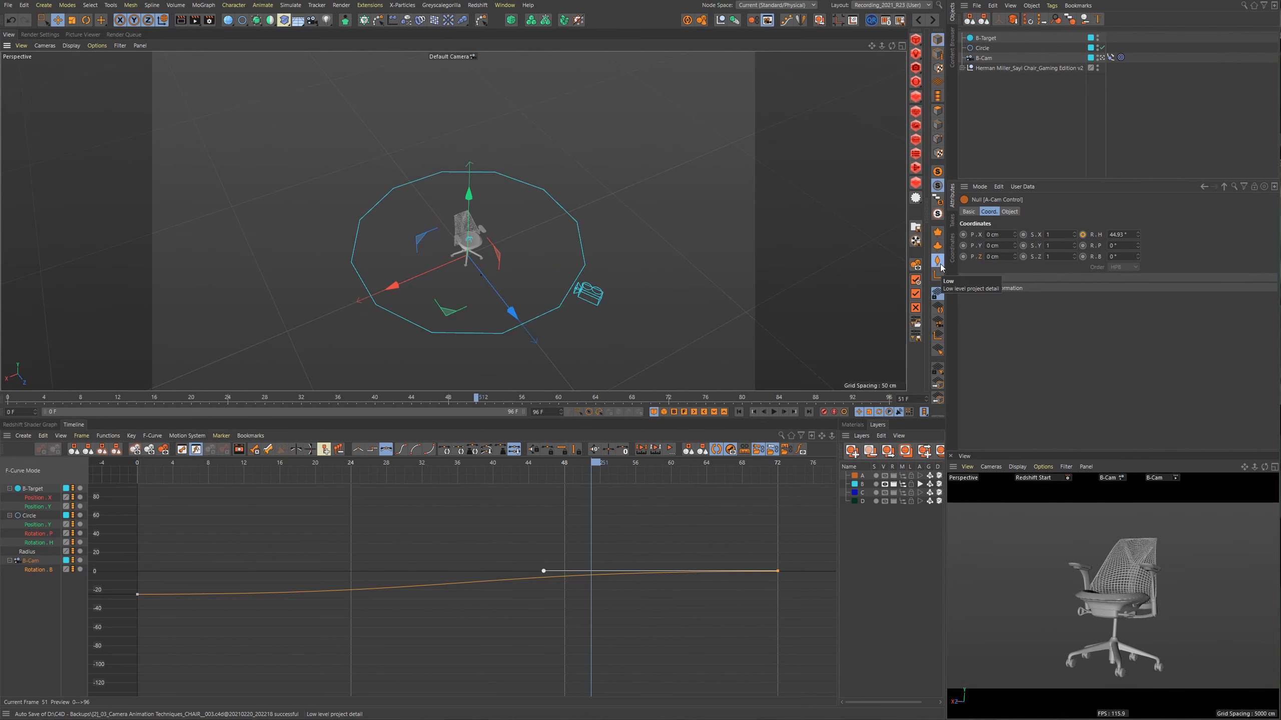
click(938, 234)
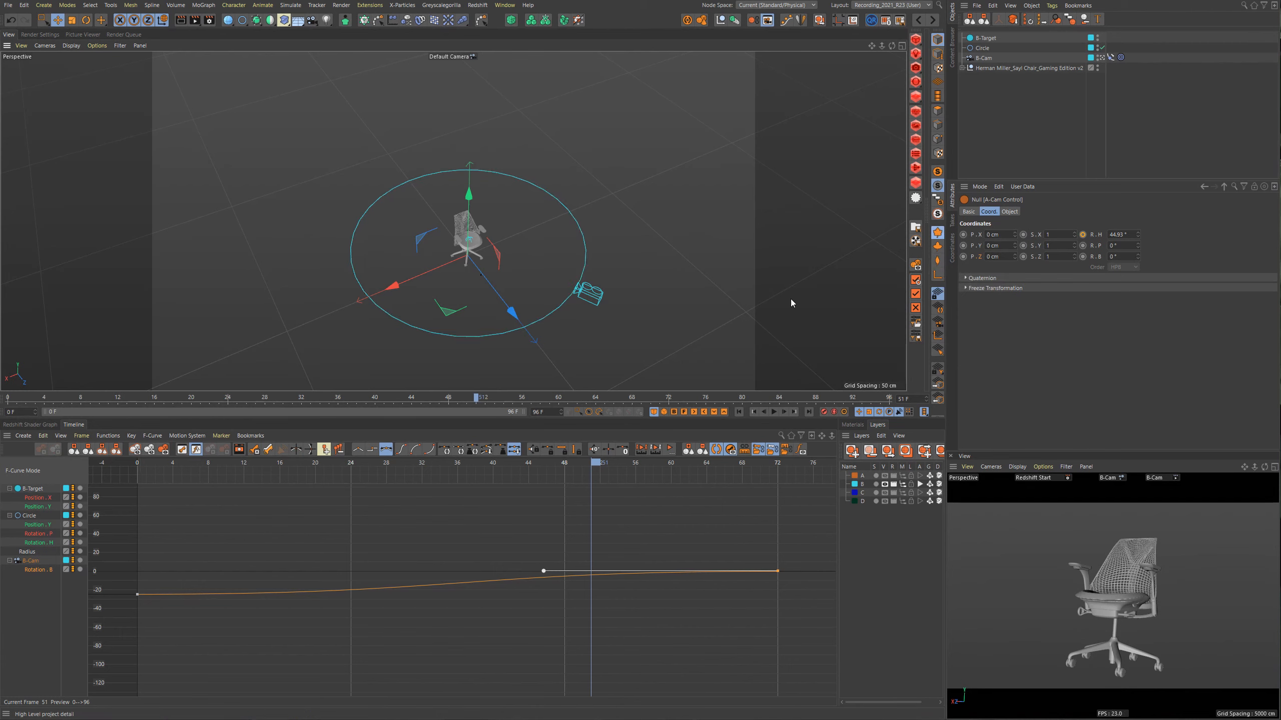
alt+drag(524, 249, 438, 226)
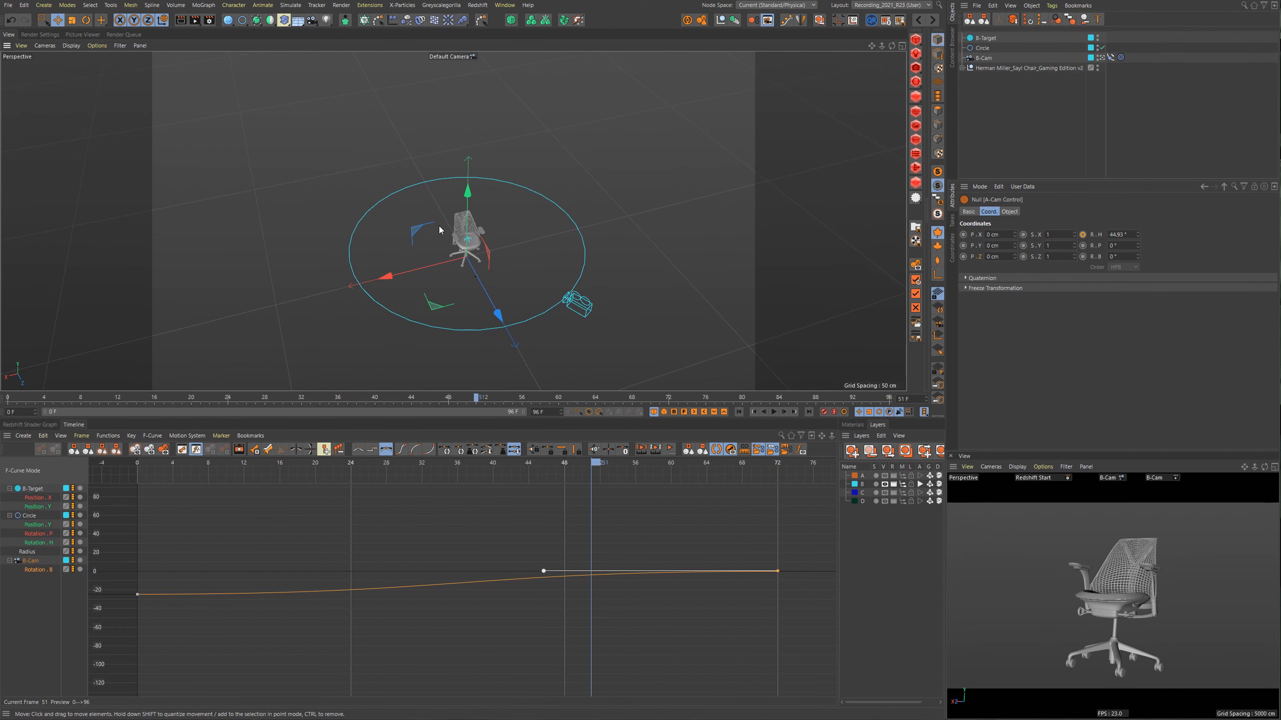
scroll(508, 226, up, 4)
alt+middle_drag(480, 230, 480, 172)
alt+drag(479, 206, 454, 196)
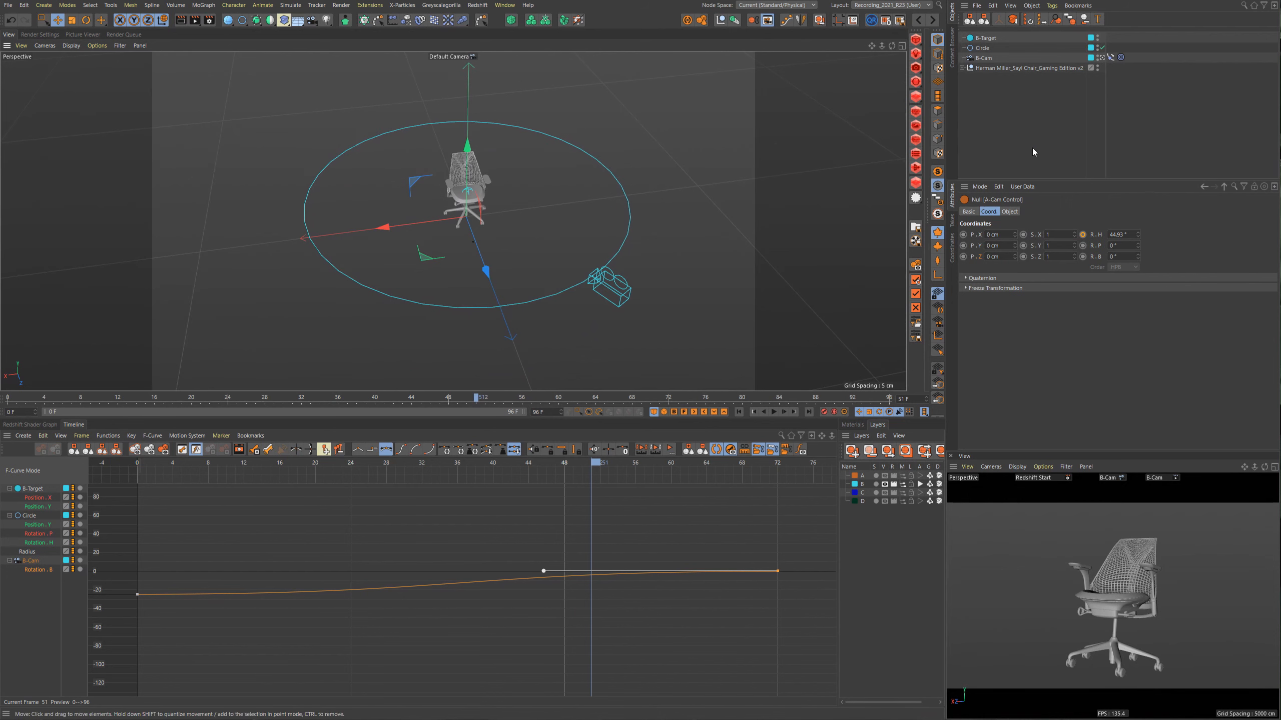
Inspect the Circle spline, the B-Cam camera and the camera's Align to Spline tag.
click(981, 49)
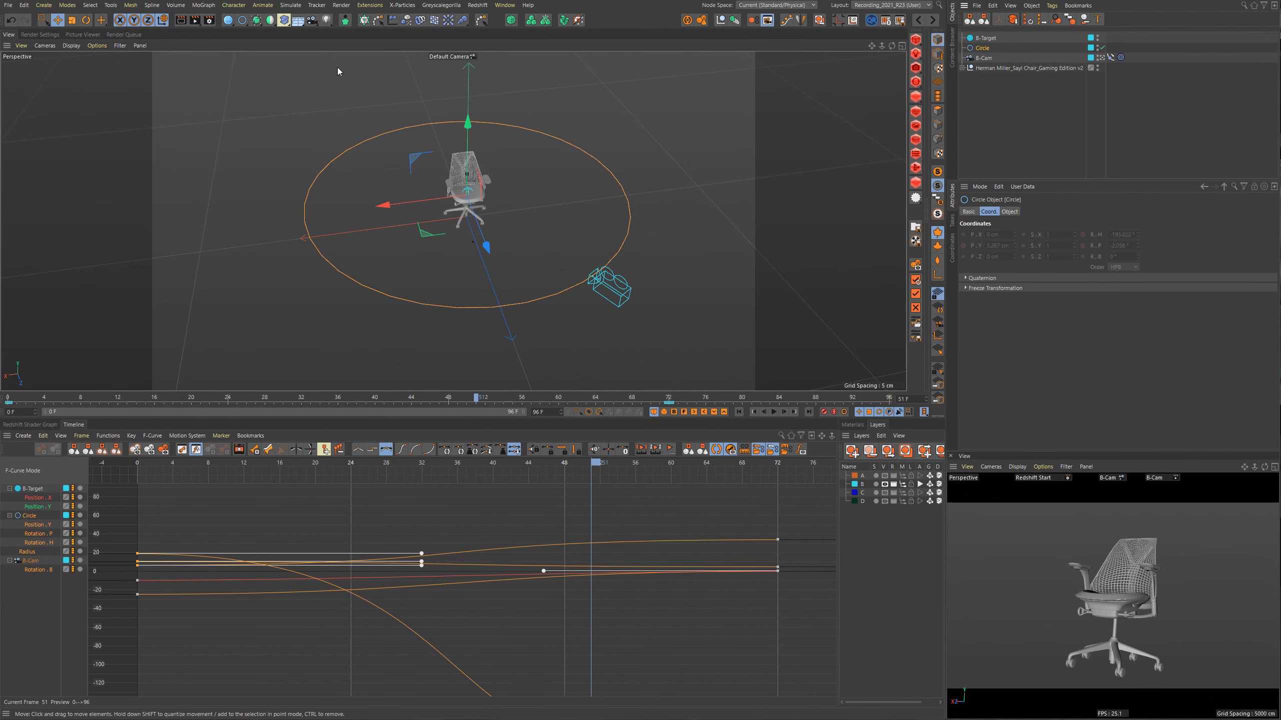
click(983, 58)
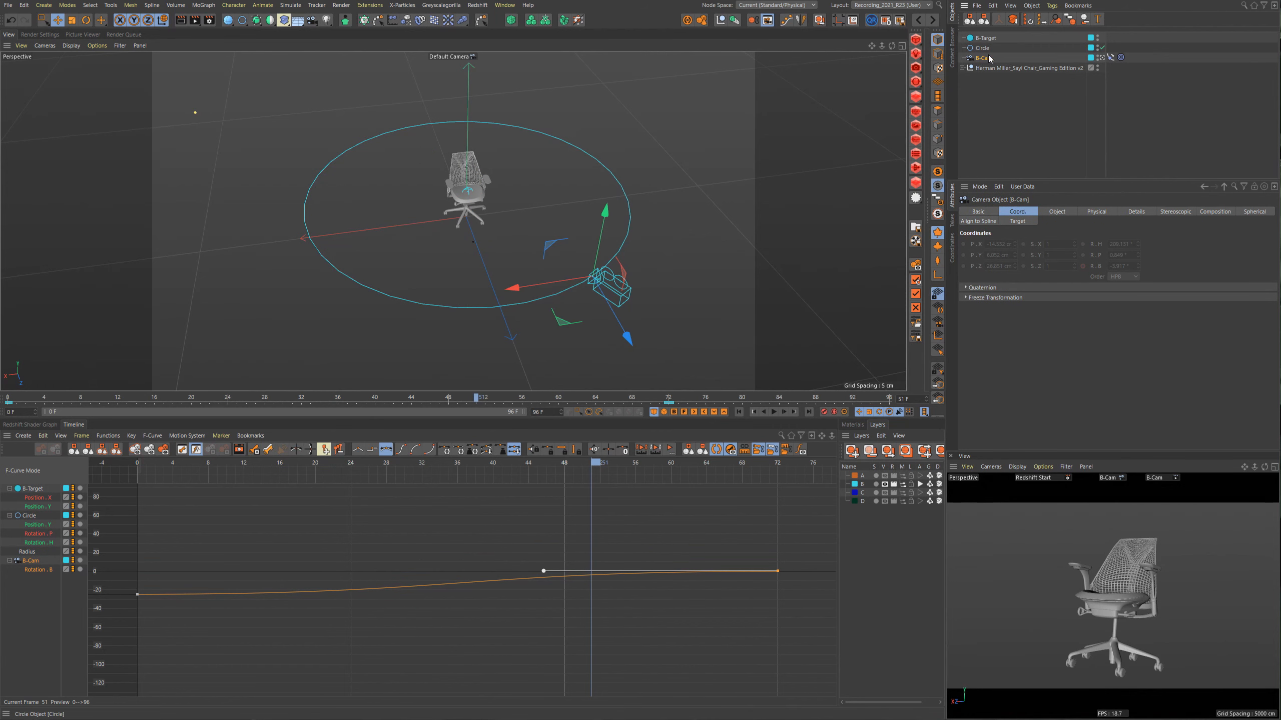
click(1111, 57)
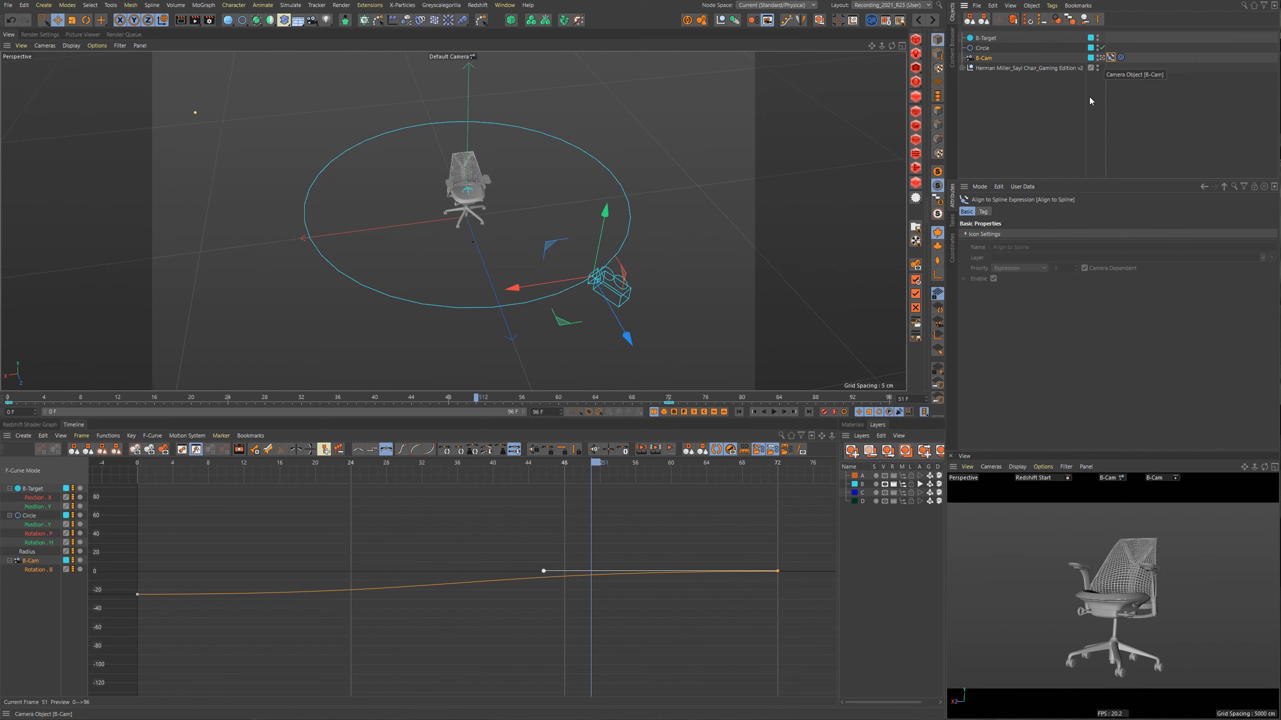
Examine the Circle's coordinates and animated radius at frame 0, and scrub the timeline to frame 17.
click(981, 49)
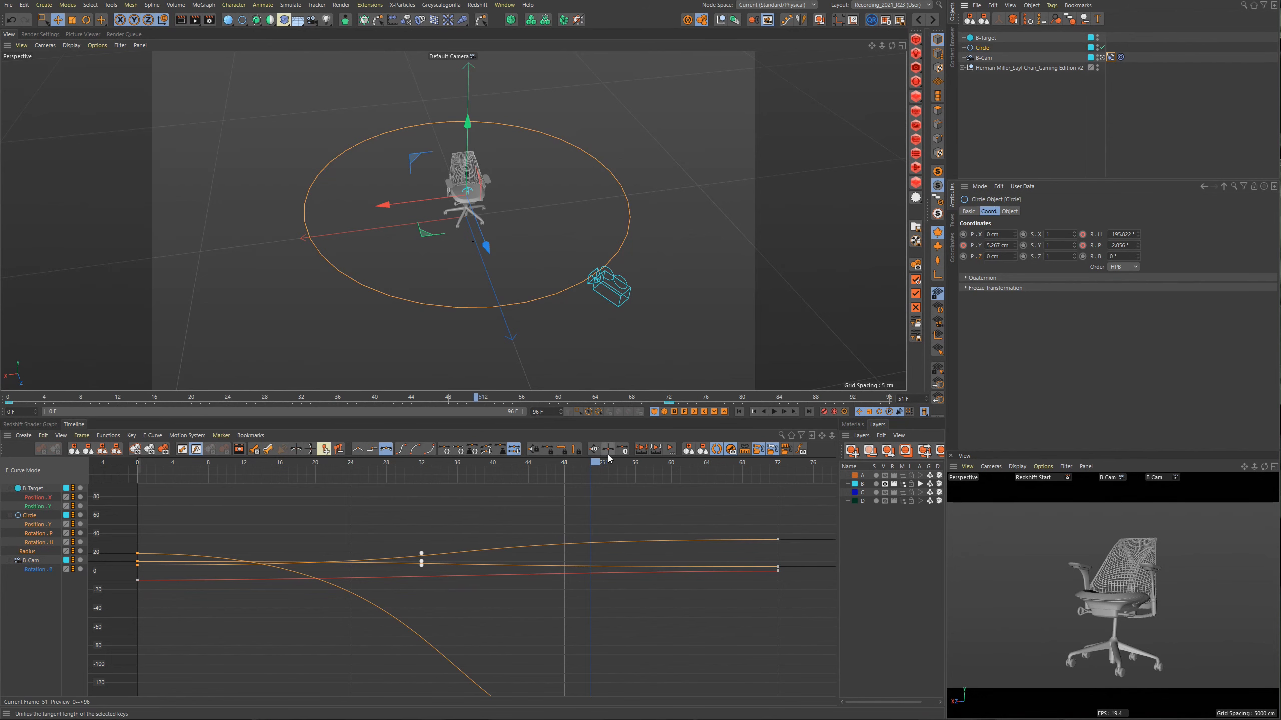
drag(599, 462, 137, 478)
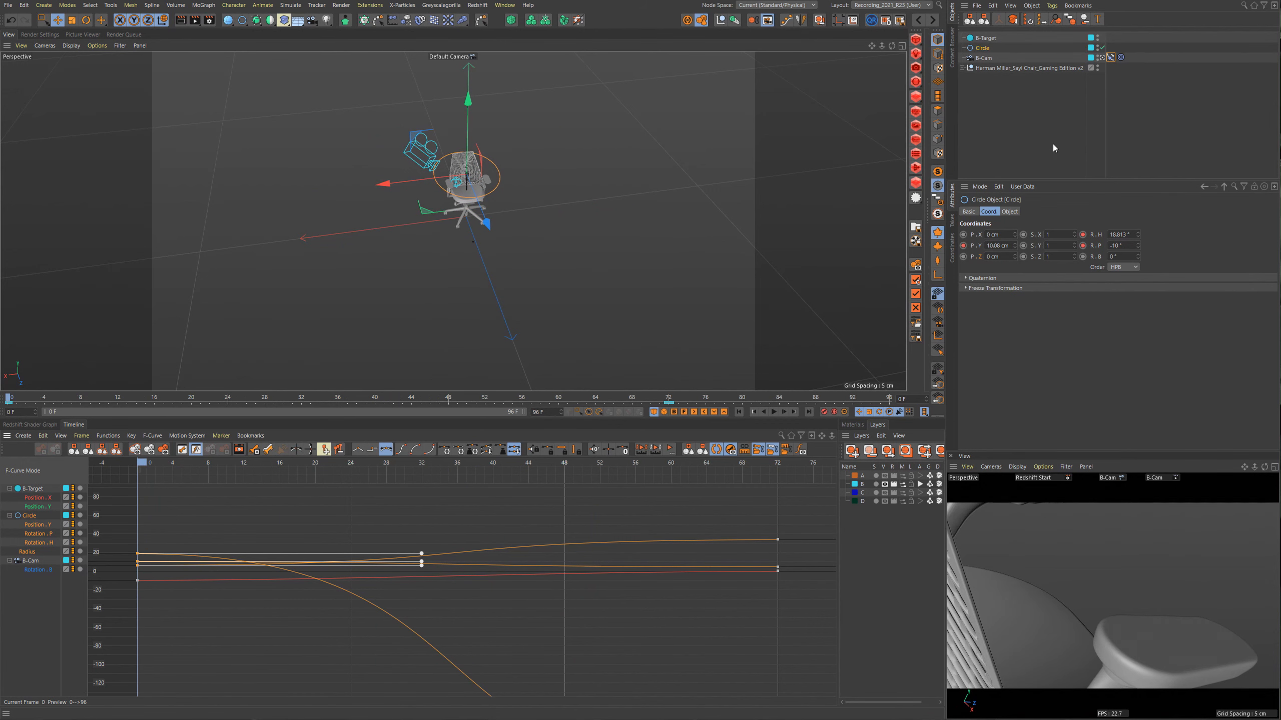
click(1009, 212)
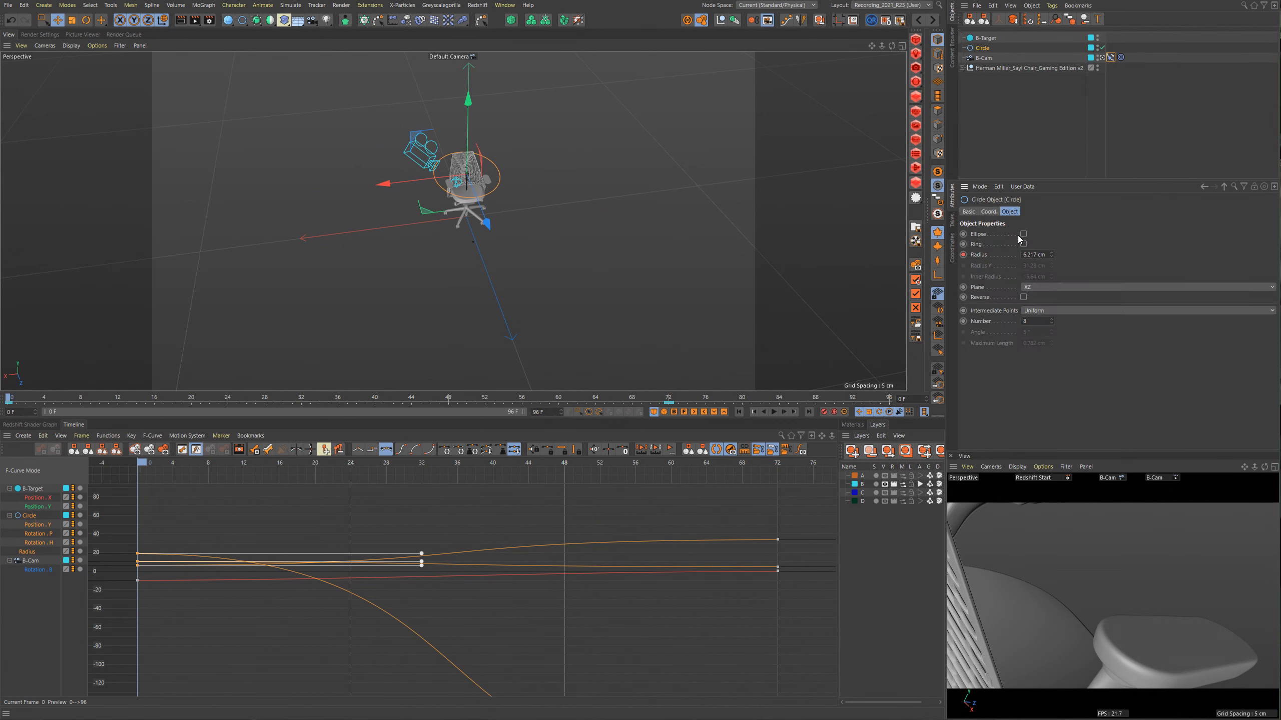
click(144, 464)
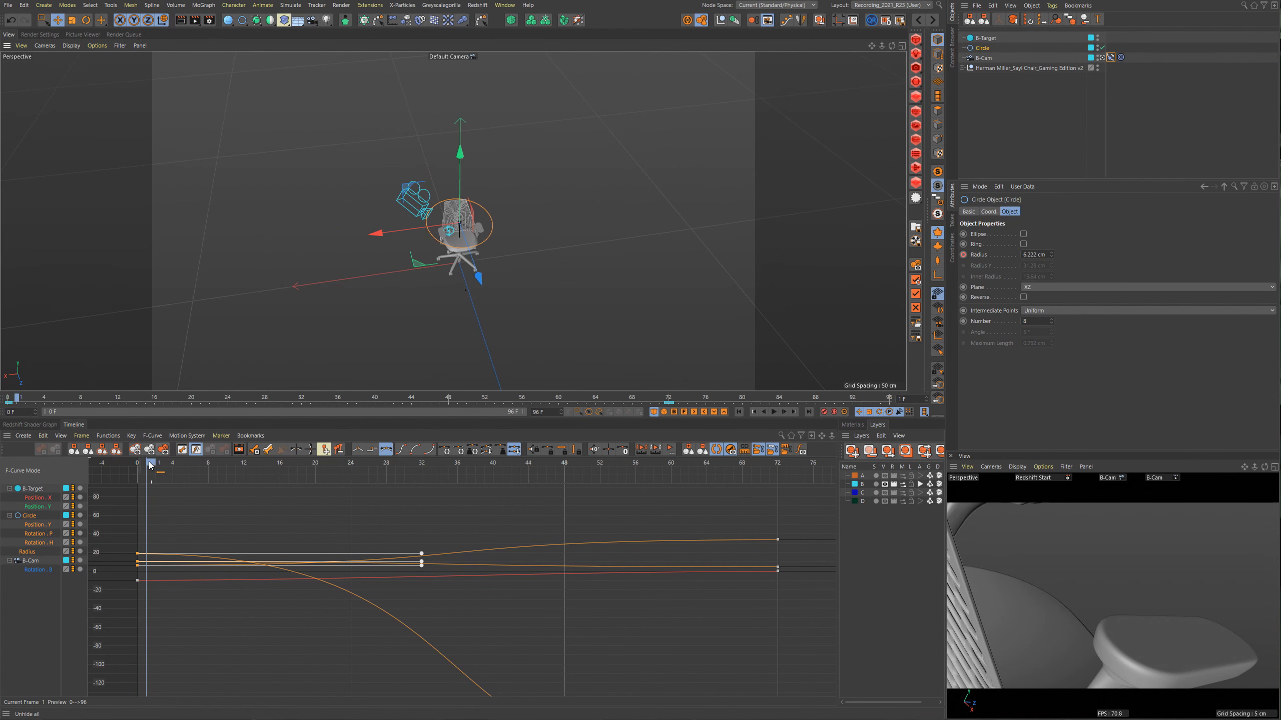
click(135, 466)
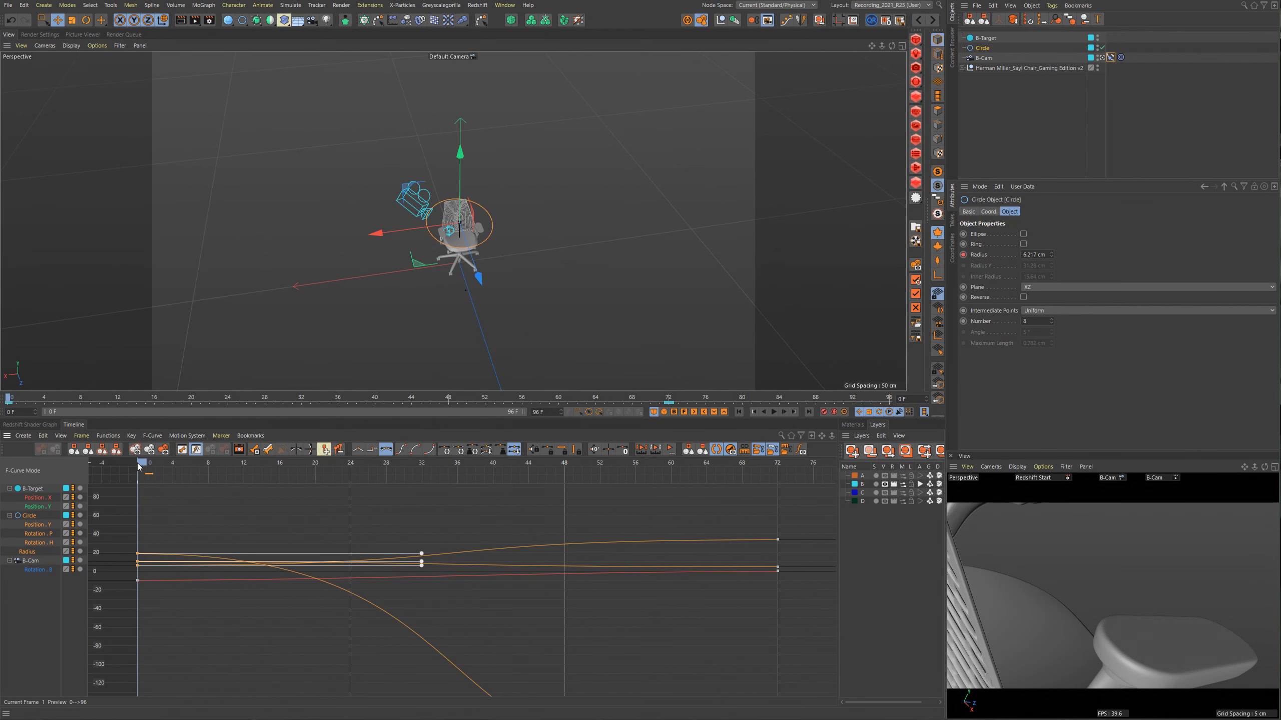
drag(146, 465, 289, 465)
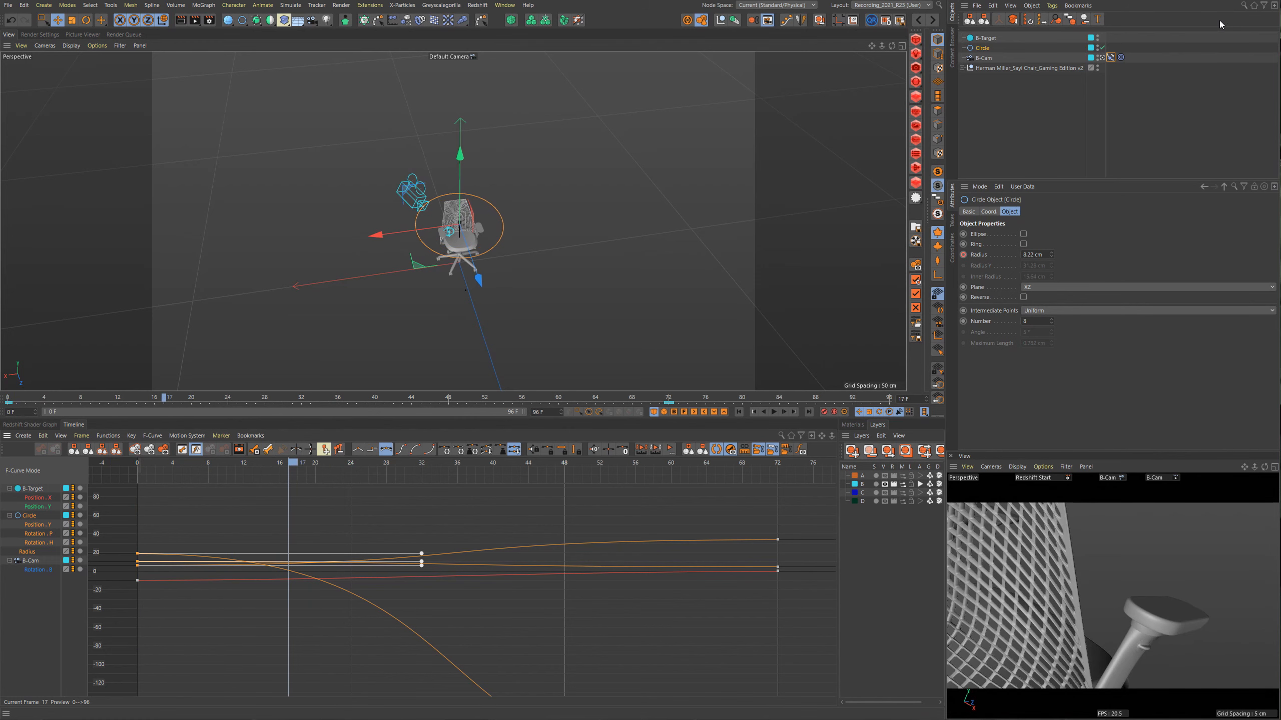
Review the tag properties of B-Cam's Align to Spline expression and return the timeline to frame 0.
click(1109, 57)
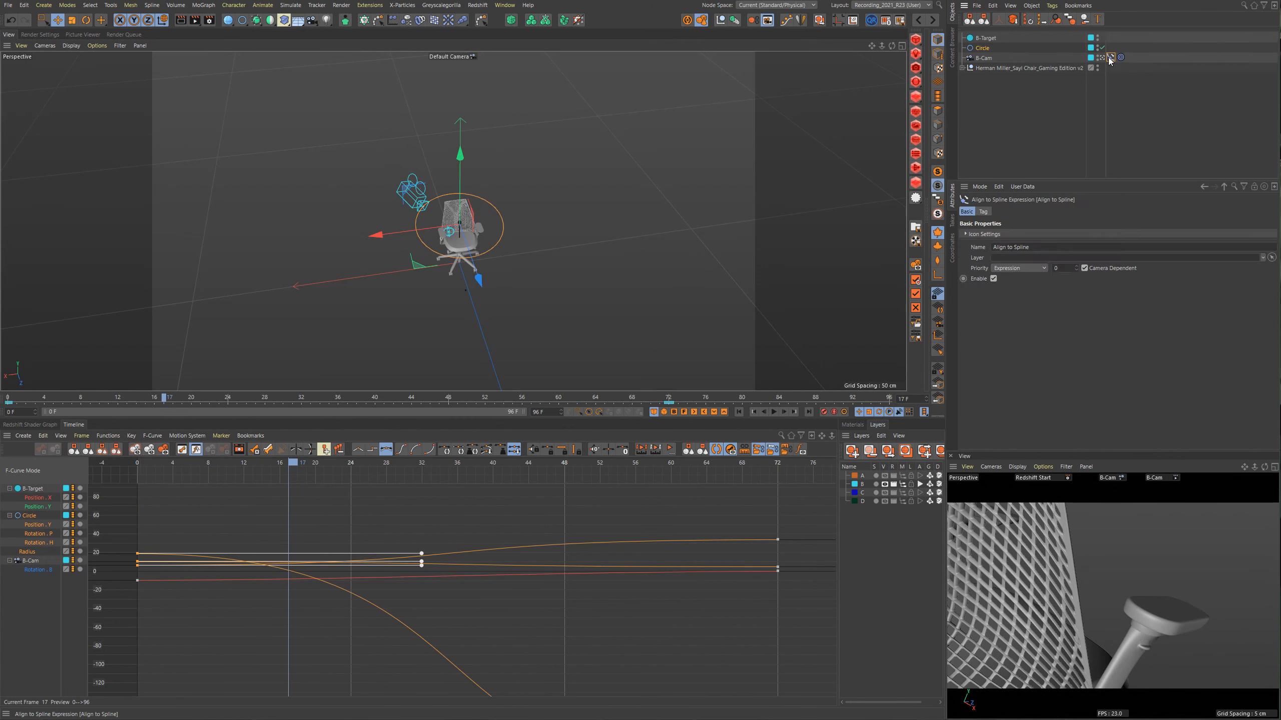
click(984, 212)
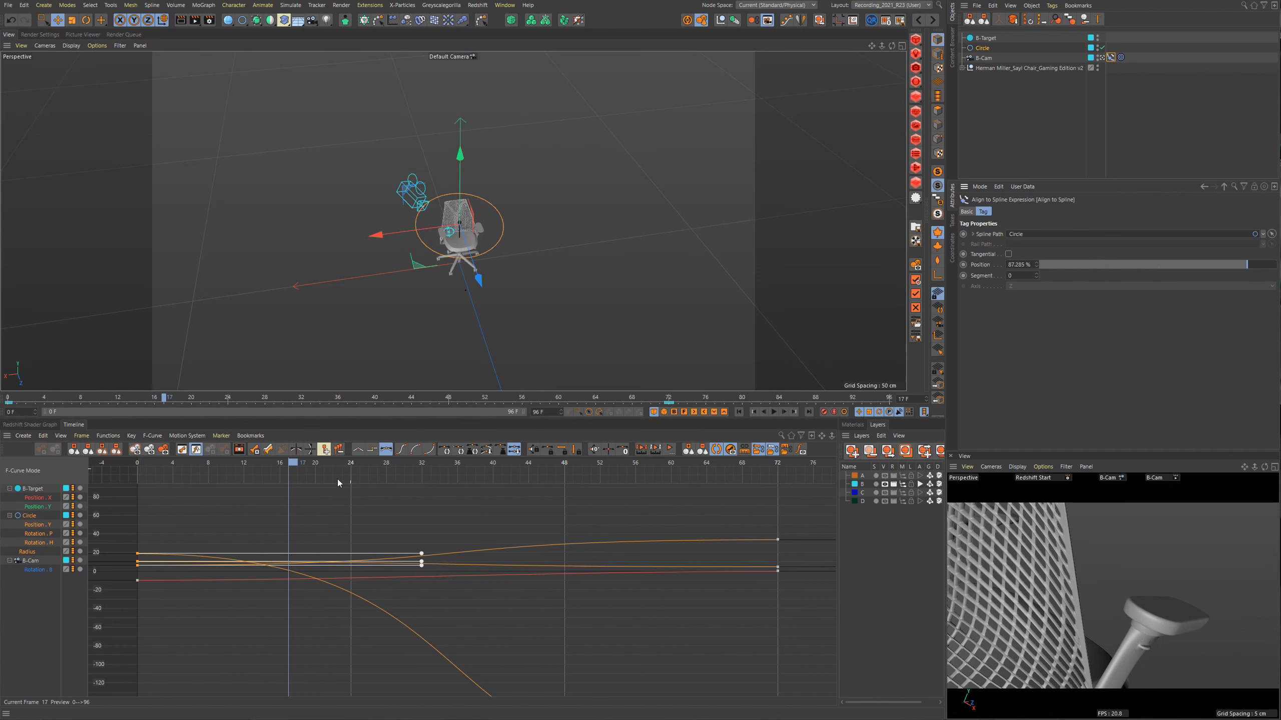
drag(282, 465, 139, 465)
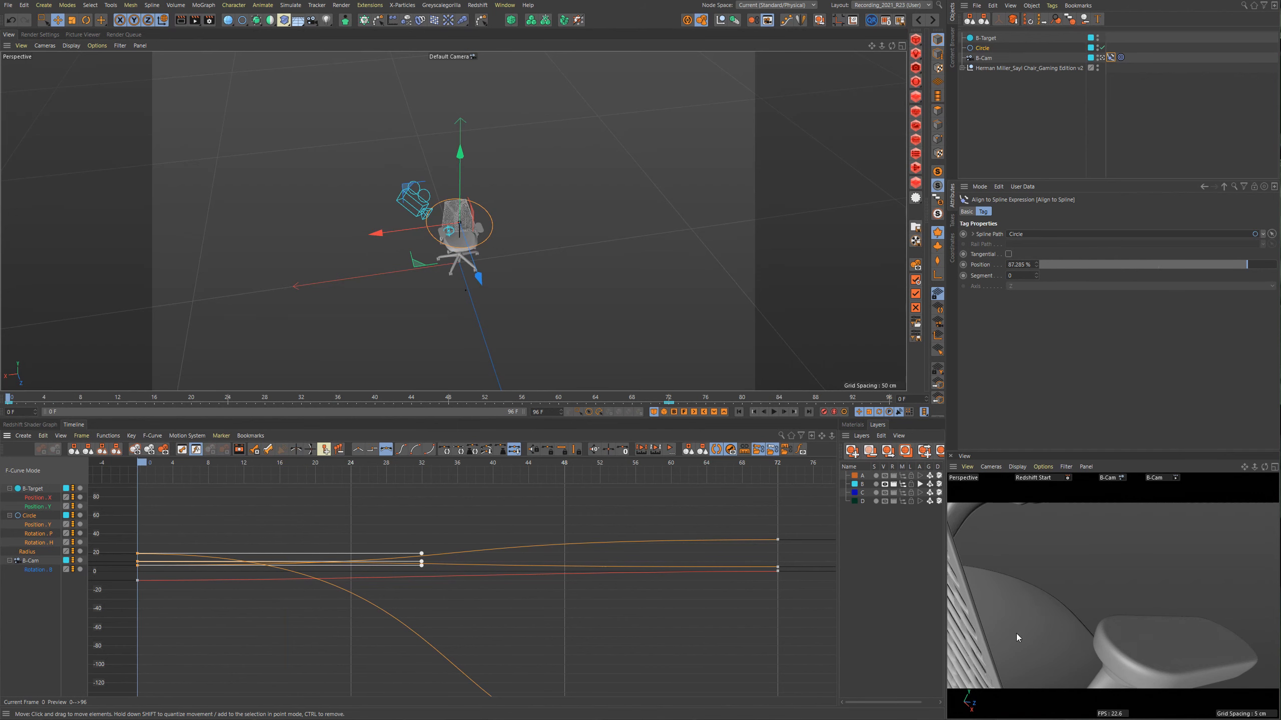
Review the Circle's animation from frame 0 to 42 and display its coordinates.
click(981, 48)
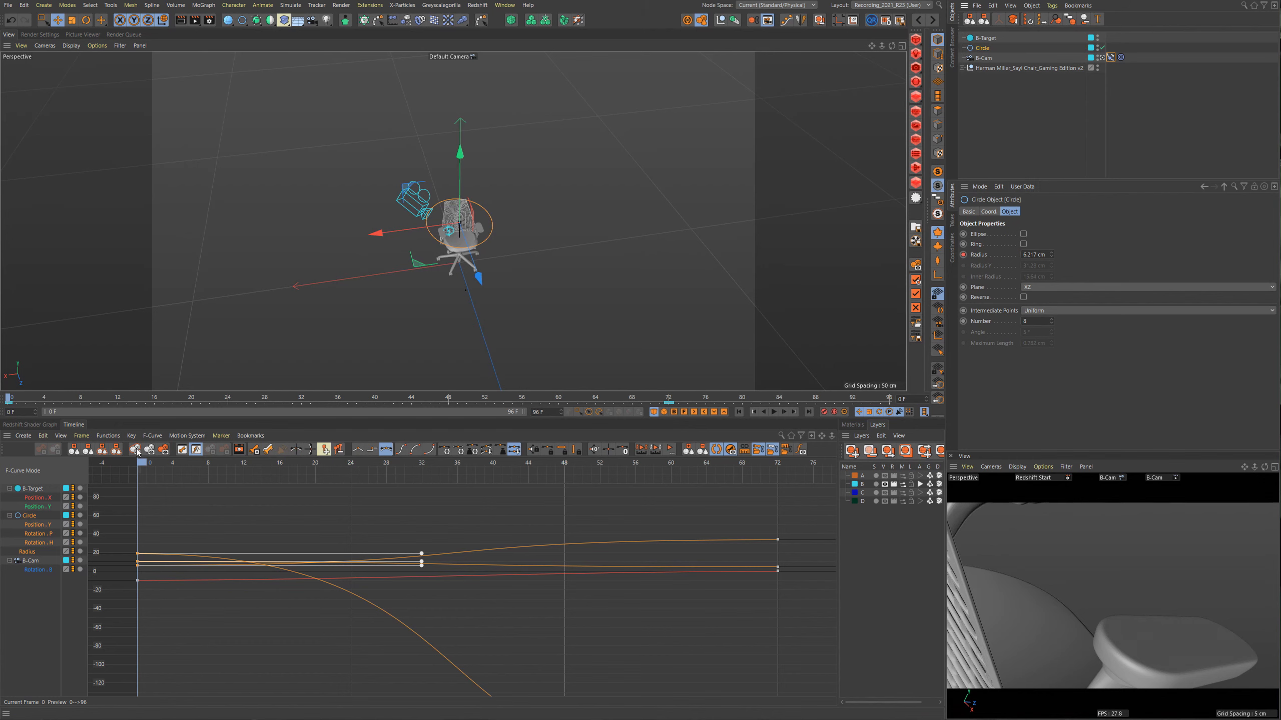
drag(142, 464, 511, 485)
click(989, 211)
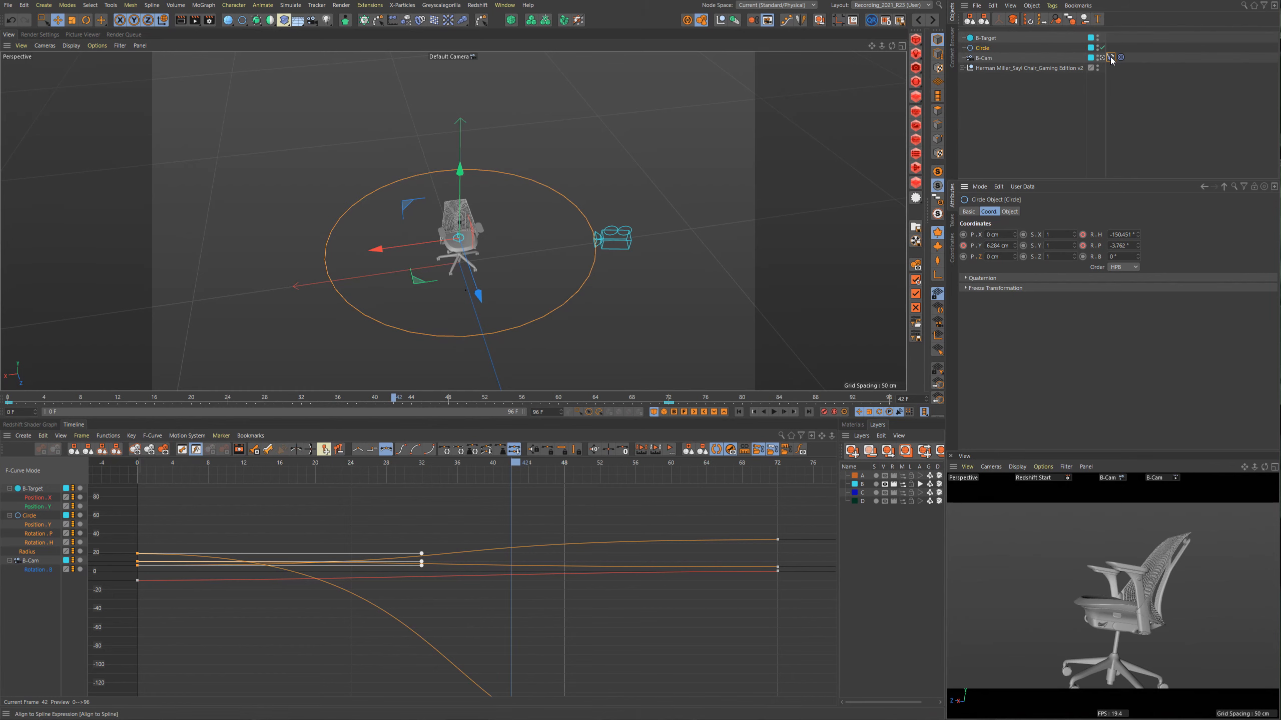
Try changing the Circle's Y position while viewing the rig from a lower angle, and undo it.
alt+drag(654, 294, 671, 242)
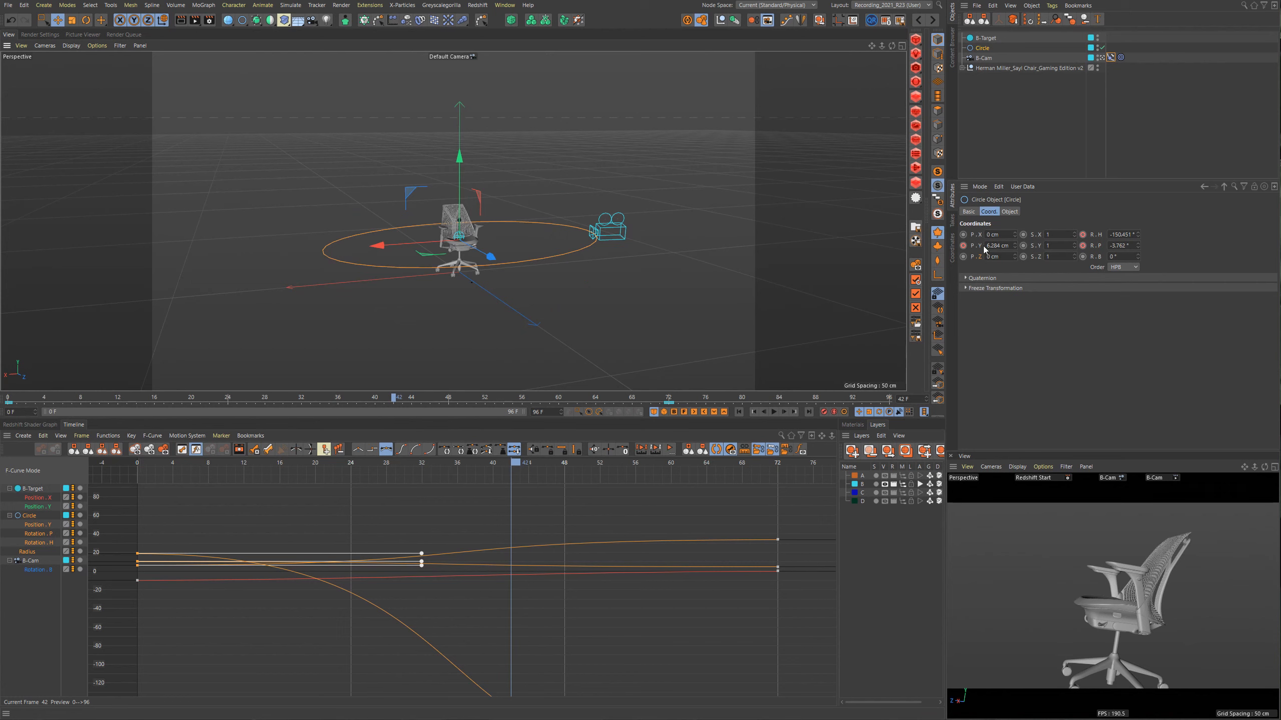
drag(1015, 246, 1015, 247)
key(ctrl+z)
Scrub to frame 70, play the B-Cam animation with the Circle's full F-curves in view, and return to frame 0.
drag(506, 464, 771, 519)
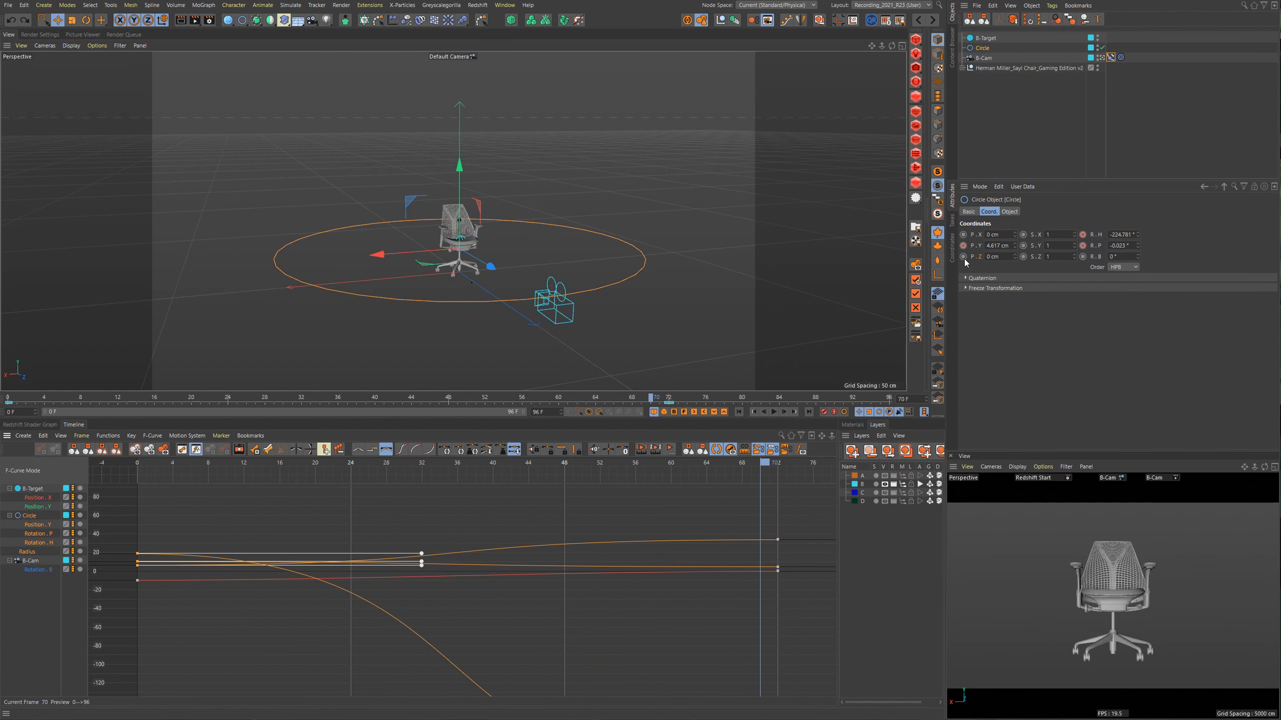
alt+right_drag(707, 522, 732, 513)
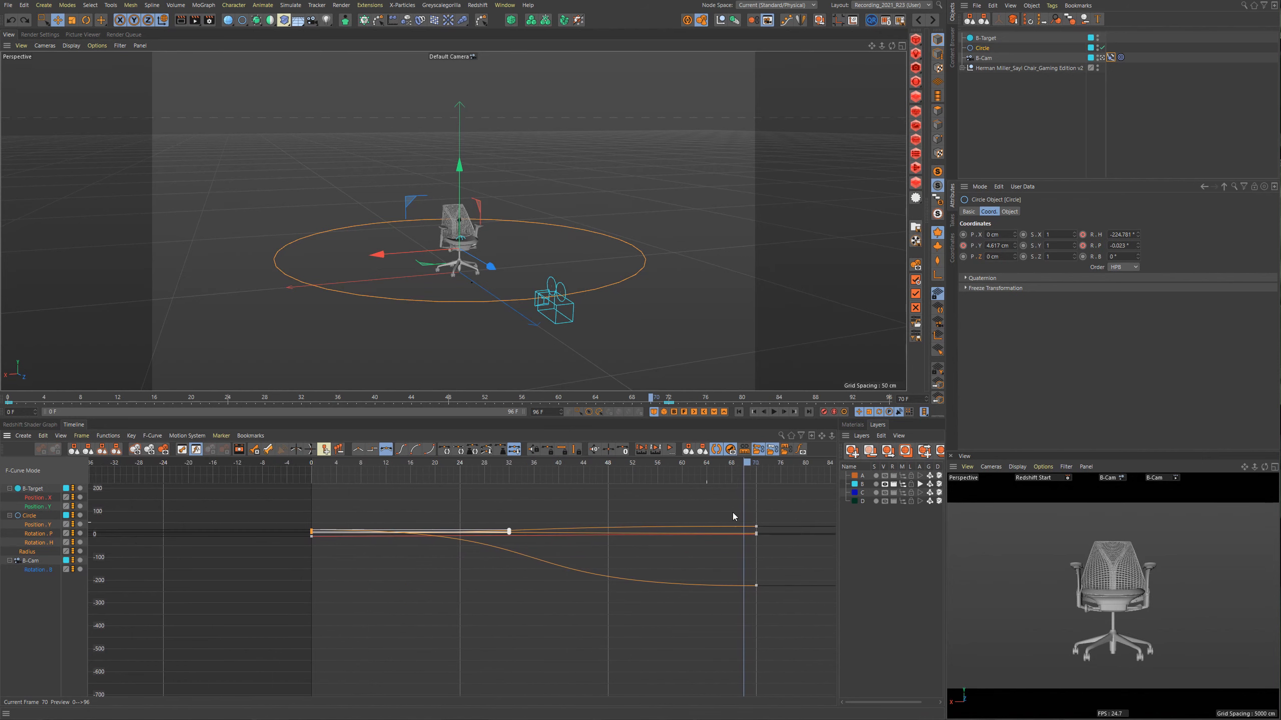
key(F8)
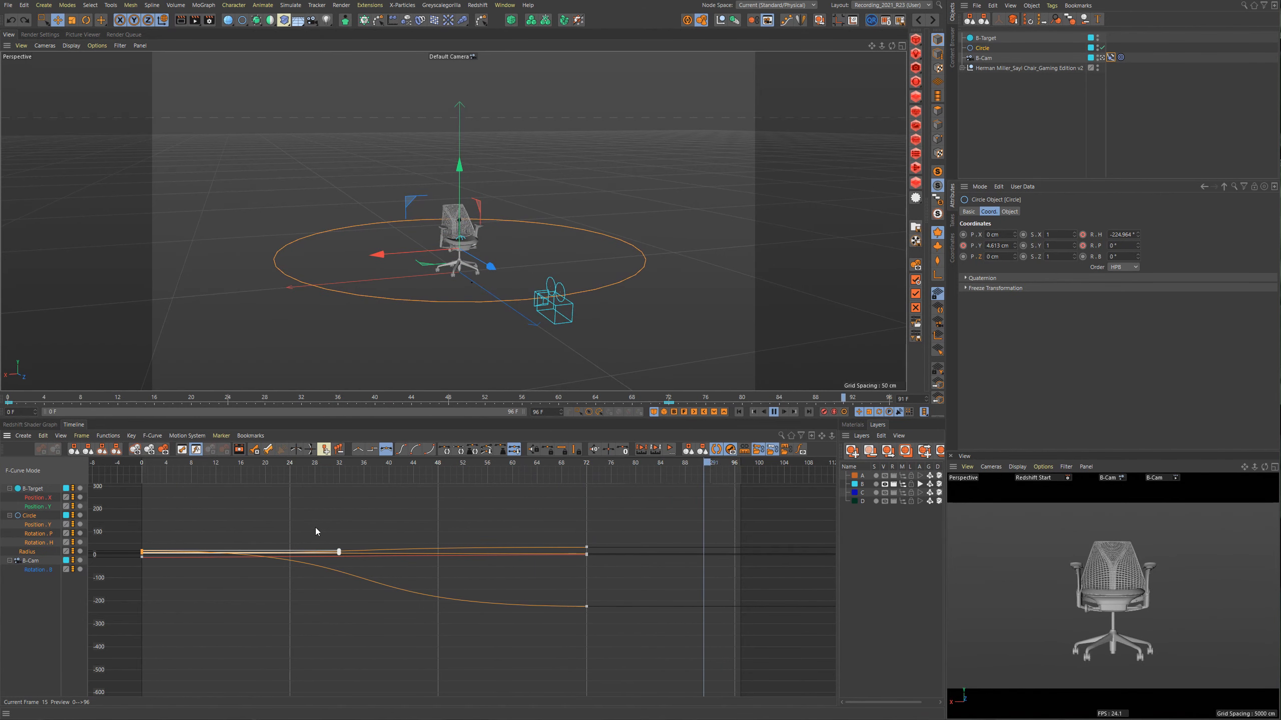
key(space)
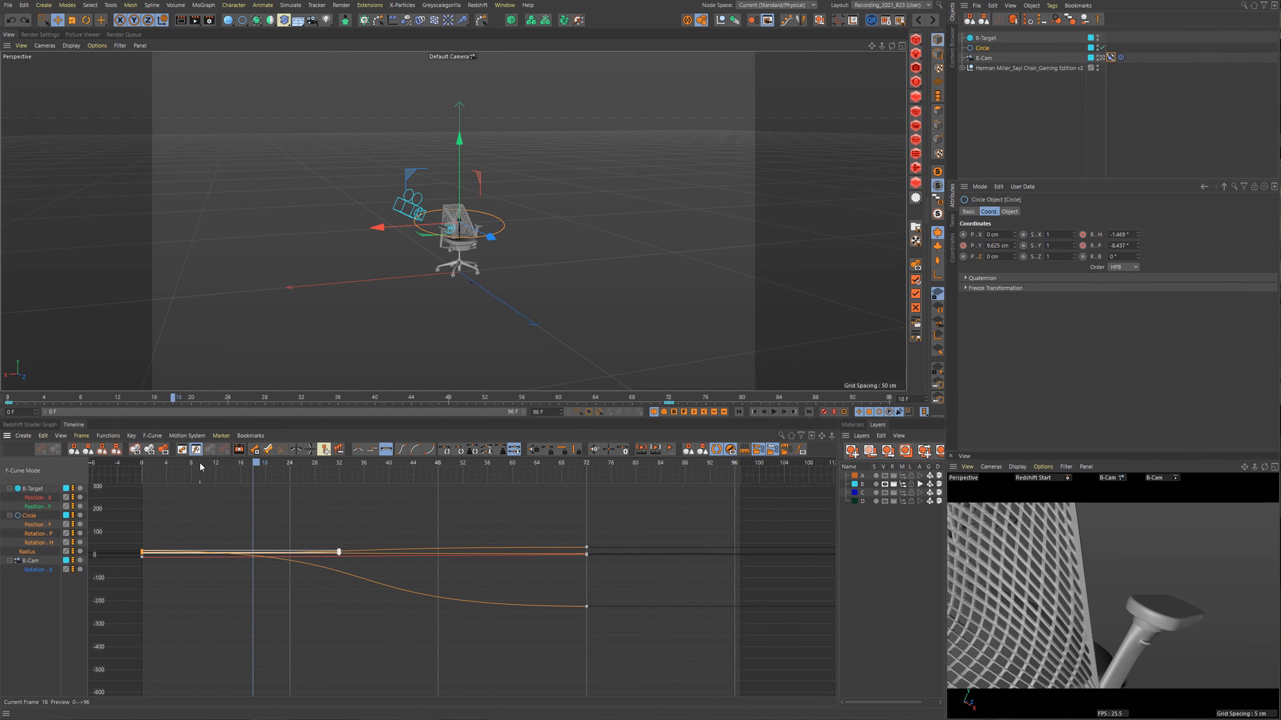
drag(200, 467, 128, 477)
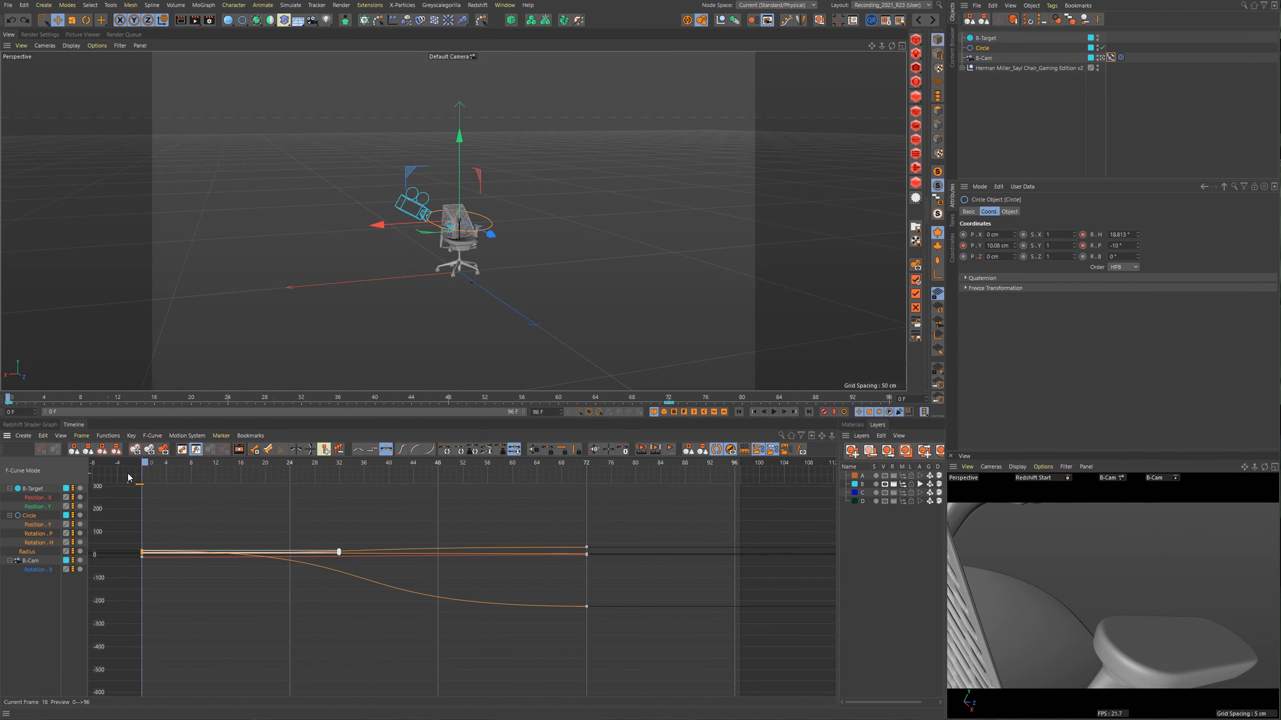
Lower the frame 0 key of B-Cam's Rotation B curve to about -38° and play the animation.
click(38, 573)
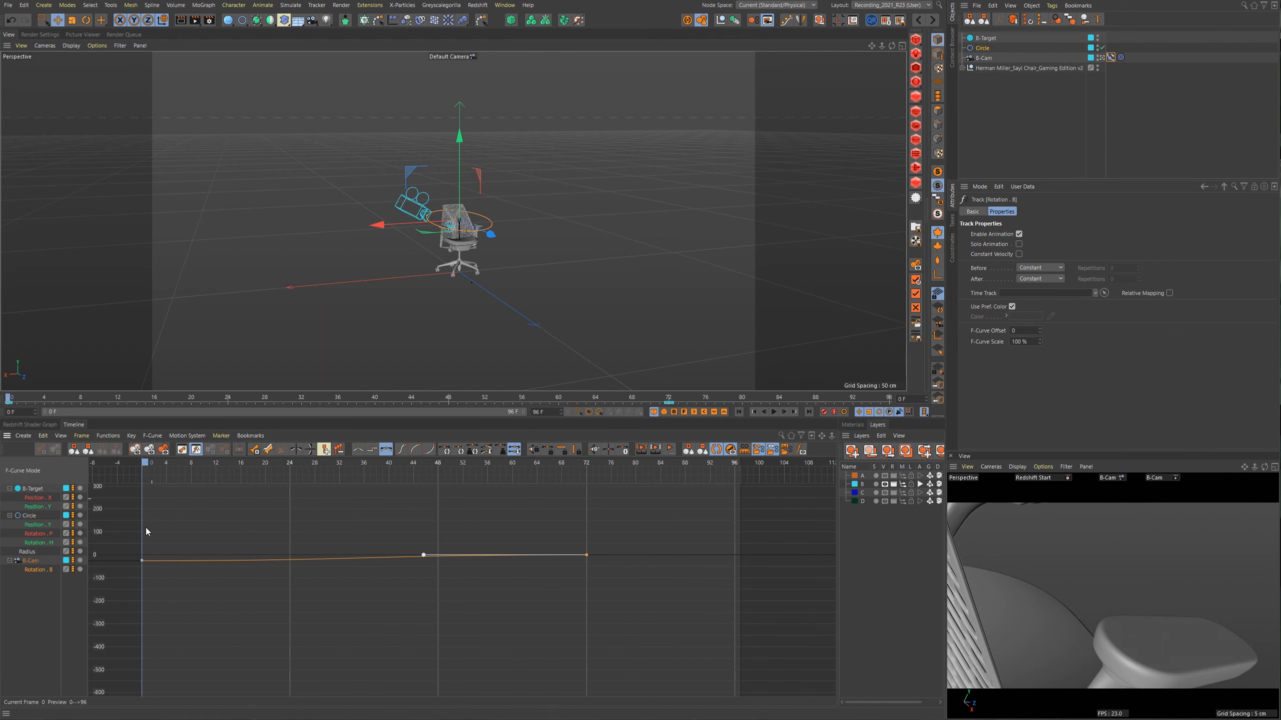
click(141, 561)
alt+right_drag(151, 567, 147, 531)
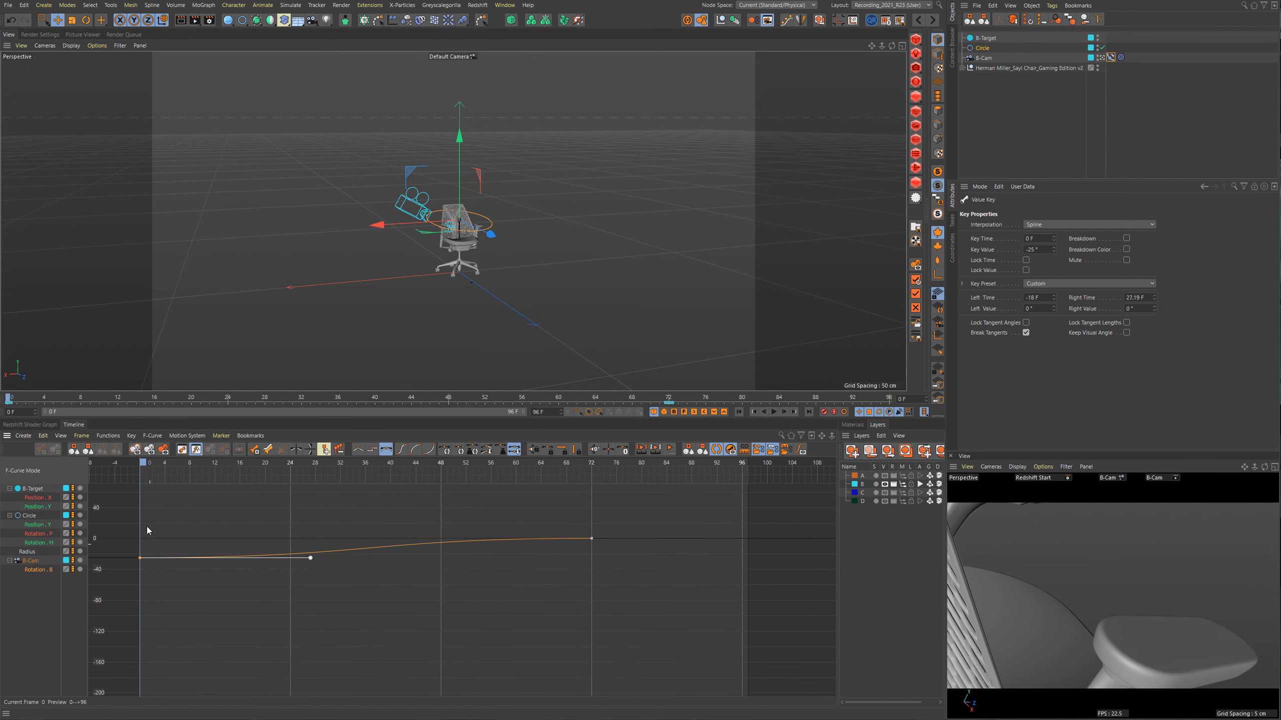
drag(134, 561, 134, 572)
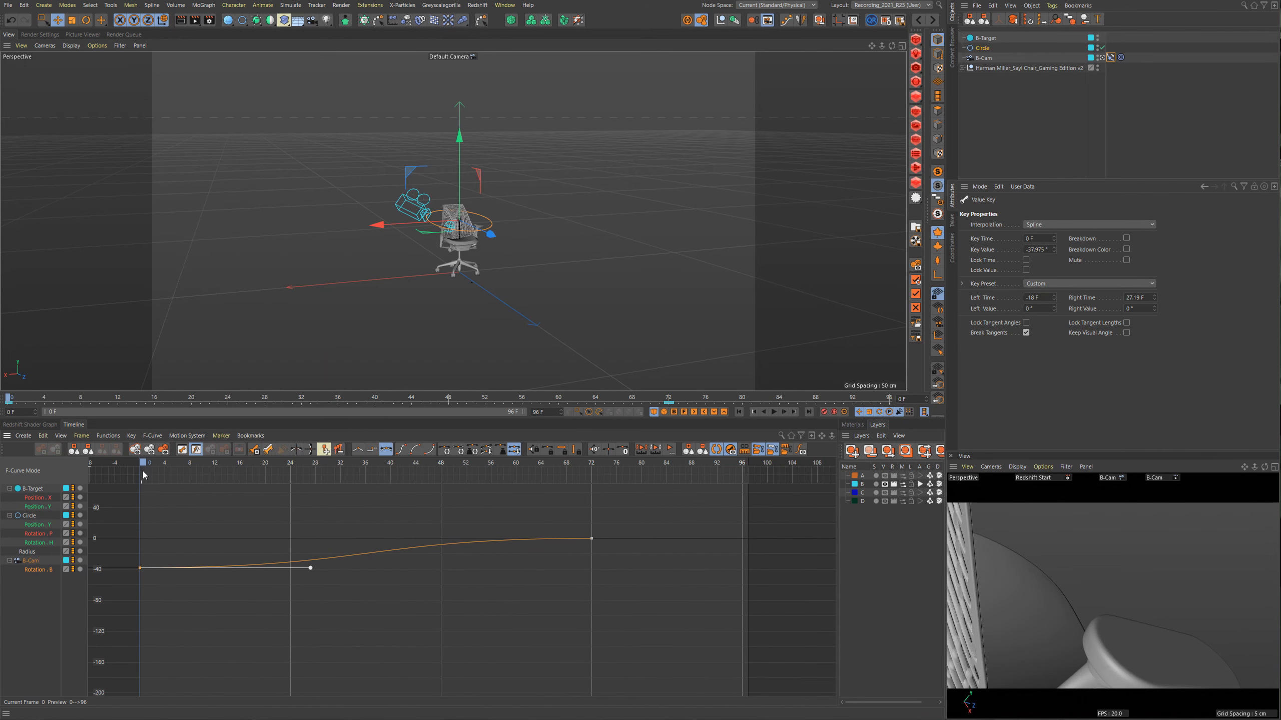
key(F8)
key(F8)
Display B-Target's Position X and Position Y F-curves and inspect the rig close up at frame 3.
click(34, 490)
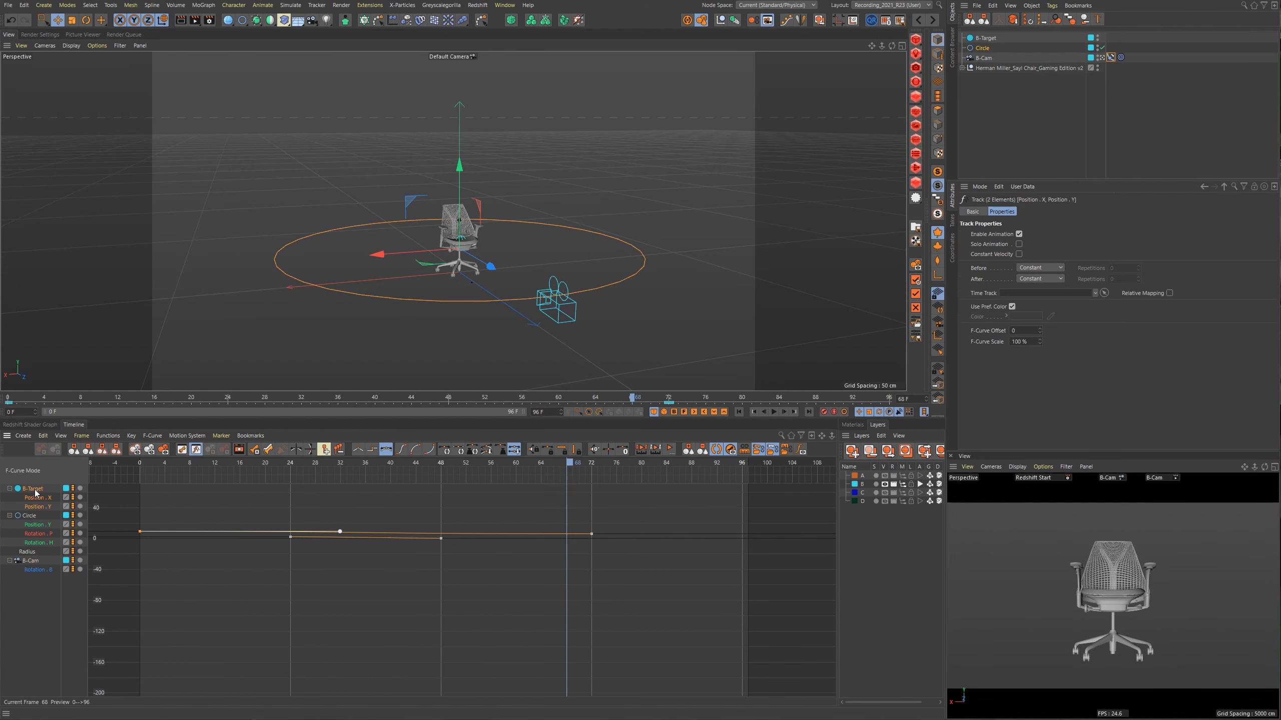
click(158, 463)
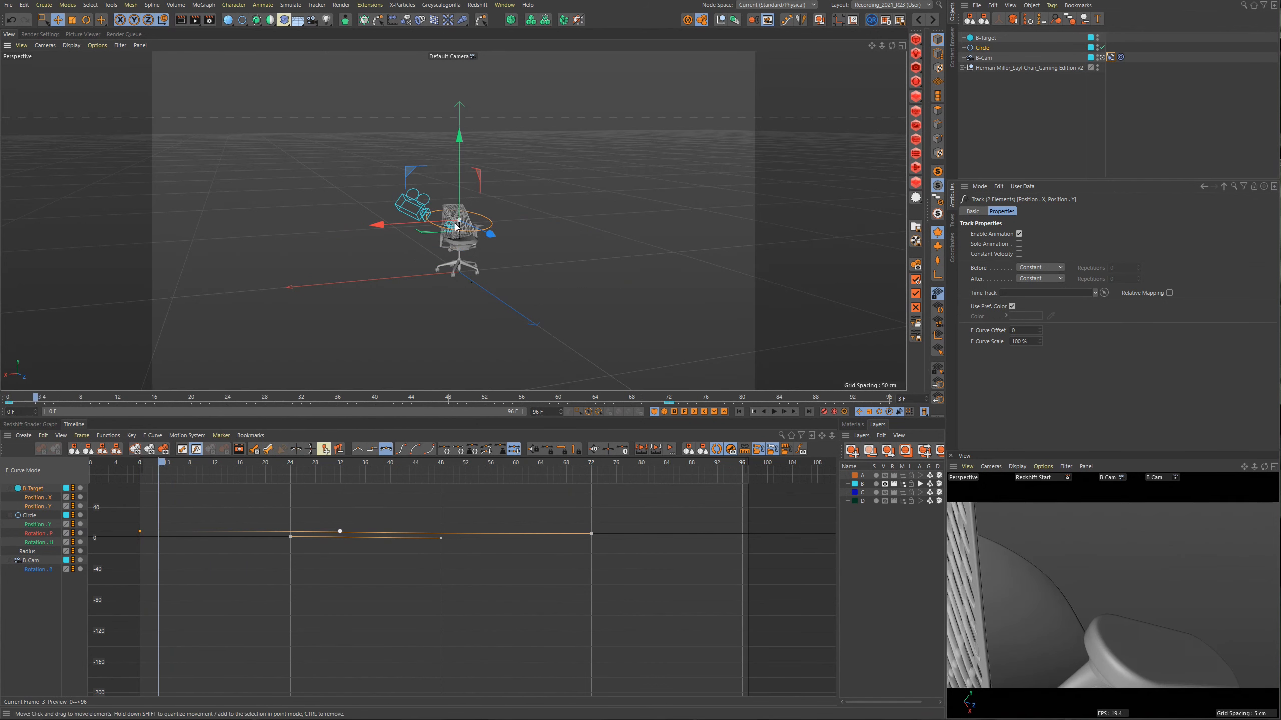
scroll(485, 241, up, 5)
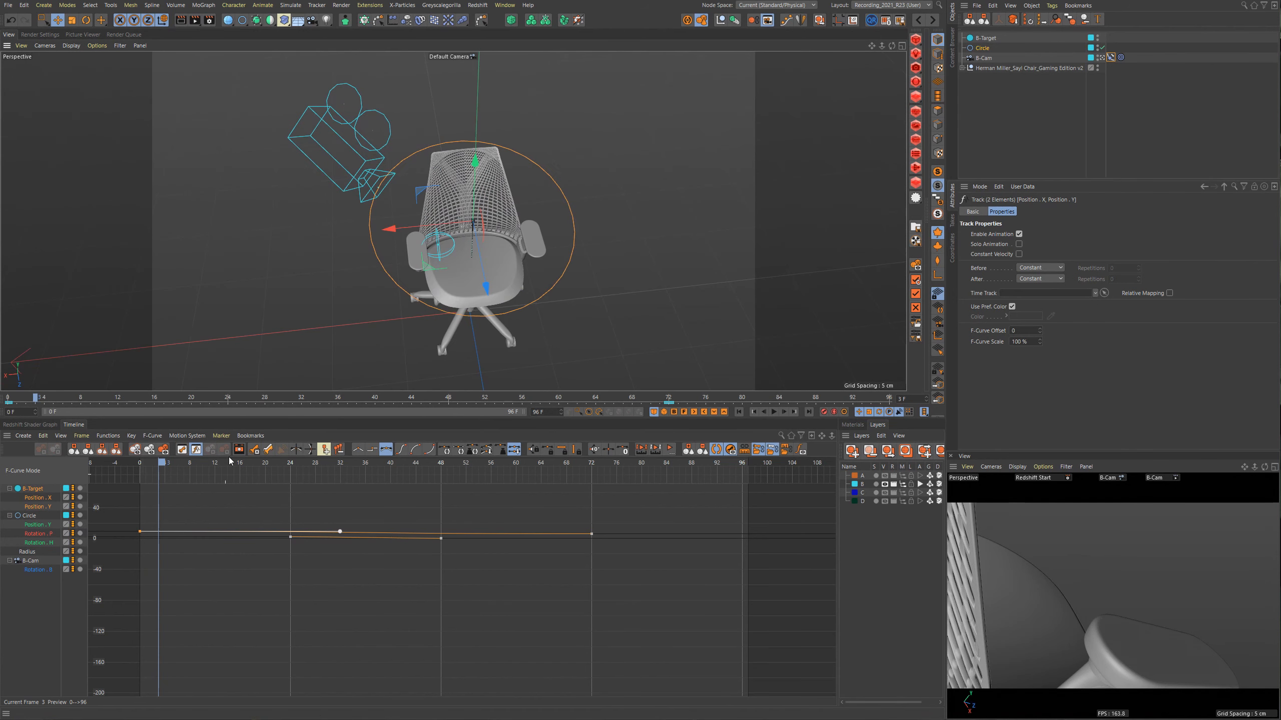
Try muting the first keys of B-Target's Position X and Position Y curves at frame 0, and undo it.
drag(160, 468, 142, 468)
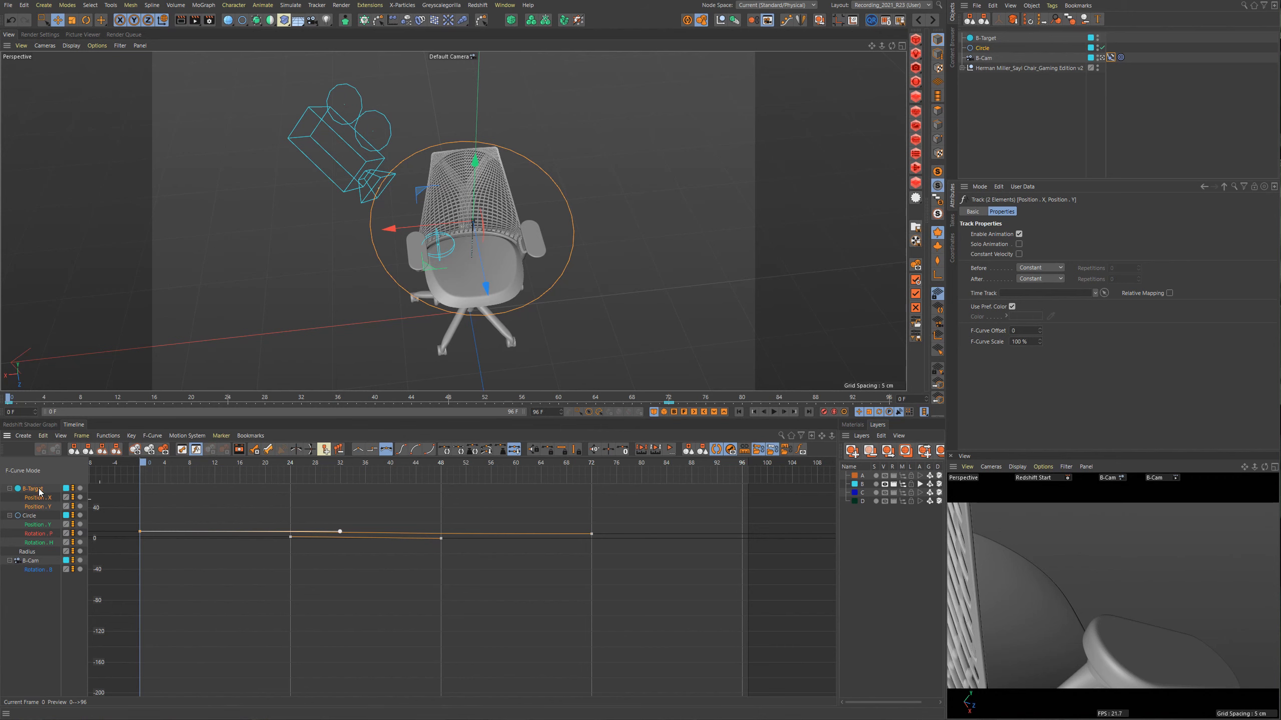
alt+right_drag(263, 547, 268, 530)
alt+middle_drag(267, 530, 303, 560)
alt+right_drag(303, 561, 303, 534)
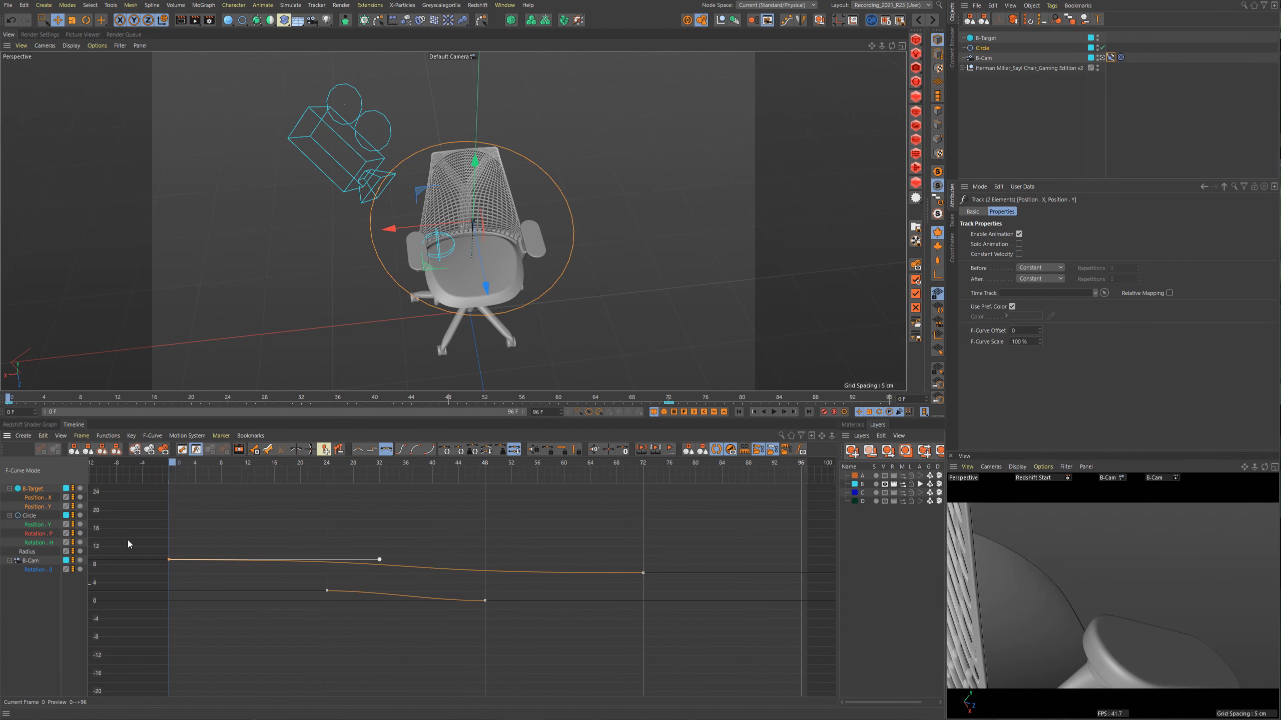
drag(118, 518, 387, 645)
click(255, 449)
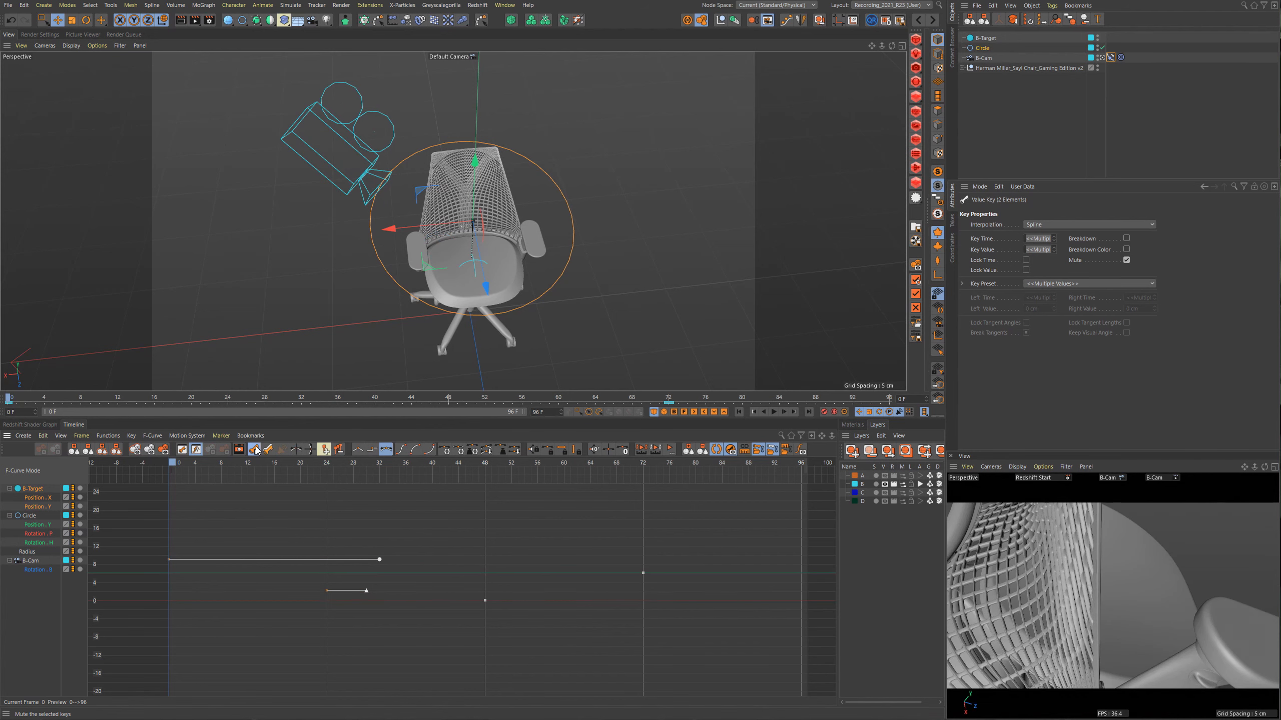
key(ctrl+z)
Mute B-Target's first Position X and Position Y keys again to compare B-Cam's framing, and unmute them.
drag(150, 531, 374, 625)
click(255, 450)
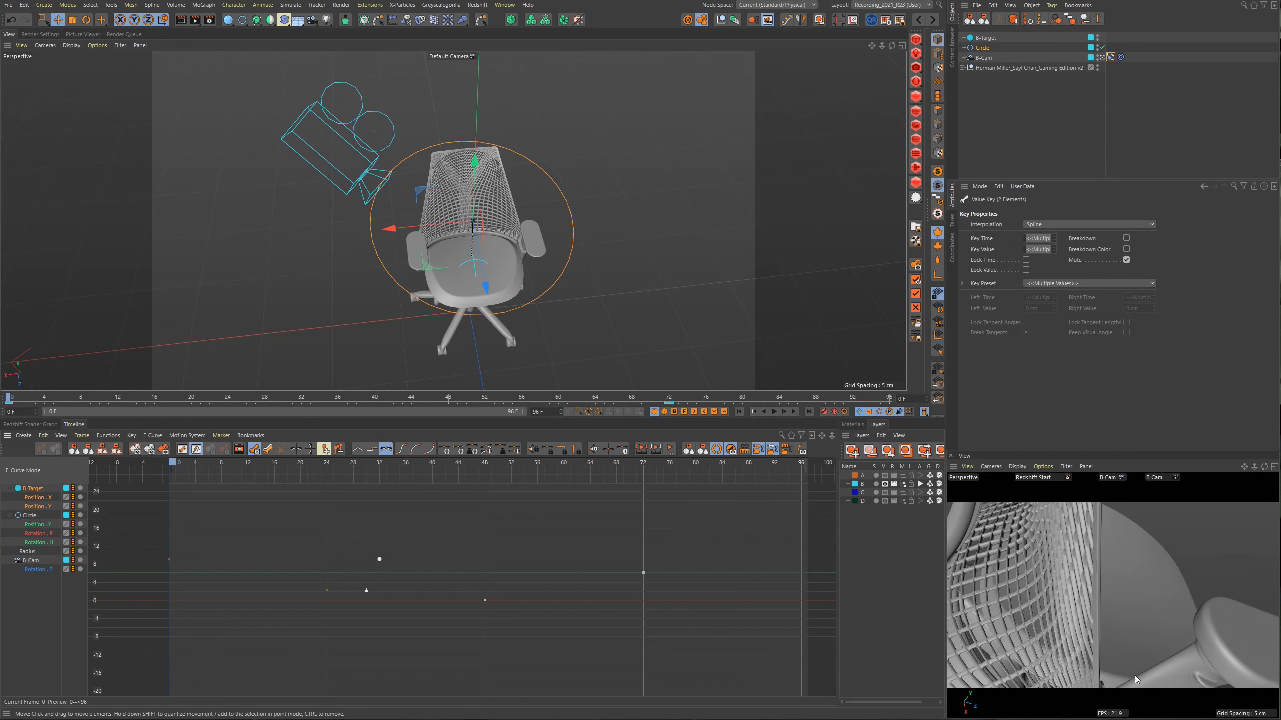
click(254, 449)
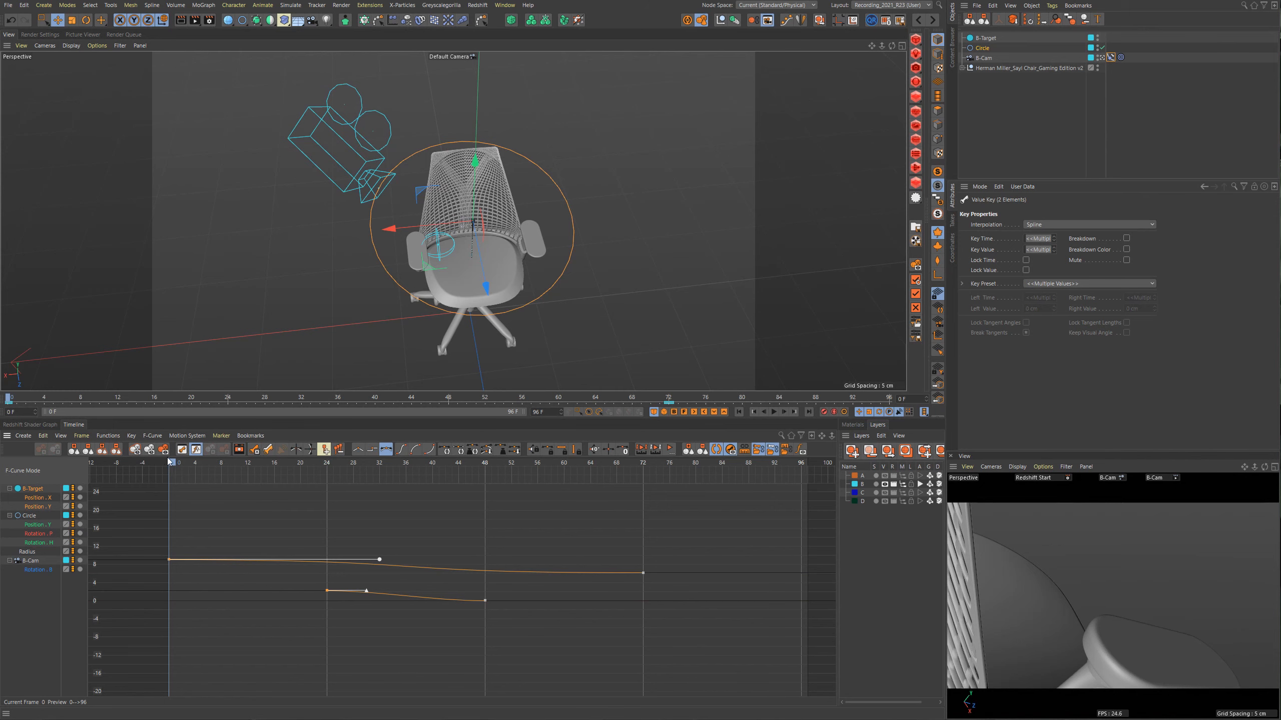
Scrub the B-Cam animation from frame 0 to frame 77 and settle on frame 72.
mouse_move(436, 287)
alt+mouse_down()
mouse_move(448, 277)
mouse_move(436, 290)
alt+mouse_up()
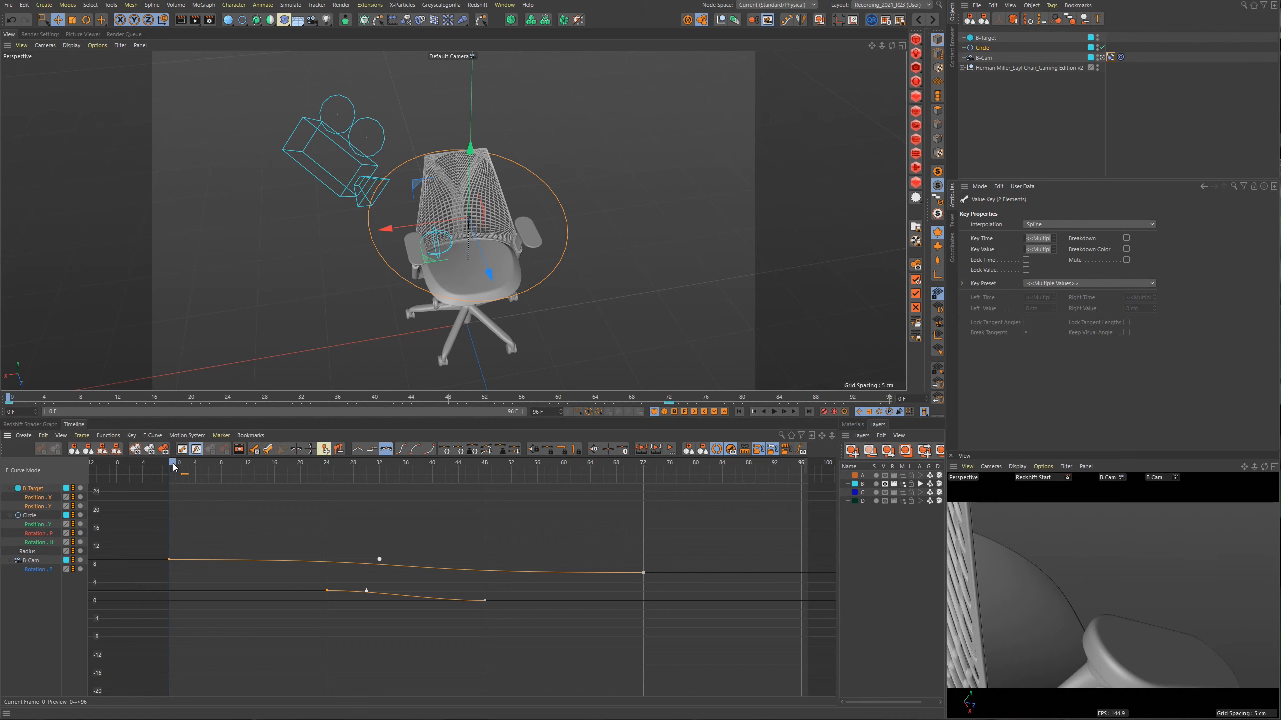
drag(171, 467, 676, 508)
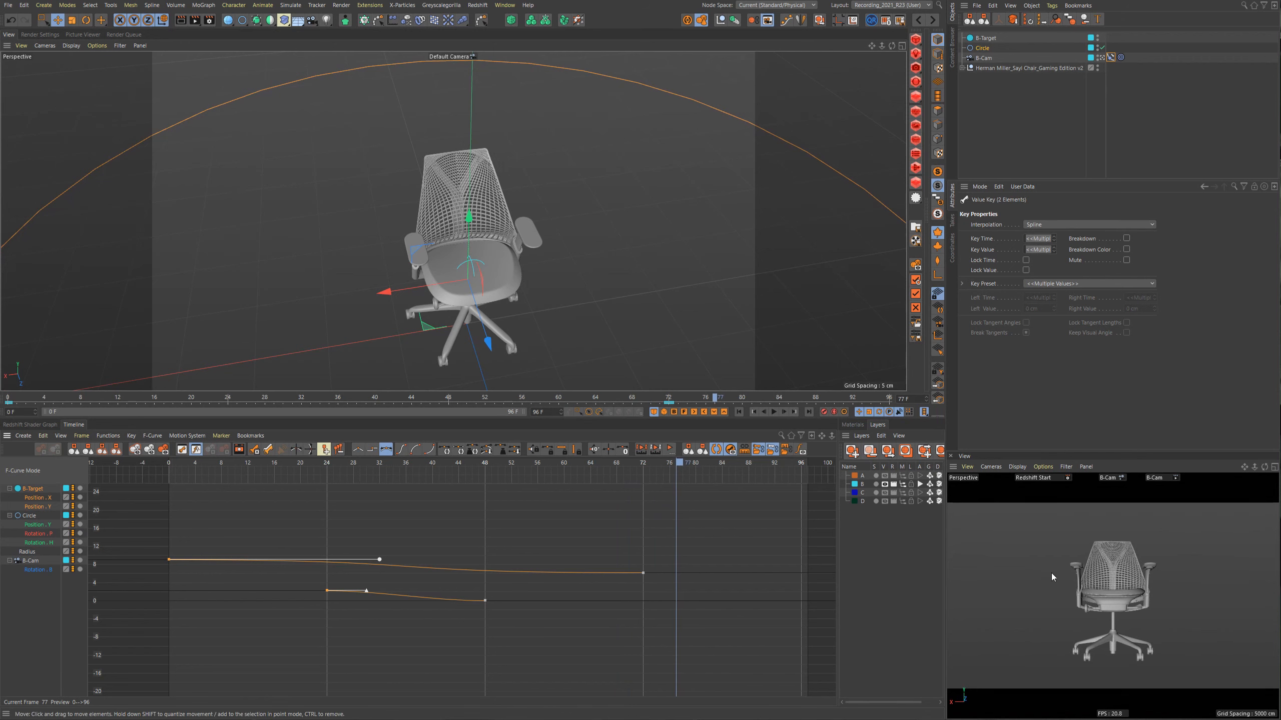
drag(355, 472, 643, 479)
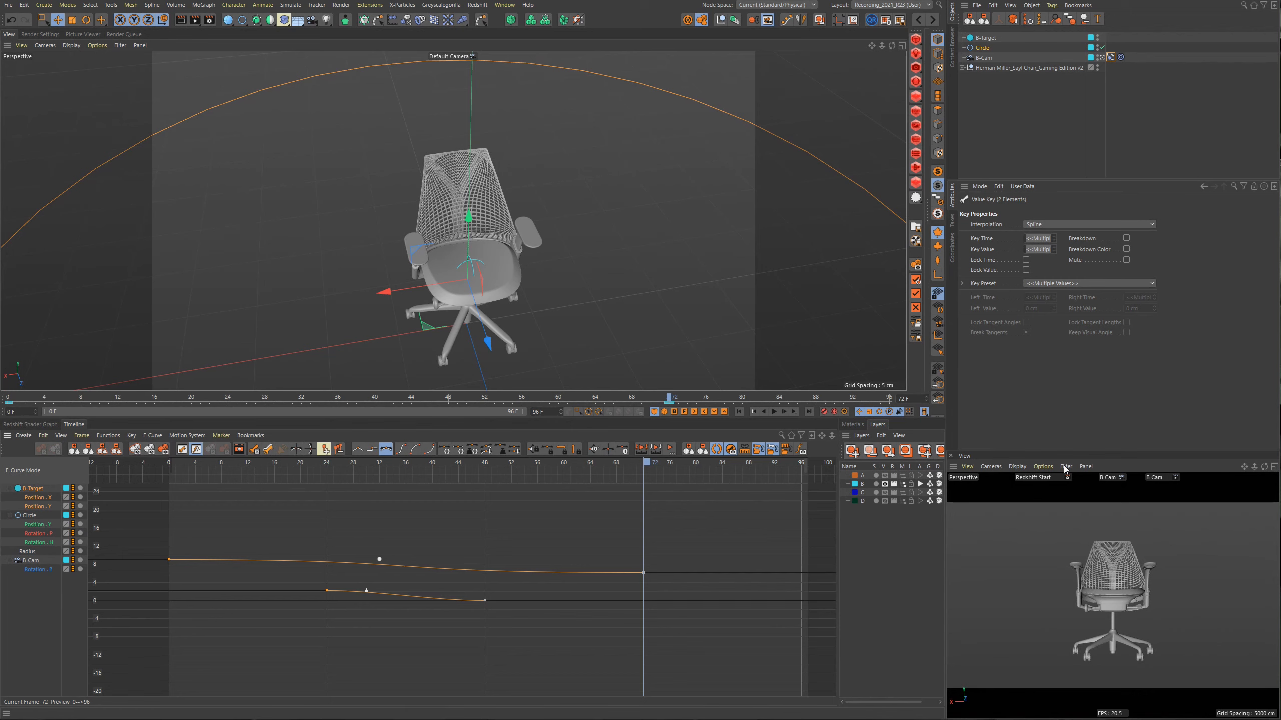
Switch the camera view to C-Cam and show layer C's rig in the viewport and object list.
click(1165, 482)
click(1182, 520)
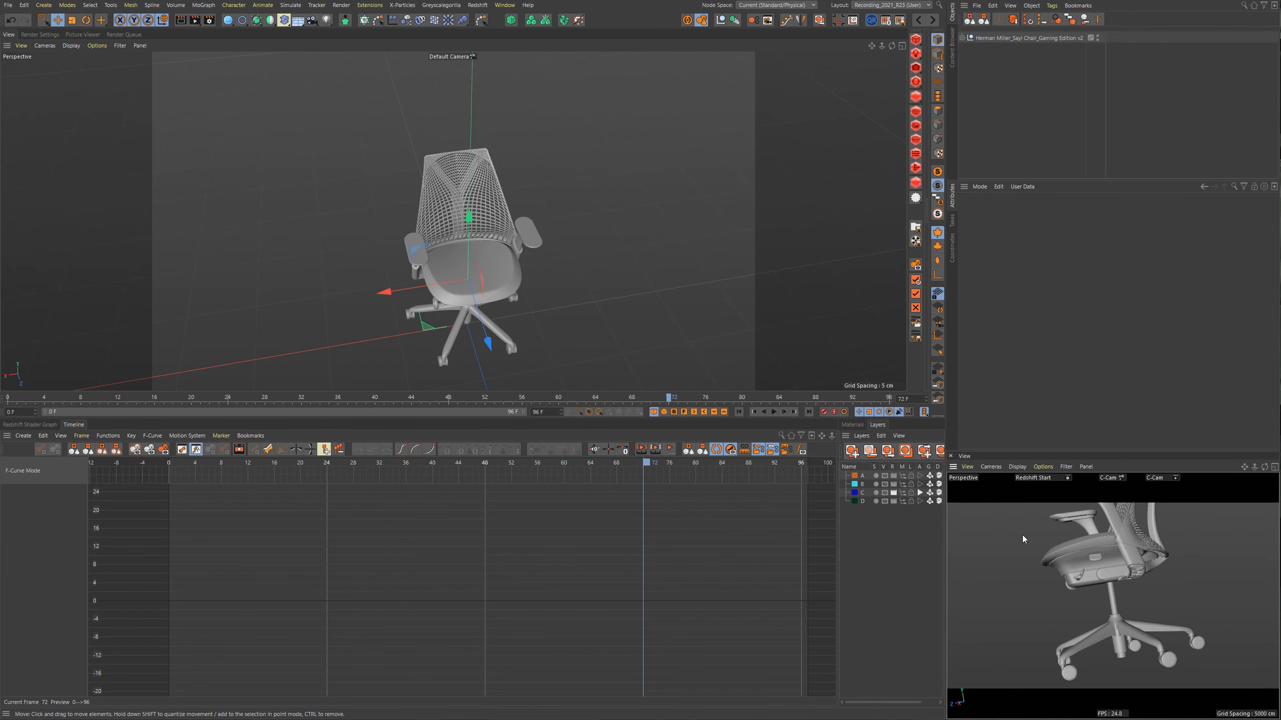
click(885, 493)
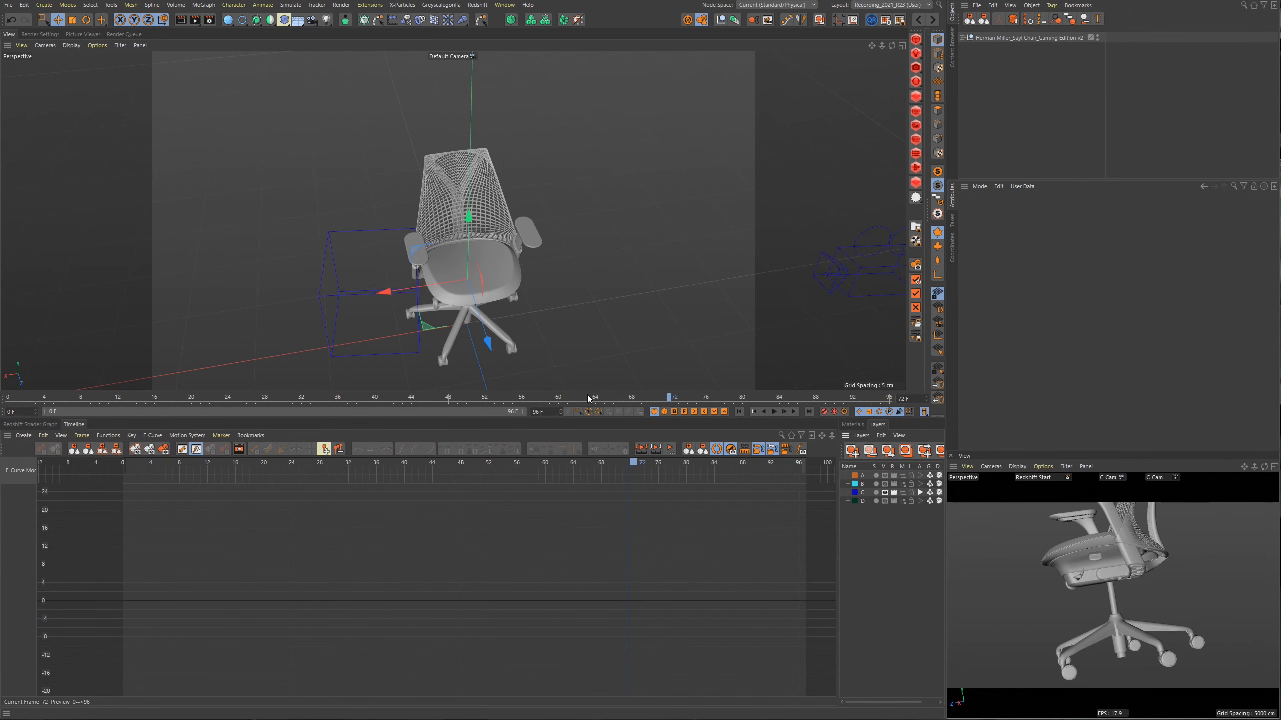
click(903, 492)
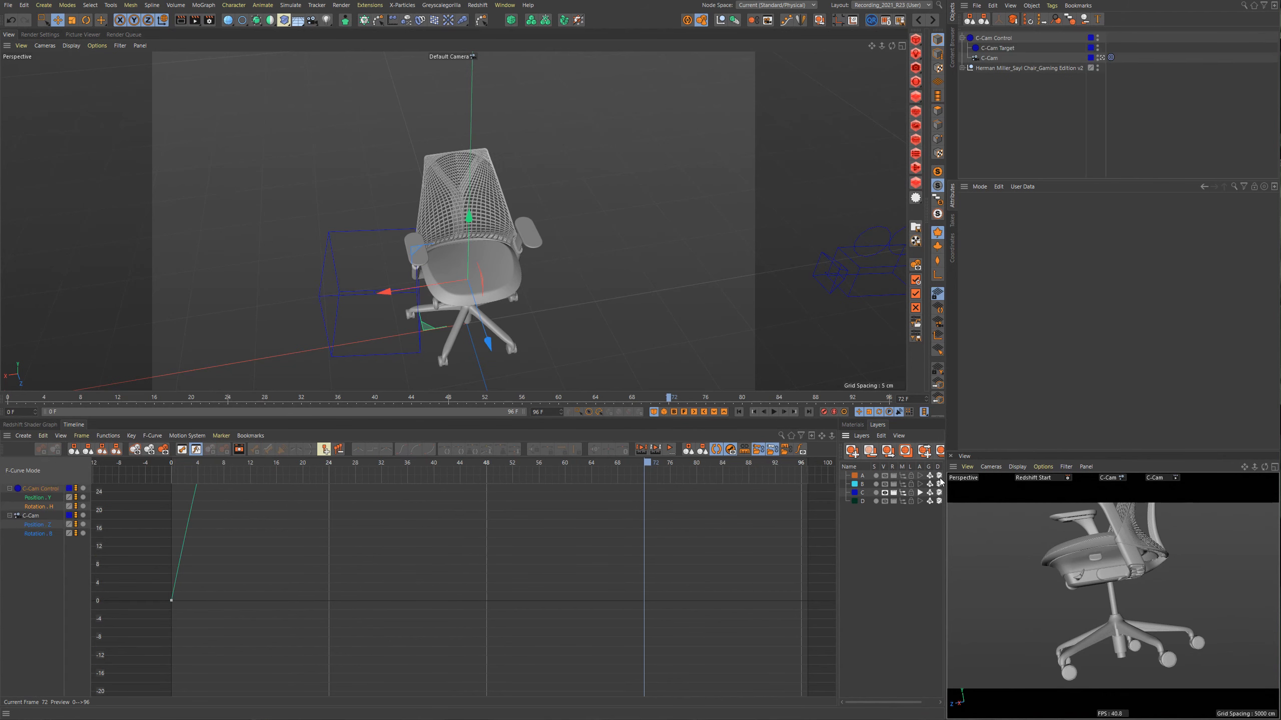
click(987, 91)
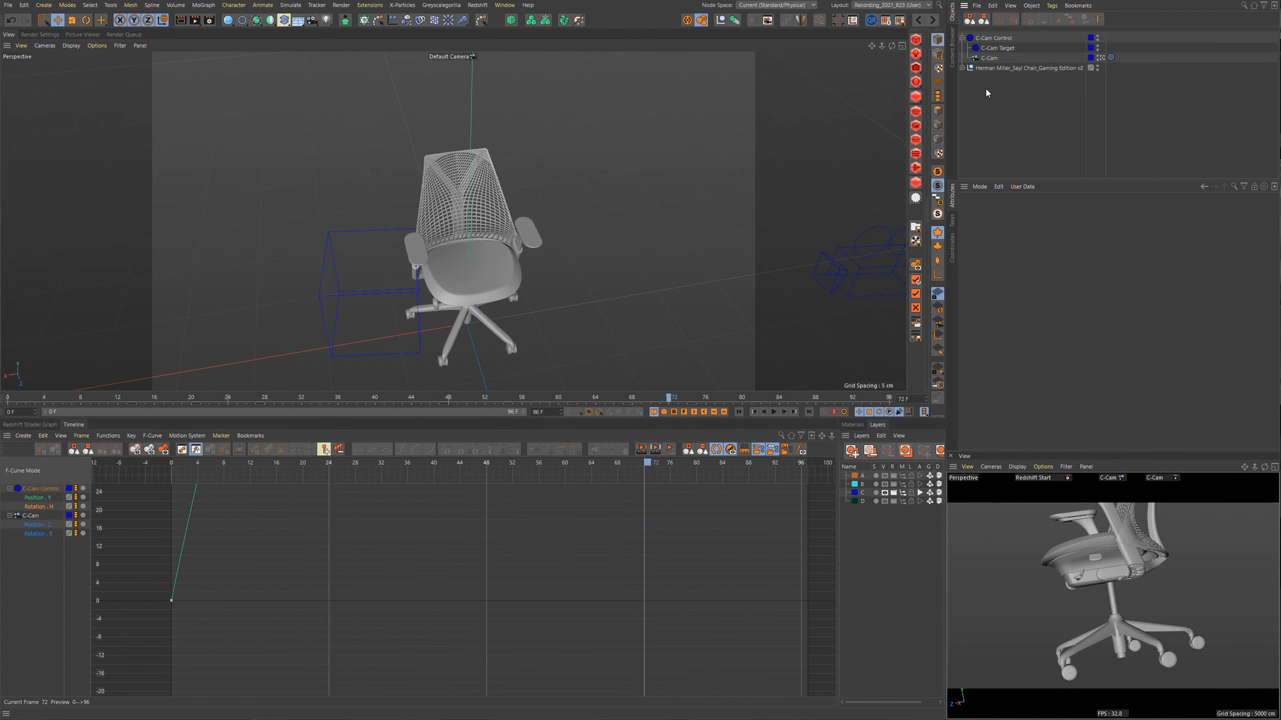
Frame C-Cam Control's Rotation H curve, return to frame 0 and examine the C-Cam rig from a lower angle.
key(h)
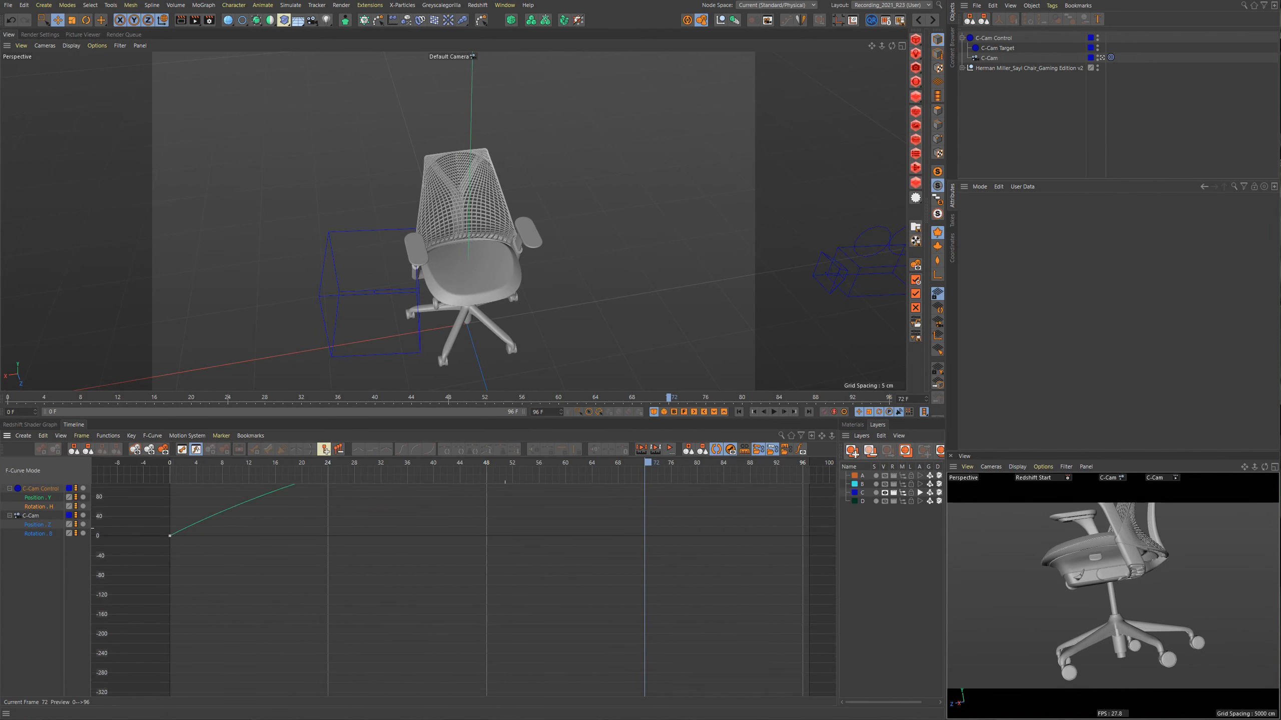
alt+middle_drag(506, 516, 510, 551)
alt+right_drag(600, 520, 600, 514)
alt+middle_drag(615, 513, 600, 515)
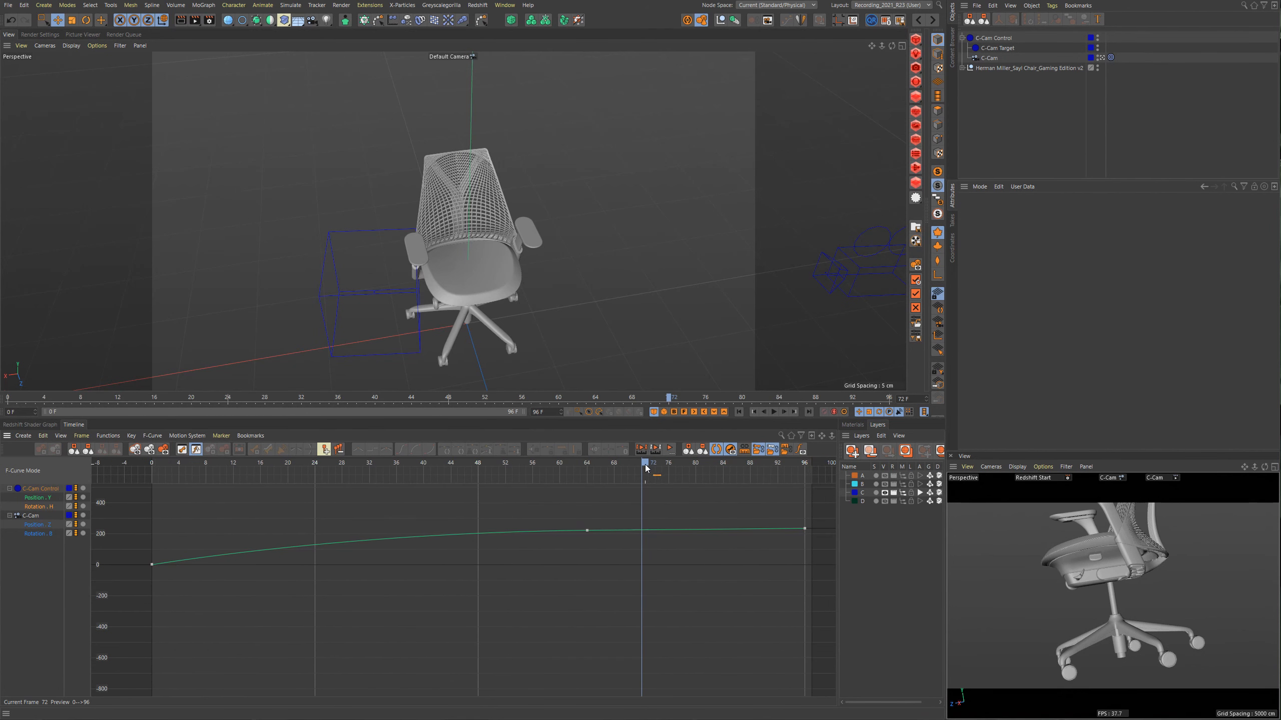
drag(645, 468, 150, 483)
alt+drag(454, 294, 498, 246)
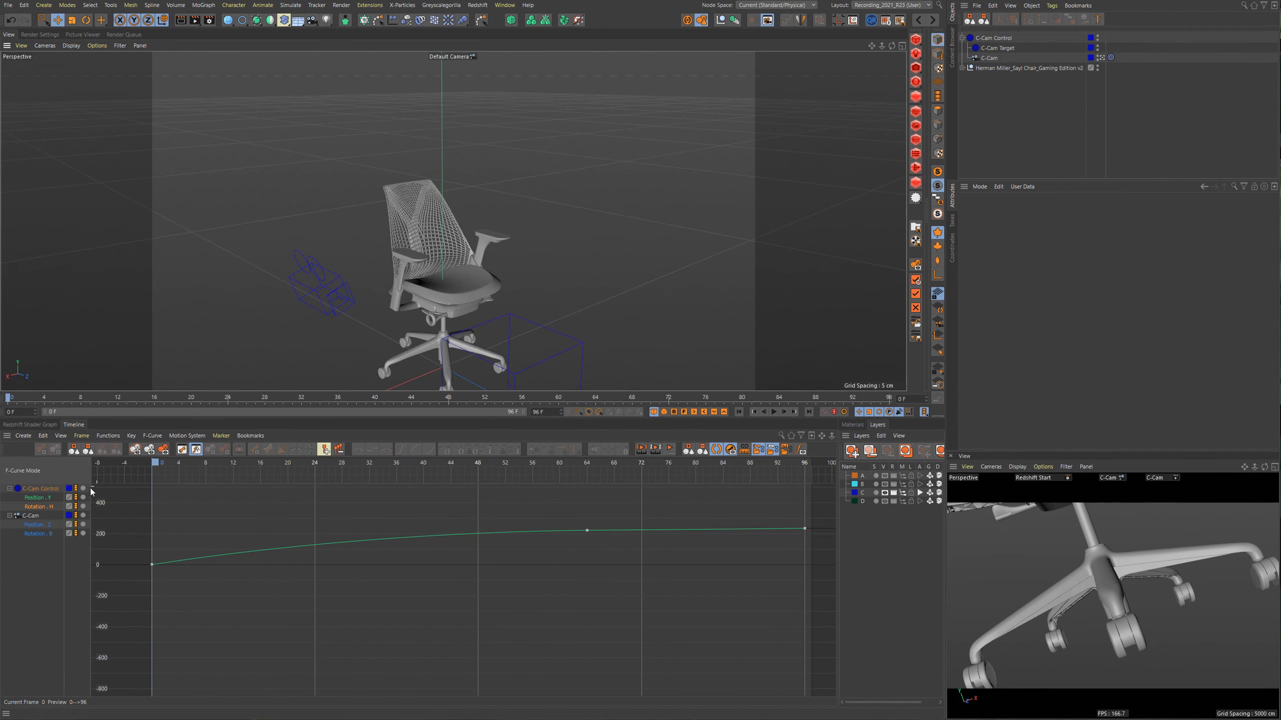
Review the C-Cam rig's F-curves all together and with Position Z alone, and select C-Cam at frame 0.
drag(91, 487, 138, 487)
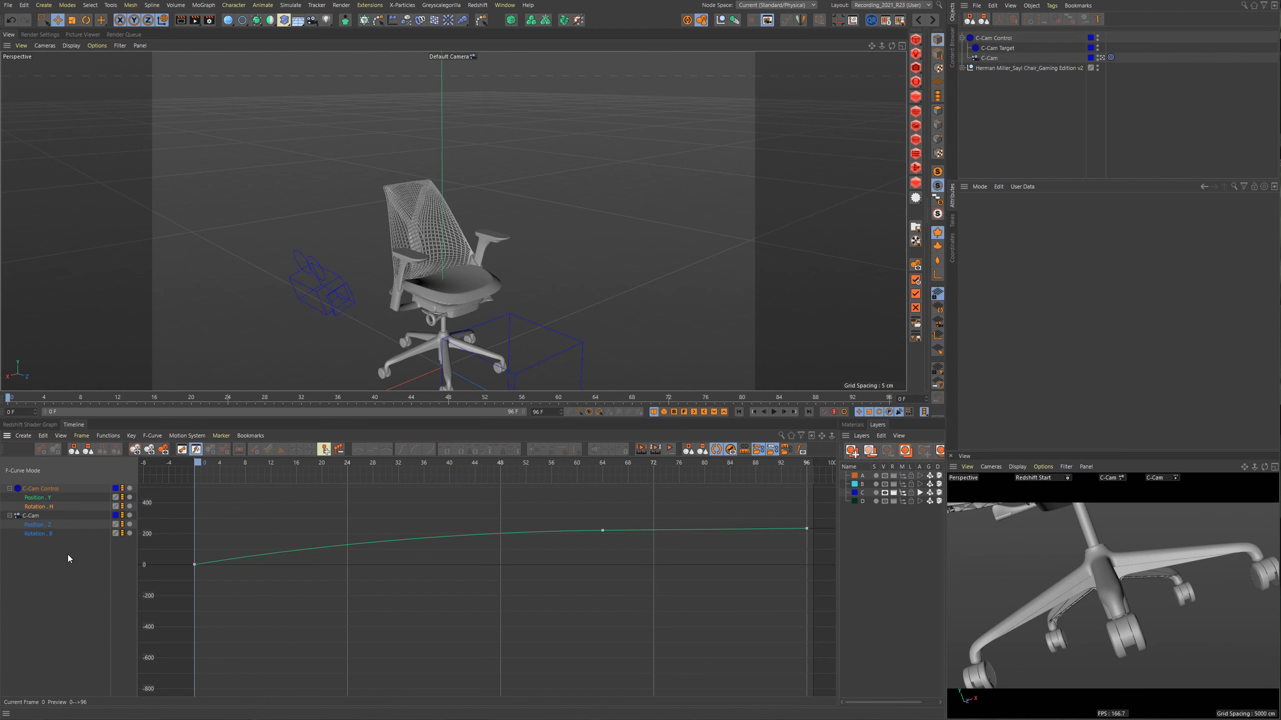
key(ctrl+a)
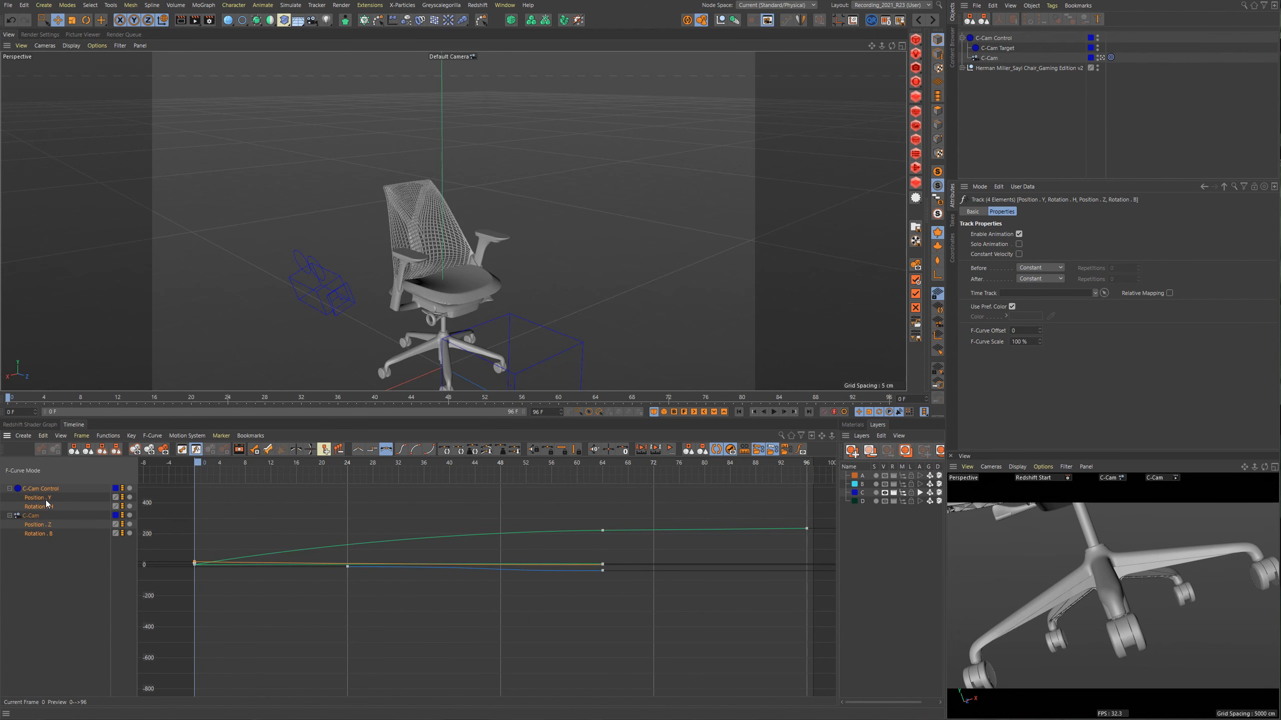
click(42, 526)
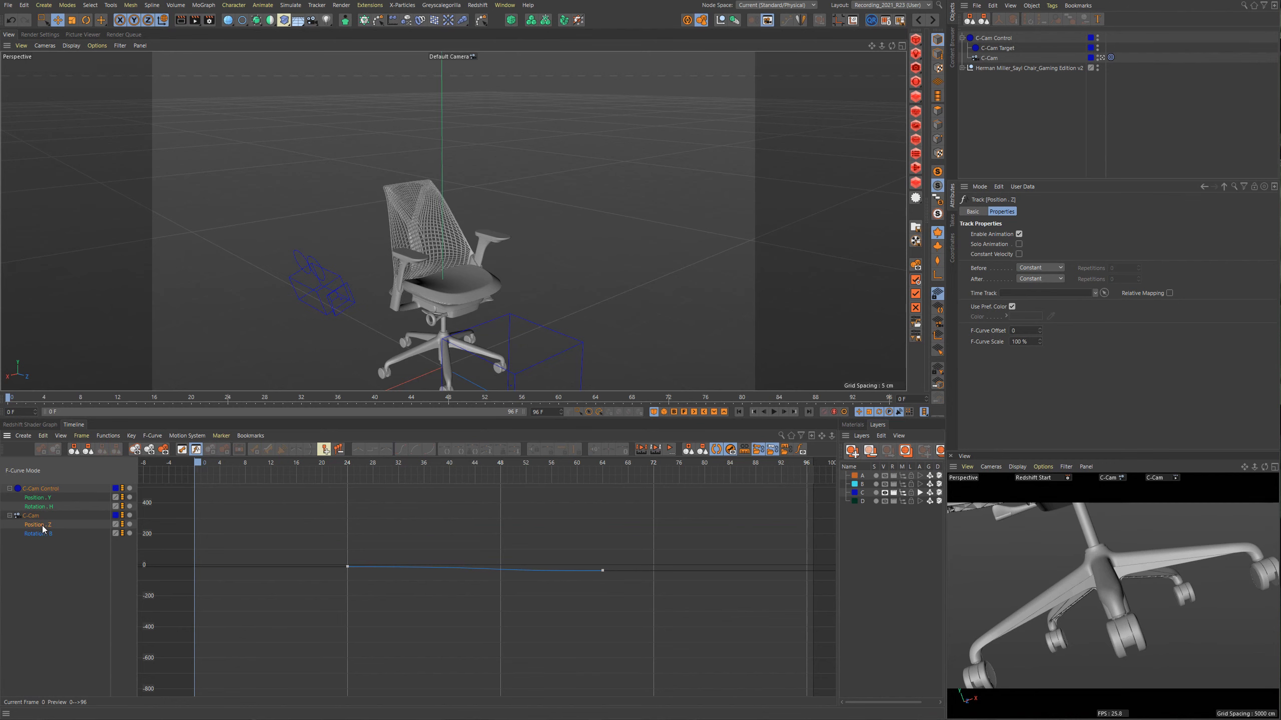
click(989, 58)
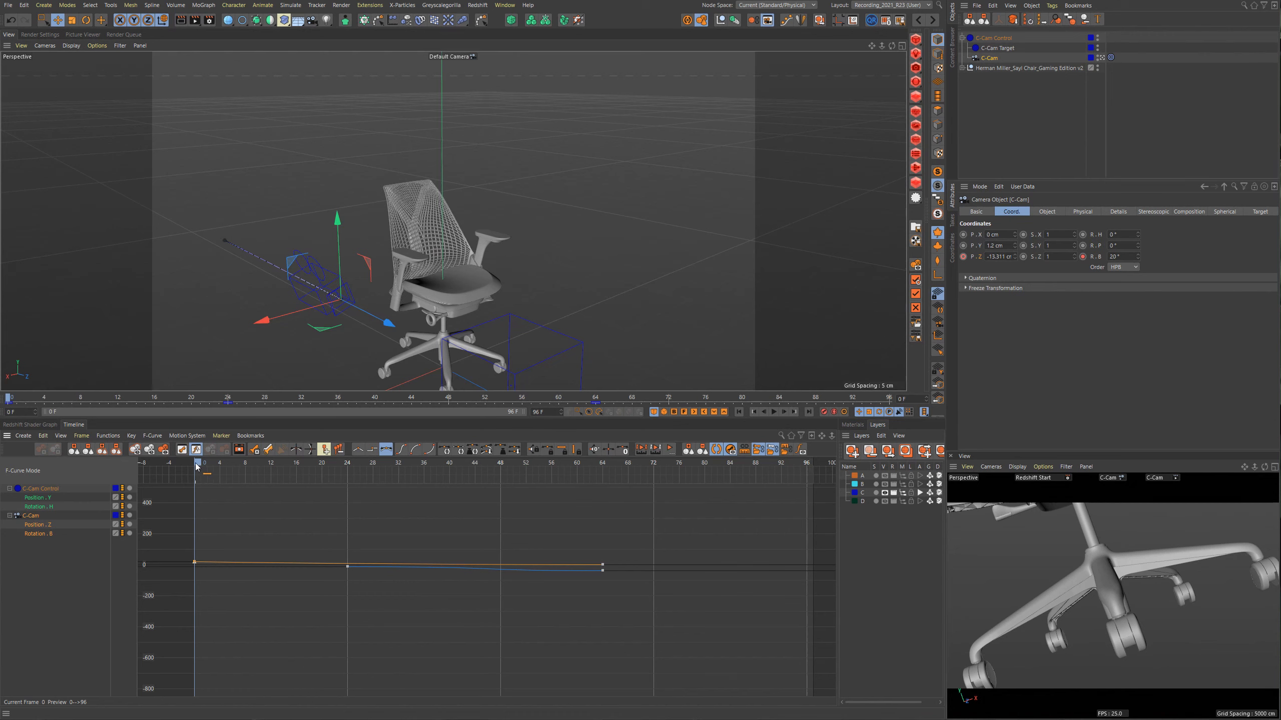
drag(197, 464, 148, 482)
Mute all of C-Cam Control's Rotation H keys and scrub to frame 43, with C-Cam's Position Z and Rotation B curves displayed.
click(48, 506)
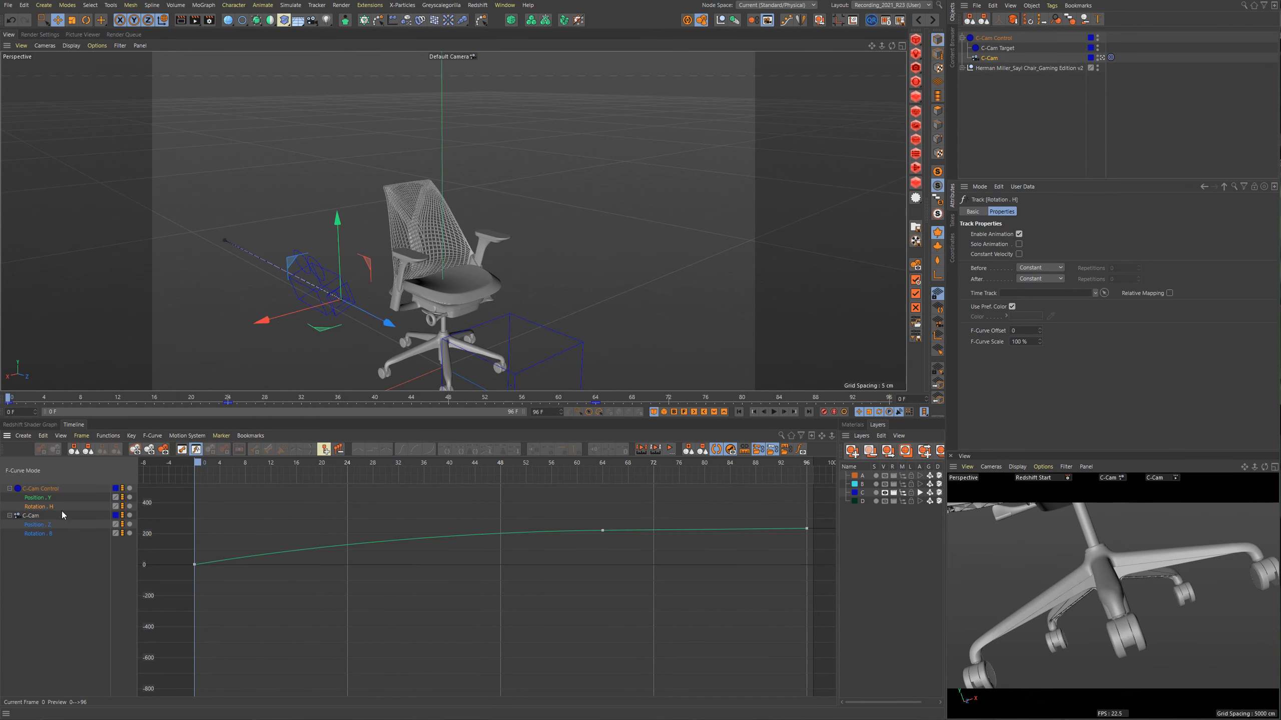
scroll(286, 543, down, 3)
key(ctrl+a)
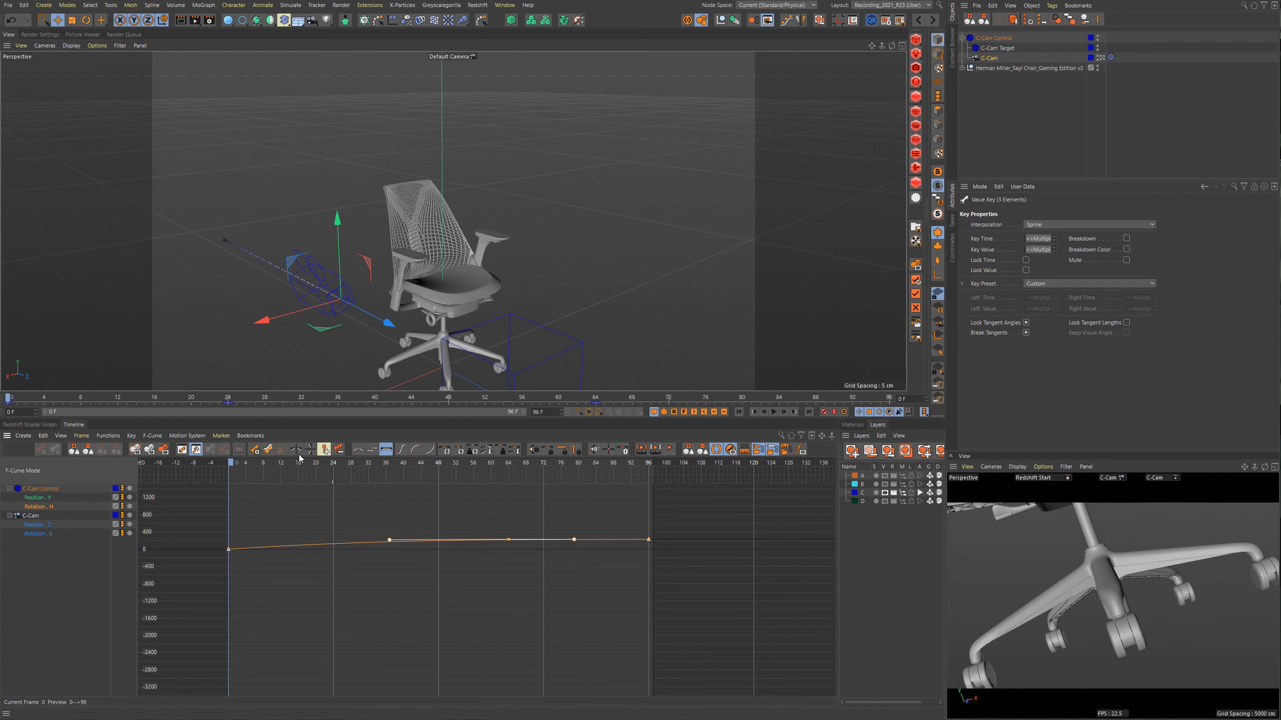
click(254, 449)
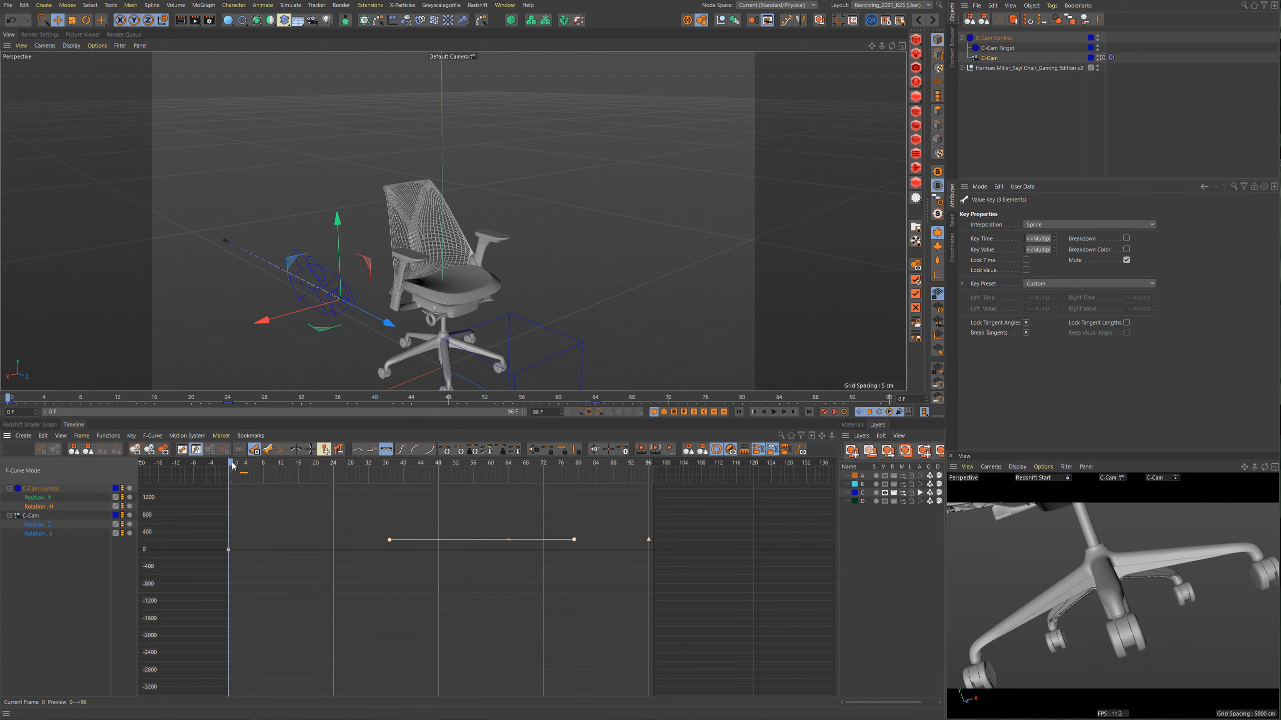
drag(232, 466, 418, 491)
click(57, 516)
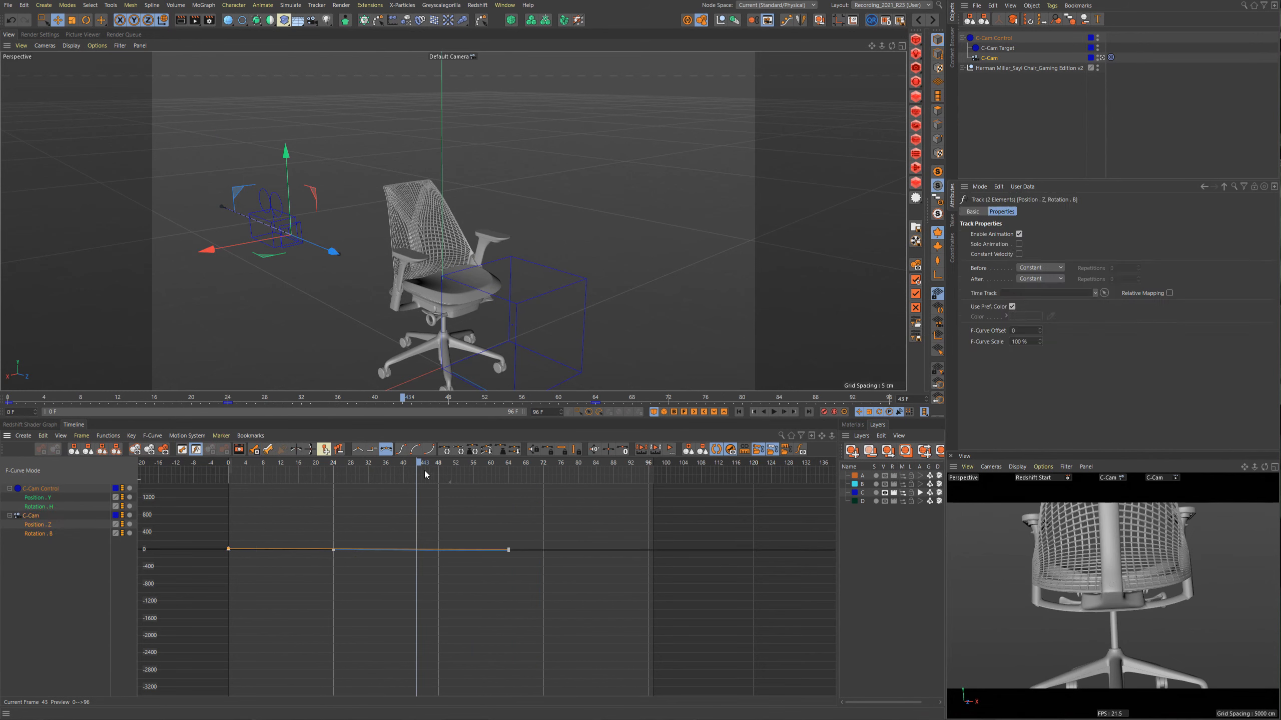
Go to frame 24 and frame the keys of C-Cam's Position . Z and Rotation . B curves for inspection.
click(335, 466)
drag(183, 507, 553, 606)
key(s)
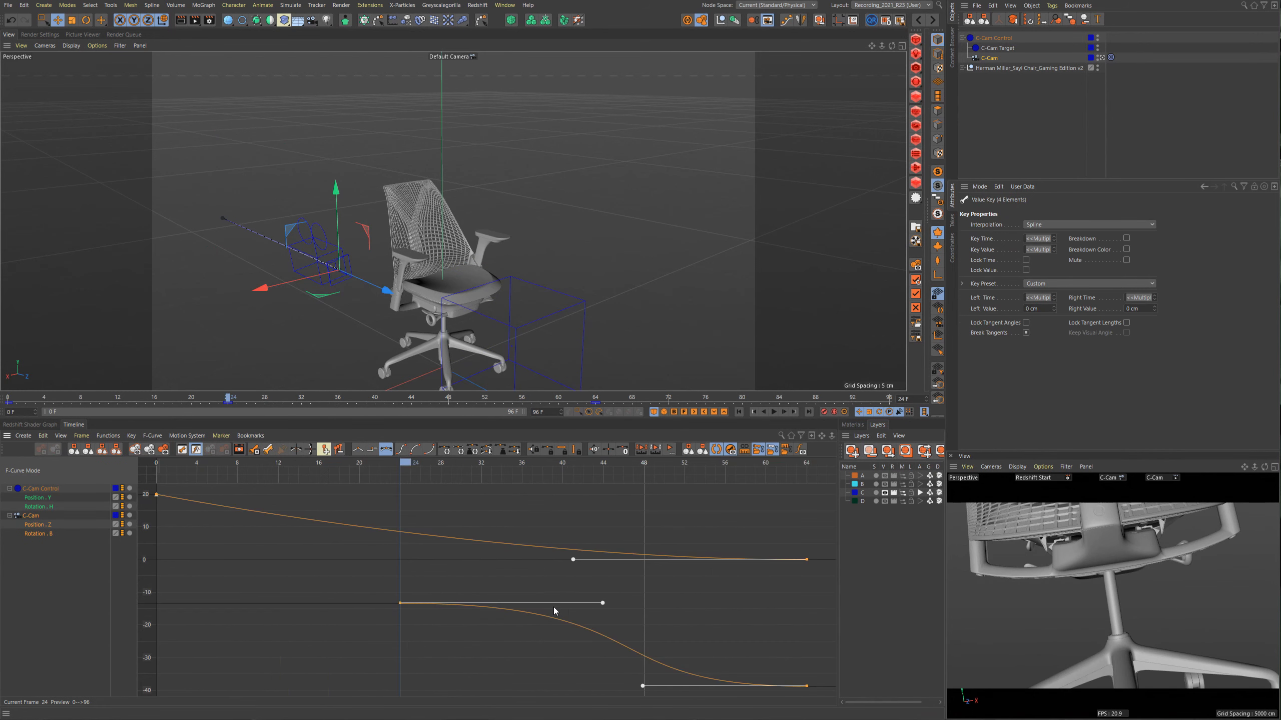
alt+right_drag(554, 607, 380, 482)
alt+middle_drag(380, 483, 351, 482)
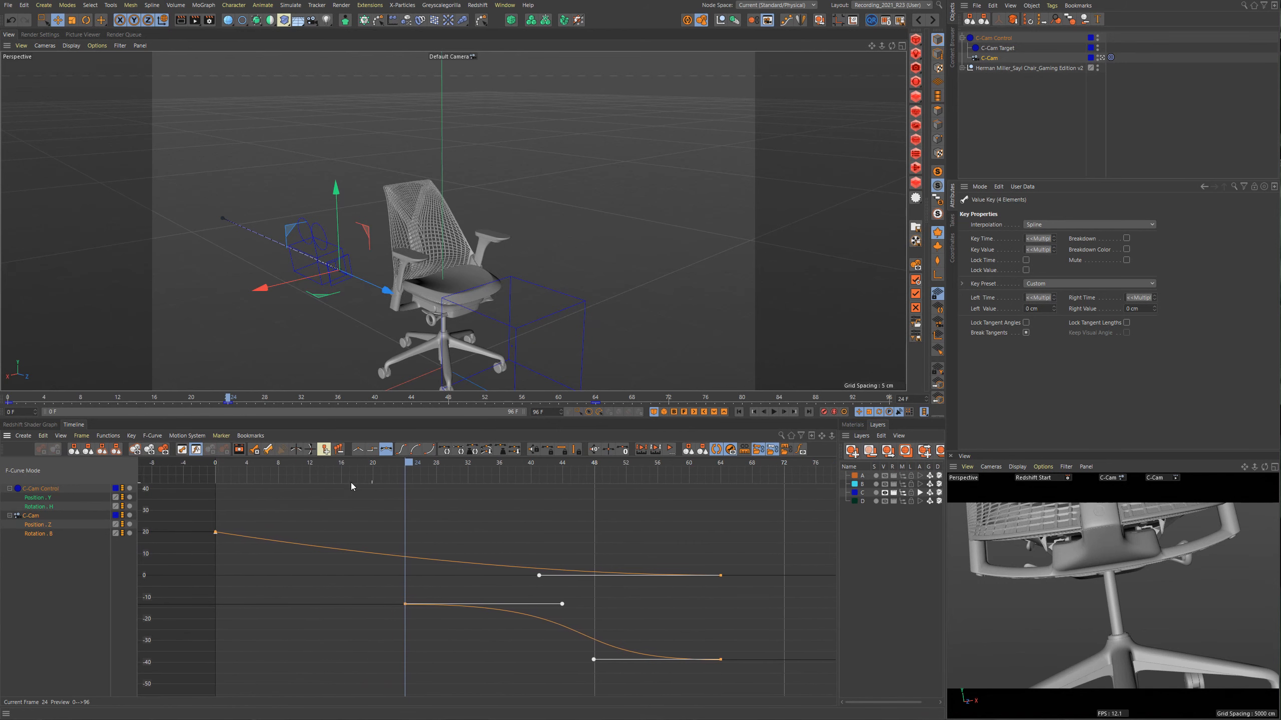
click(294, 511)
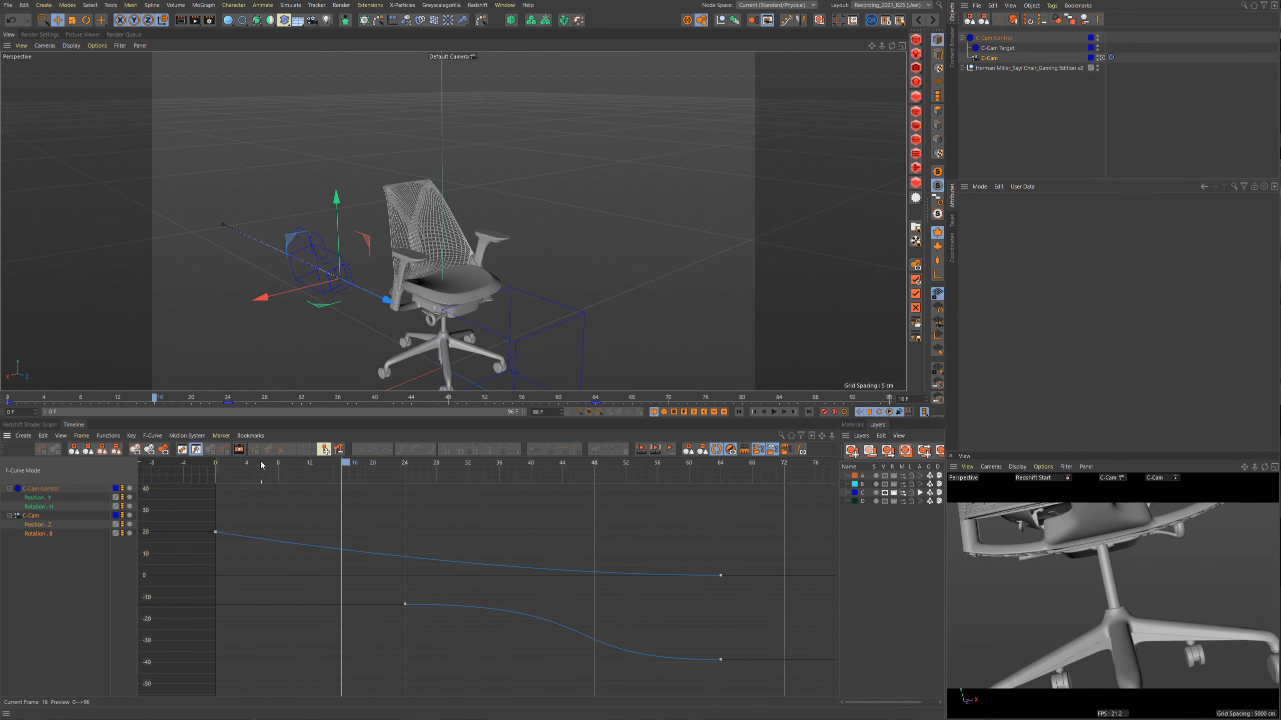
Examine C-Cam's Rotation . B and Position . Z tracks one at a time, scrubbing the animation for each from frame 0.
click(212, 463)
click(37, 534)
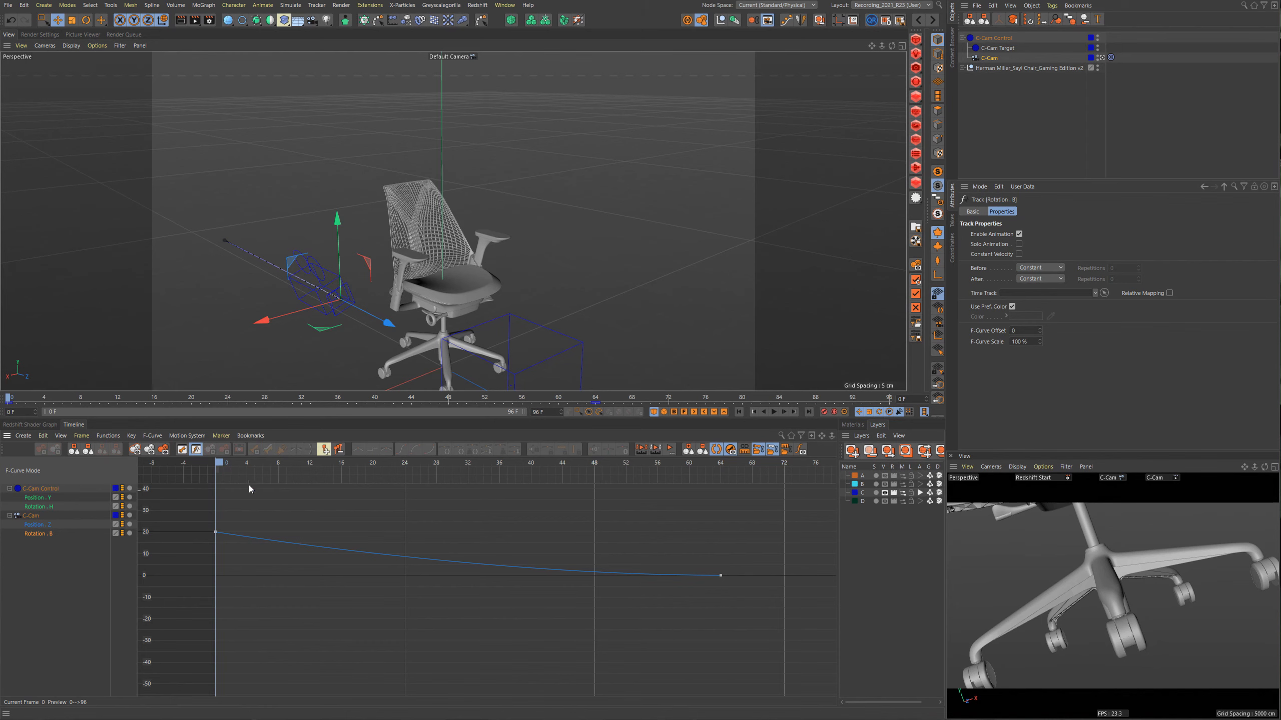
drag(218, 466, 508, 502)
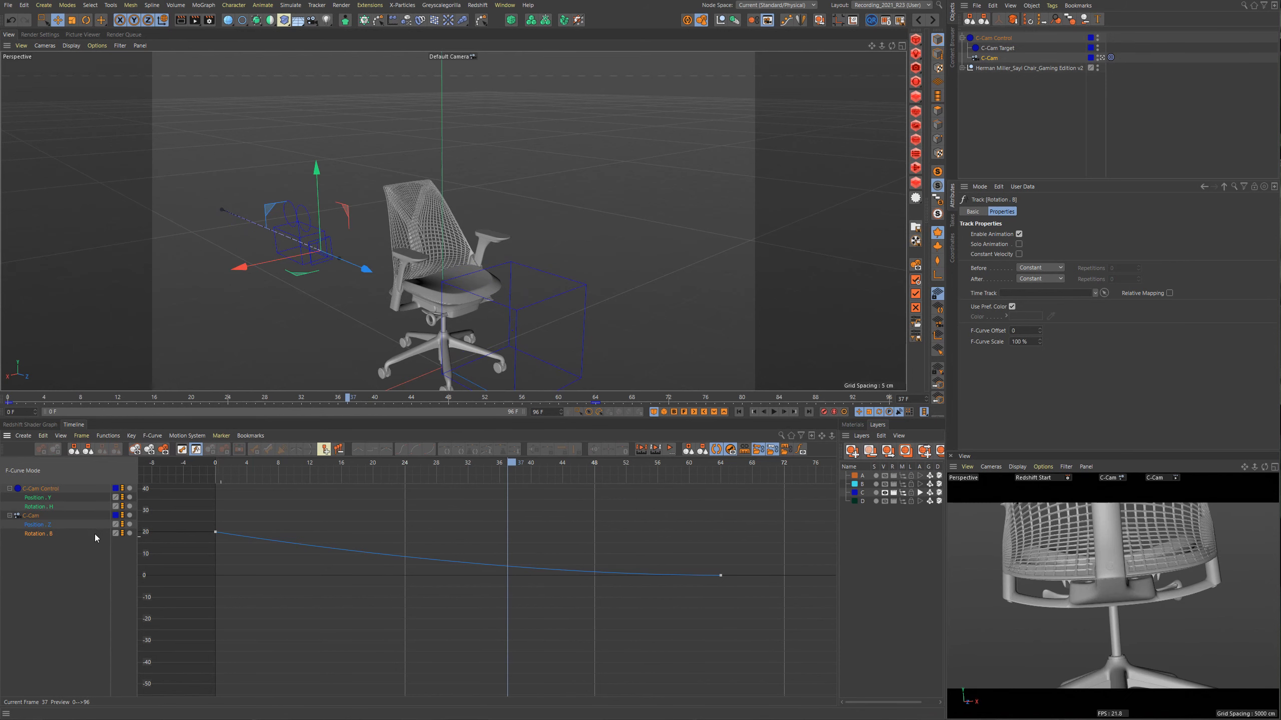
click(38, 525)
drag(398, 469, 727, 492)
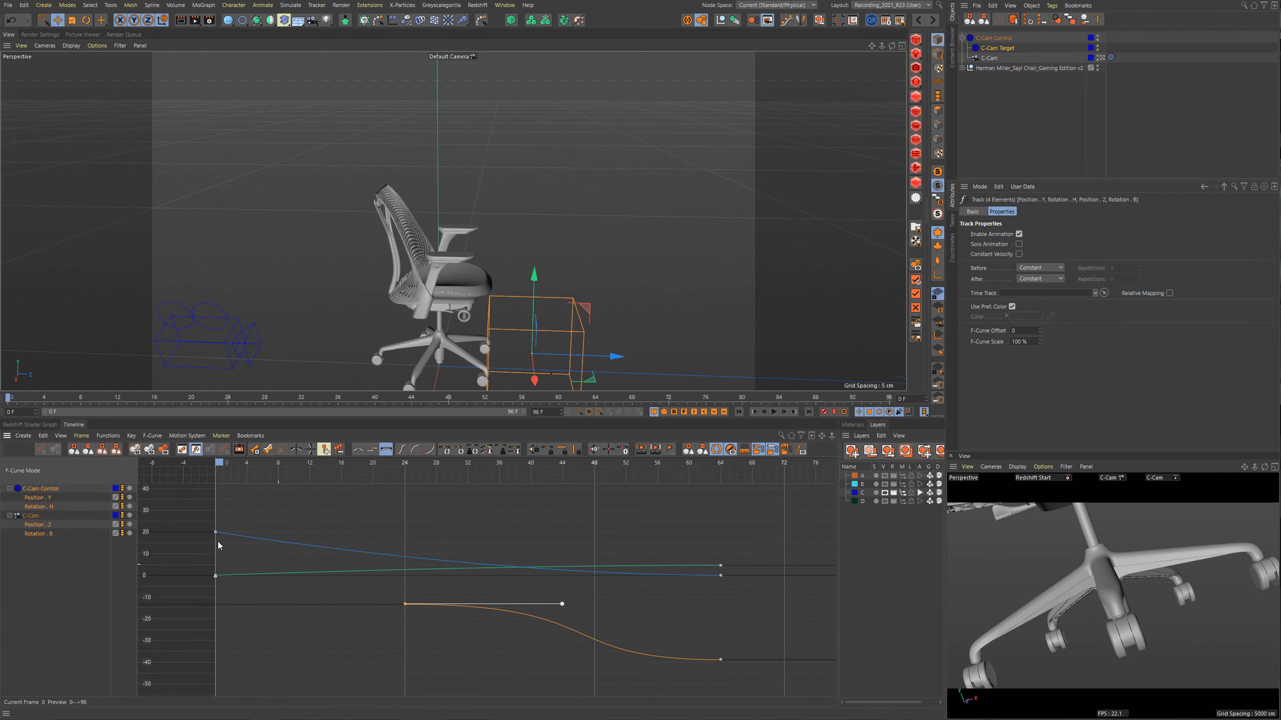
Unmute all the keys of C-Cam Control's Position . Y and Rotation . H tracks.
drag(45, 499, 48, 507)
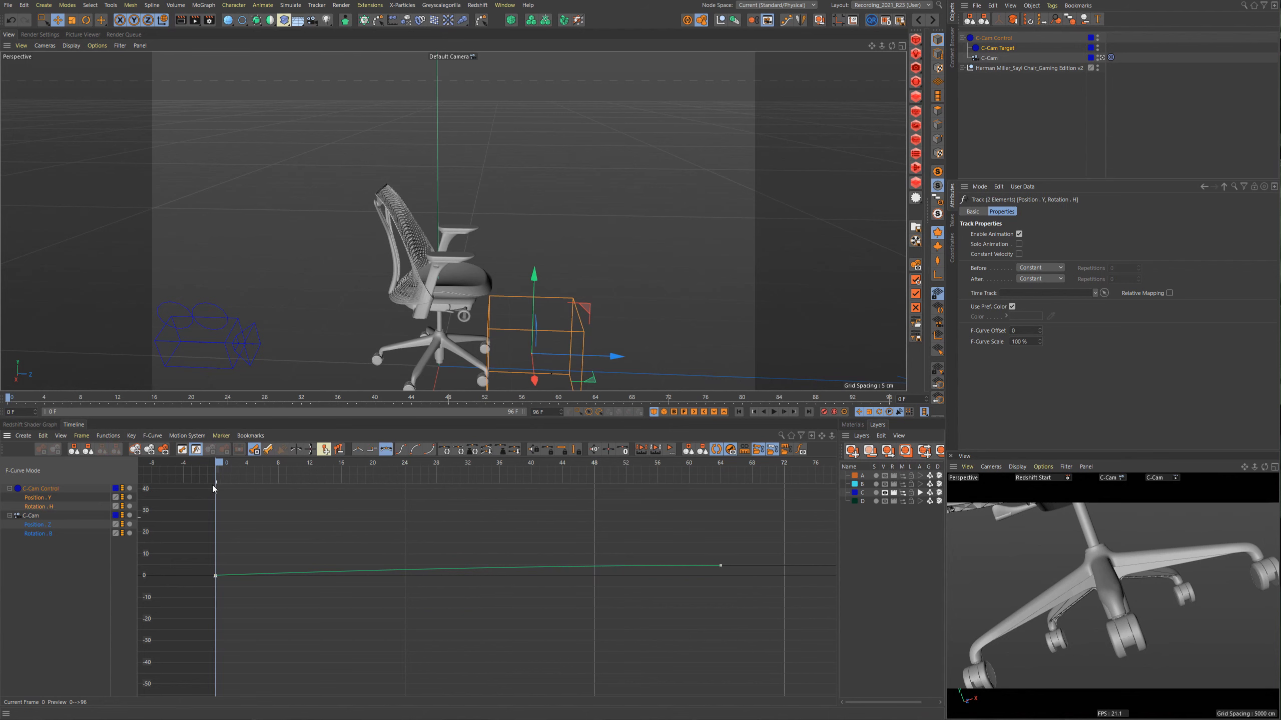
click(186, 527)
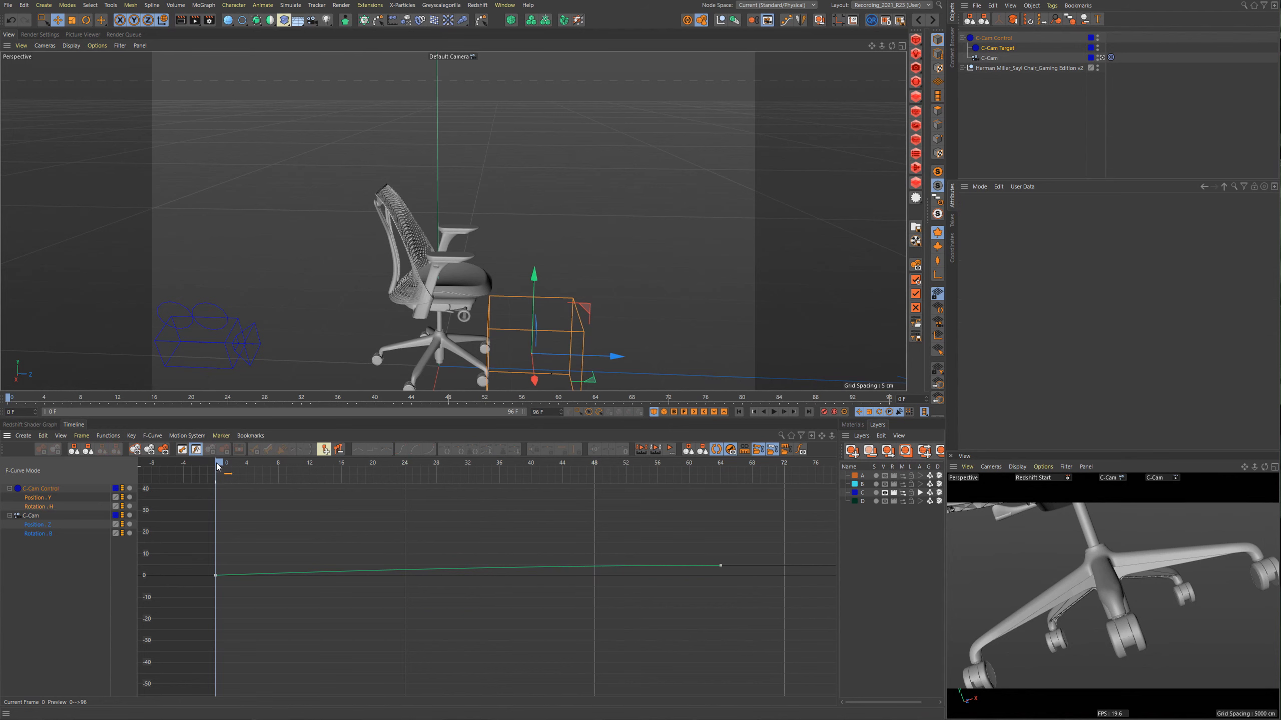
click(46, 497)
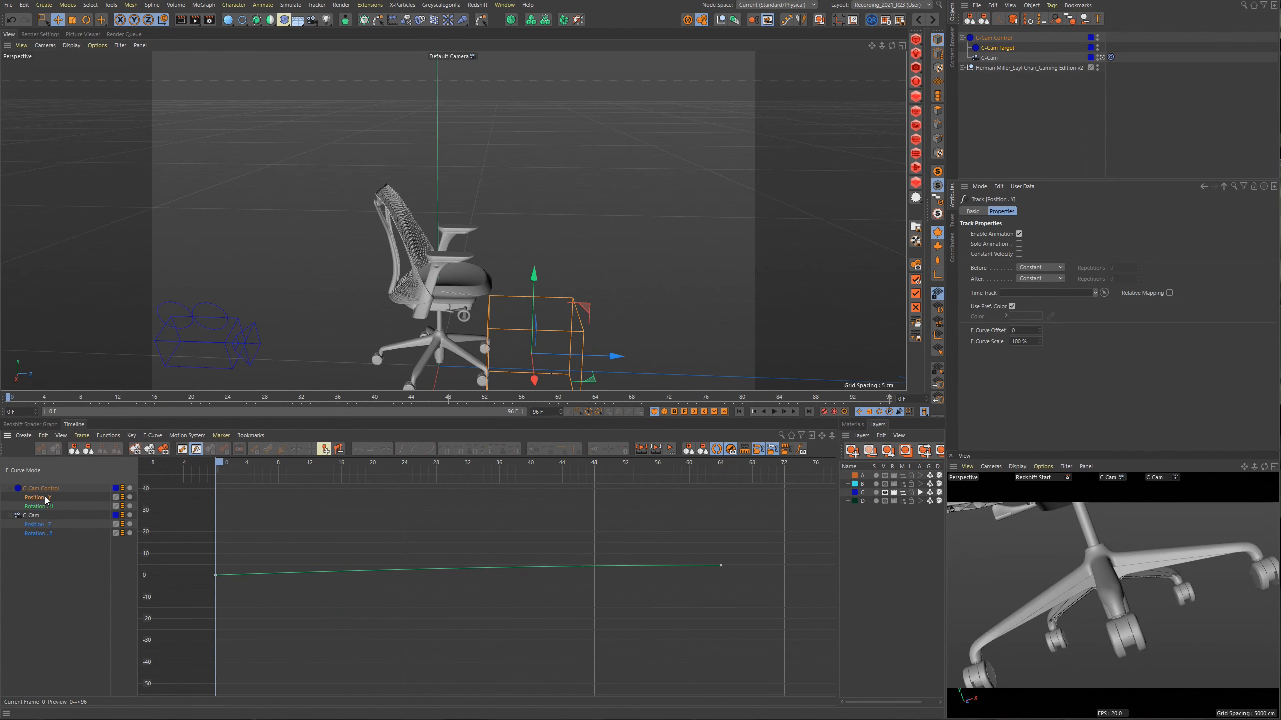
shift+click(44, 507)
key(h)
scroll(362, 548, down, 4)
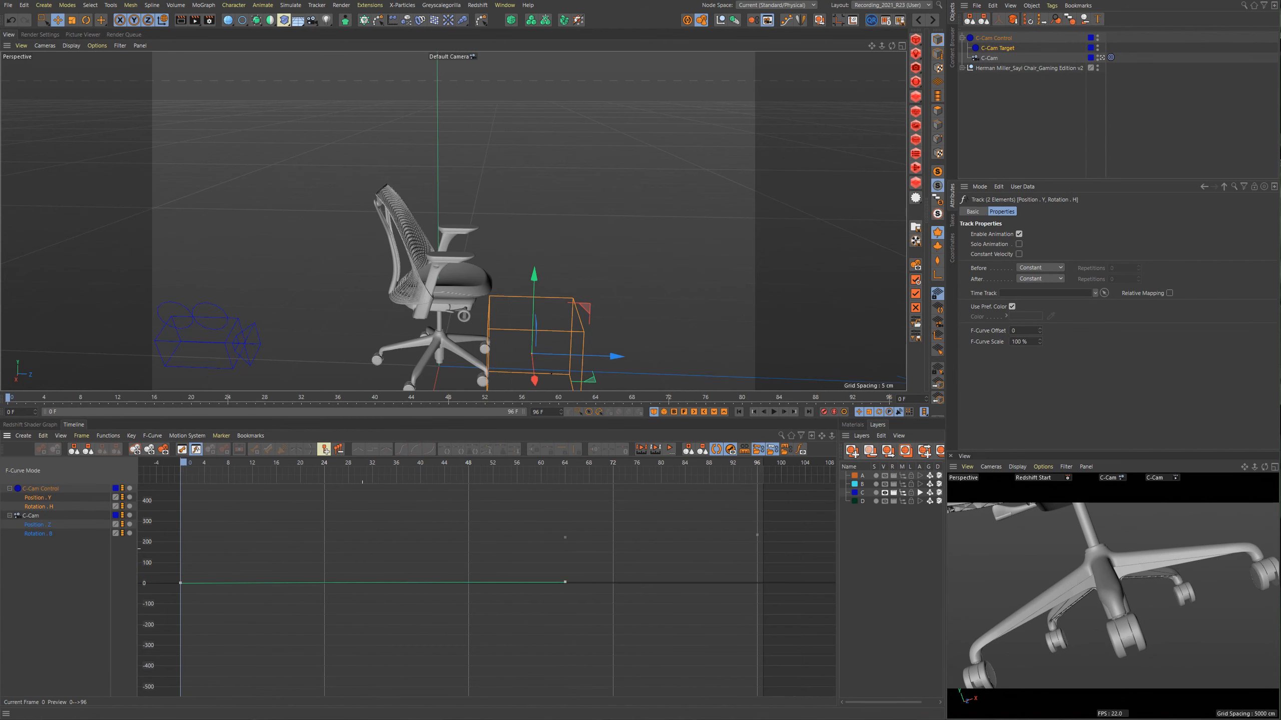
key(ctrl+a)
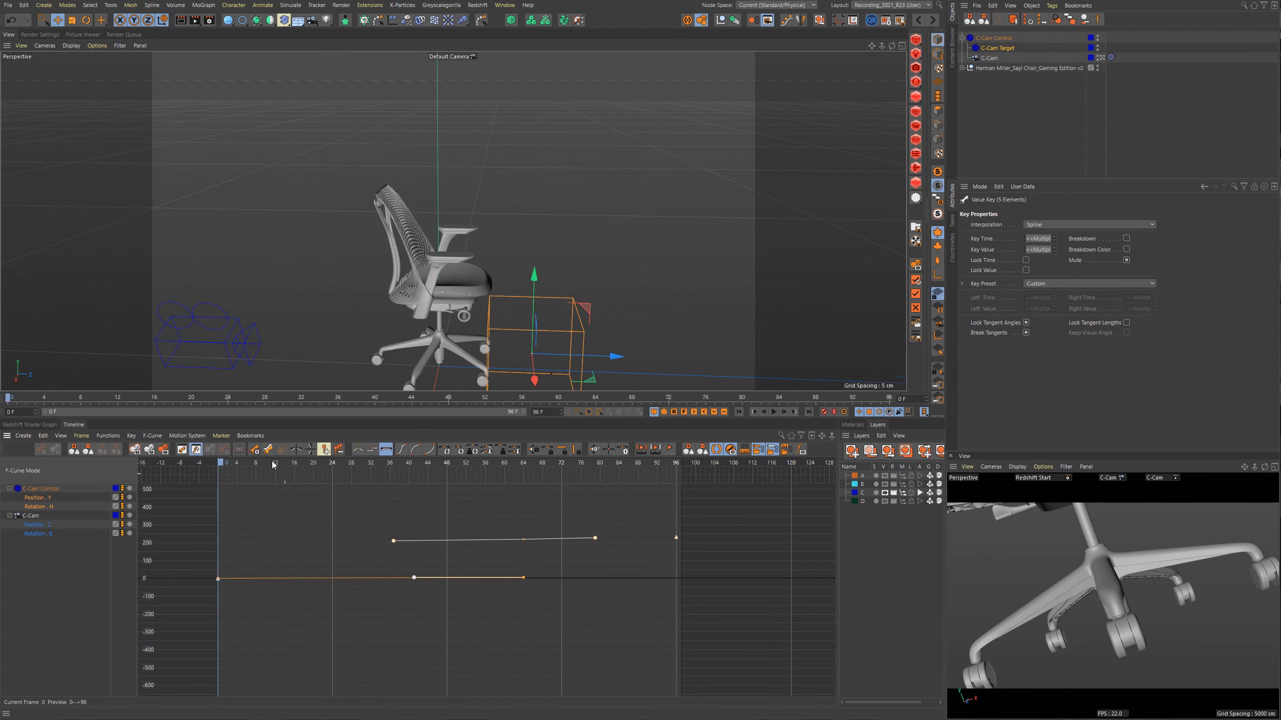
click(254, 449)
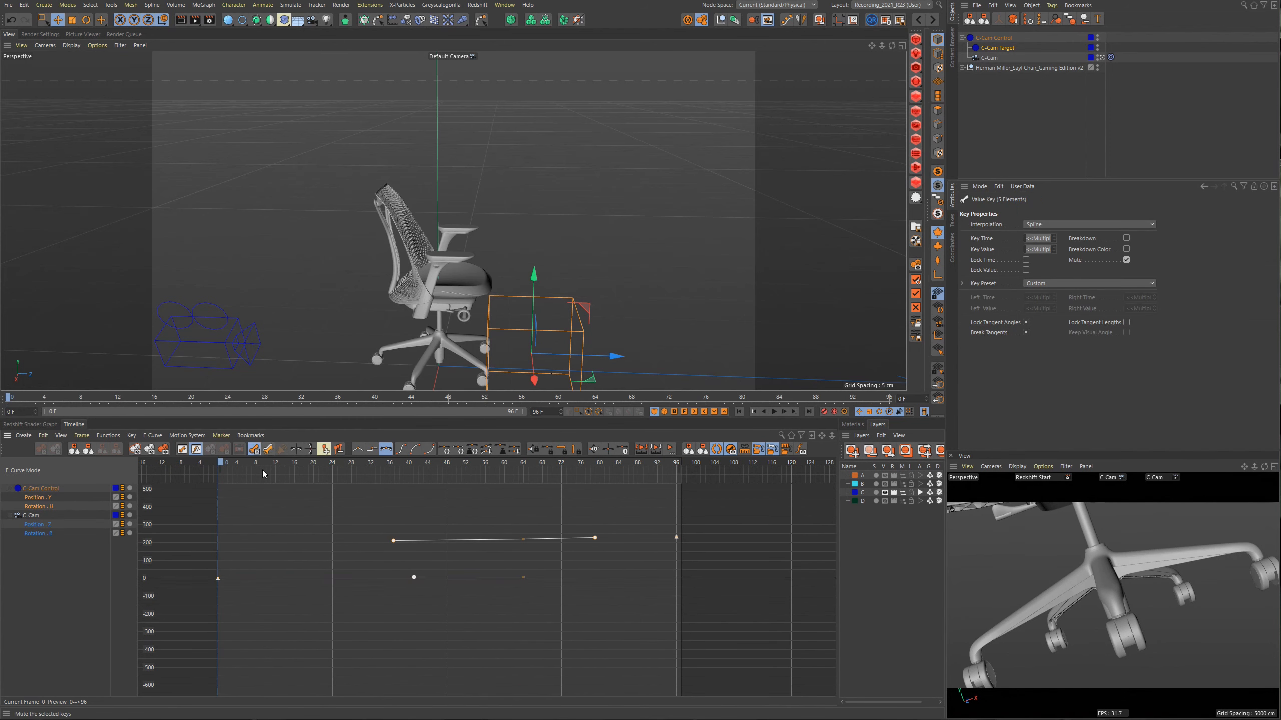
Deselect the keys and scrub the animation from the start to frame 61.
click(282, 512)
click(226, 466)
mouse_move(234, 463)
mouse_down()
mouse_move(219, 467)
mouse_move(606, 502)
mouse_up()
Examine C-Cam Control's Rotation . H curve between the keys at frames 64 and 96, scrubbing to frame 71.
click(38, 506)
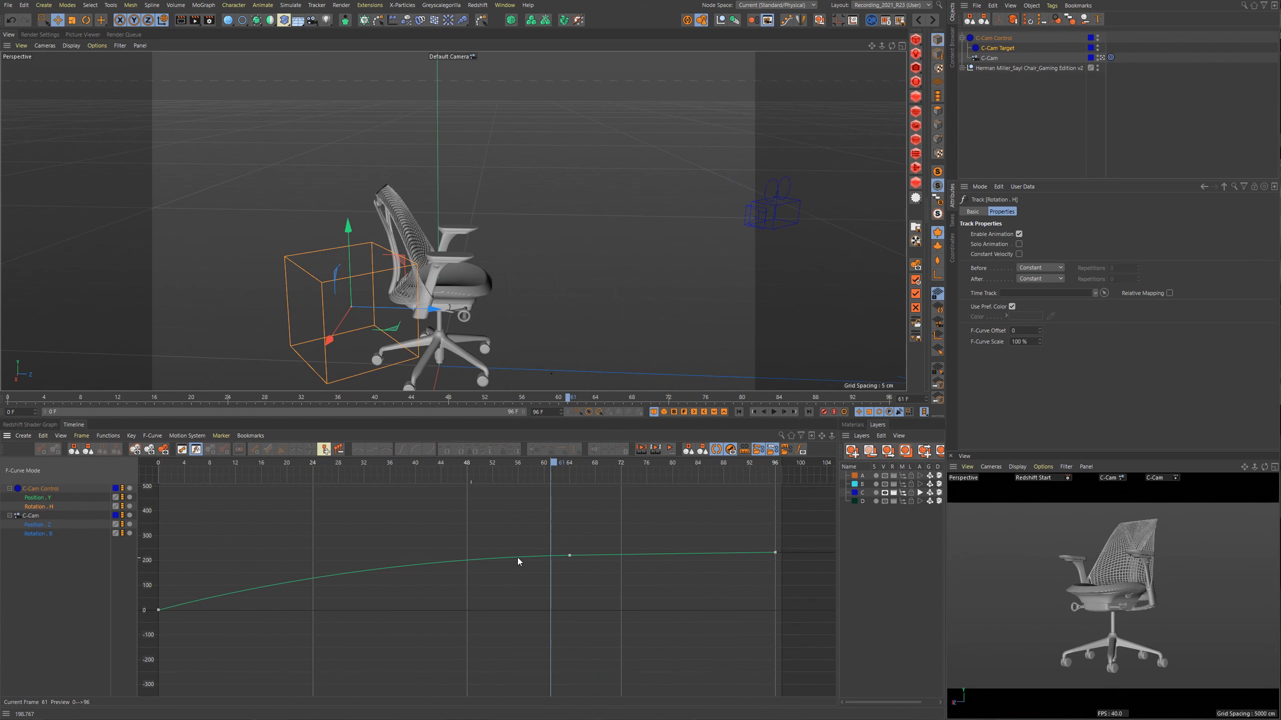
alt+right_drag(551, 560, 573, 548)
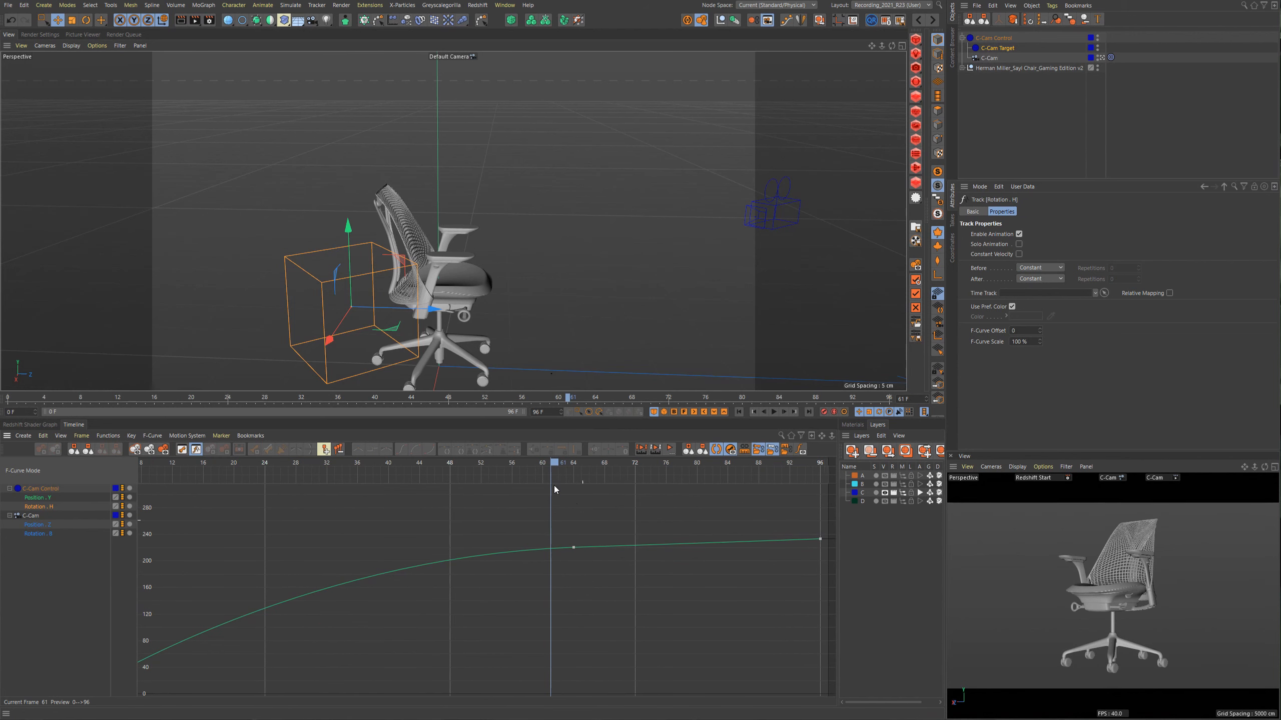
drag(560, 465, 579, 466)
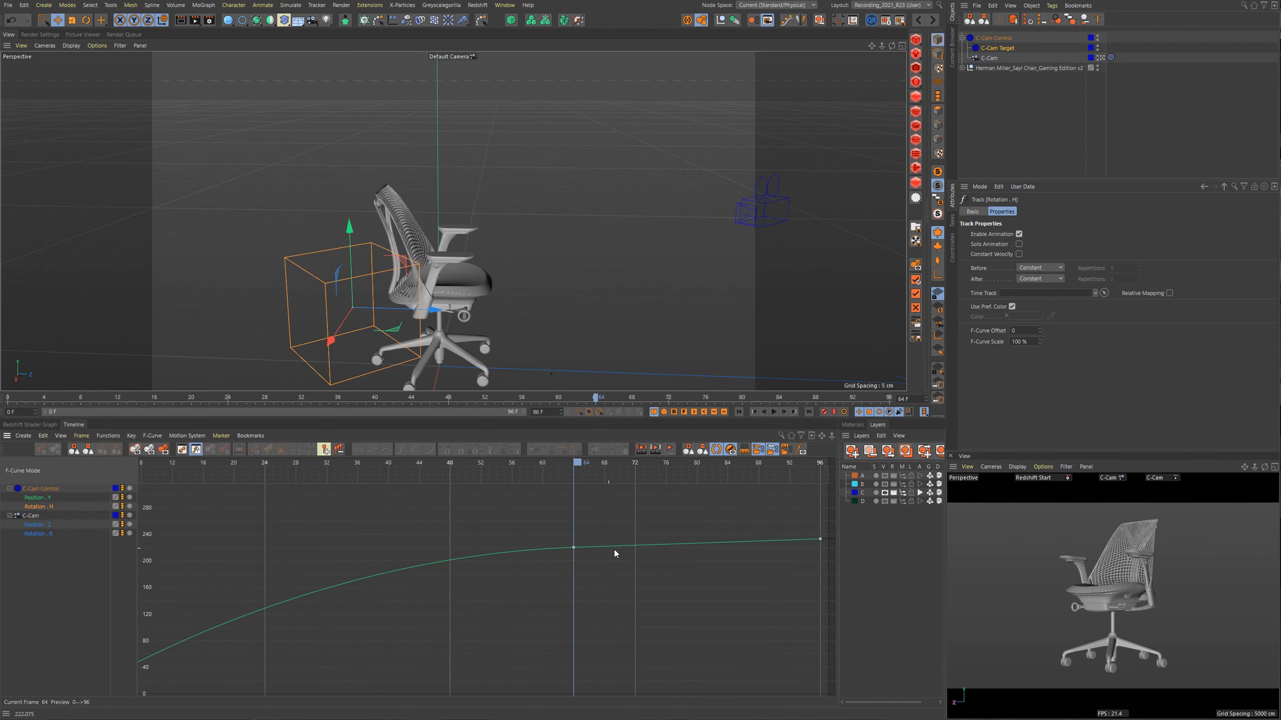
alt+middle_drag(641, 558, 603, 561)
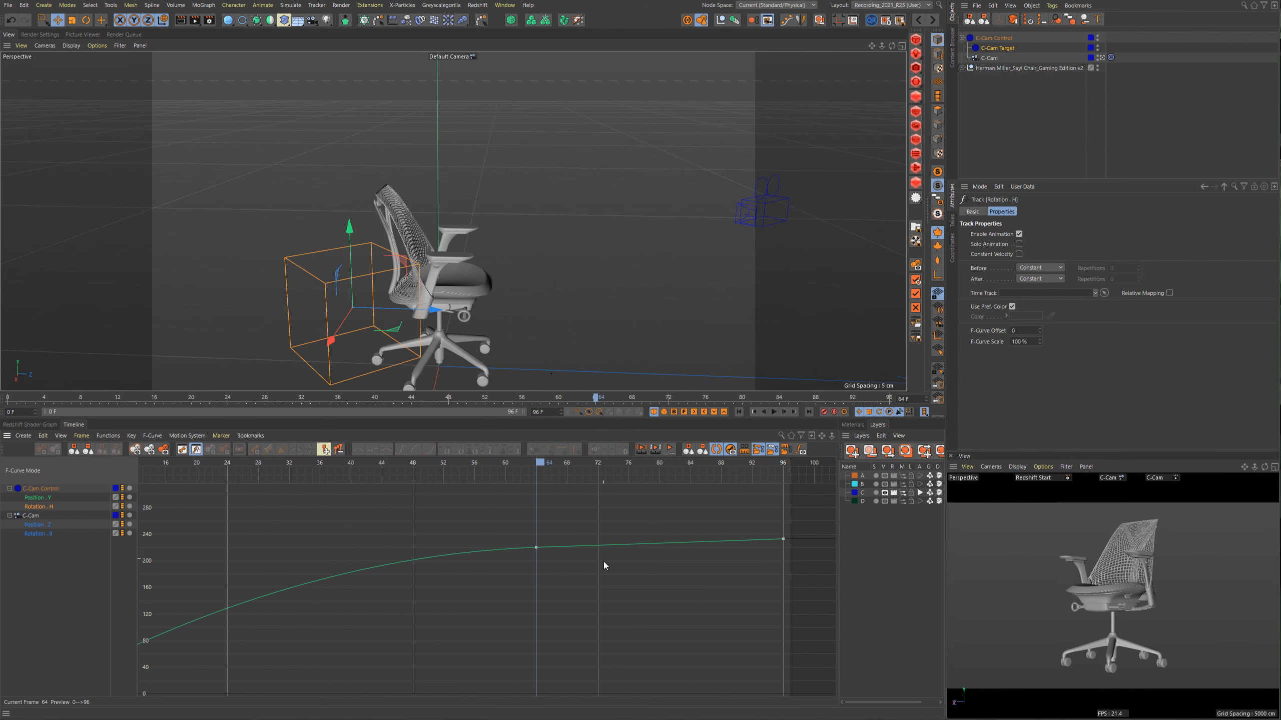
click(541, 465)
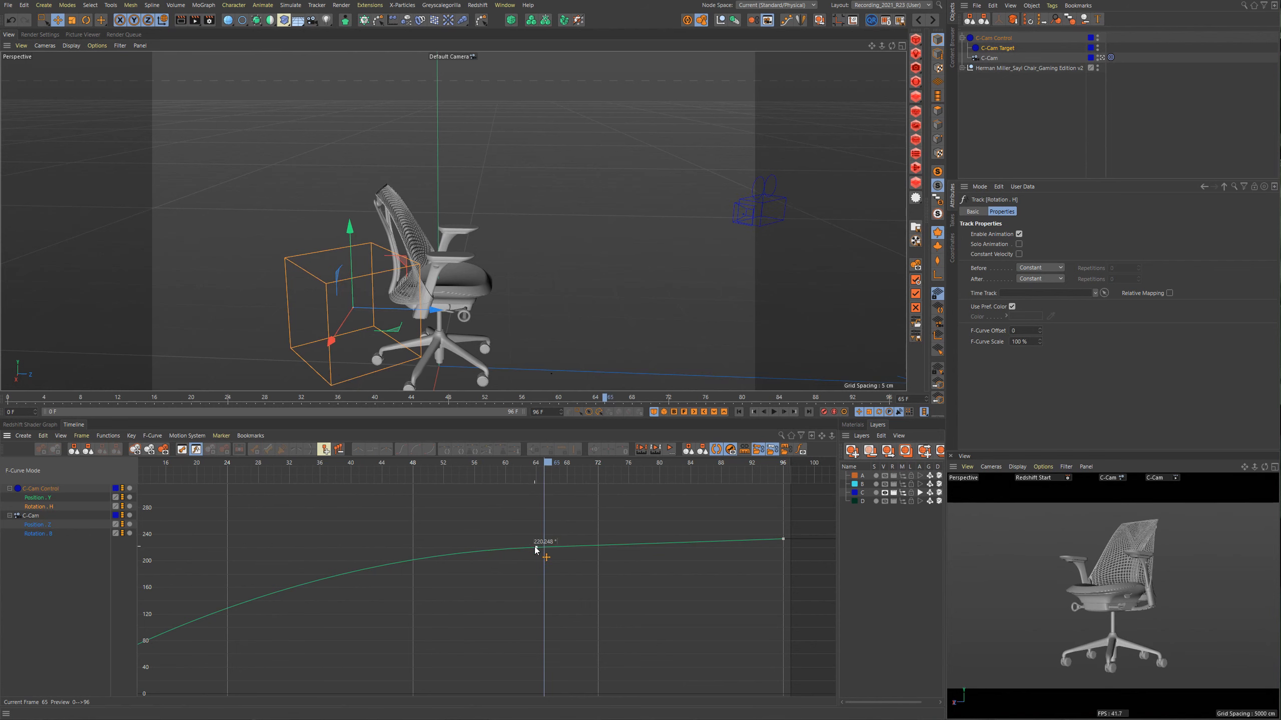
mouse_move(562, 549)
alt+right_down()
mouse_move(573, 522)
mouse_move(610, 512)
mouse_move(544, 556)
alt+right_up()
alt+middle_drag(545, 556, 303, 579)
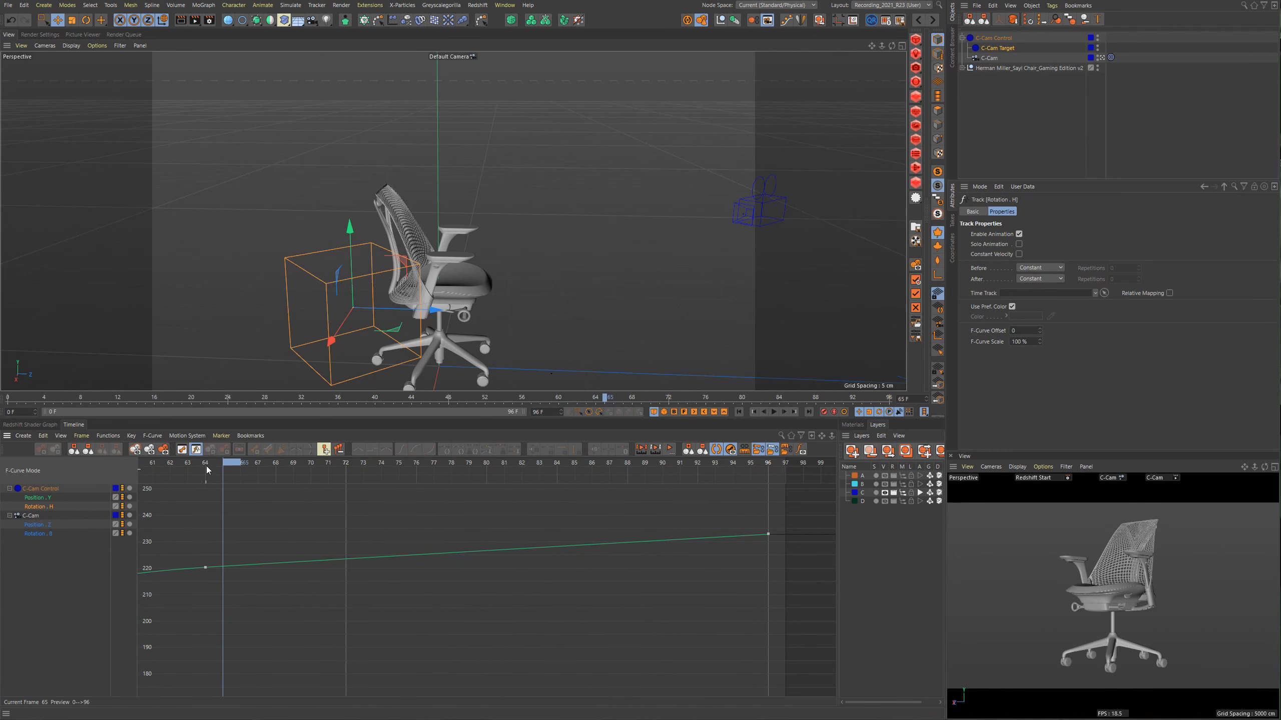
drag(206, 466, 383, 525)
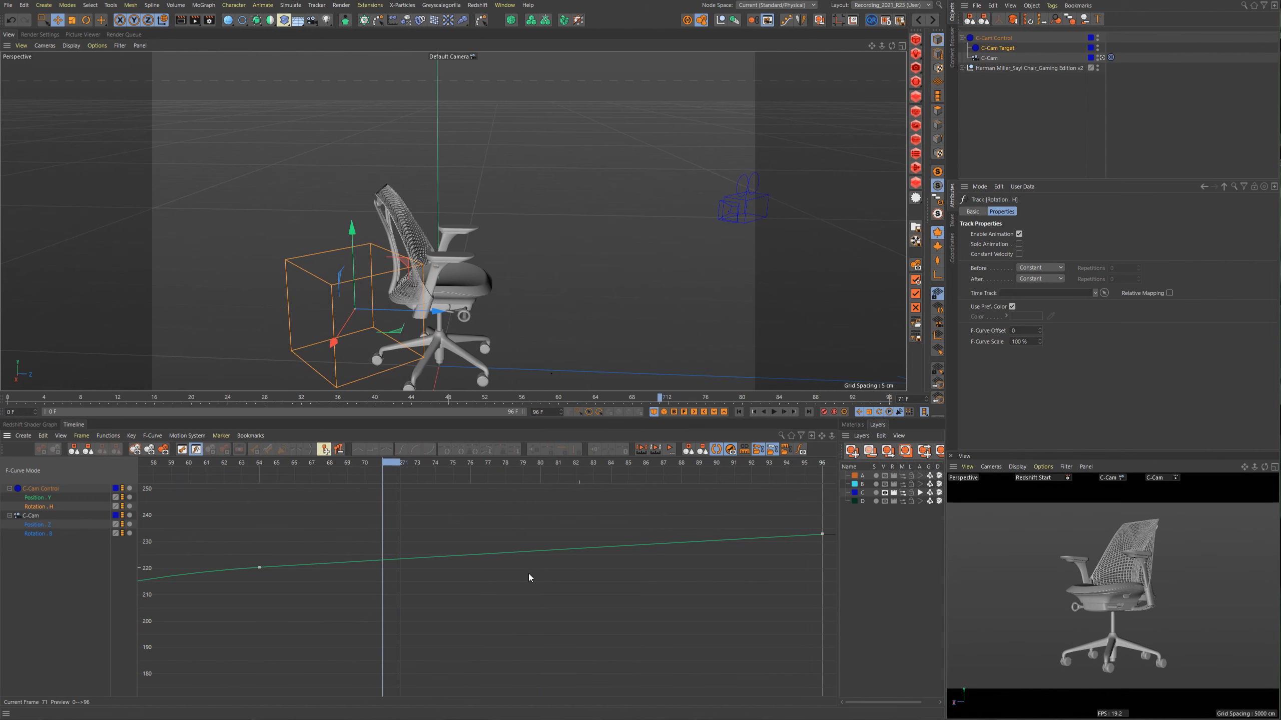
alt+right_drag(526, 571, 454, 612)
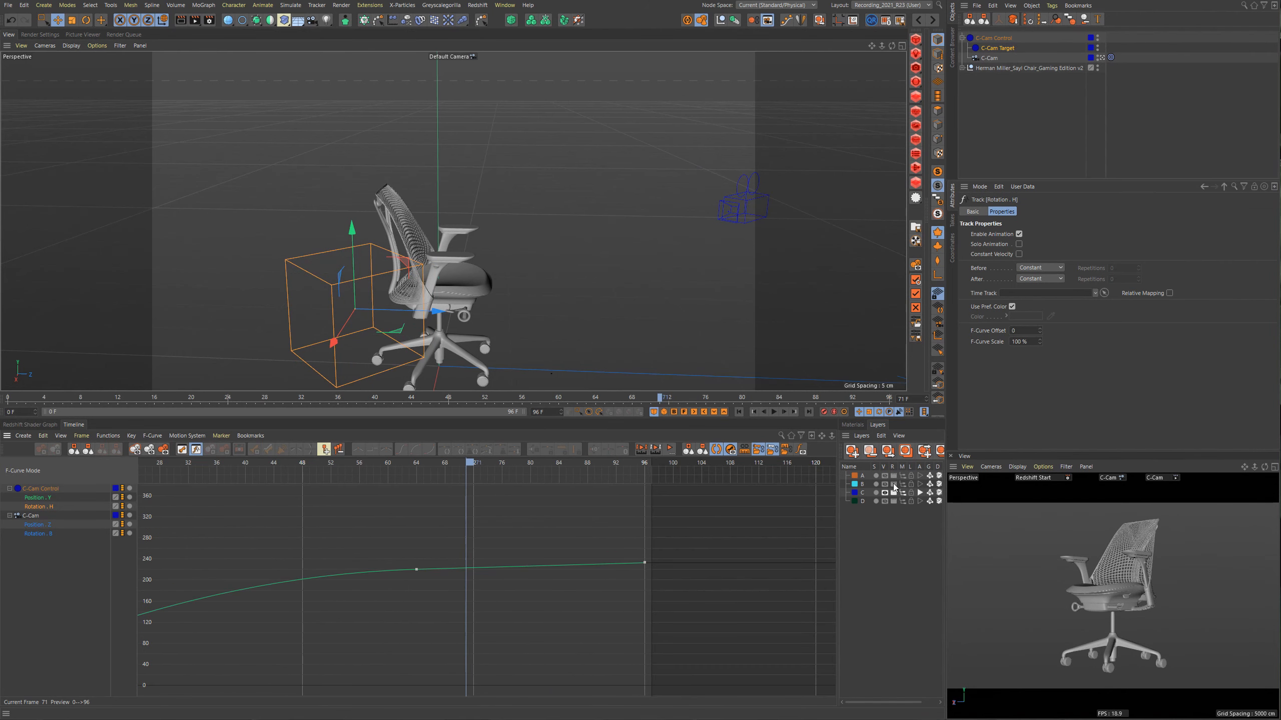
Switch the scene to the D-Cam take and view its two cameras around the chair.
click(1169, 479)
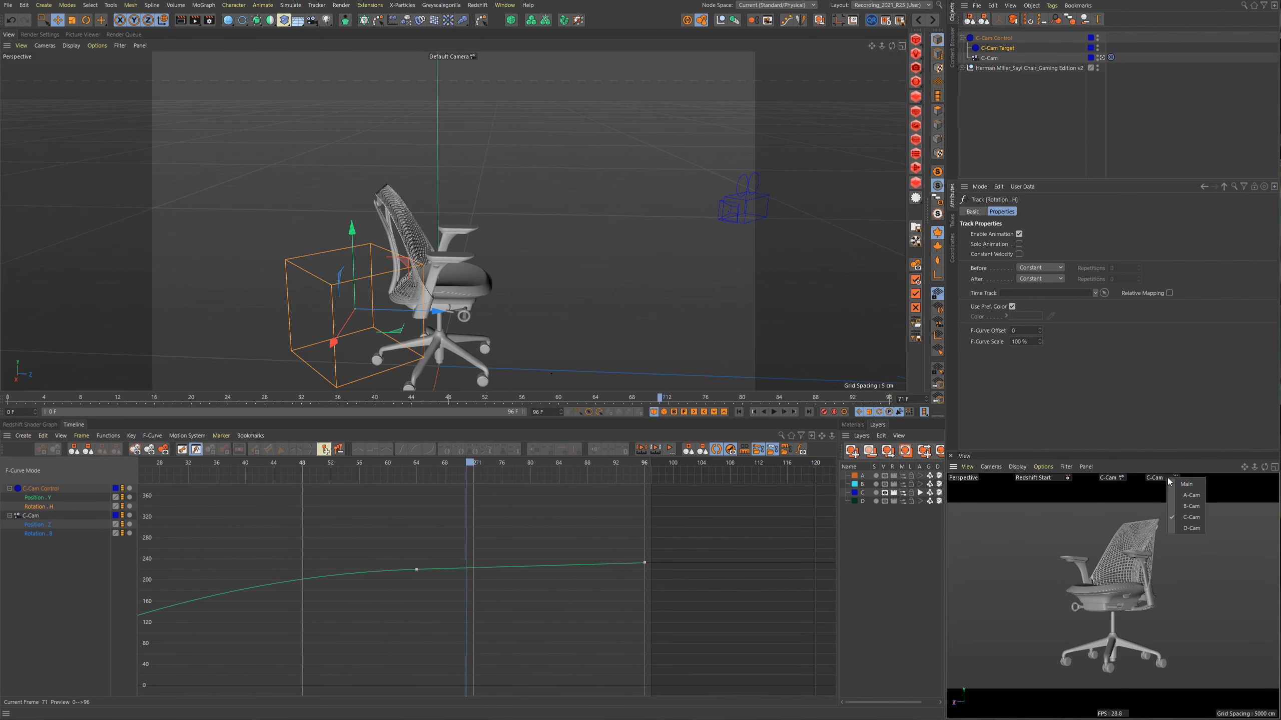
click(1191, 528)
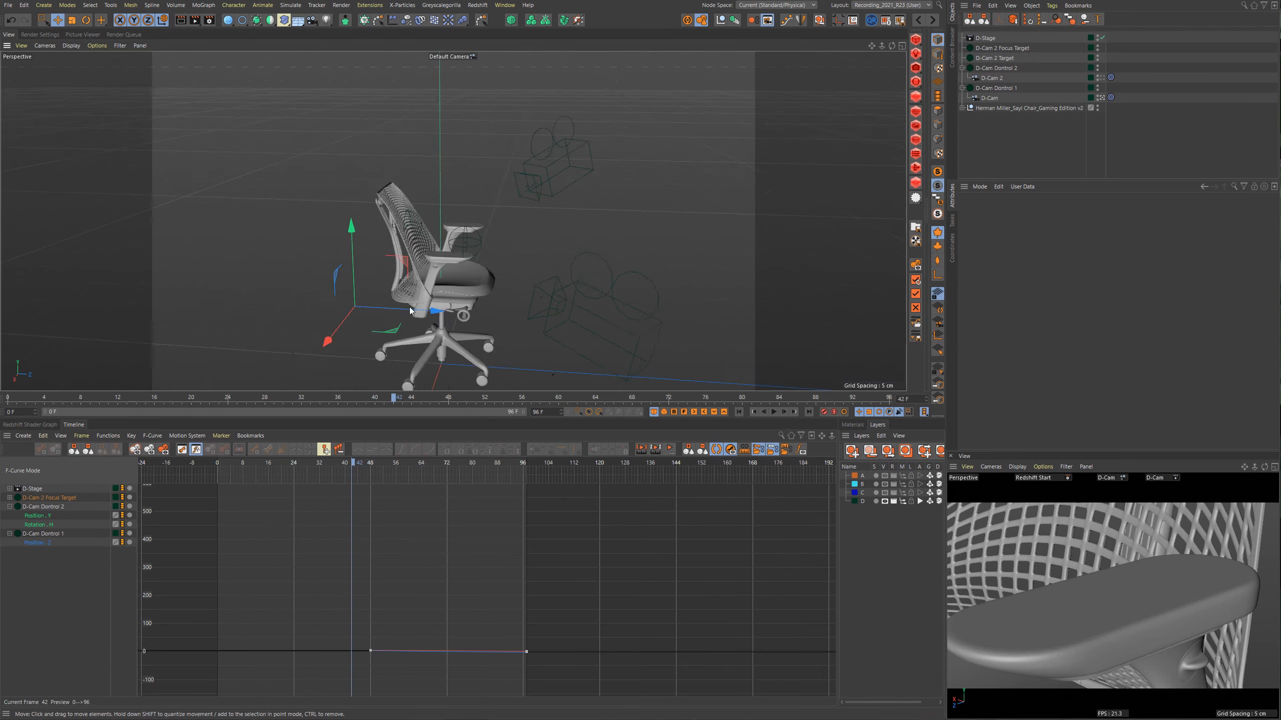
alt+drag(410, 308, 488, 273)
alt+right_drag(488, 272, 447, 275)
alt+drag(447, 275, 385, 269)
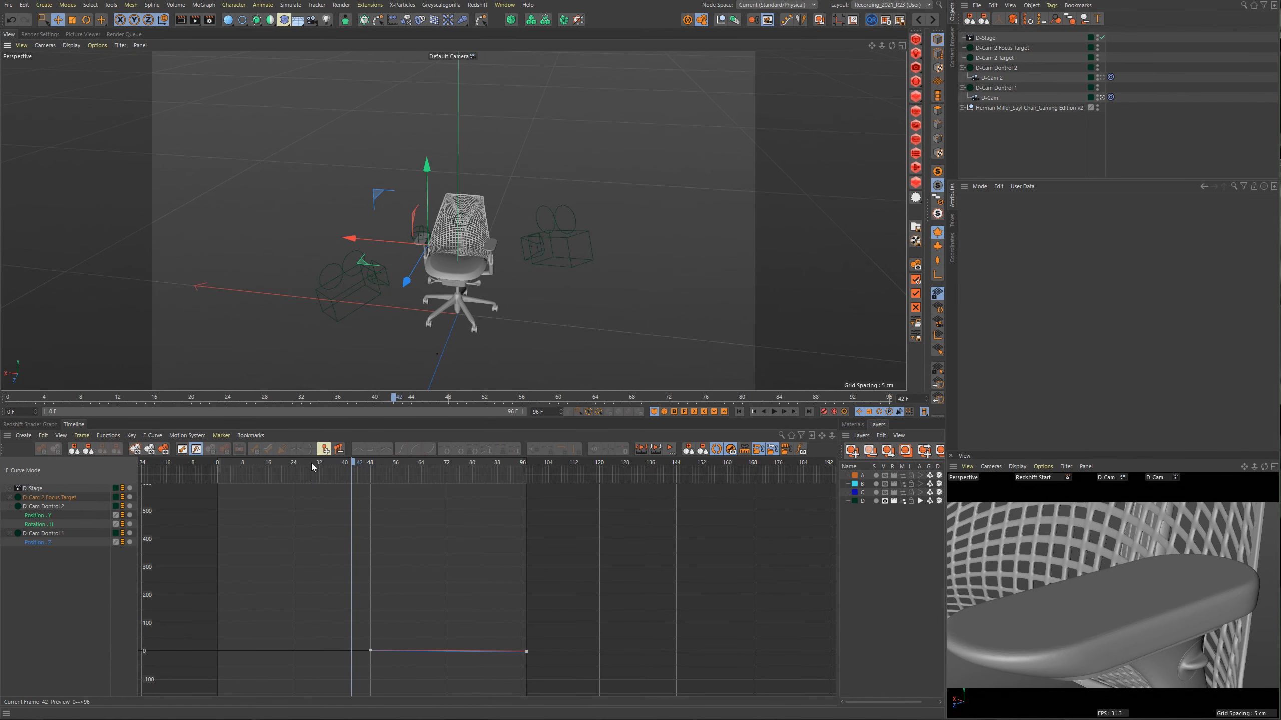
Return to frame 0, select D-Cam Dontrol 1 and play the D-Cam animation.
drag(312, 468, 207, 473)
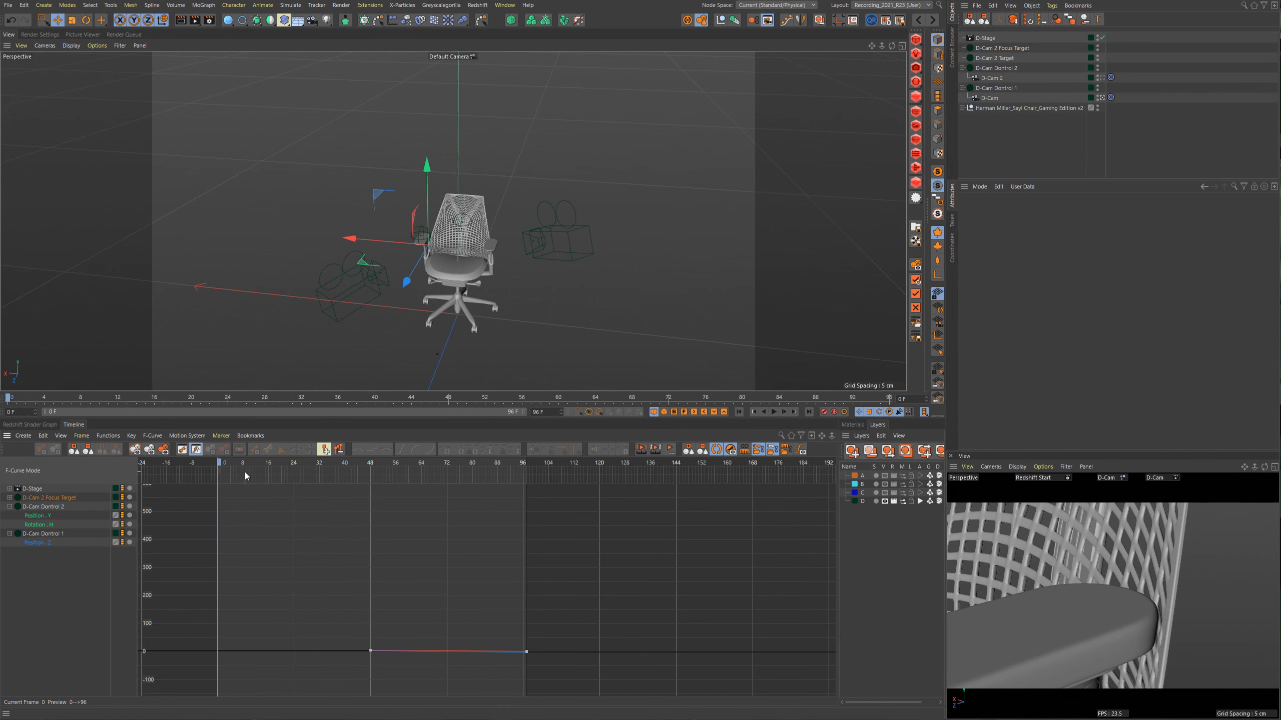
click(986, 89)
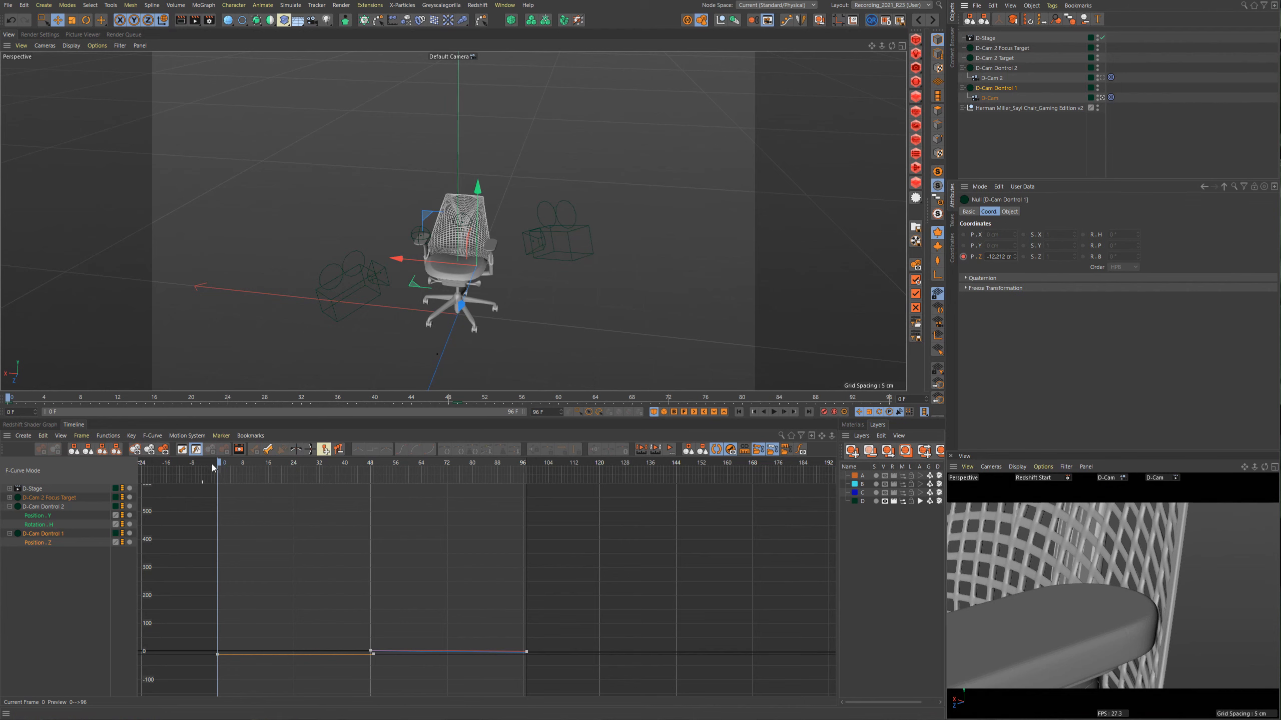
key(F8)
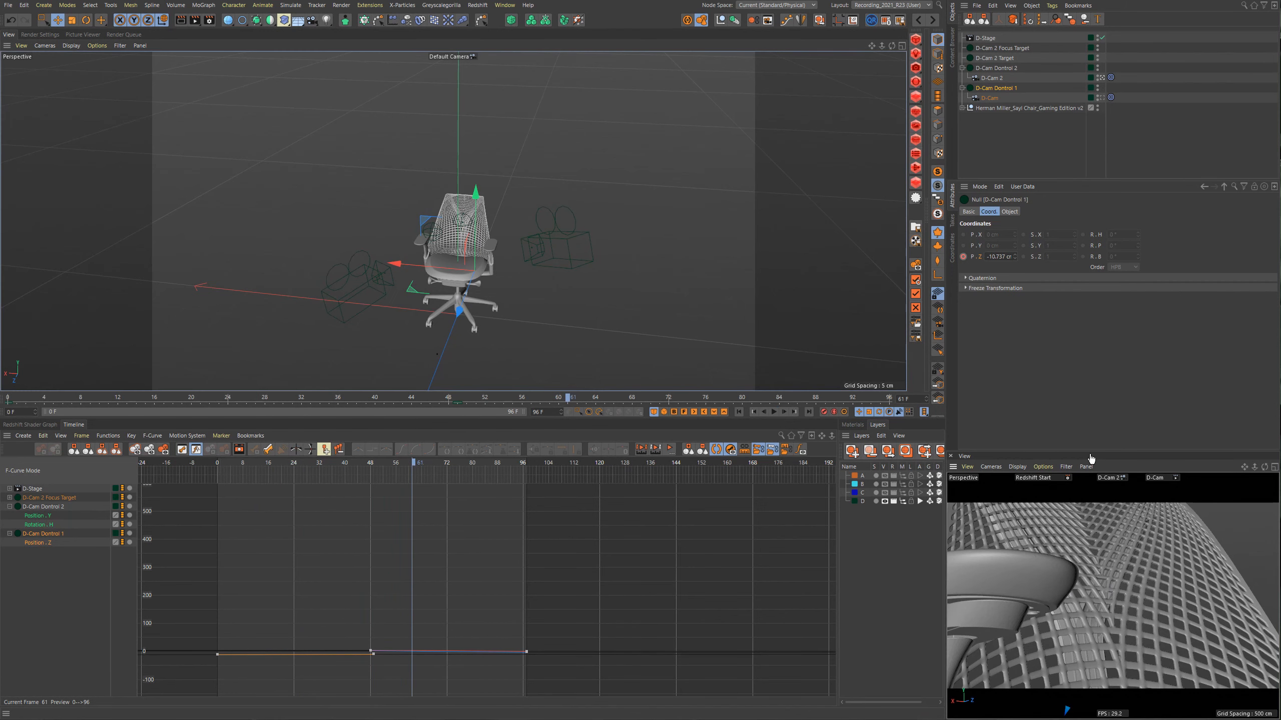
Inspect the D-Stage object's camera setting and show its Camera track keys in the Dope Sheet.
click(986, 41)
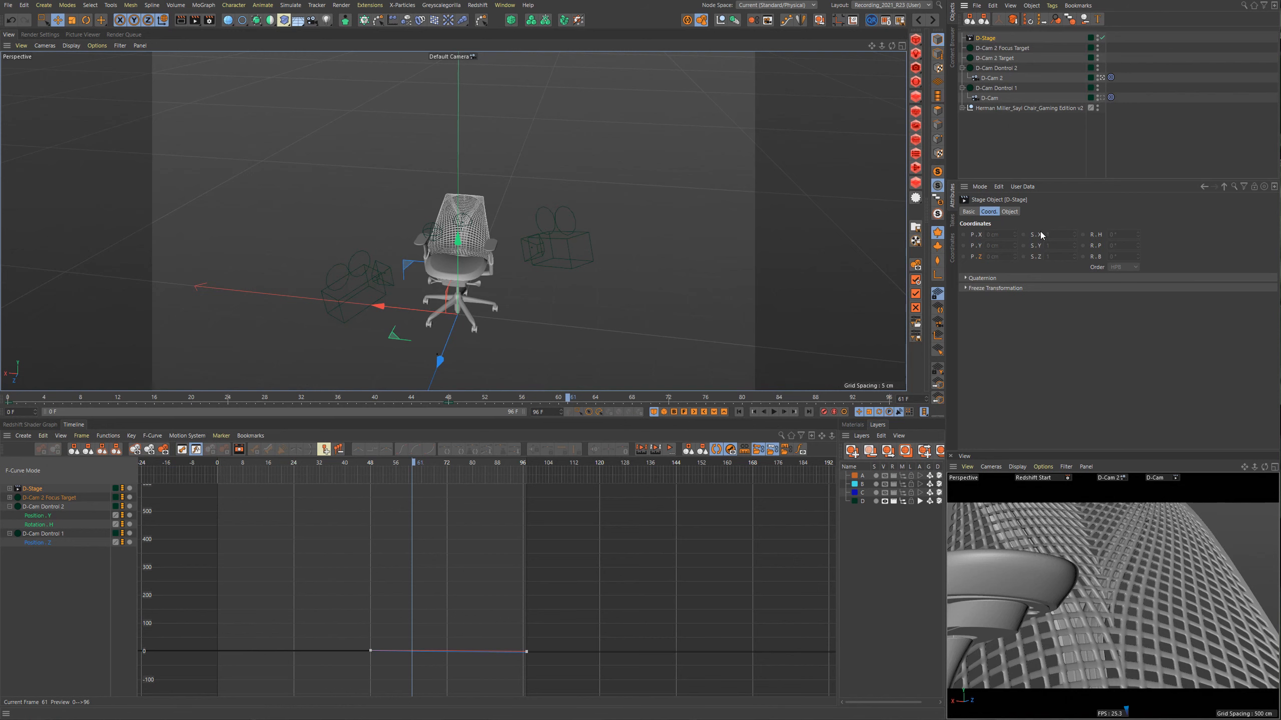
click(1010, 212)
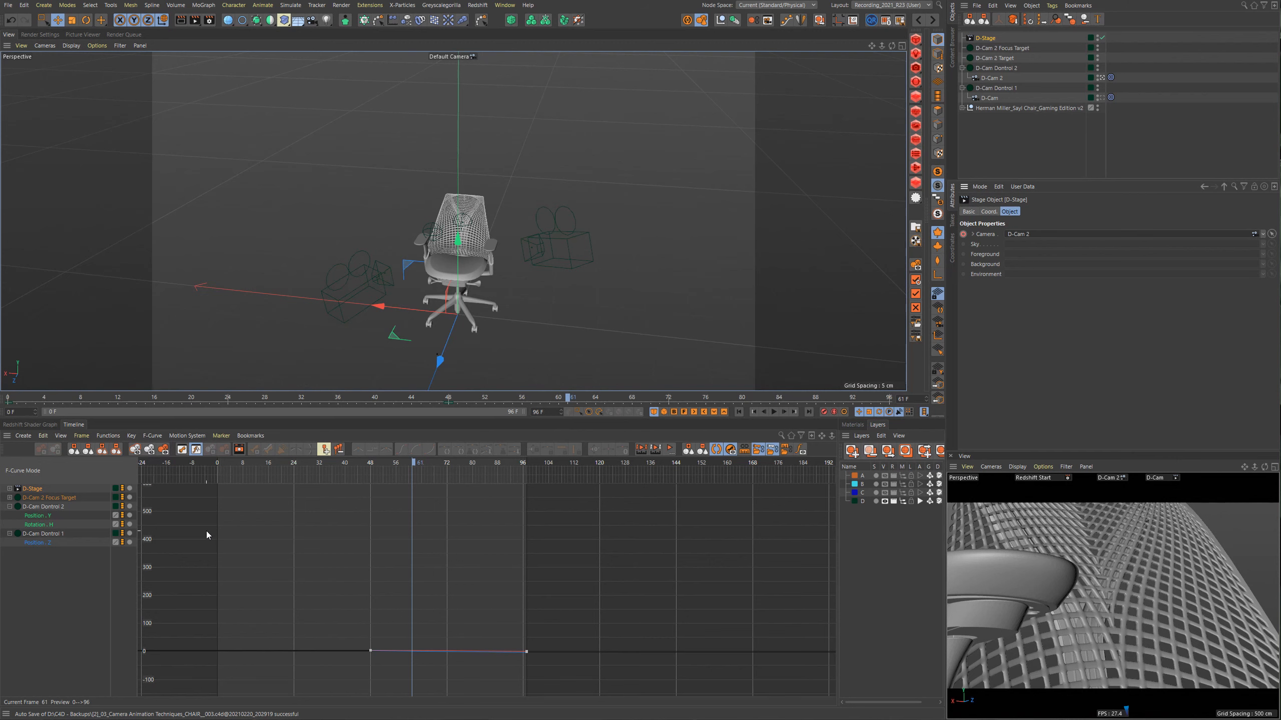
key(Tab)
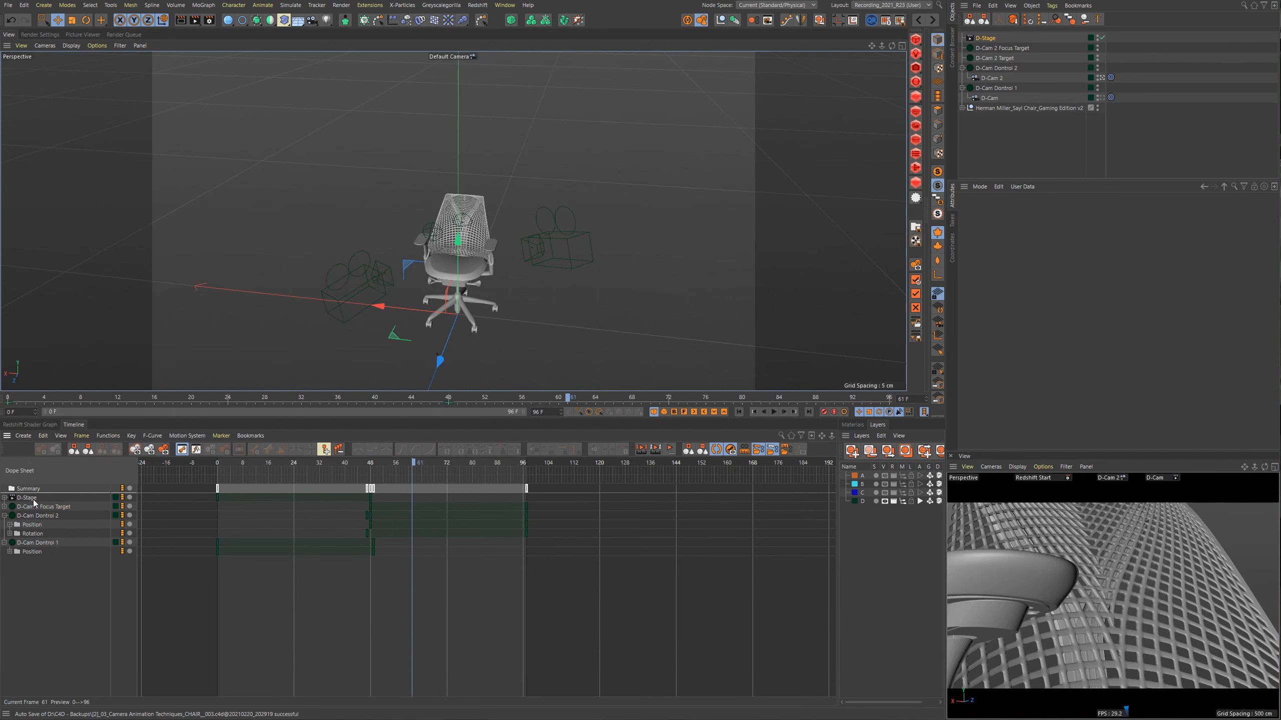
click(31, 498)
alt+right_drag(328, 514, 353, 515)
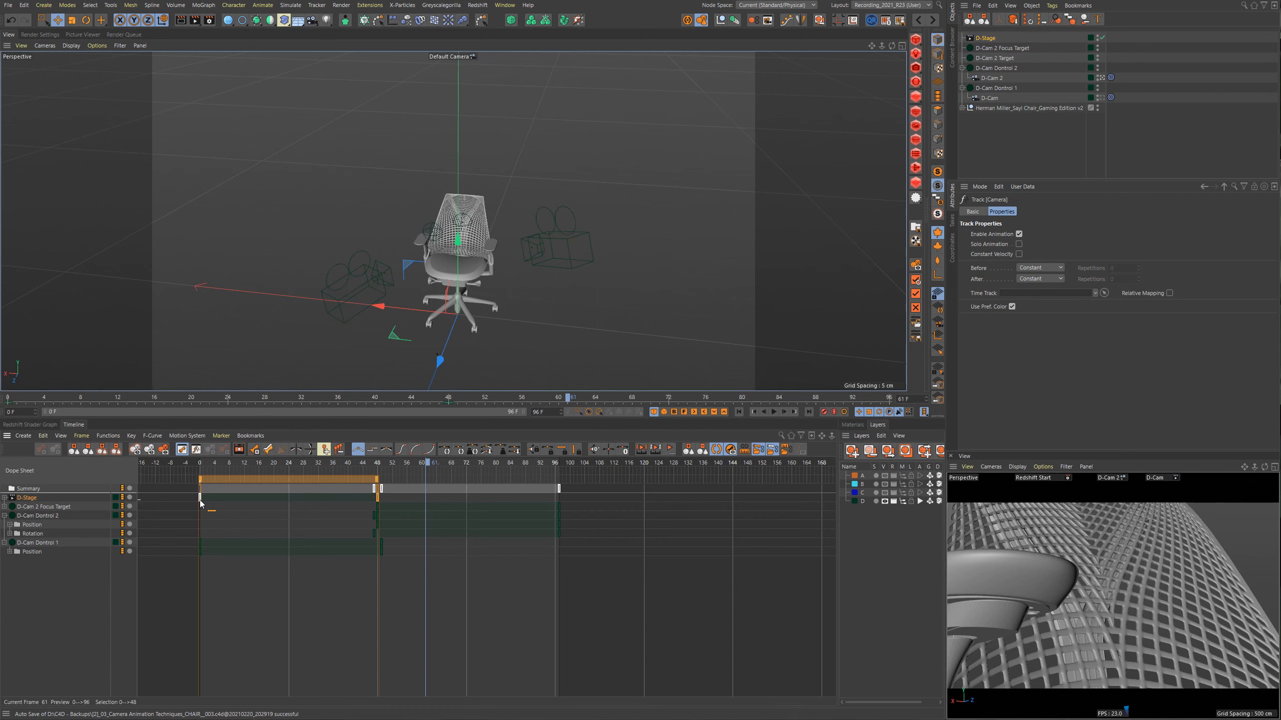
Scrub to frame 50 and examine the D-Stage camera switch key at frame 48 up close.
drag(211, 464, 385, 467)
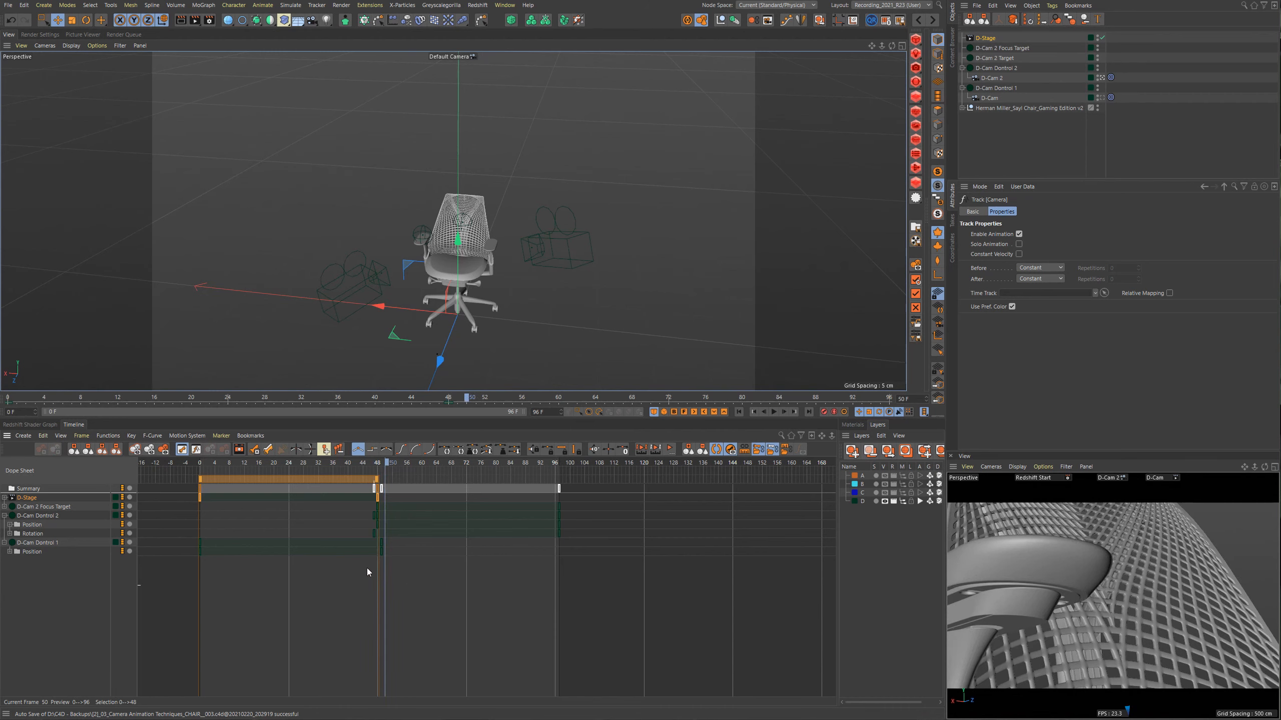
scroll(365, 566, up, 8)
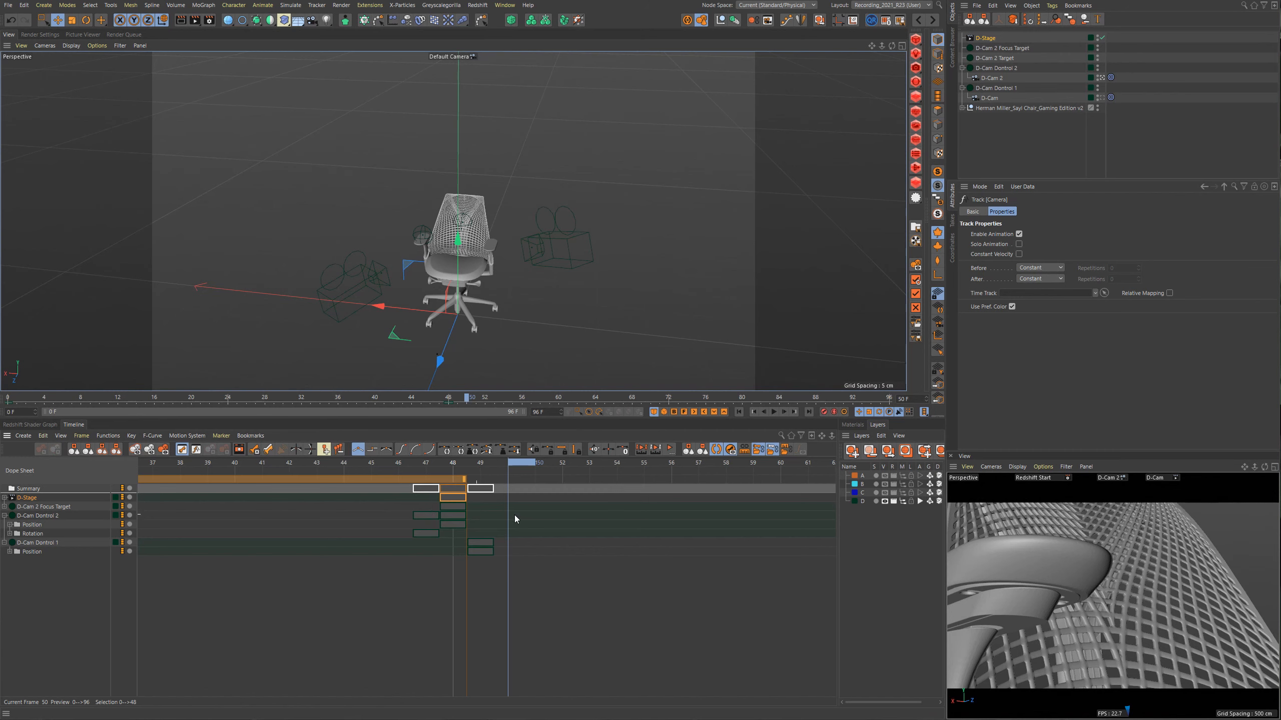
scroll(516, 592, down, 5)
Rewind to frame 0 and play the animation through the D-Stage camera switch.
key(shift+f)
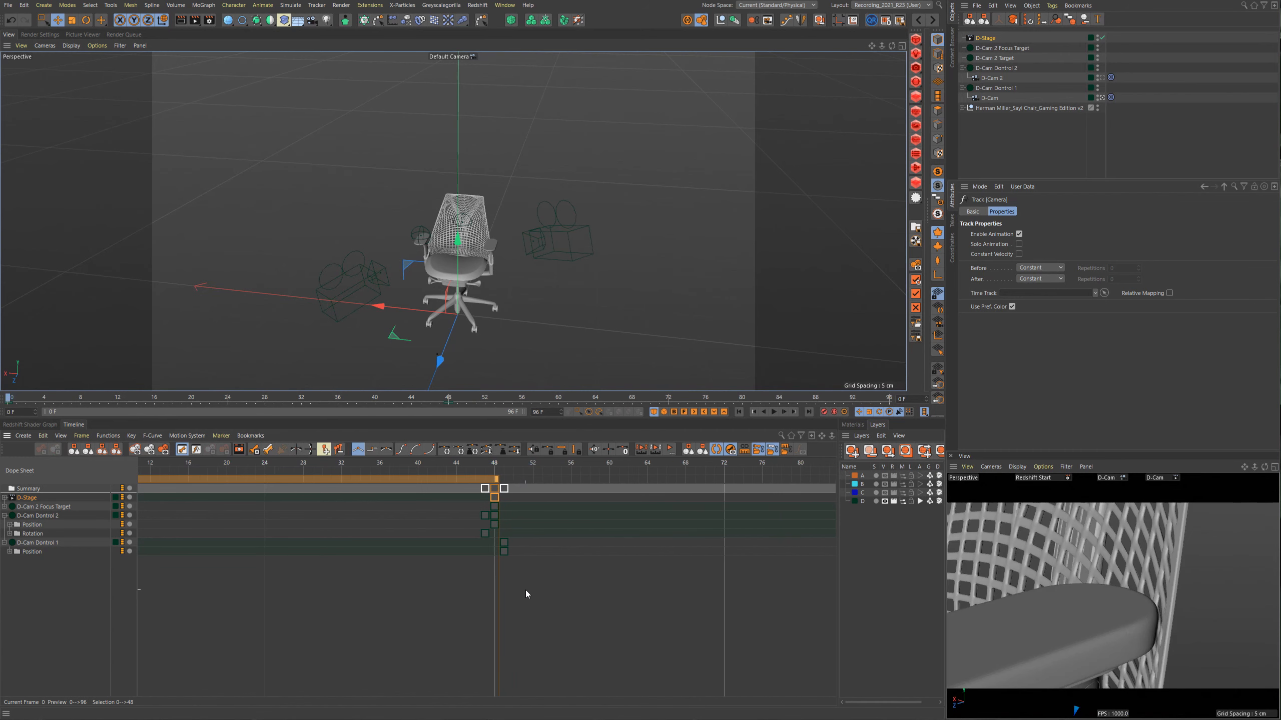
key(F8)
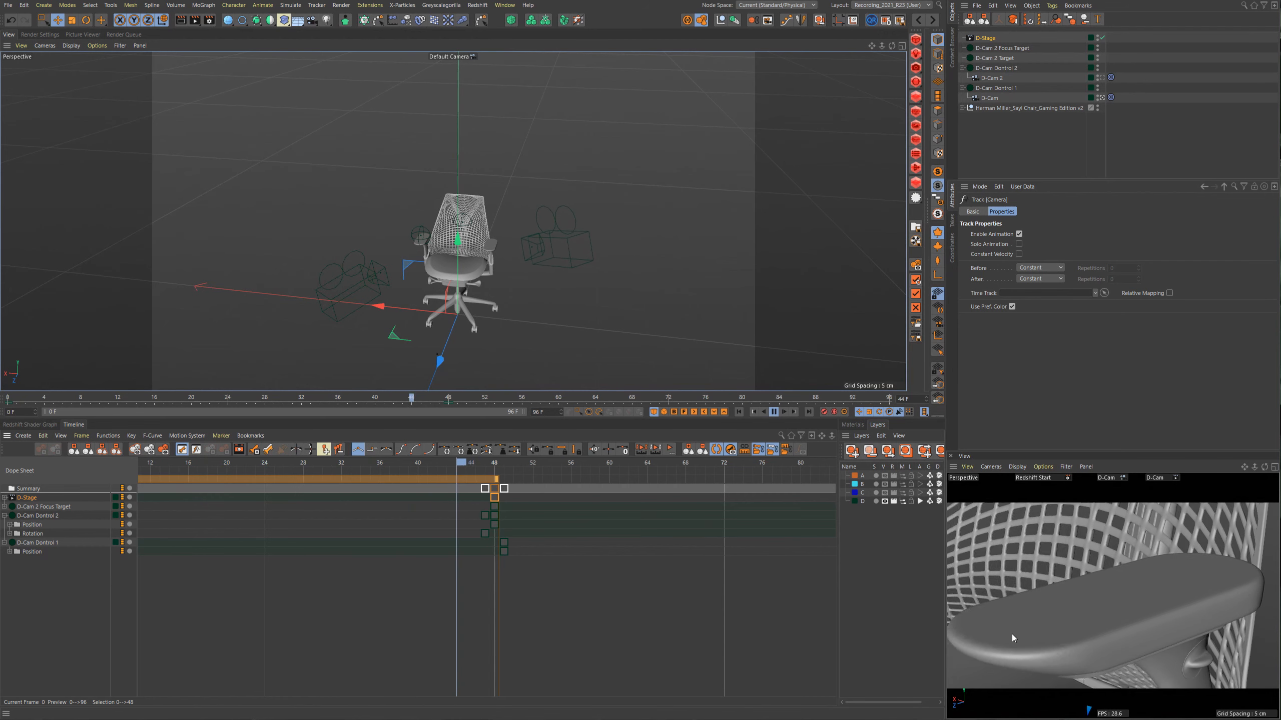
scroll(580, 590, down, 3)
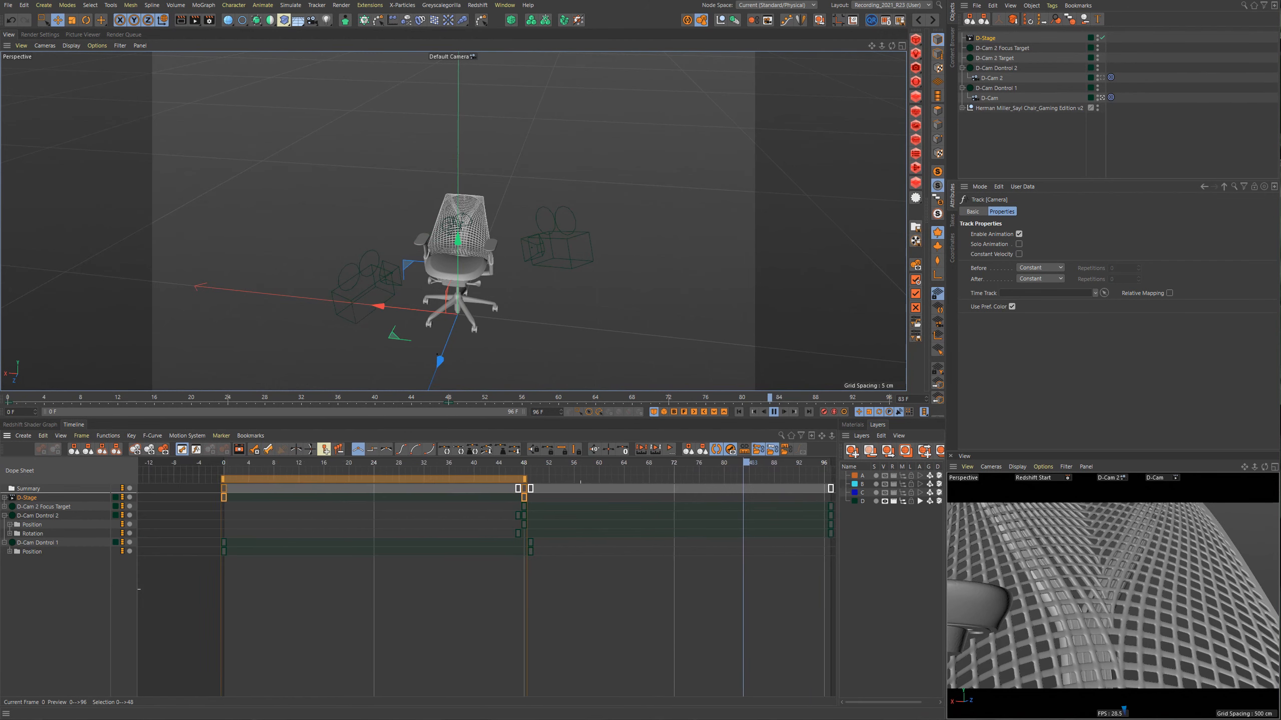
Stop the playback, disable the D-Stage object and return the timeline to frame 0.
ctrl+click(846, 438)
alt+middle_drag(718, 574, 627, 567)
scroll(659, 576, down, 1)
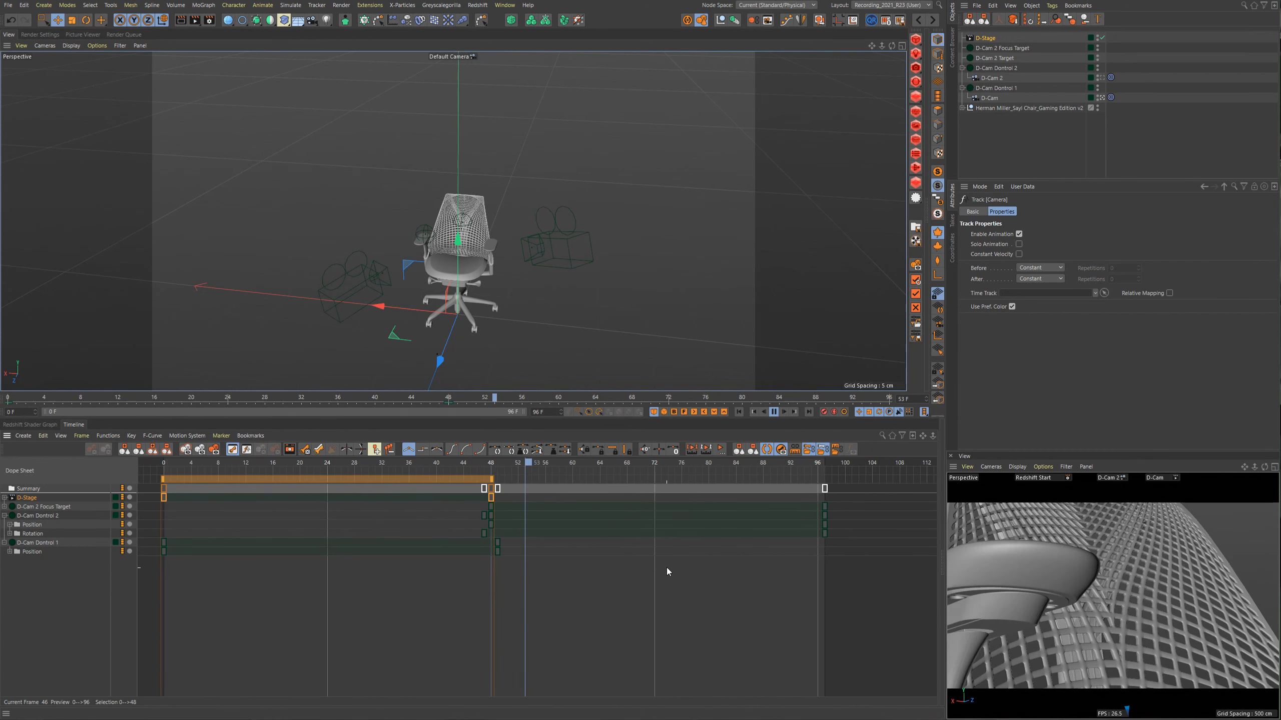
click(774, 411)
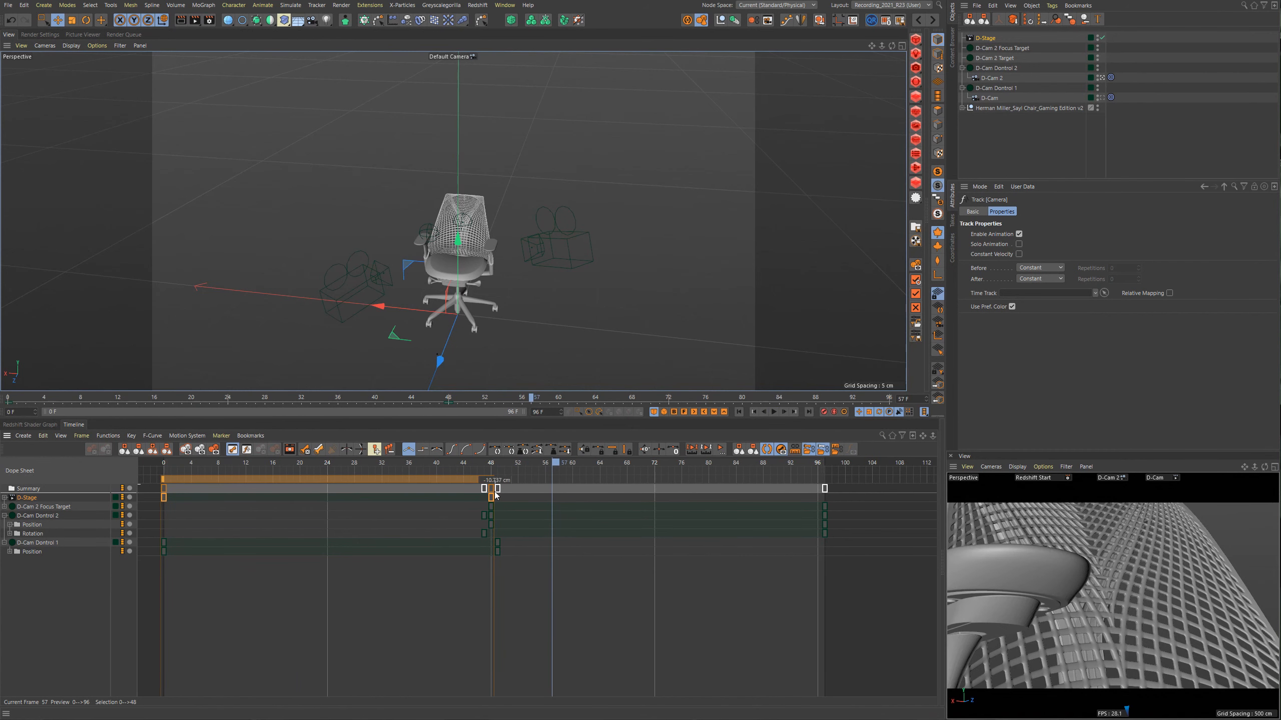
click(1102, 37)
drag(220, 462, 158, 475)
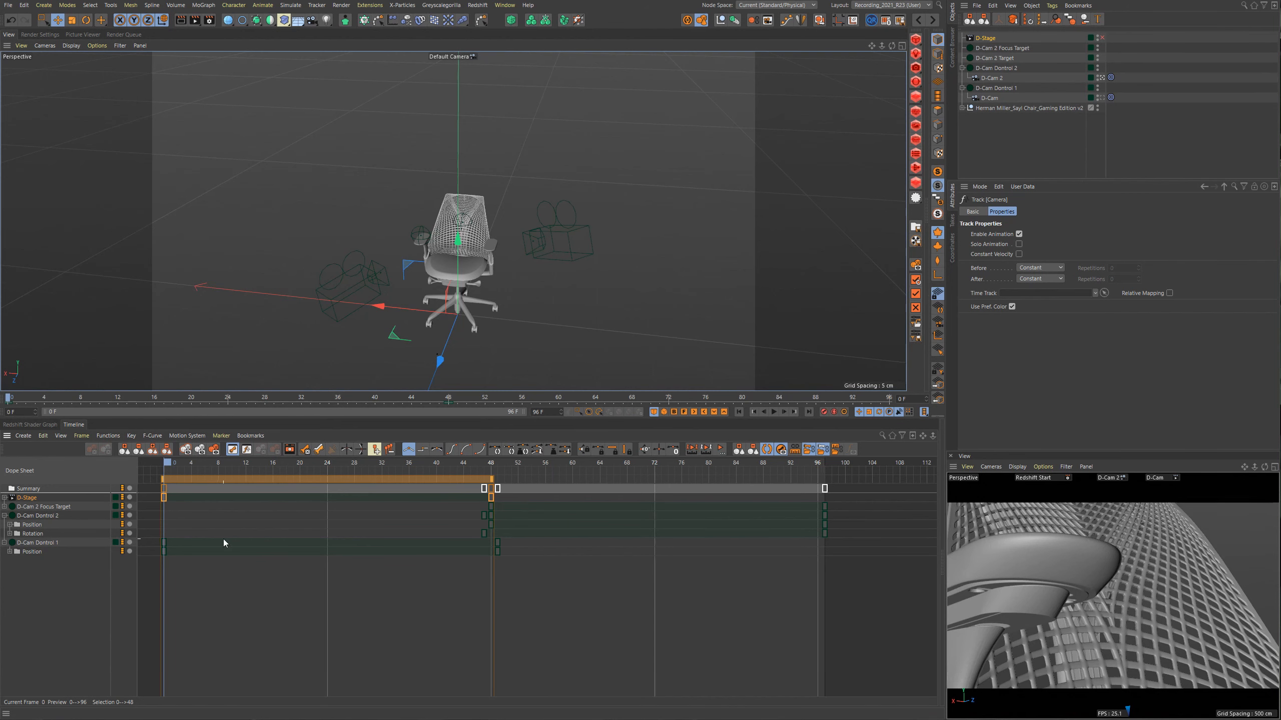
Switch the render preview view to D-Cam and play its animation past frame 48, stopping at frame 20.
click(1109, 477)
click(1137, 507)
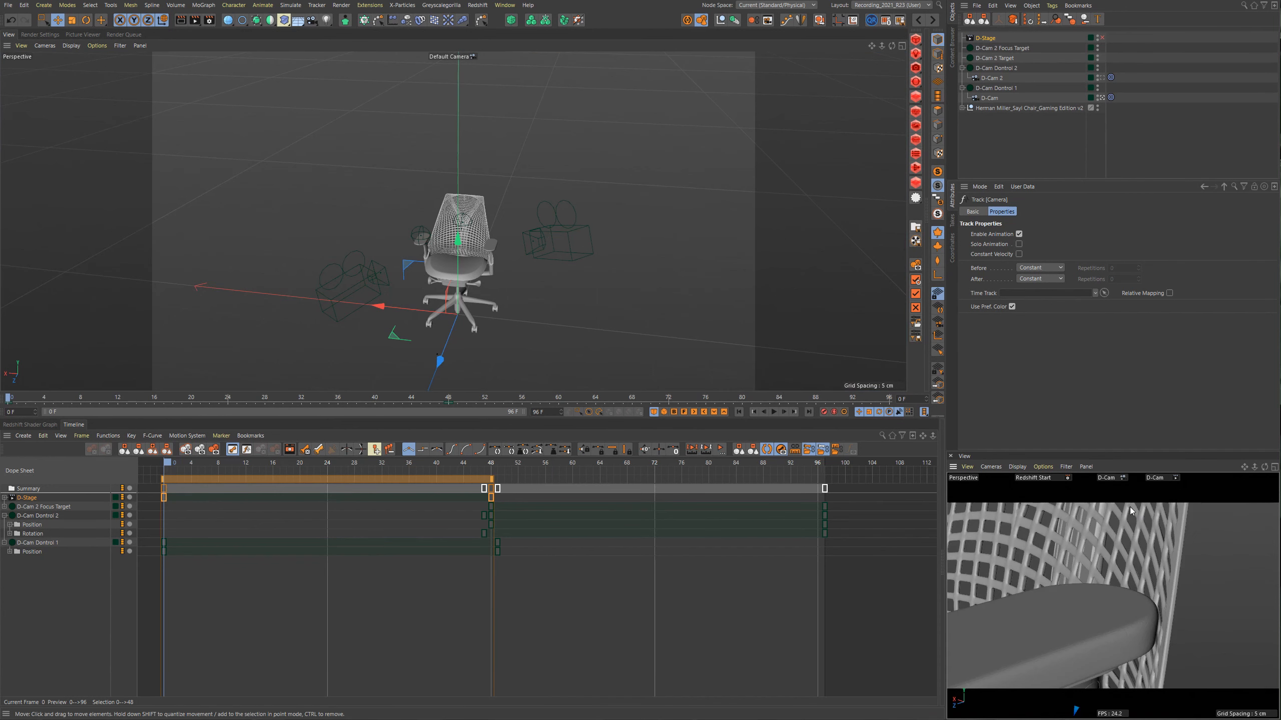
key(F8)
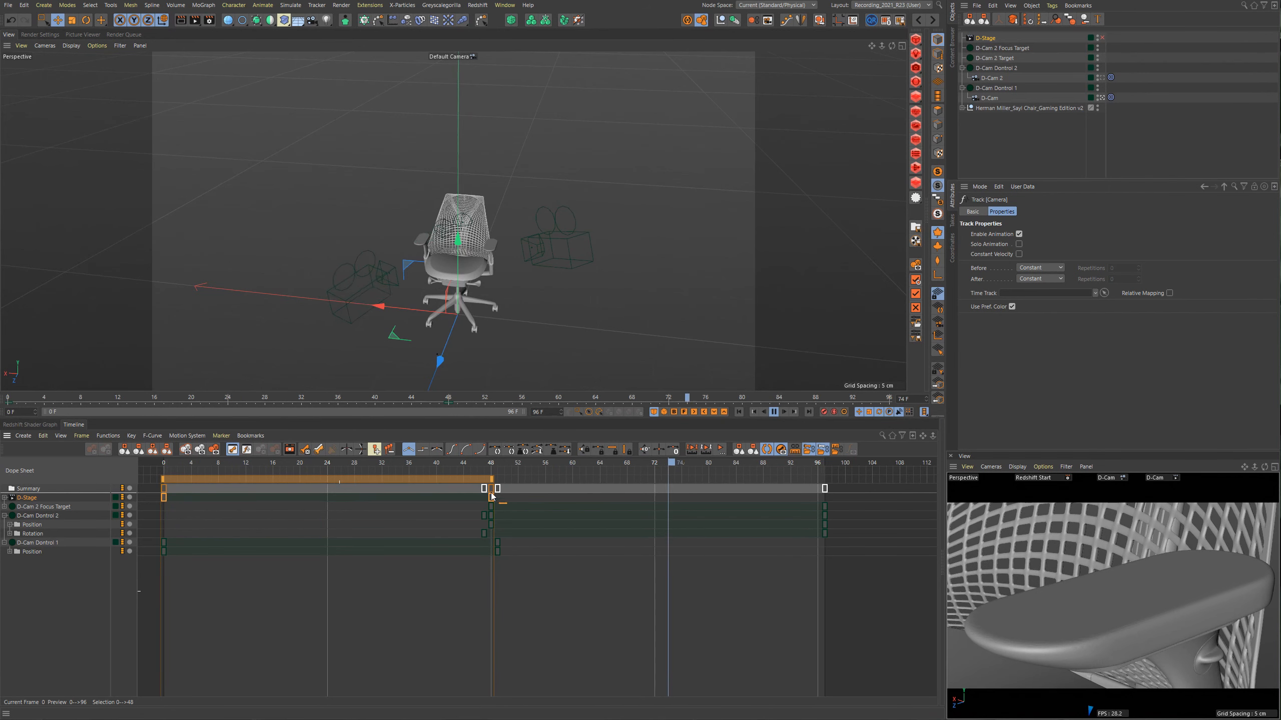
key(F8)
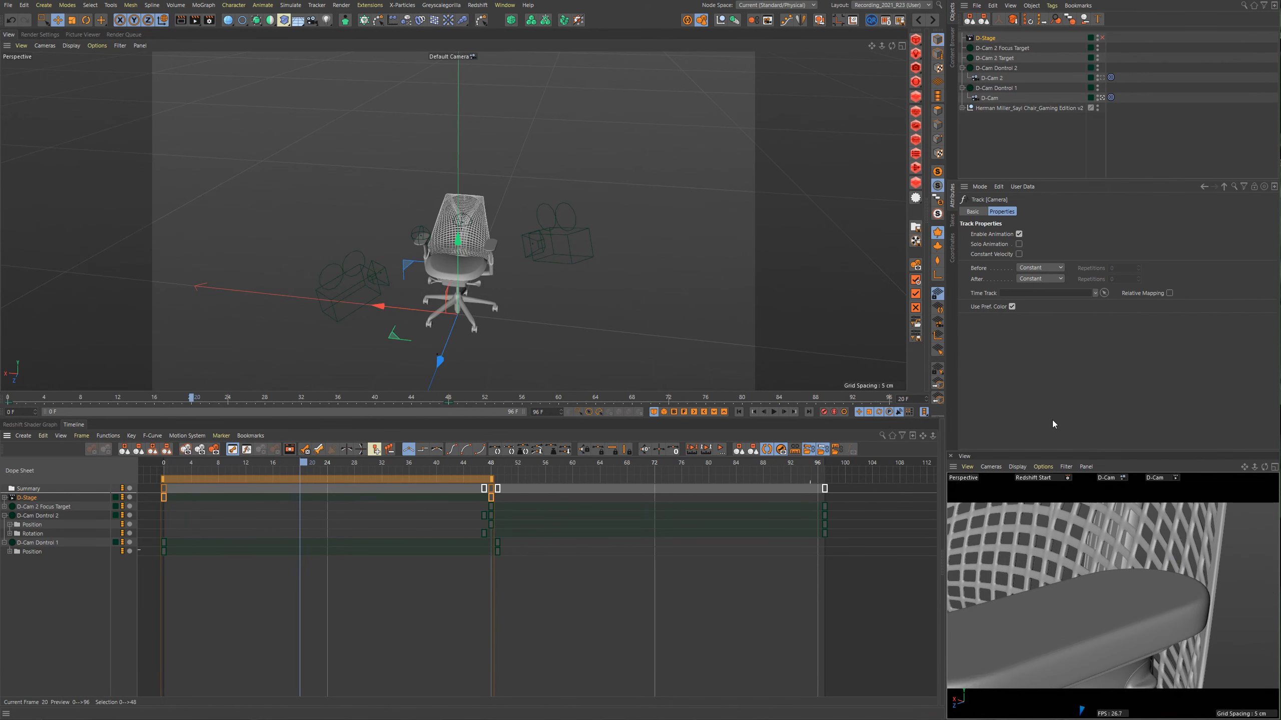
Inspect the keyed Z position in D-Cam Dontrol 1's coordinates while scrubbing to frame 23.
click(996, 88)
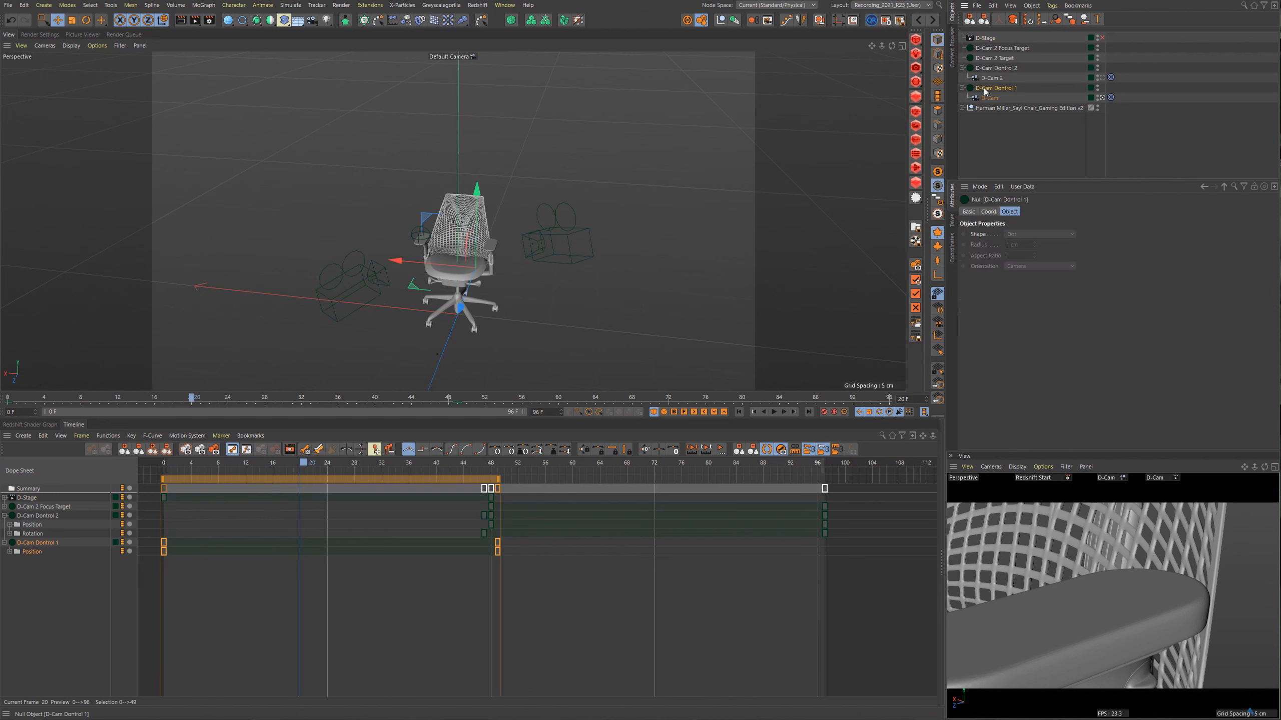
click(988, 211)
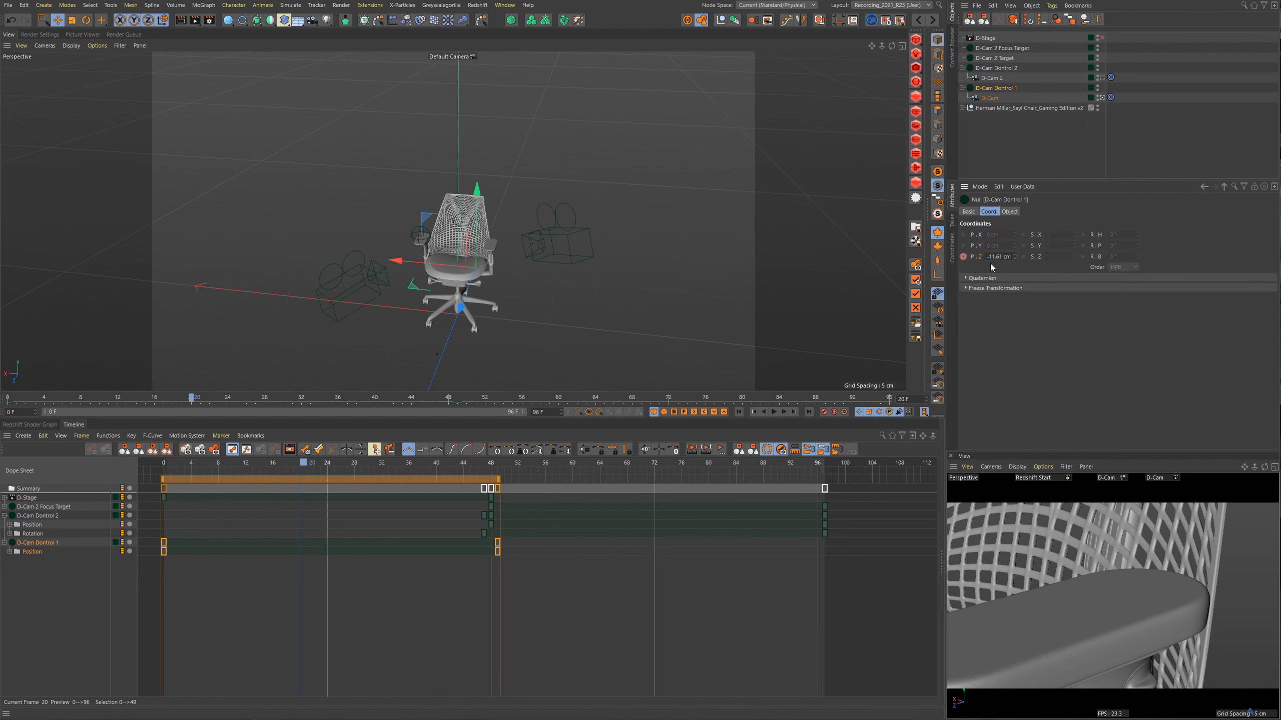
drag(195, 463, 322, 475)
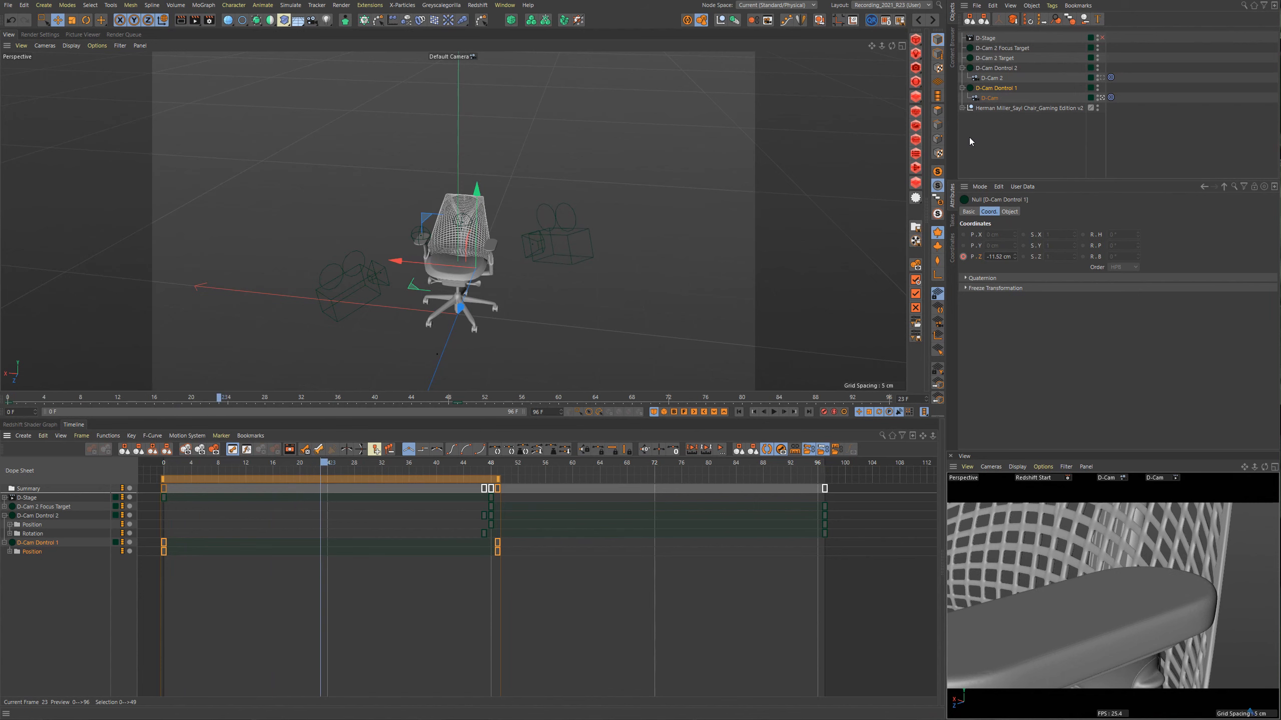
Select D-Cam, look through it in the main viewport and reframe the shot around the armrest.
click(988, 99)
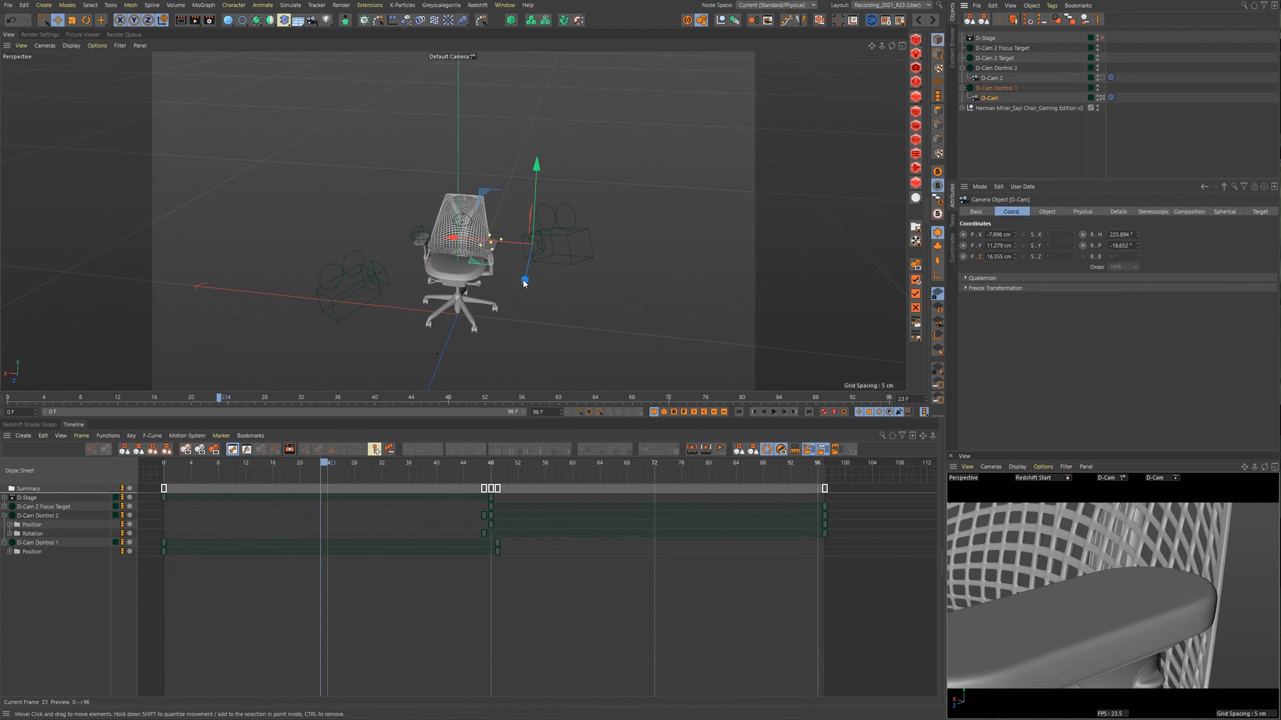
click(471, 57)
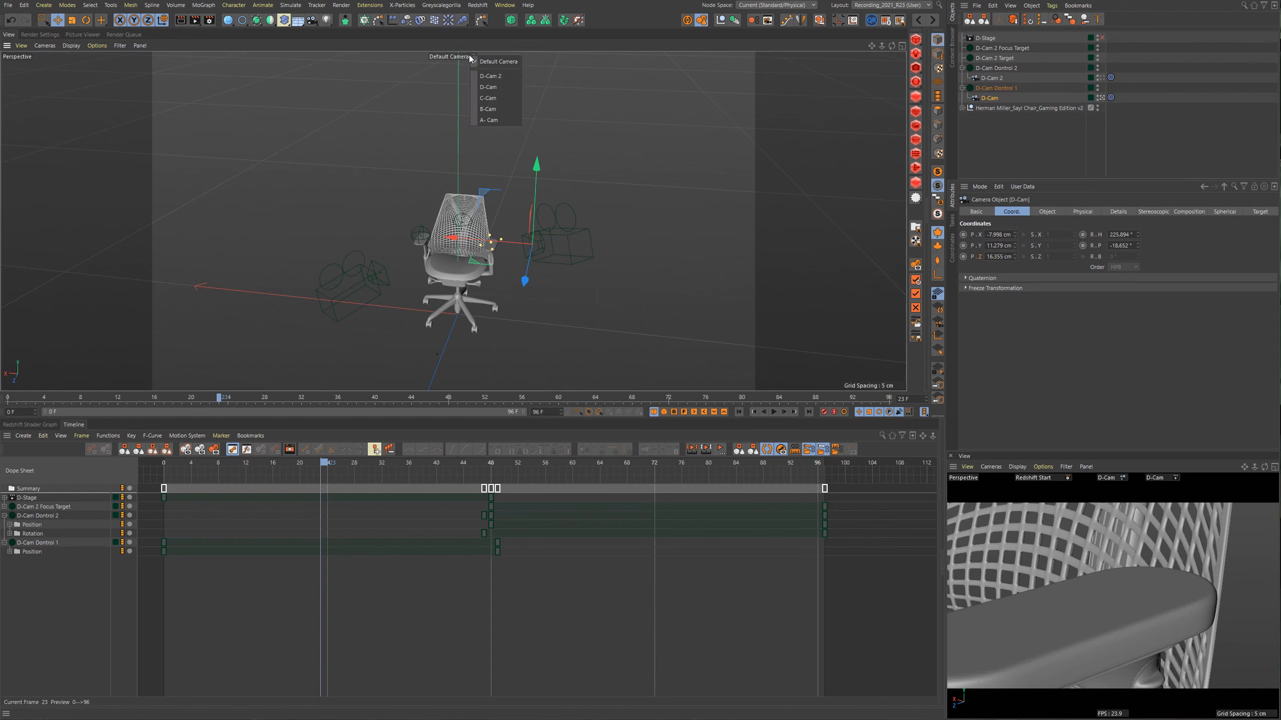
click(503, 86)
alt+drag(544, 261, 524, 243)
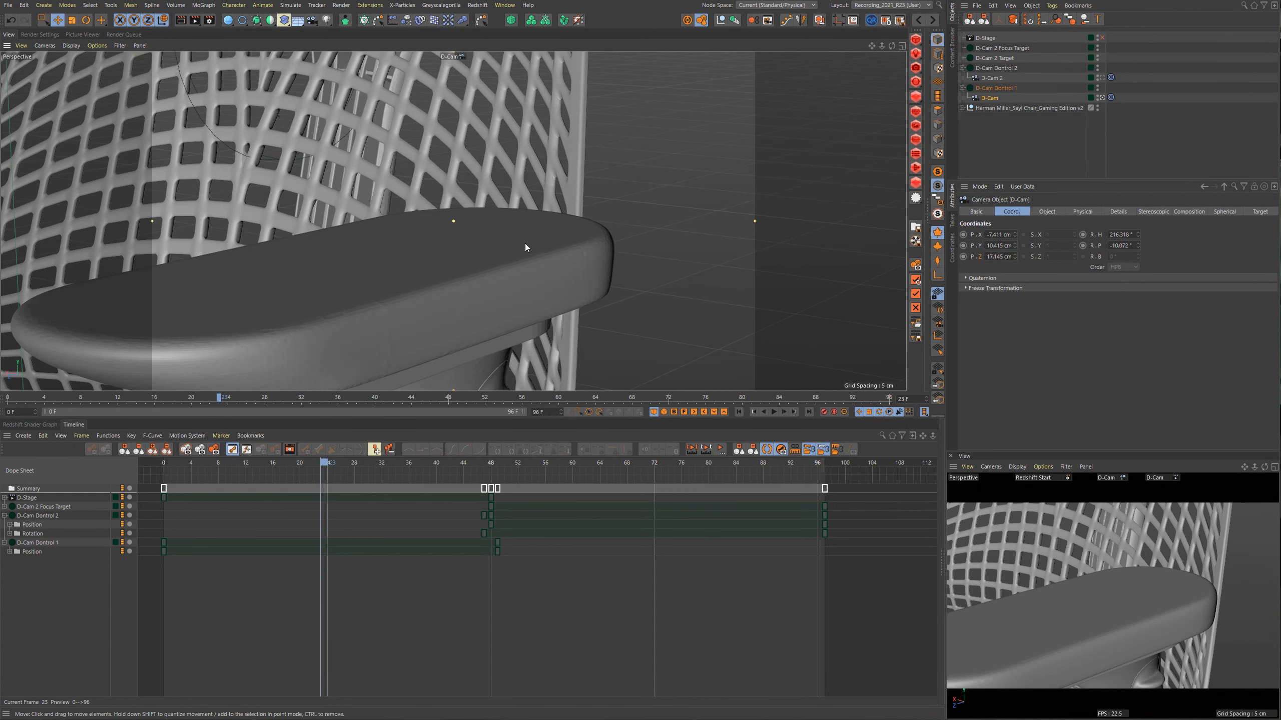
alt+middle_drag(525, 243, 493, 253)
alt+right_drag(492, 253, 478, 271)
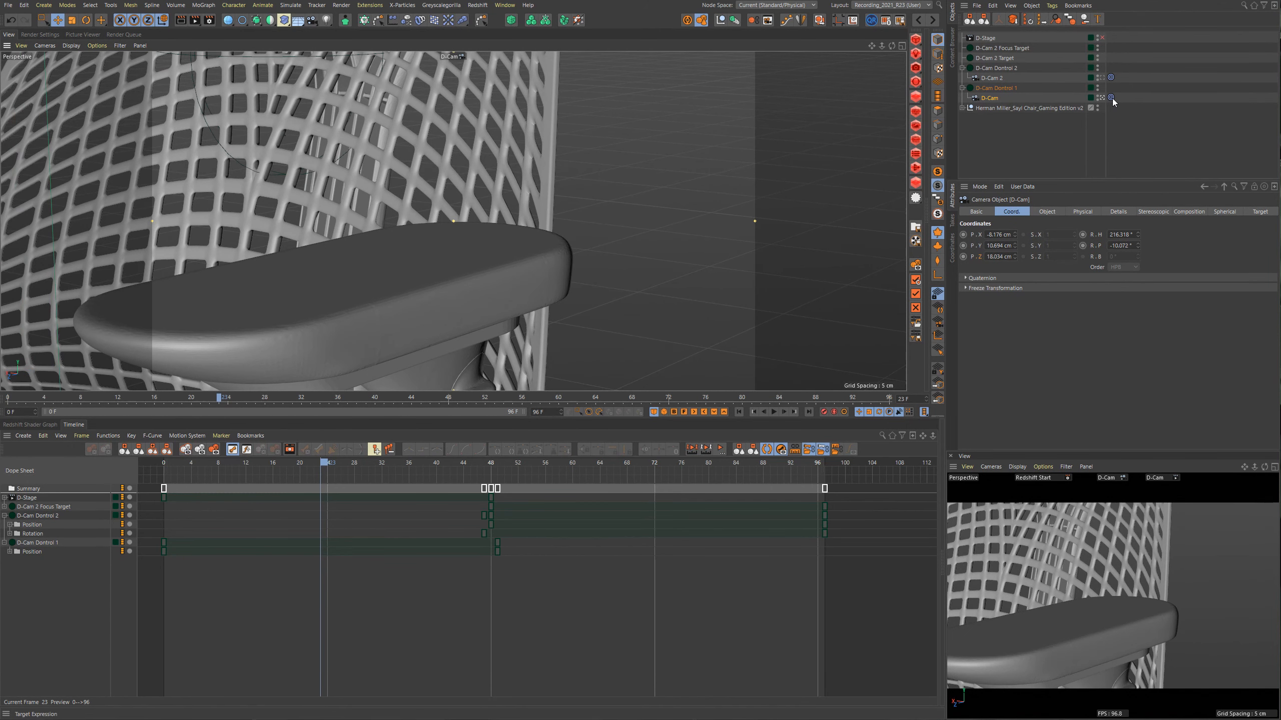
Inspect the Target tag settings on D-Cam and play the animation through that camera.
click(1111, 98)
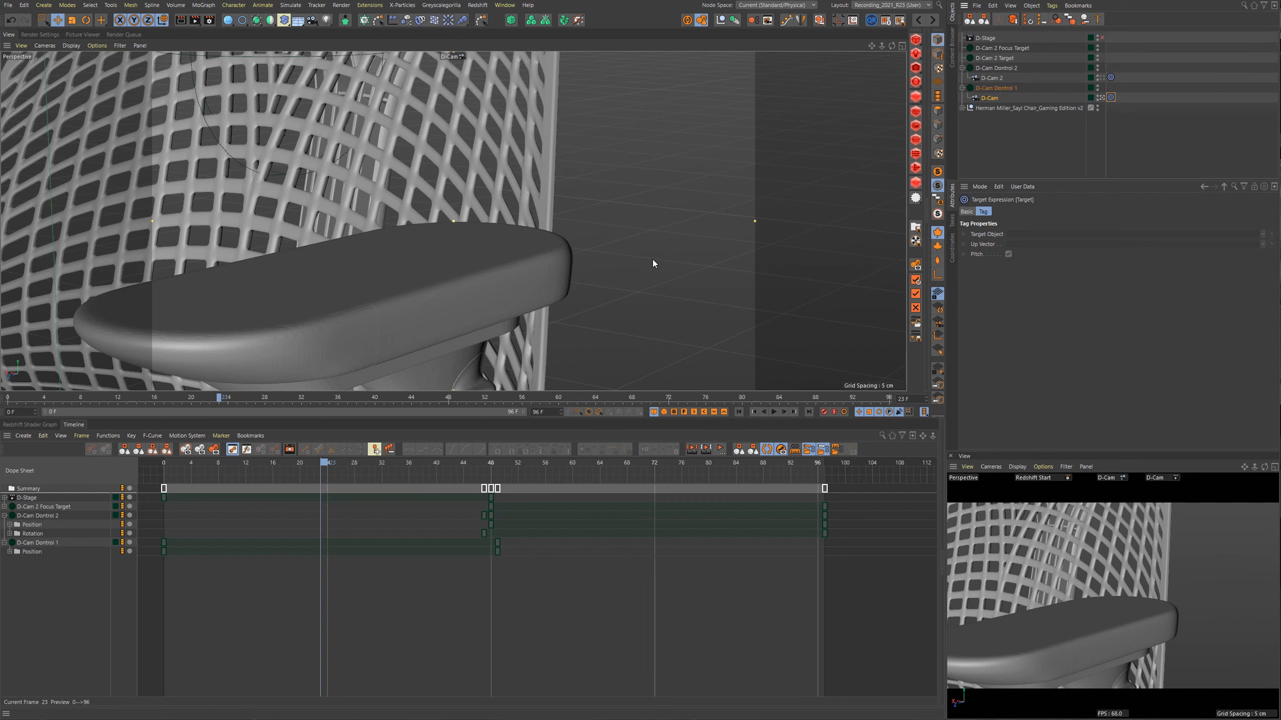
key(F8)
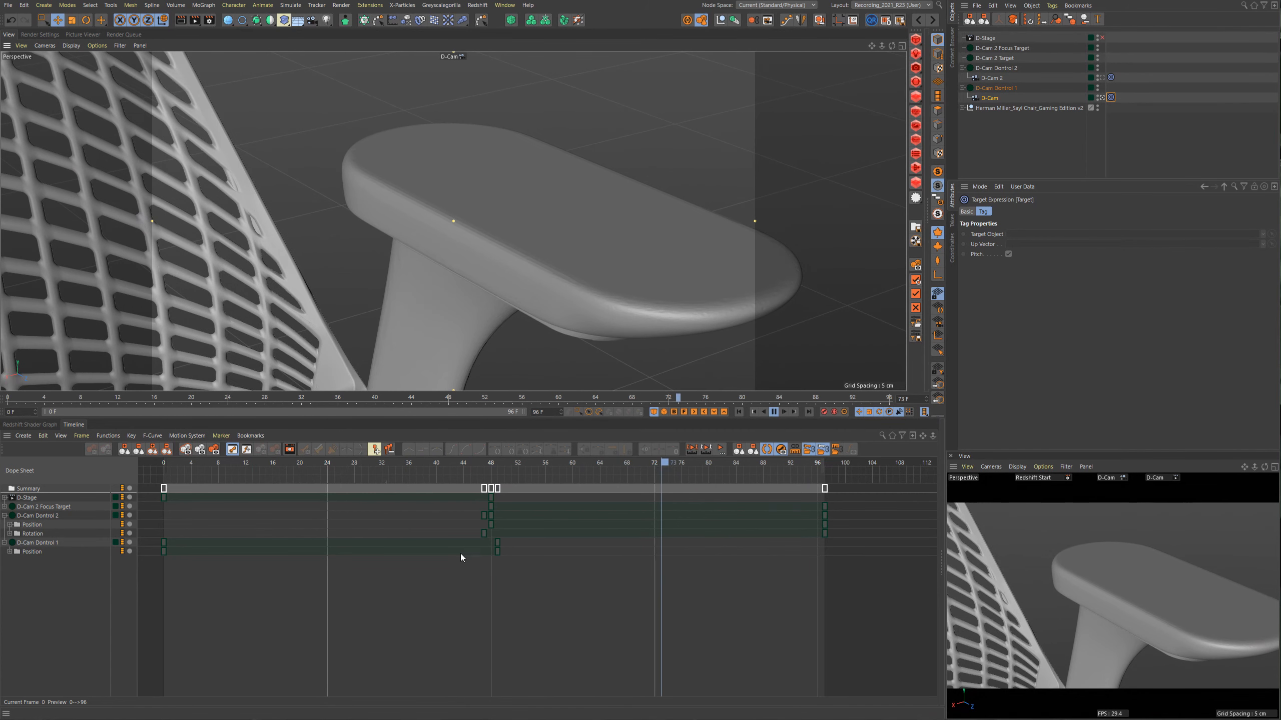
key(F8)
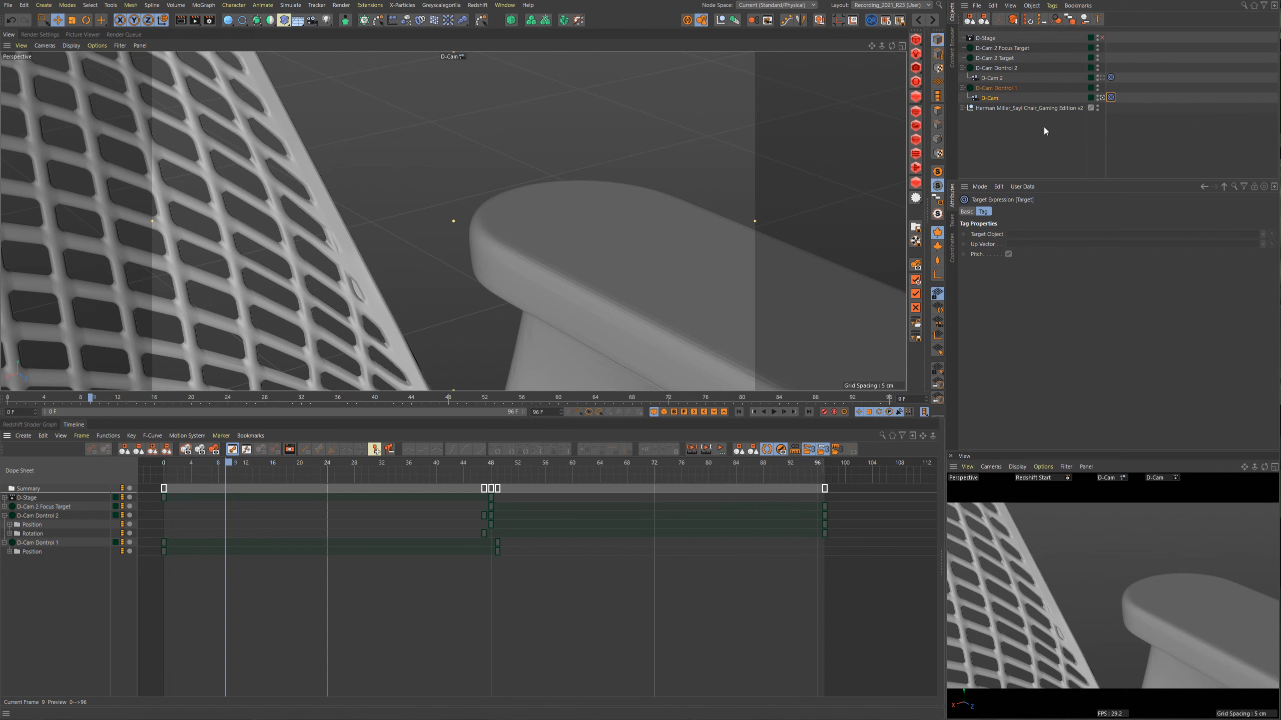
Set the render preview view to D-Cam 2, collapse the D-Cam Dontrol 1 hierarchy and scrub to frame 5.
click(1115, 479)
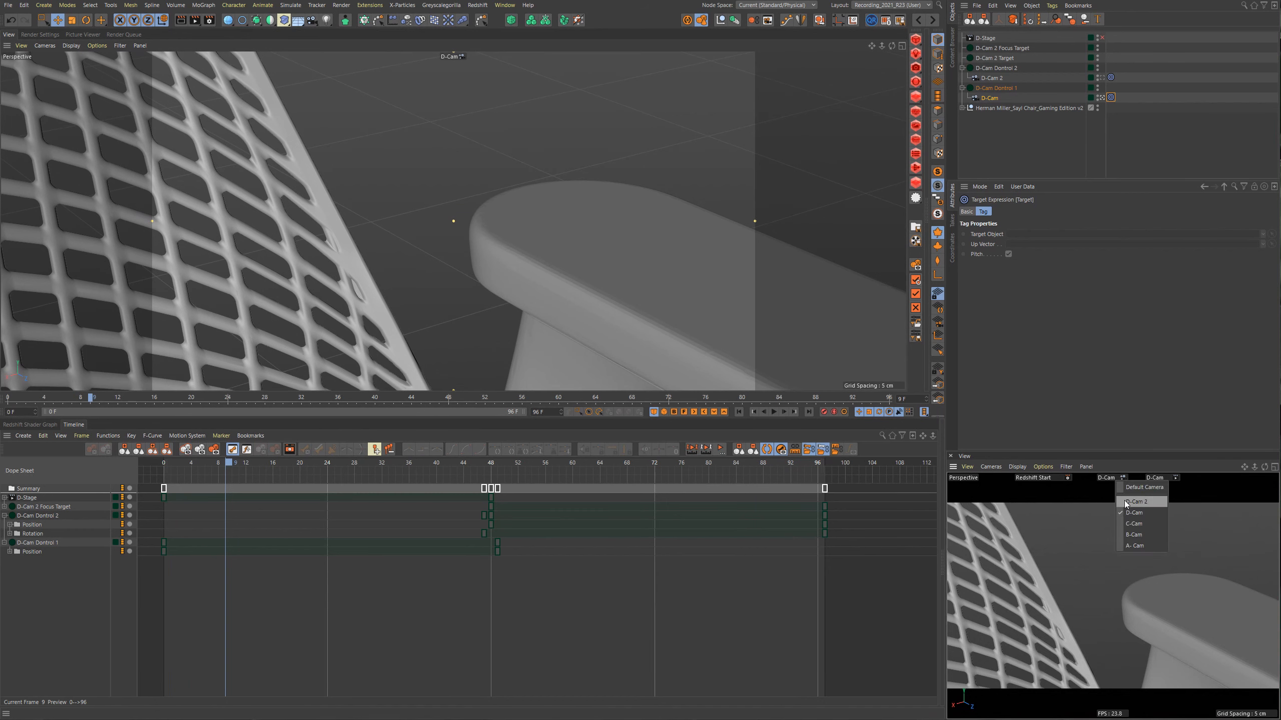
click(1125, 500)
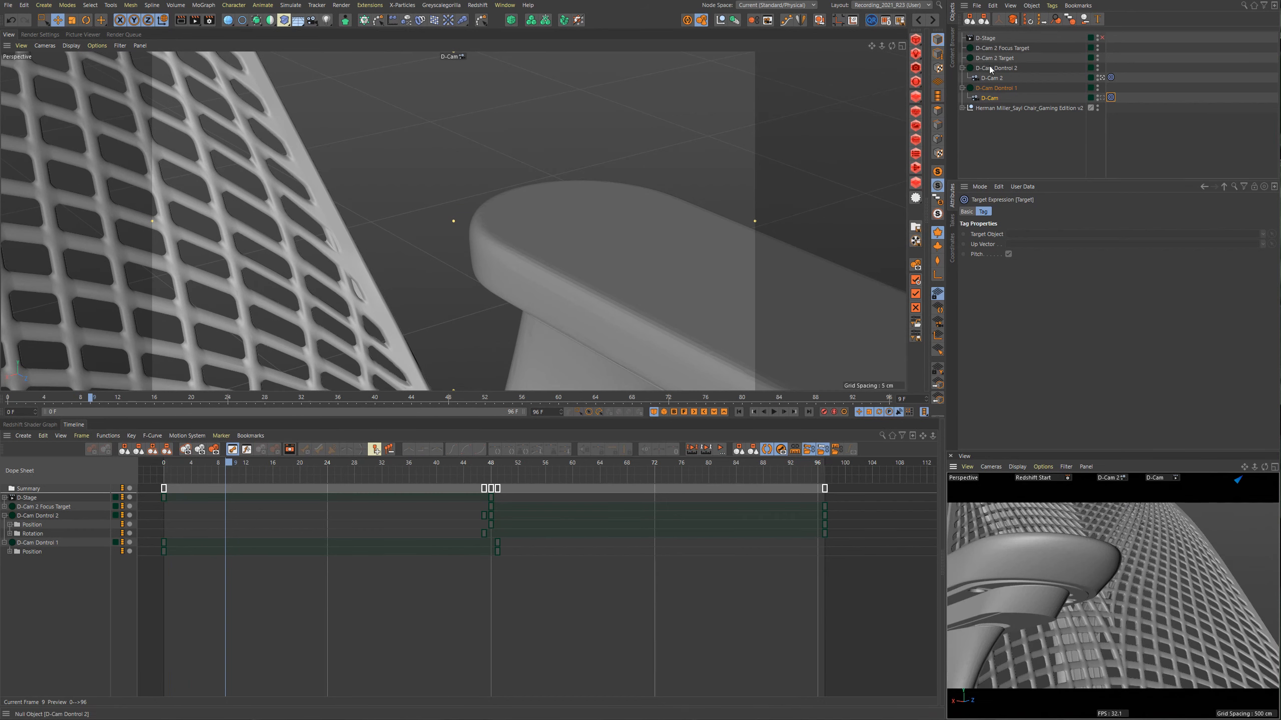
click(962, 88)
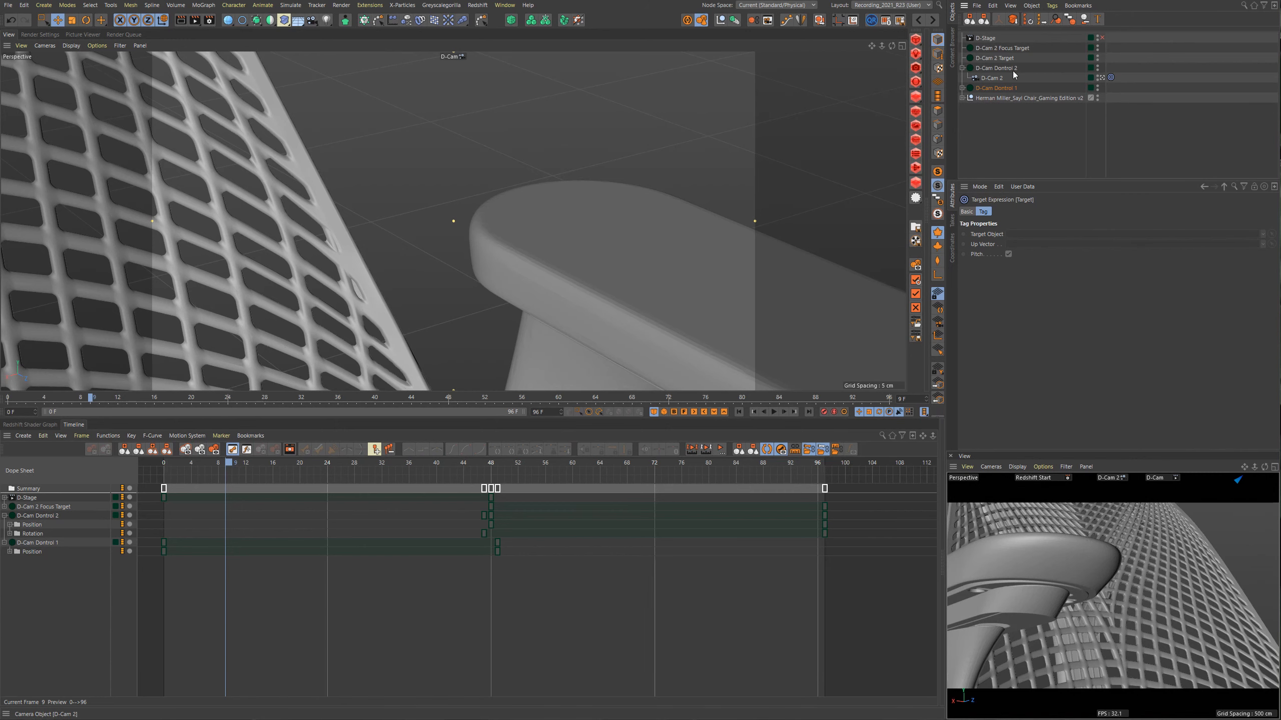
drag(184, 461, 198, 461)
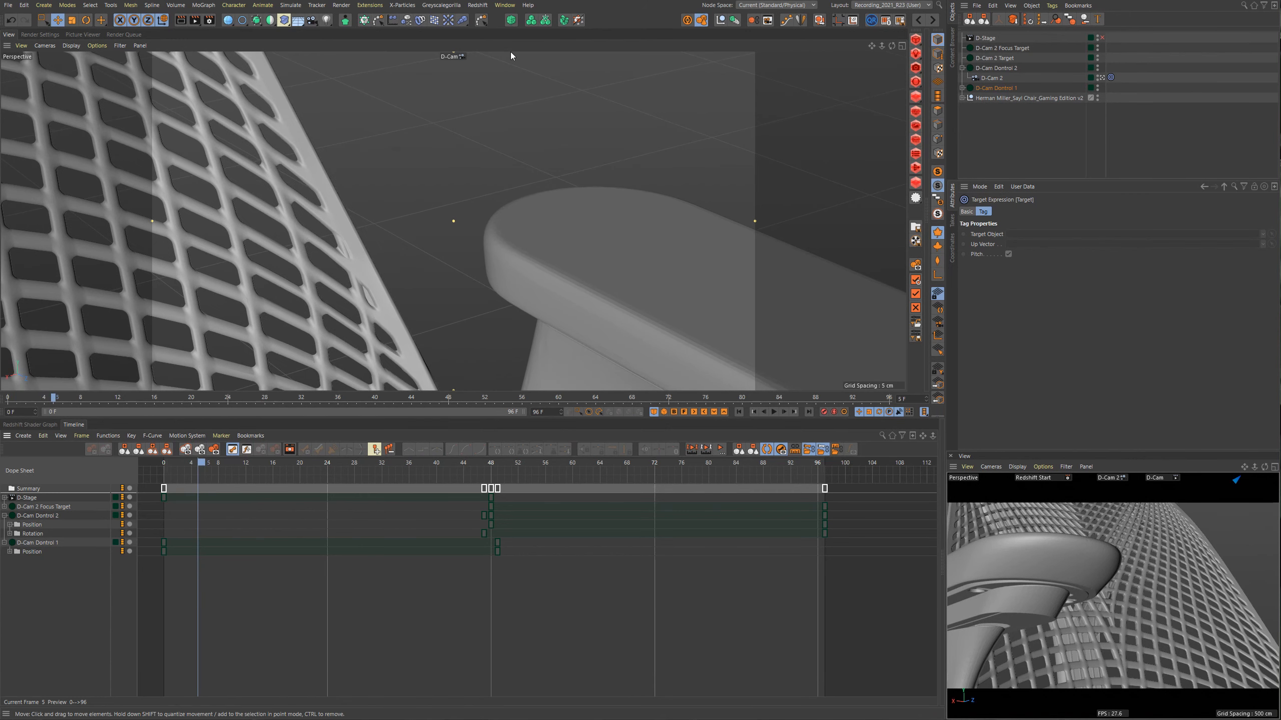
Return the main viewport to the Default Camera and hide D-Cam Dontrol 1 with its child camera.
click(452, 58)
click(479, 80)
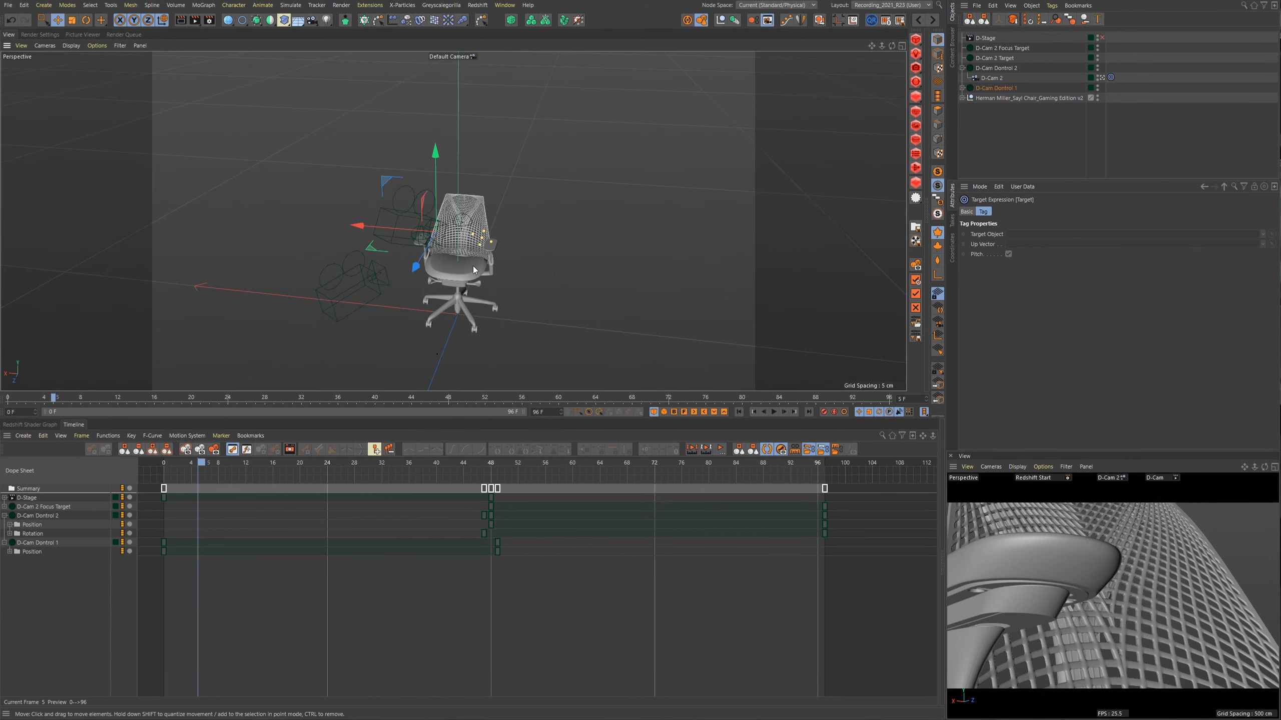
scroll(507, 263, up, 2)
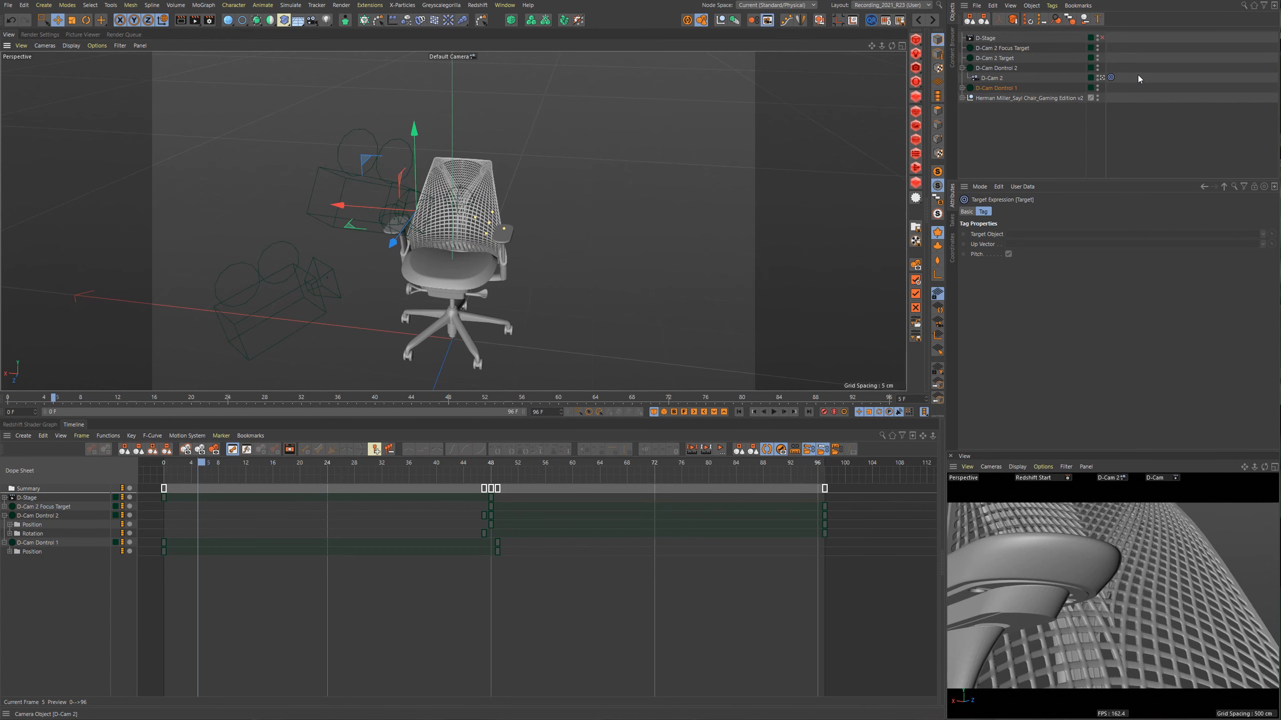
alt+double_click(1097, 89)
alt+drag(450, 278, 361, 275)
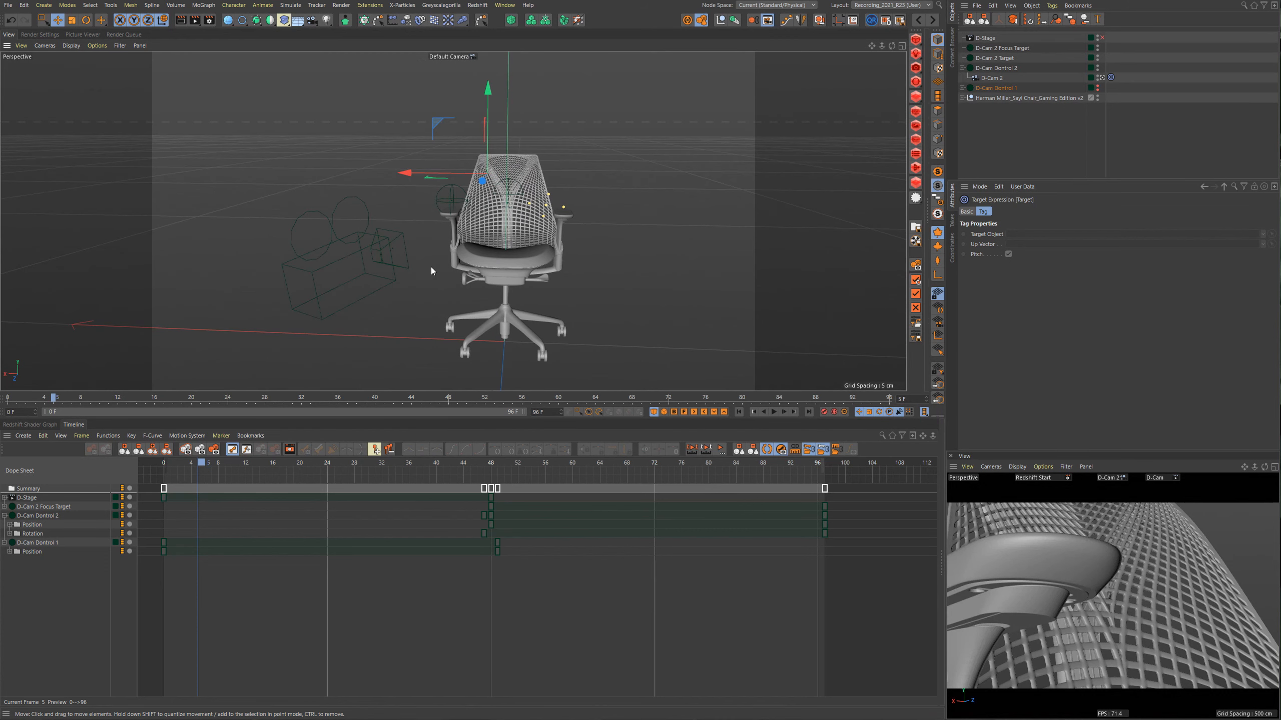
Select D-Cam Dontrol 2 and scrub to frame 54 to examine its keyed position and rotation from the side.
click(989, 69)
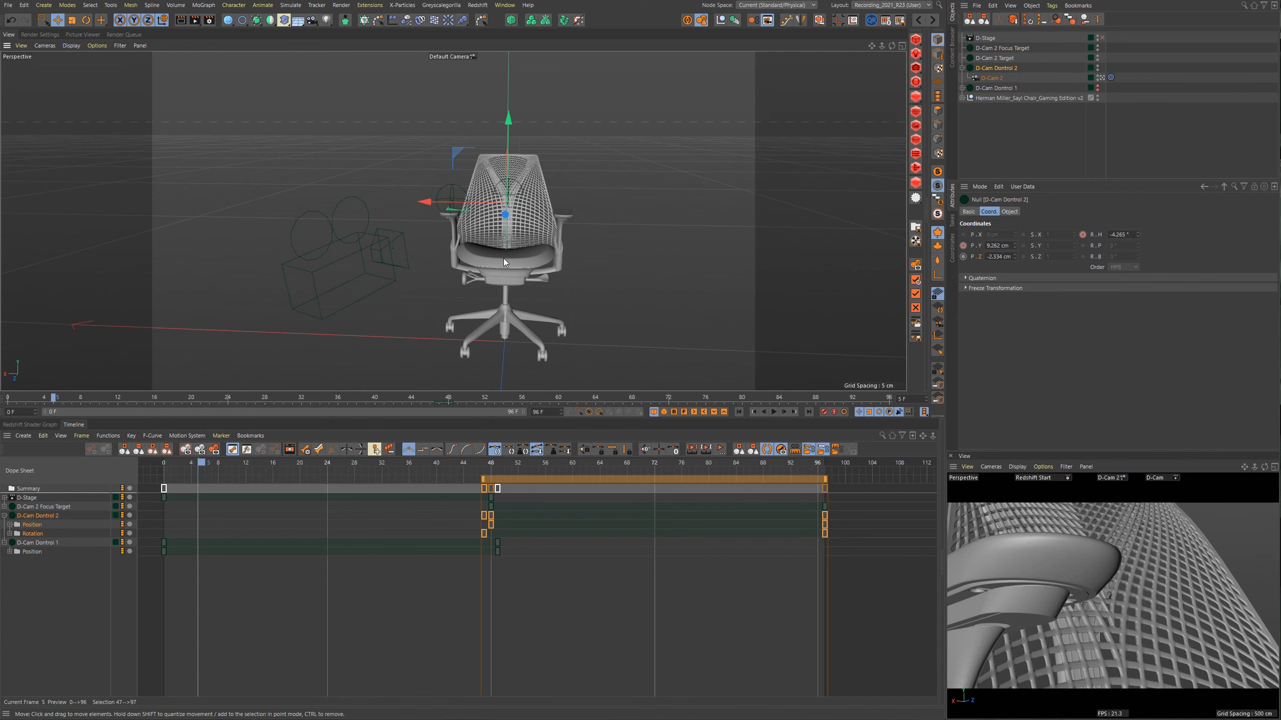
alt+drag(503, 258, 579, 212)
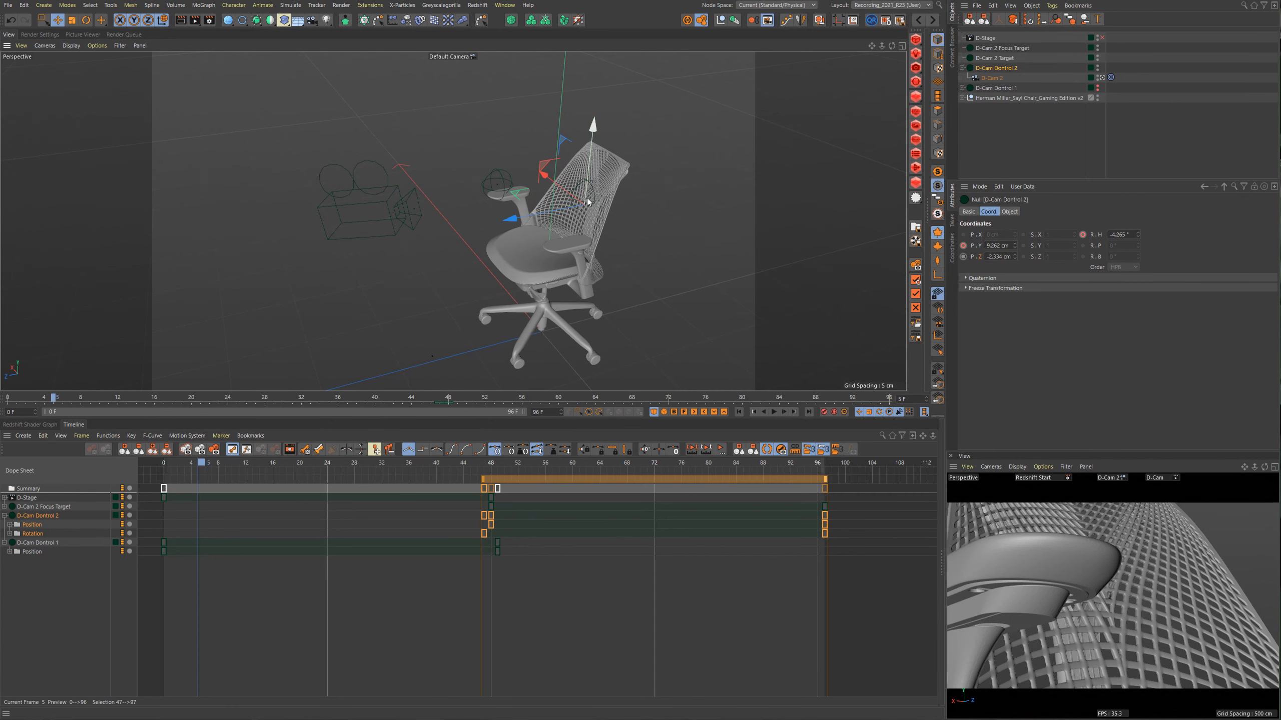
mouse_move(372, 464)
mouse_down()
mouse_move(545, 474)
mouse_move(531, 469)
mouse_up()
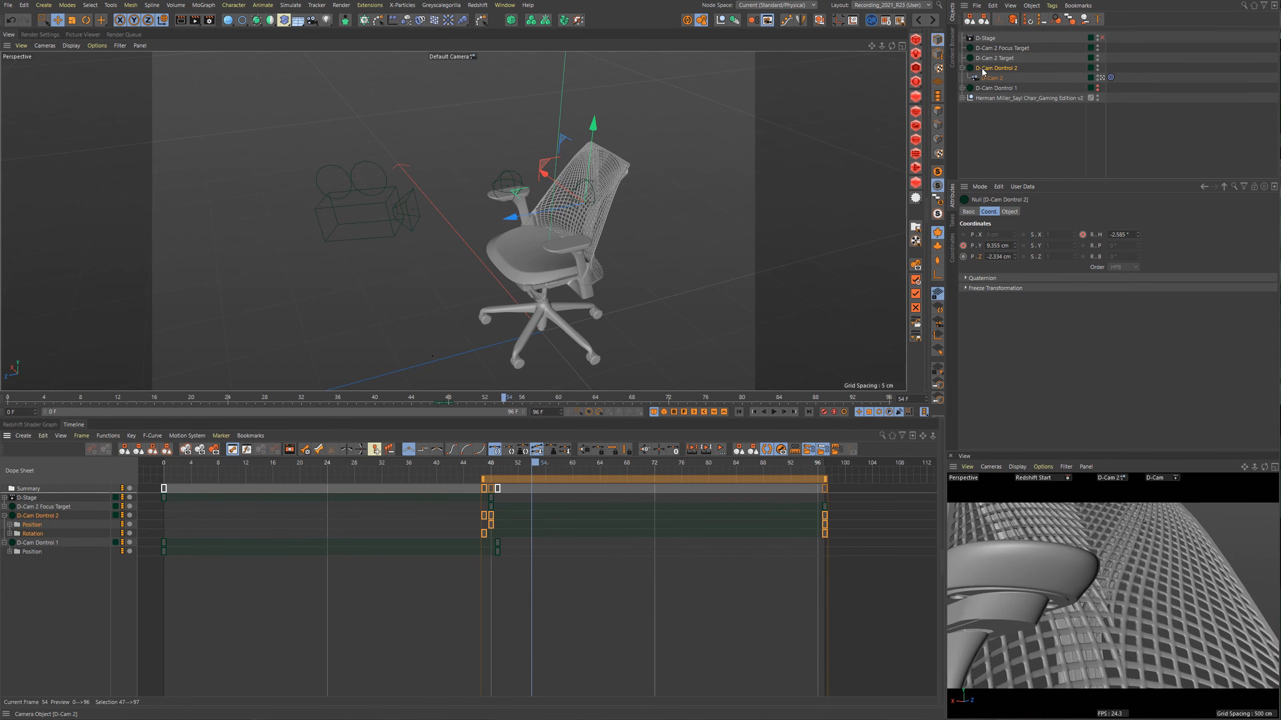
Try moving D-Cam Dontrol 2 directly in the viewport at frame 54, and scrub back to frame 50.
drag(512, 219, 482, 230)
drag(546, 136, 542, 180)
mouse_move(530, 470)
mouse_down()
mouse_move(491, 465)
mouse_move(720, 477)
mouse_move(508, 467)
mouse_up()
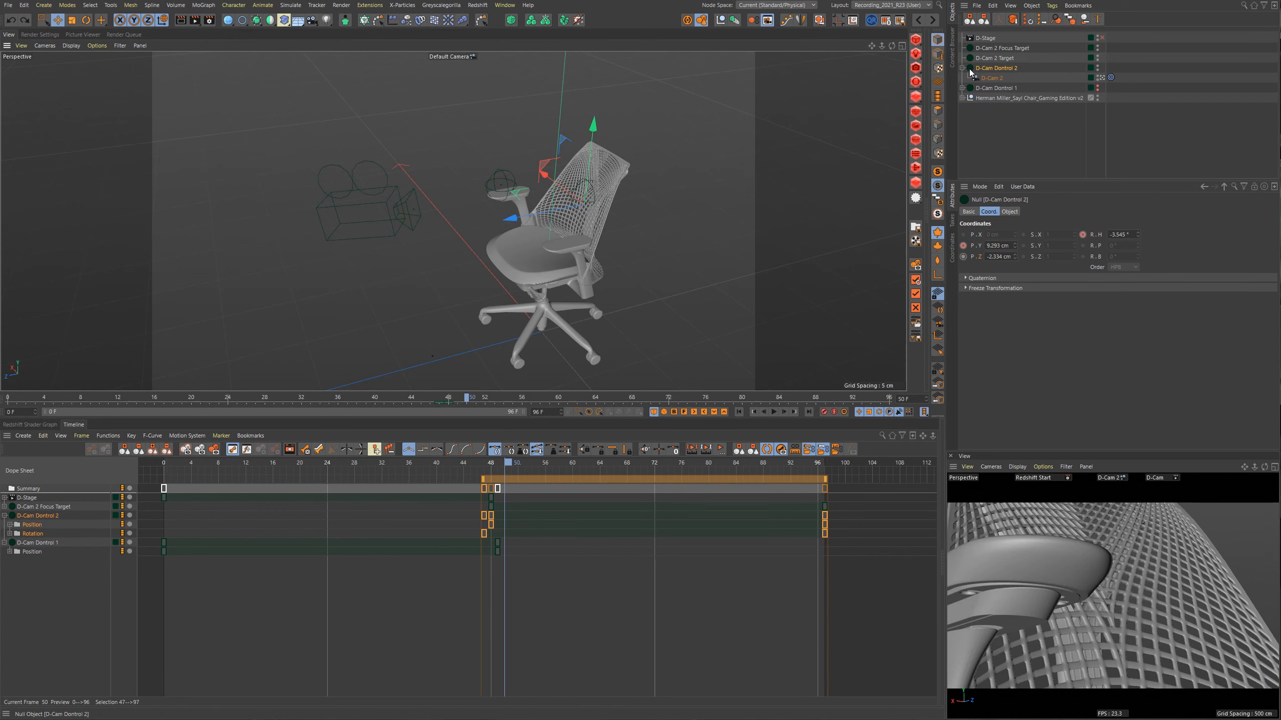
Translate D-Cam Dontrol 2's whole animation curve downward in the viewport, to a Y position of about 6.75 cm at frame 50.
click(939, 99)
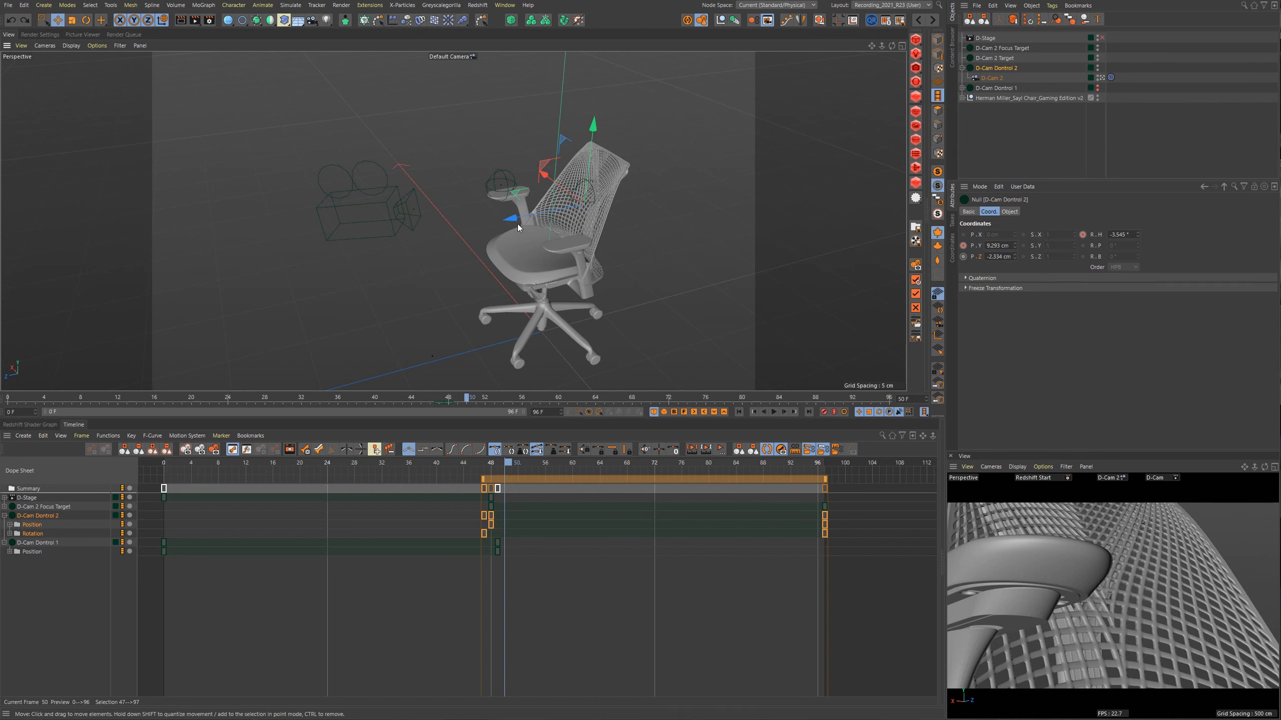
drag(594, 125, 592, 160)
alt+drag(567, 274, 637, 311)
drag(462, 197, 479, 199)
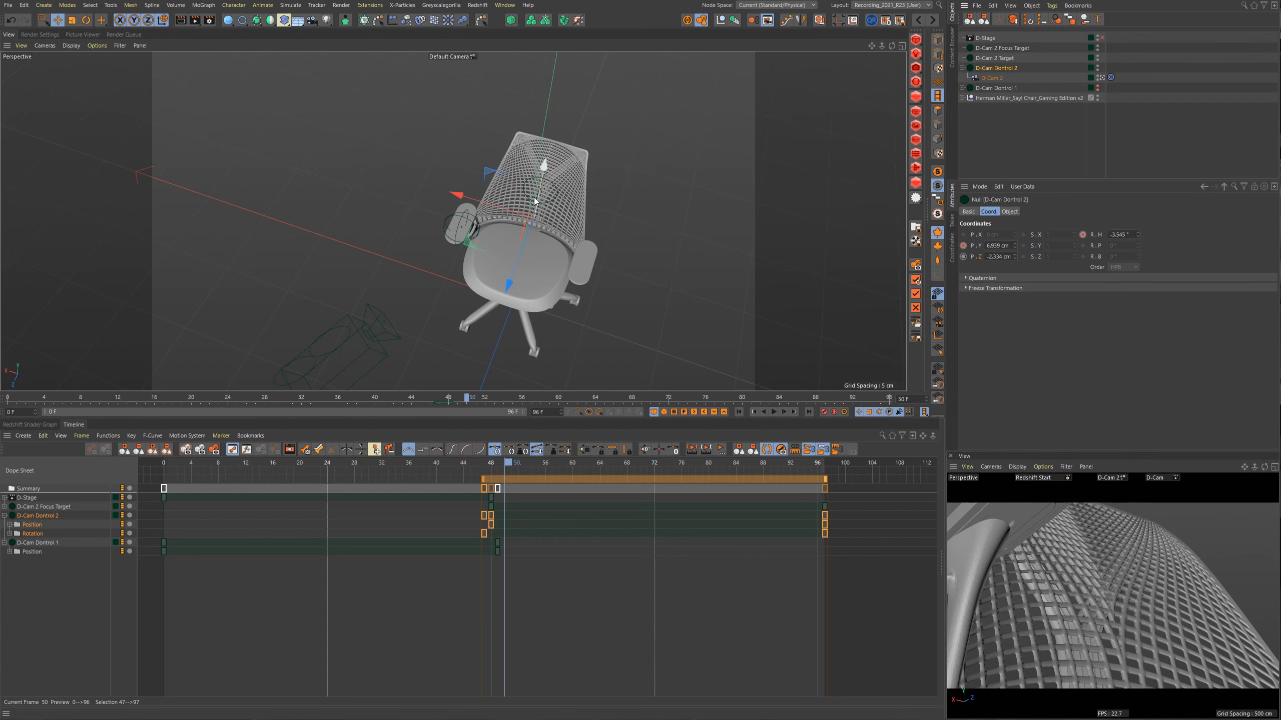
drag(543, 166, 548, 169)
Orbit around the chair and play the lowered D-Cam 2 move to check the animation, stopping at frame 77.
alt+drag(537, 240, 491, 257)
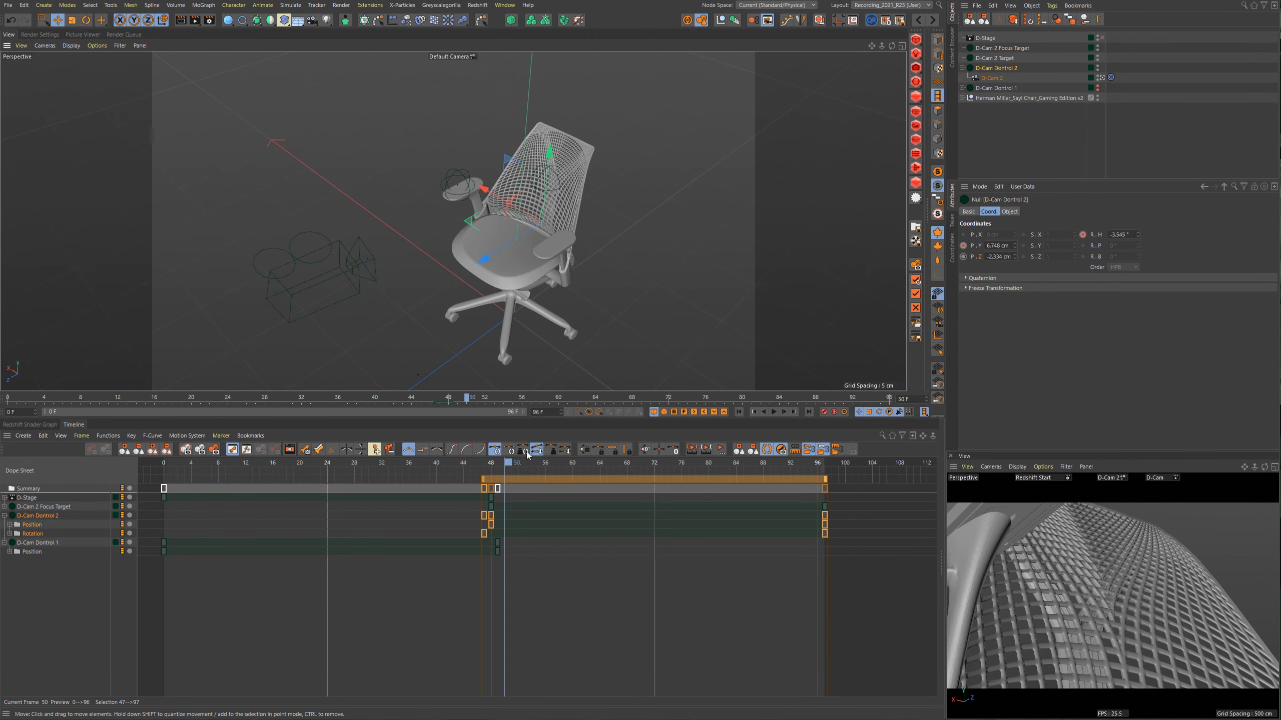
drag(525, 469, 514, 535)
key(F8)
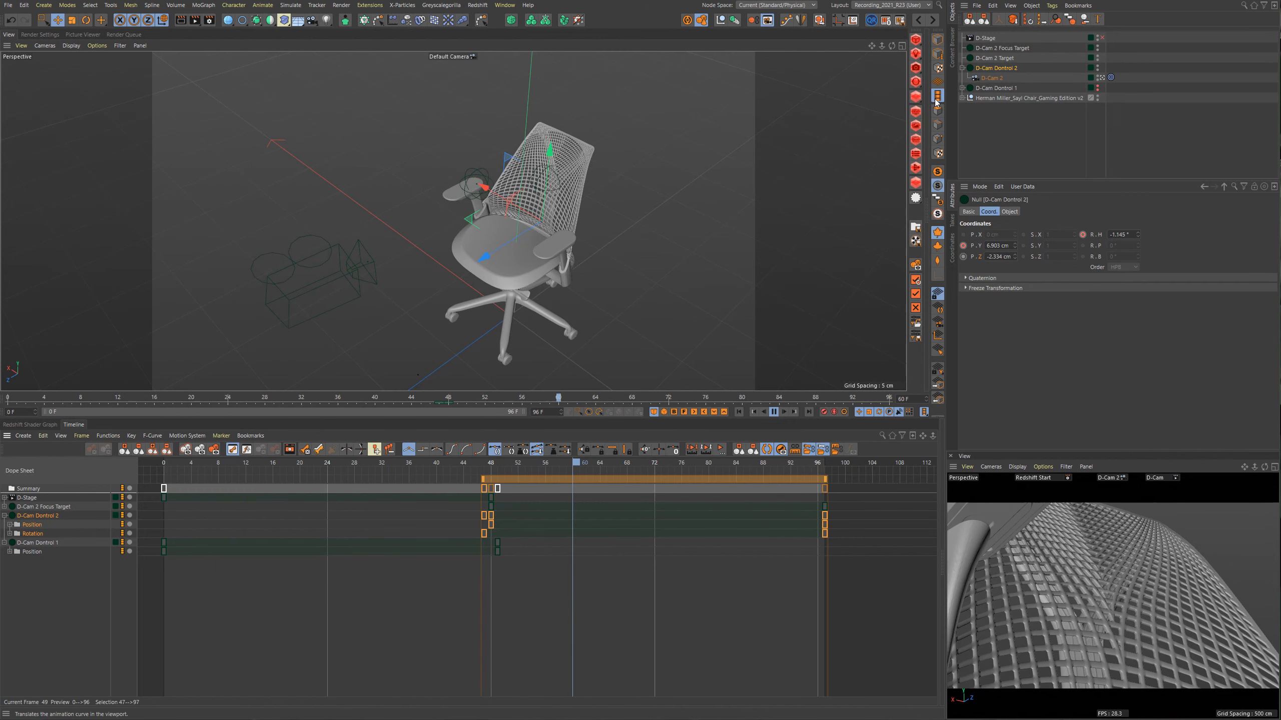
key(F8)
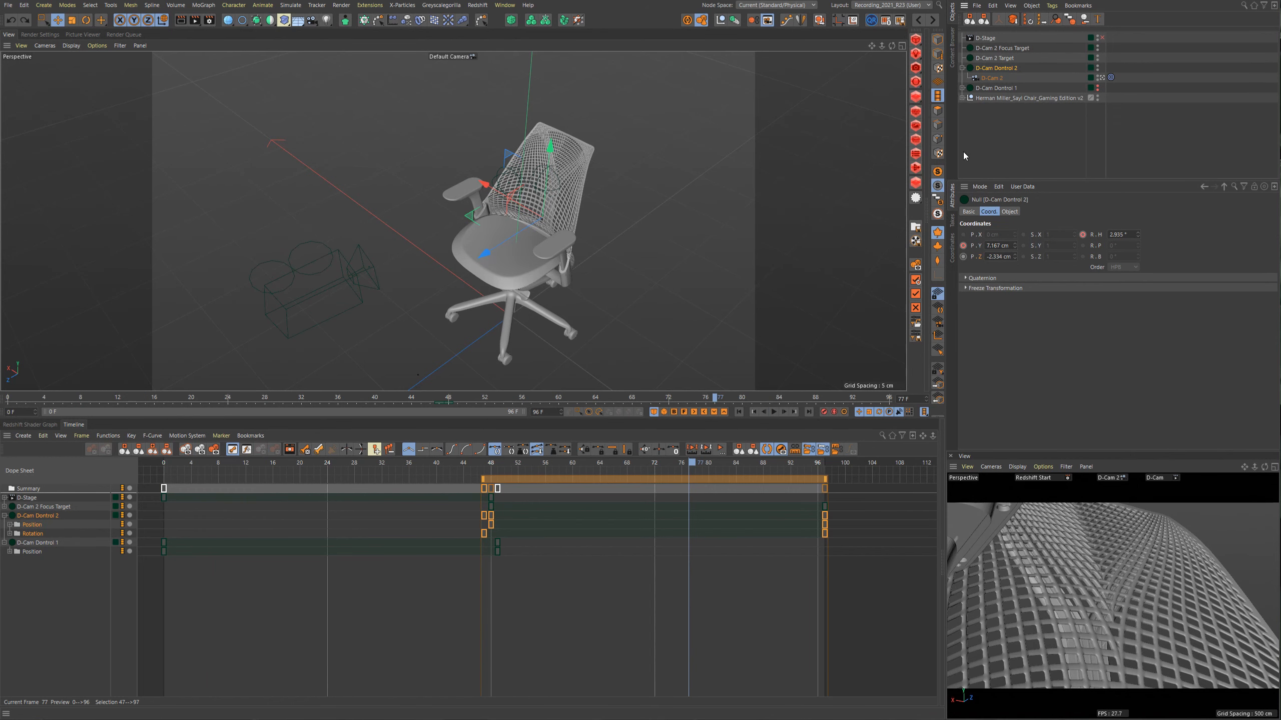
Undo the shift of D-Cam Dontrol 2's animation curve and scrub through its move, ending at frame 47.
key(ctrl+z)
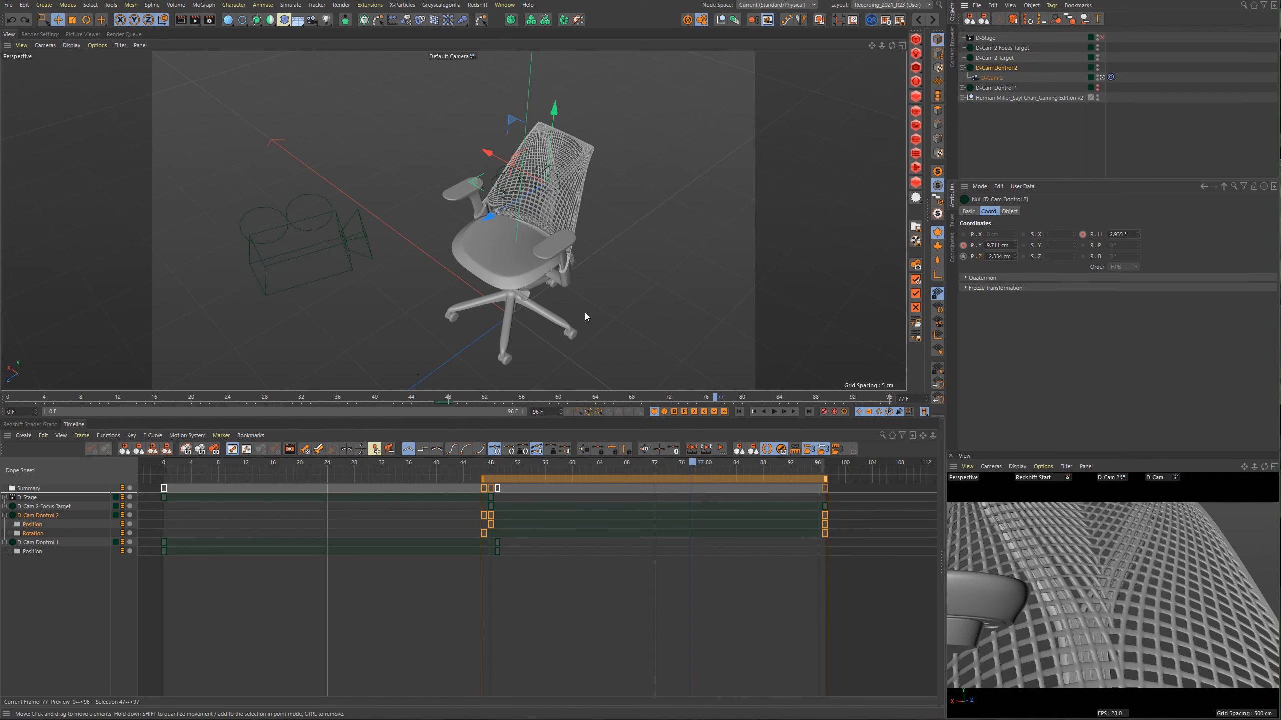
drag(495, 467, 675, 466)
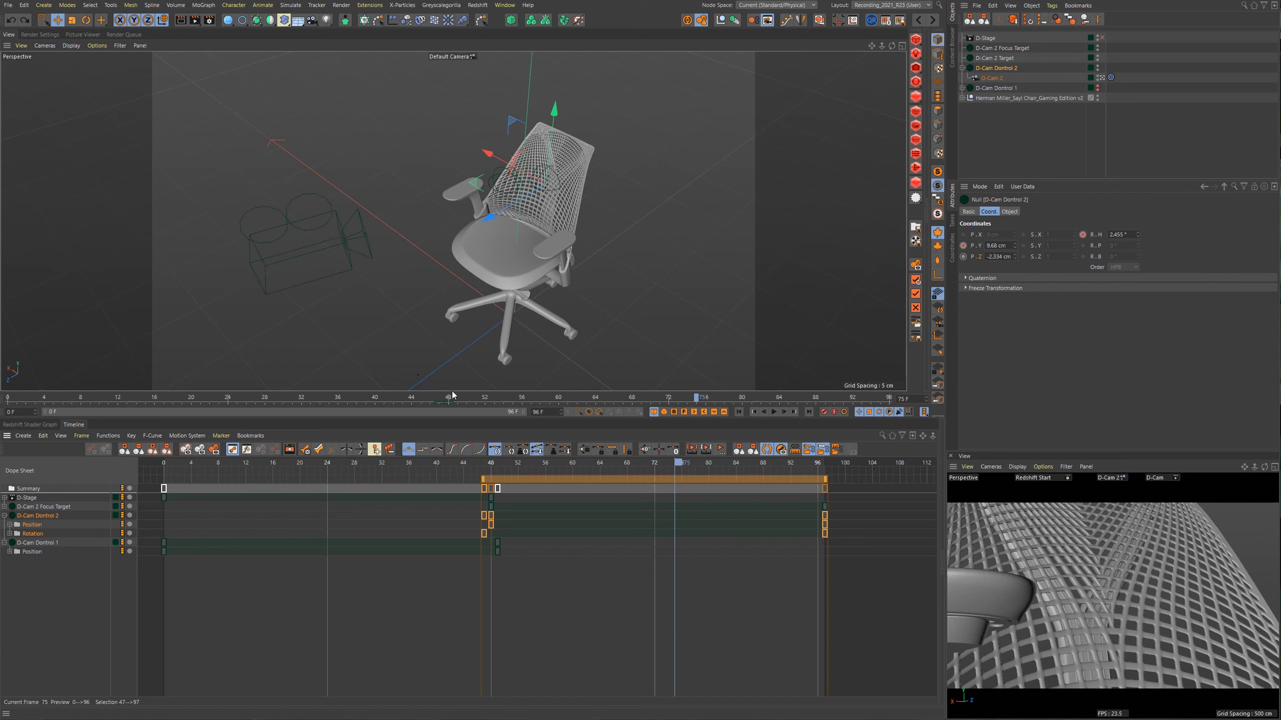
drag(495, 465, 488, 469)
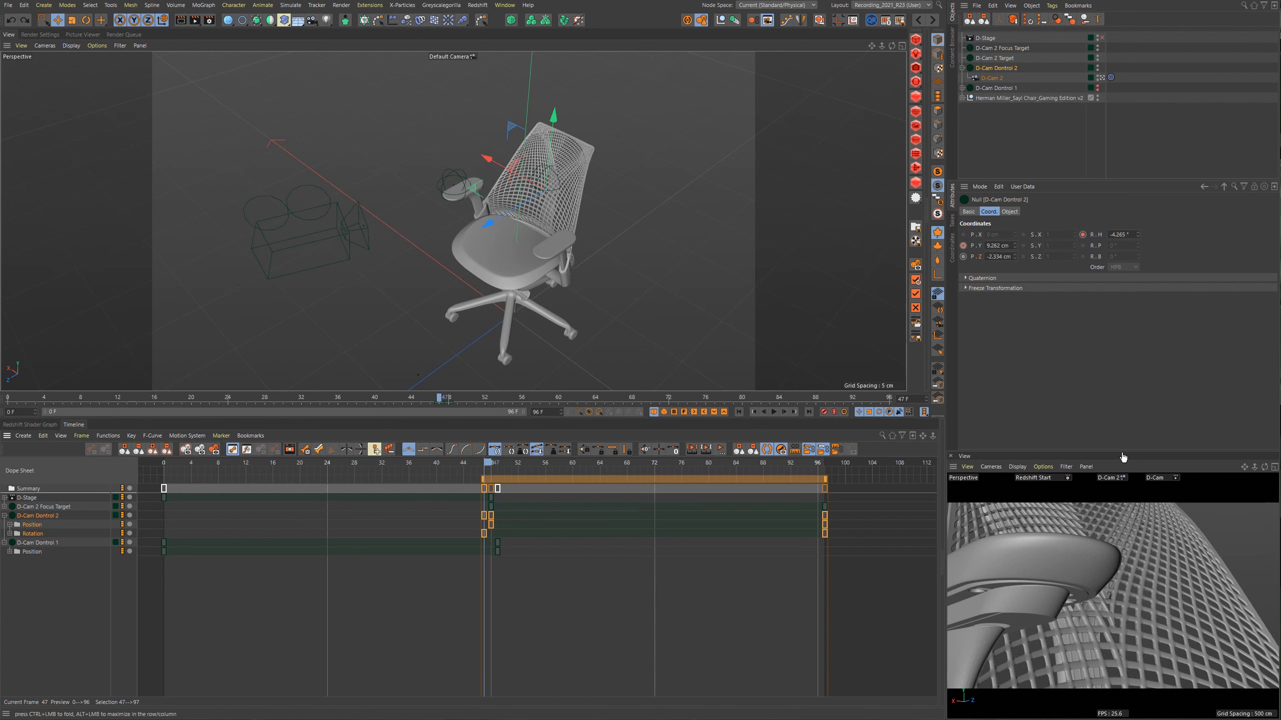
Enlarge the D-Cam preview viewport and enable Depth of Field in it.
drag(1122, 451, 1123, 386)
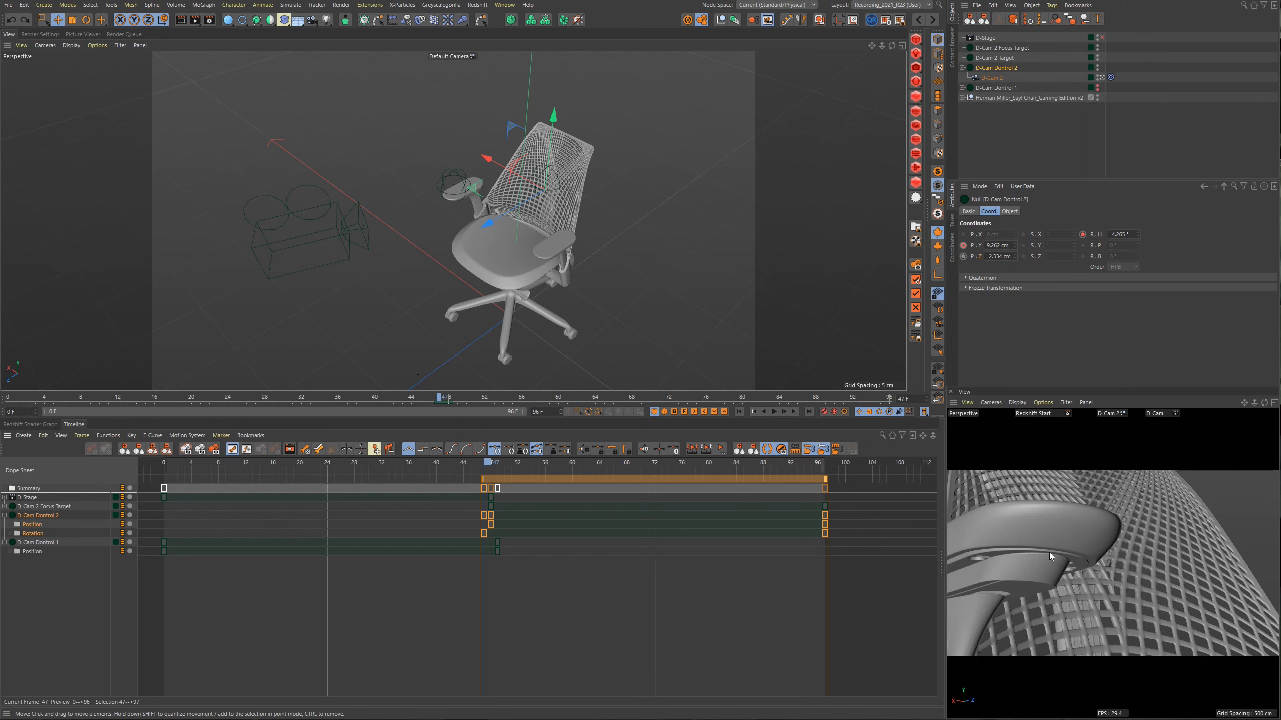
click(1063, 403)
mouse_move(1042, 404)
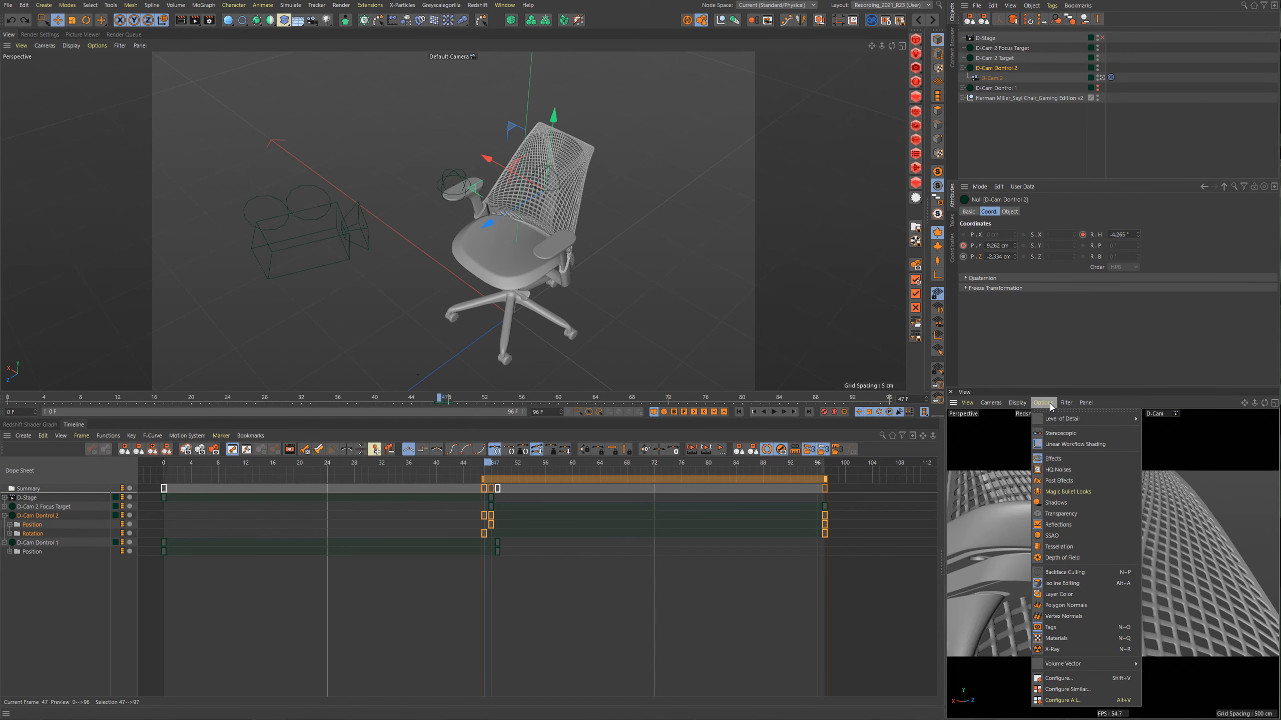
click(1065, 554)
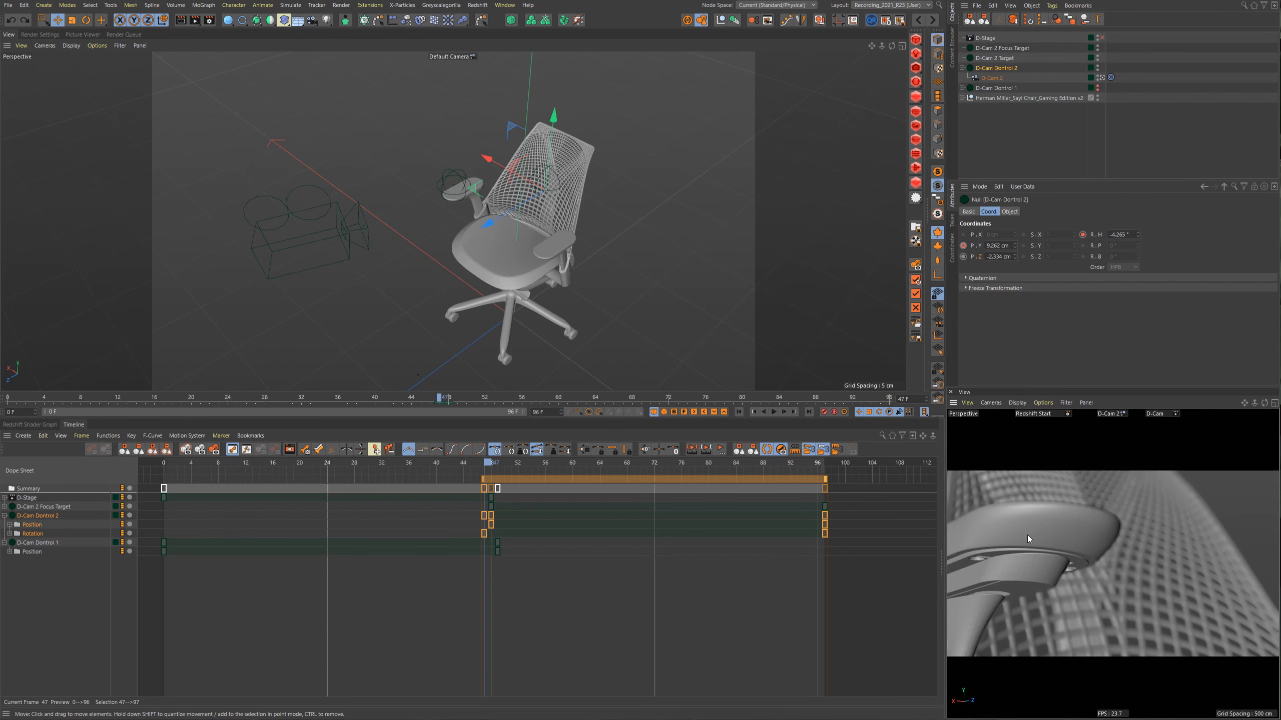
Raise the D-Cam 2 Target null to a Y position of about 10.08 cm.
click(995, 58)
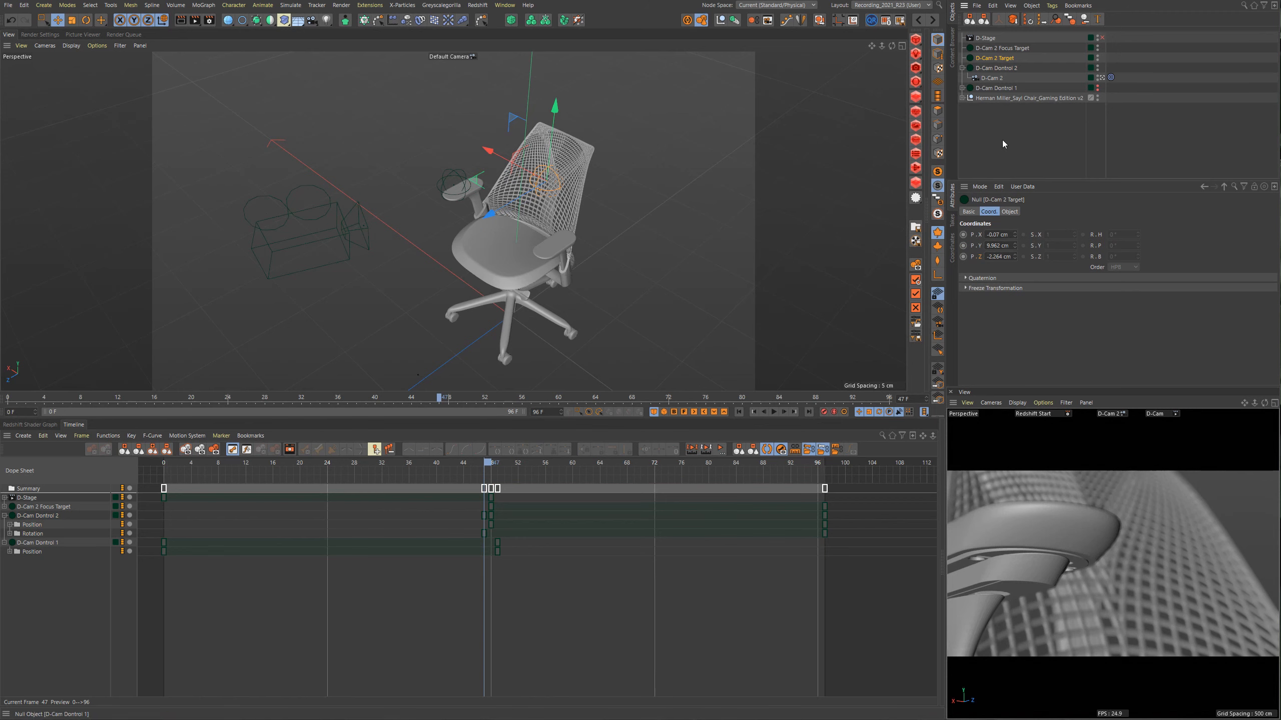
alt+drag(543, 200, 551, 159)
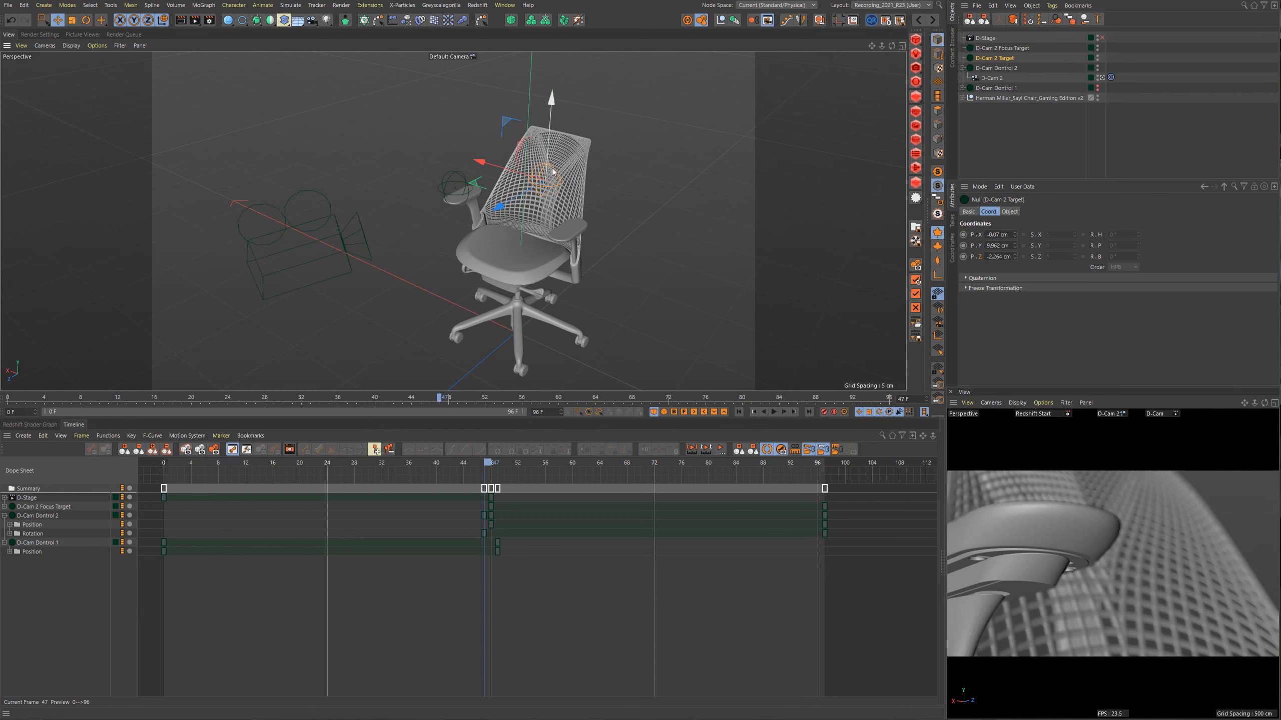
drag(552, 100, 558, 98)
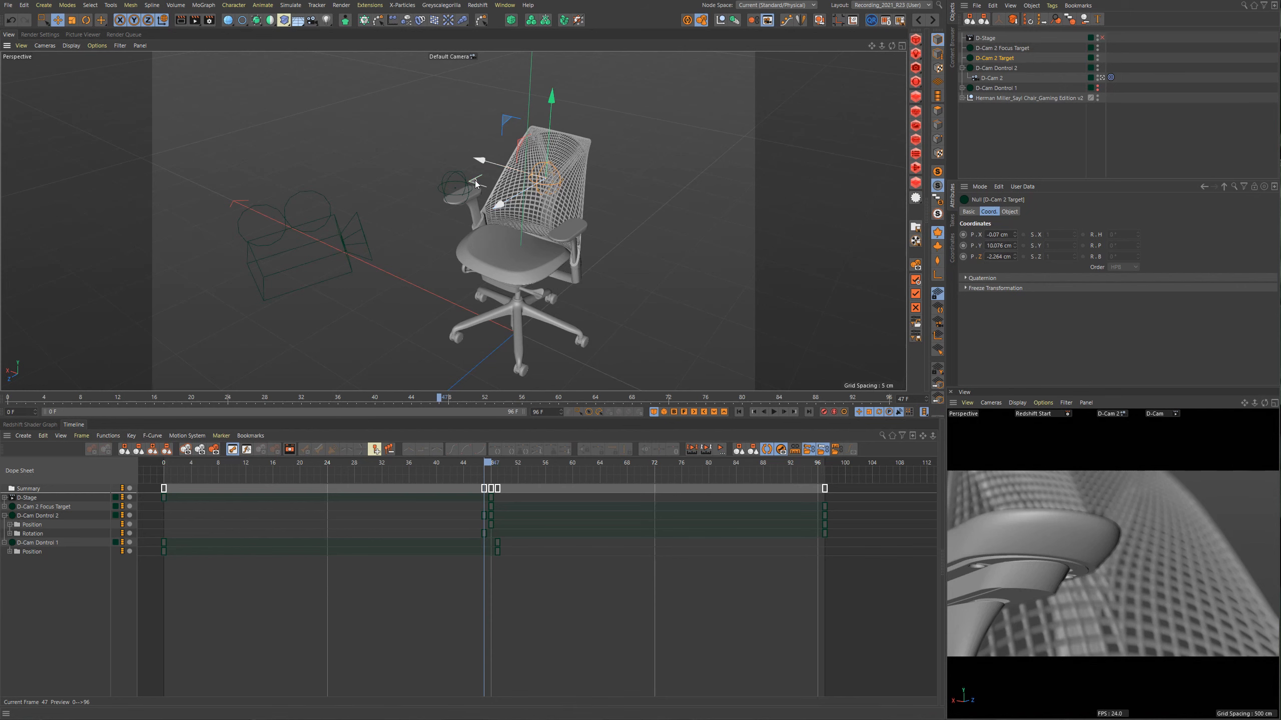
Try moving D-Cam 2 Target behind the chair and over to the armrest at frame 55, and undo these moves.
drag(474, 180, 496, 240)
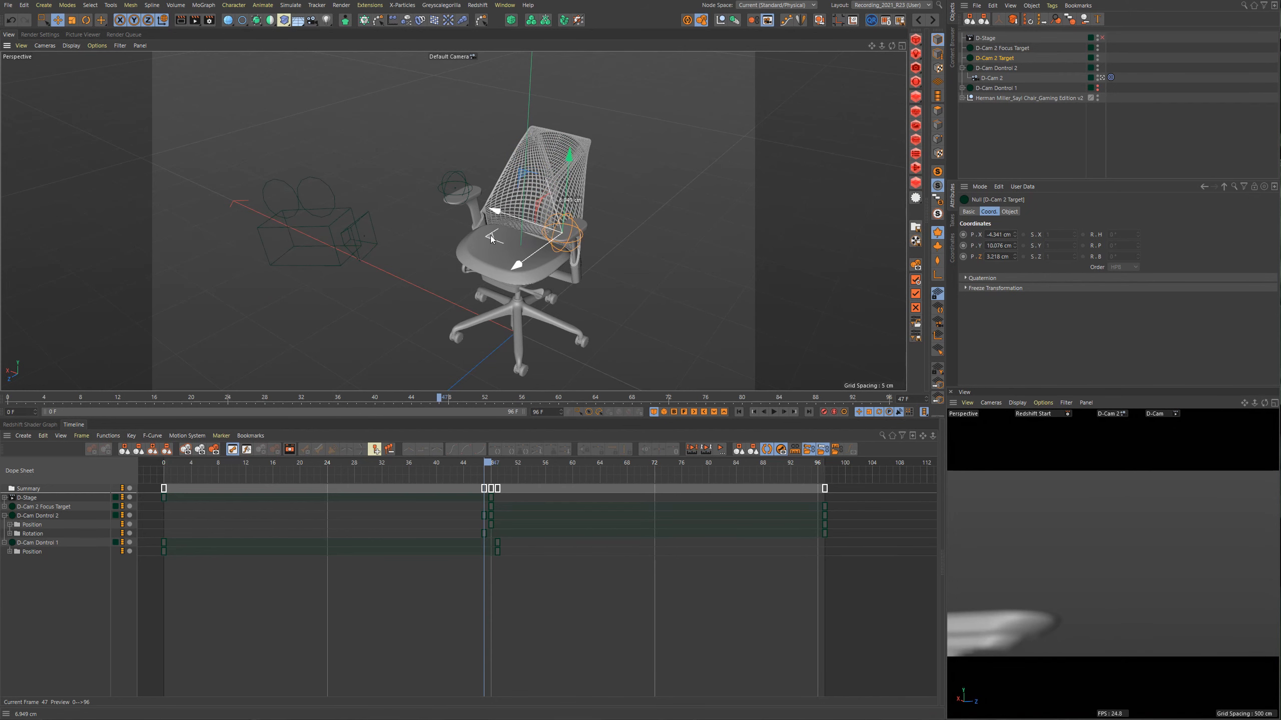
drag(491, 466, 538, 475)
drag(559, 233, 406, 182)
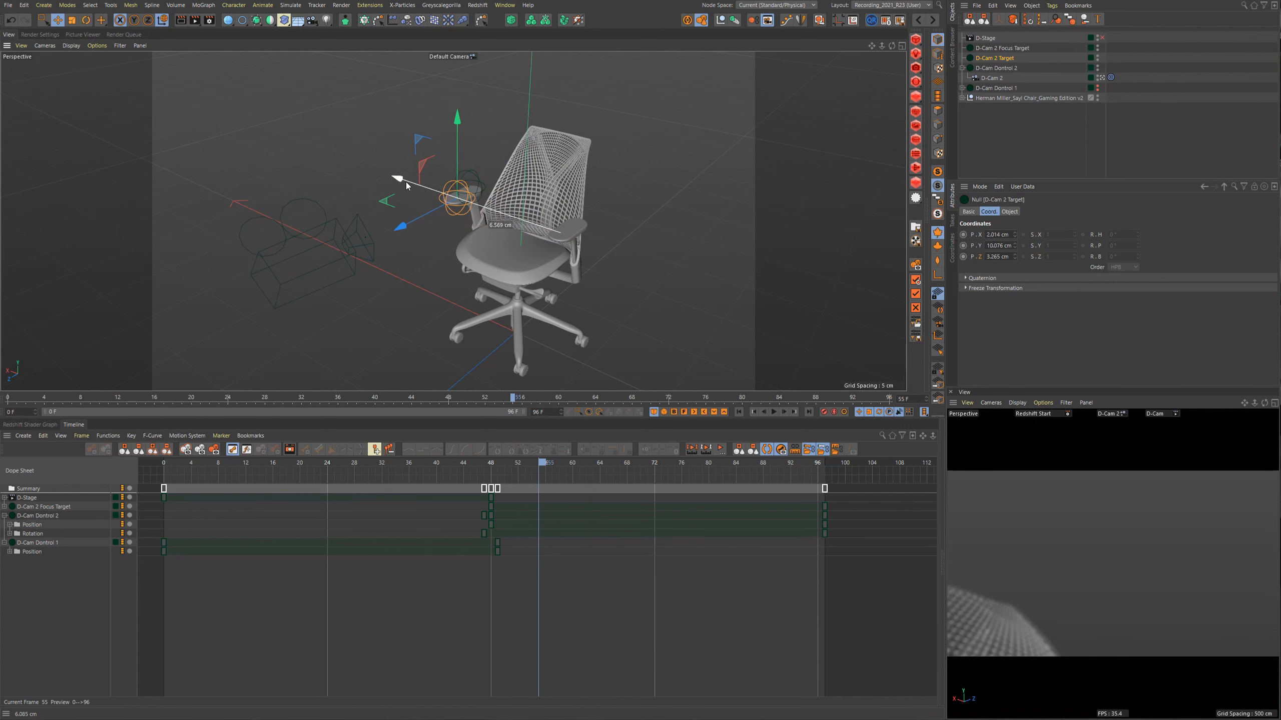
drag(456, 130, 427, 188)
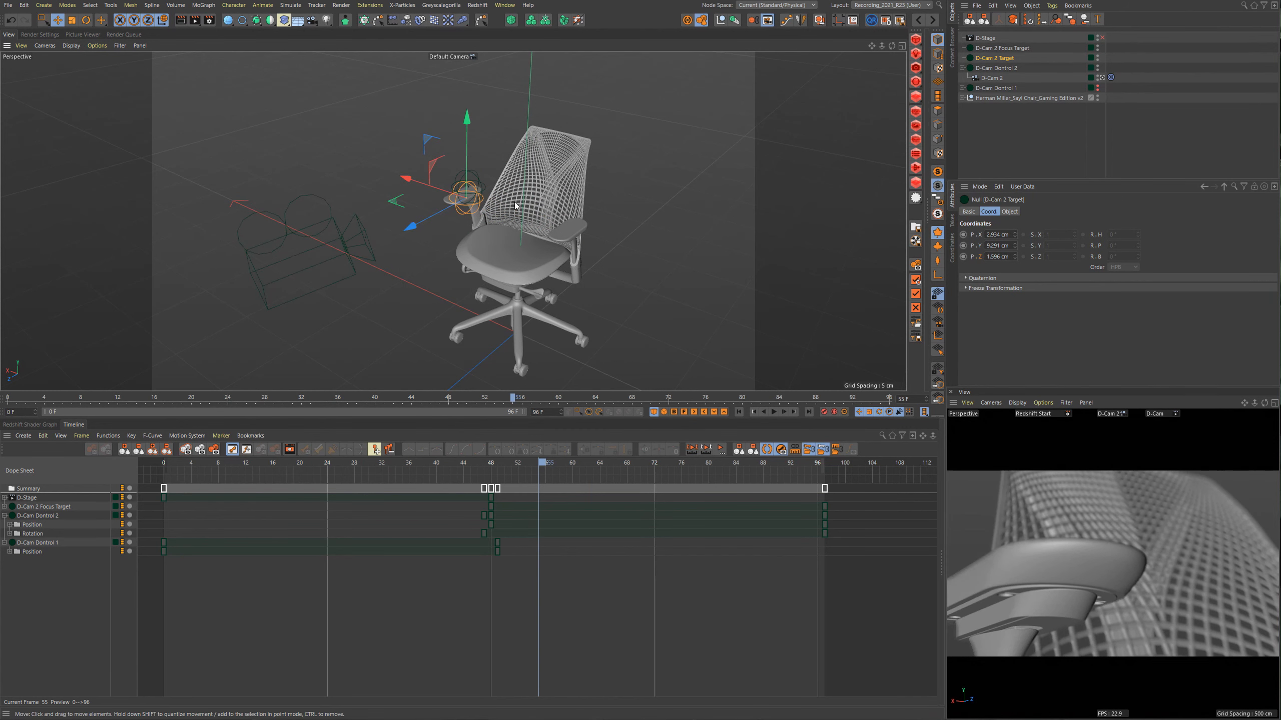
click(1001, 68)
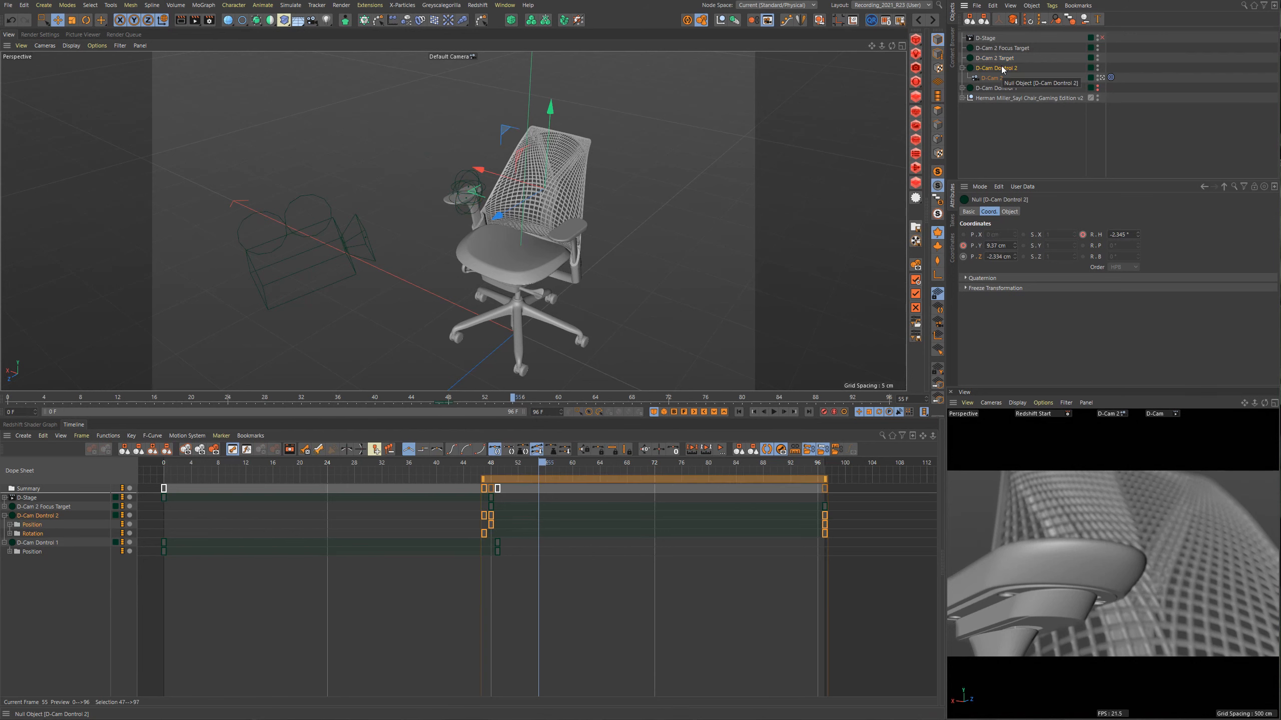
click(1005, 60)
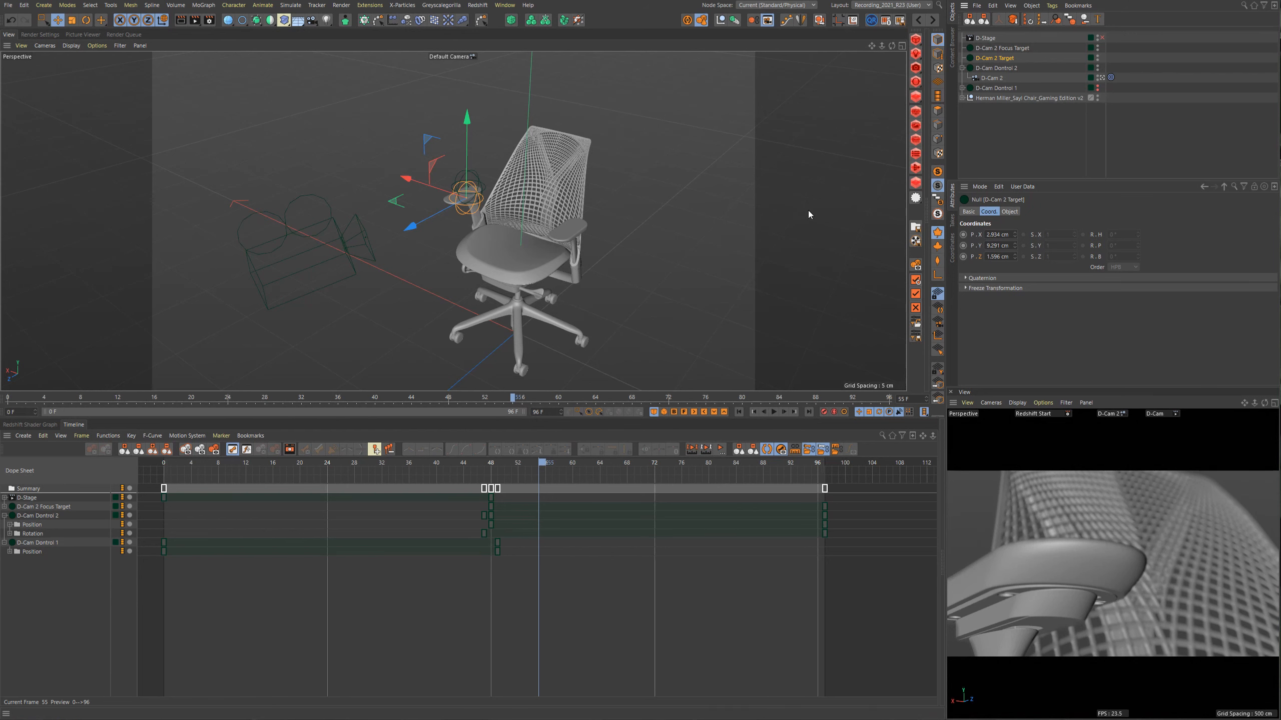
drag(394, 200, 474, 179)
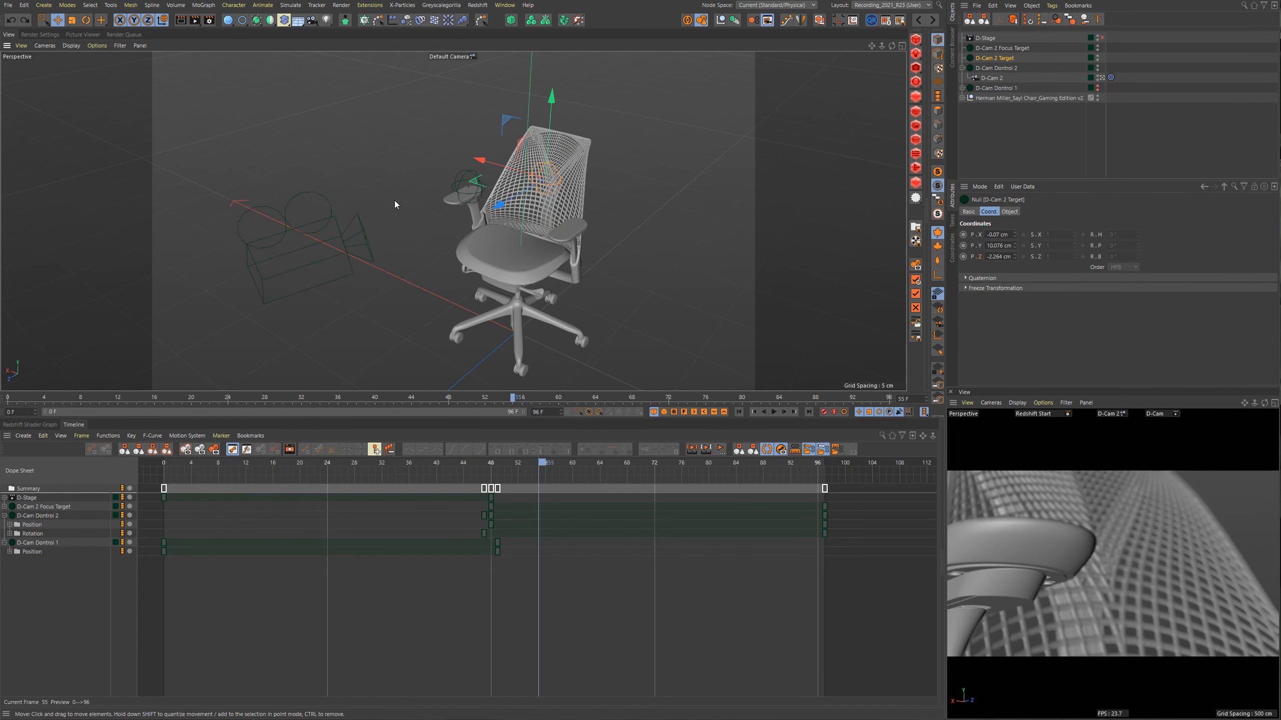
Scrub D-Cam 2 Focus Target's animation from frame 48 to 53 and compare its coordinates with those of D-Cam Dontrol 2.
click(999, 49)
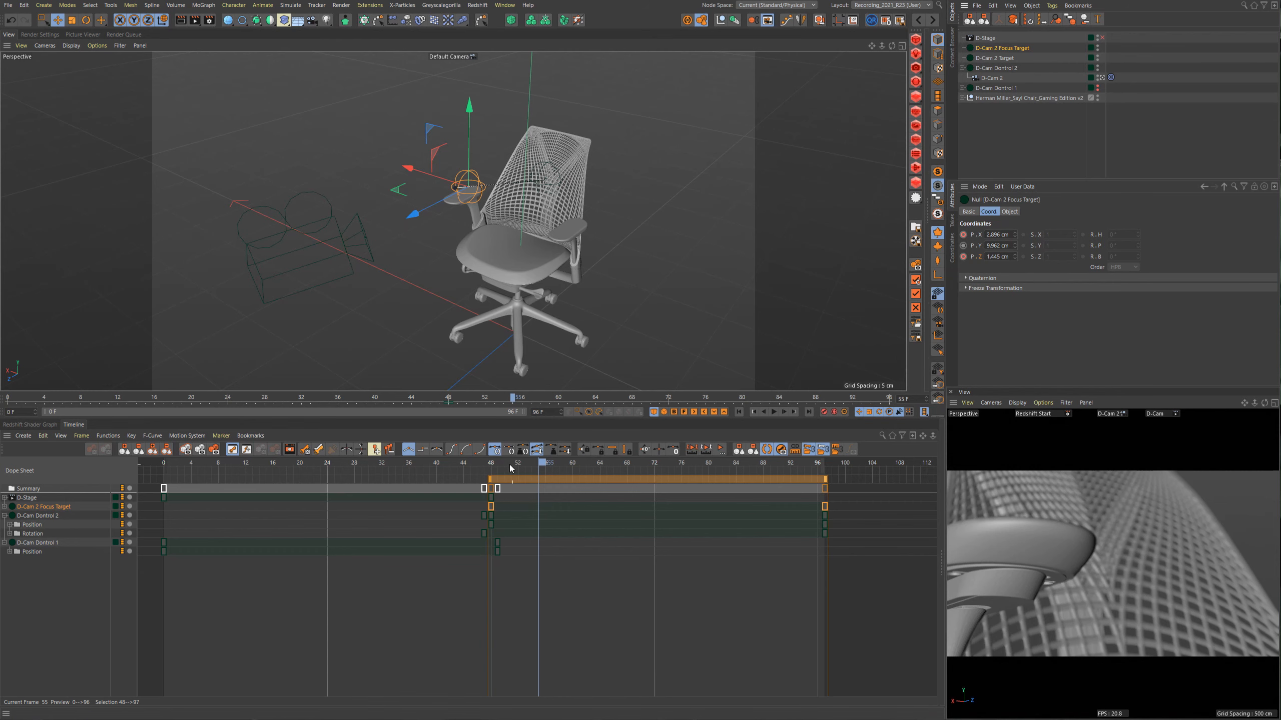
click(492, 467)
drag(498, 469, 526, 492)
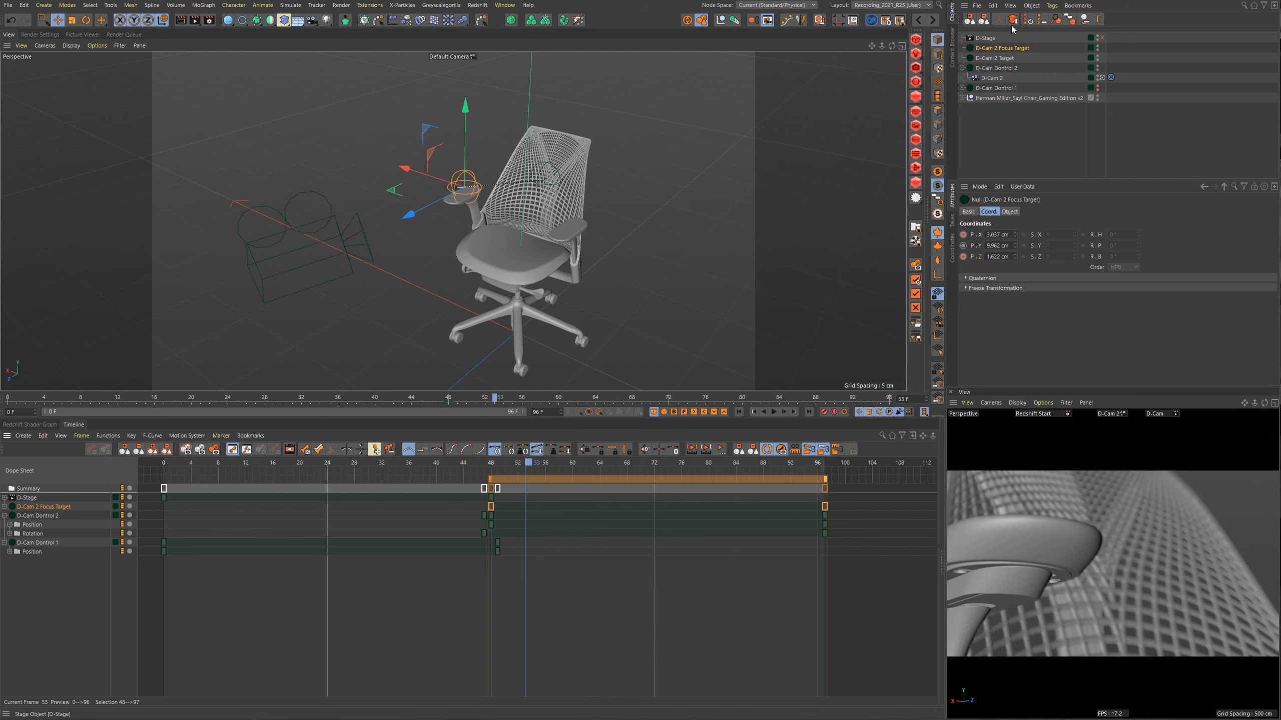
click(997, 68)
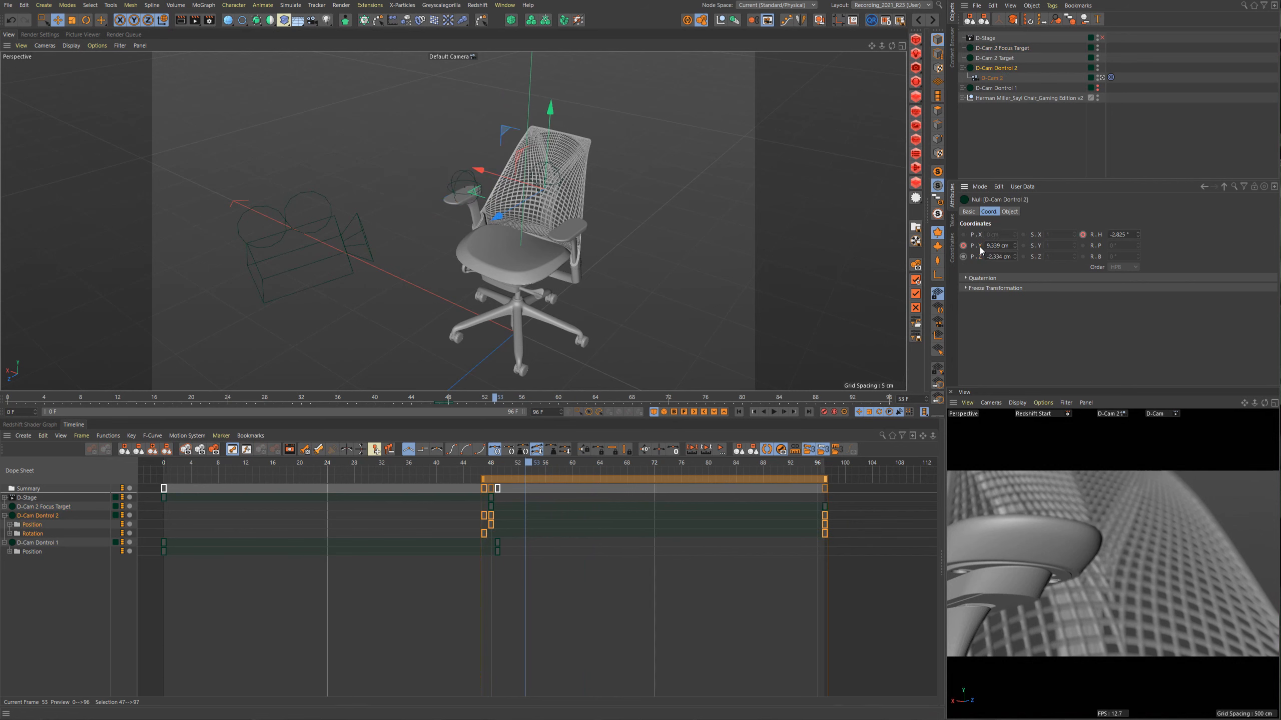
click(991, 77)
click(991, 68)
click(1001, 48)
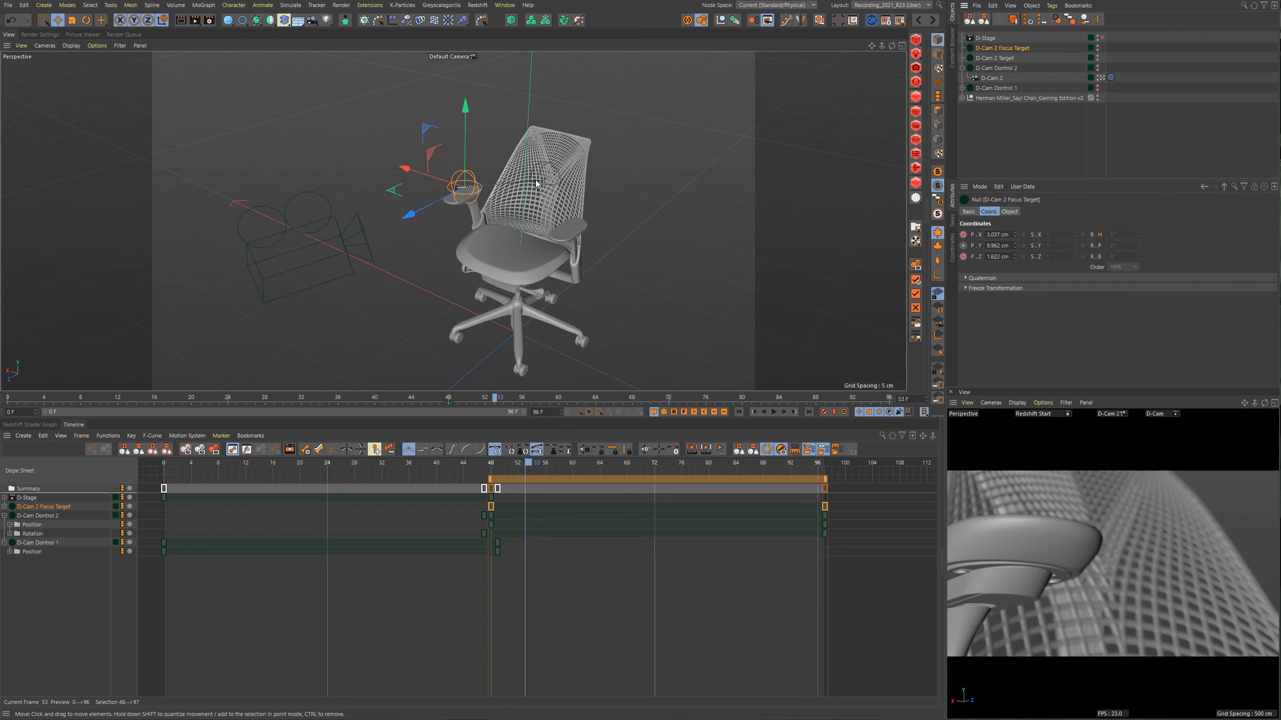
Examine D-Cam 2's Focus Object setting in its object properties, and reselect the D-Cam 2 Focus Target null to check its keyframes.
click(991, 78)
click(1045, 212)
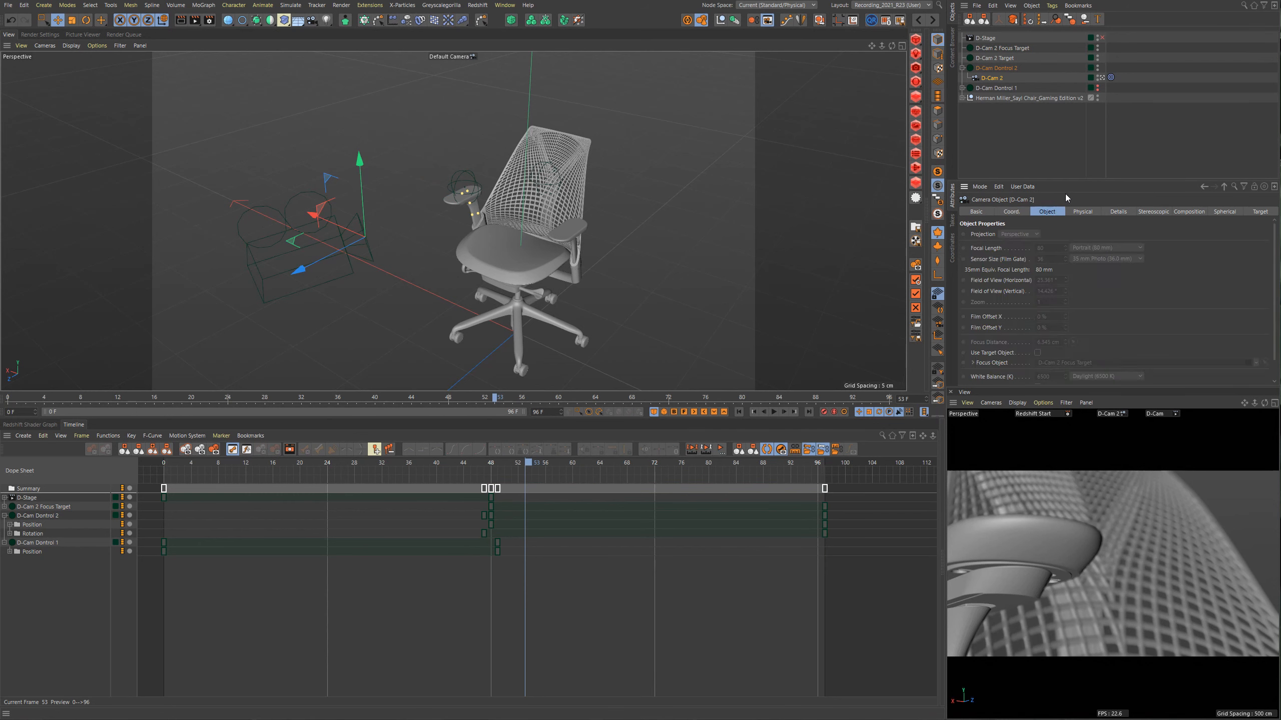
drag(1064, 180, 1059, 119)
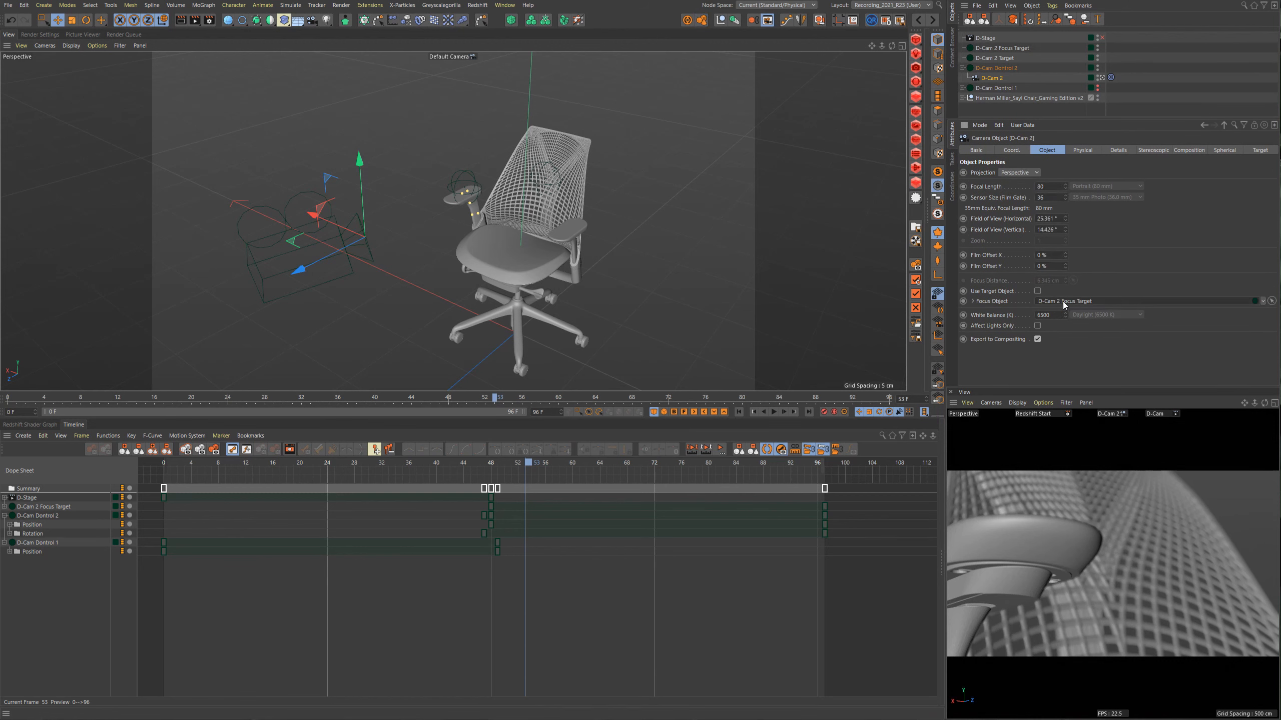
click(1017, 49)
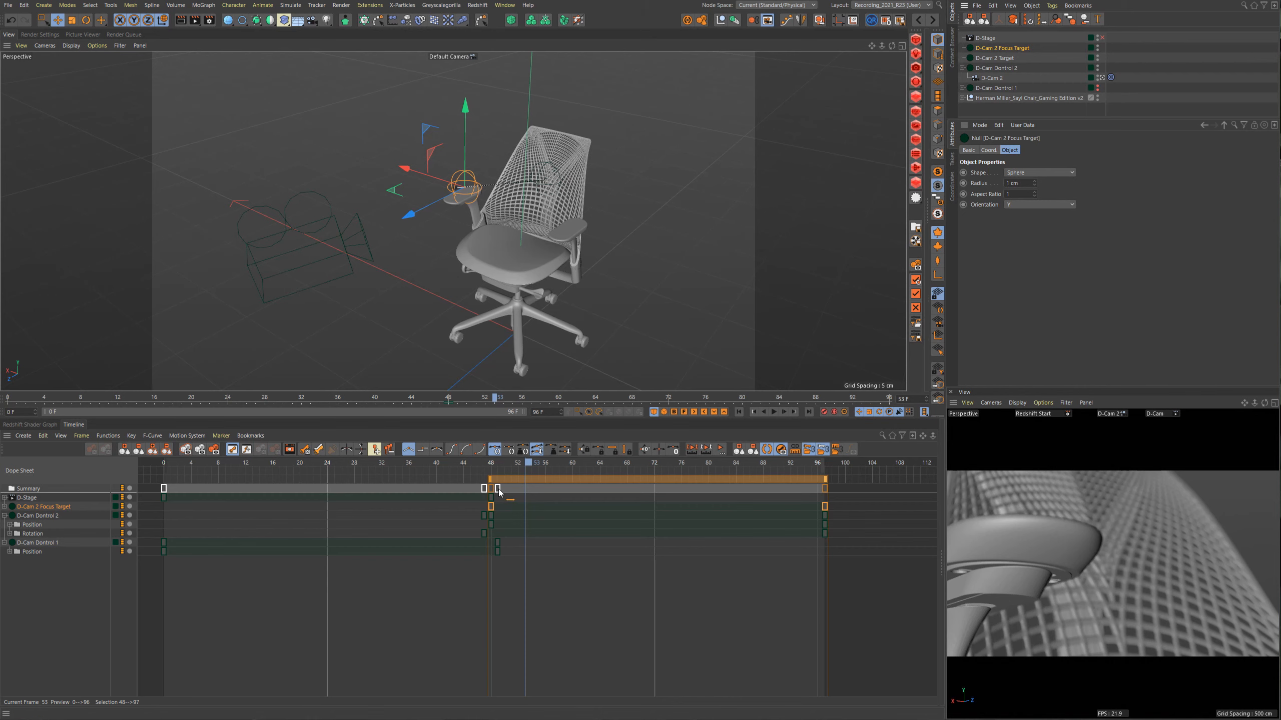
mouse_move(477, 465)
mouse_down()
mouse_move(354, 465)
mouse_move(479, 465)
mouse_up()
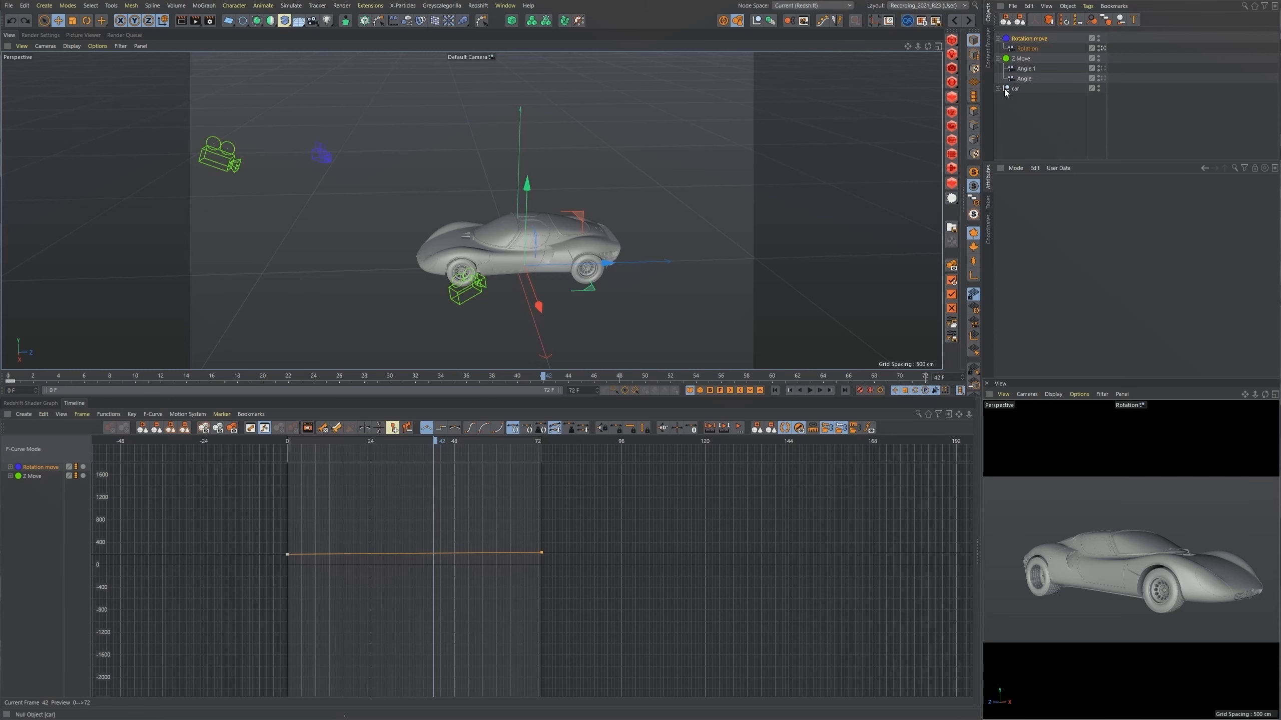
Examine the coordinates of the car scene's Rotation camera and its Rotation move null while scrubbing to frame 46.
click(1027, 49)
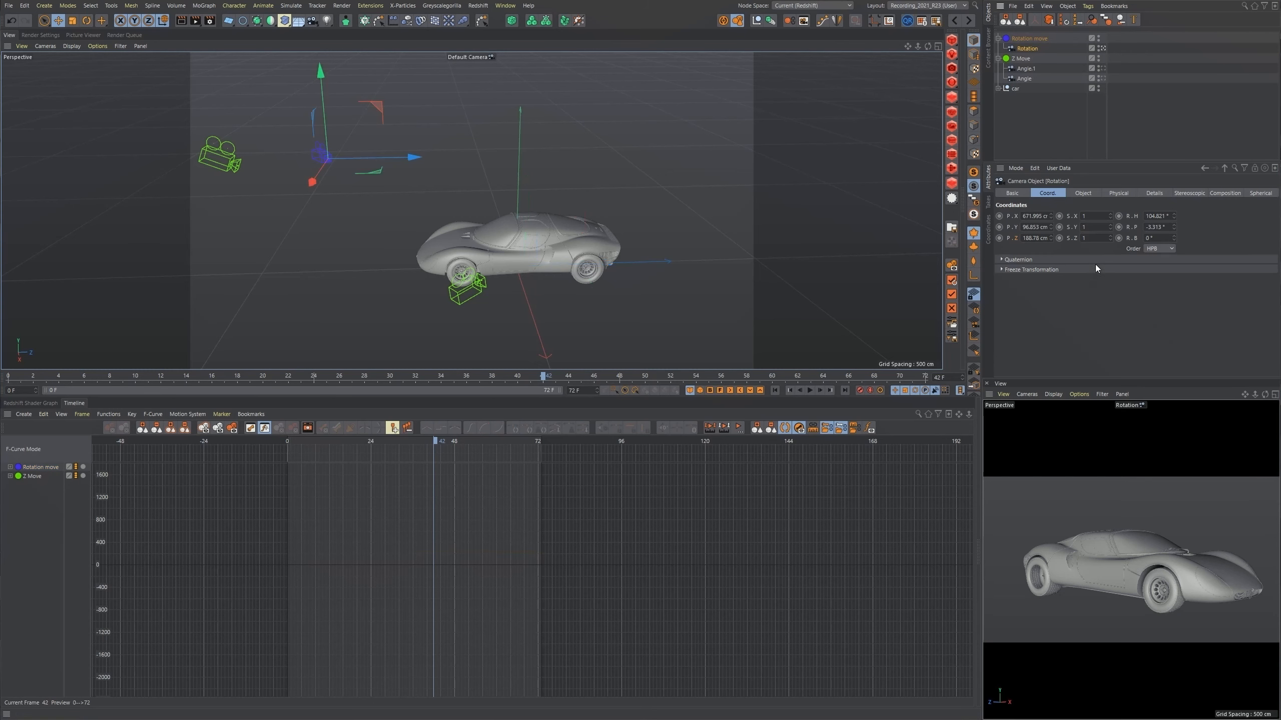
drag(1085, 161, 1084, 146)
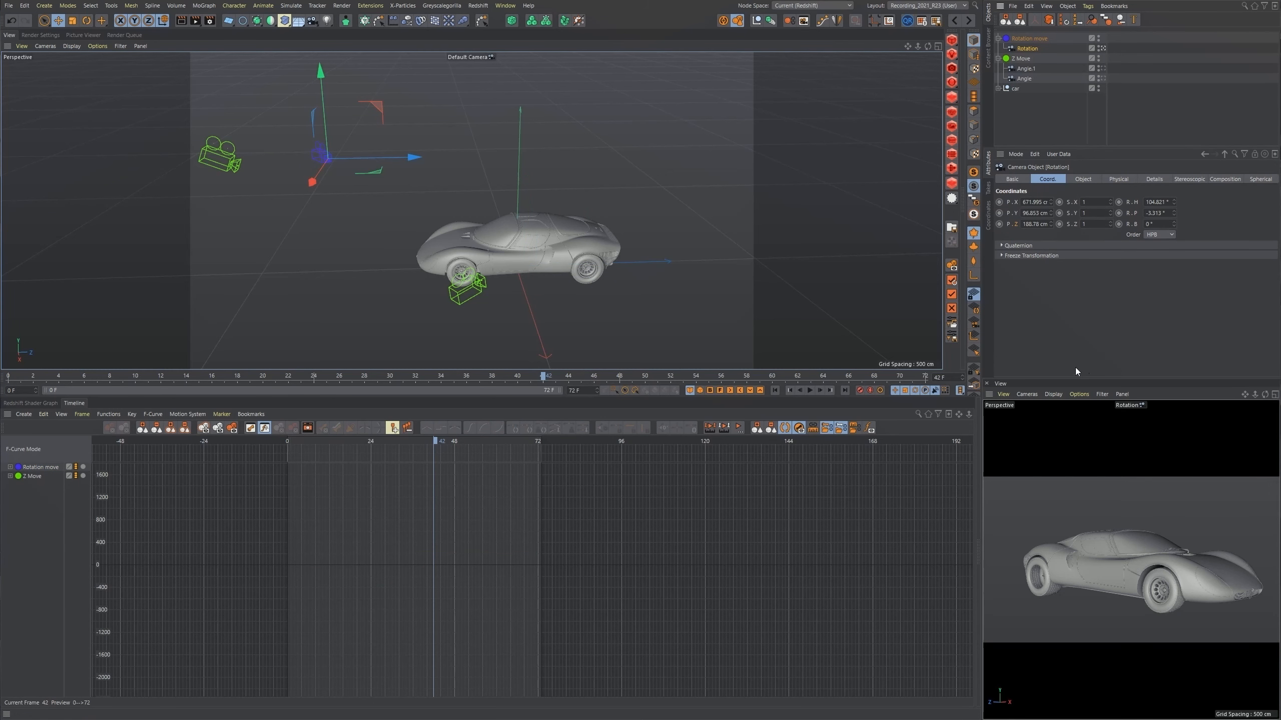
drag(1076, 379, 1077, 452)
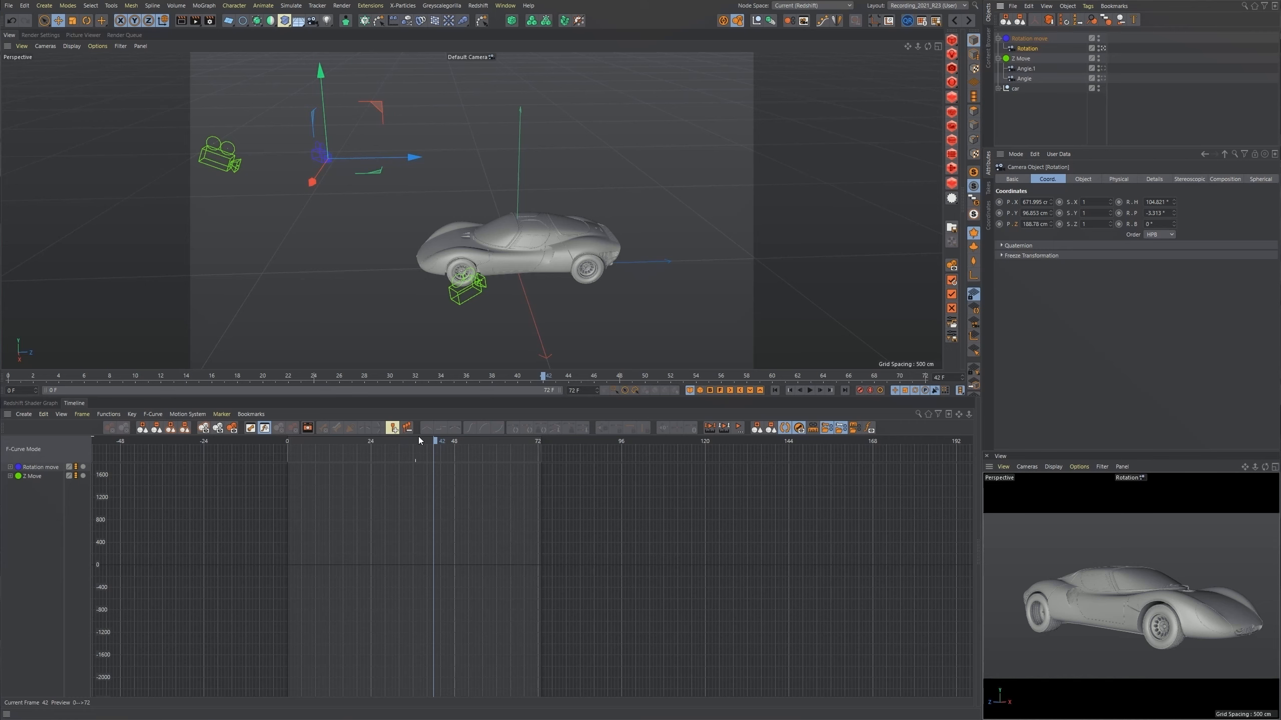
drag(422, 442, 448, 446)
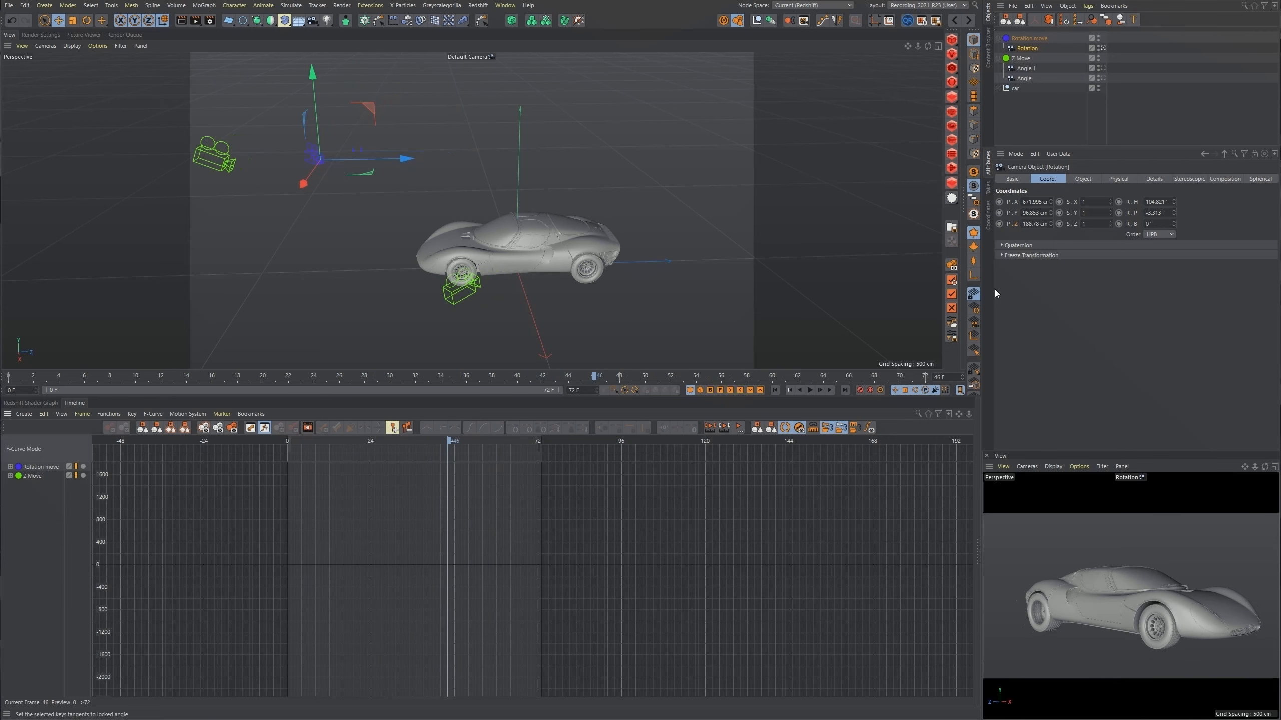
click(1029, 39)
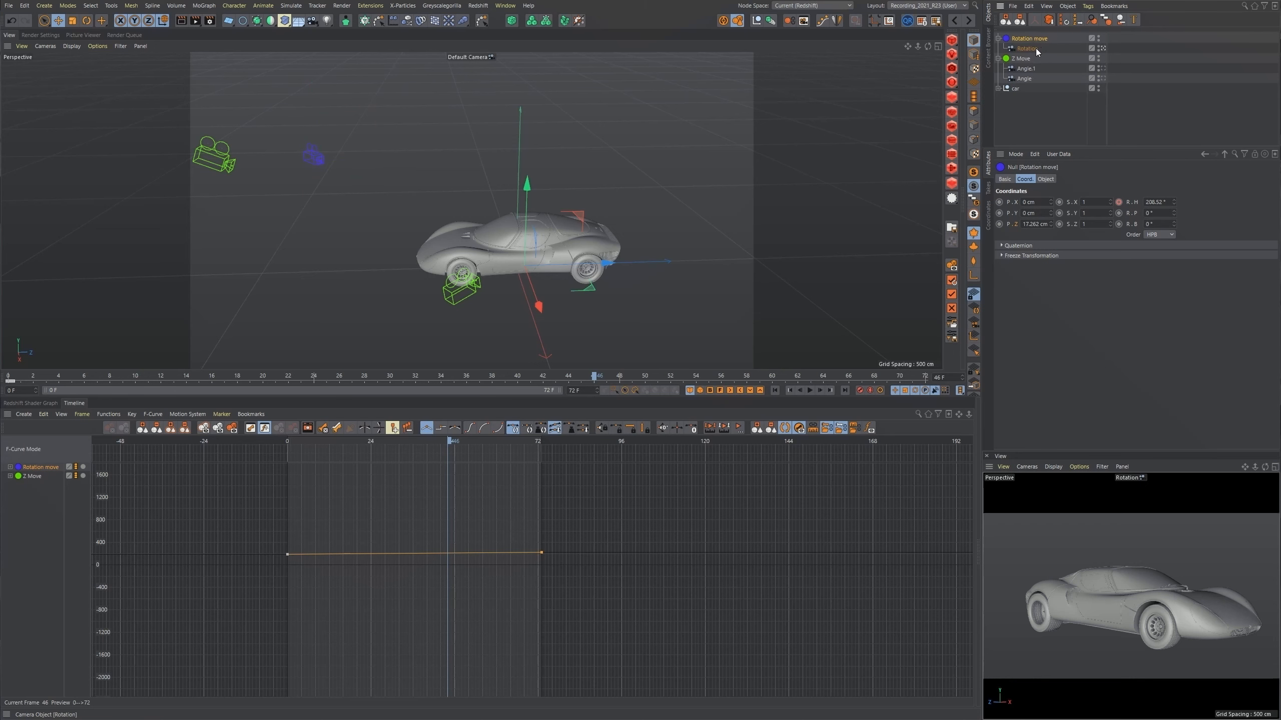
click(1028, 49)
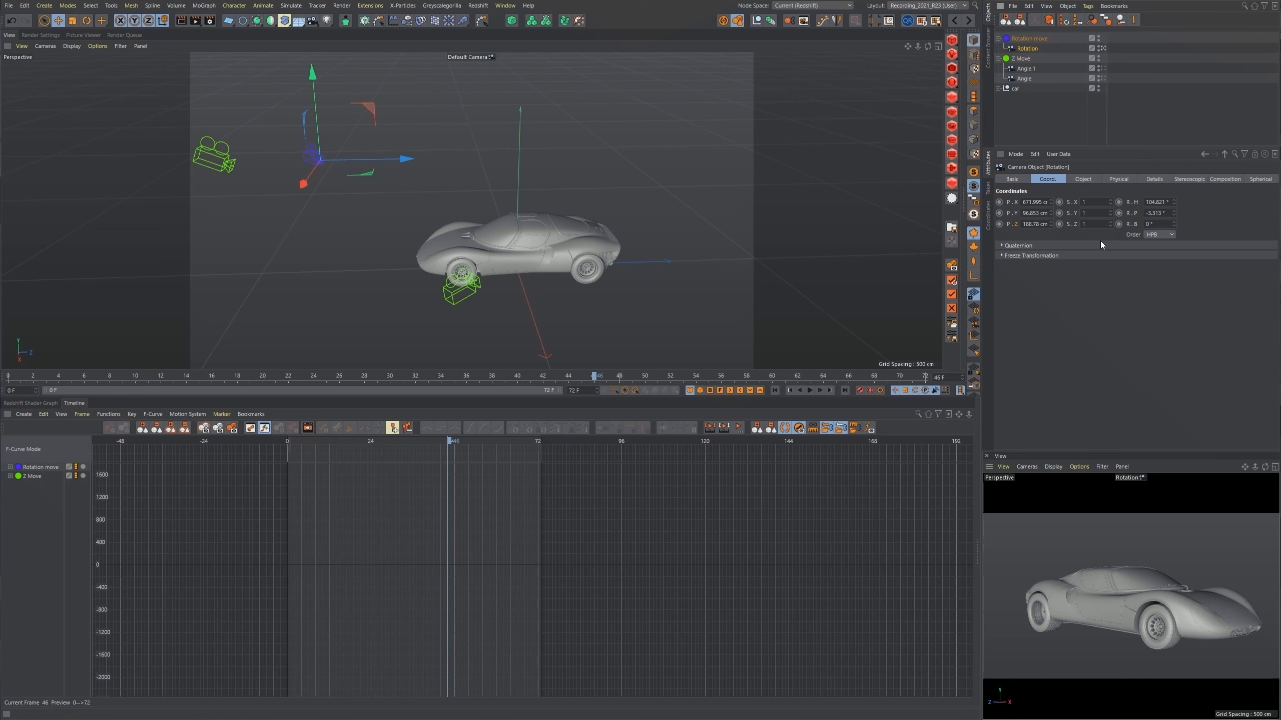
Switch to the object coordinate system and move the Rotation camera along its own Z axis to about 656.3, 95.8, 184.6 cm.
click(163, 20)
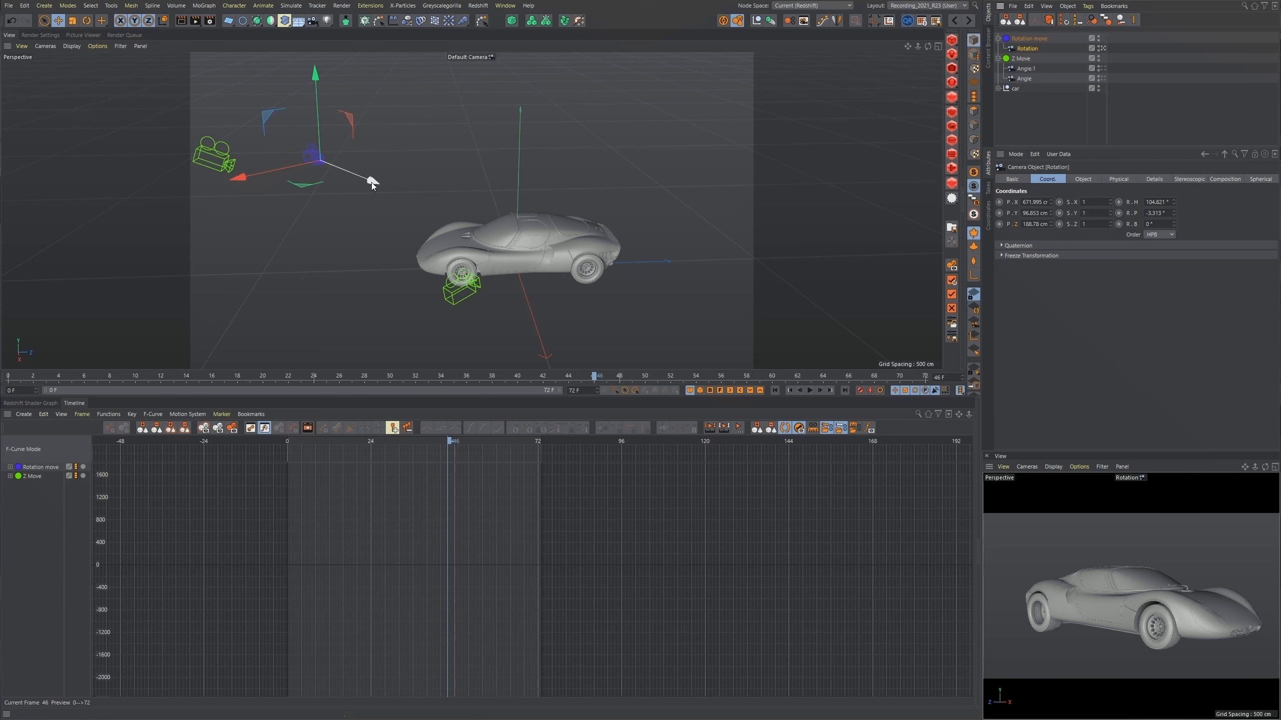
mouse_move(371, 182)
mouse_down()
mouse_move(416, 205)
mouse_move(379, 190)
mouse_up()
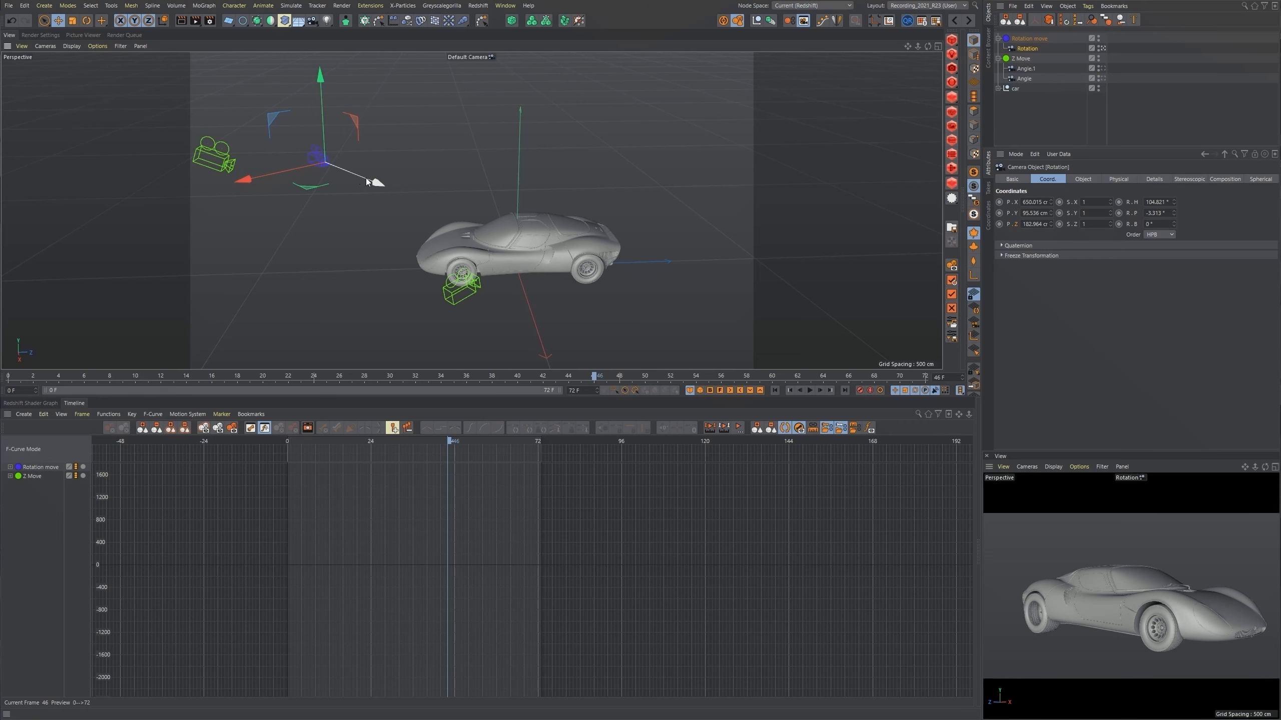
drag(372, 184, 370, 182)
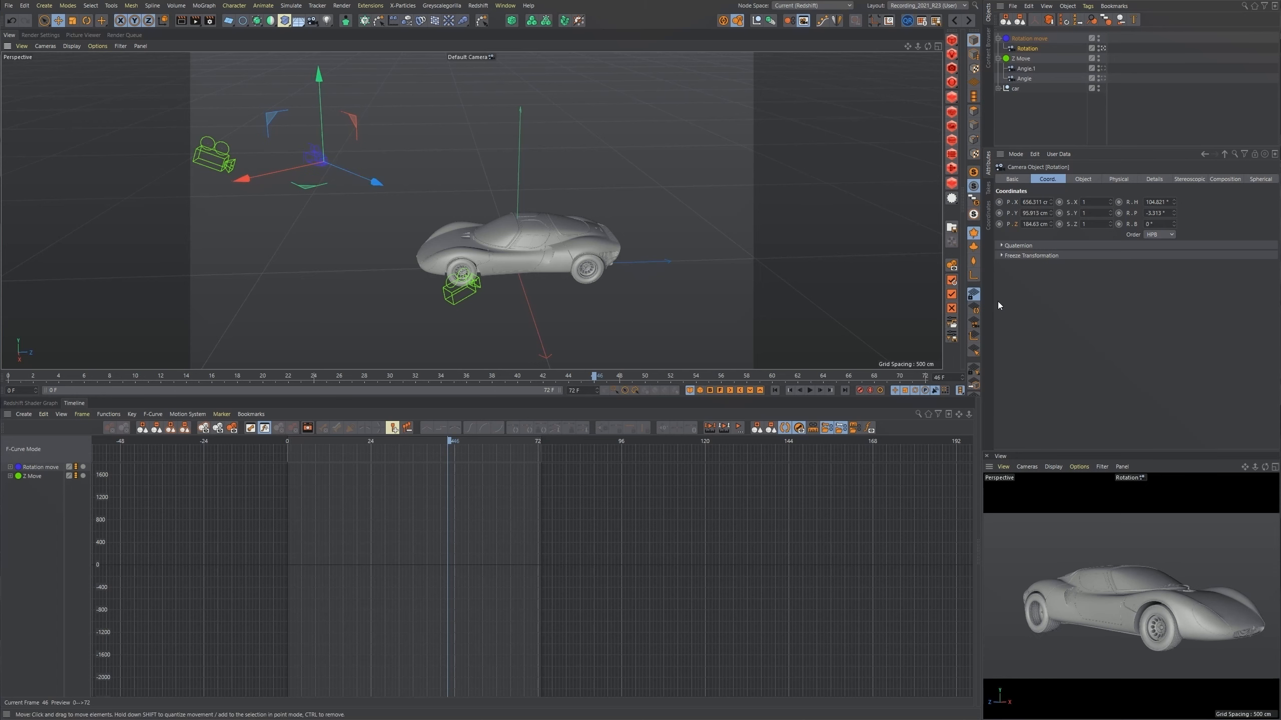
Freeze all of the Rotation camera's transformations, then test a free move on the XZ plane and undo it.
click(1003, 256)
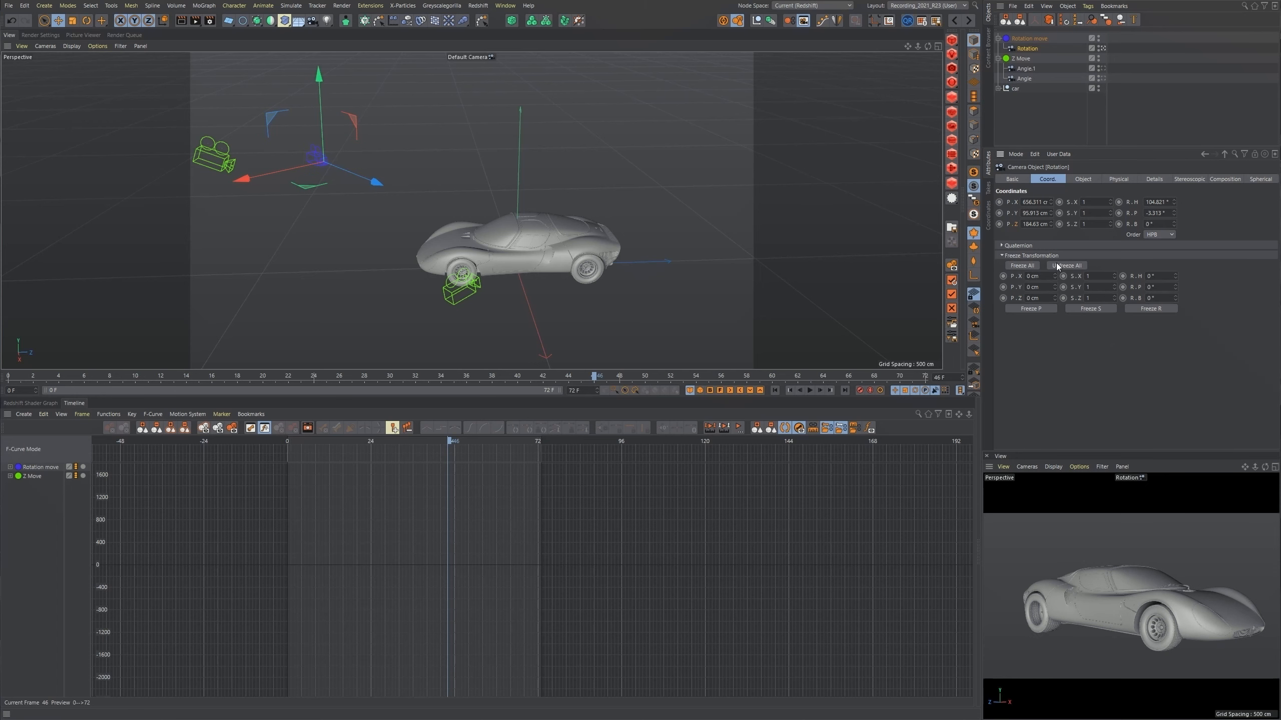
click(1029, 266)
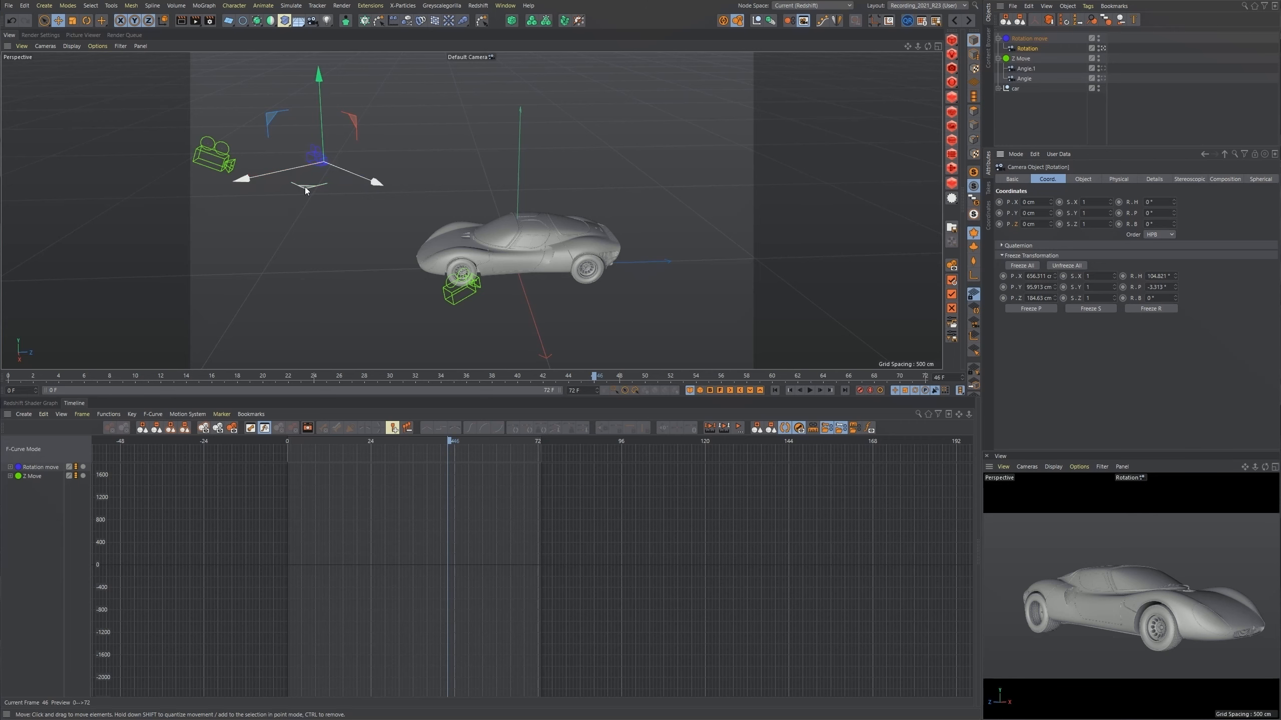
drag(306, 187, 519, 170)
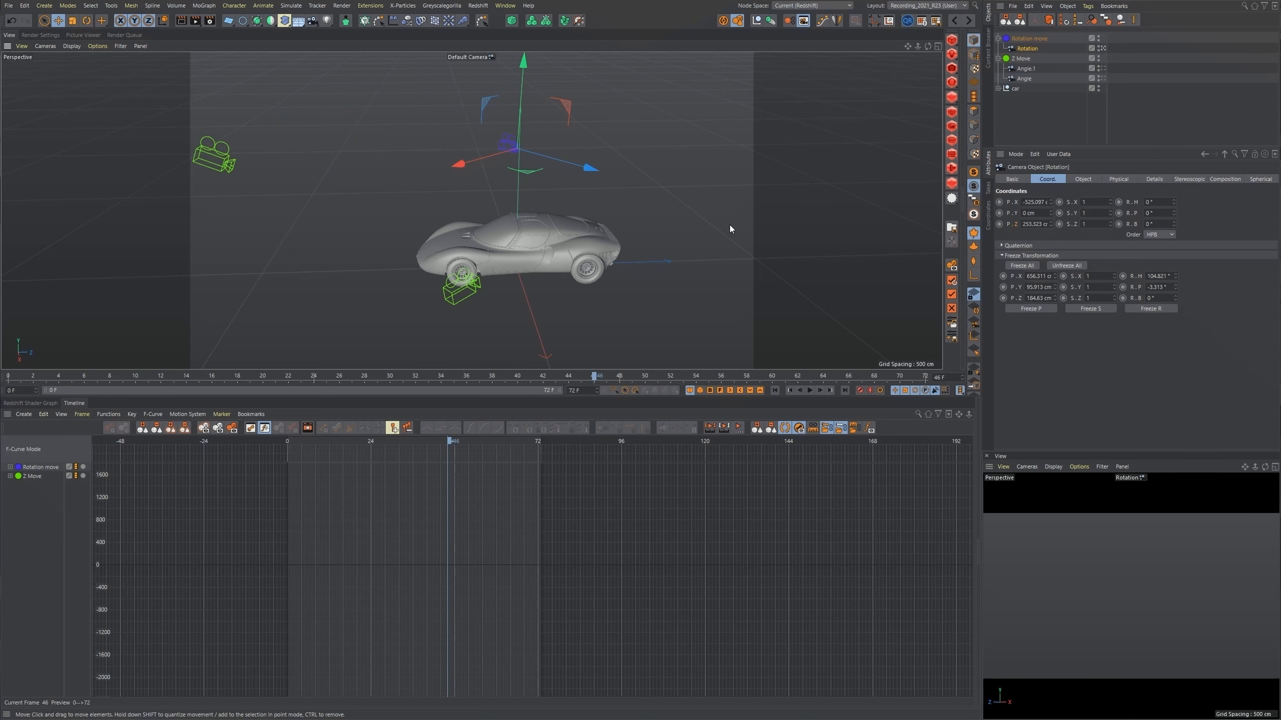
click(1066, 20)
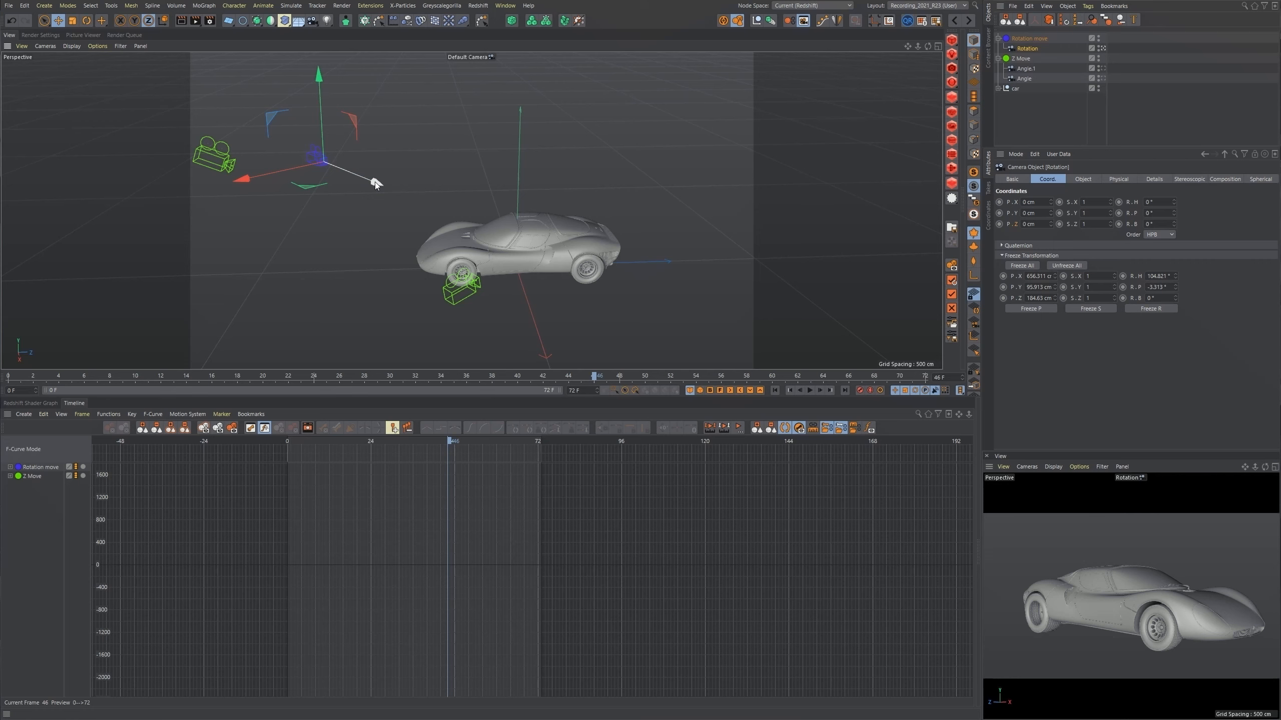
Move the Rotation camera along its own Z axis to 72.07 cm, keyframe its Z position at frame 46, and scrub to frame 21.
mouse_move(378, 184)
mouse_down()
mouse_move(417, 204)
mouse_move(384, 196)
mouse_move(395, 193)
mouse_up()
ctrl+click(999, 224)
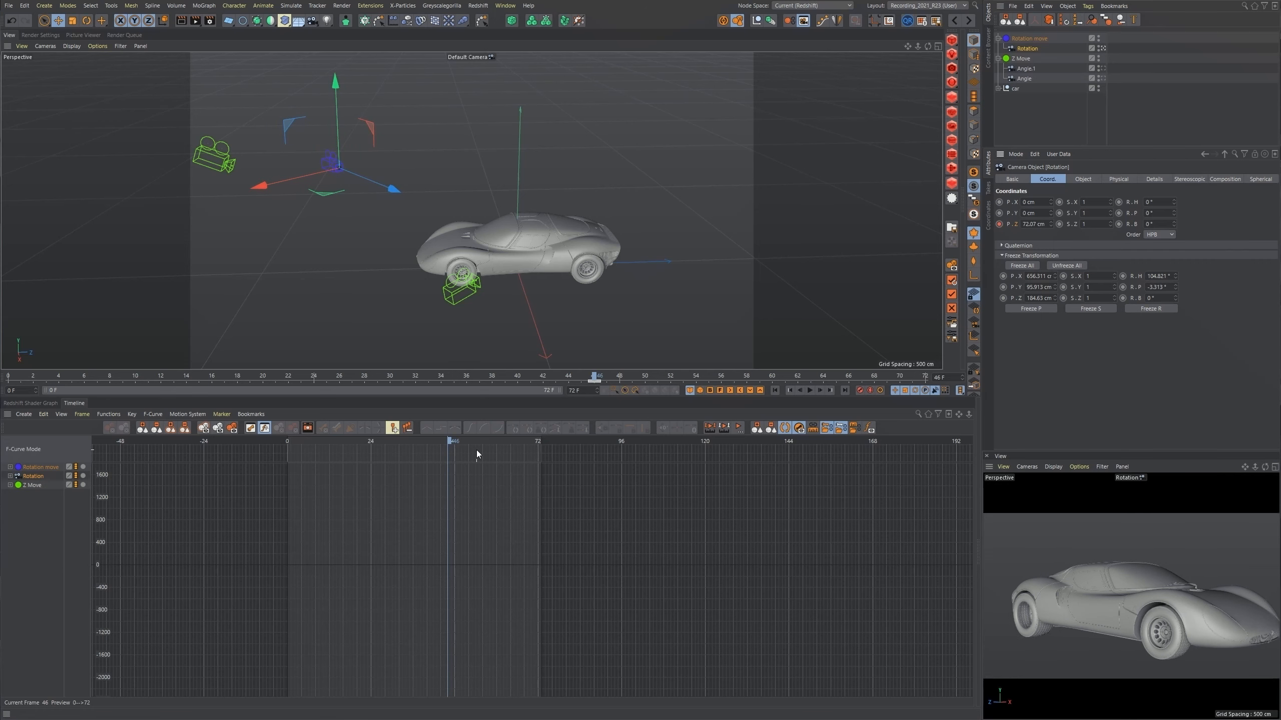
drag(452, 444, 362, 443)
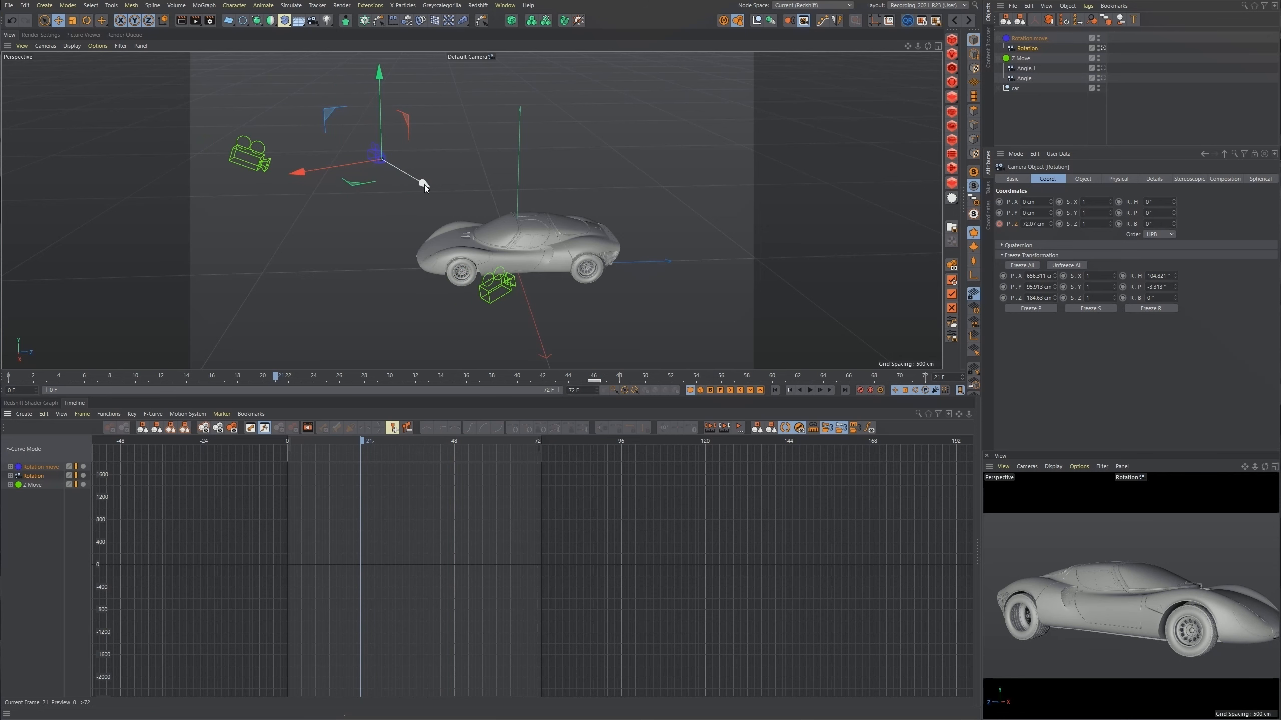
Keyframe the Rotation camera's Z position at -67.06 cm on frame 21, then move its two Z keys to frames 0 and 73.
drag(422, 183, 399, 169)
click(998, 224)
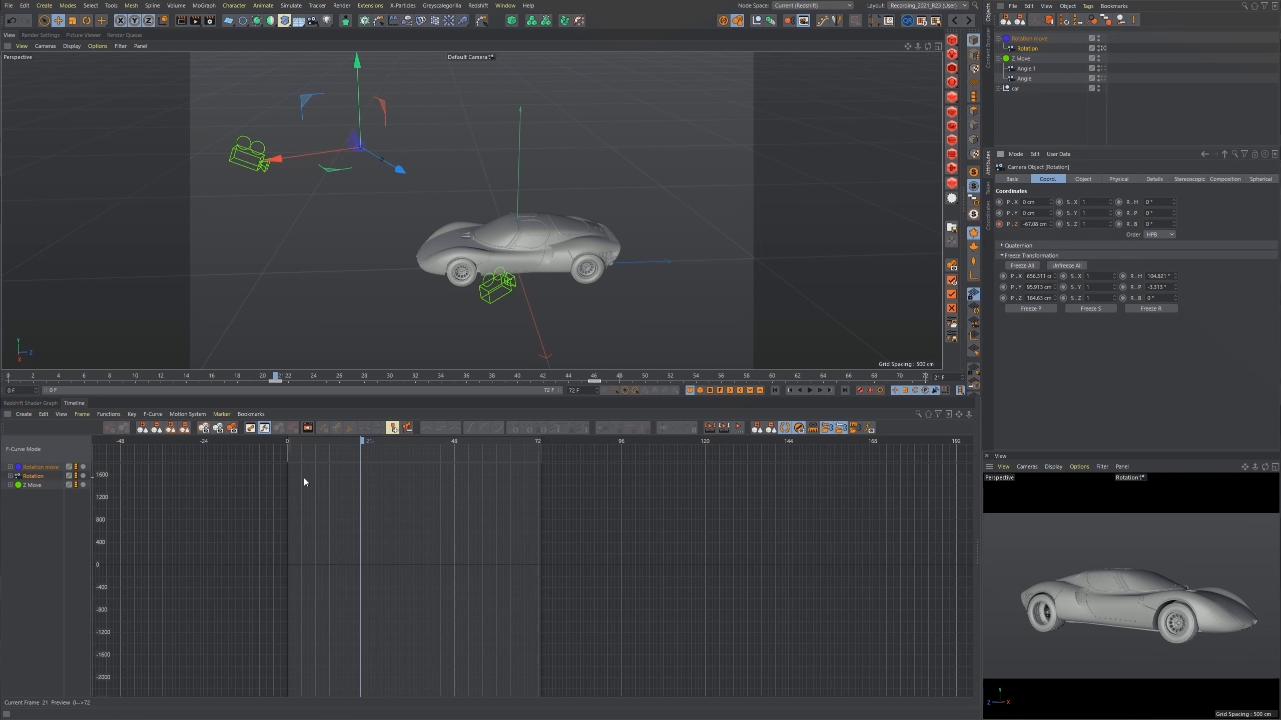
click(46, 469)
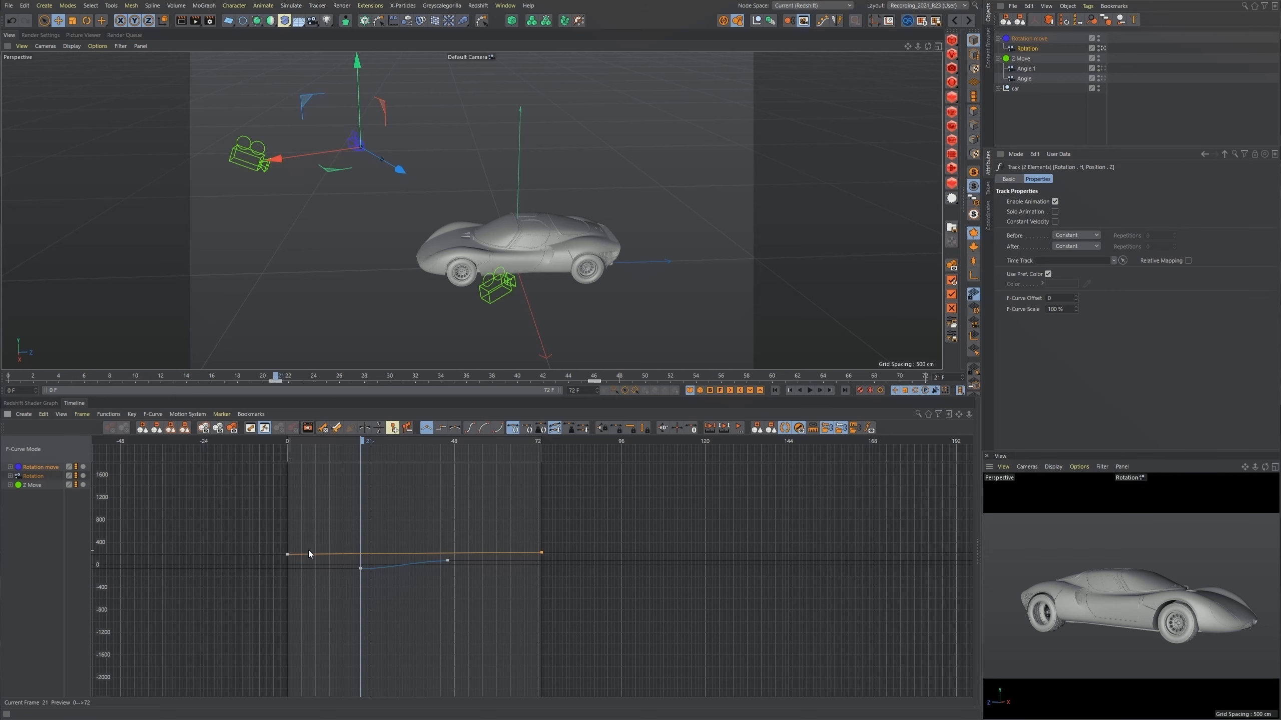
click(361, 568)
drag(361, 569, 286, 574)
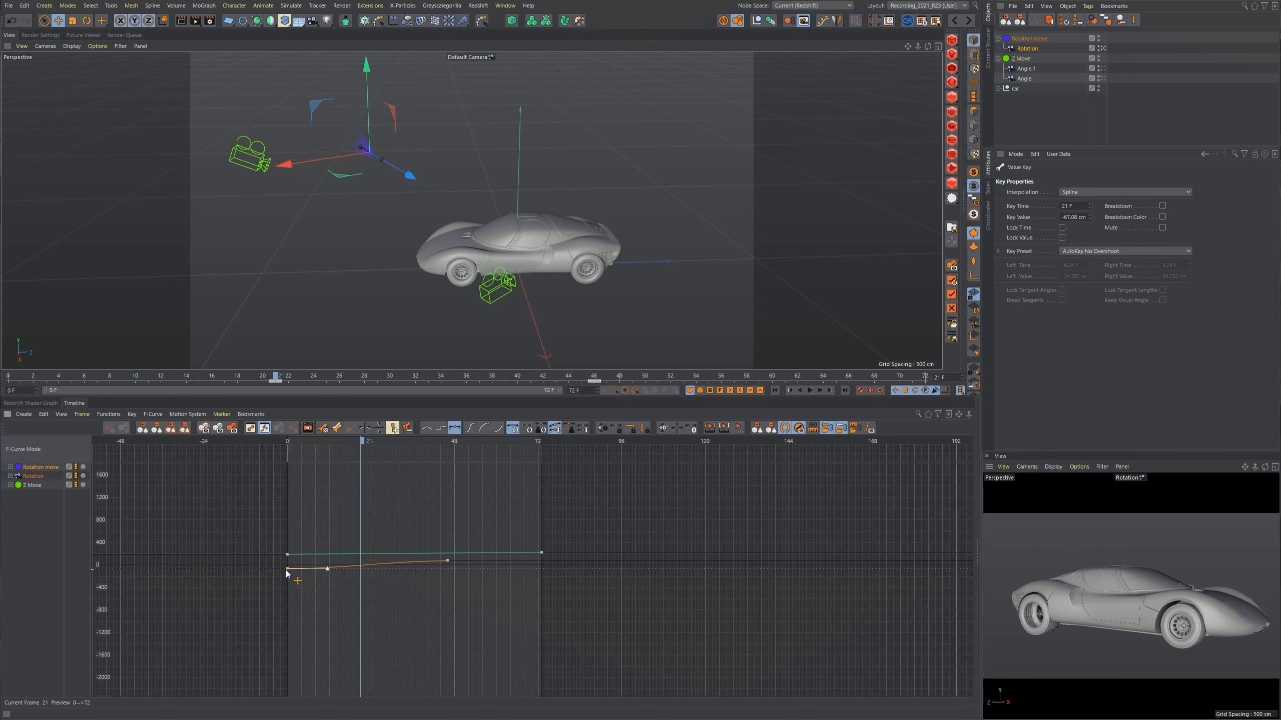
click(447, 560)
drag(448, 560, 538, 561)
Set both of the Rotation camera's Z position keys to linear interpolation and play the animation.
drag(557, 580, 272, 557)
click(426, 427)
alt+right_drag(454, 564, 496, 545)
key(F8)
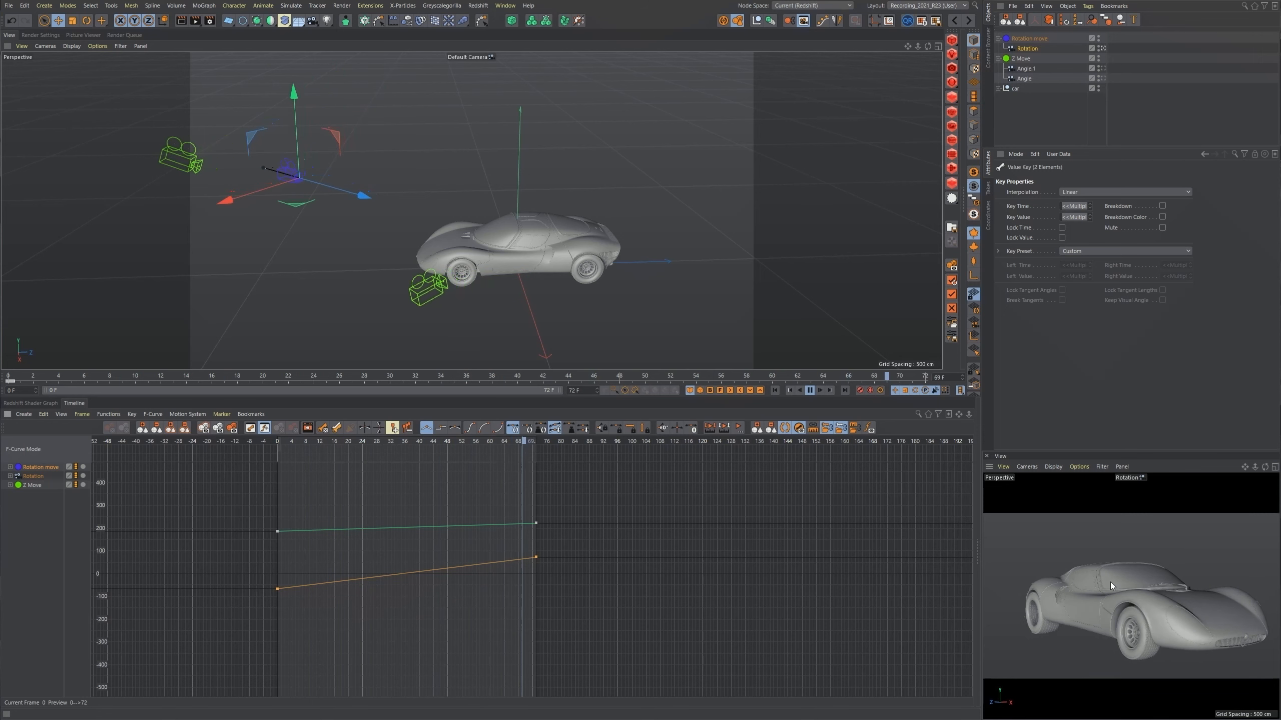
Raise the Rotation camera's last Z key at frame 73 to about 184 cm and stop the playback.
click(535, 557)
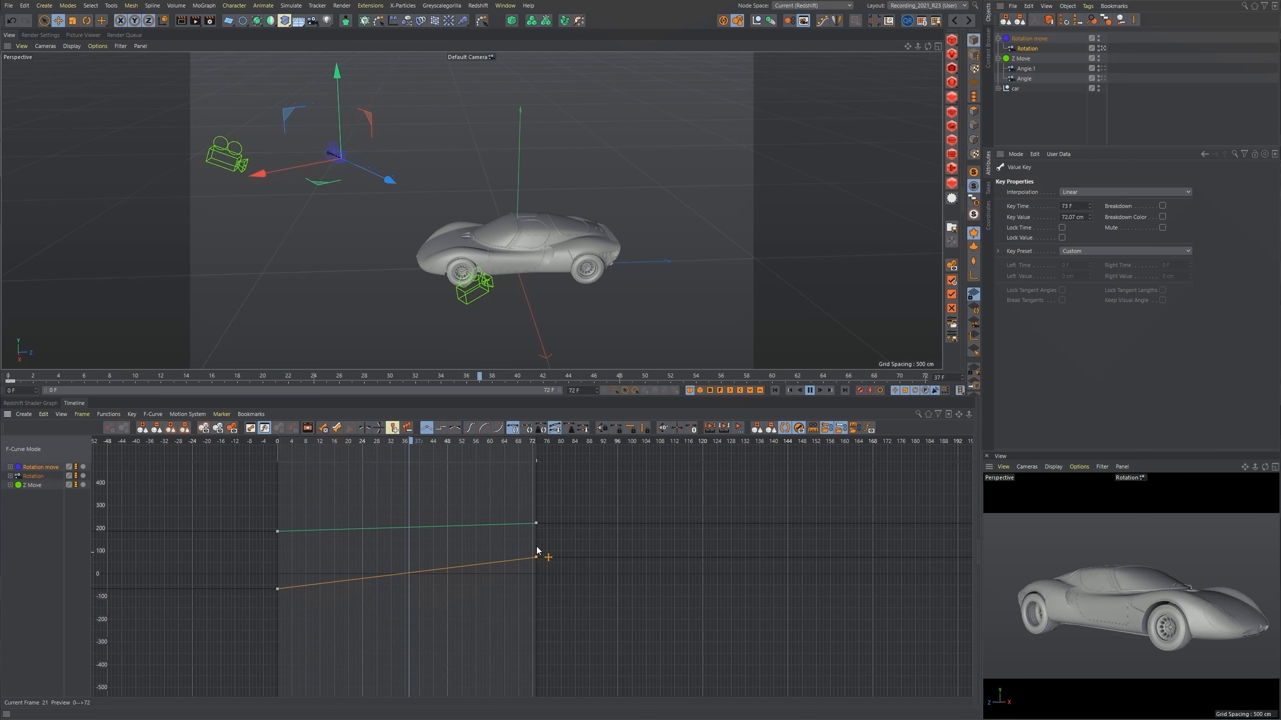
drag(537, 549, 536, 526)
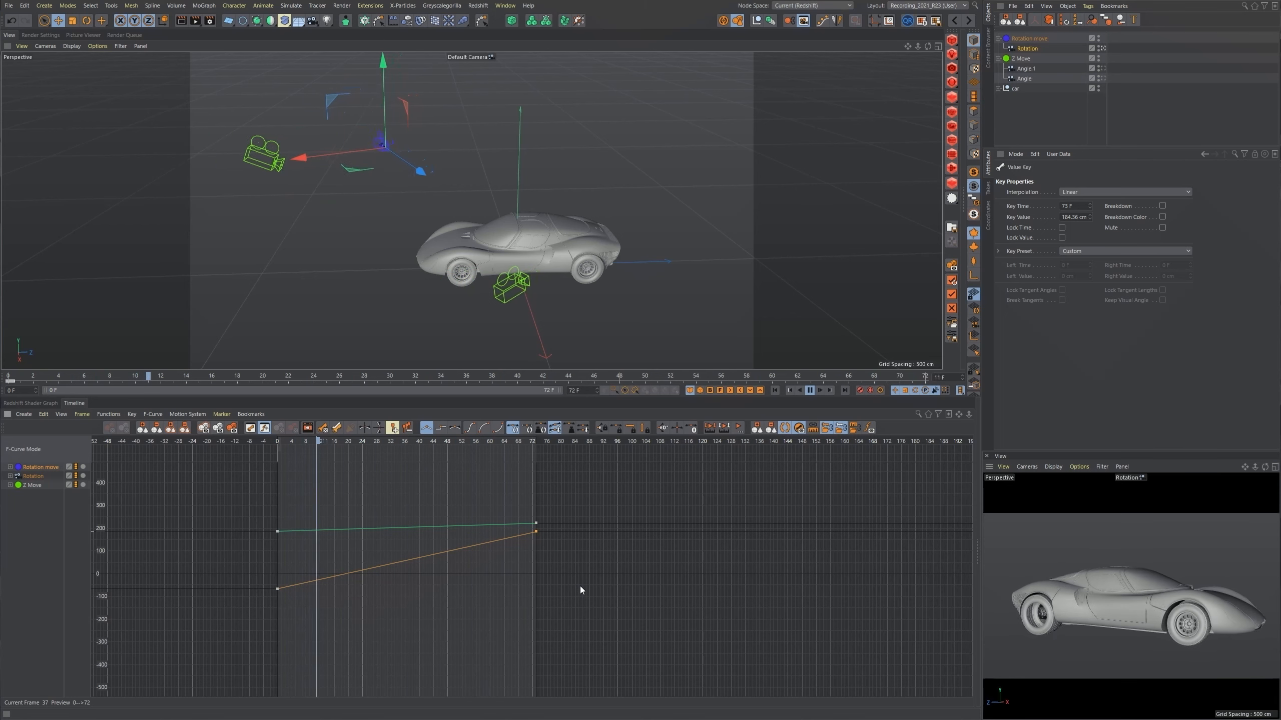
key(F8)
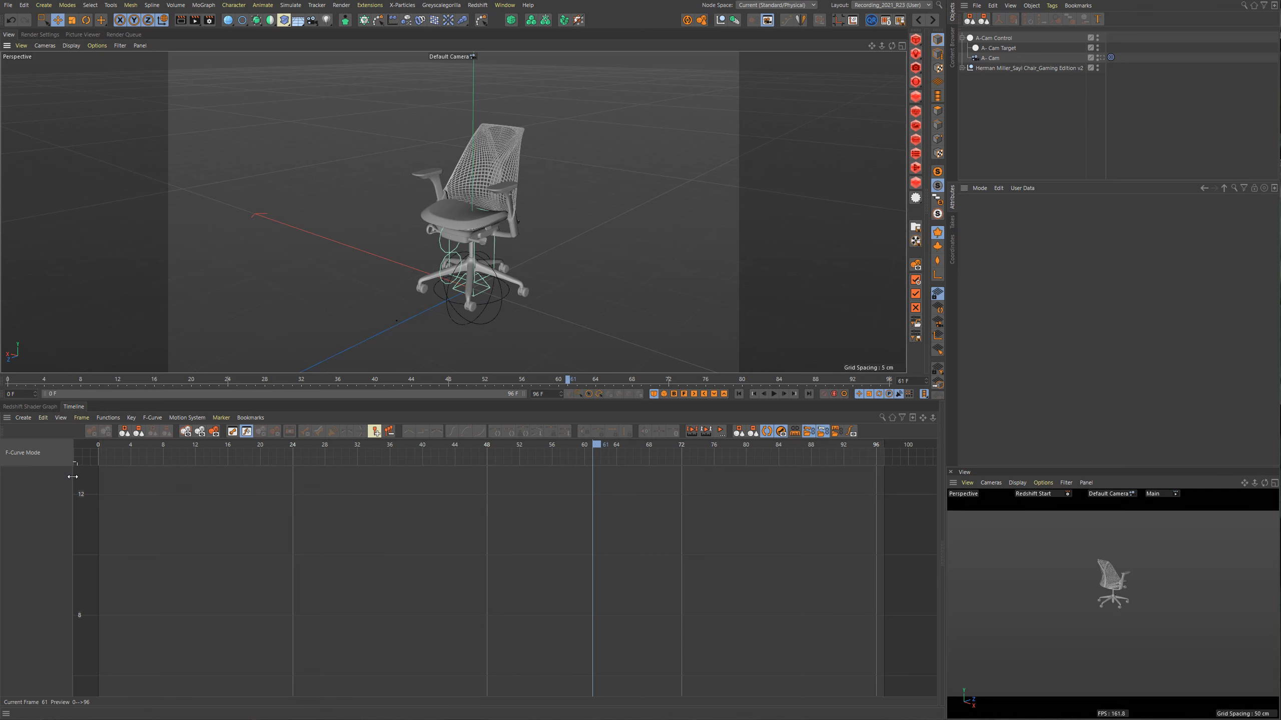
In the chair scene, move the A-Cam along Z to 11.217 cm and look through it in the preview view.
drag(74, 475, 88, 476)
click(473, 310)
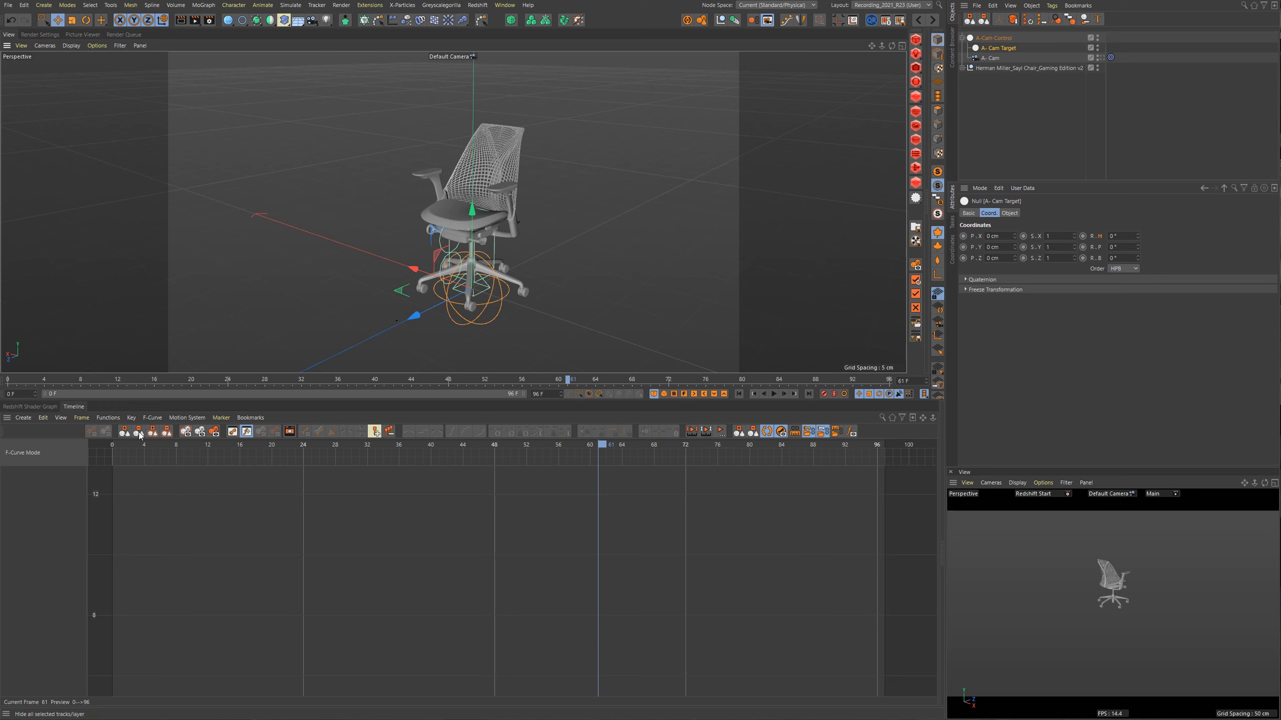
click(560, 532)
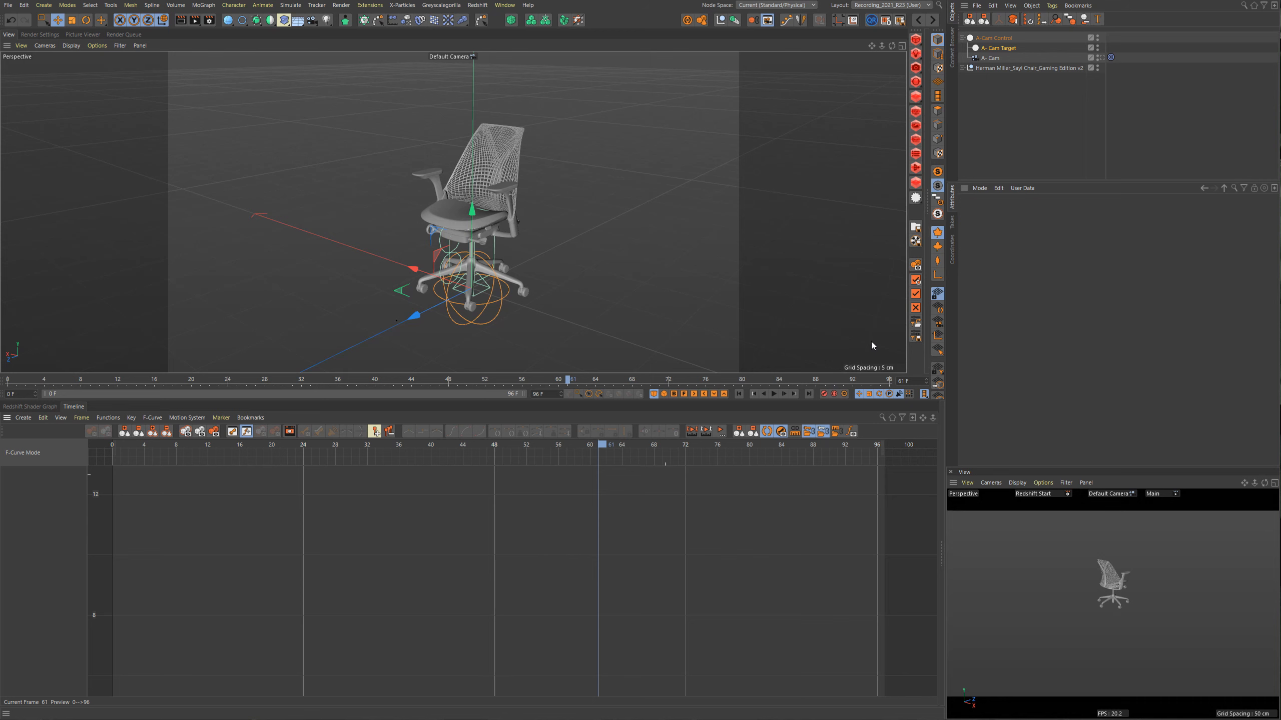
click(989, 58)
drag(414, 315, 322, 361)
click(1111, 494)
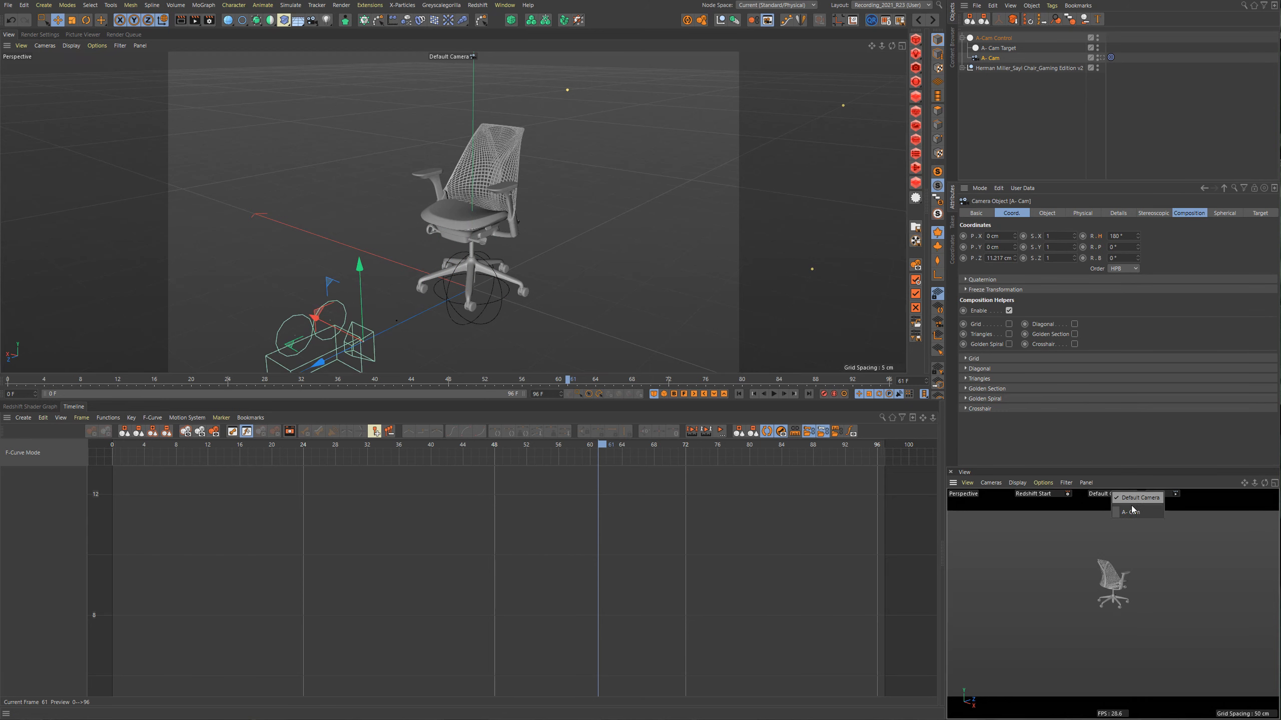
click(1132, 511)
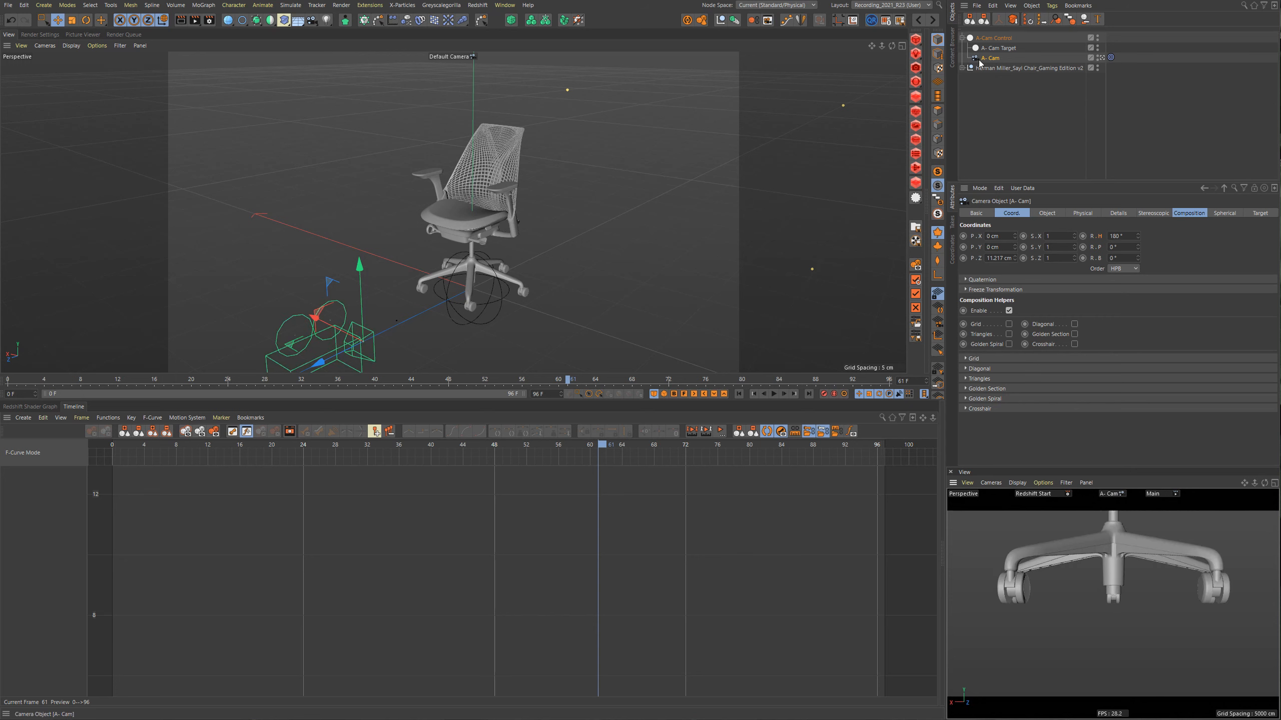
Take the A-Cam out of the A-Cam Control null to the top of the hierarchy and disable its Target tag.
drag(990, 58, 986, 36)
click(1111, 38)
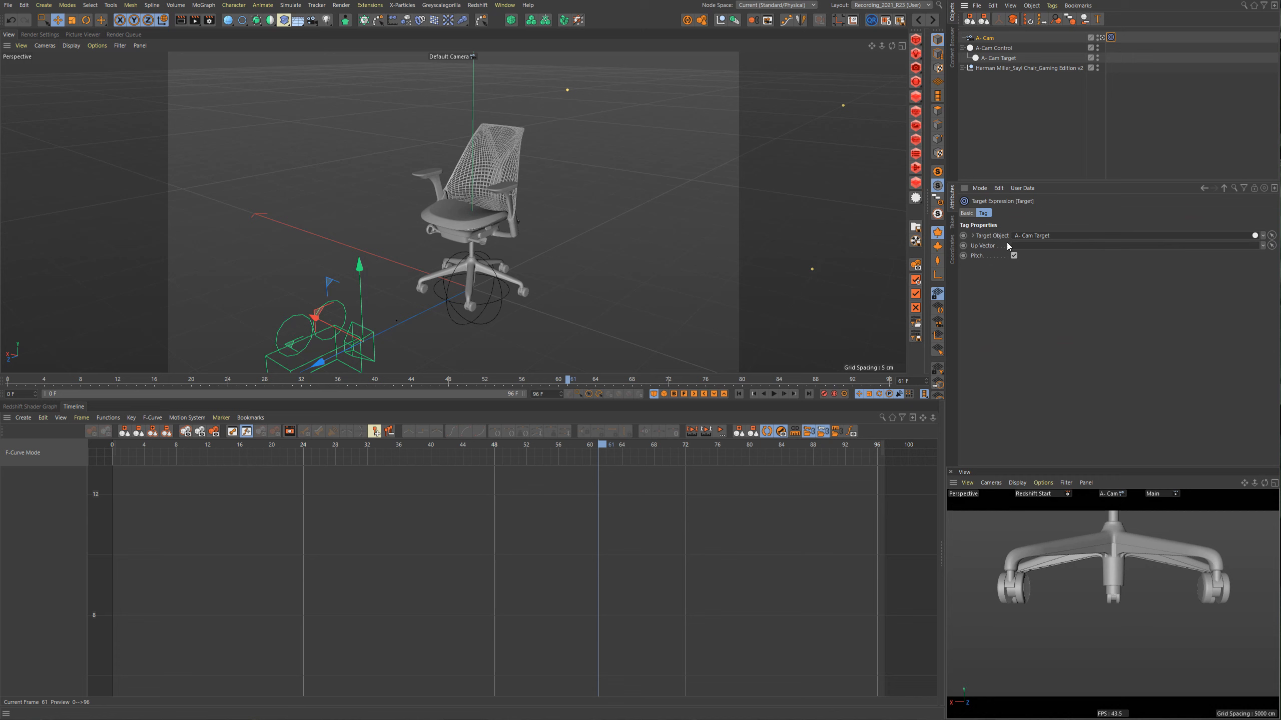
click(968, 214)
click(994, 280)
Raise the A-Cam vertically to a Y position of 7.156 cm and show only its coordinates.
click(982, 39)
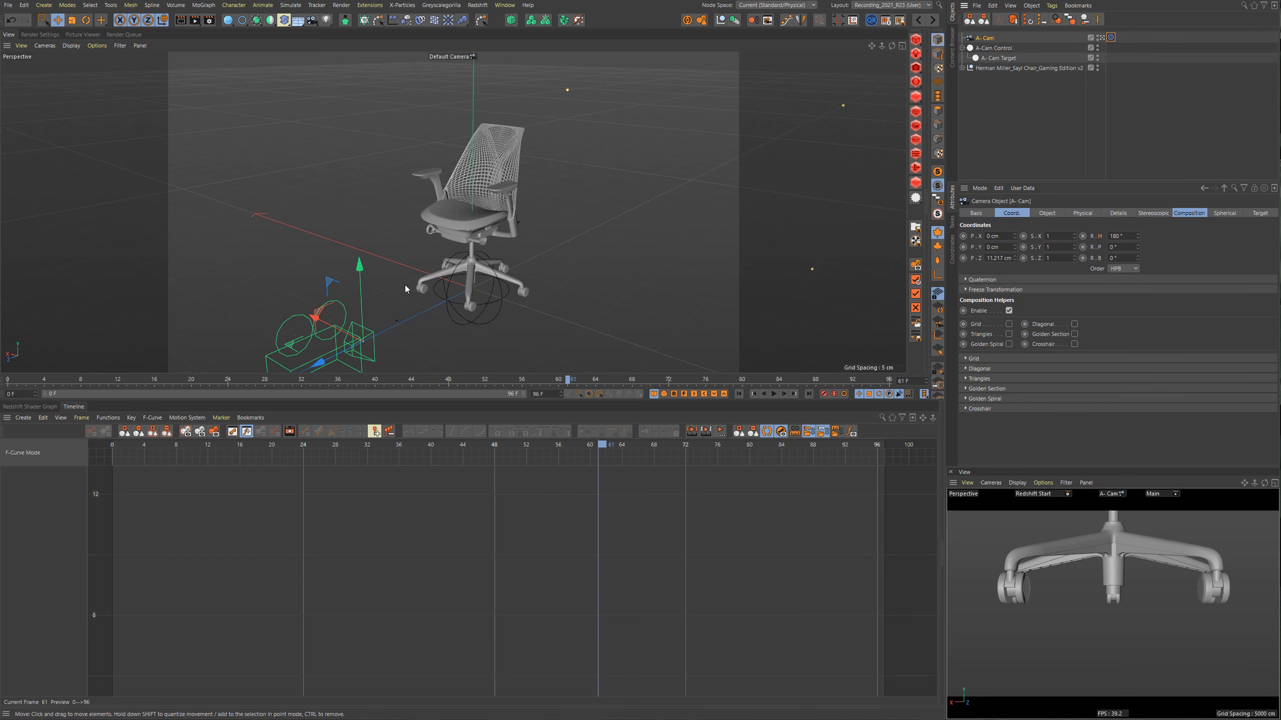
drag(360, 275, 354, 156)
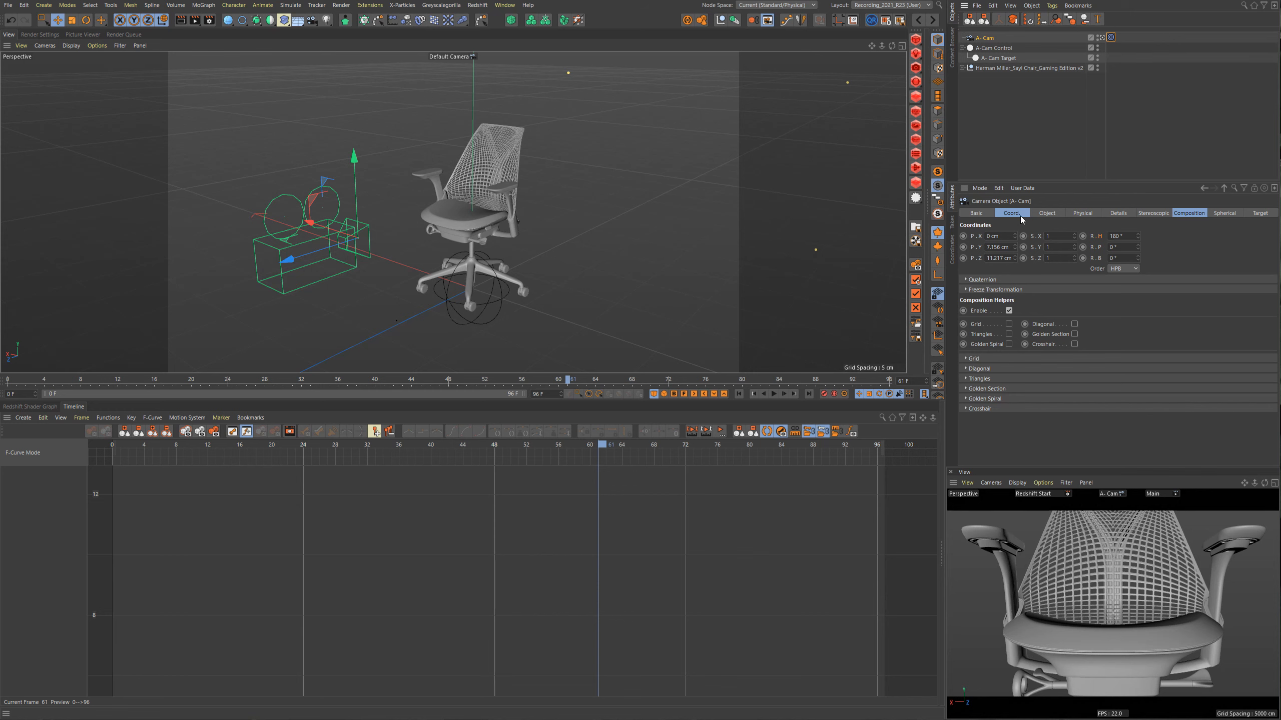
click(1021, 218)
Turn on automatic keyframing, key the A-Cam's Z position at frame 61, and pull it back to about 18.3 cm at frame 44.
click(833, 396)
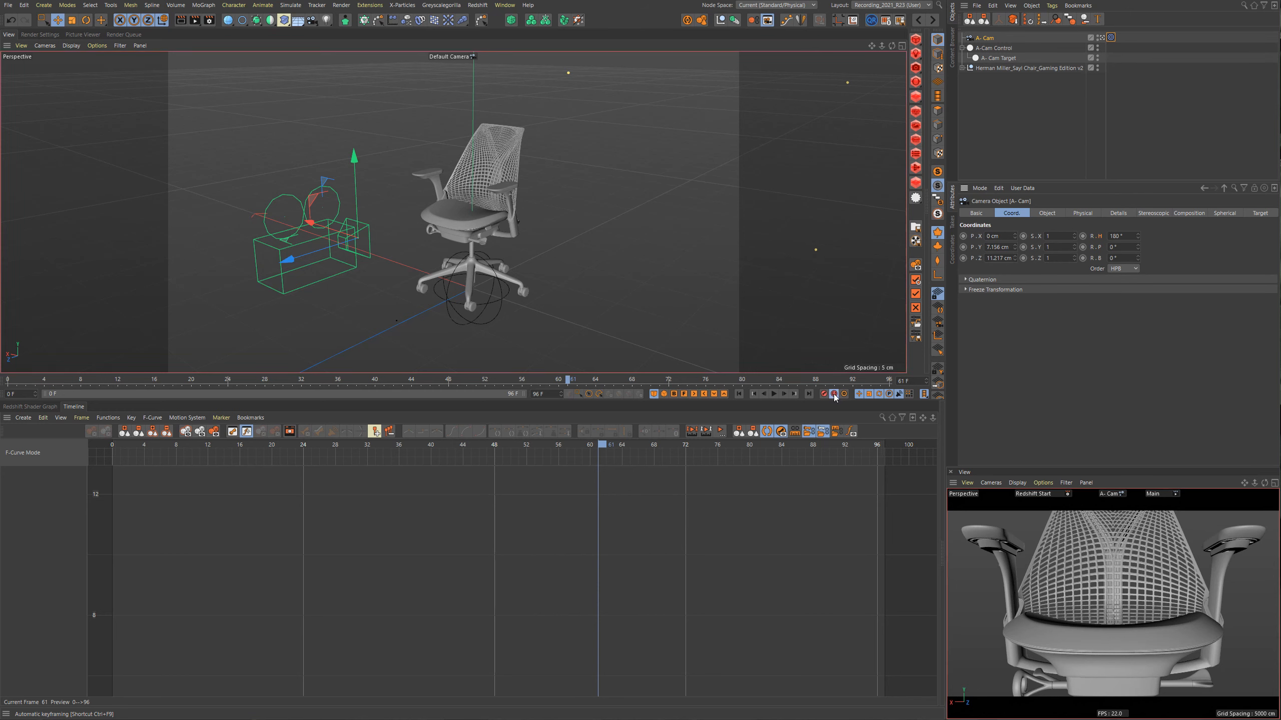
click(963, 257)
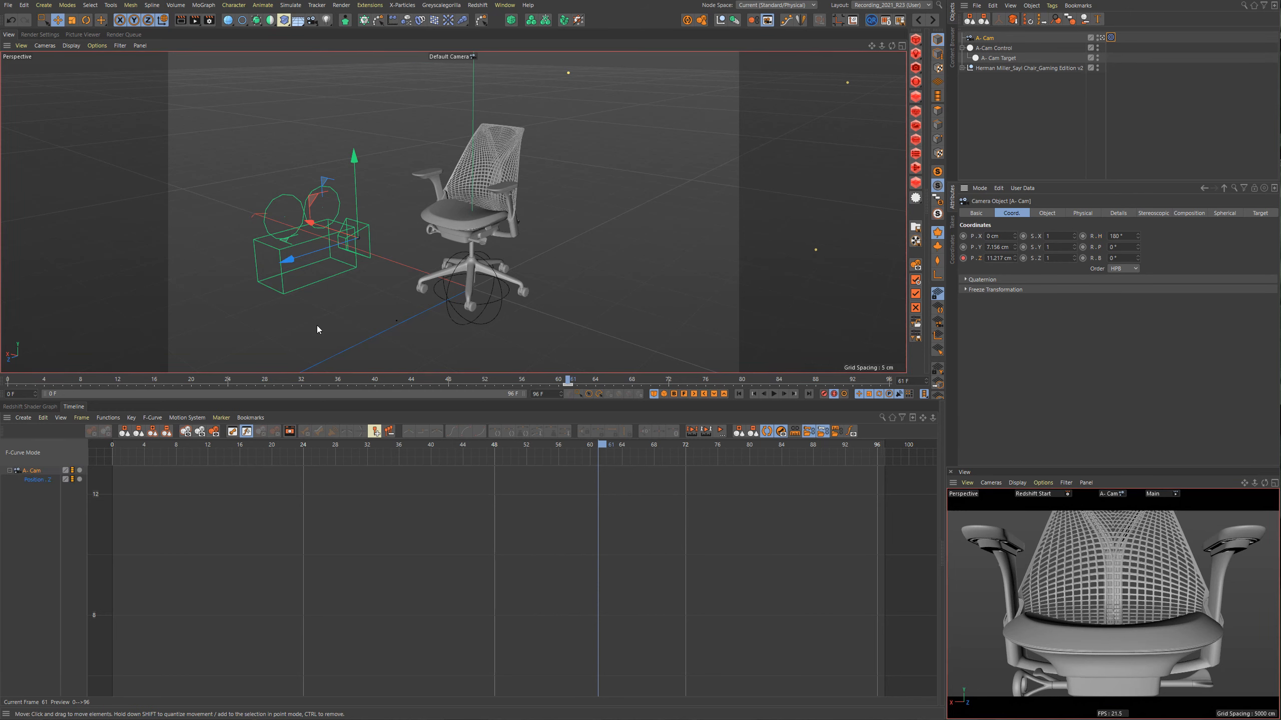
click(506, 442)
click(459, 438)
drag(286, 260, 167, 295)
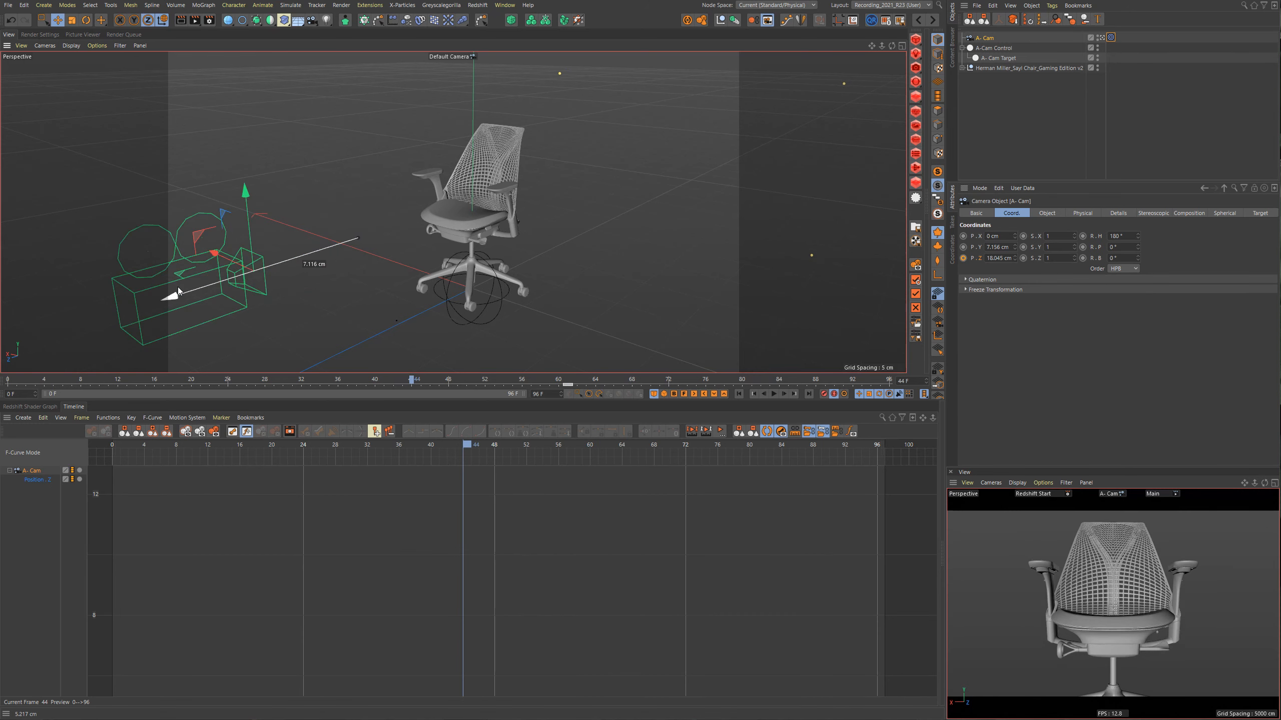
Show the A-Cam's full Position Z curve and set the animation's end frame to 30.
click(28, 481)
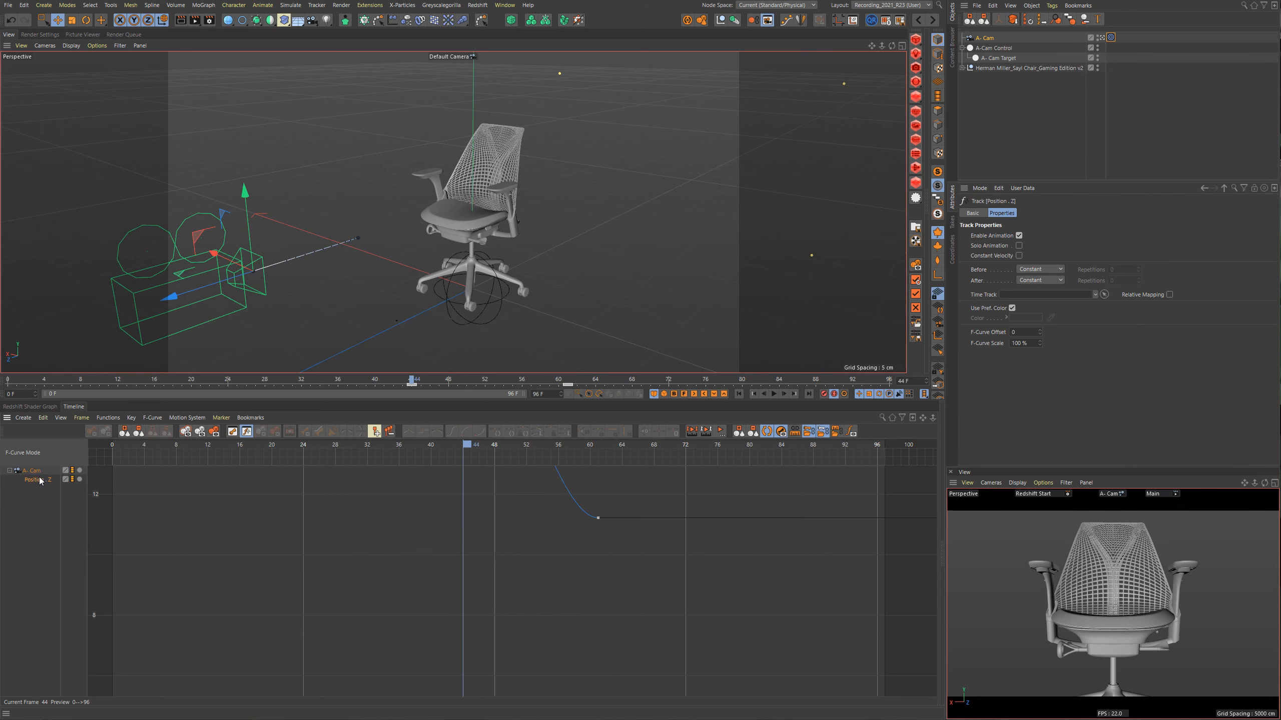
key(shift+f)
alt+right_drag(434, 529, 383, 606)
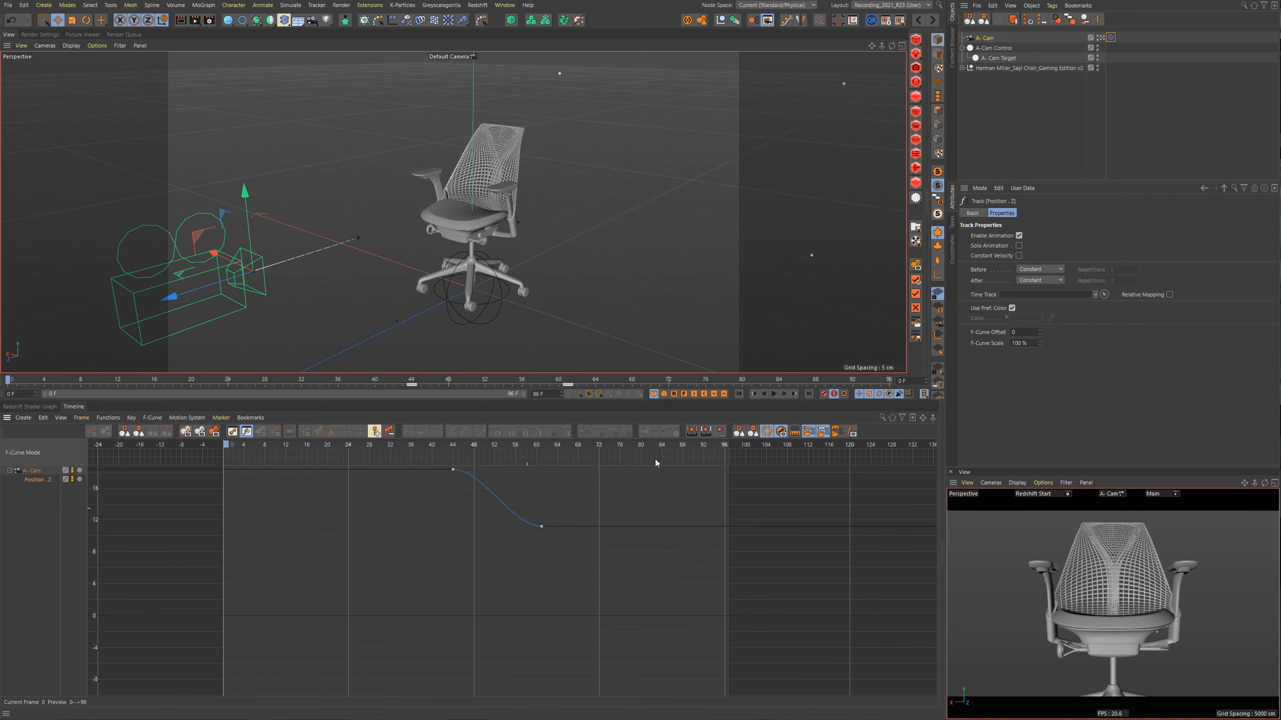
click(552, 395)
text(30)
key(Return)
Shift the A-Cam's two Position Z keys into the shortened range, placing the first at frame 0 and the last at frame 31.
drag(577, 576, 255, 481)
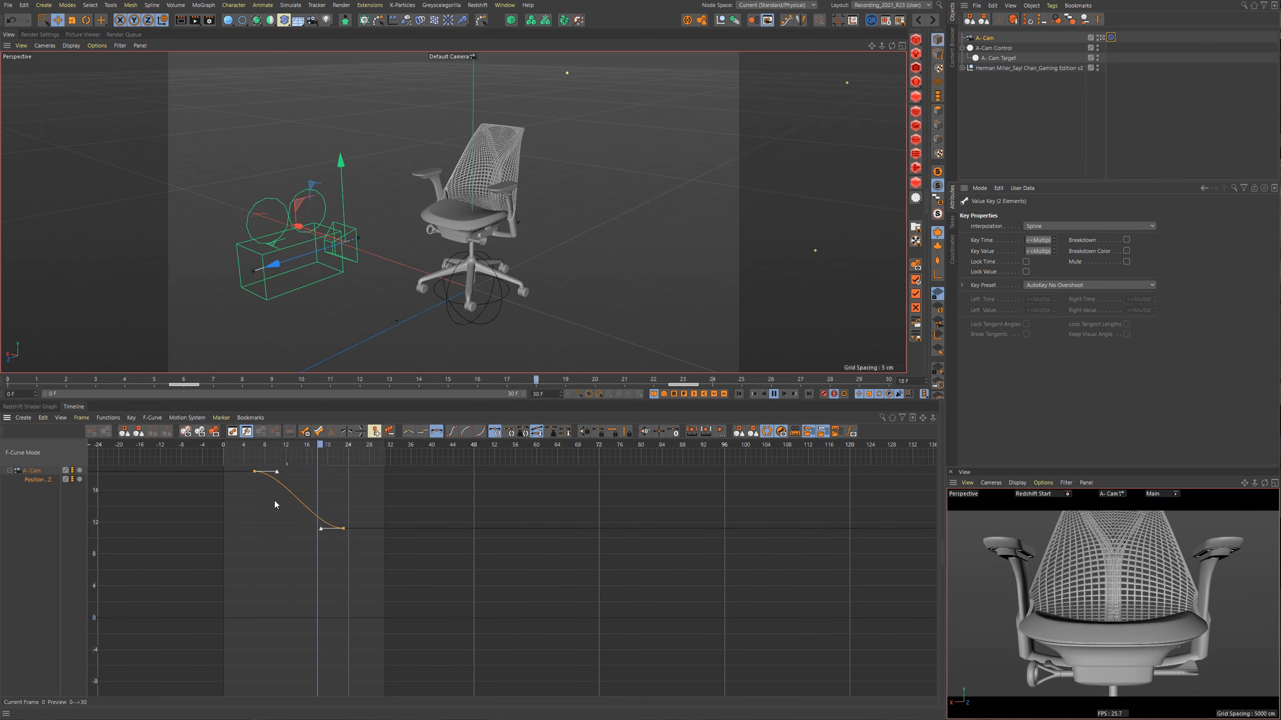
click(255, 472)
drag(222, 472, 223, 473)
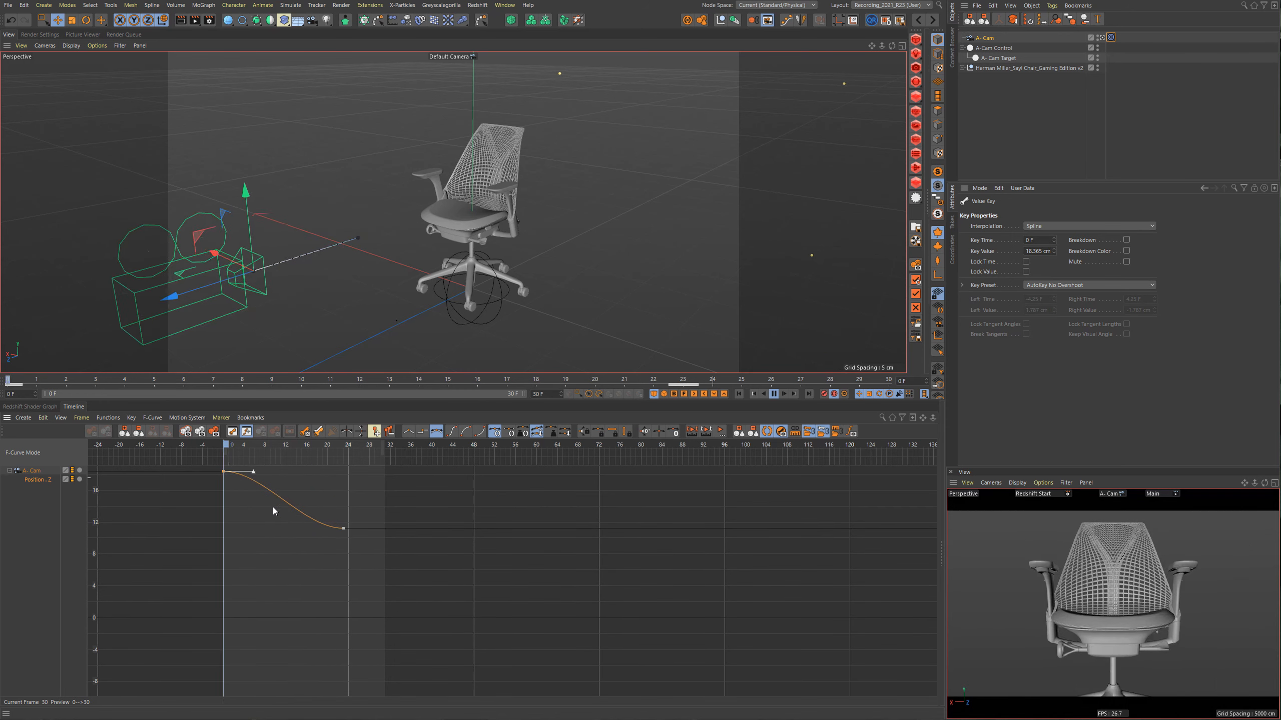
drag(343, 529, 386, 535)
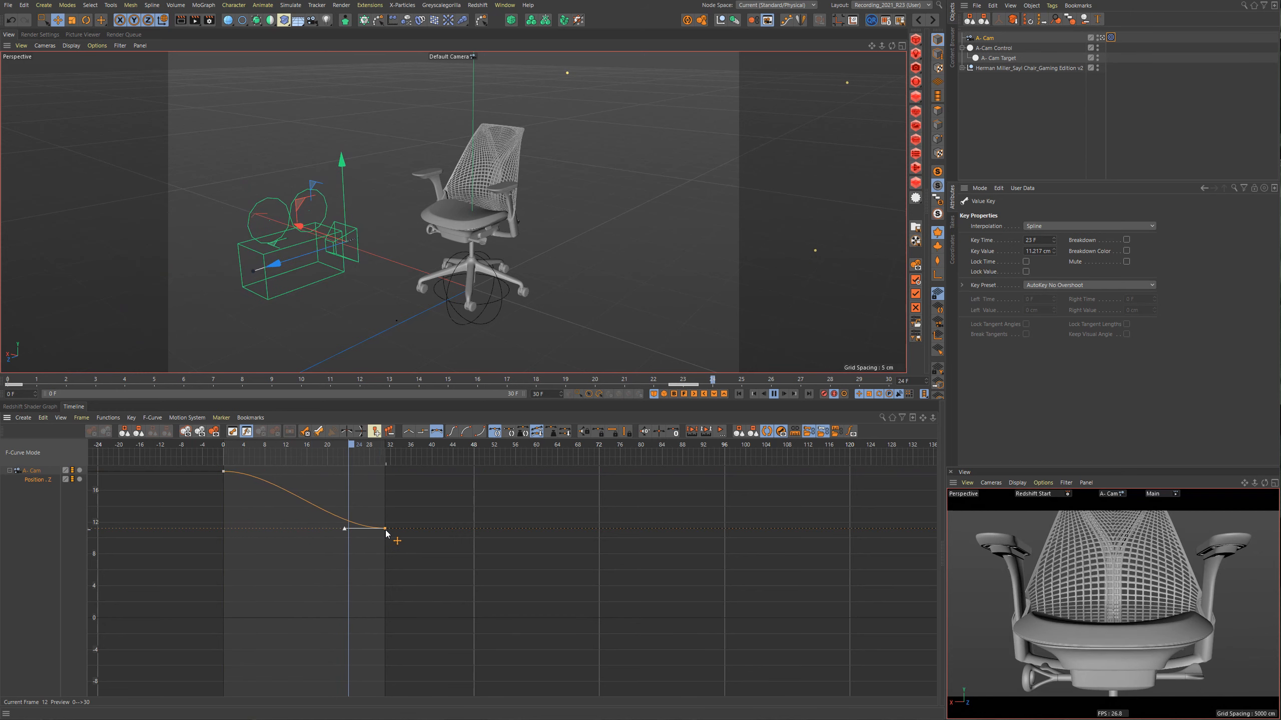
Select both of the A-Cam's Position Z keys and set them to linear interpolation.
alt+middle_drag(349, 503, 479, 560)
alt+right_drag(344, 500, 469, 522)
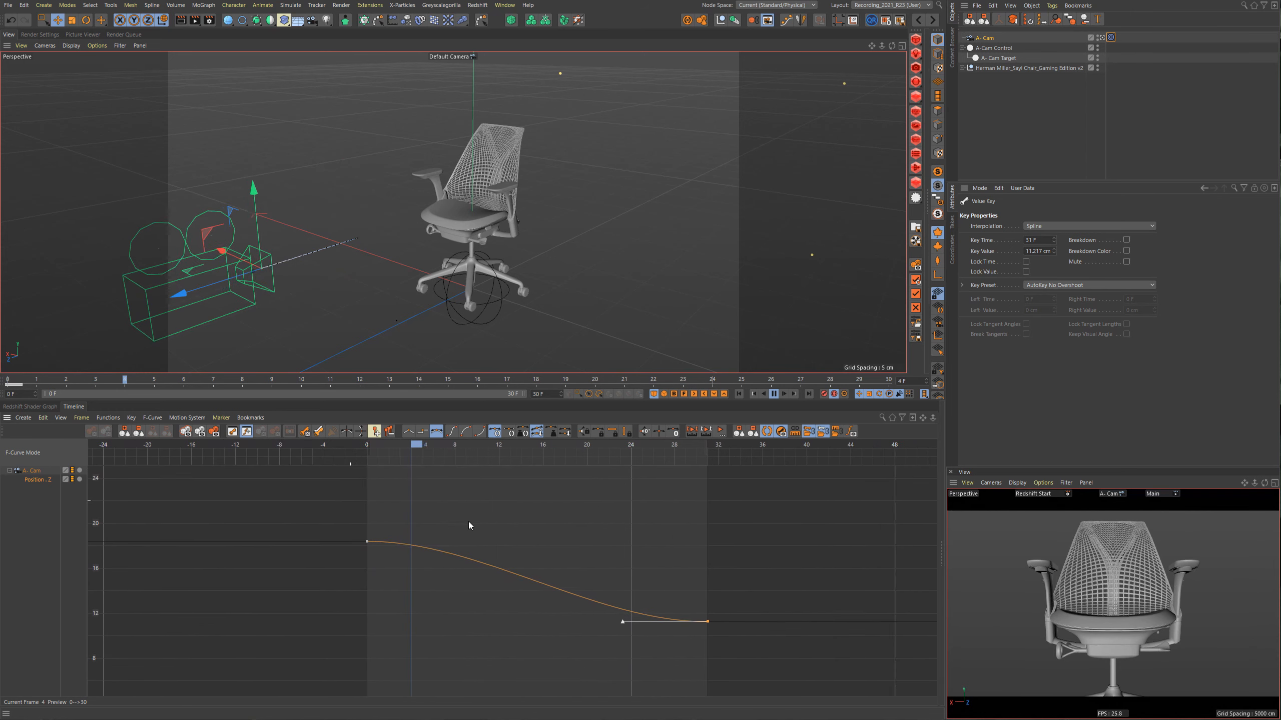
alt+middle_drag(468, 522, 352, 519)
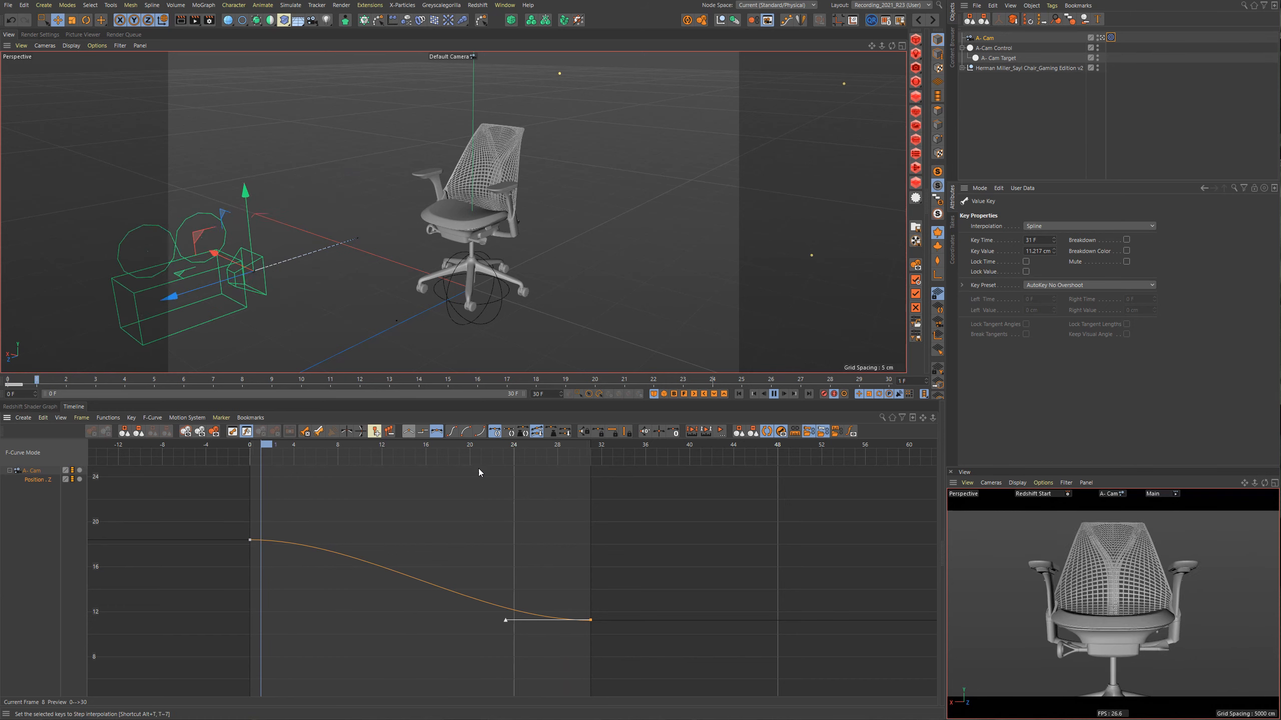
drag(189, 493, 714, 640)
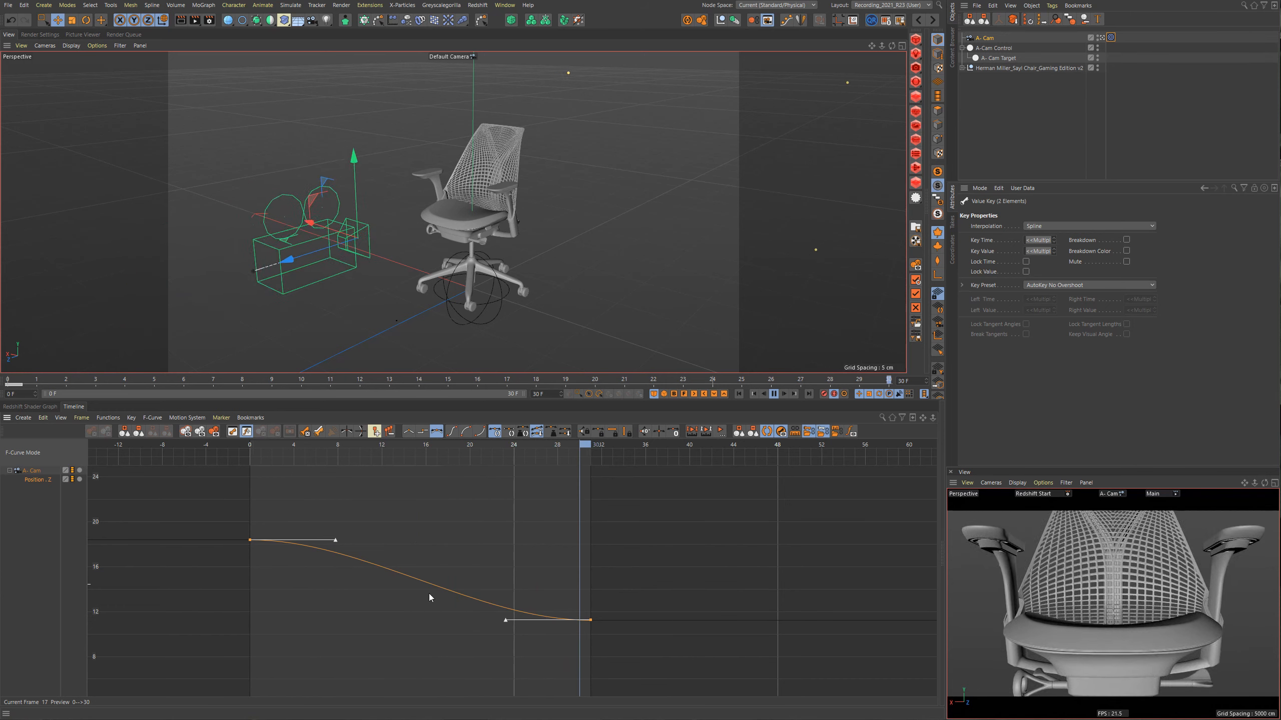
click(407, 432)
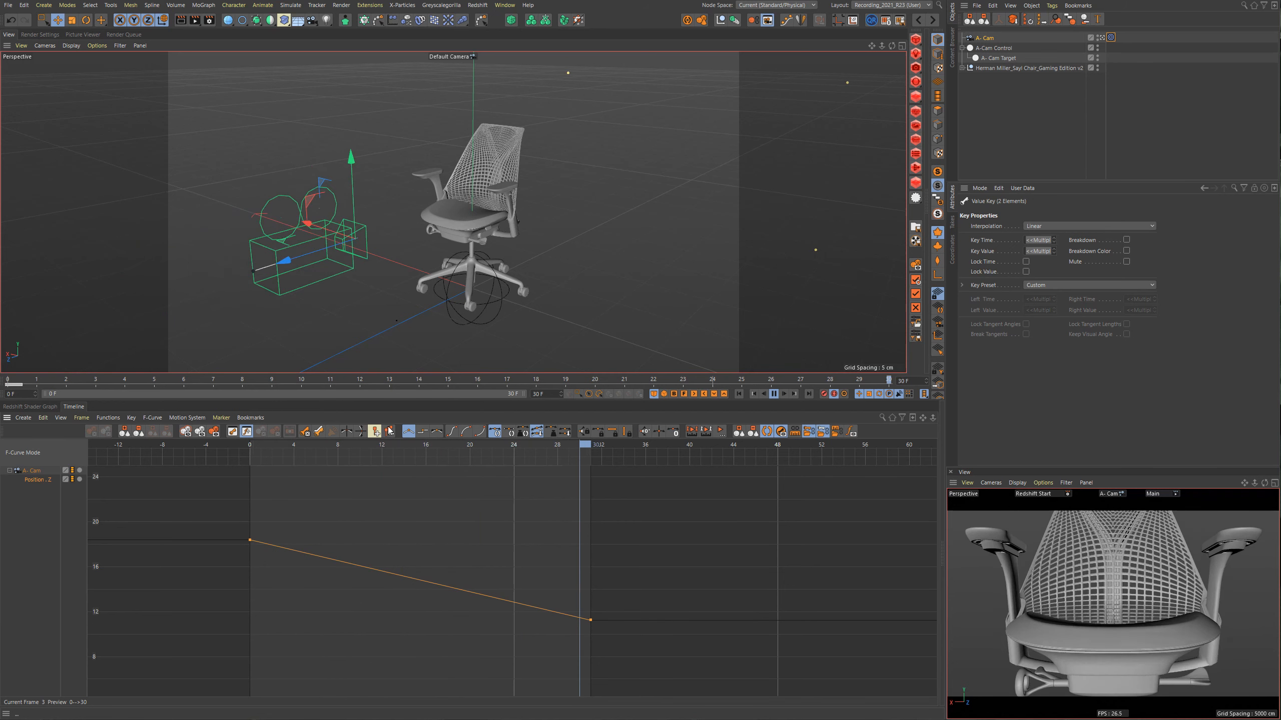
Try step interpolation on the Position Z keys with the last one at frame 24, then switch both keys to spline.
click(424, 432)
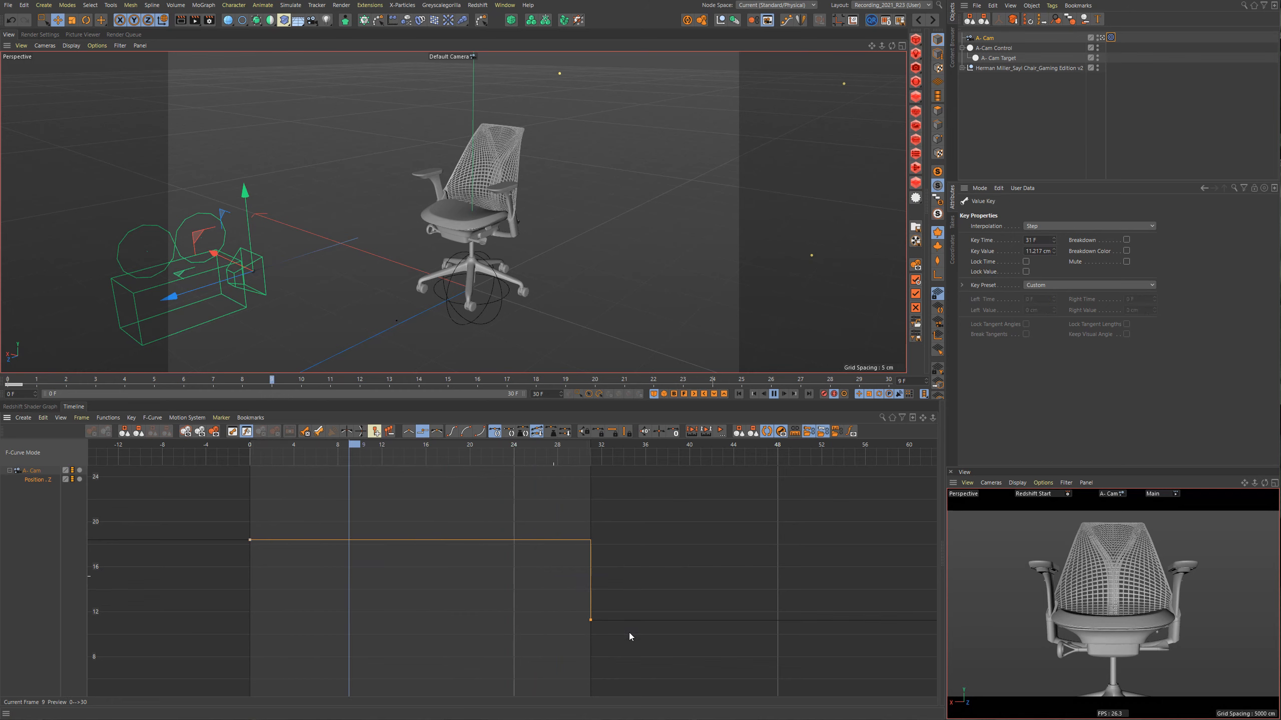
drag(590, 620, 503, 623)
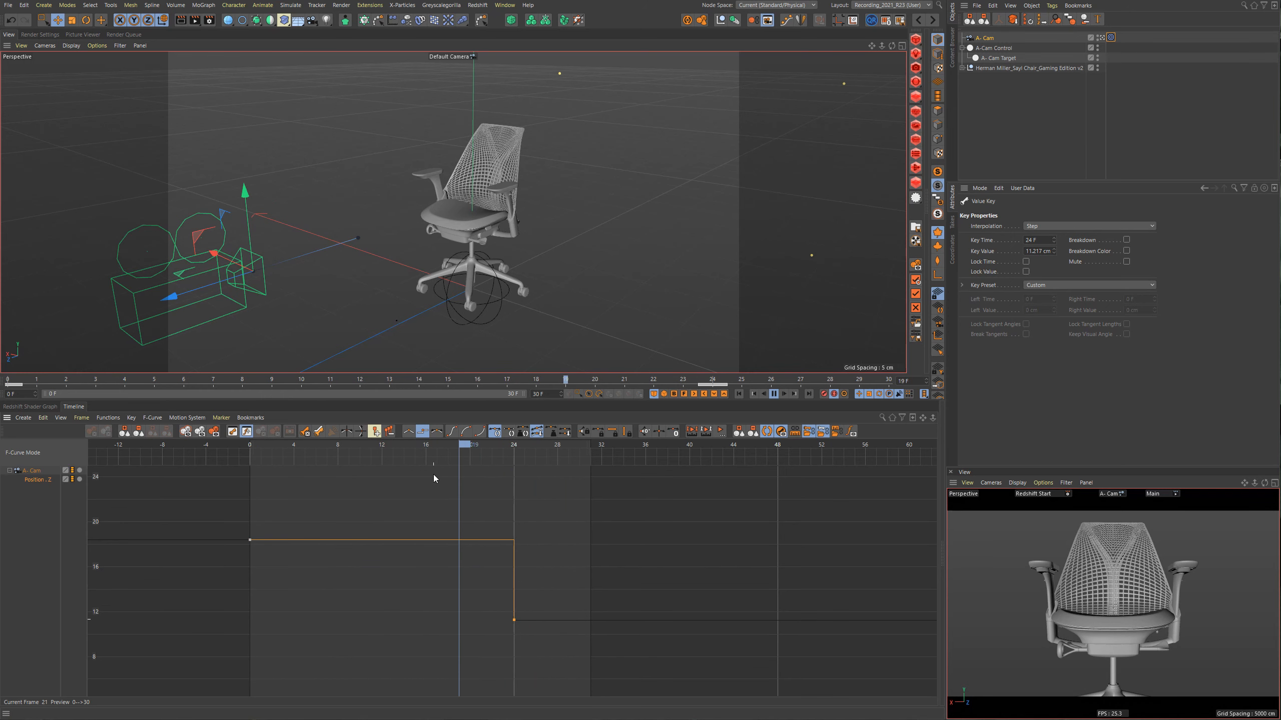
click(439, 431)
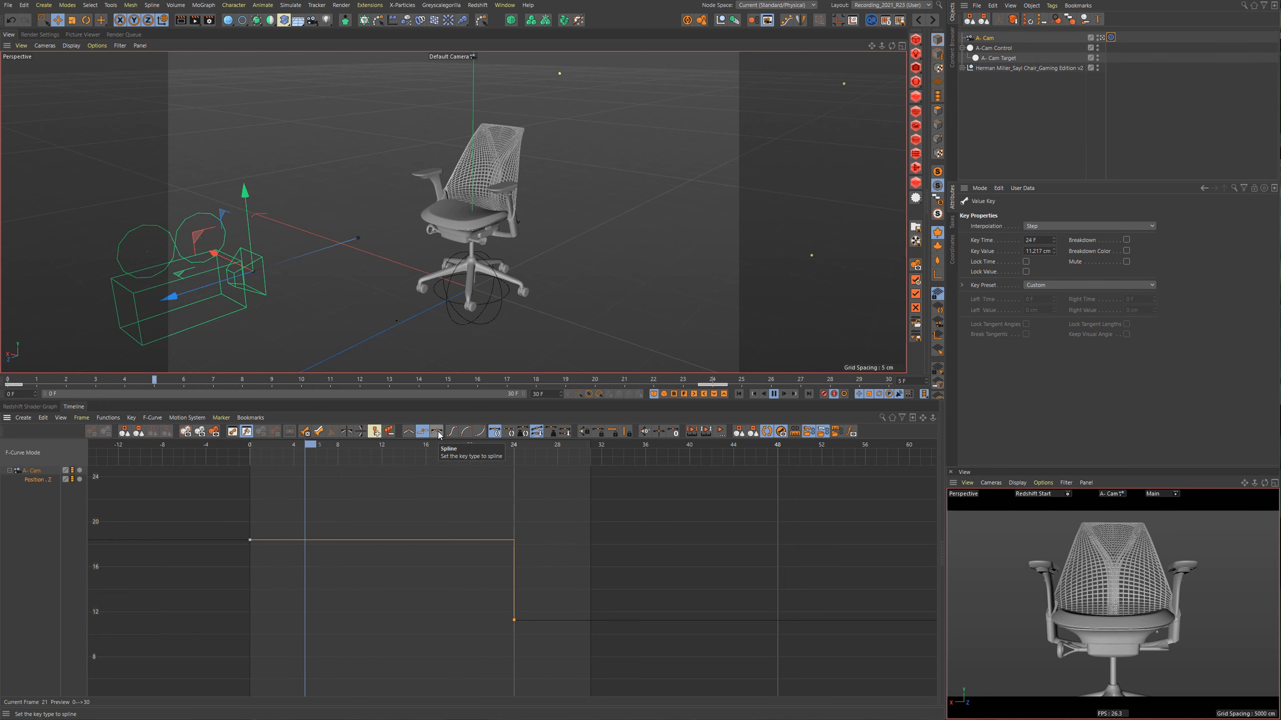
drag(212, 513, 606, 651)
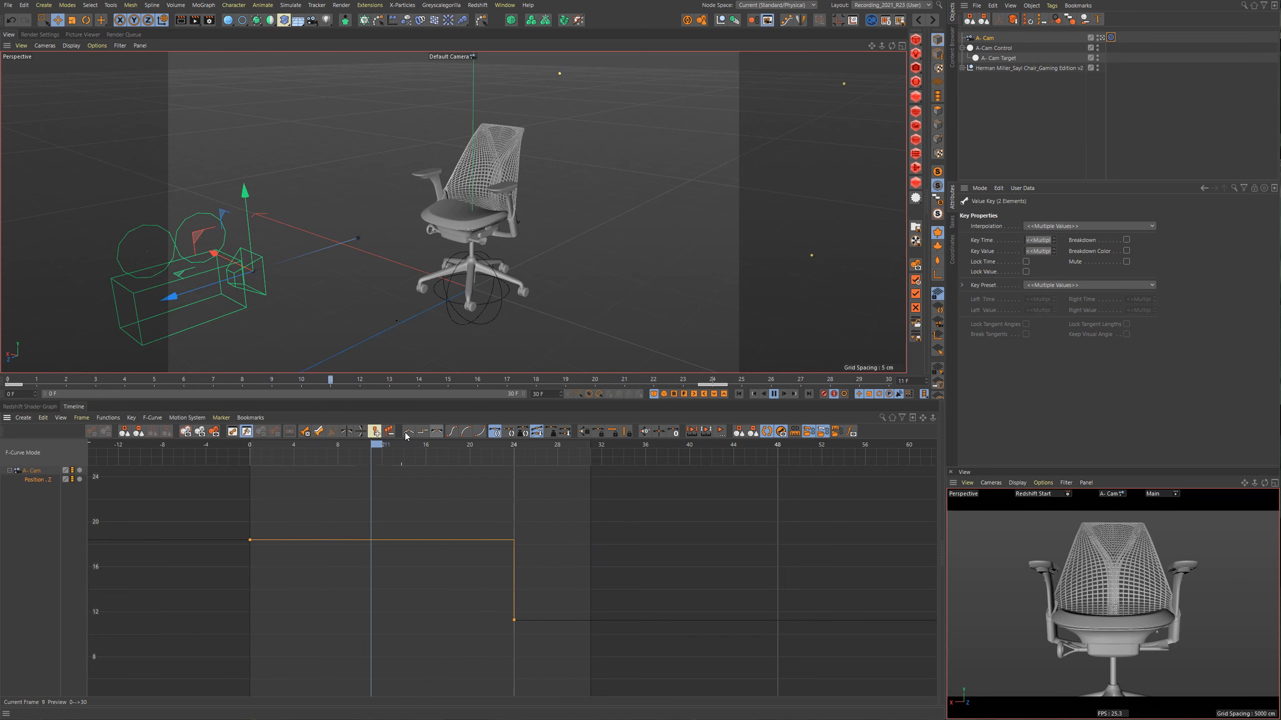
click(436, 431)
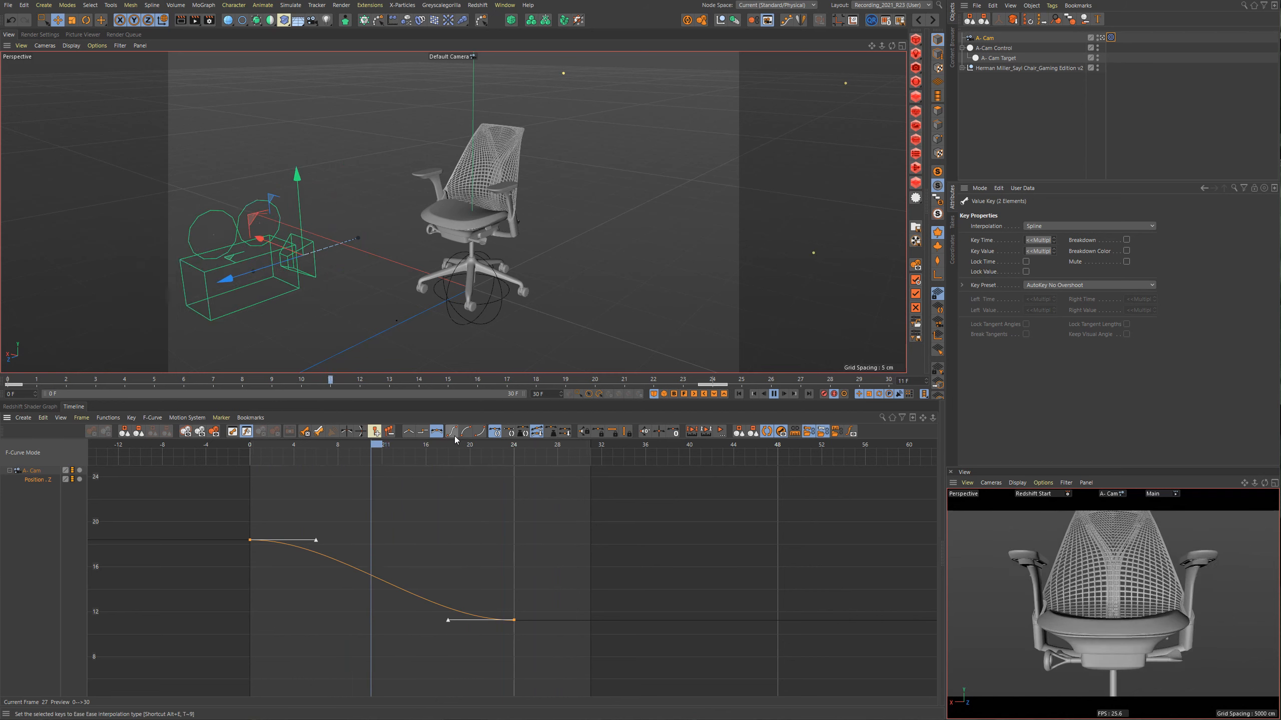
Compare step and linear interpolation on the two Position Z keys, then set both back to spline.
click(423, 431)
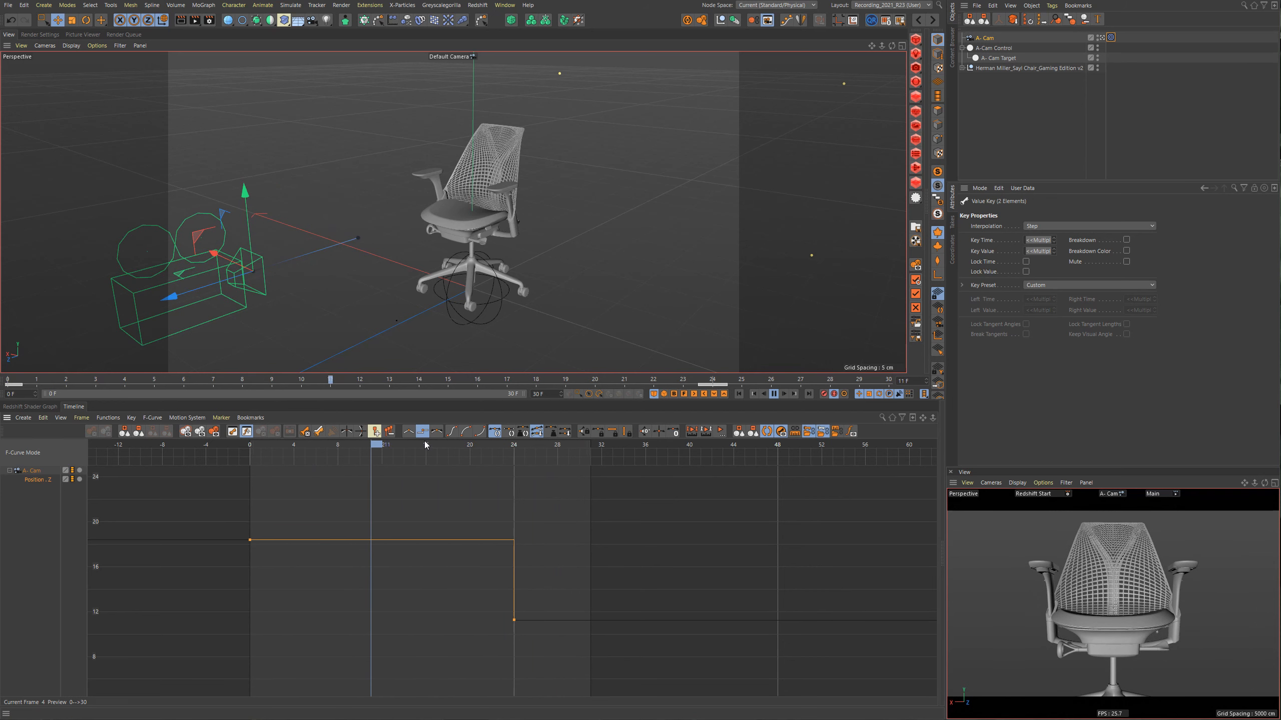
click(409, 430)
click(437, 431)
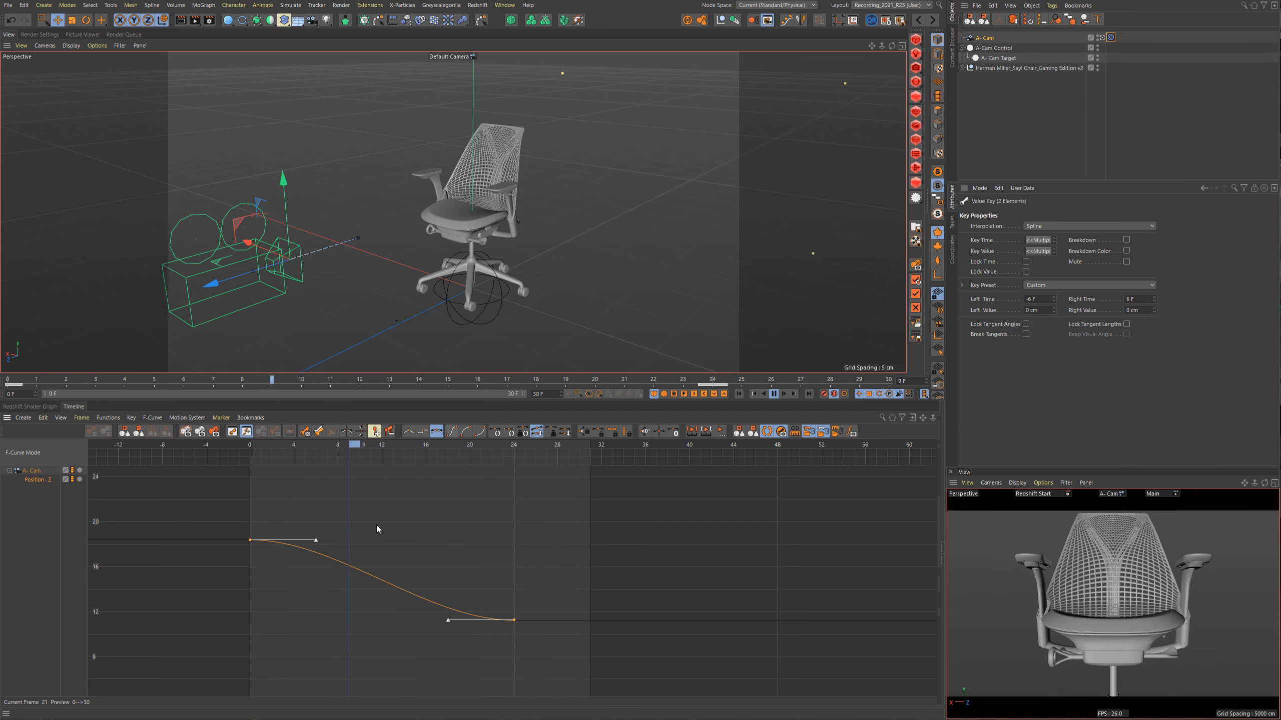
Move the A-Cam's last Position Z key out to frame 31 and select all keys on the curve.
click(514, 620)
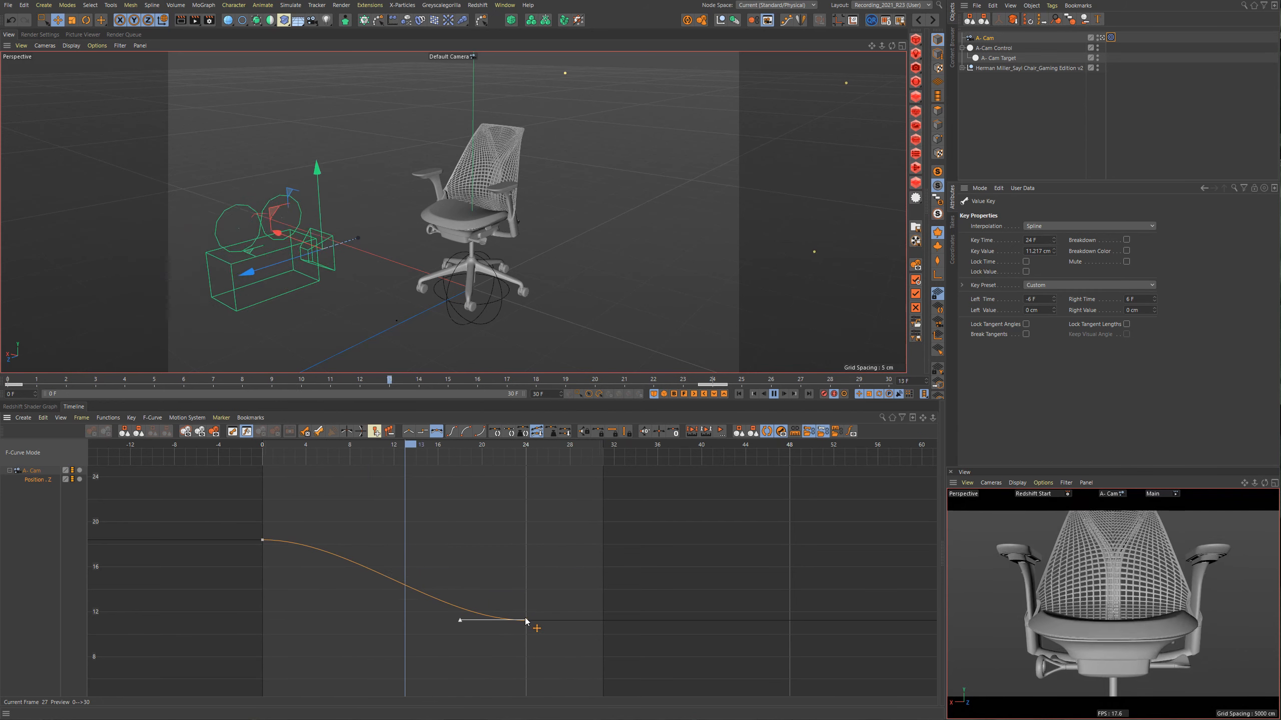
drag(526, 620, 602, 619)
key(ctrl+a)
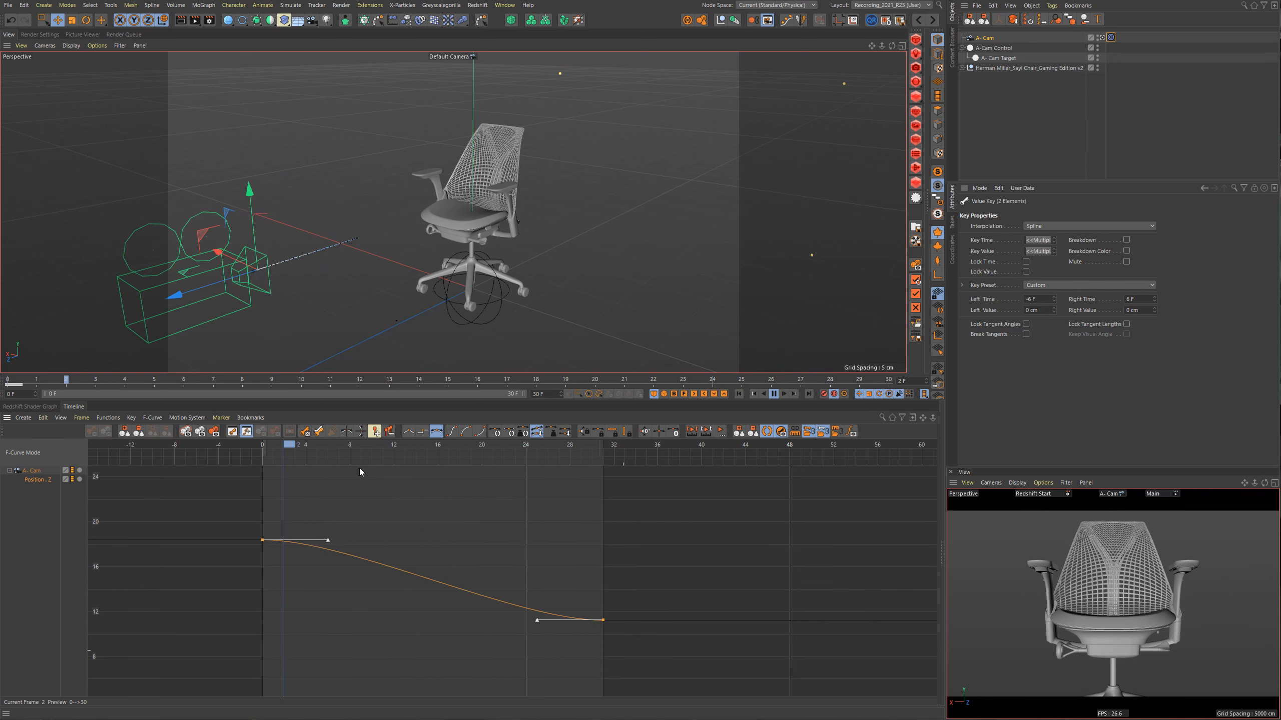
Try linear interpolation and a flipped curve on both A-Cam Position Z keys, then give both keys eased spline tangents.
click(408, 431)
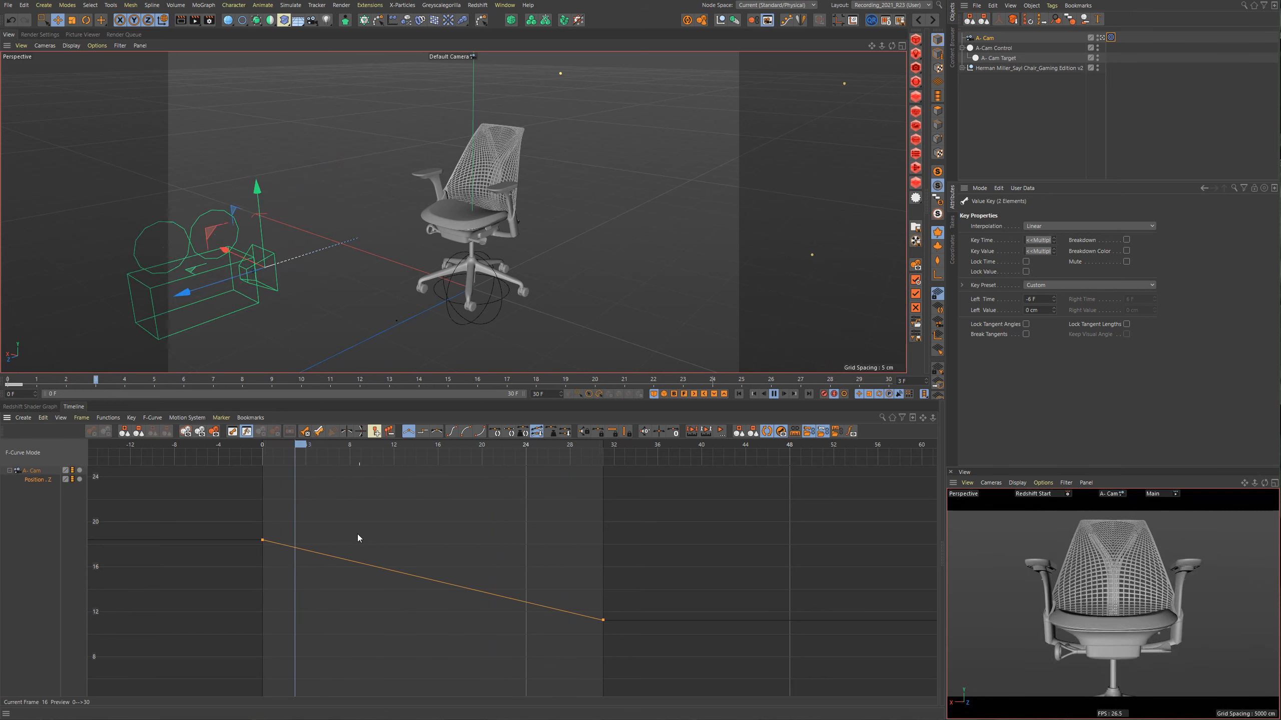
drag(212, 514, 709, 666)
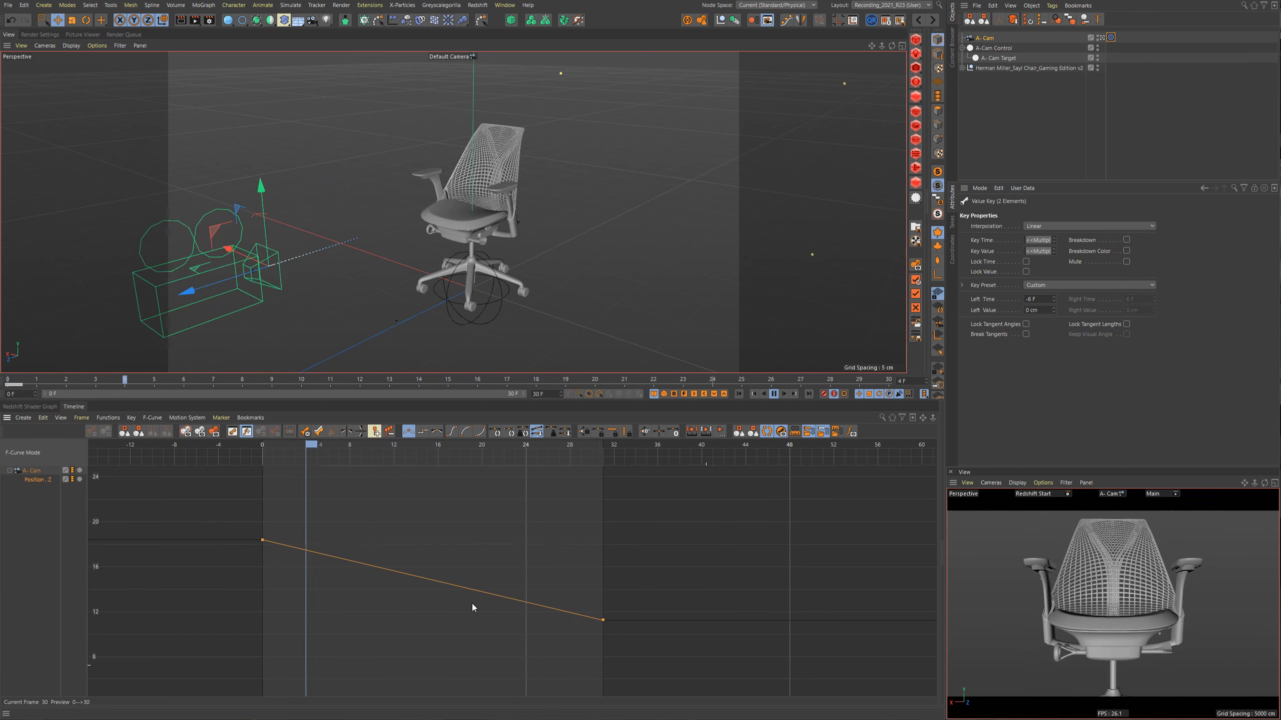
click(347, 432)
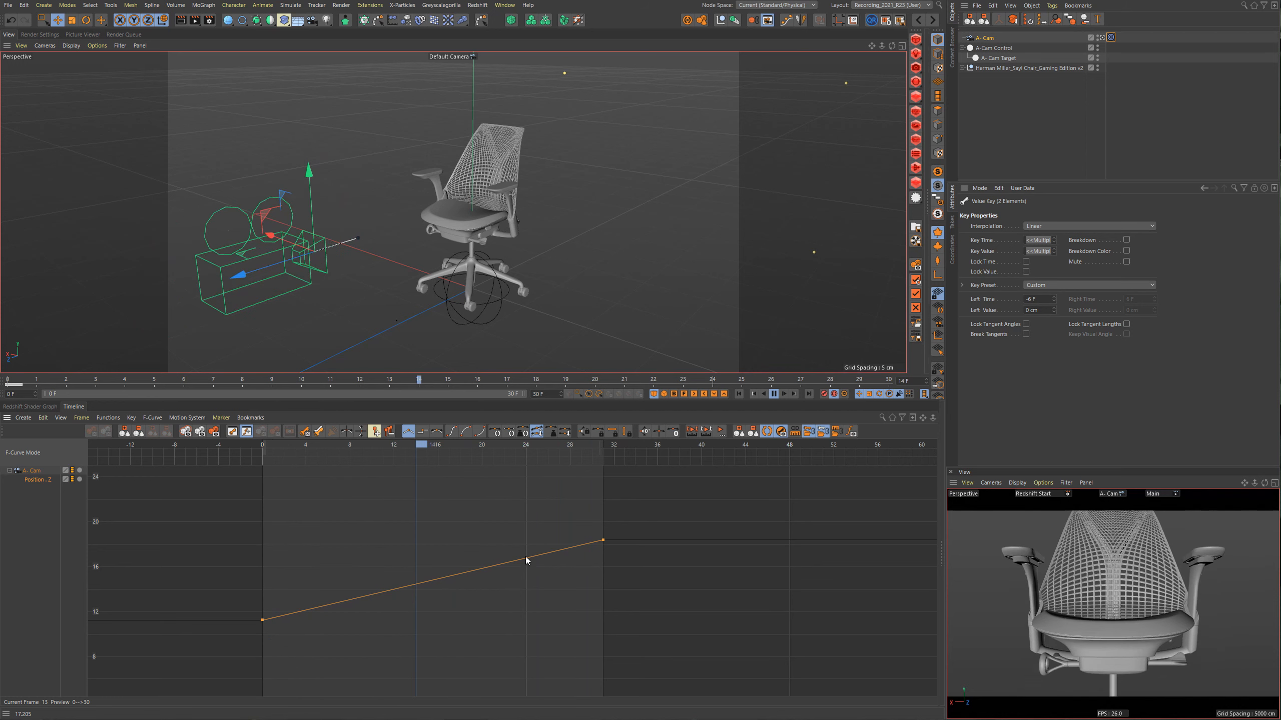
key(ctrl+z)
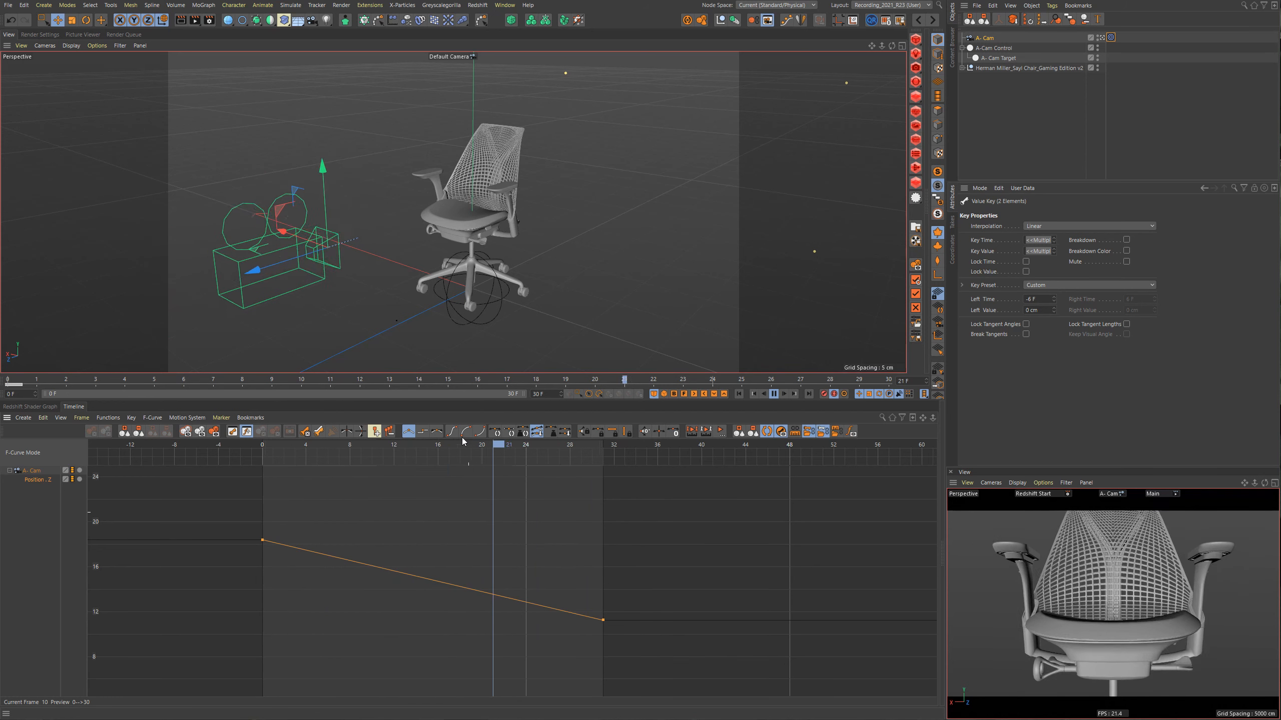
click(451, 431)
key(F8)
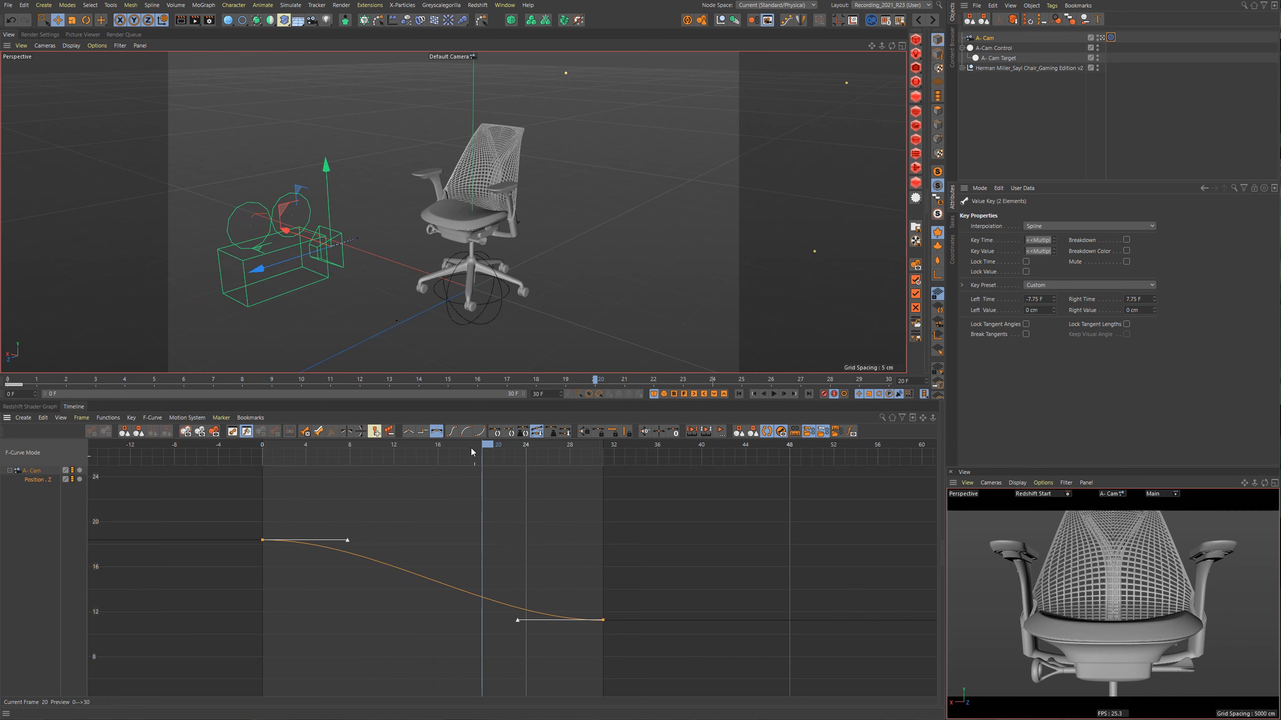
Break the last Position Z key's incoming tangent downward to about -4.06 cm at -14.81 F, then apply Remove Overshooting.
middle_drag(531, 566, 495, 543)
click(480, 605)
shift+drag(478, 608, 401, 655)
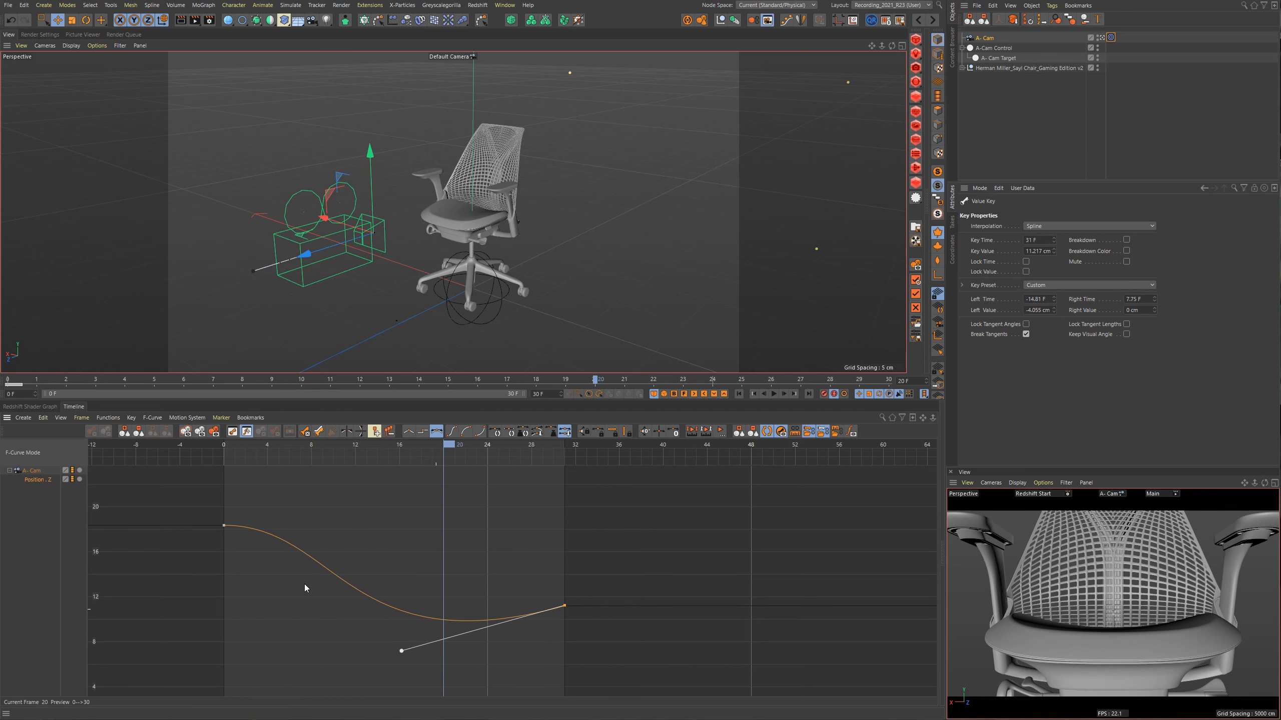
drag(666, 664, 456, 550)
click(538, 432)
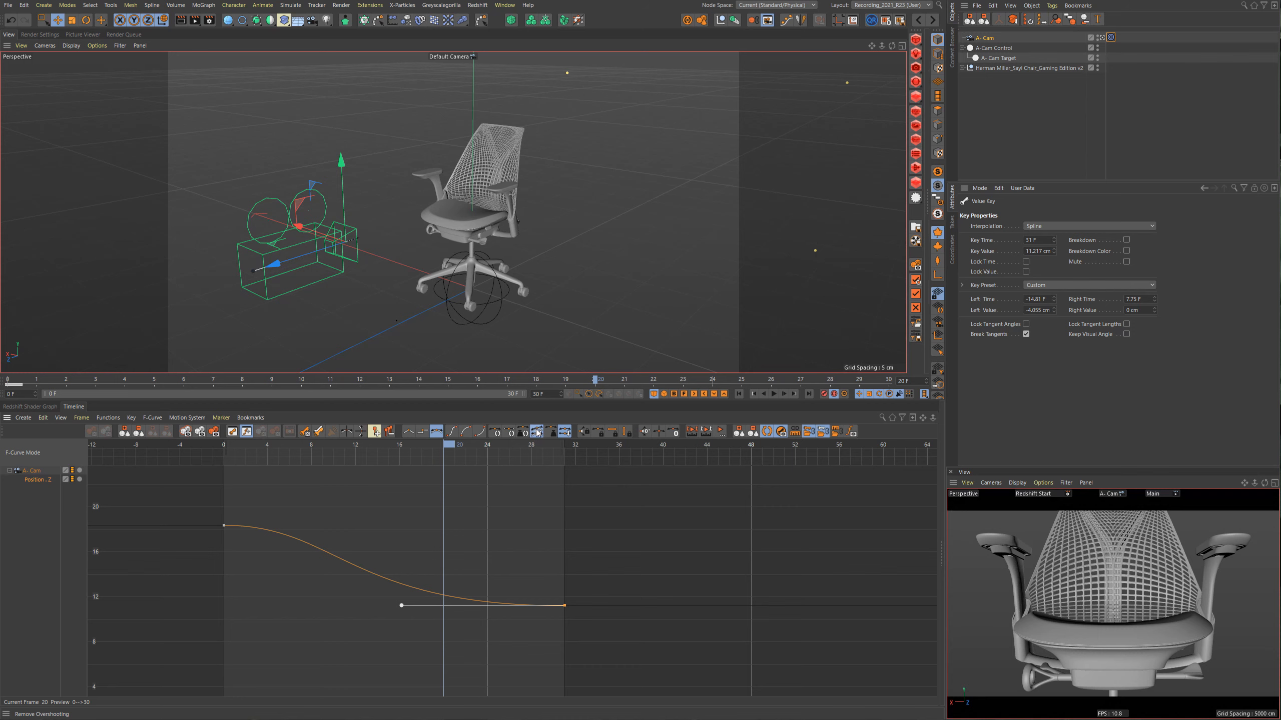
Add a key at frame 14 on the Position Z curve and move it to frame 17 at about 19.73 cm.
click(420, 575)
ctrl+click(380, 575)
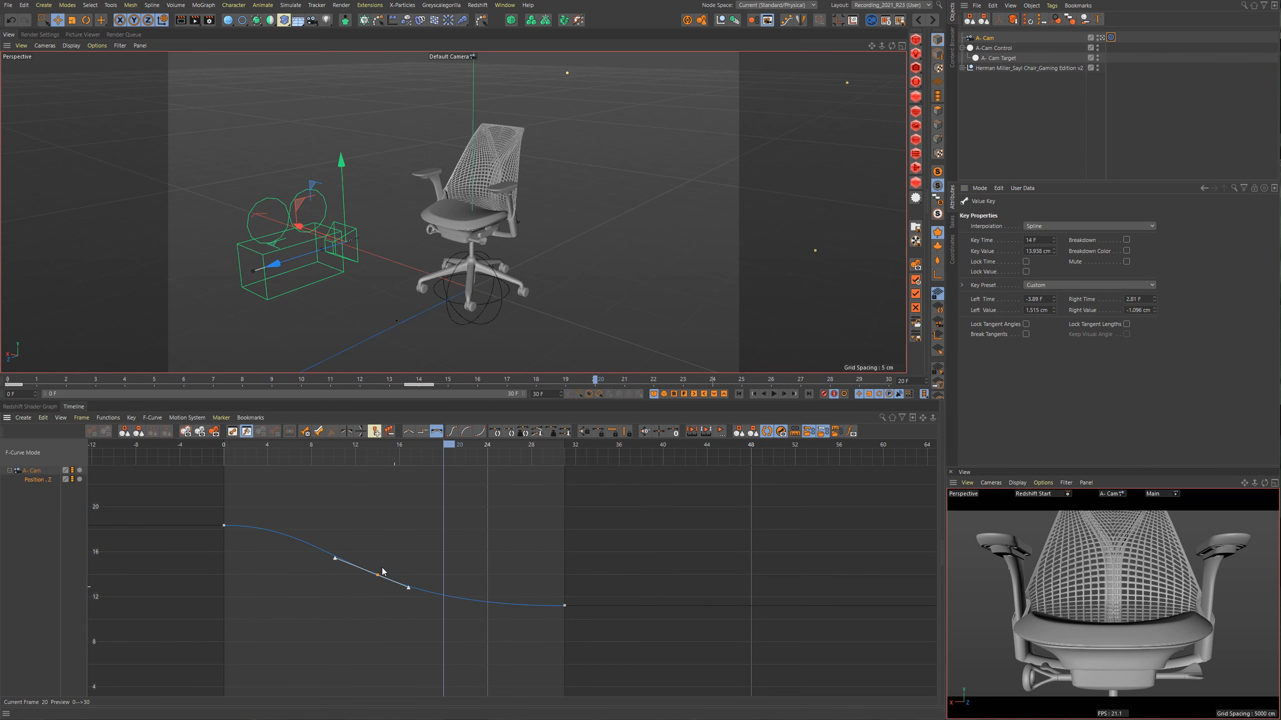
drag(381, 575, 418, 517)
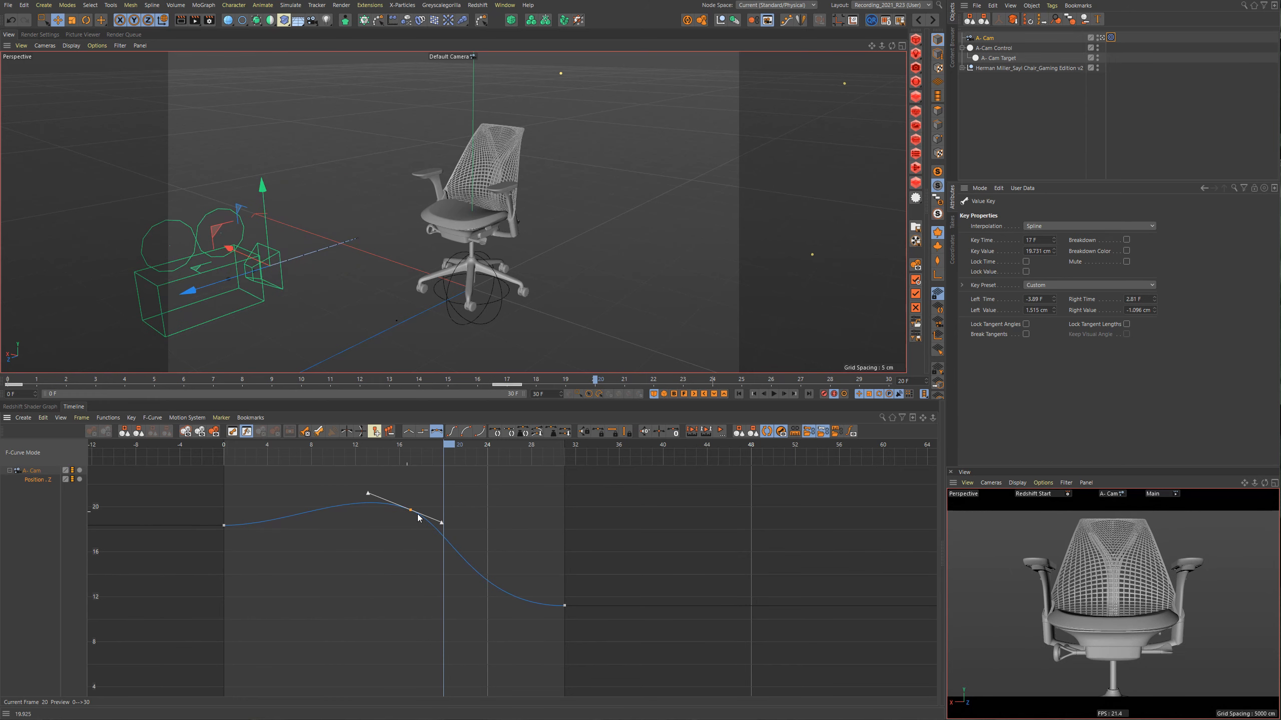
scroll(403, 518, up, 2)
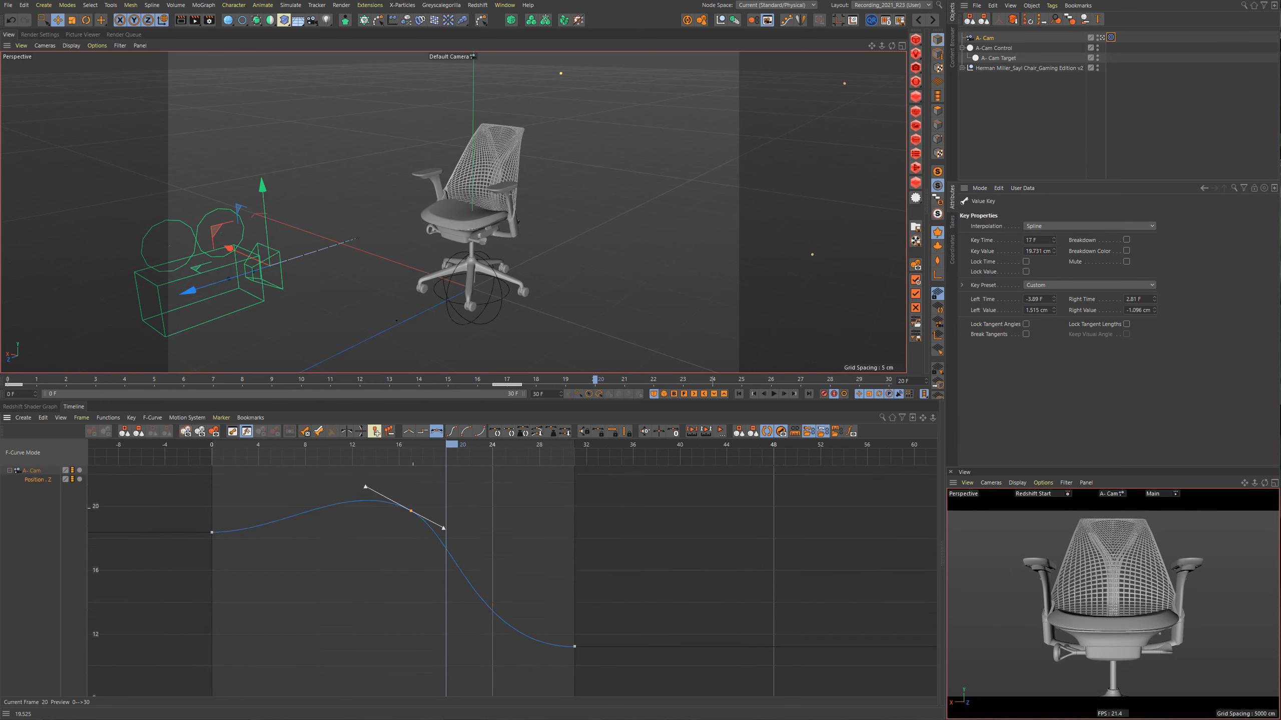
Lengthen the frame 17 key's tangents, break the outgoing one up to about 7.30 F and 1.87 cm, then rejoin them.
mouse_move(447, 527)
mouse_down()
mouse_move(474, 492)
mouse_move(491, 557)
mouse_move(424, 523)
mouse_move(464, 525)
mouse_move(460, 538)
mouse_up()
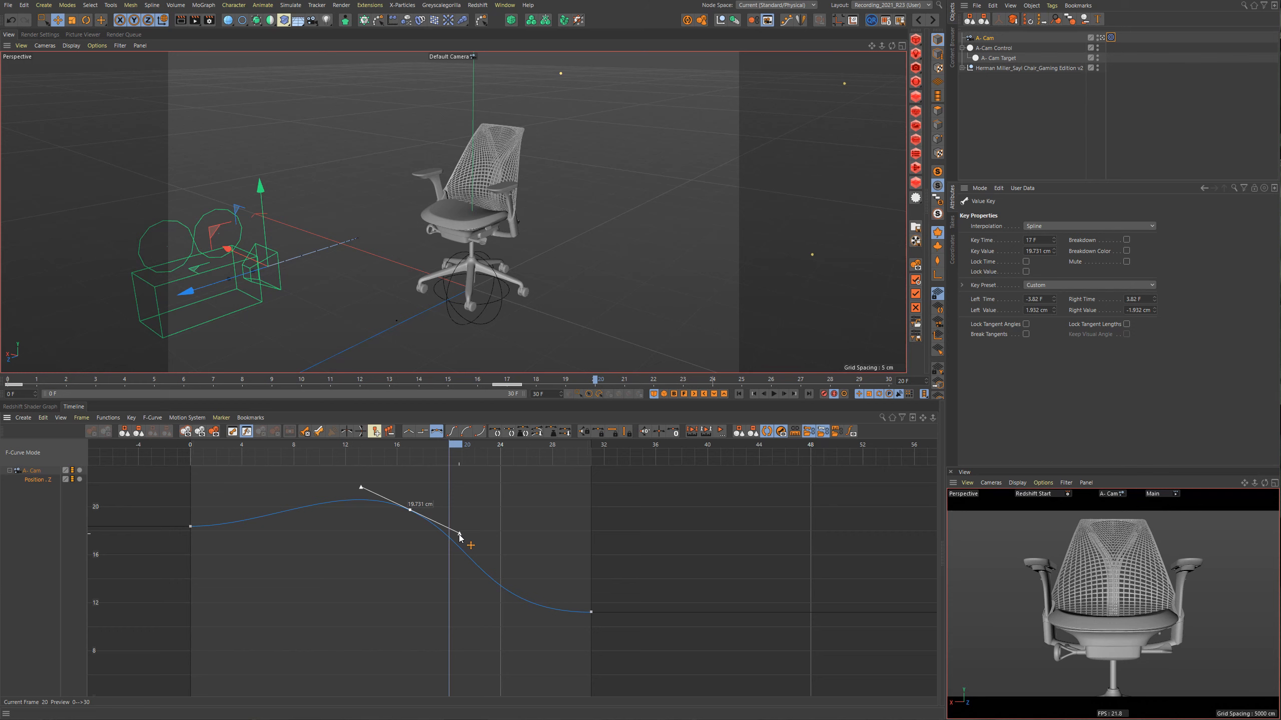
drag(459, 533, 505, 492)
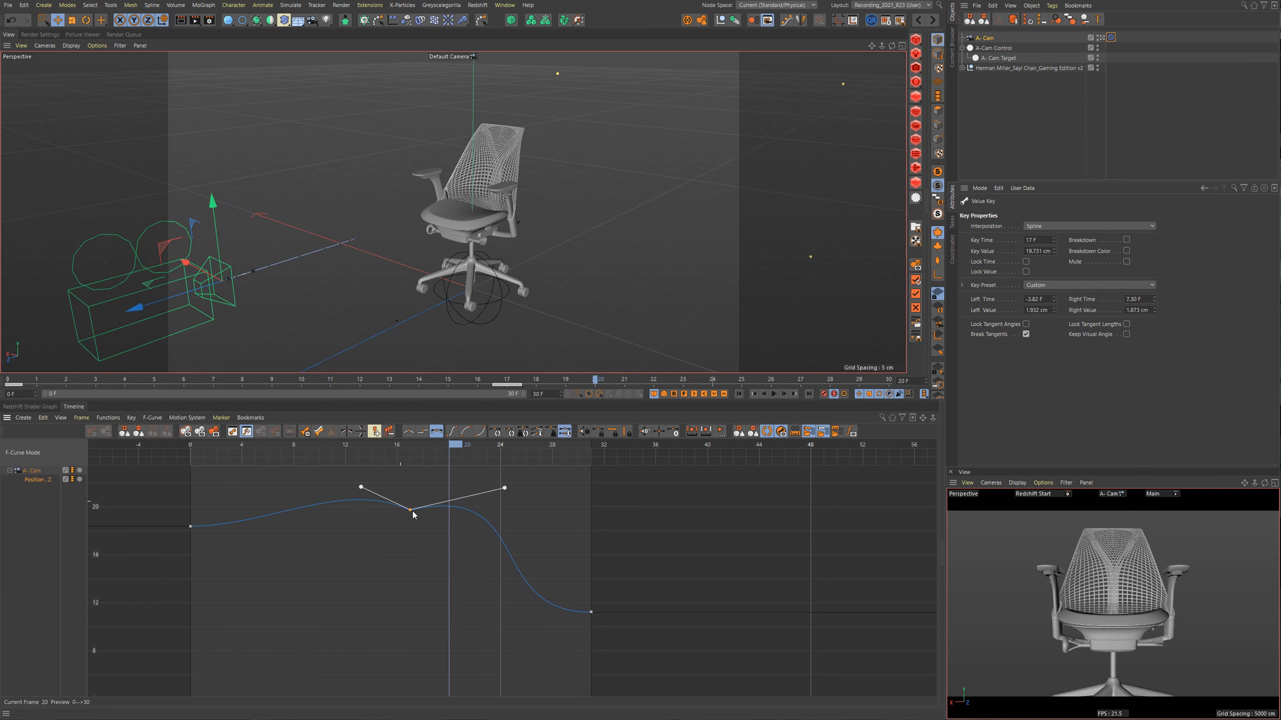
click(566, 435)
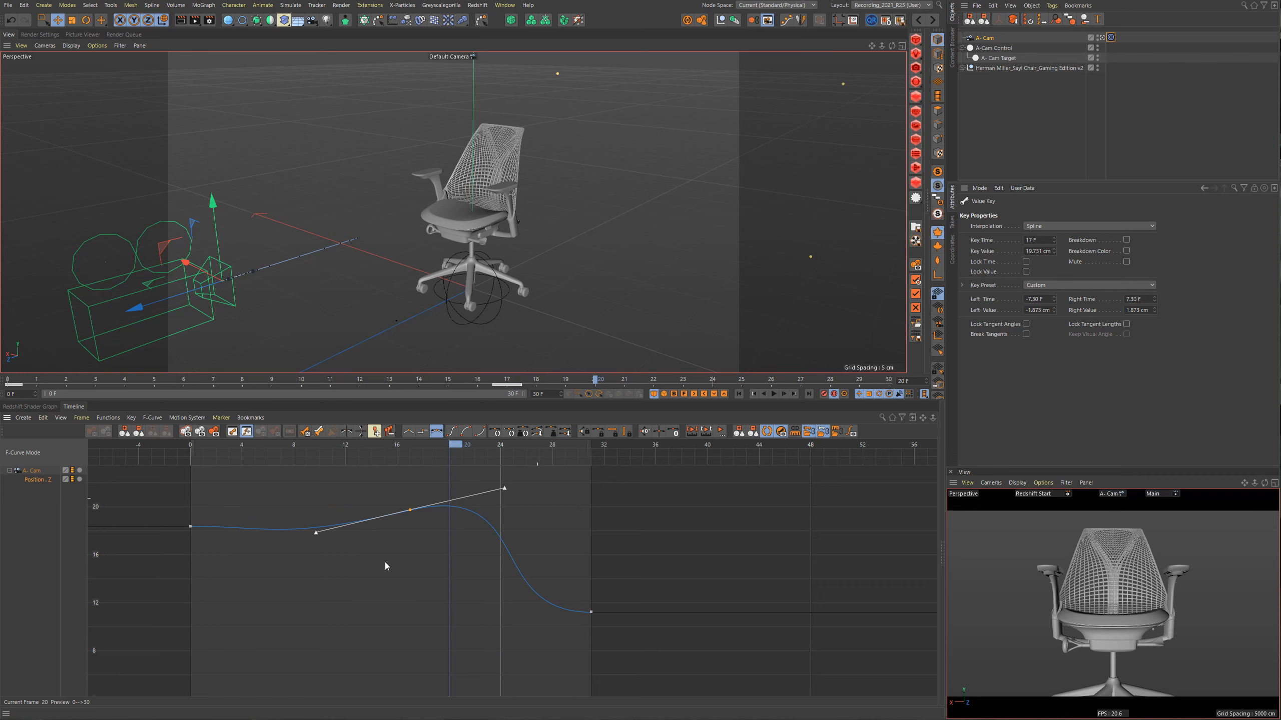
Tilt the frame 17 key's tangents downhill, break the outgoing one to about 5.47 F and 0.24 cm, and rejoin them.
drag(317, 533, 334, 497)
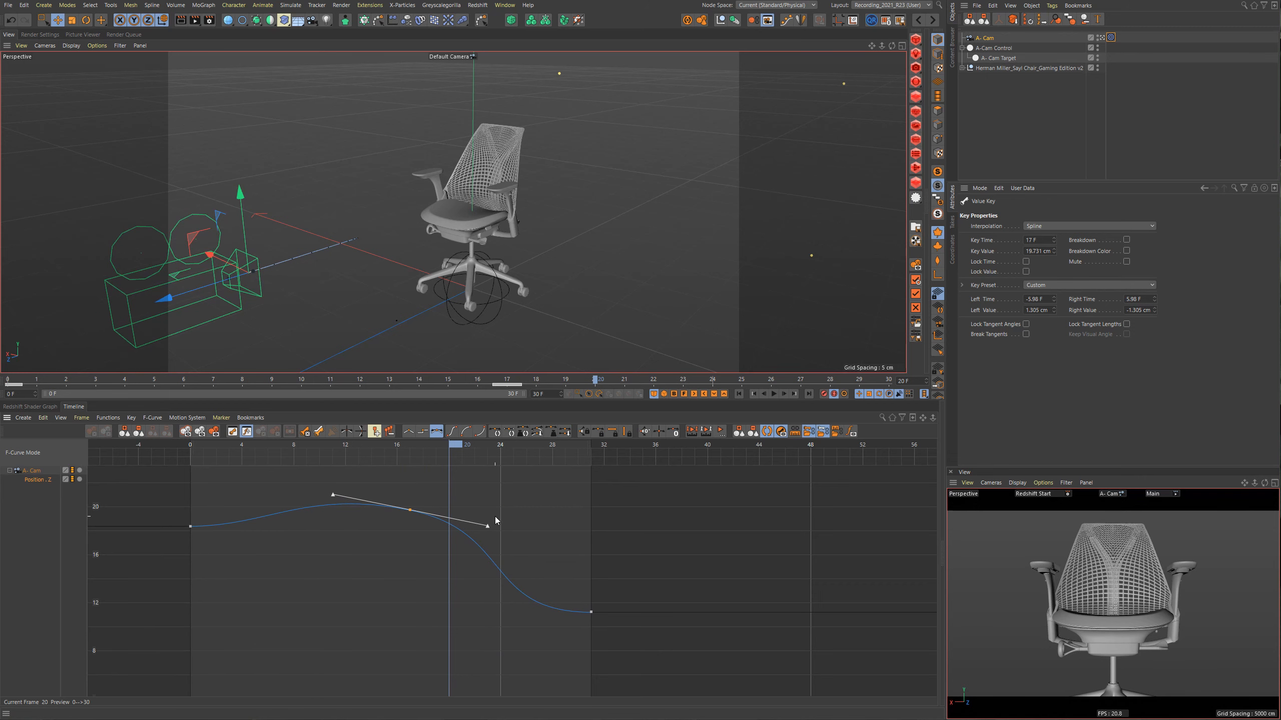
mouse_move(488, 527)
mouse_down()
mouse_move(472, 575)
mouse_move(446, 537)
mouse_move(422, 528)
mouse_move(464, 527)
mouse_move(481, 508)
mouse_up()
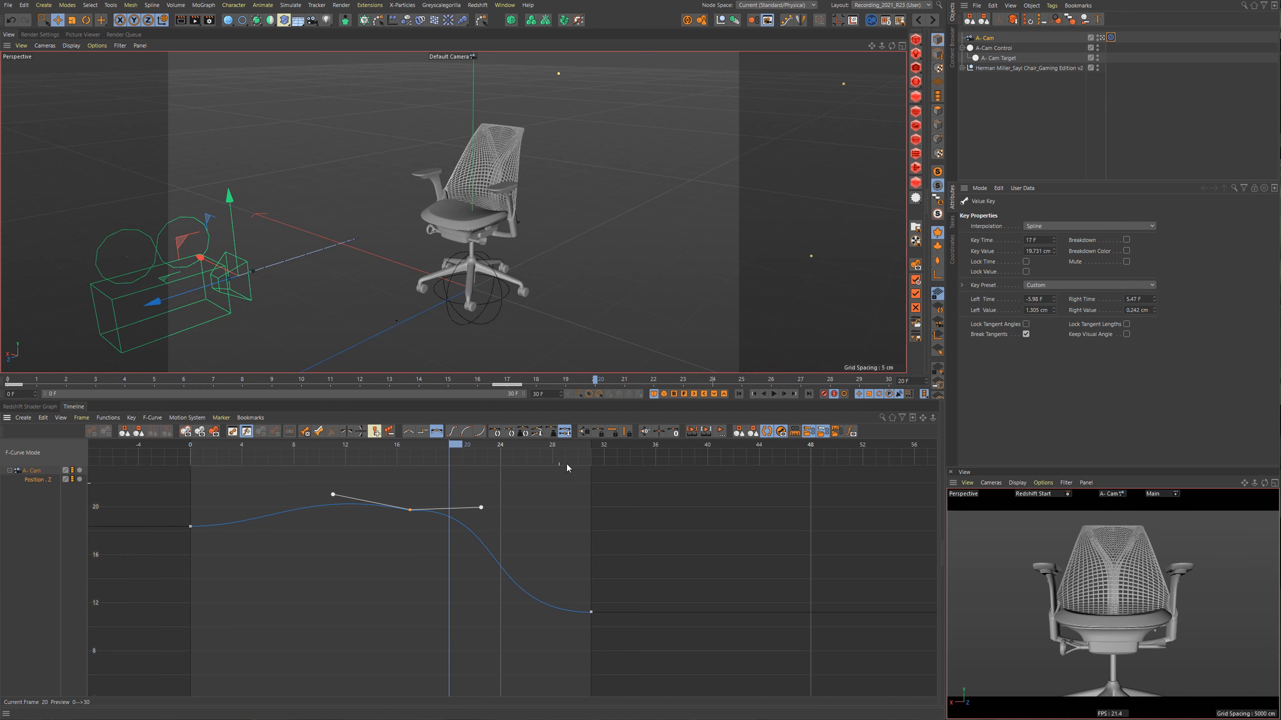
click(566, 434)
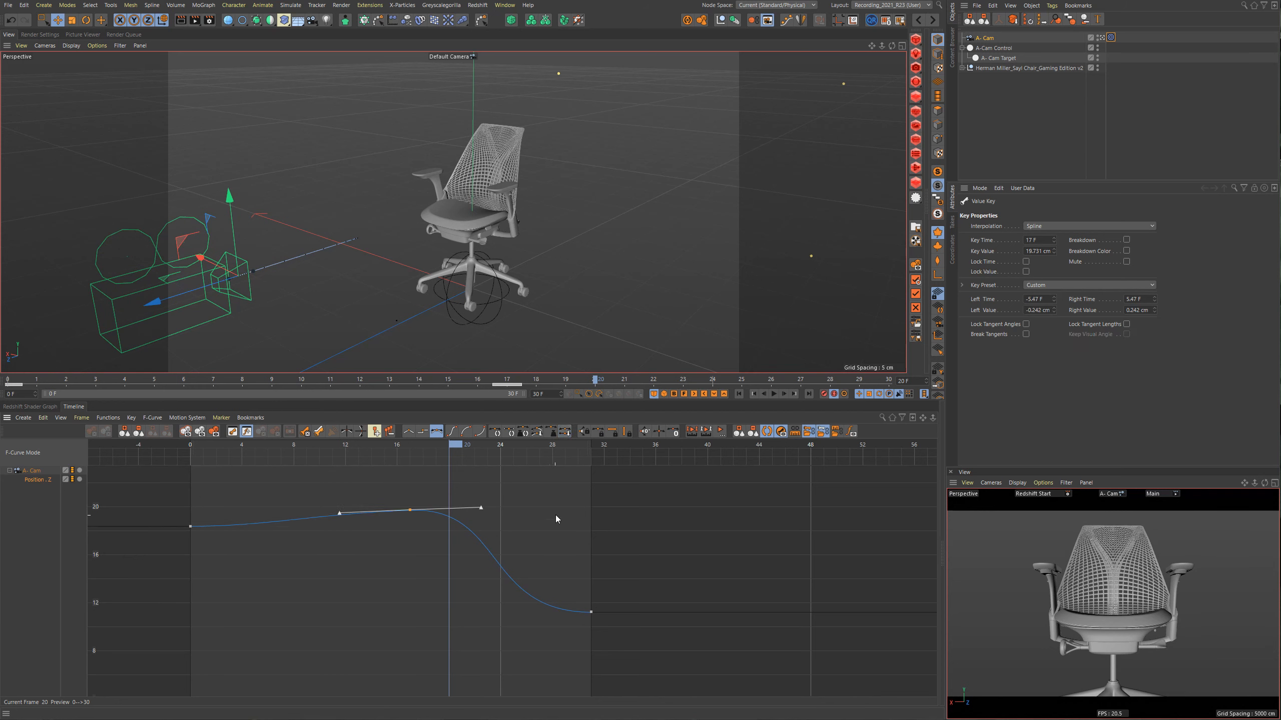
Break the frame 17 key's tangents again, reset them with ease, tilt them downhill, and delete the key.
shift+drag(481, 508, 478, 547)
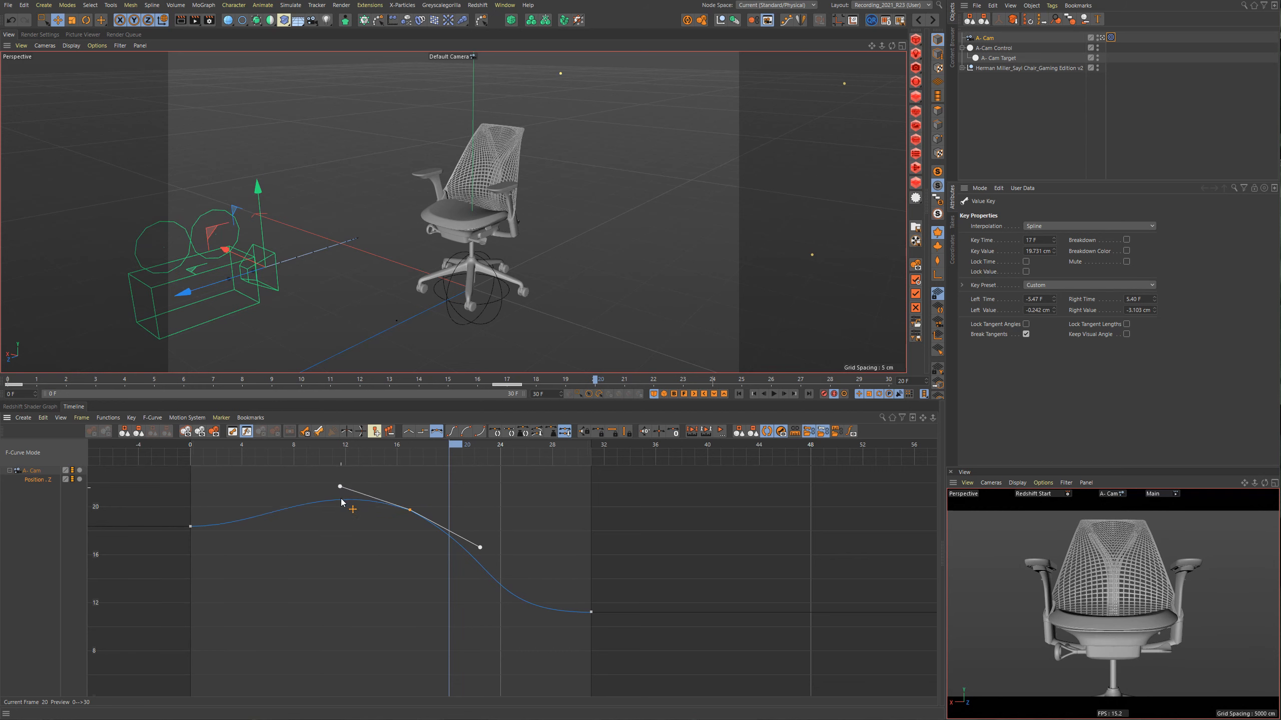
click(452, 432)
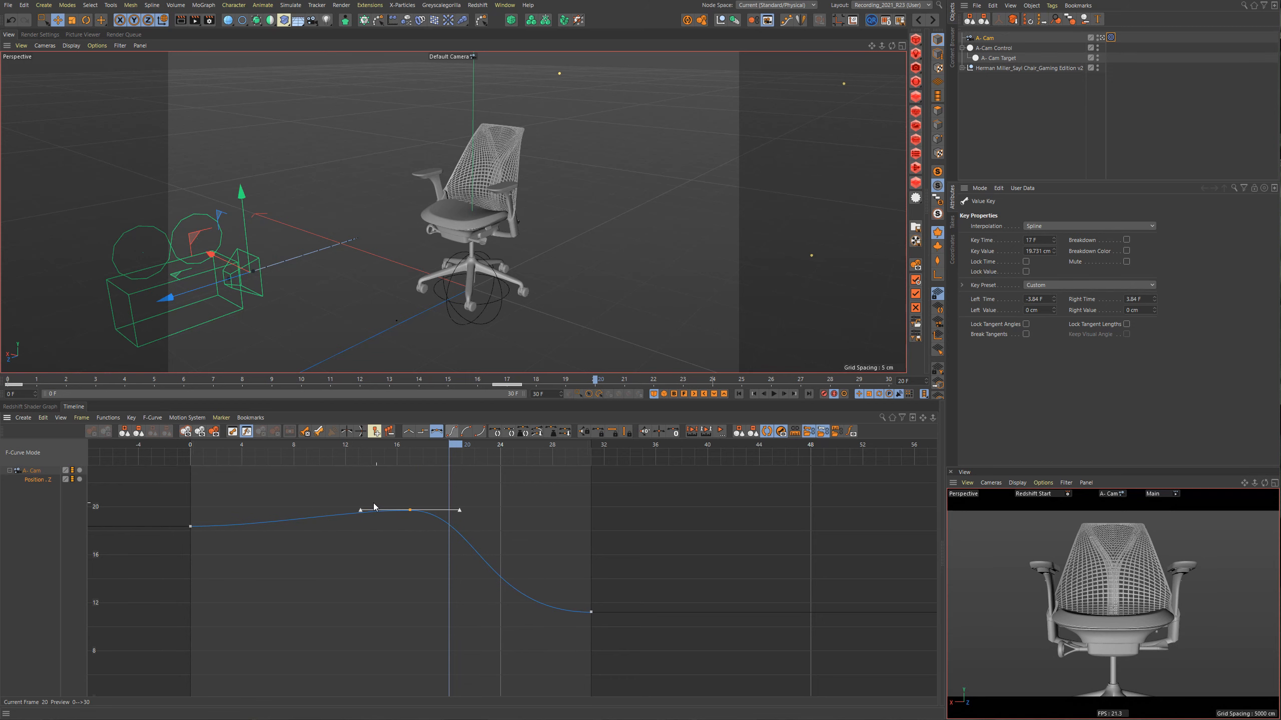
drag(361, 512, 357, 493)
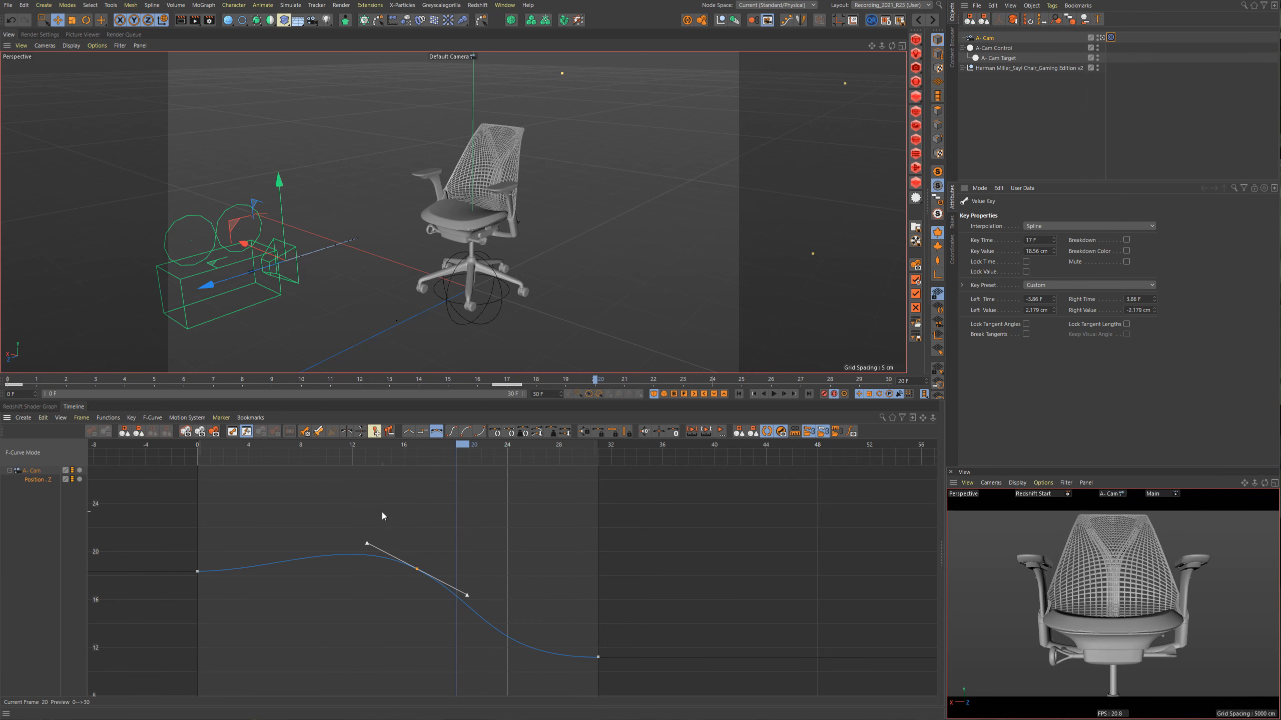
key(Delete)
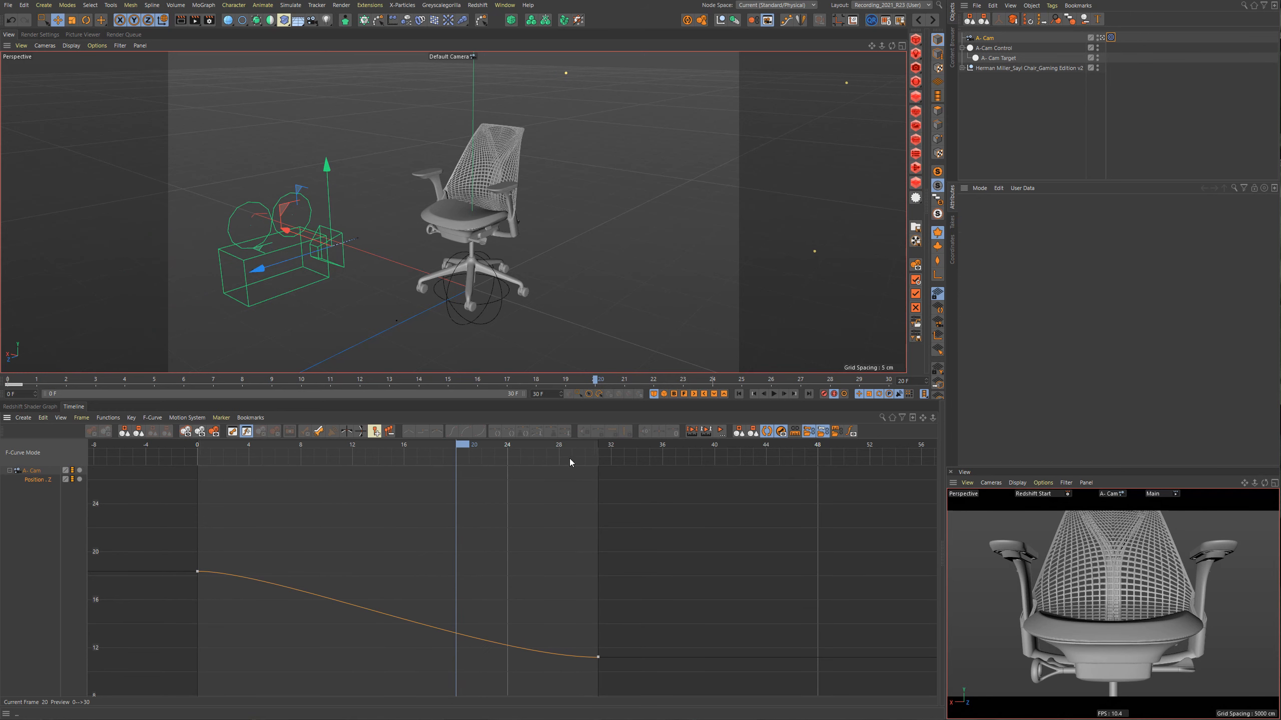
Select the first Position Z key at frame 0 and reduce its tangents to zero length.
drag(164, 551, 646, 670)
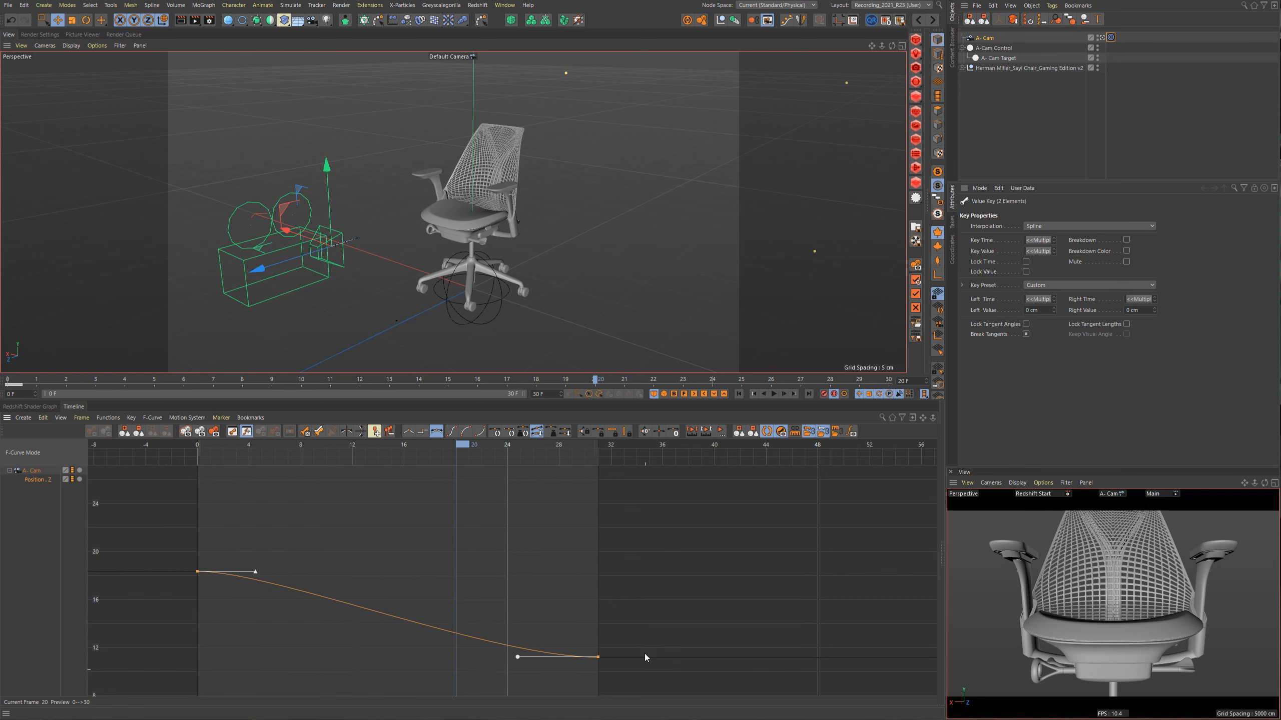
alt+middle_drag(537, 606, 506, 582)
drag(456, 547, 650, 677)
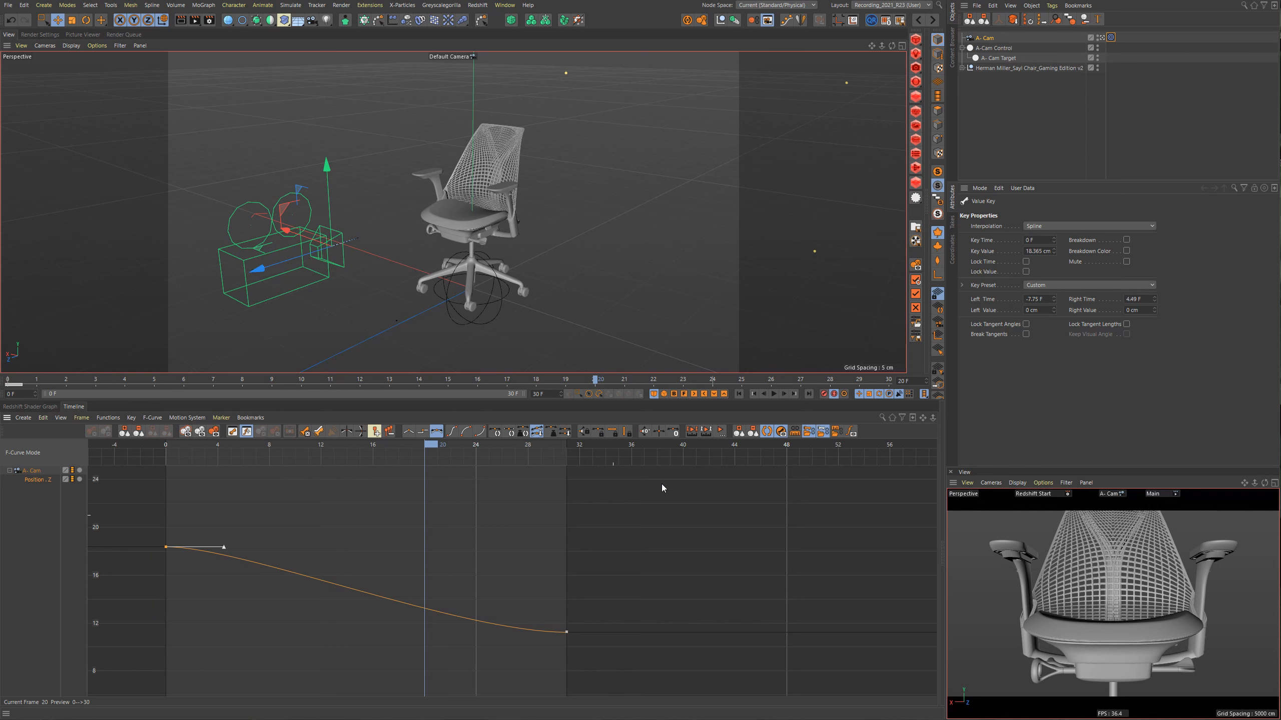
click(673, 431)
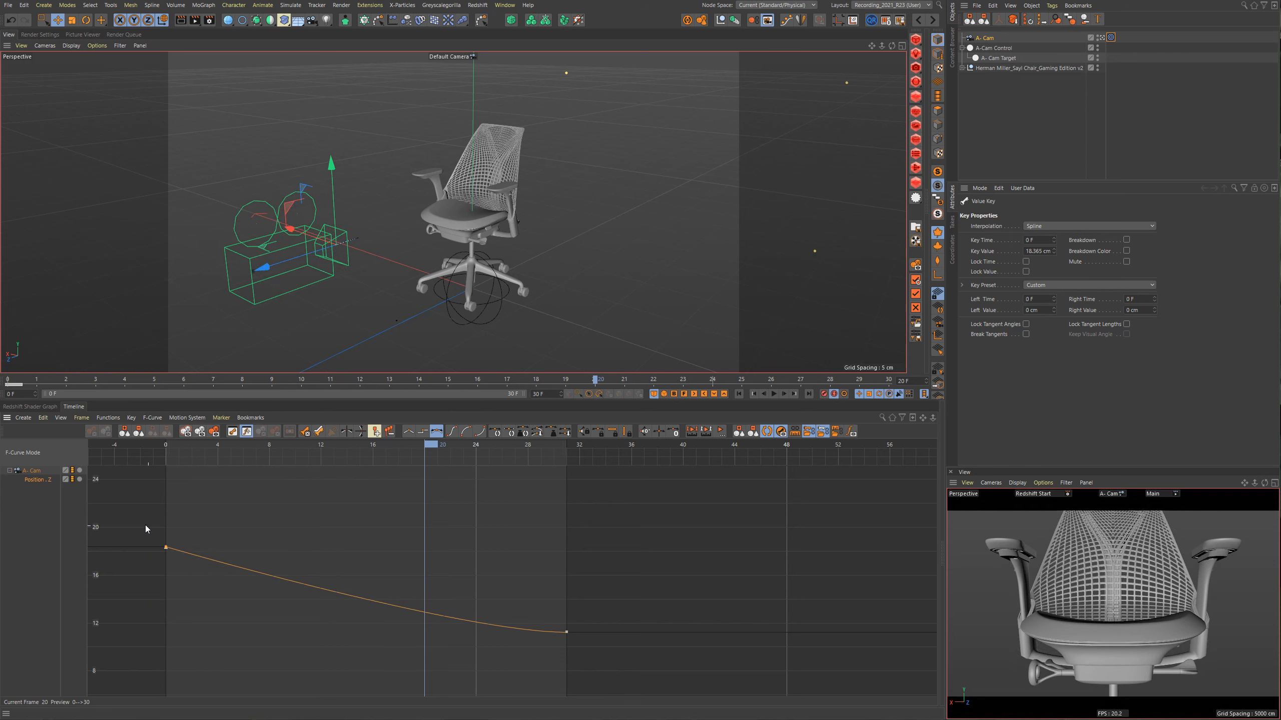
Stretch the last Position Z key's incoming tangent horizontally to about -14.16 F and play the camera move from the start.
click(567, 632)
drag(485, 634, 384, 634)
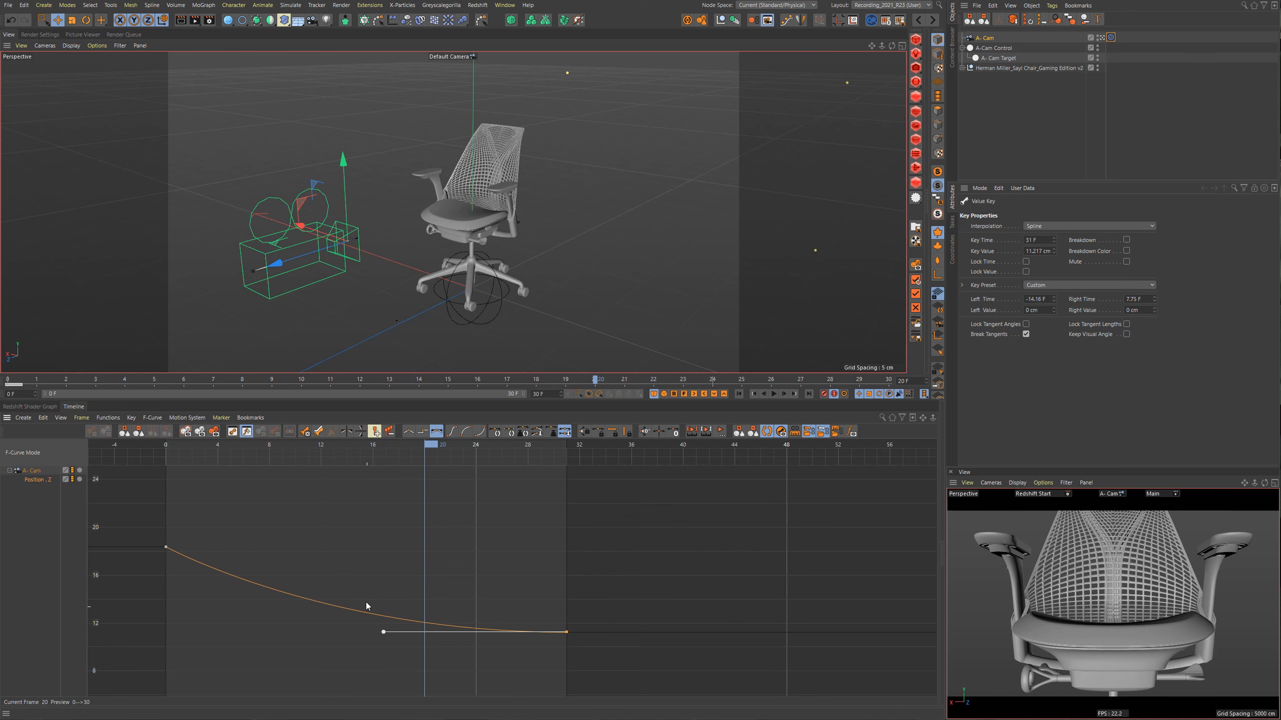
key(shift+f)
key(F8)
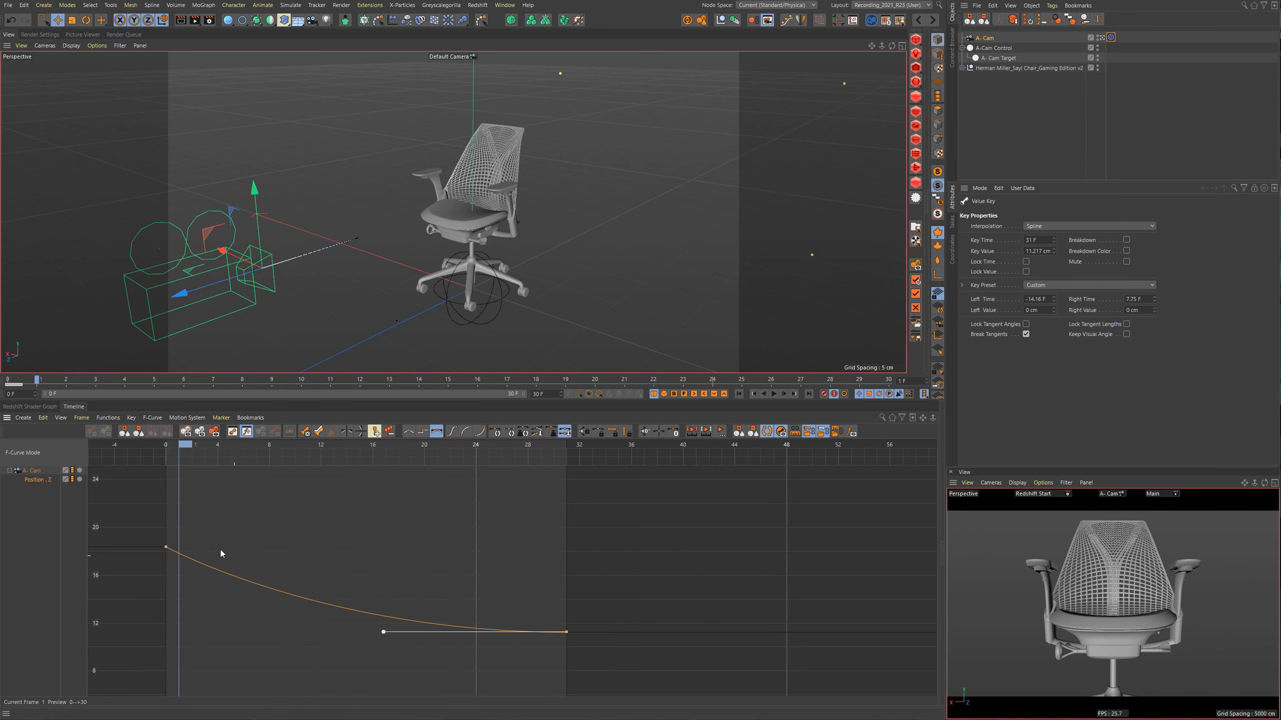
Select both Position Z keys and reset them to eased, unbroken tangents.
drag(142, 527, 684, 669)
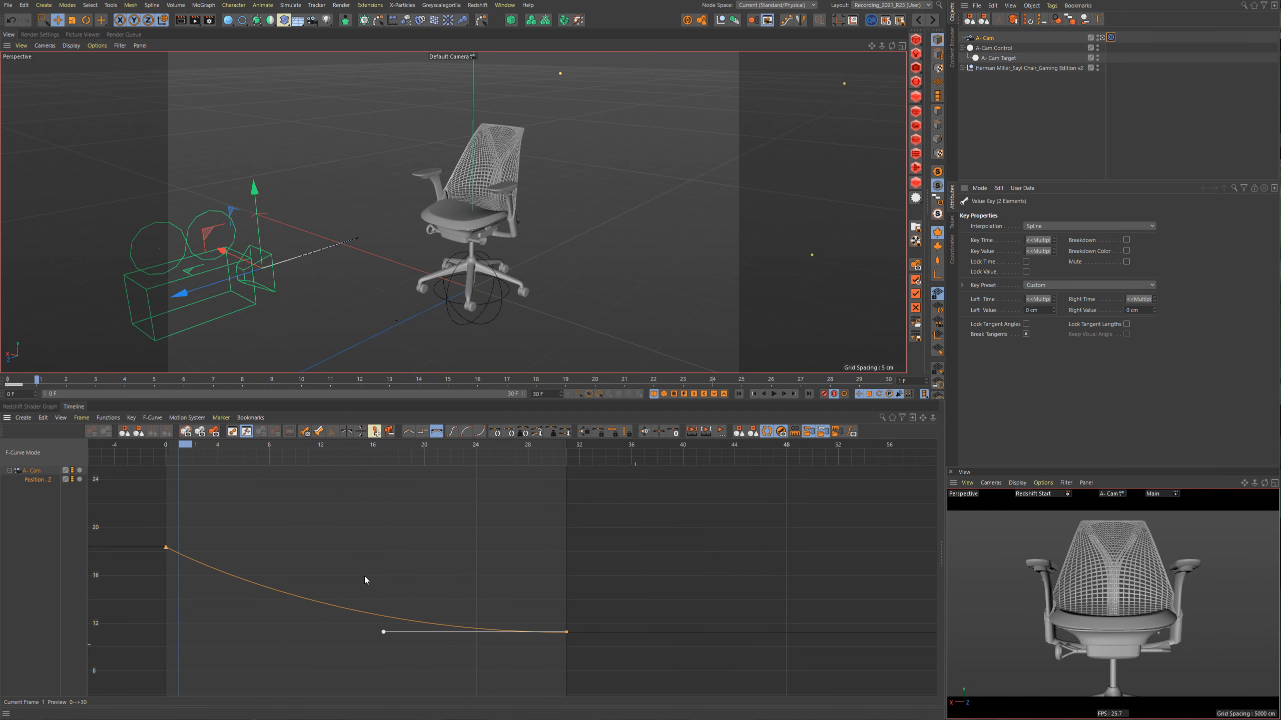
click(453, 435)
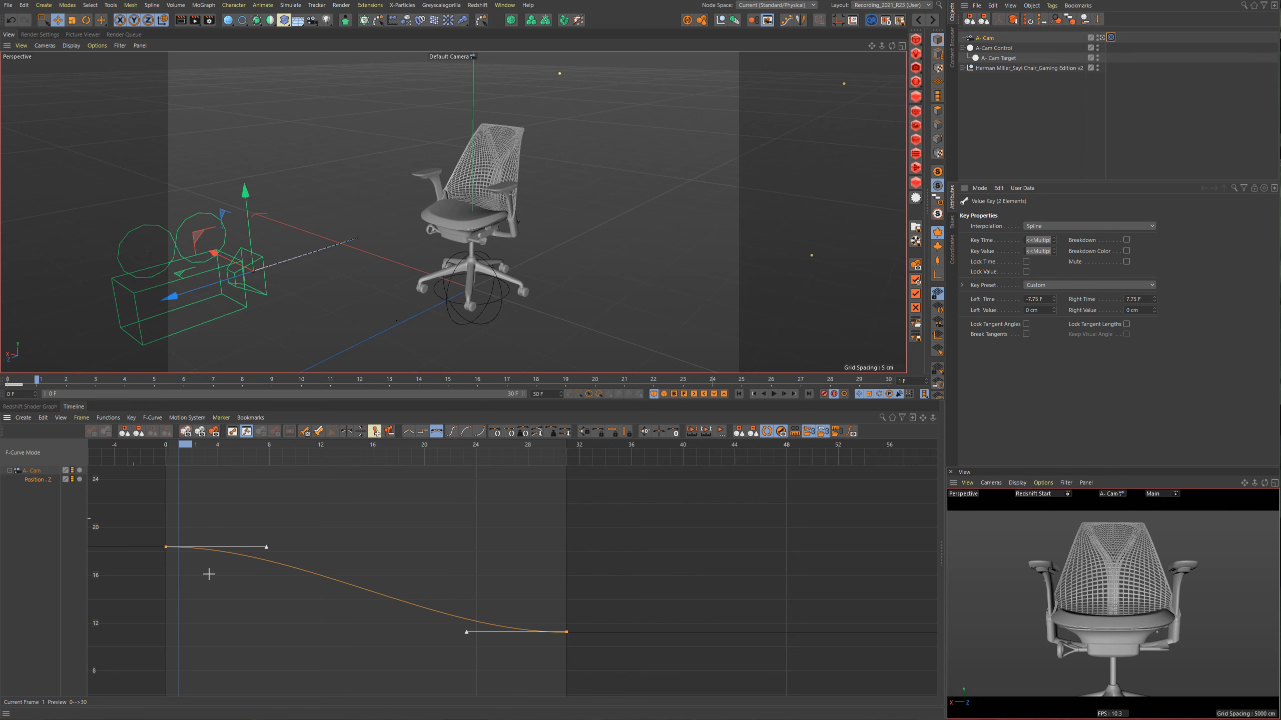
Try collapsing the first key's outgoing tangent by hand and with the zero-length command, undoing each attempt.
drag(263, 548, 164, 549)
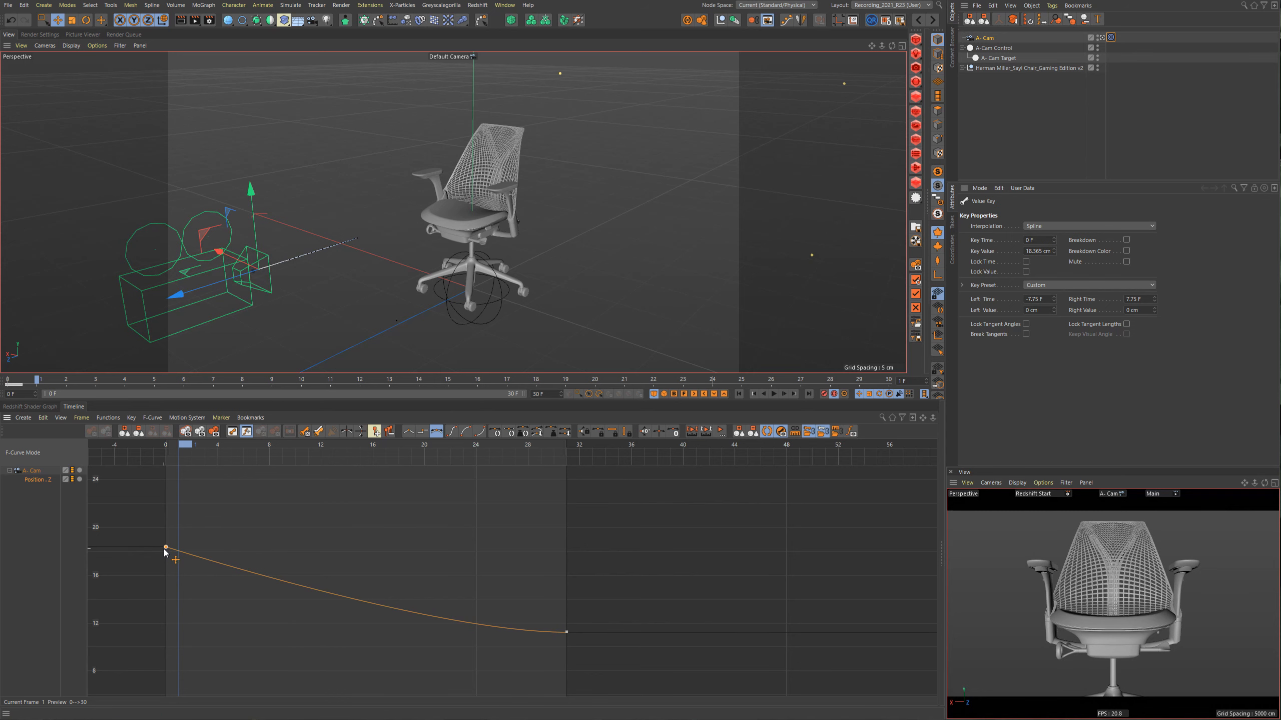
key(ctrl+z)
click(674, 433)
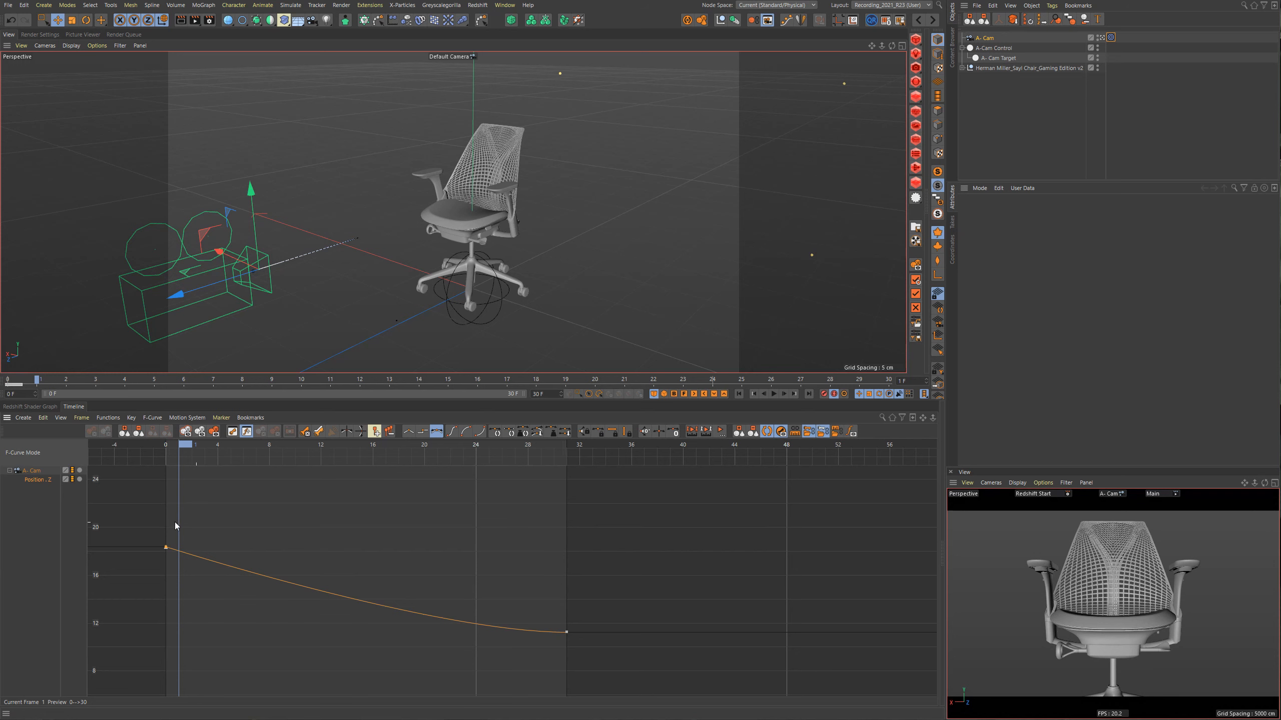
key(ctrl+z)
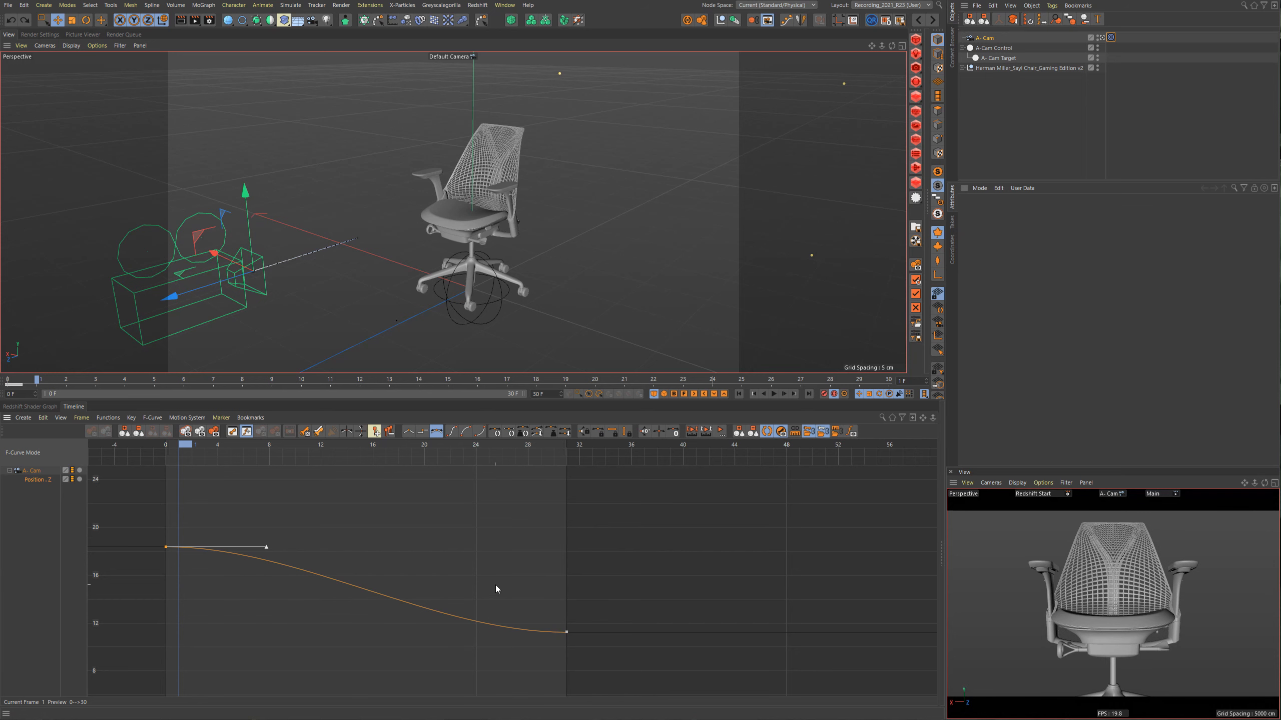
Test a value lock on the last Position Z key, then unlock it and raise the key to about 11.89 cm.
drag(619, 688, 484, 560)
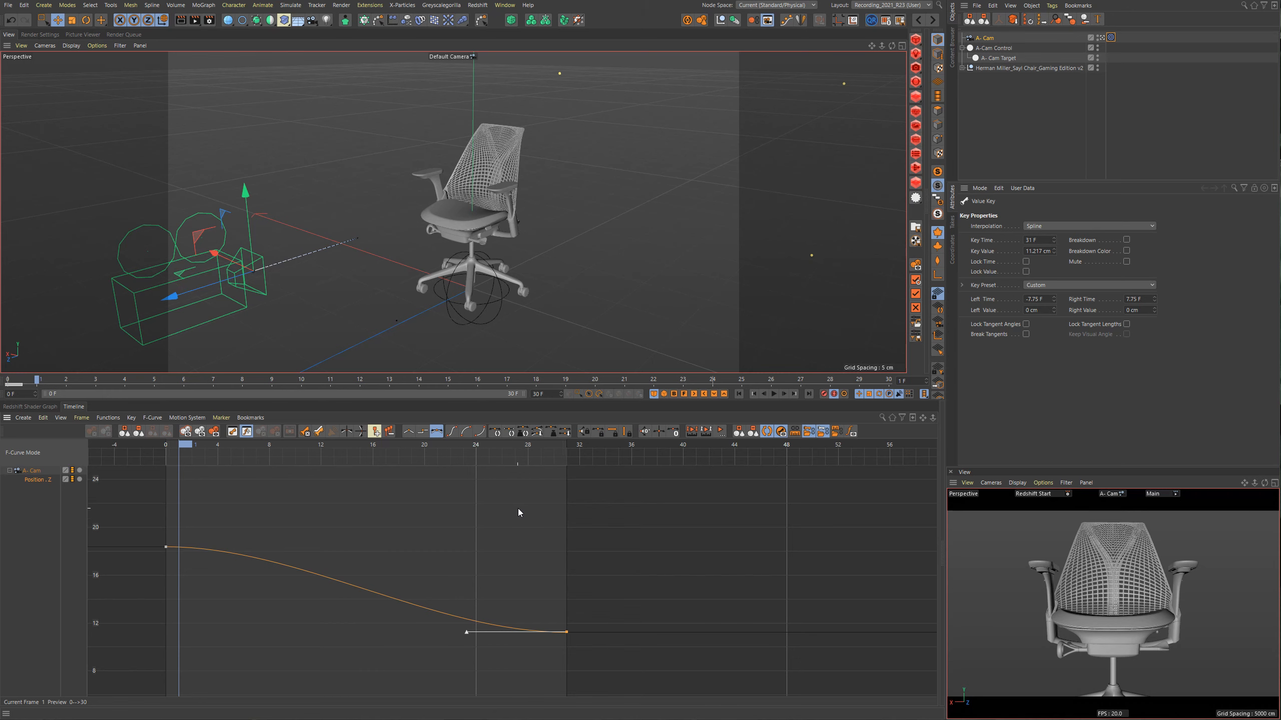
click(625, 433)
drag(555, 526, 570, 575)
click(626, 431)
mouse_move(566, 632)
mouse_down()
mouse_move(570, 586)
mouse_move(565, 650)
mouse_move(565, 624)
mouse_up()
Lock the last key's value and move it to frame 30, then lock its time too and release both locks.
click(625, 432)
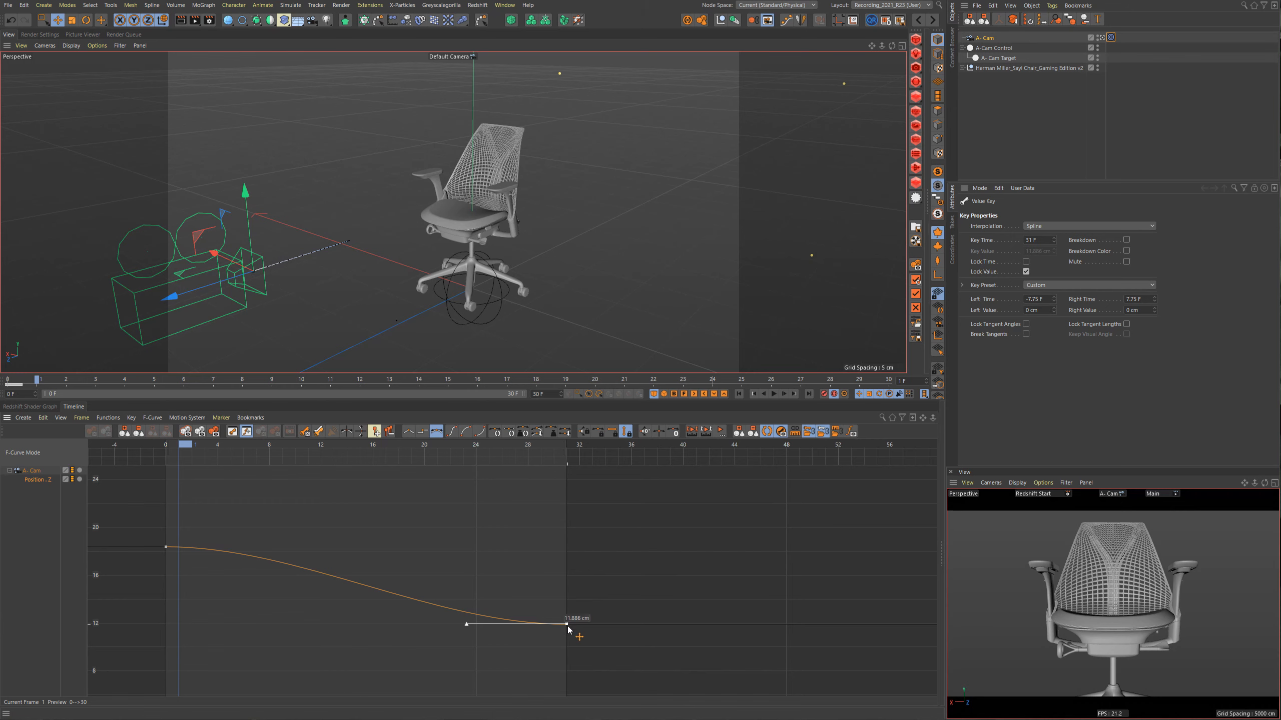
mouse_move(565, 625)
mouse_down()
mouse_move(436, 632)
mouse_move(563, 637)
mouse_move(478, 636)
mouse_move(550, 636)
mouse_up()
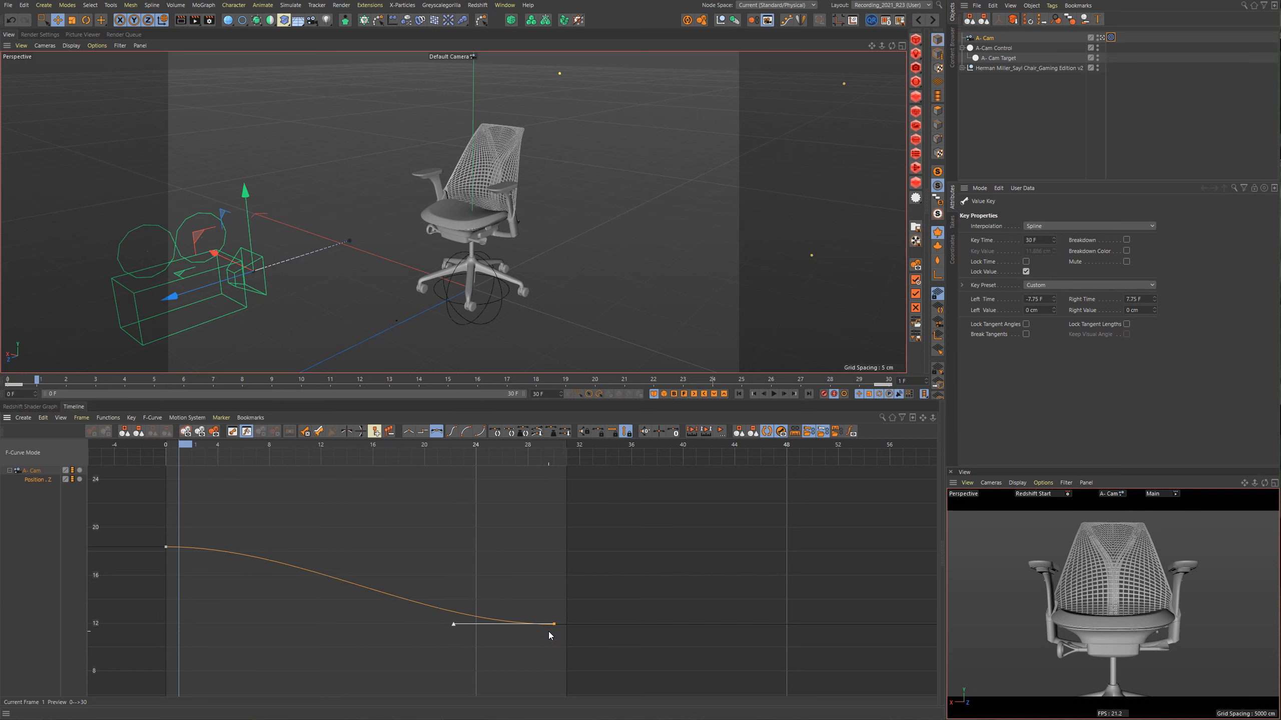
click(613, 432)
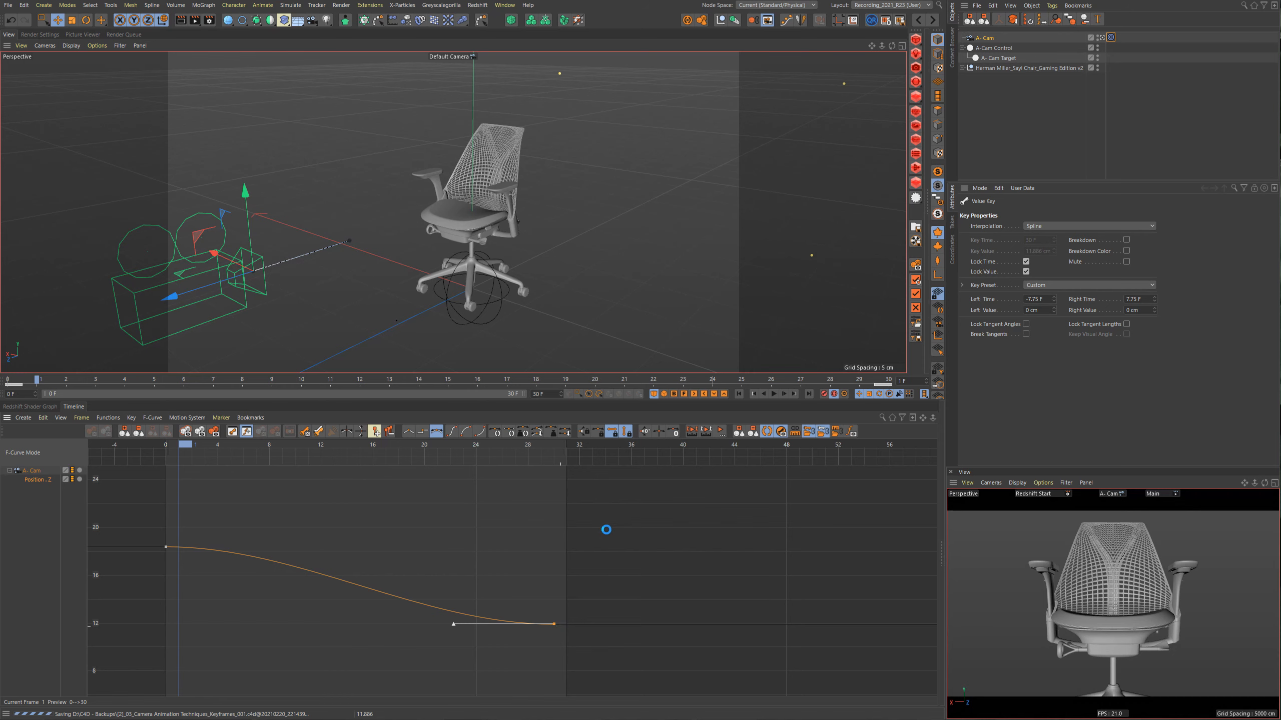
click(625, 435)
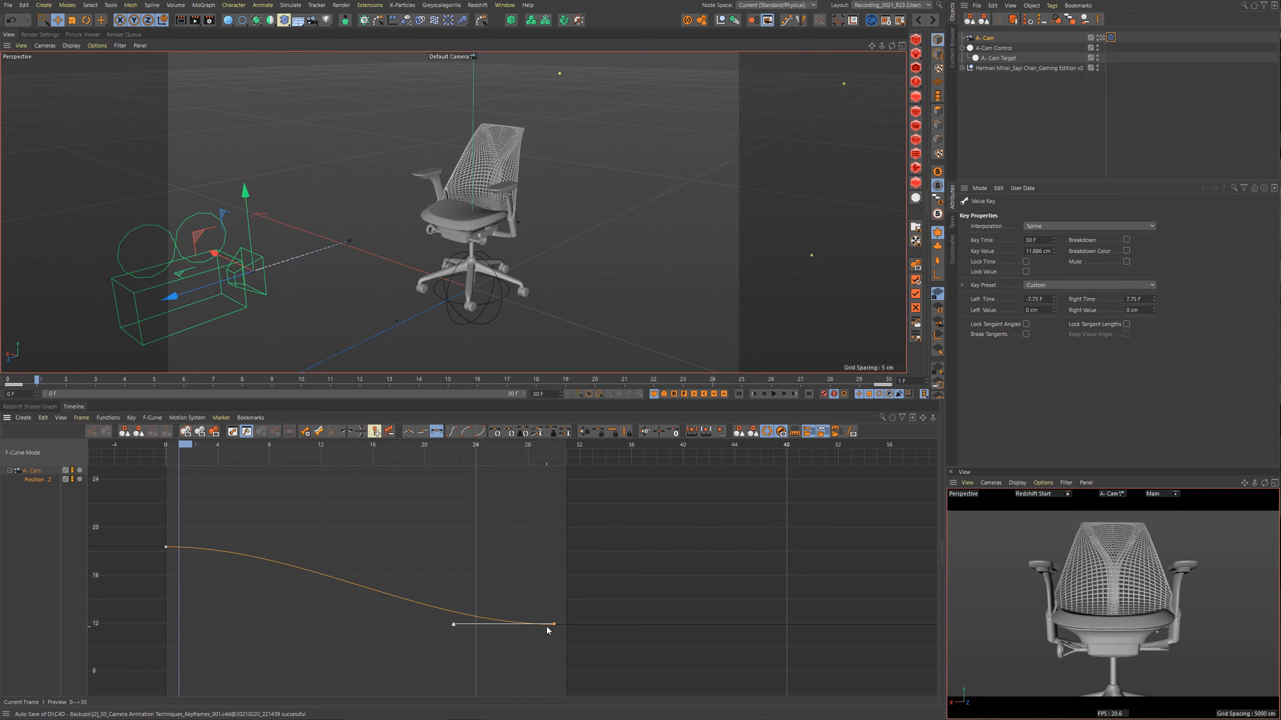
Move the last Position Z key to frame 31, the end of the preview range.
drag(554, 625, 564, 626)
alt+middle_drag(561, 626, 696, 623)
alt+right_drag(556, 563, 530, 533)
scroll(558, 538, up, 1)
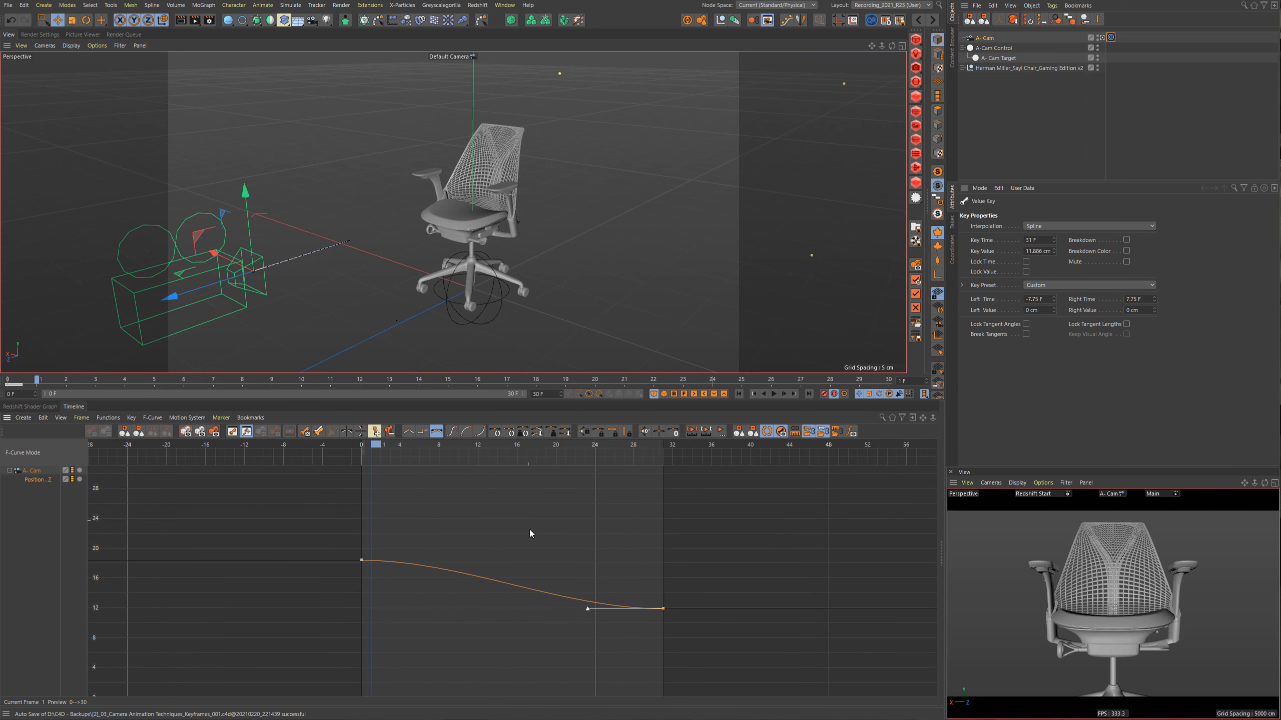
Parent A-Cam under A-Cam Control, check the camera's coordinates and reselect the A-Cam Control null.
drag(983, 40, 990, 53)
click(991, 39)
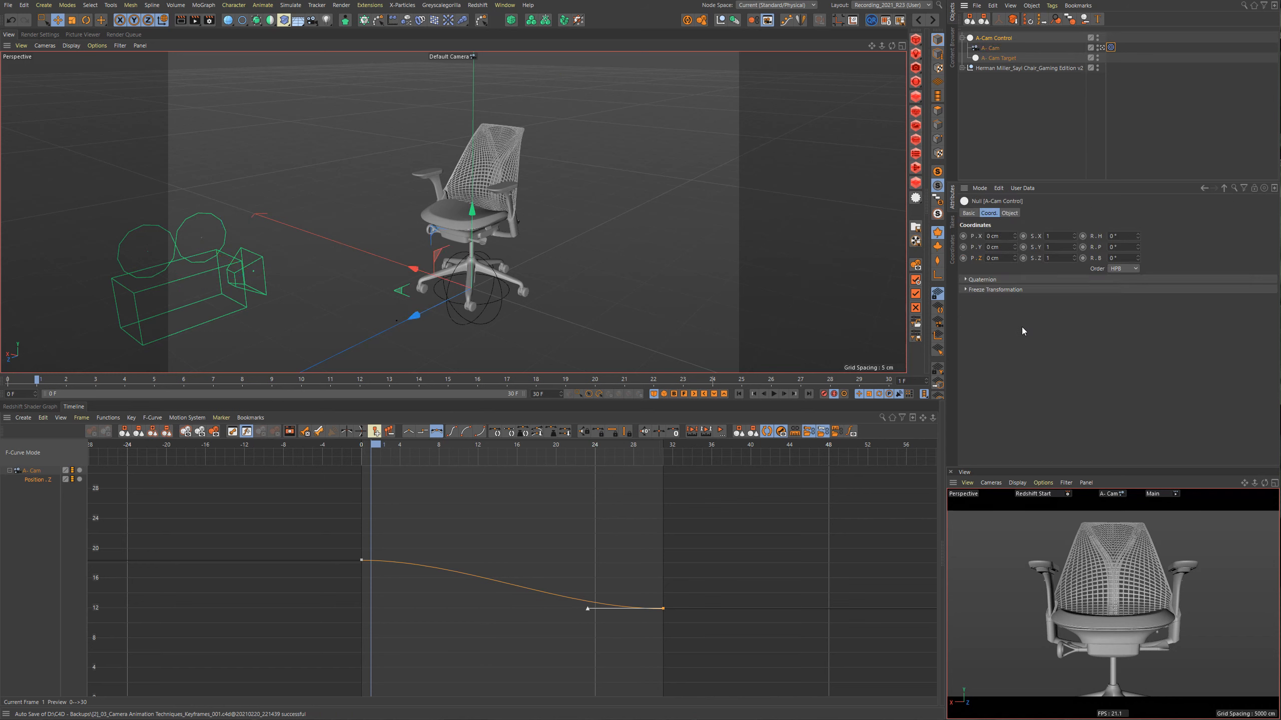
click(982, 48)
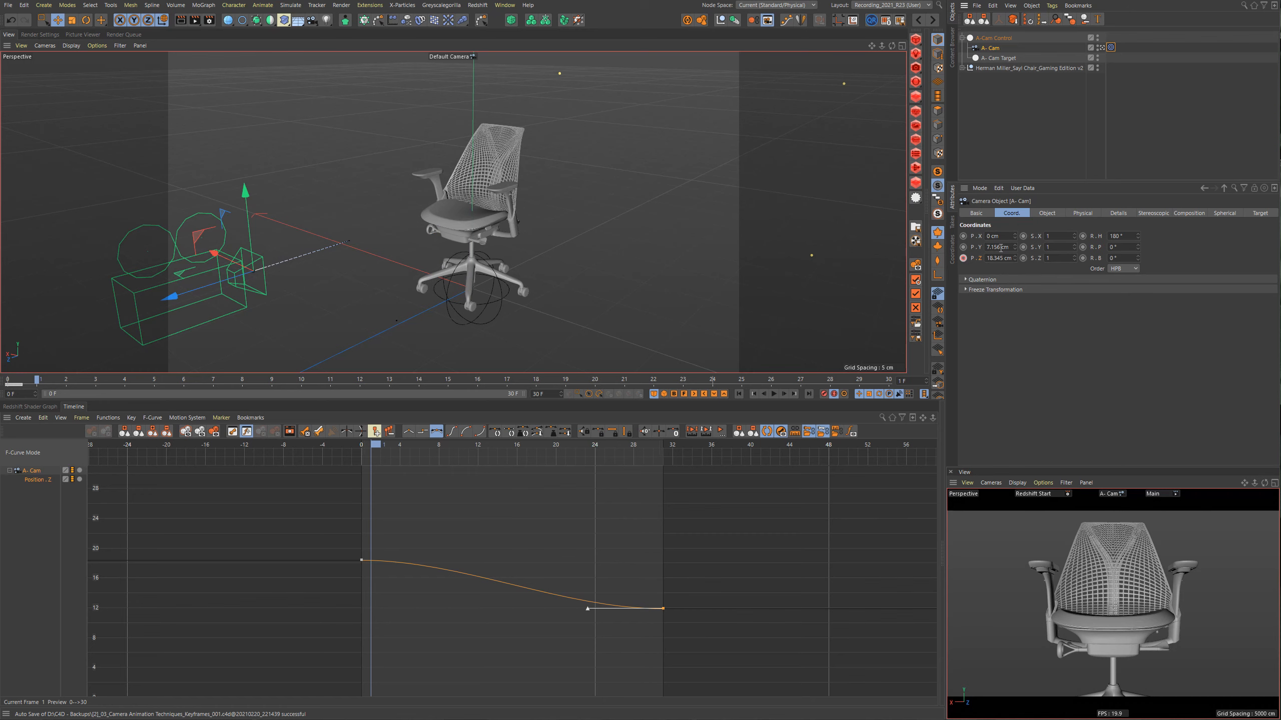
click(992, 39)
Animate A-Cam Control's heading from 0° at frame 1 to 66° at frame 18, and display its Rotation H curve.
ctrl+click(1082, 236)
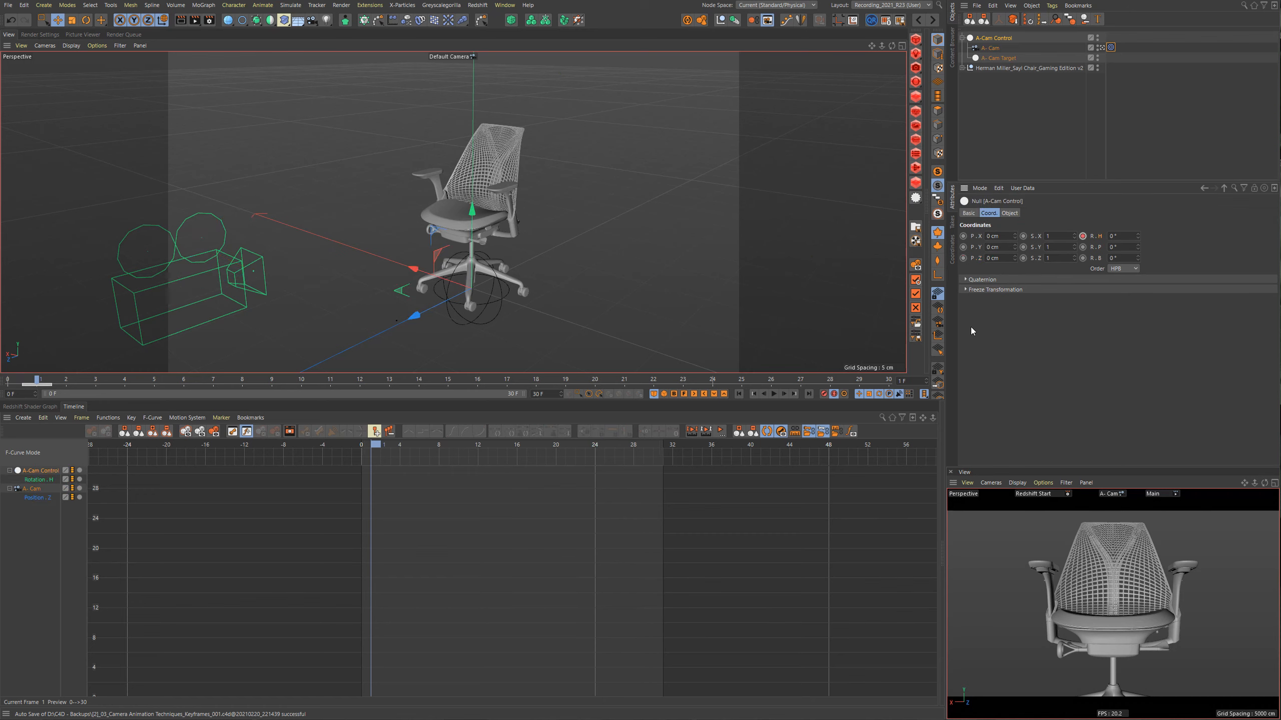
drag(1138, 236, 1138, 203)
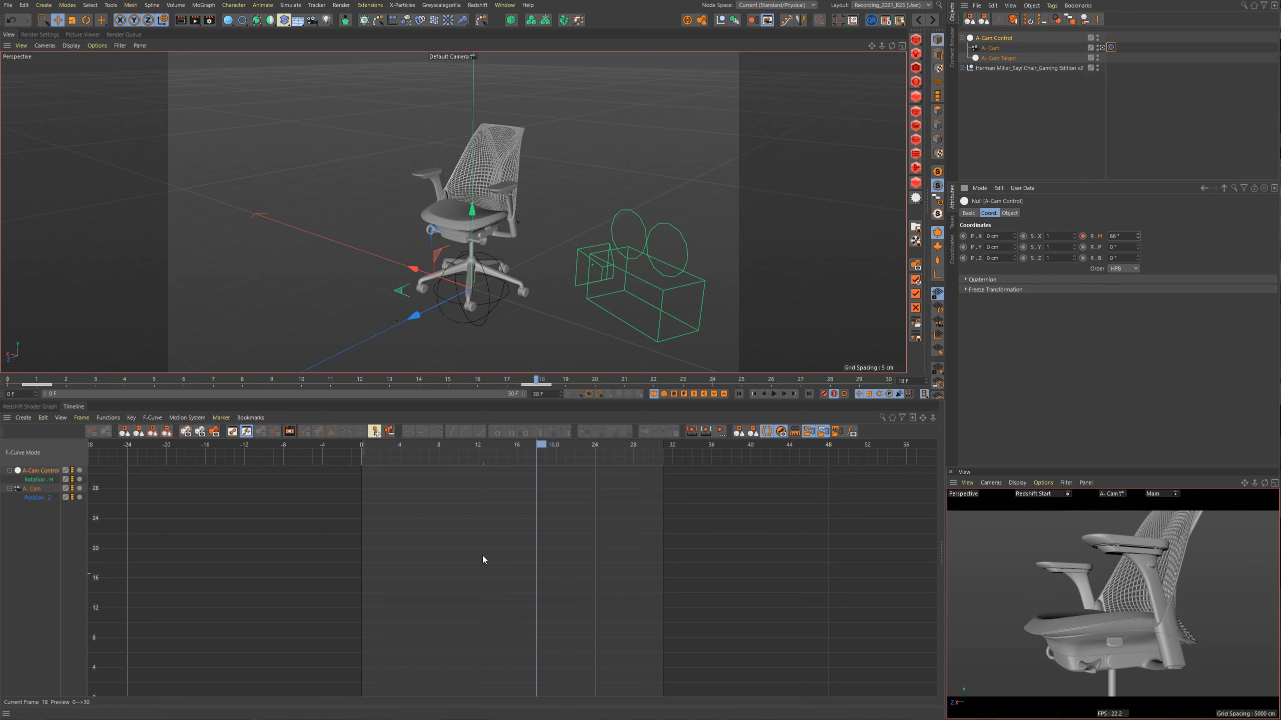
click(36, 480)
key(h)
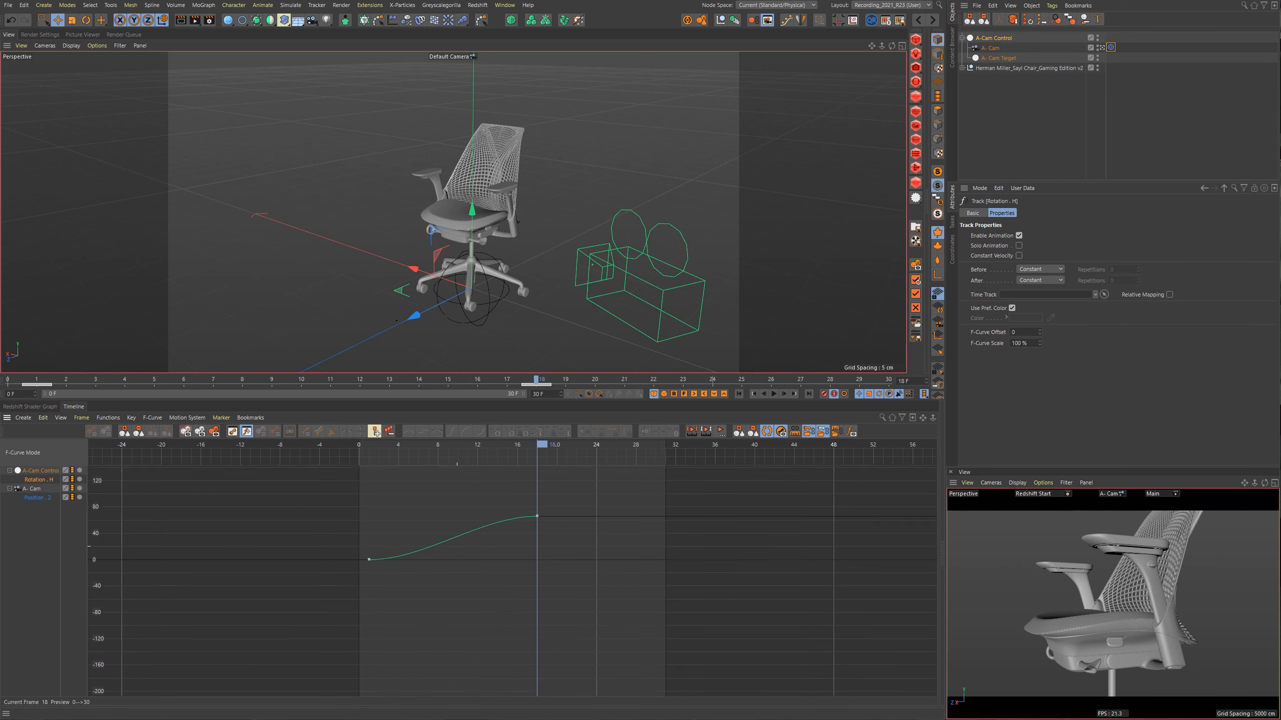
Select the last Rotation H key and lower its value to about 65.25°.
alt+right_drag(469, 560, 479, 514)
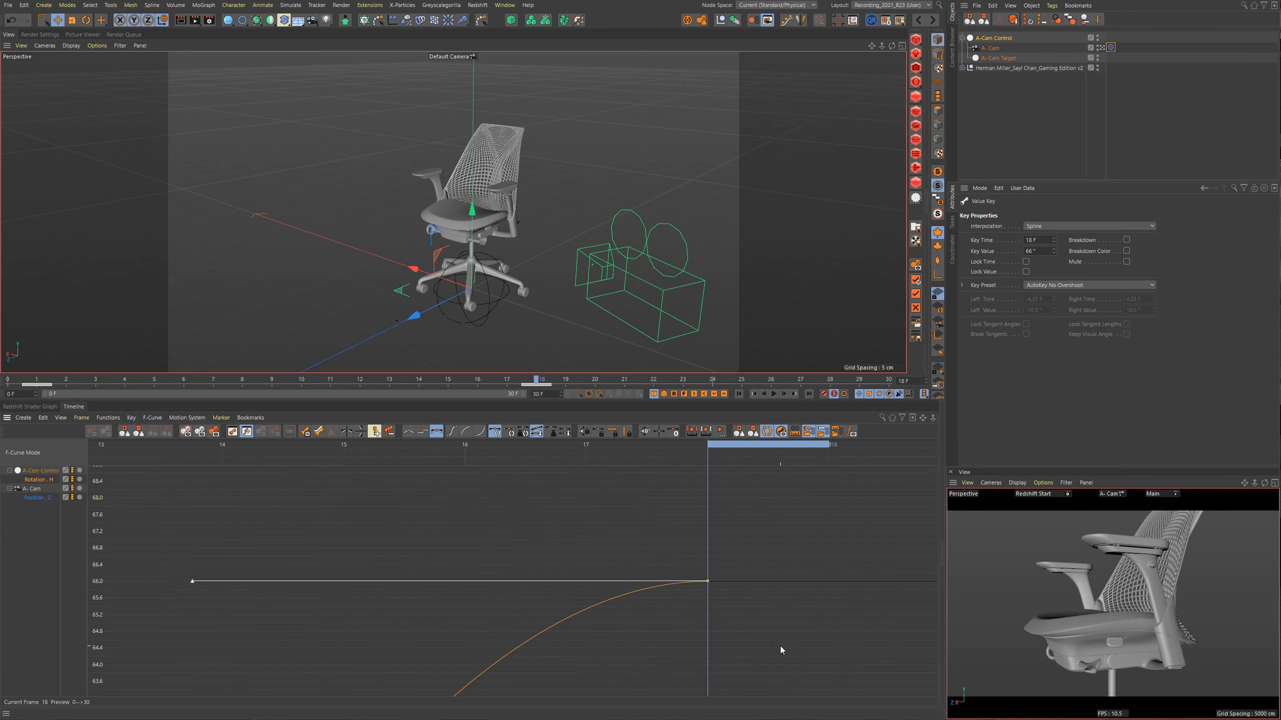
key(h)
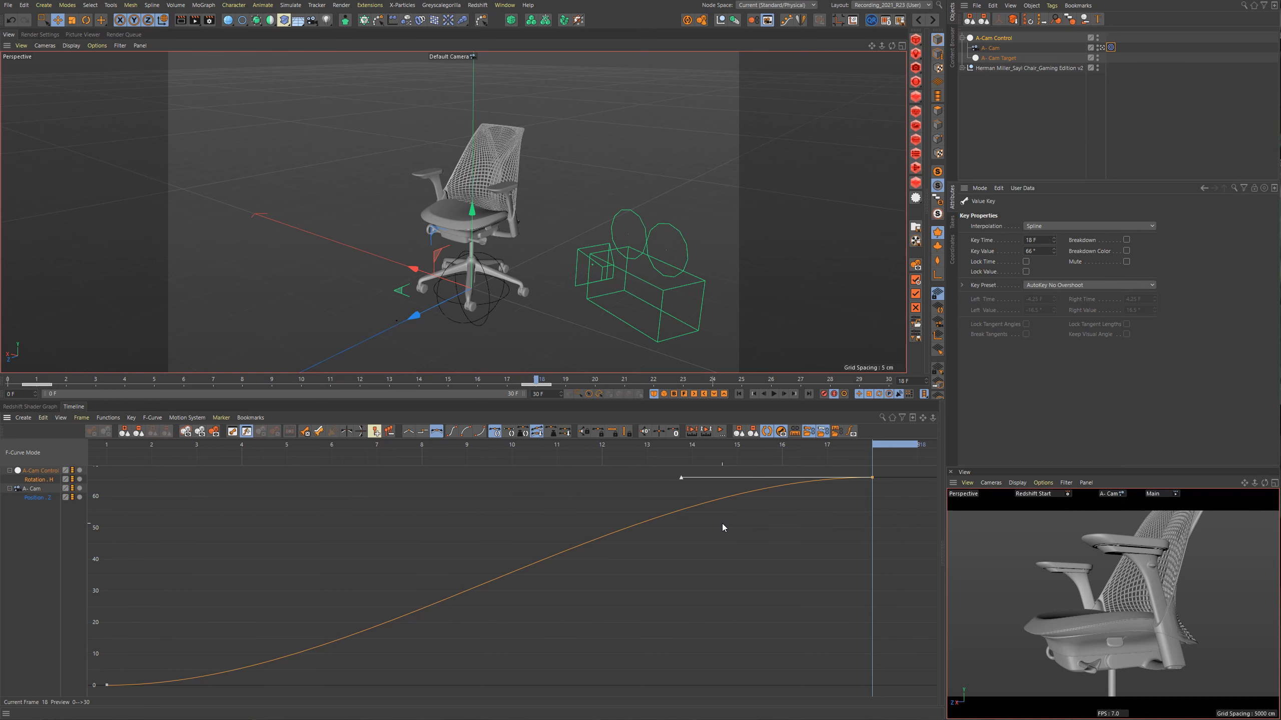
key(a)
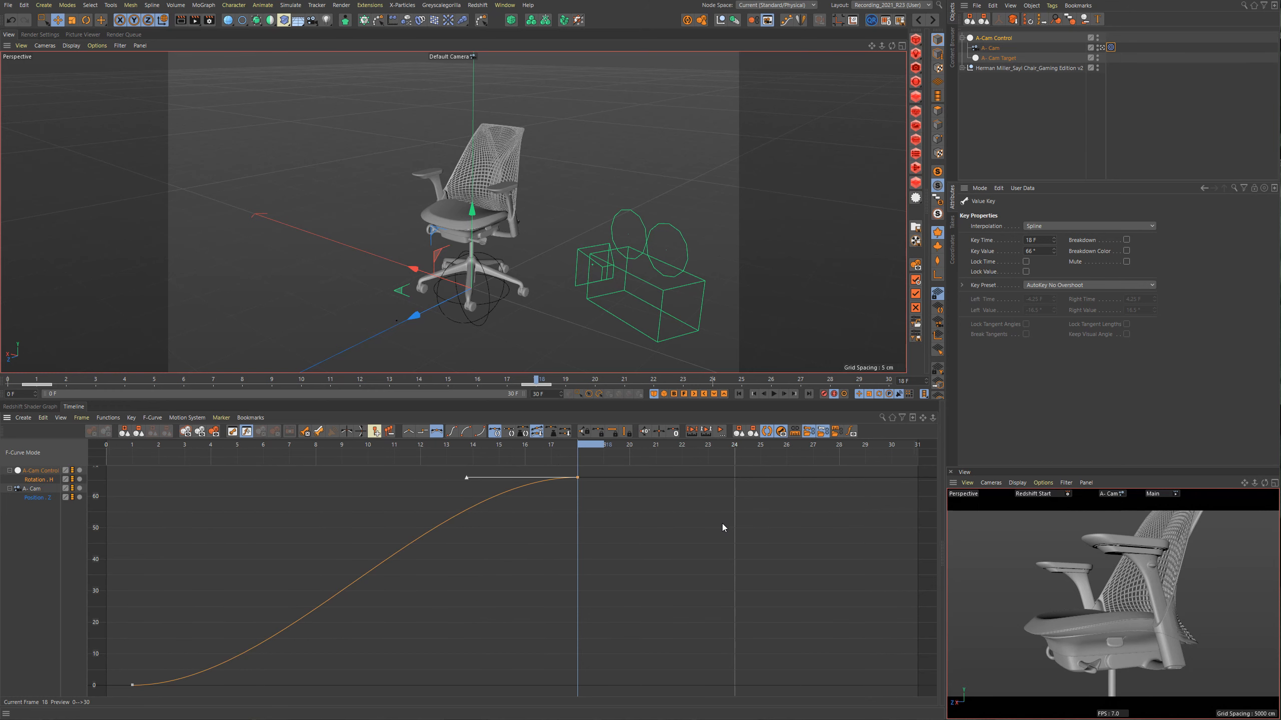
drag(635, 515, 535, 472)
key(s)
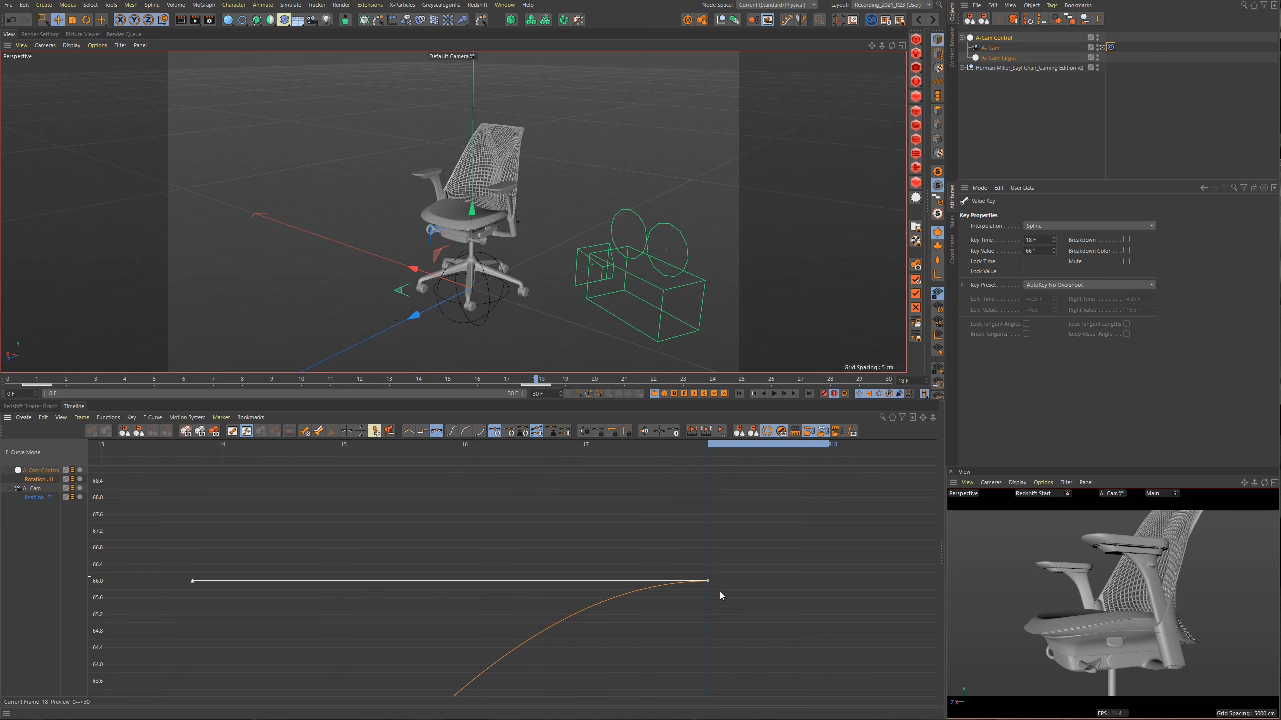
drag(711, 583, 709, 611)
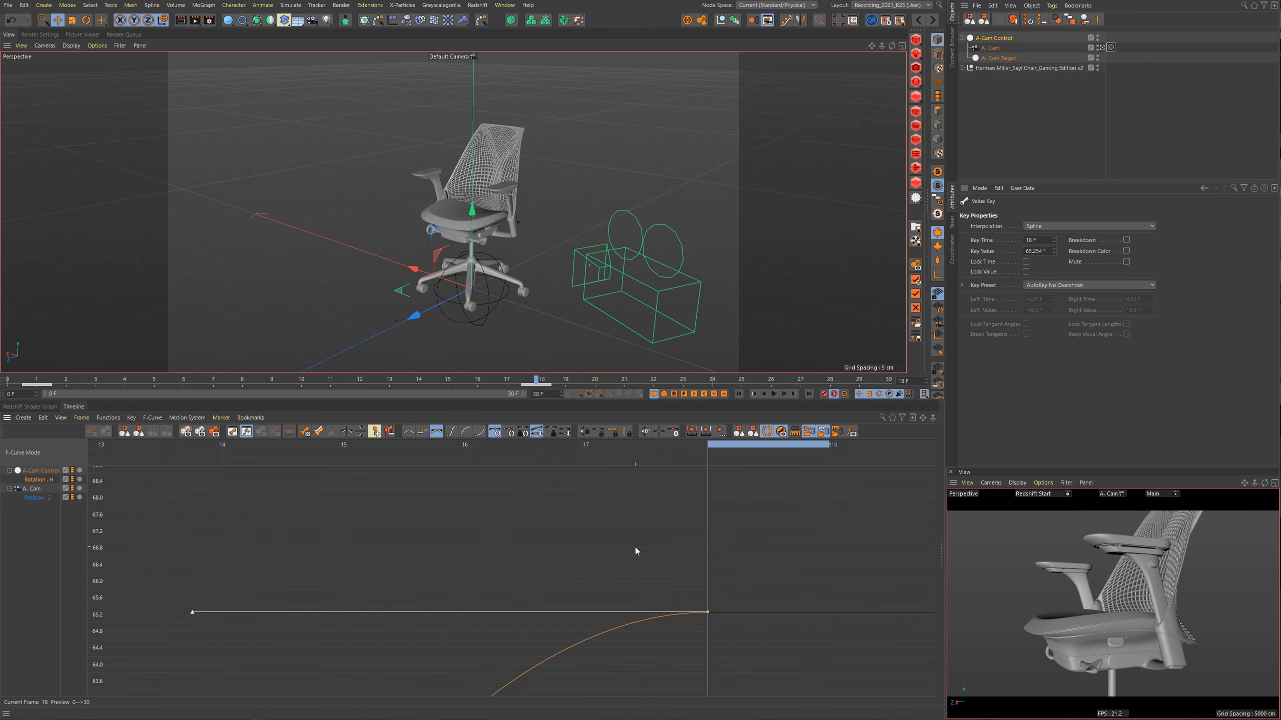
Display the Rotation H and Position Z curves together and move the first Position Z key to frame 18.
key(h)
click(657, 556)
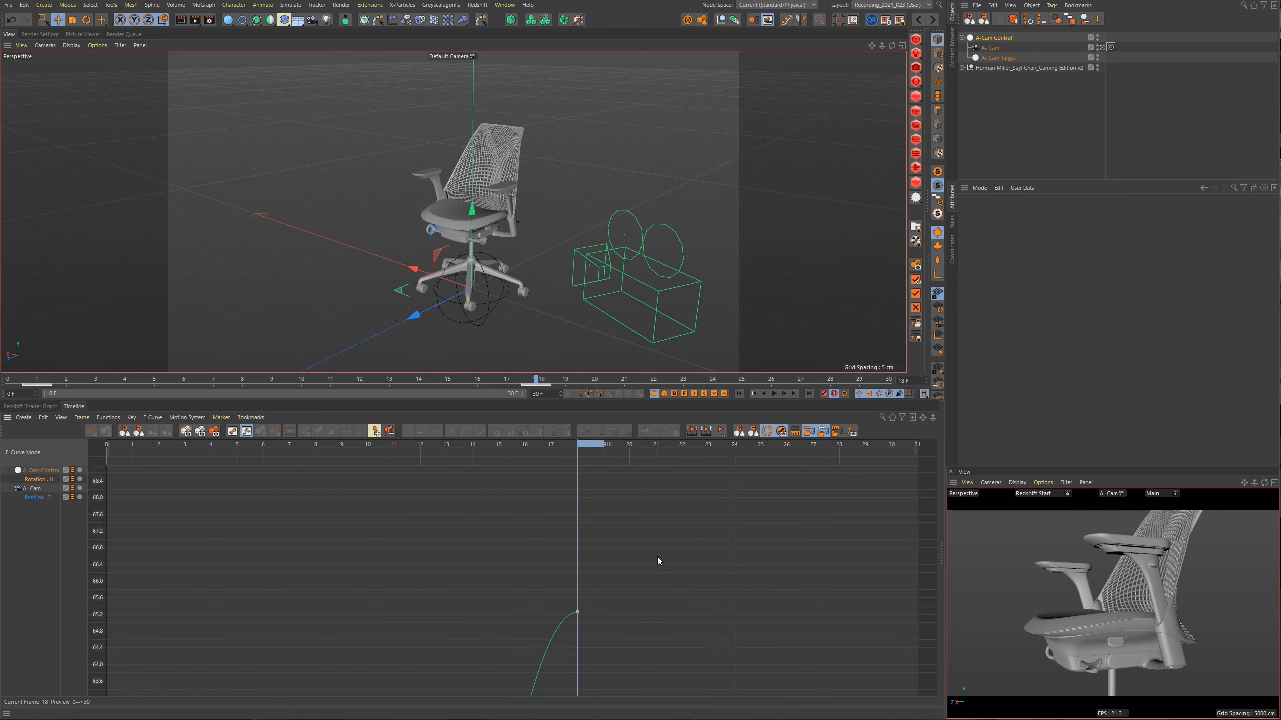
key(h)
alt+right_drag(645, 552, 595, 525)
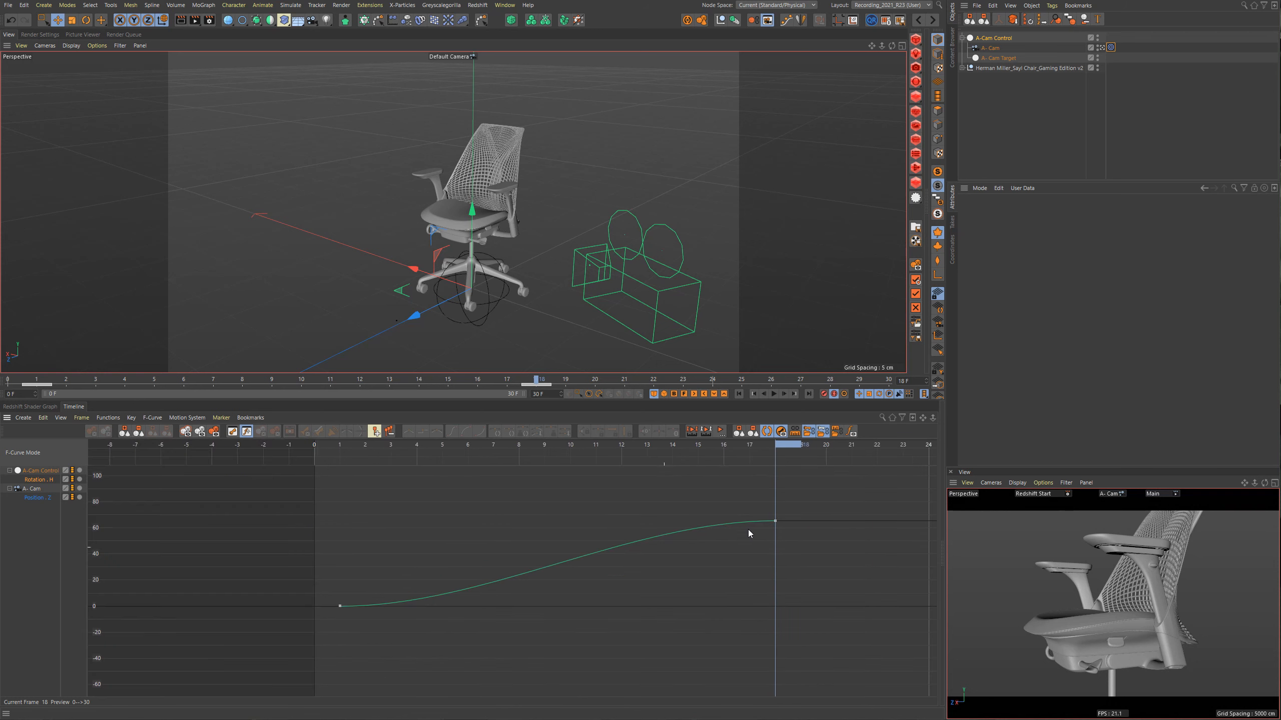
alt+middle_drag(749, 531, 584, 553)
alt+right_drag(753, 525, 726, 557)
alt+middle_drag(748, 522, 545, 520)
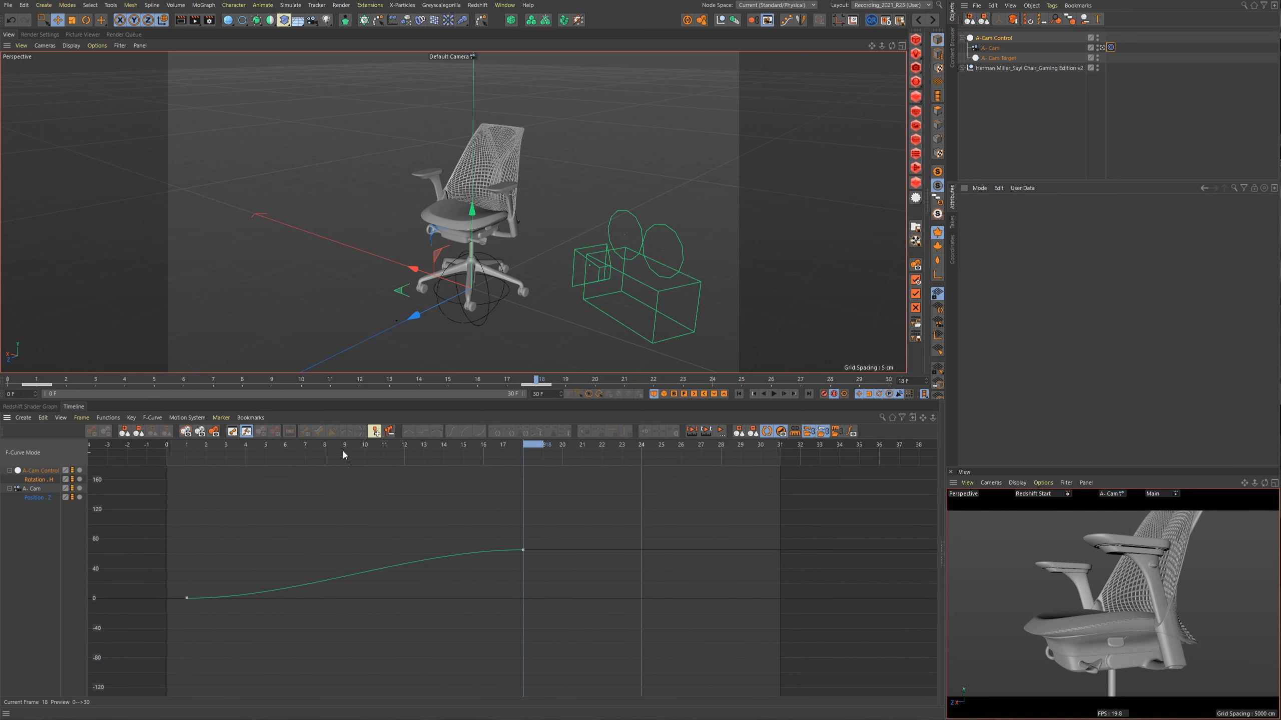
drag(342, 450, 295, 459)
drag(50, 538, 30, 428)
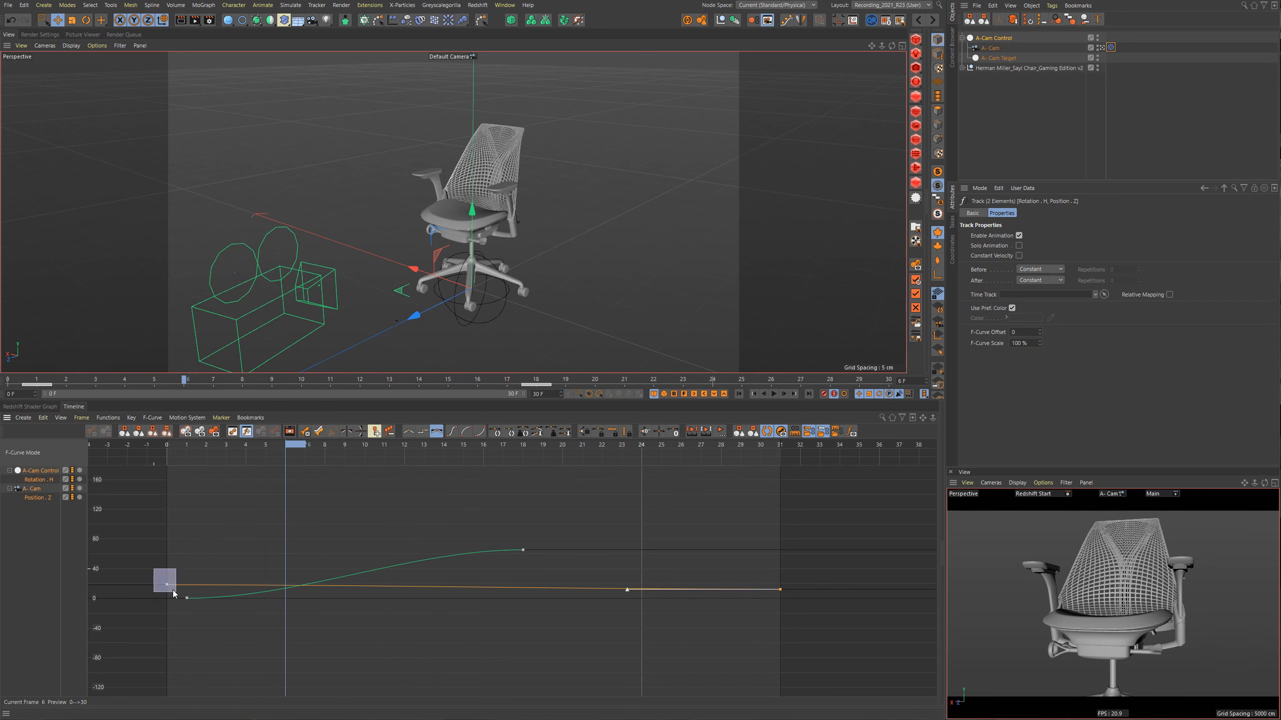
drag(173, 594, 527, 585)
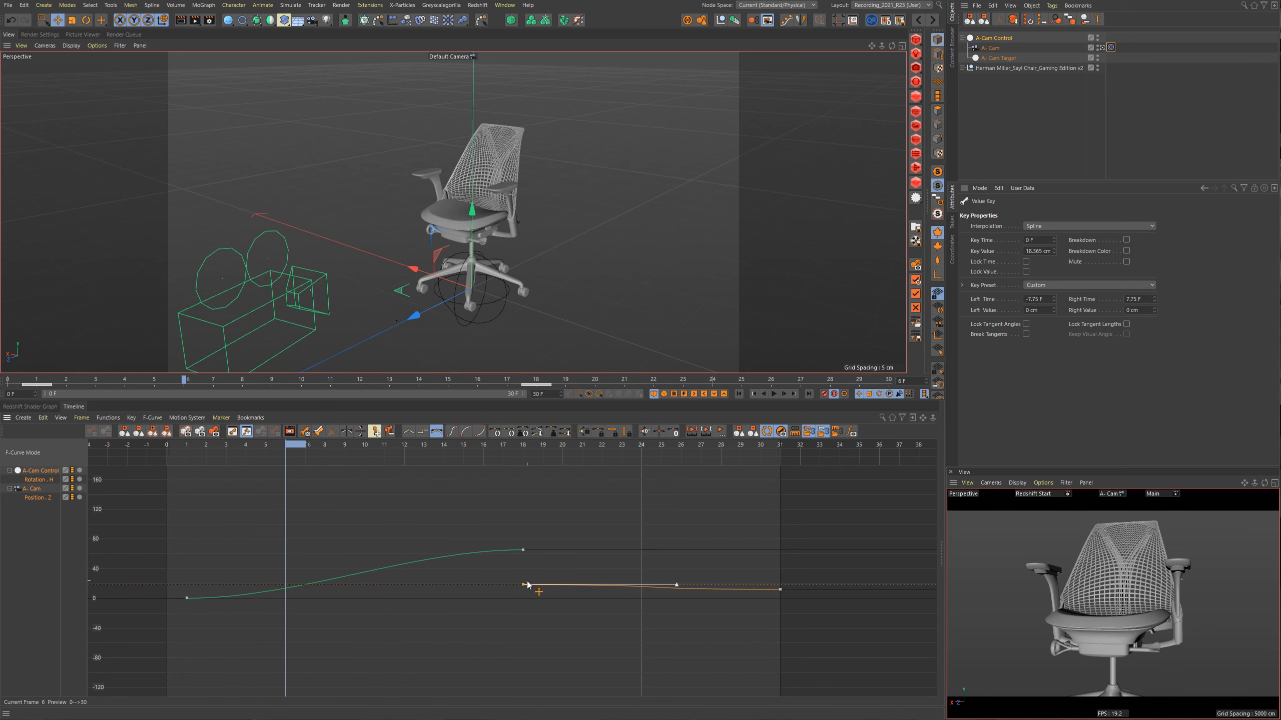
Shift both Position Z keys together to frames 15 and 28, and play the overlapping camera moves.
drag(241, 456, 706, 449)
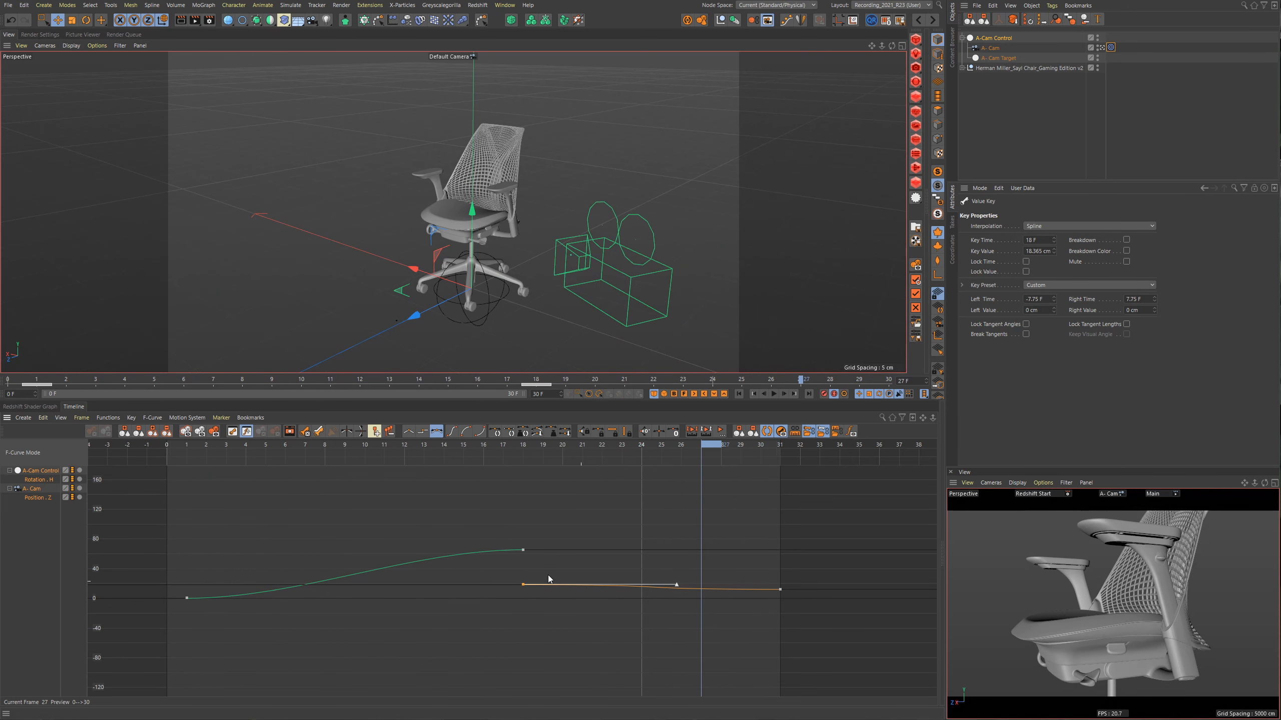
shift+drag(547, 575, 887, 607)
drag(780, 589, 721, 589)
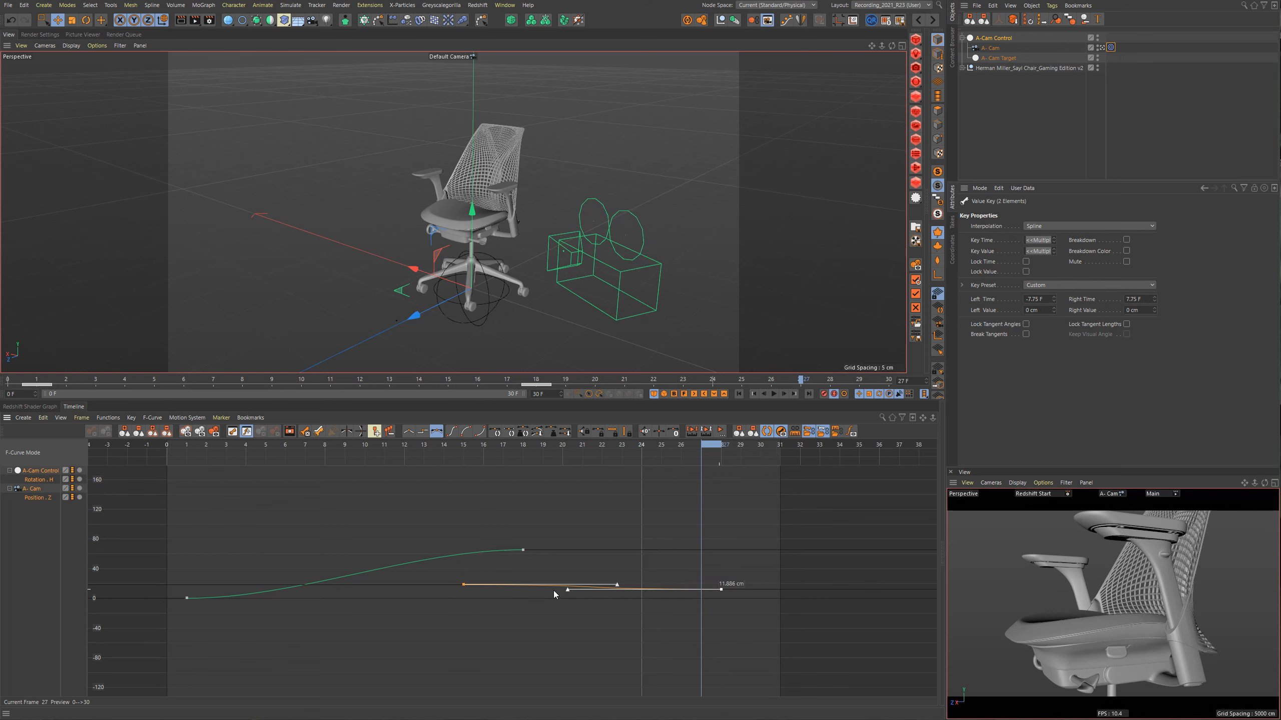
alt+right_drag(505, 539, 509, 593)
alt+middle_drag(506, 594, 524, 566)
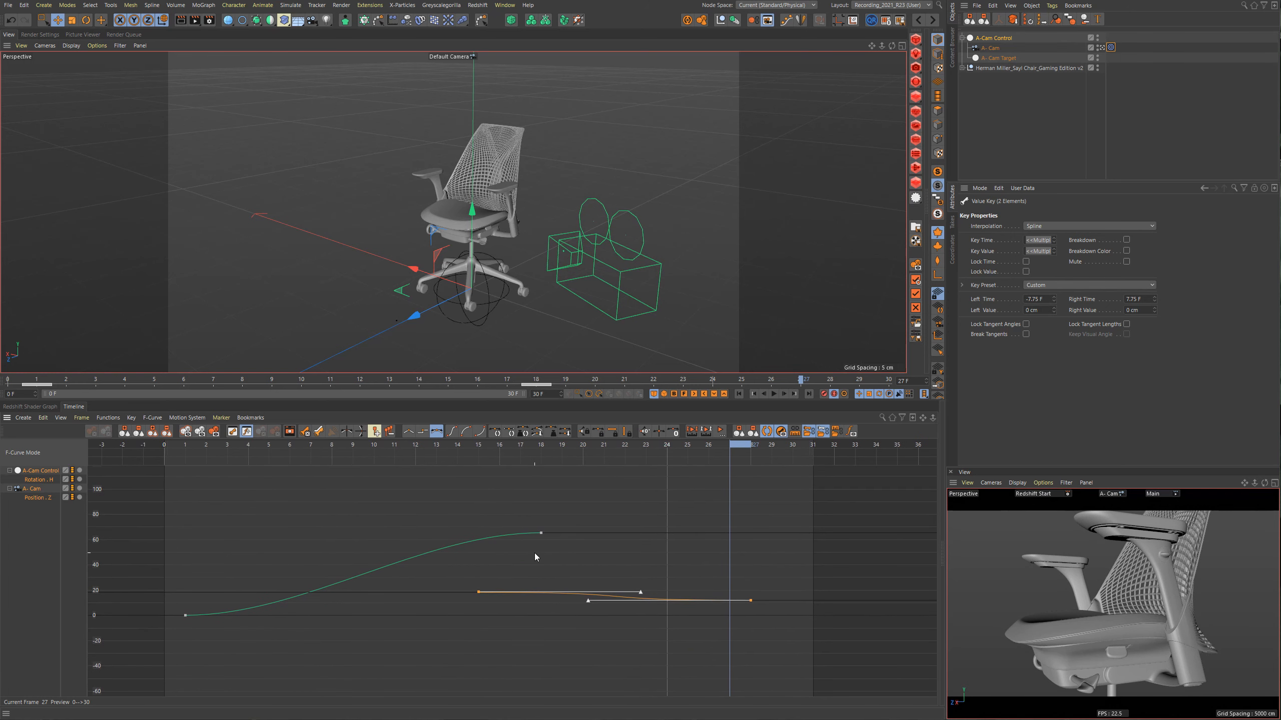
key(F8)
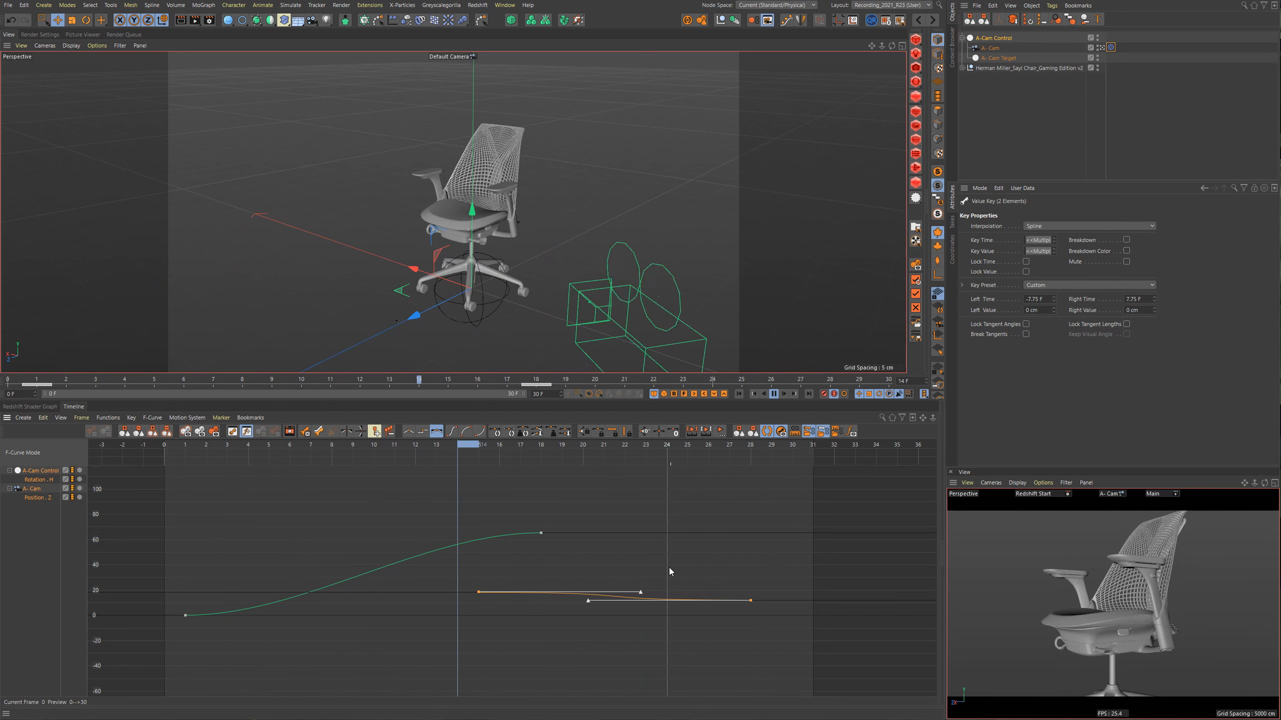
Link the preview range to the F-curve view and limit playback to frames 0 to 18 around the Rotation H curve.
click(794, 432)
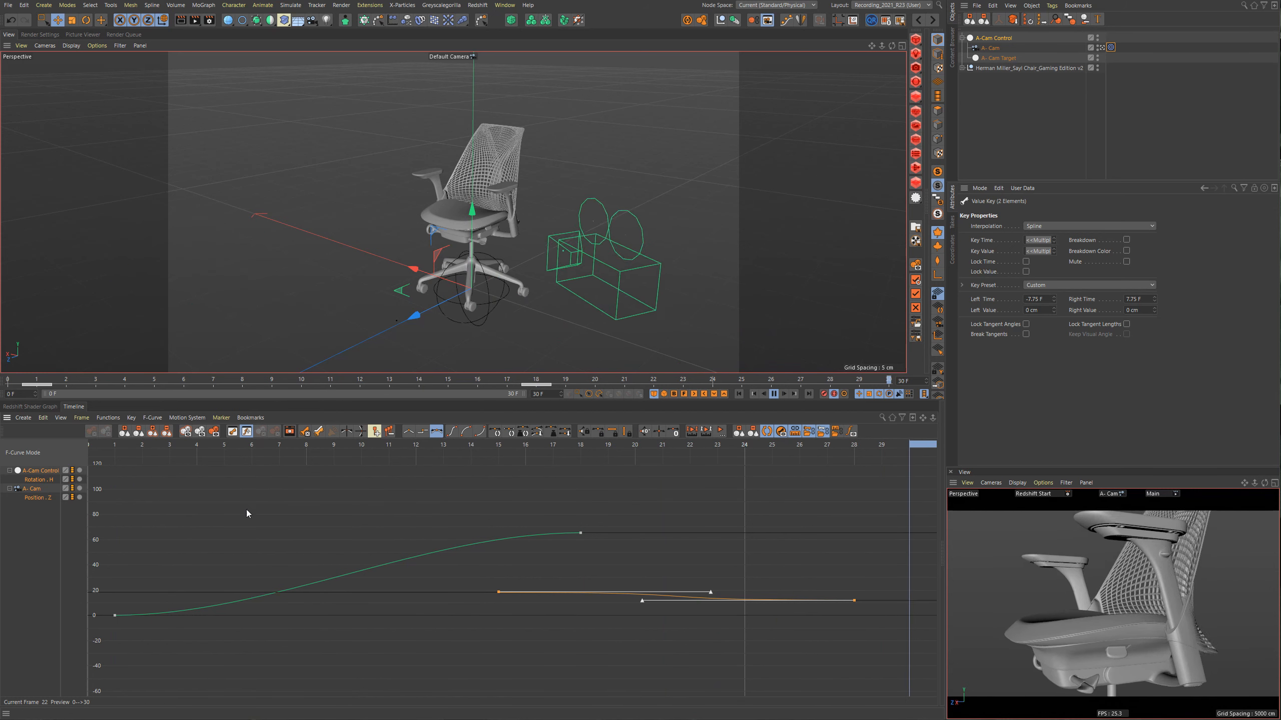
scroll(290, 509, up, 3)
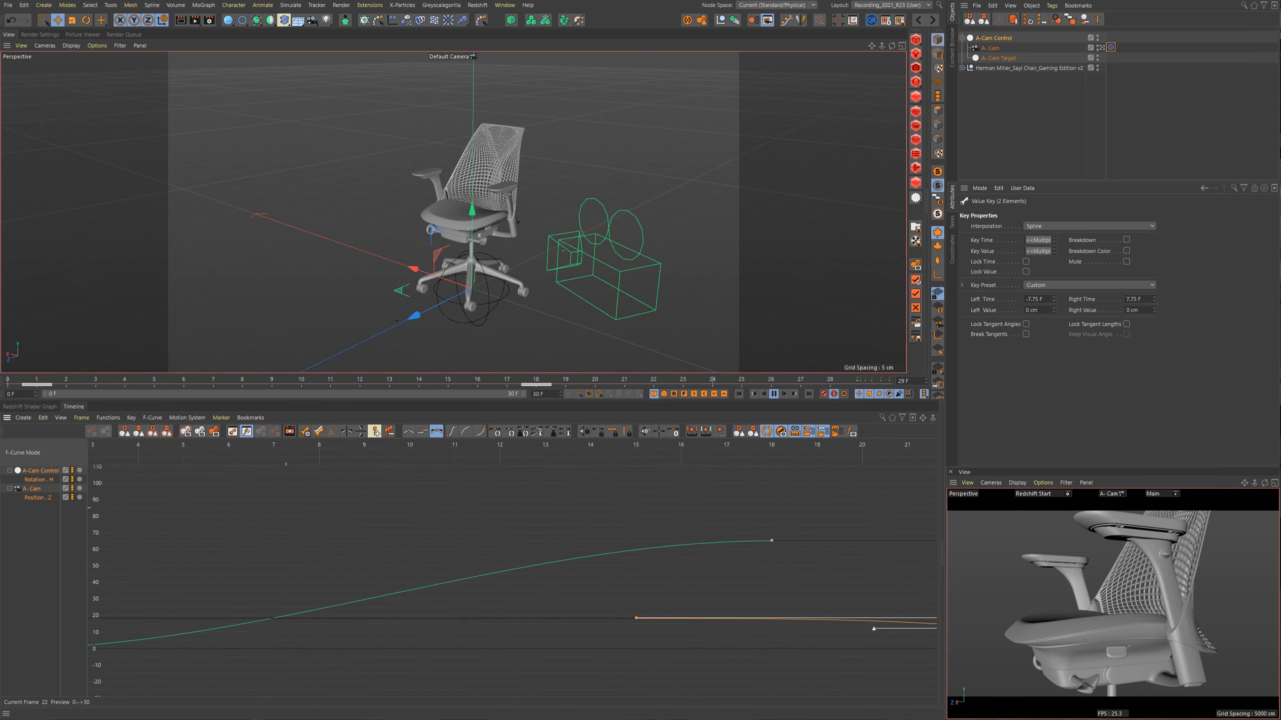
alt+right_drag(285, 507, 293, 470)
alt+middle_drag(298, 506, 441, 499)
mouse_move(303, 516)
alt+right_down()
mouse_move(285, 580)
mouse_move(298, 529)
alt+right_up()
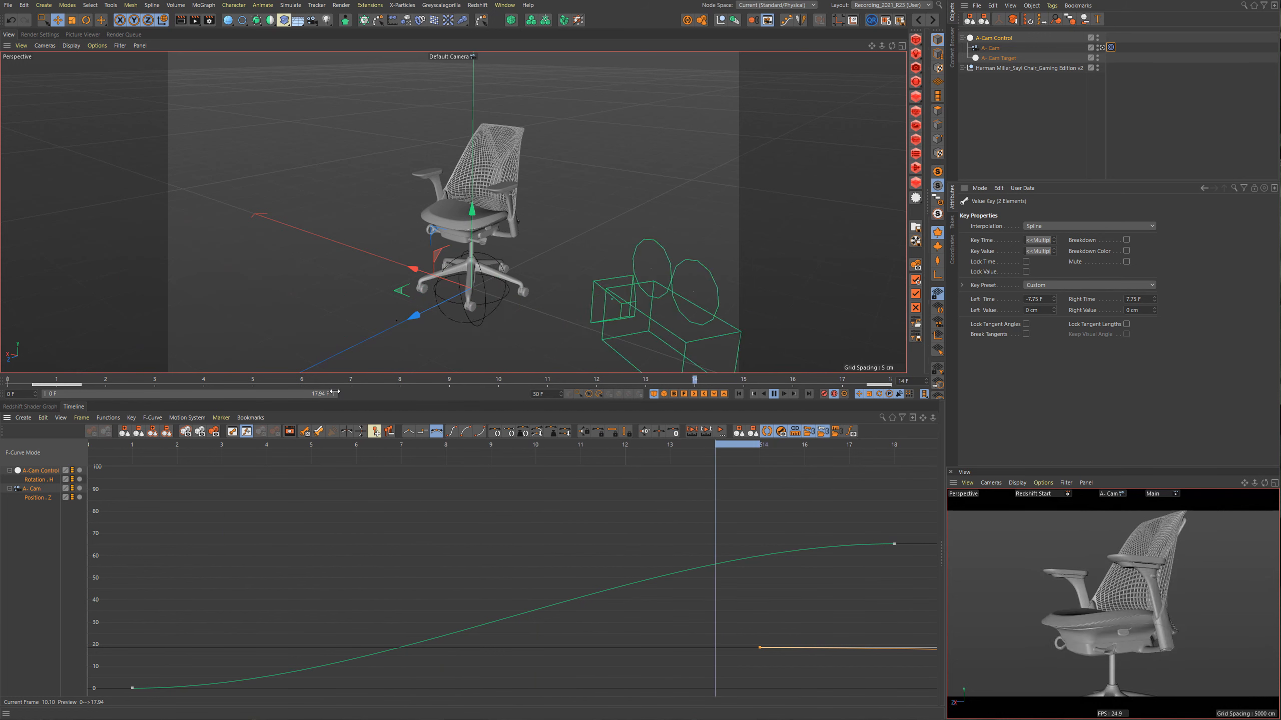
mouse_move(335, 392)
mouse_down()
mouse_move(371, 394)
mouse_move(334, 393)
mouse_up()
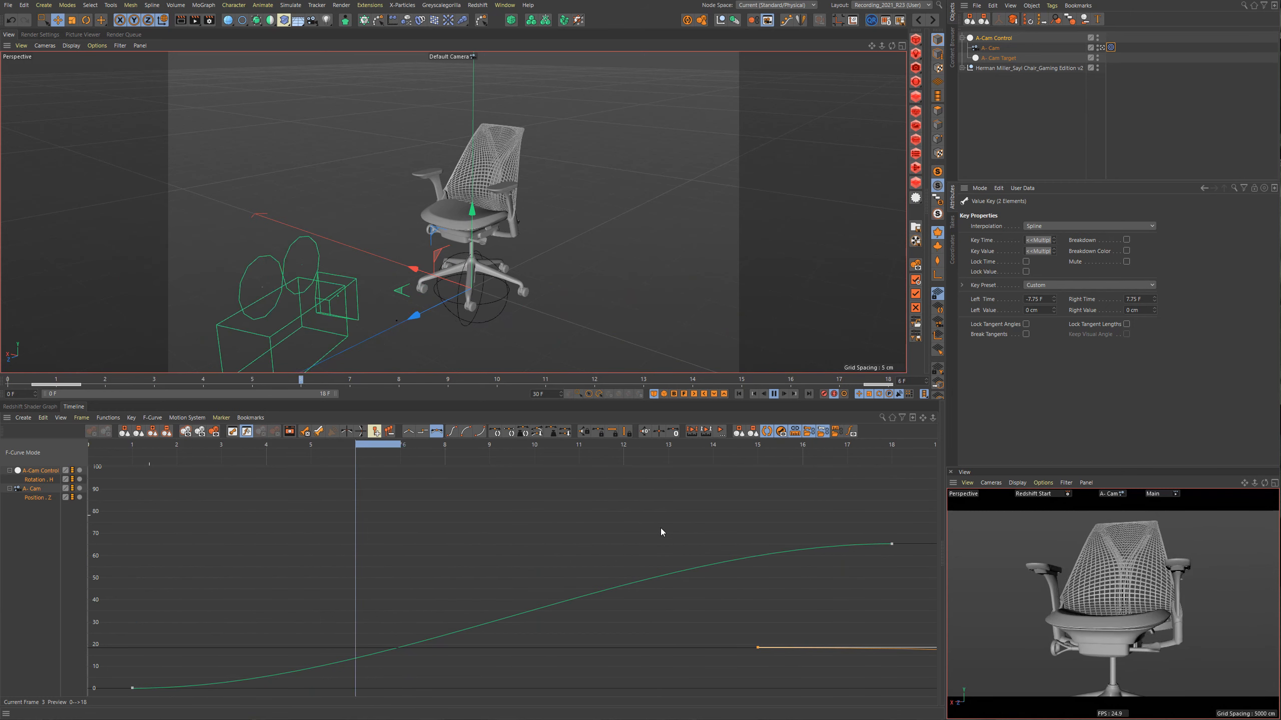
Preview only the section around the Position Z keys with the linked range, and restore the full 0 to 30 frame range.
alt+middle_drag(812, 528, 274, 533)
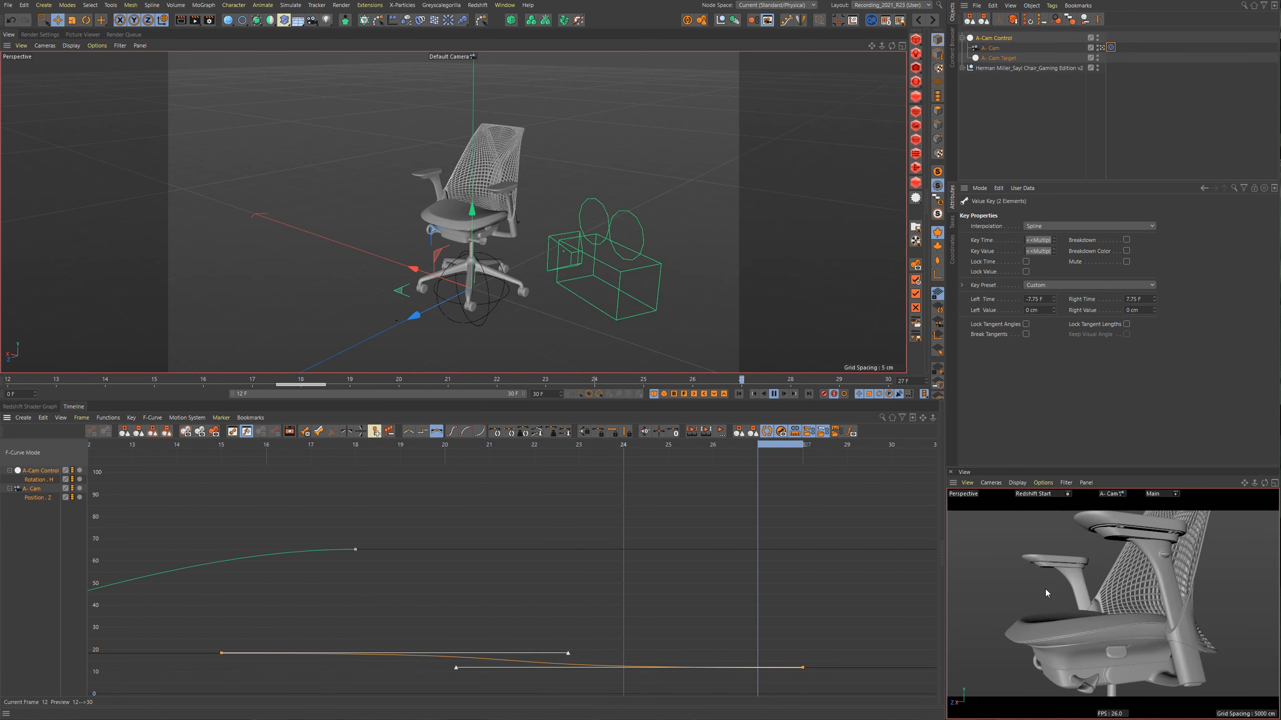
alt+right_drag(649, 573, 676, 530)
alt+middle_drag(628, 587, 571, 513)
alt+right_drag(629, 587, 626, 575)
alt+middle_drag(628, 587, 708, 574)
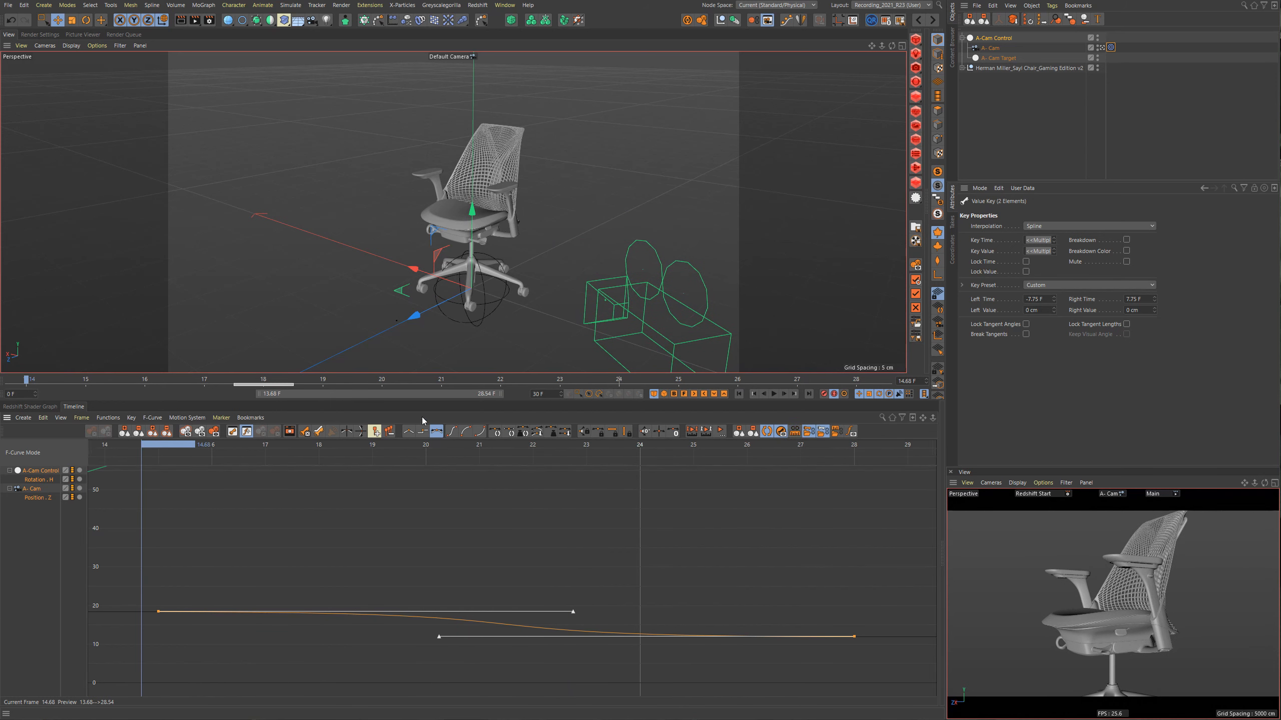
double_click(392, 396)
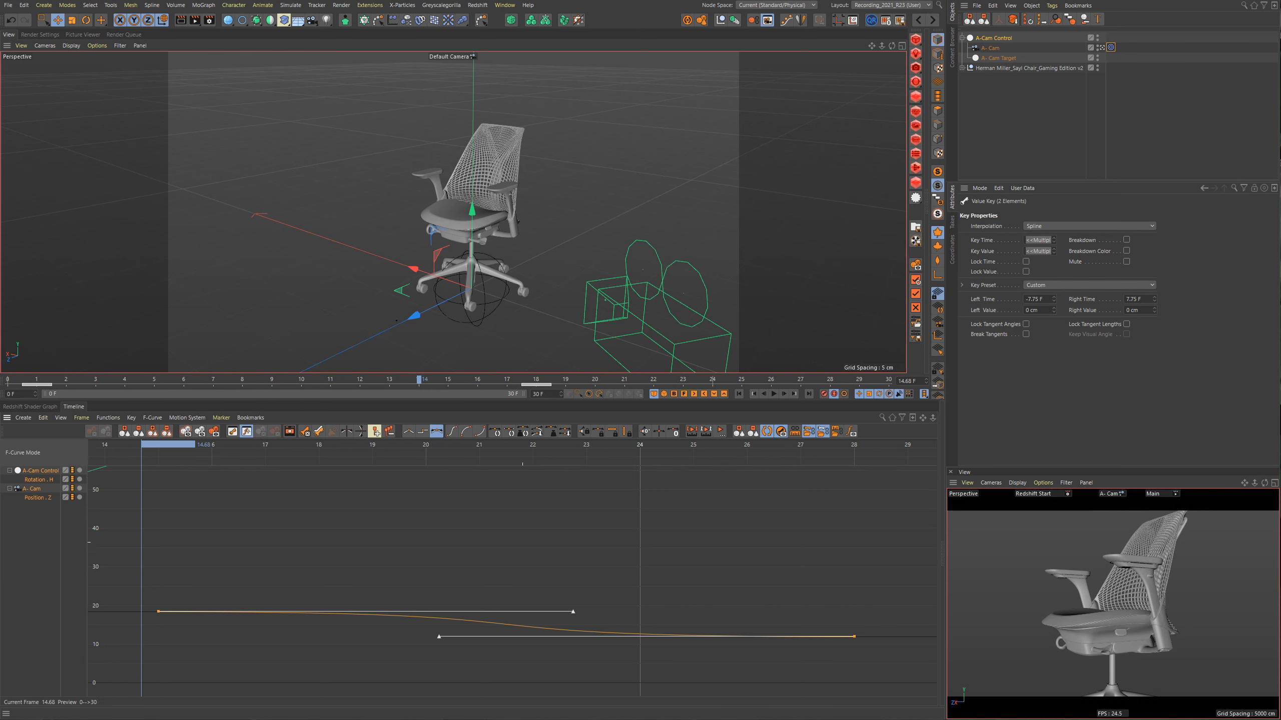
key(h)
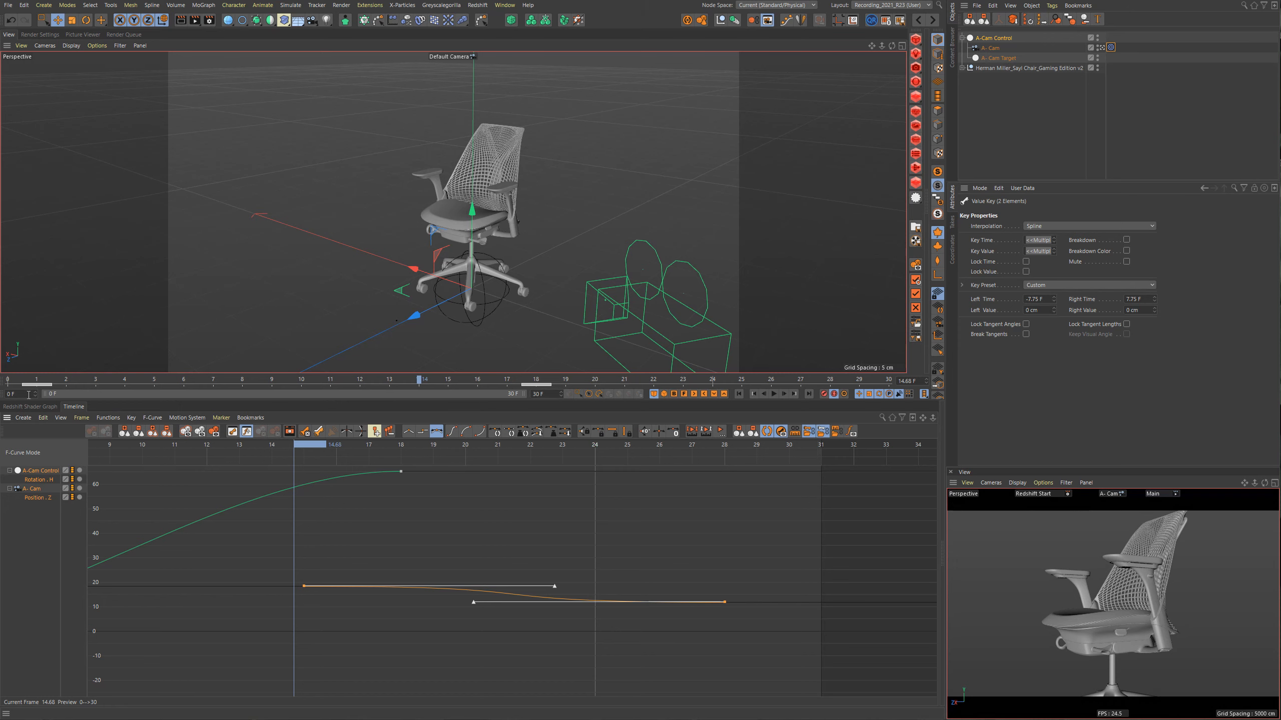
key(h)
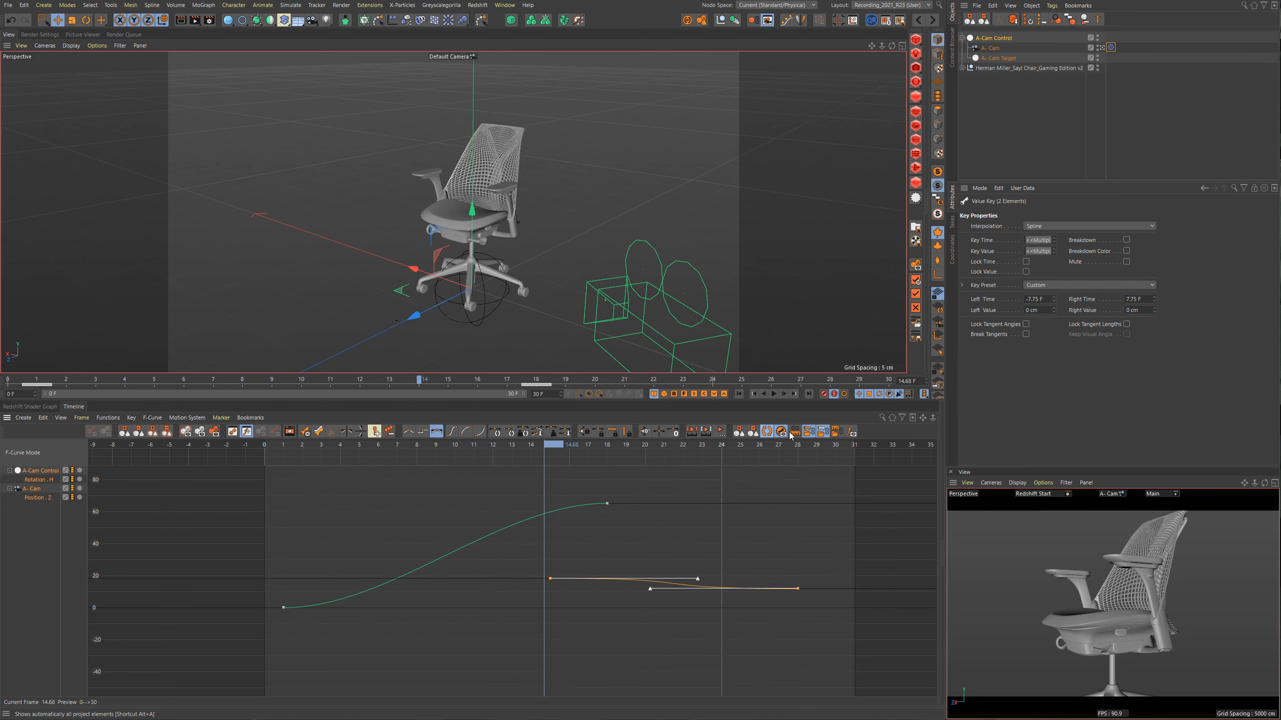
Try the timeline filter that shows only animated elements, and turn off the automatic listing of all project elements.
click(846, 432)
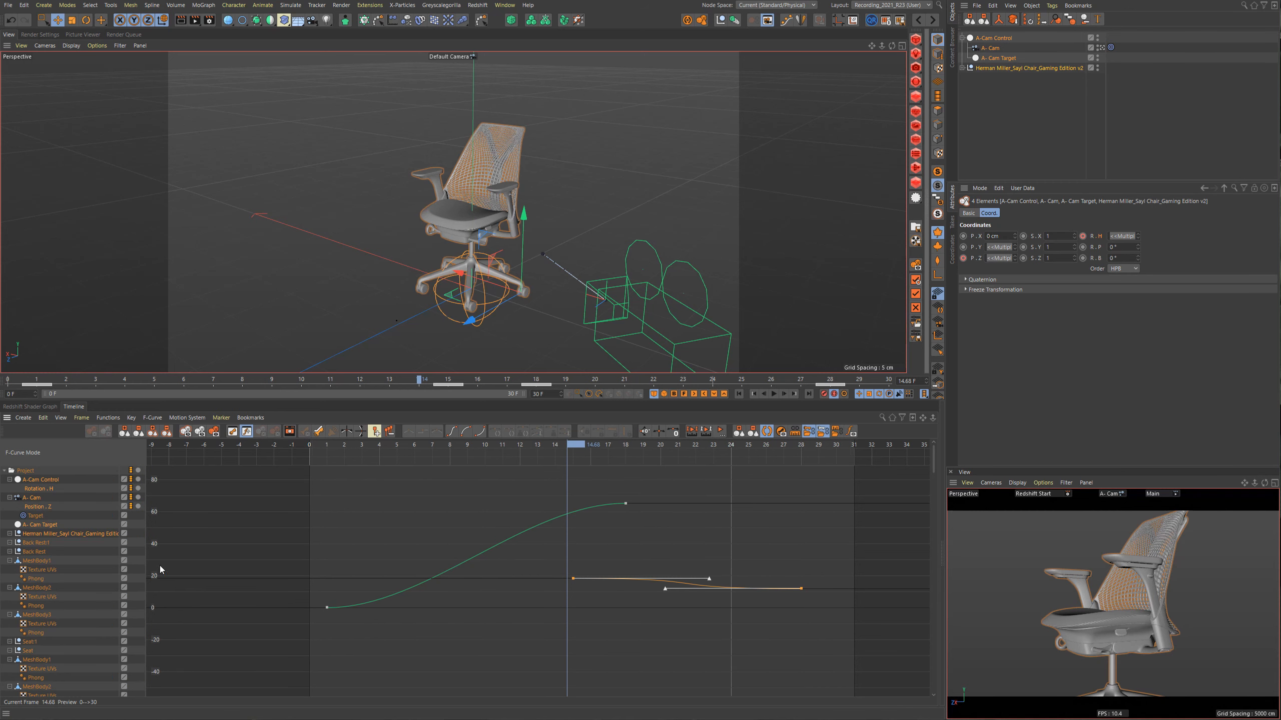
click(781, 432)
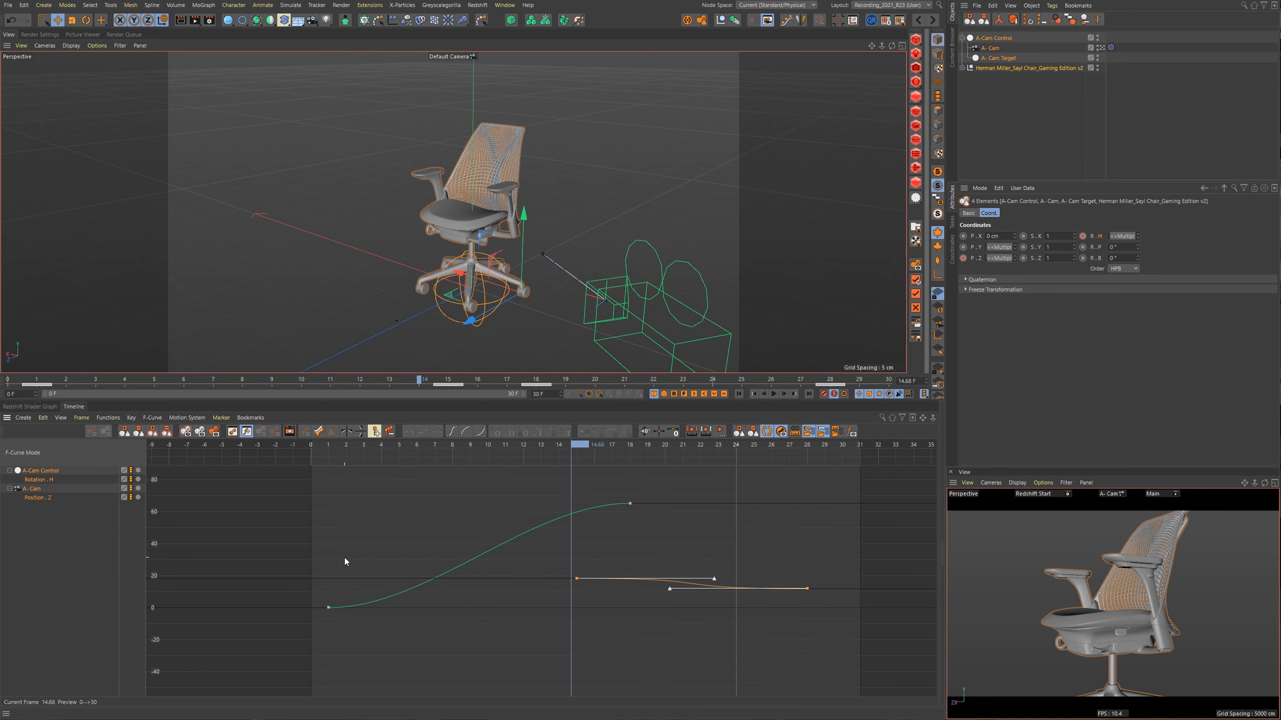
click(781, 431)
click(767, 432)
click(767, 431)
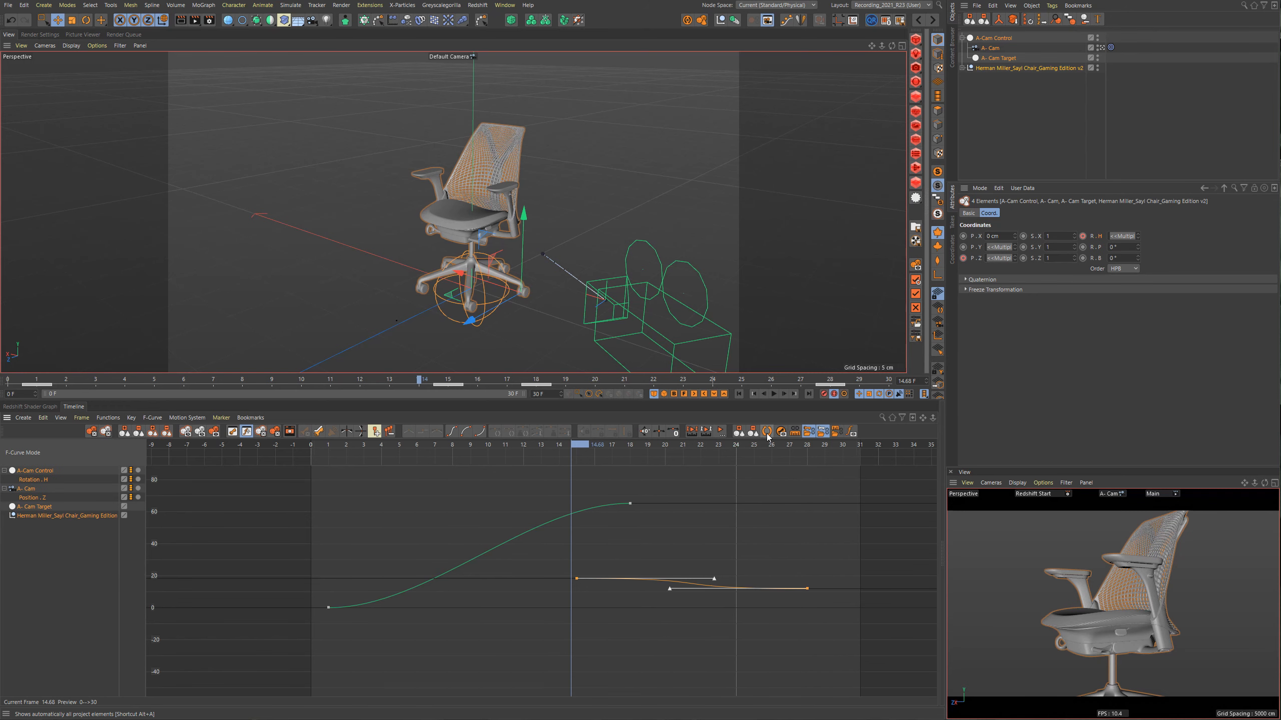
click(763, 432)
Remove the A-Cam entry with its Position Z track from the timeline list and select the remaining entries.
click(46, 535)
drag(112, 537, 24, 462)
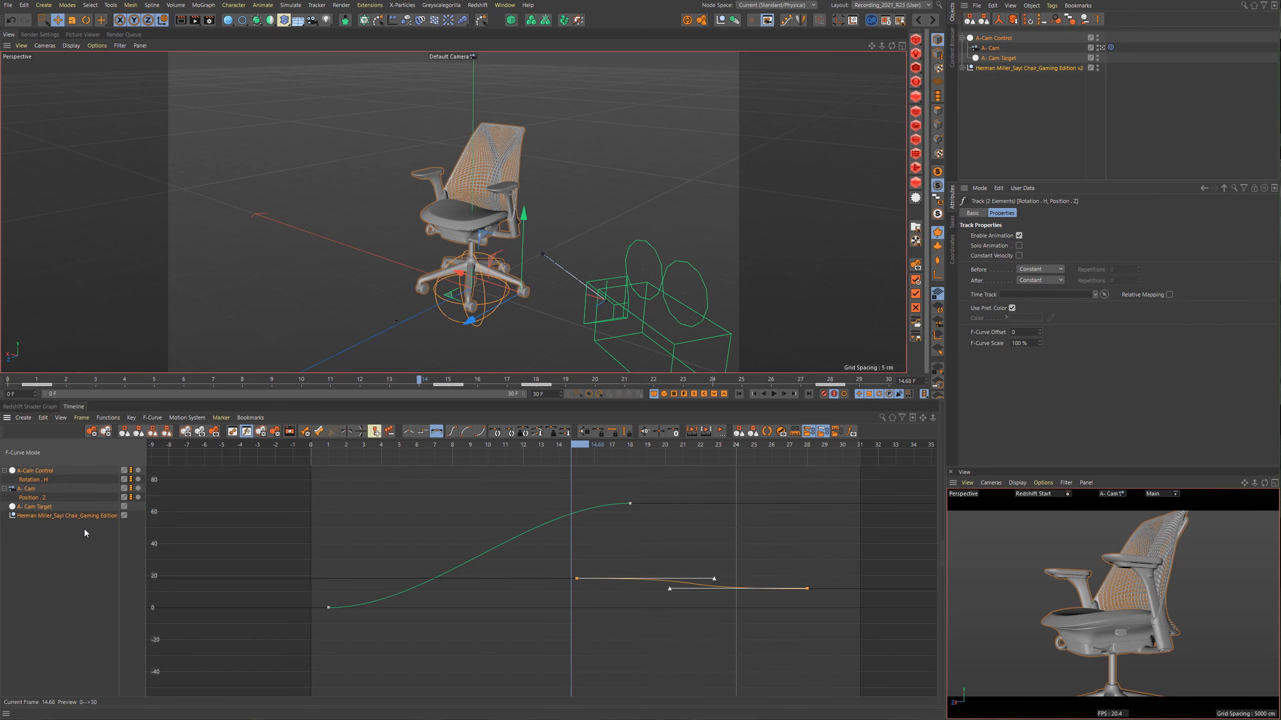
click(26, 488)
click(105, 431)
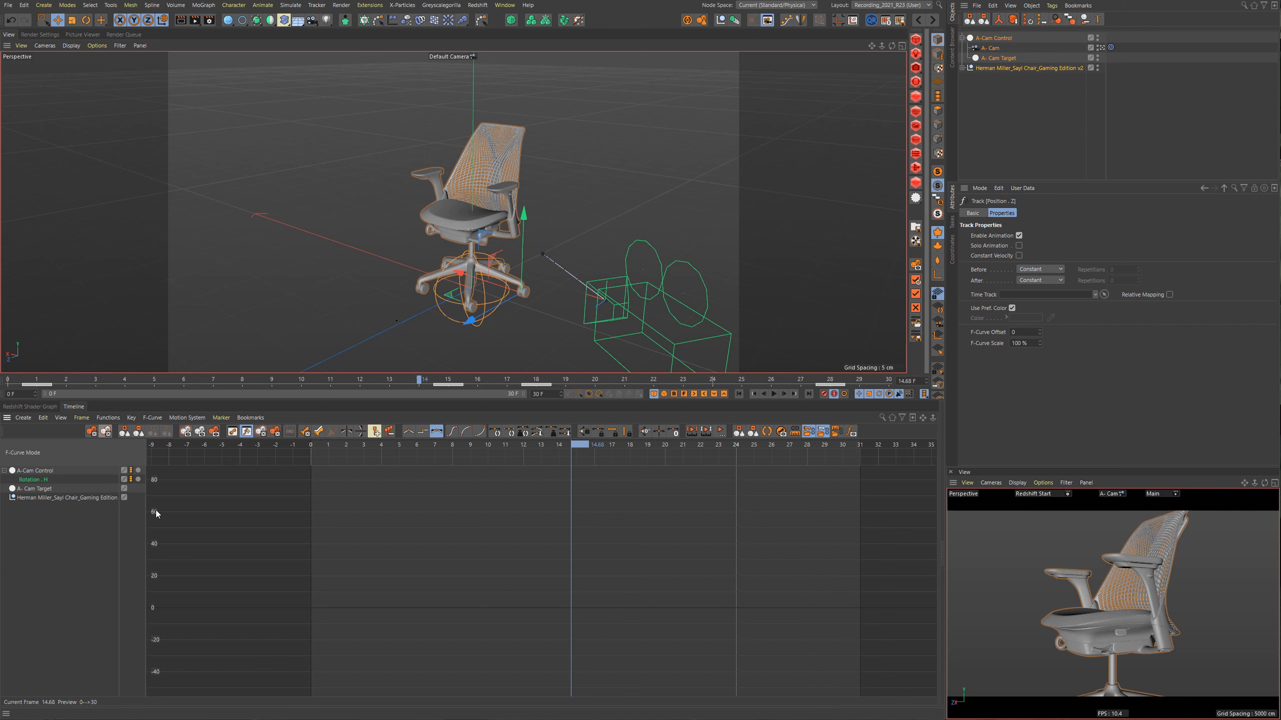
drag(112, 530, 1, 465)
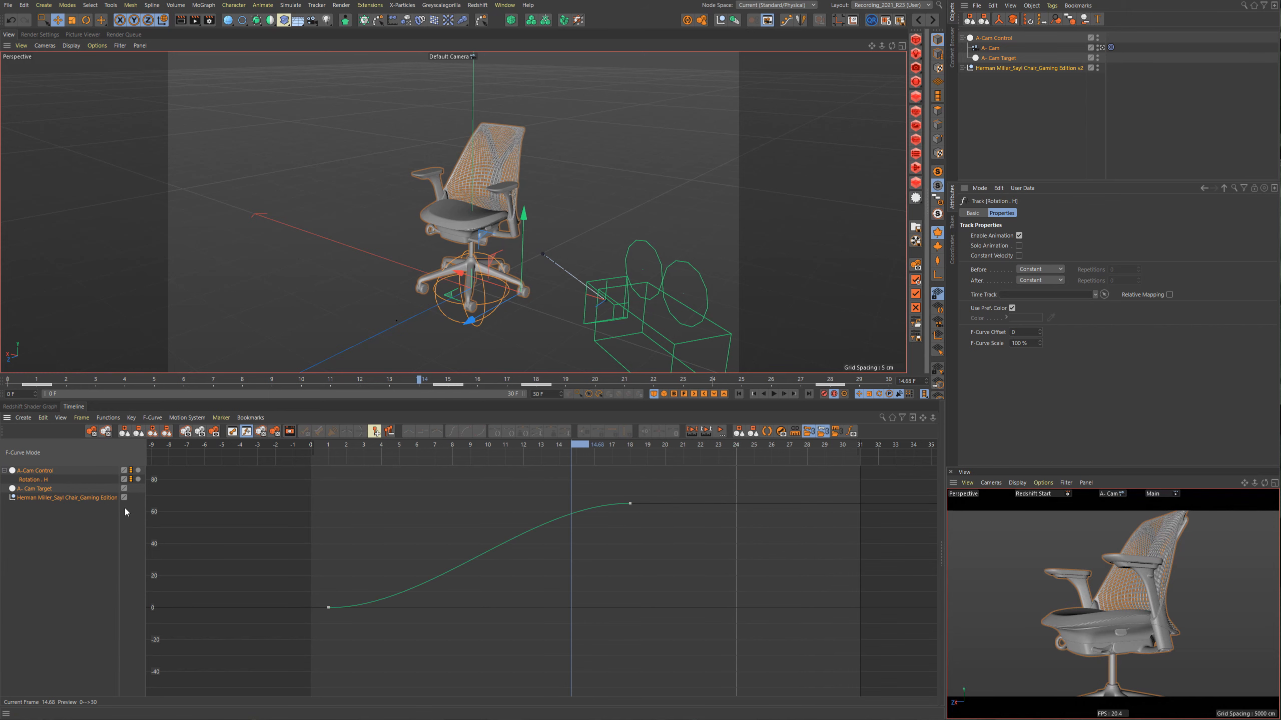
Fold all elements in the timeline list and unfold them again.
alt+right_drag(415, 533, 429, 532)
alt+middle_drag(429, 532, 423, 538)
alt+right_drag(423, 537, 422, 525)
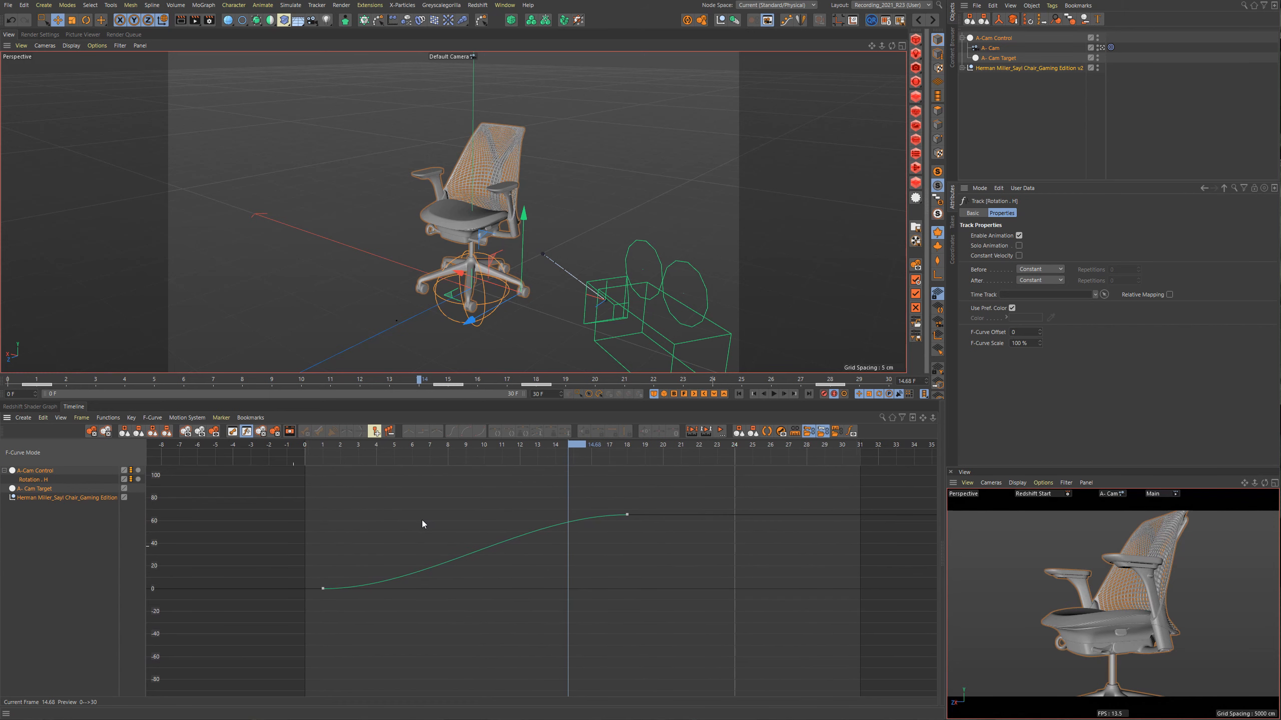
click(125, 433)
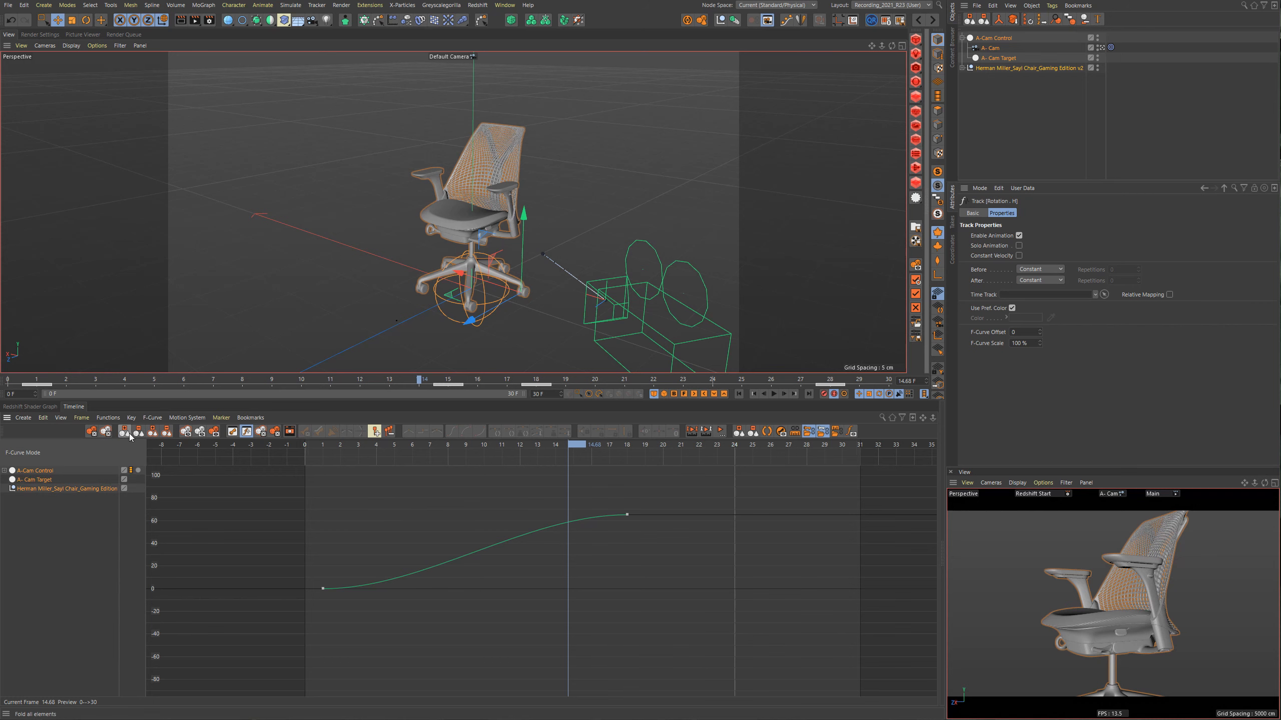
click(138, 433)
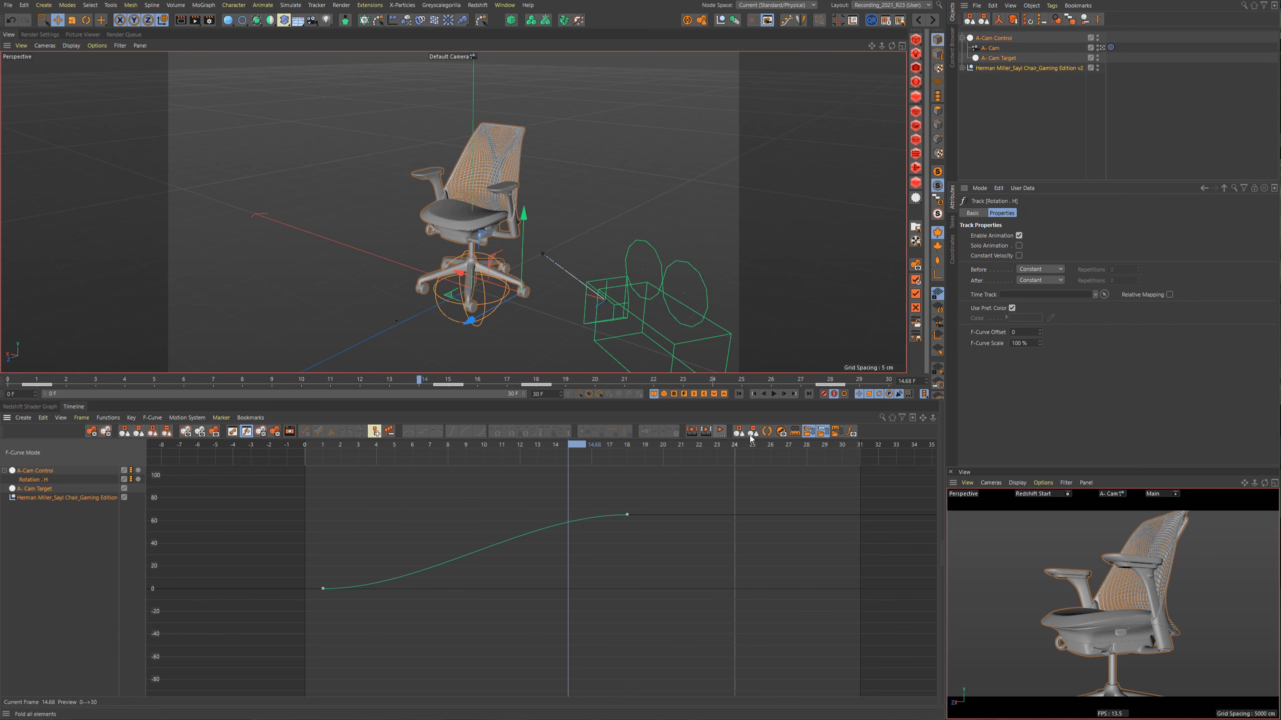
Try folding and unfolding the list with all project elements shown automatically, and turn that automatic mode off again.
click(768, 433)
click(124, 432)
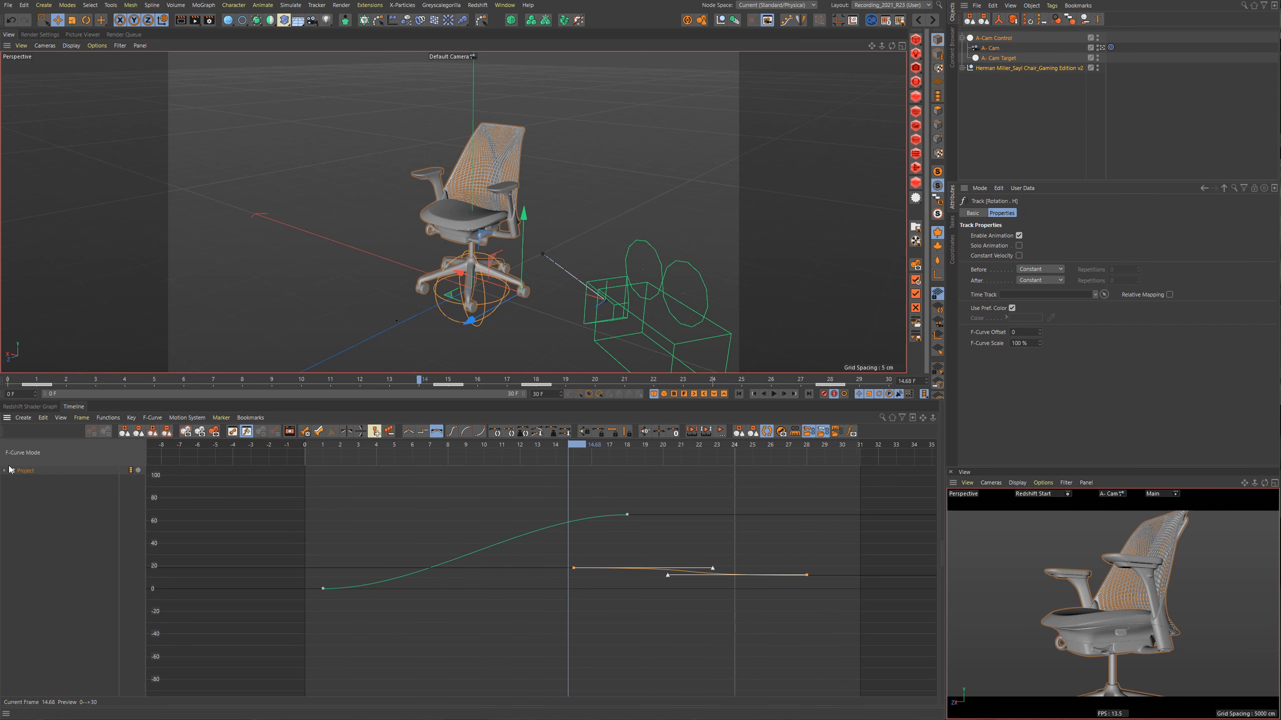
click(138, 433)
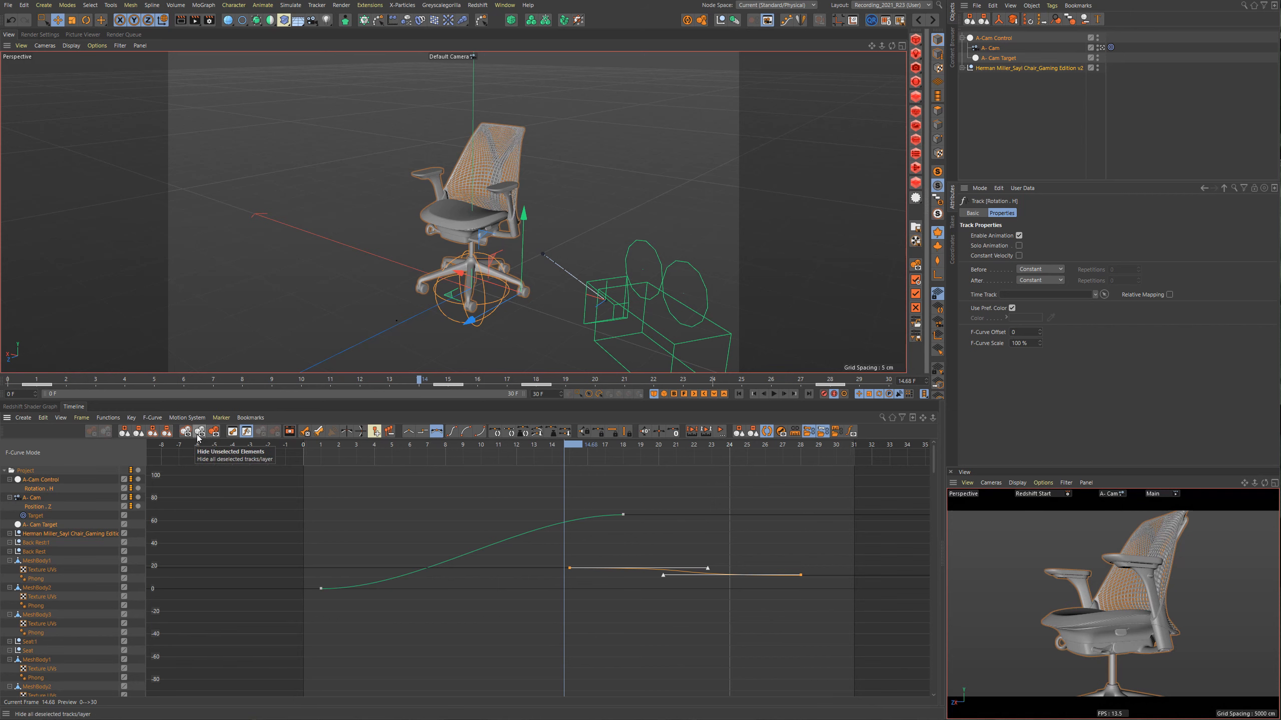
click(765, 431)
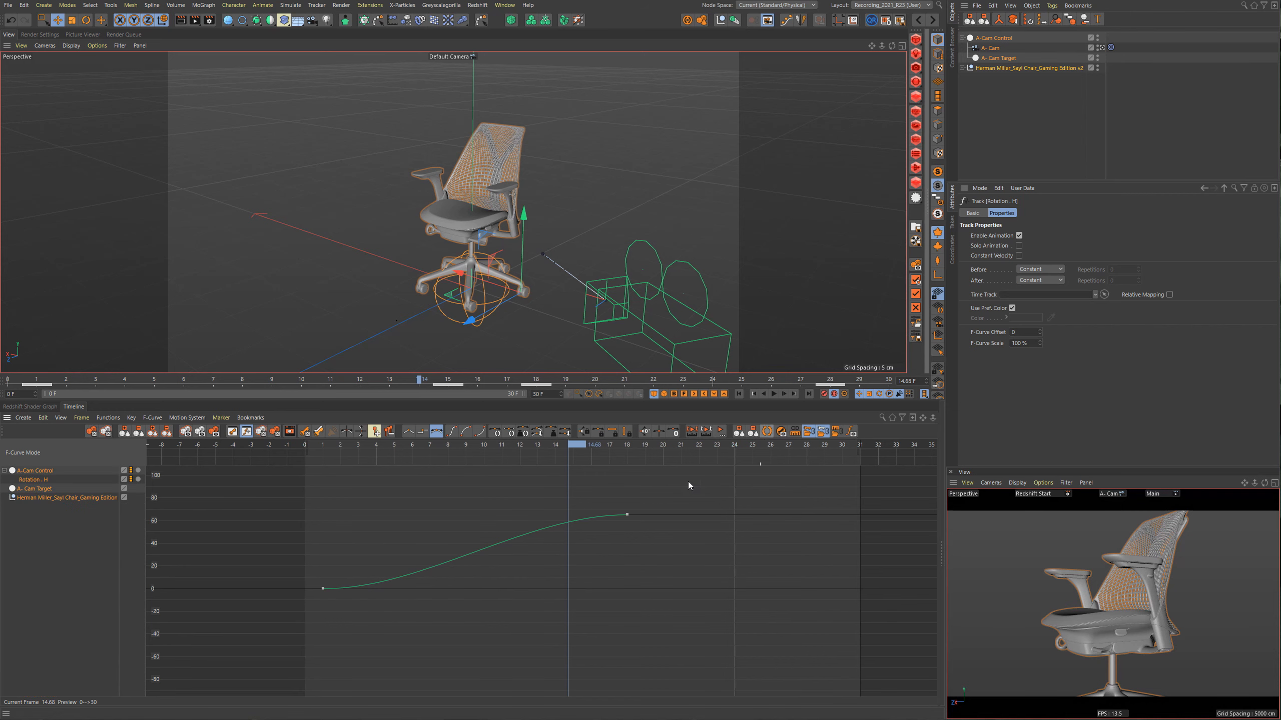
Add the A-Cam object from the Object Manager to the timeline list and display its Position Z curve.
click(994, 38)
drag(993, 39, 57, 537)
click(48, 534)
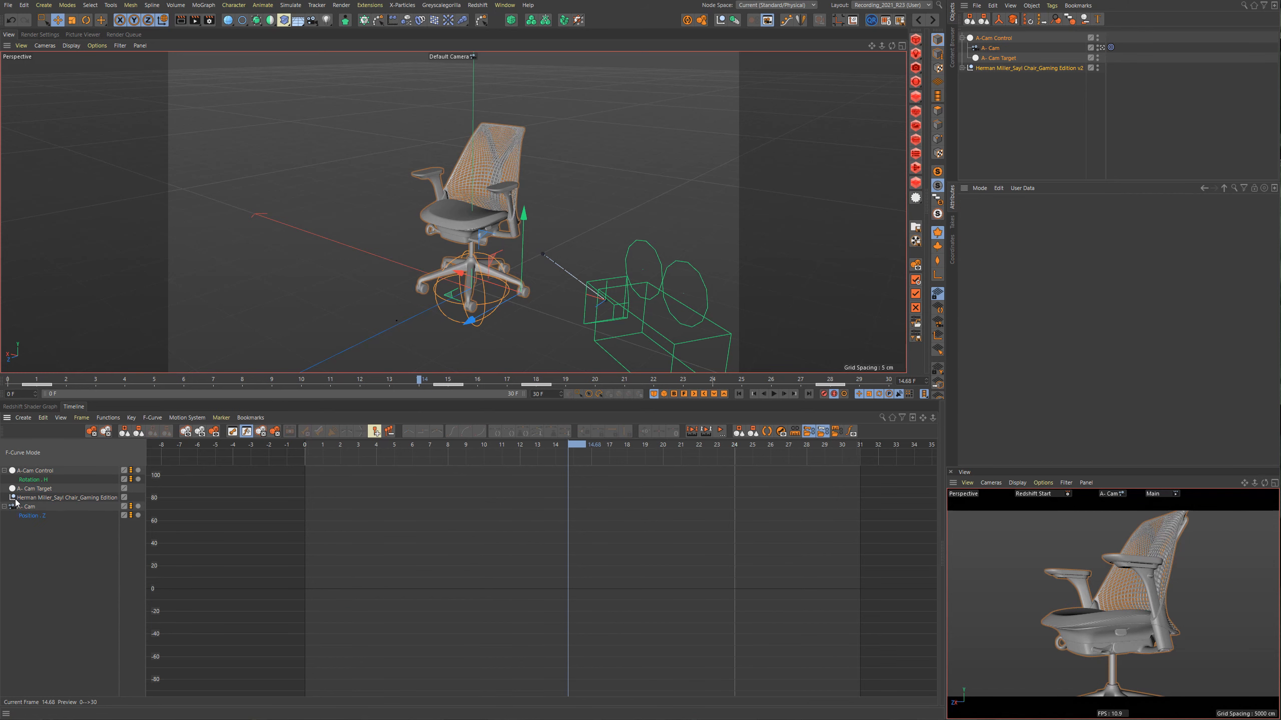
click(35, 516)
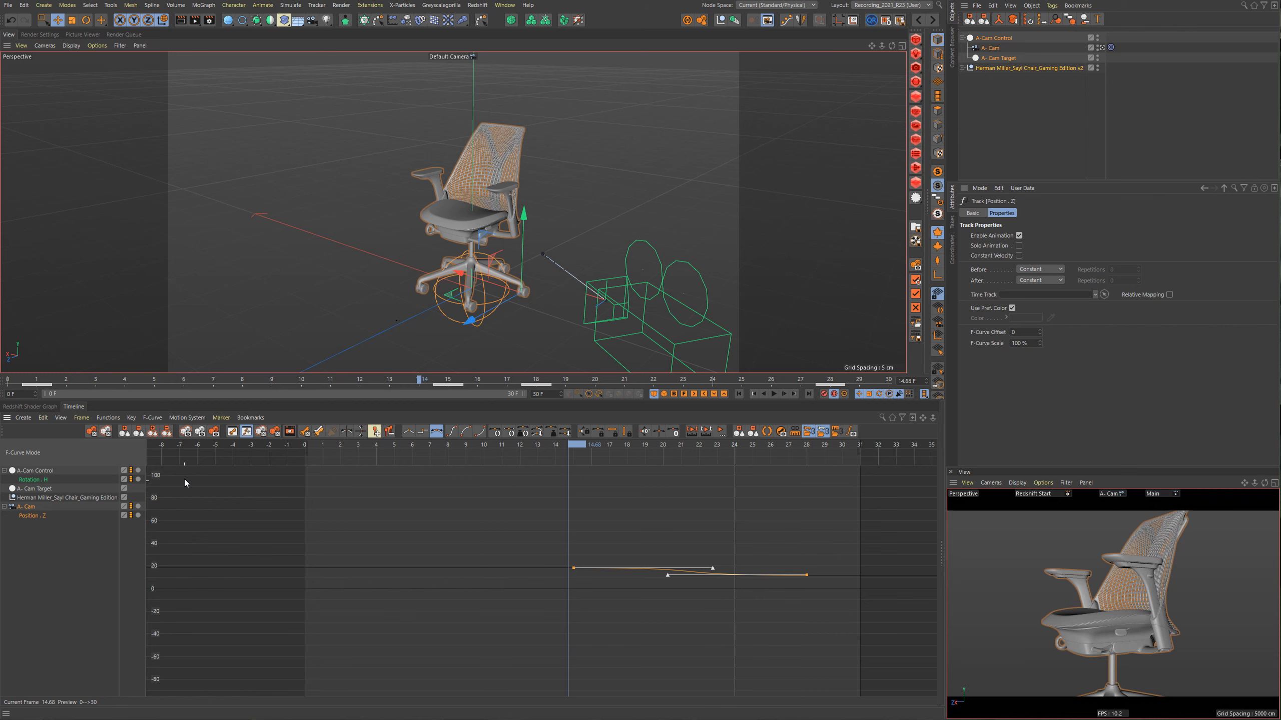
Hide the selected A-Cam entry in the timeline and bring it back with its Position Z track.
click(187, 433)
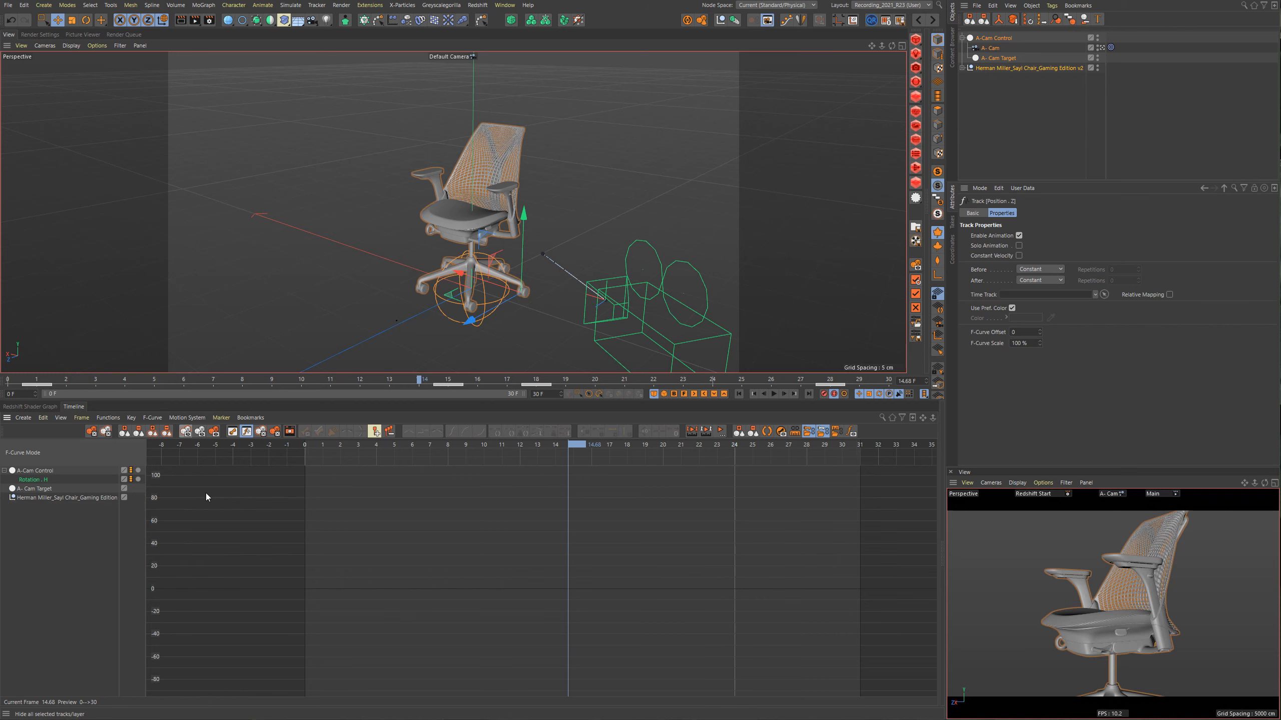
click(215, 433)
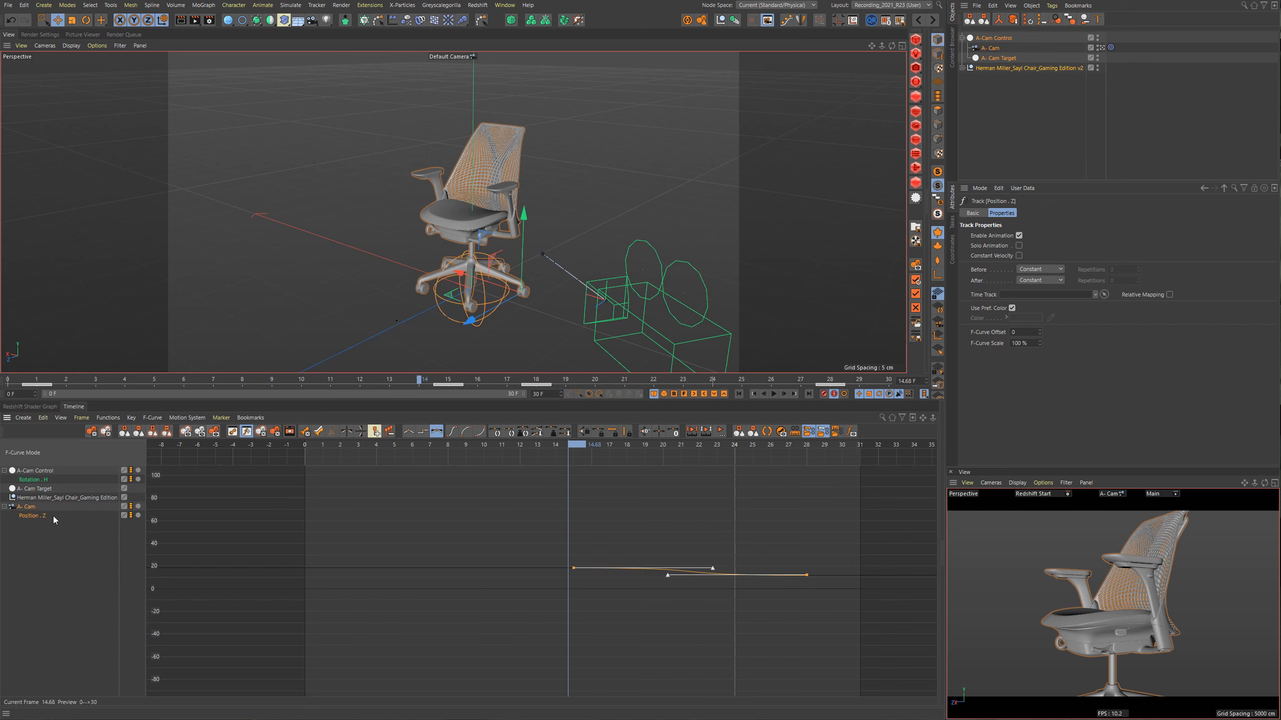
alt+middle_drag(480, 521, 374, 556)
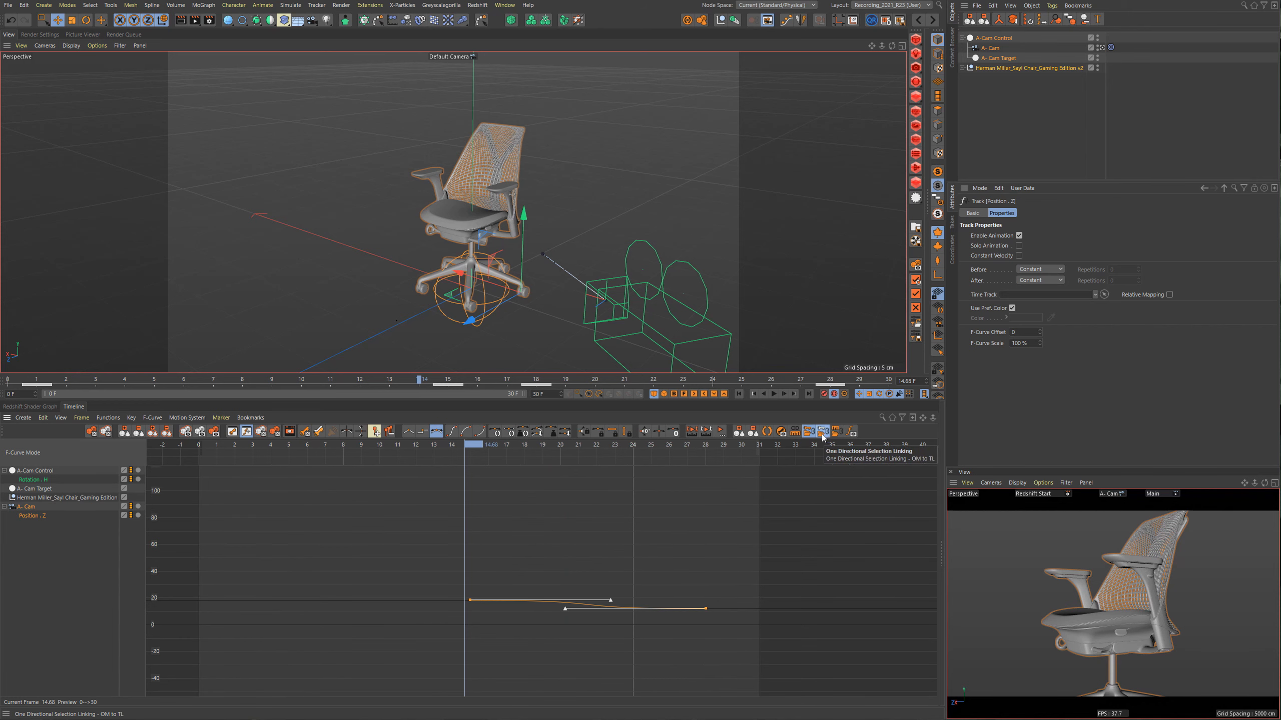
Show only animated elements in the timeline list, and switch off one-directional selection linking.
click(781, 432)
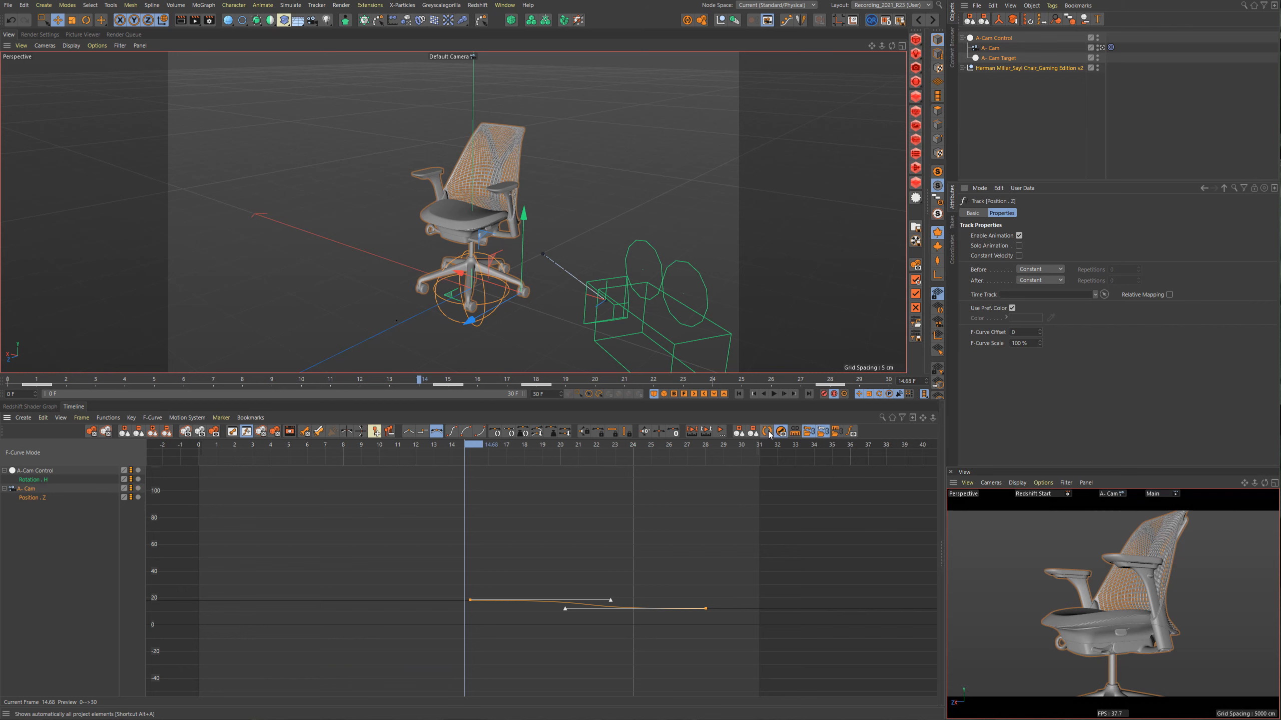
click(818, 433)
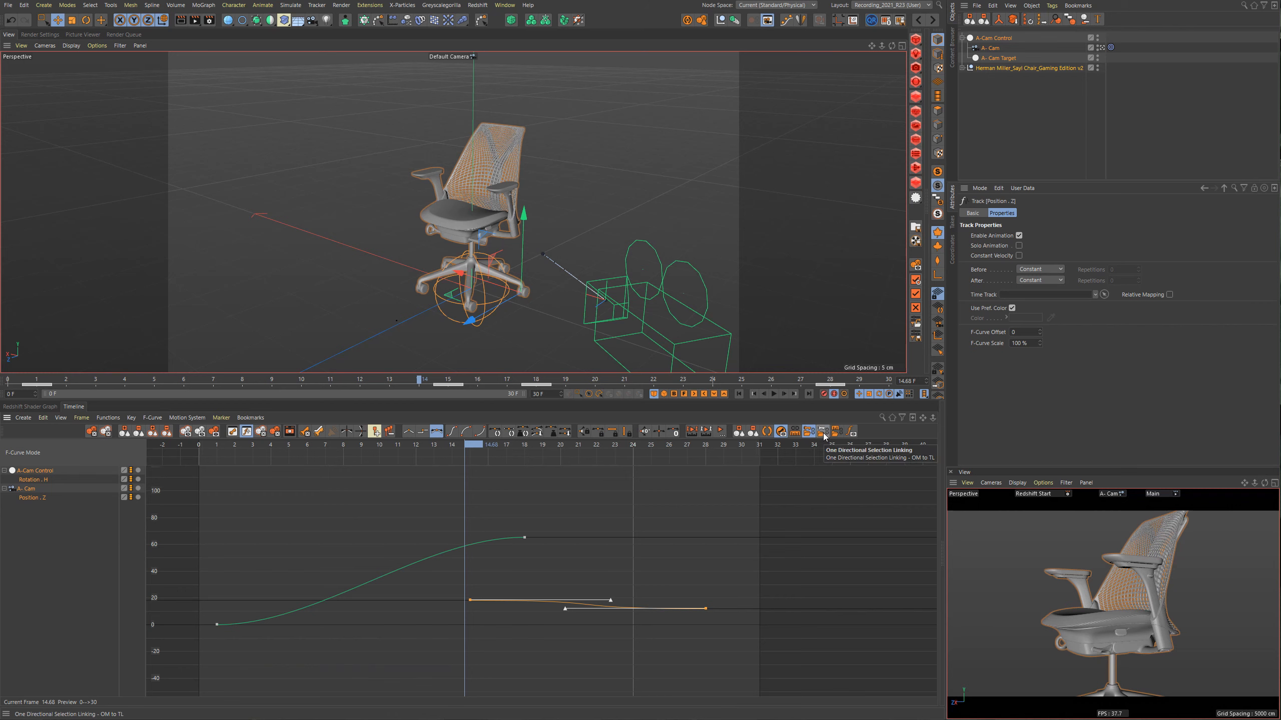
click(443, 507)
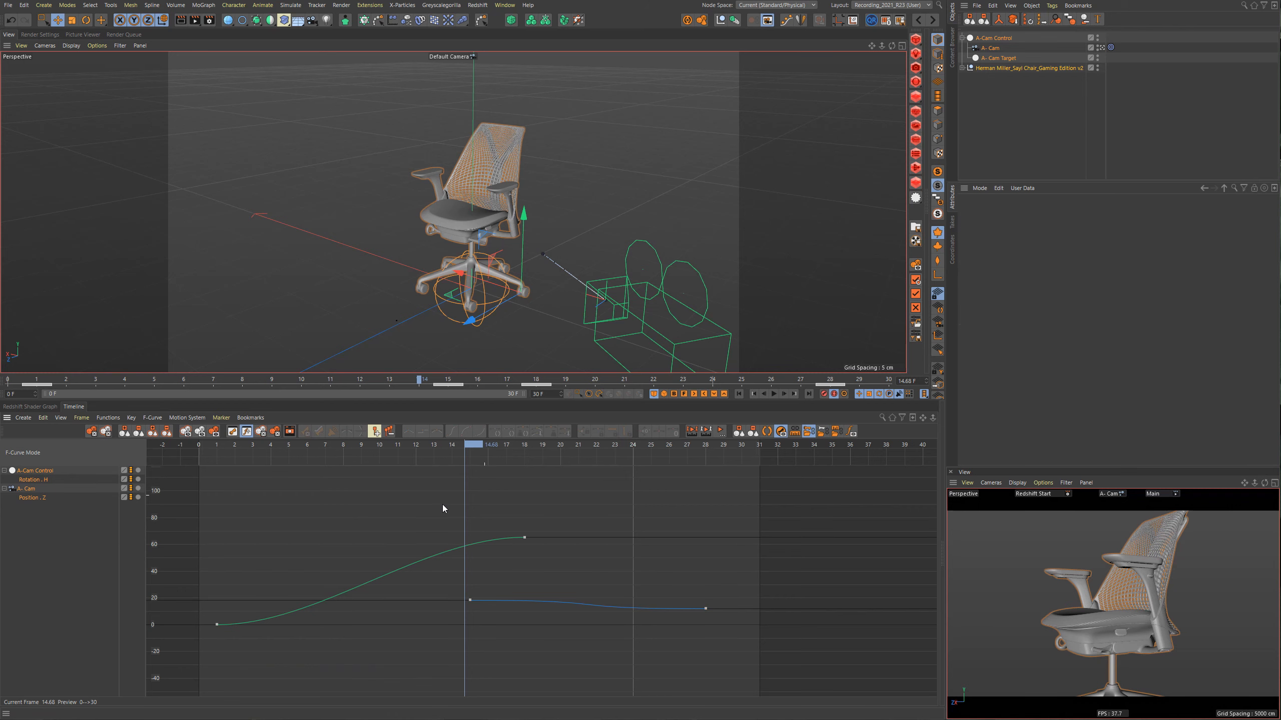
Test two-way selection linking by selecting the Position Z and Rotation H tracks and the camera rig objects in the Object Manager.
click(36, 497)
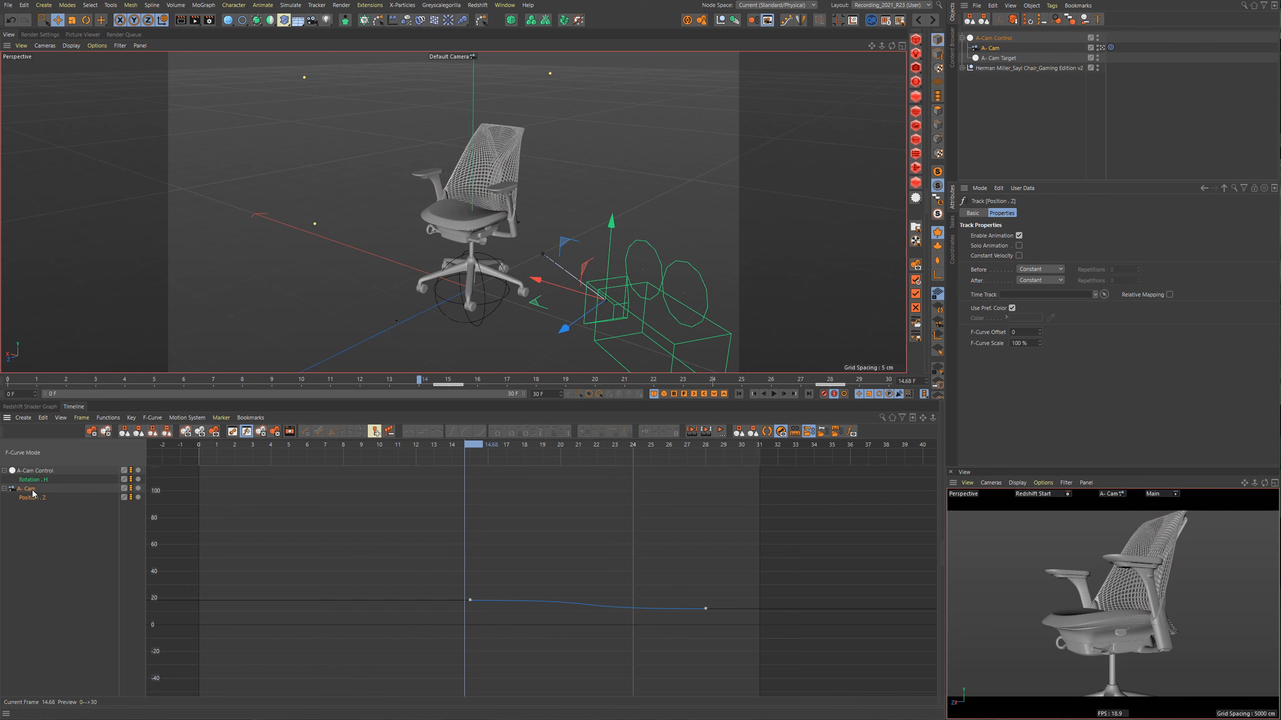
click(37, 479)
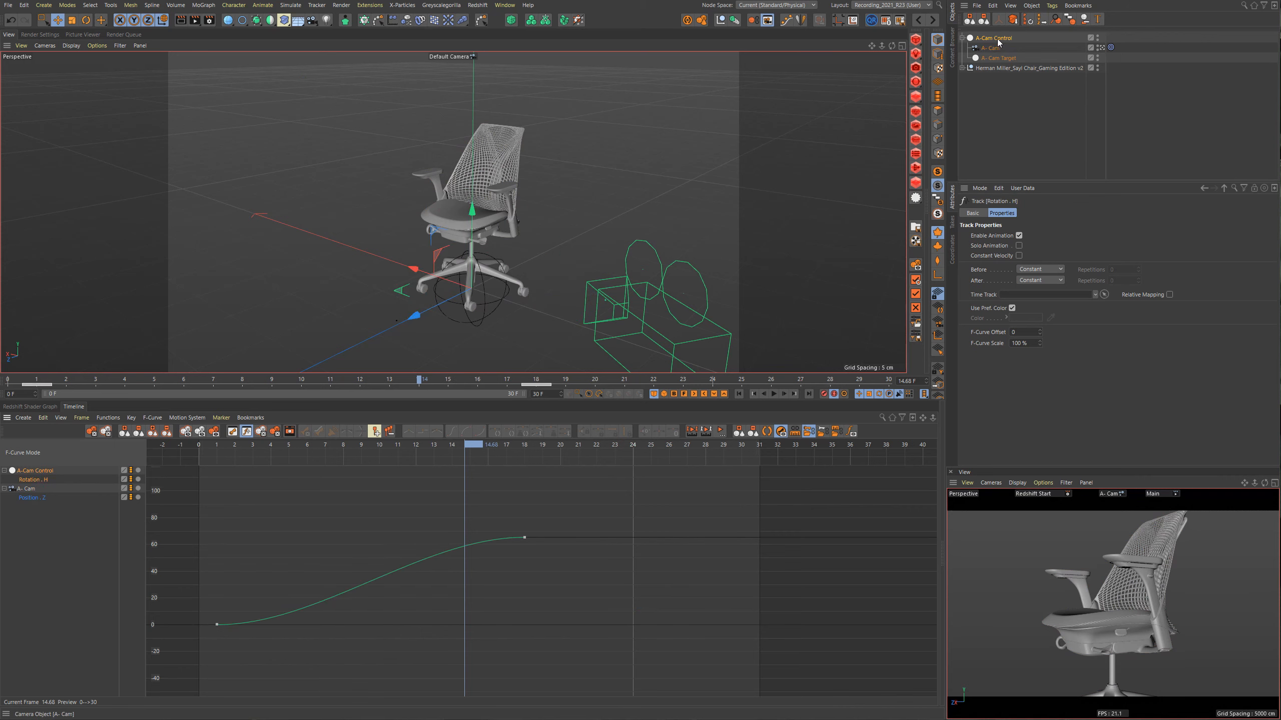
click(31, 497)
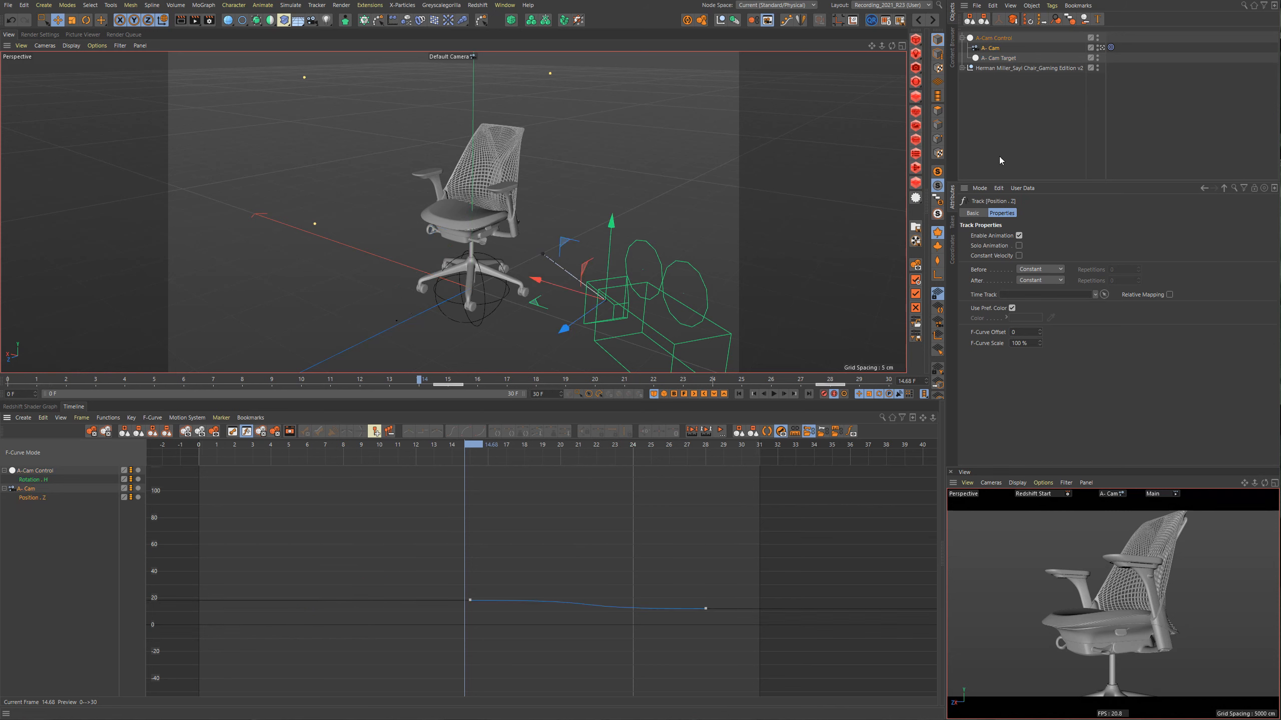
click(987, 41)
click(990, 46)
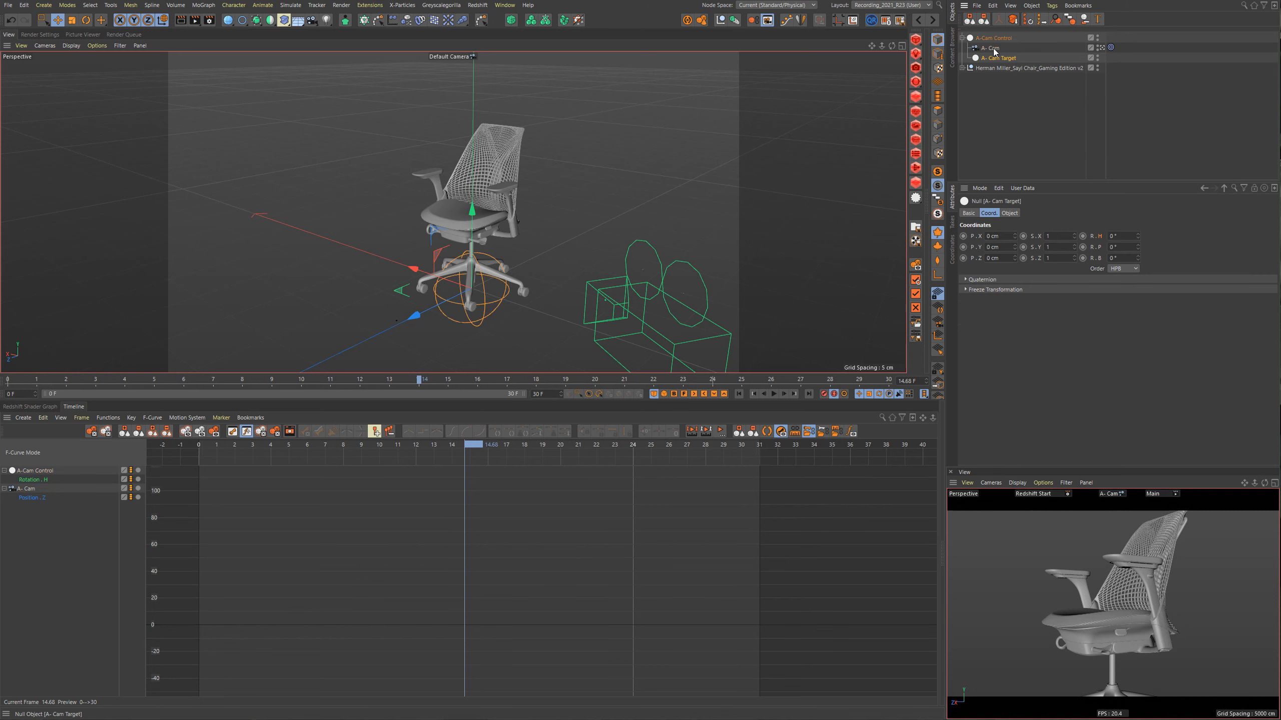
click(991, 39)
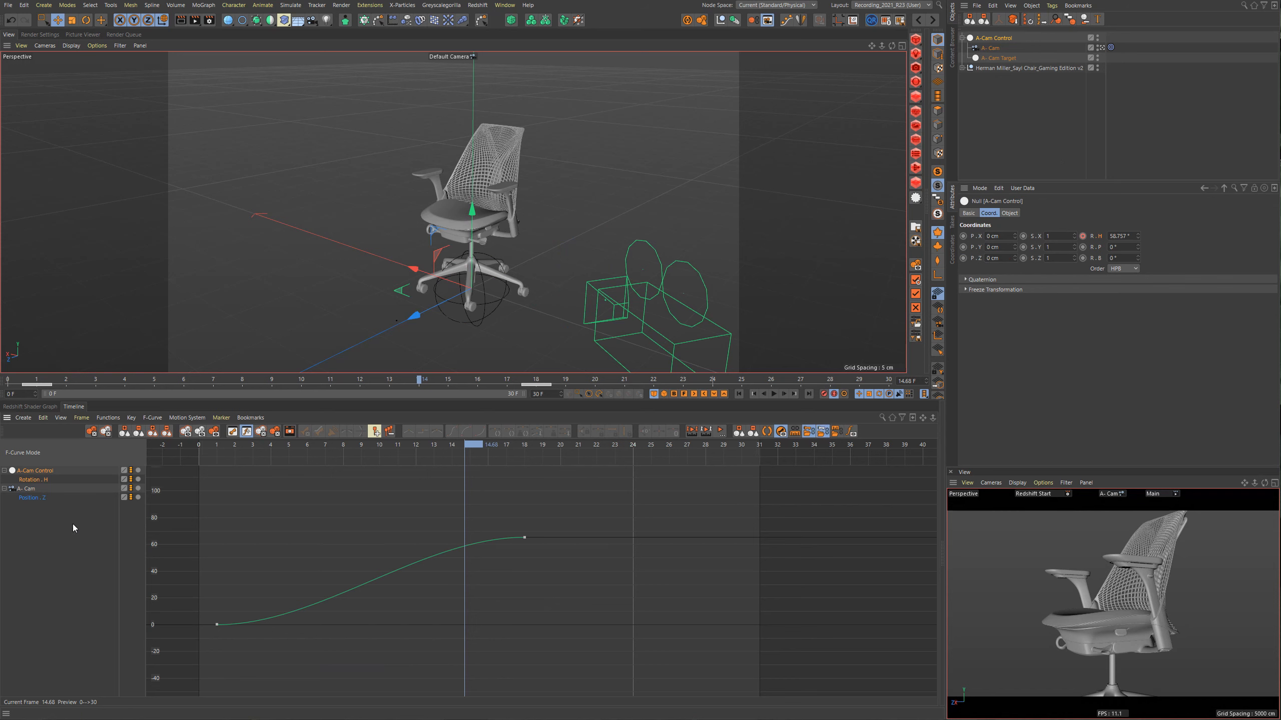
Test one-directional selection linking by selecting A-Cam and A-Cam Control in the timeline, and clear the Object Manager selection.
click(23, 490)
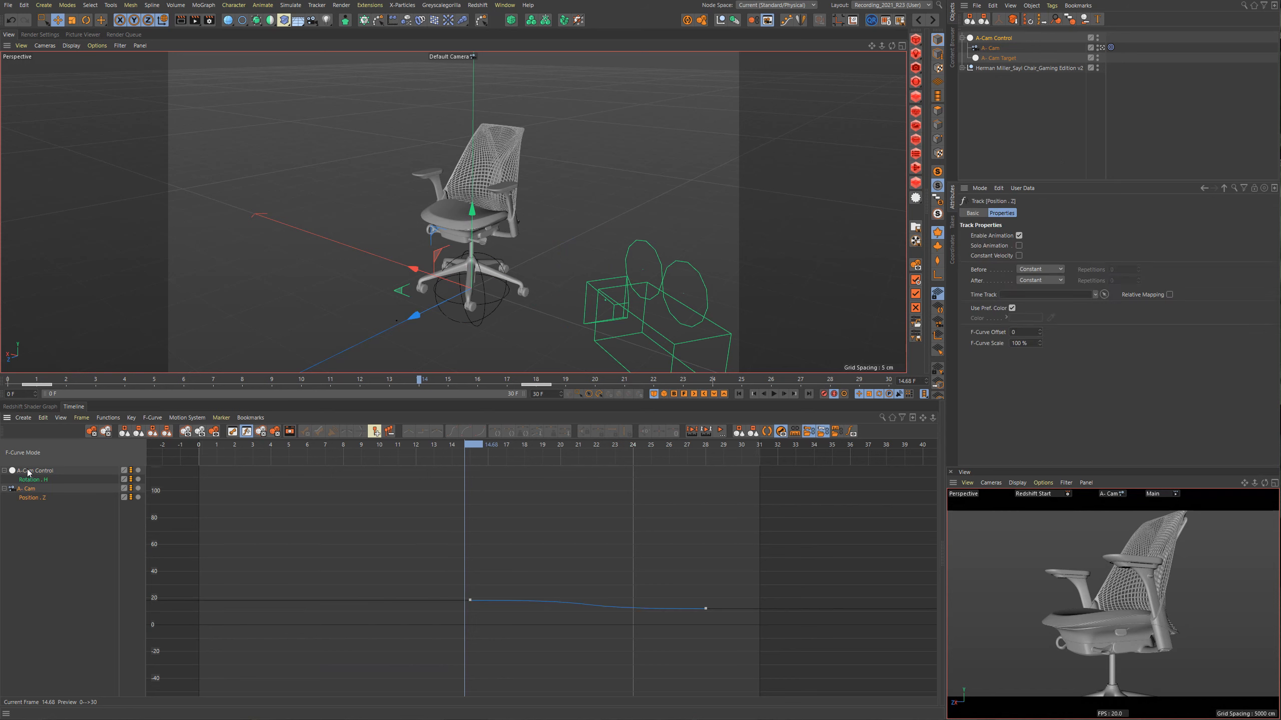
click(29, 472)
click(69, 498)
click(1025, 118)
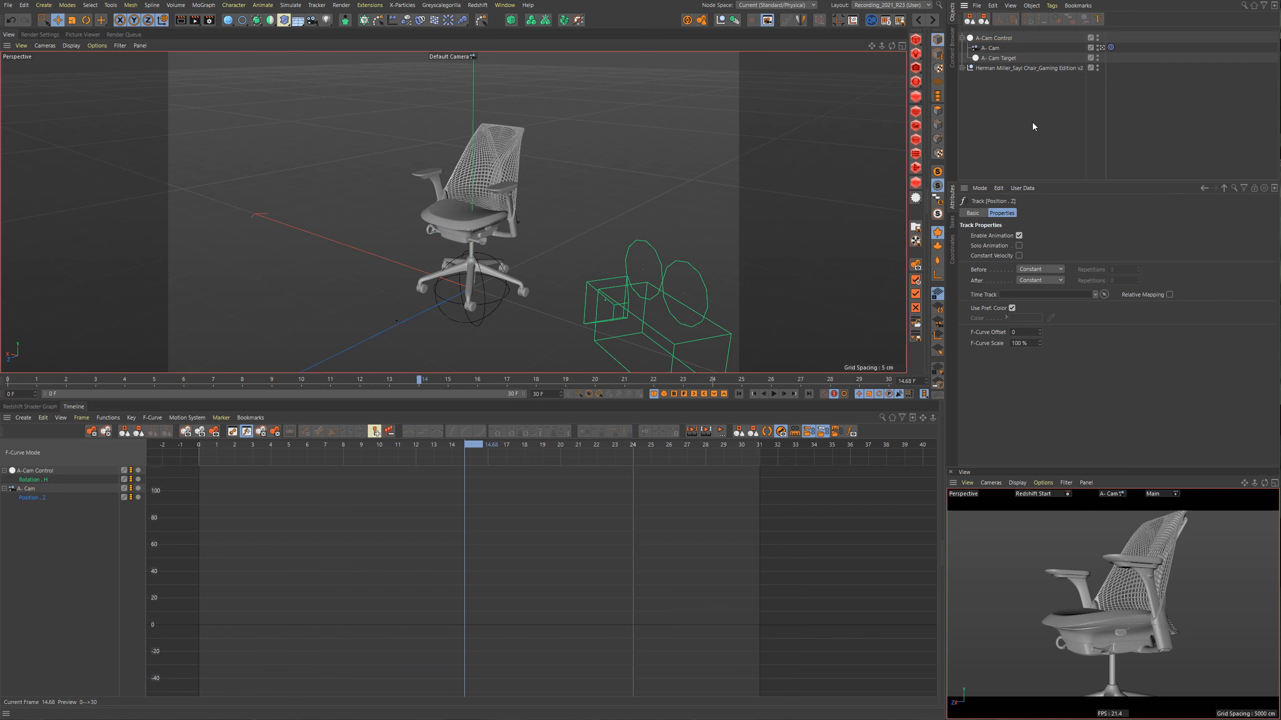
Play the animation while raising A-Cam's Position Z key at frame 15 to about 25.77 cm, and go to frame 18.
alt+drag(424, 290, 486, 260)
click(19, 490)
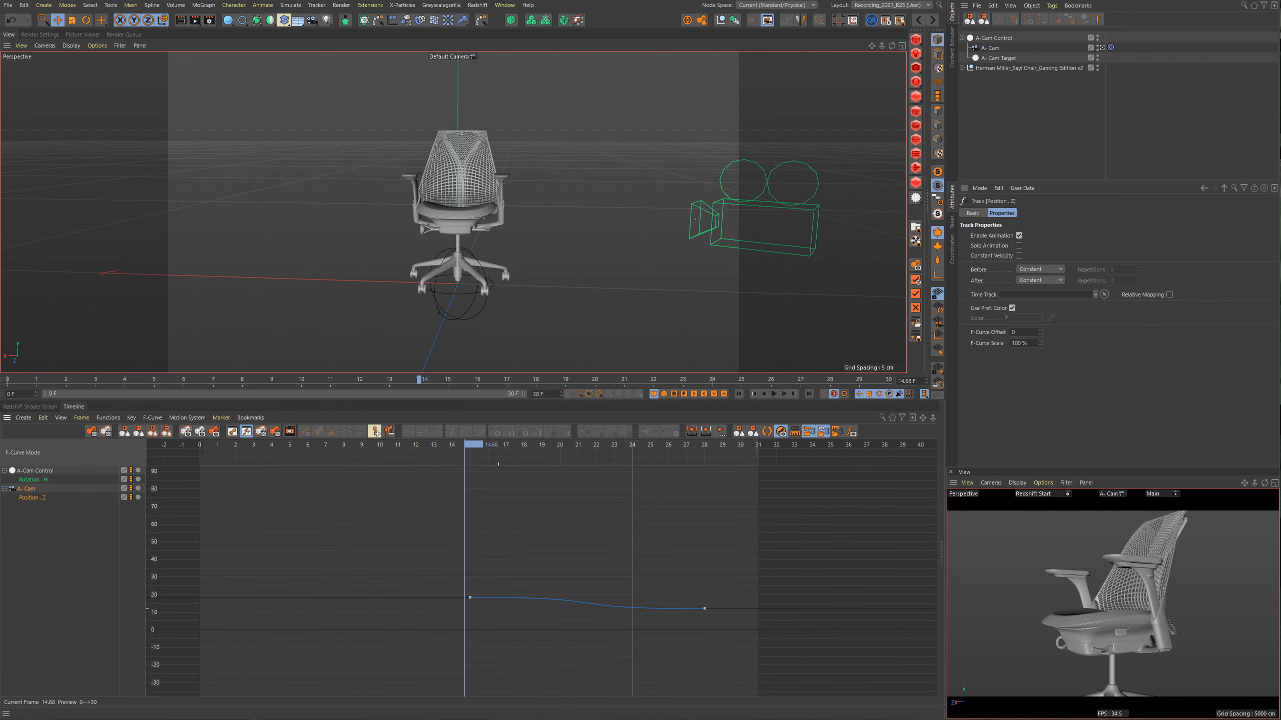
key(F8)
click(470, 599)
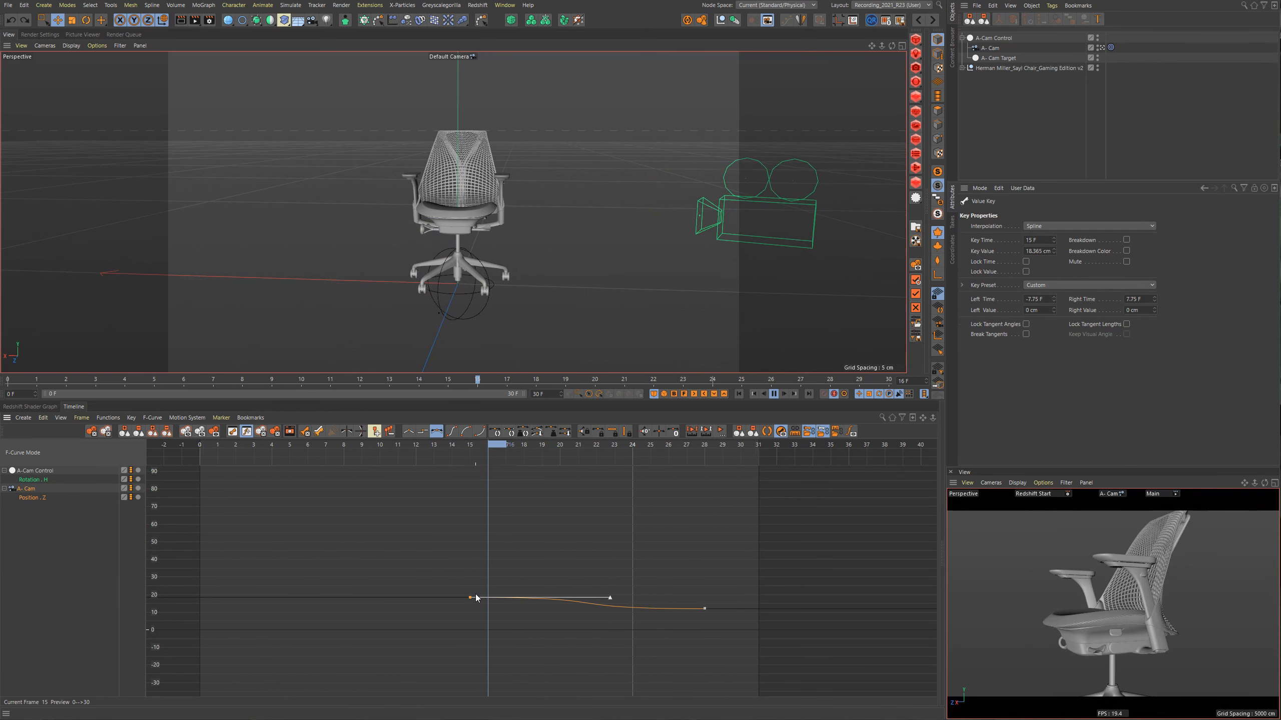
drag(474, 597, 472, 587)
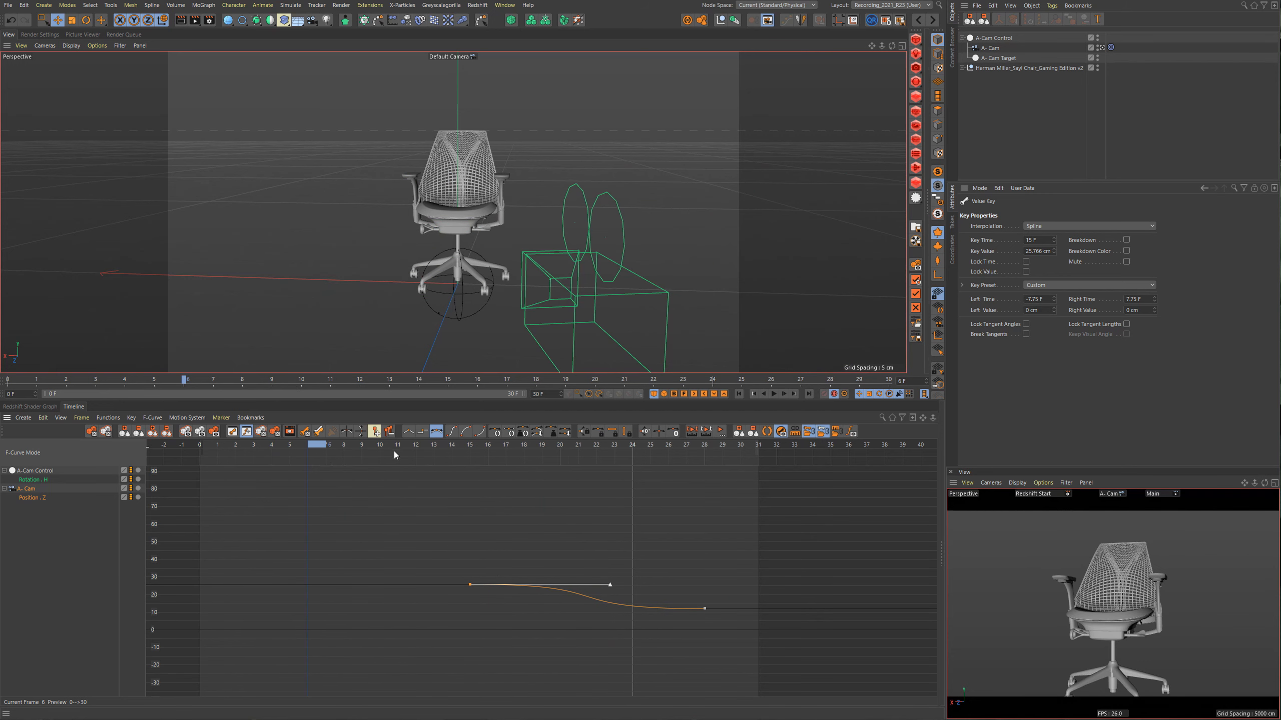
click(524, 450)
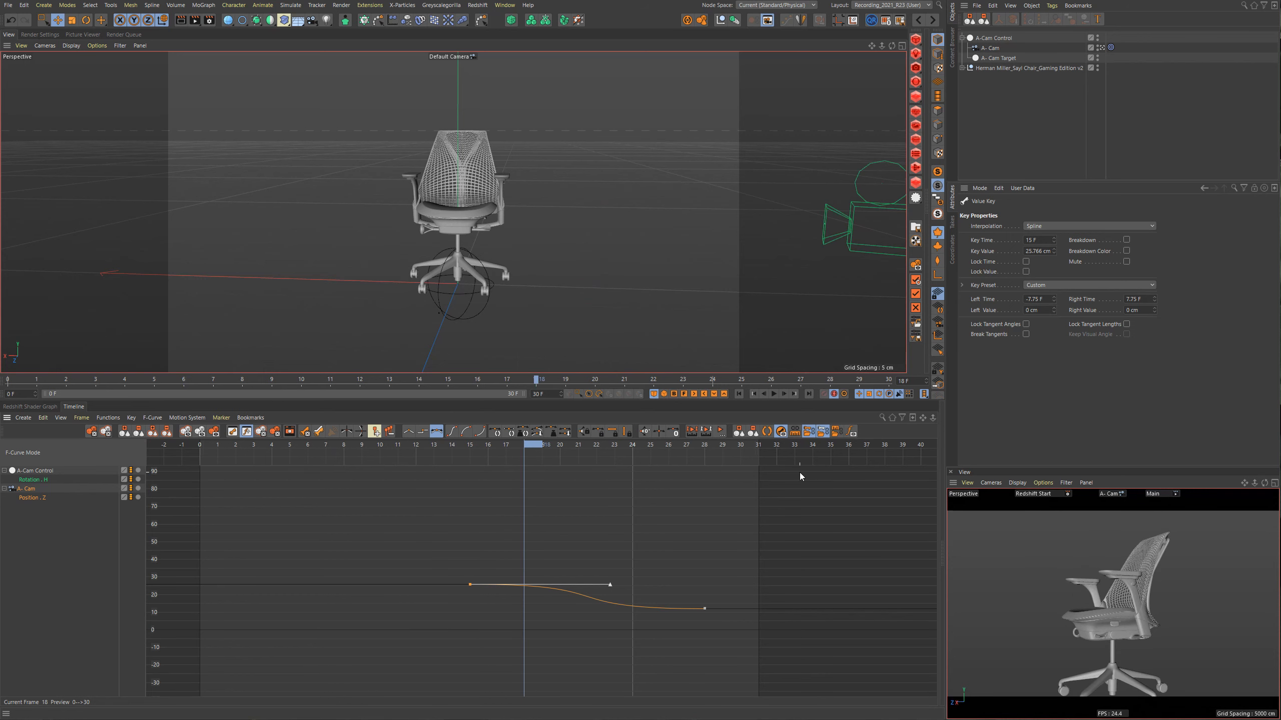
Link the timeline view to the Object Manager and test it by selecting A-Cam Control, A-Cam and A-Cam Target.
click(839, 435)
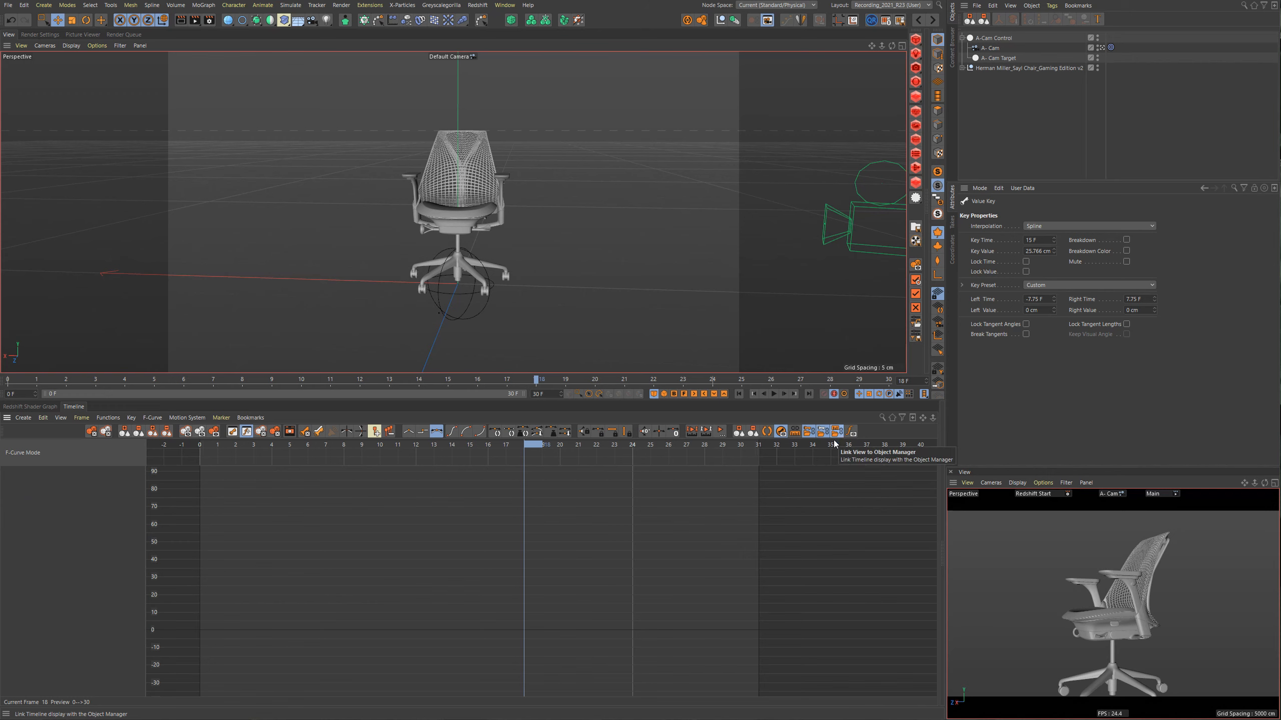
click(985, 39)
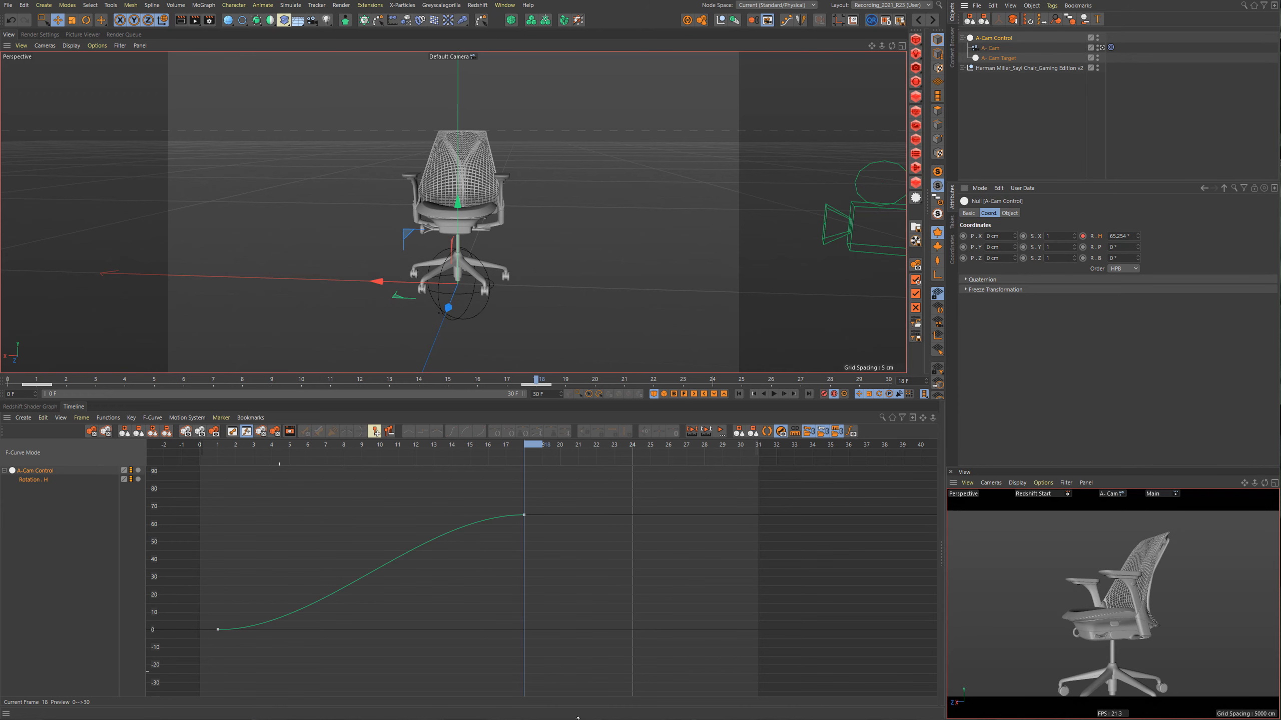
click(990, 48)
click(997, 57)
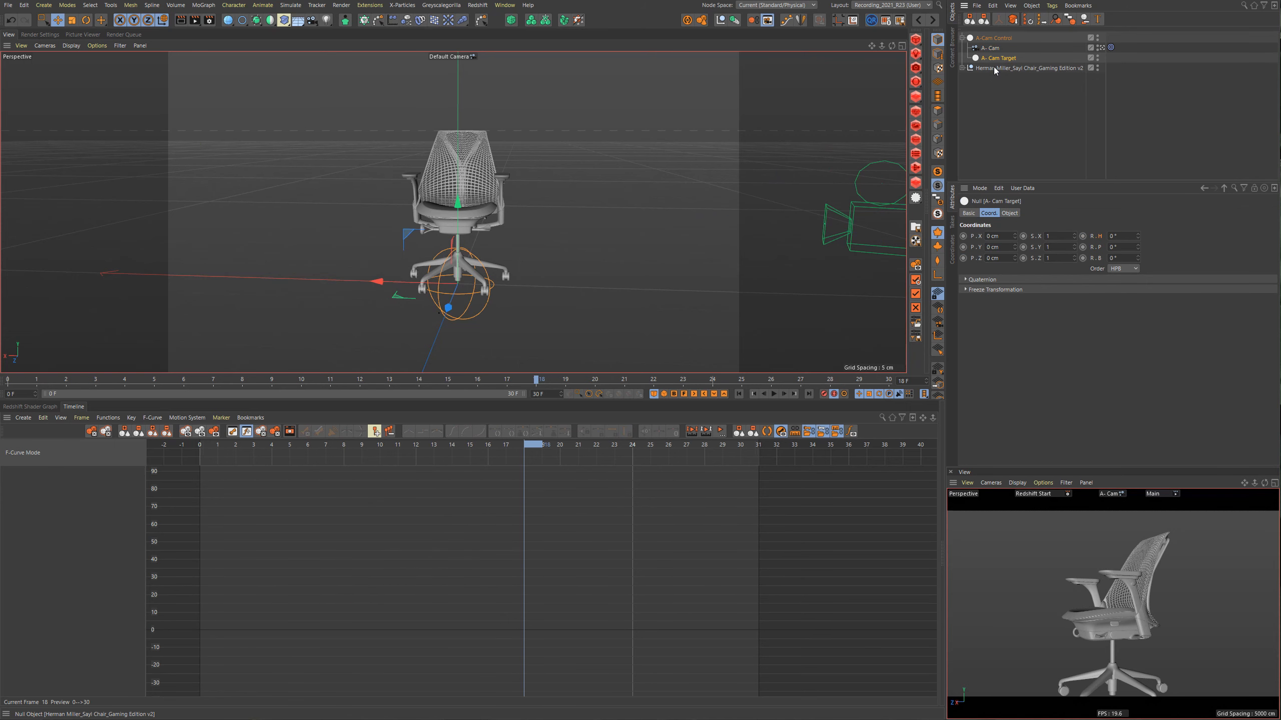
click(992, 38)
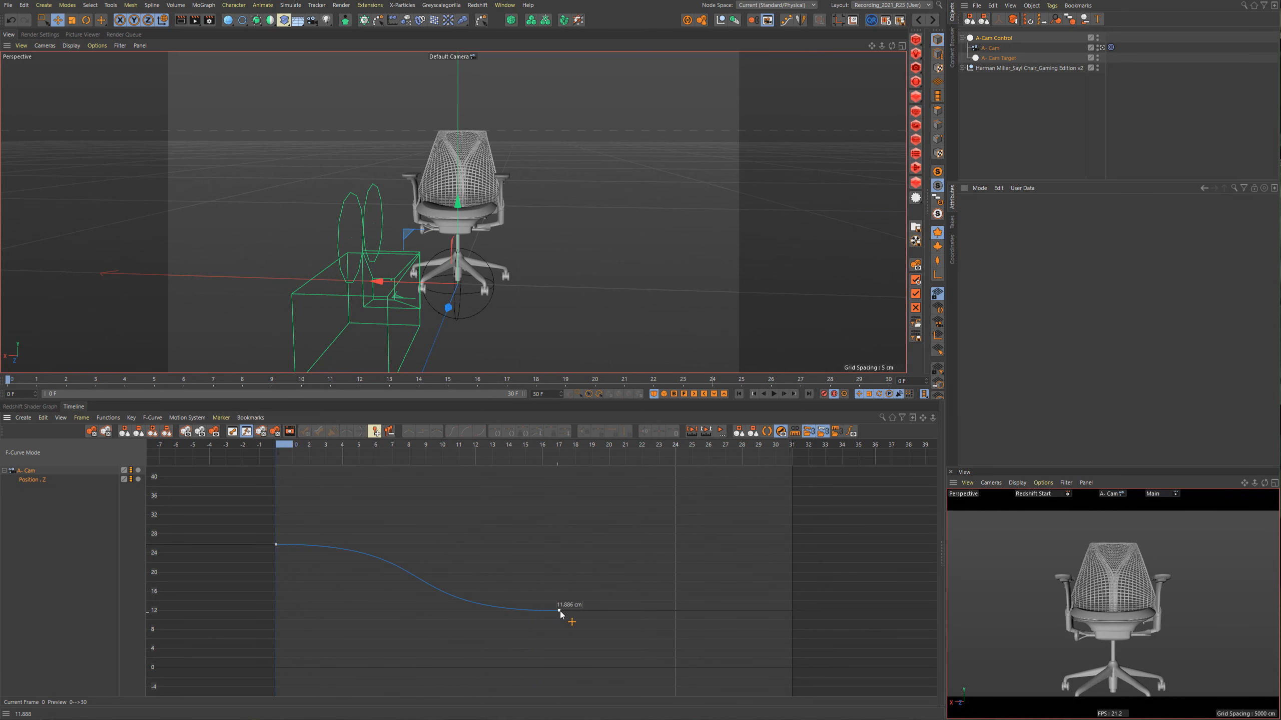
Reverse the order of A-Cam's two Position Z keys at frames 0 and 17, and scrub to frame 30.
drag(520, 578, 590, 648)
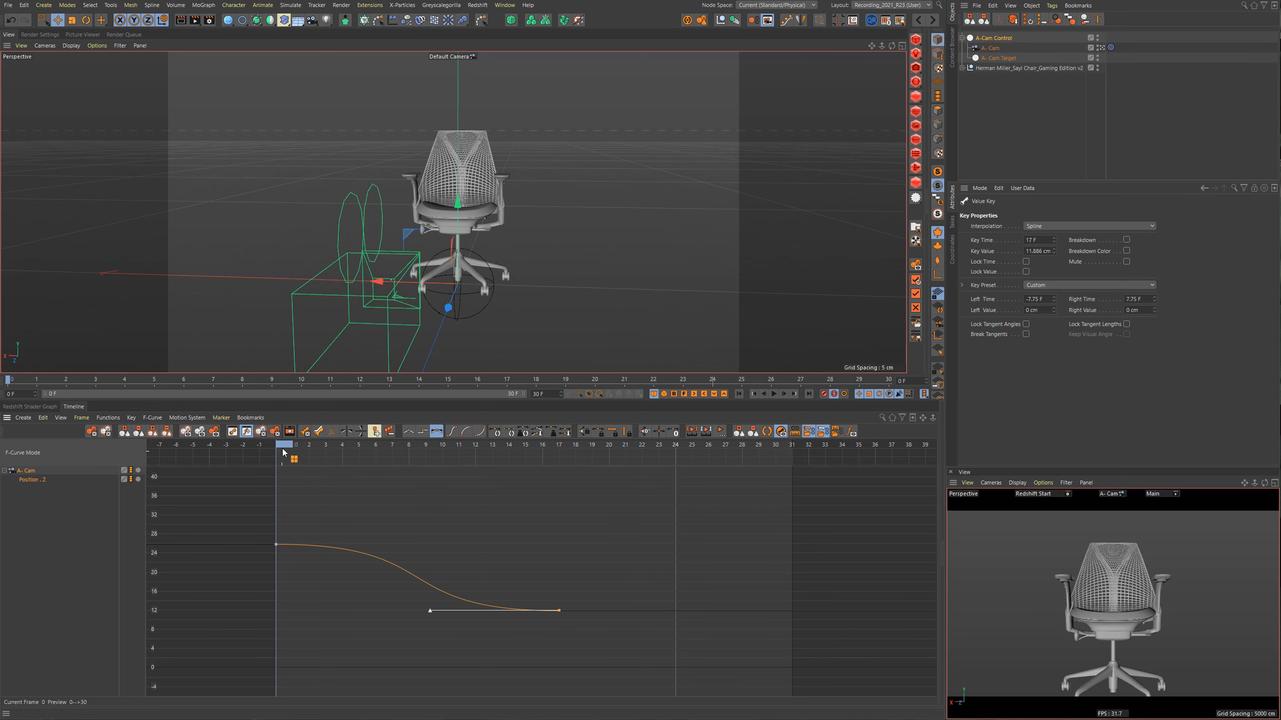
mouse_move(282, 448)
mouse_down()
mouse_move(497, 449)
mouse_move(284, 449)
mouse_move(294, 455)
mouse_up()
drag(742, 694, 218, 504)
click(346, 431)
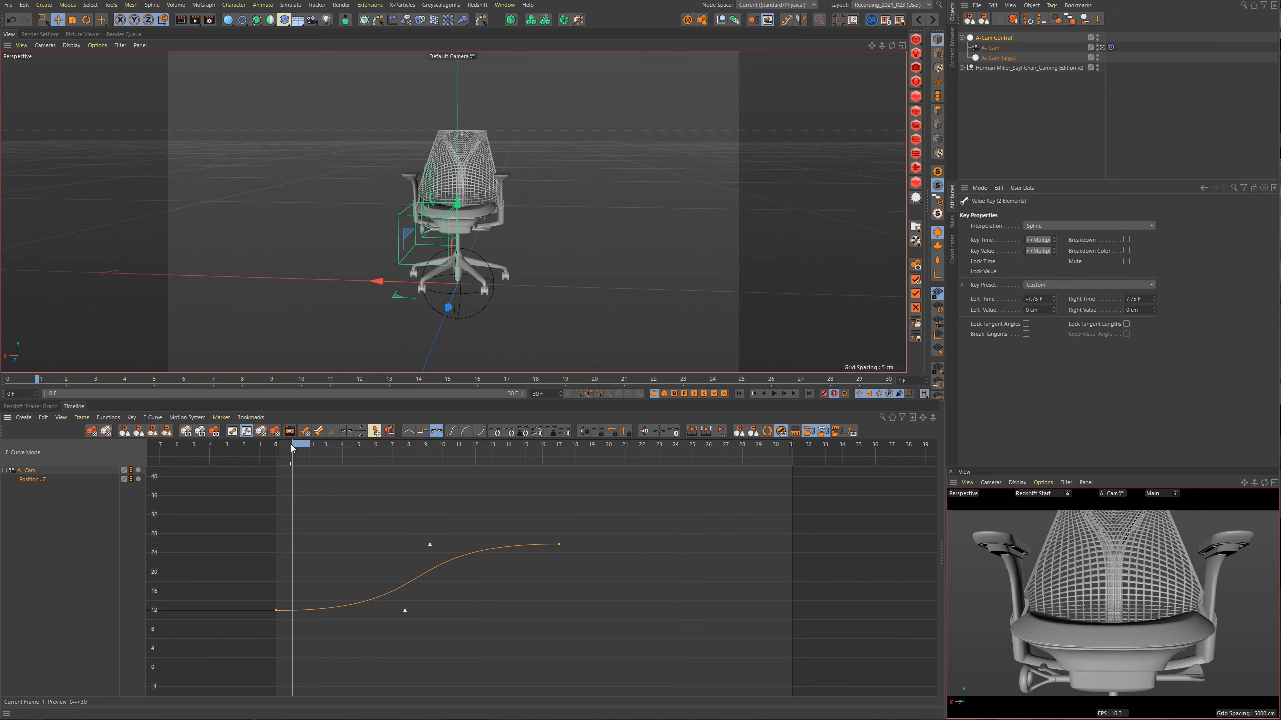
drag(292, 448, 794, 484)
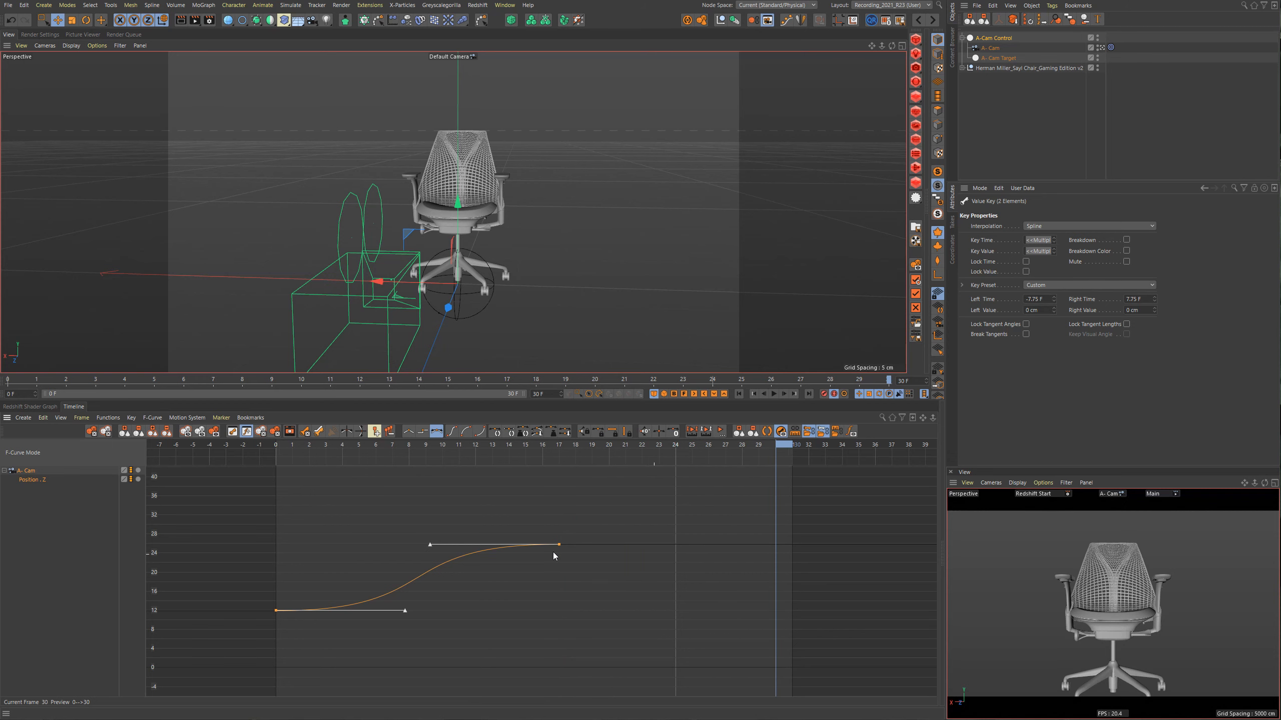
Add a third Position Z key to A-Cam's curve, move it to frame 31 and raise its value to about 27.6 cm.
ctrl+click(763, 545)
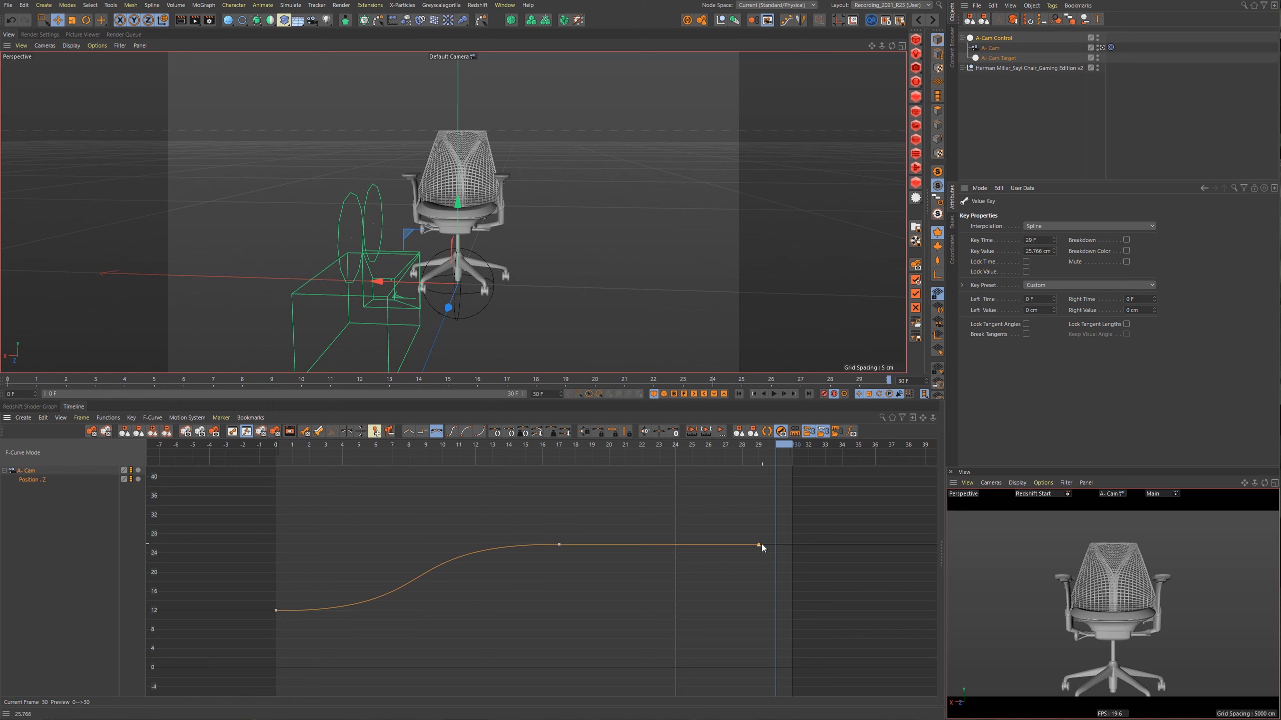
drag(759, 544, 792, 545)
alt+right_drag(787, 544, 791, 492)
drag(760, 492, 821, 570)
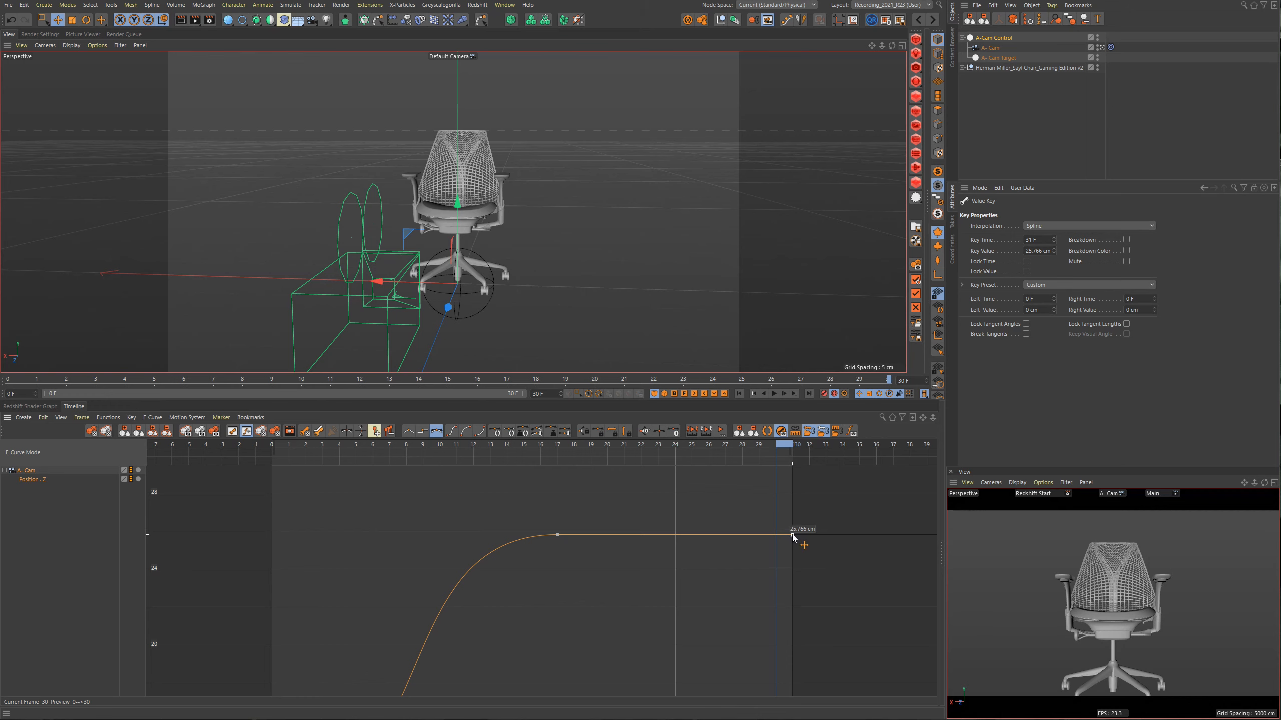
drag(792, 536, 794, 500)
alt+right_drag(793, 520, 783, 527)
alt+middle_drag(789, 496, 786, 533)
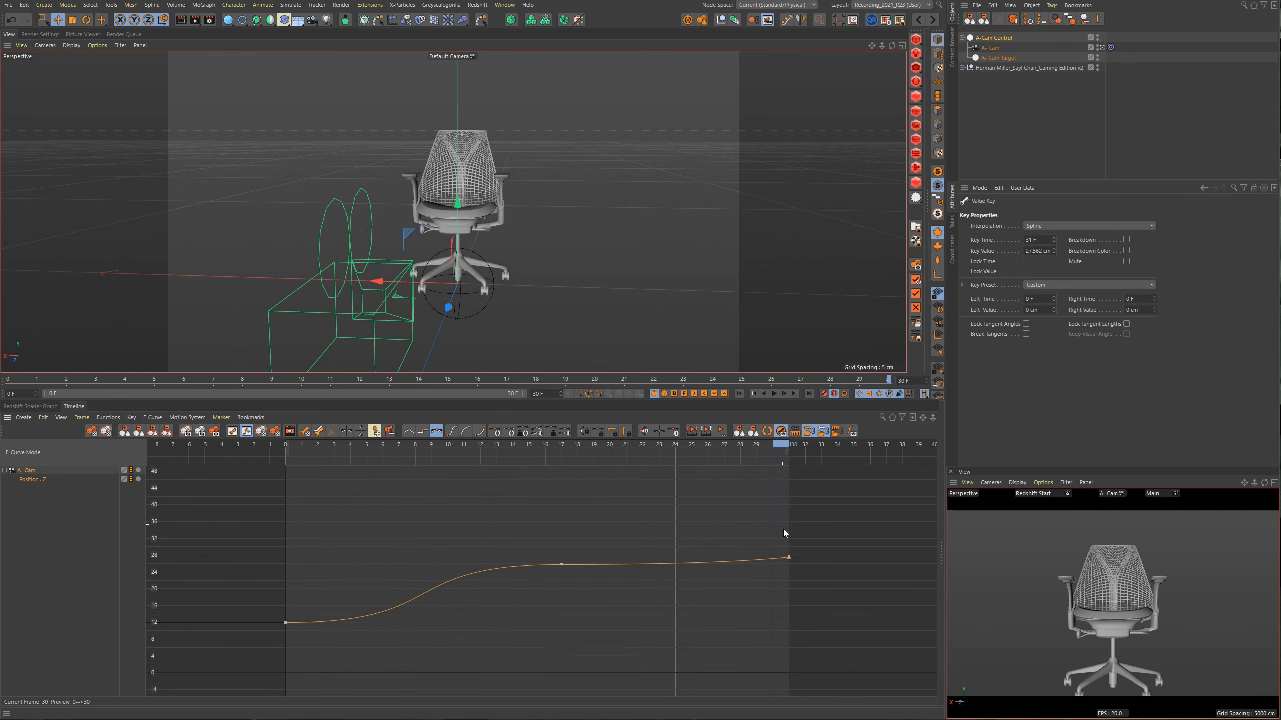
Set the tangents of A-Cam's last Position Z key, at frame 31, to zero length.
alt+right_drag(786, 533, 789, 581)
alt+middle_drag(729, 603, 743, 572)
alt+right_drag(744, 572, 769, 539)
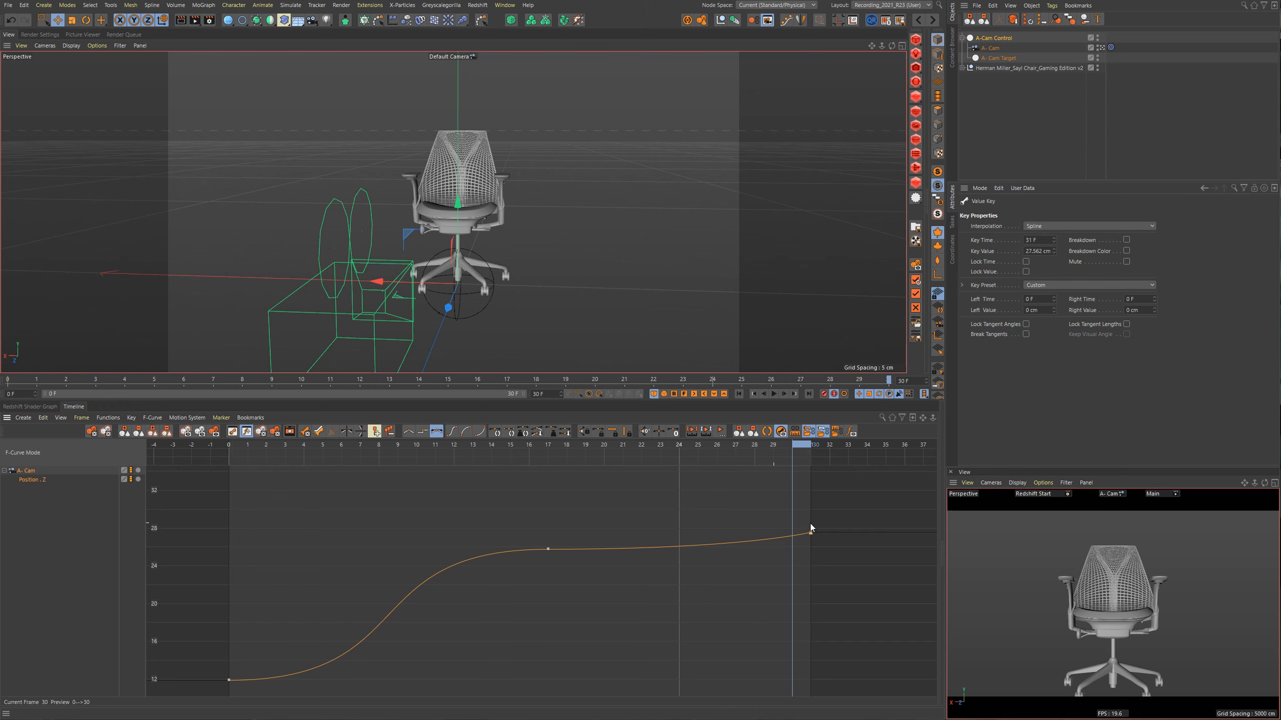
drag(754, 506, 881, 607)
click(549, 549)
drag(779, 506, 866, 593)
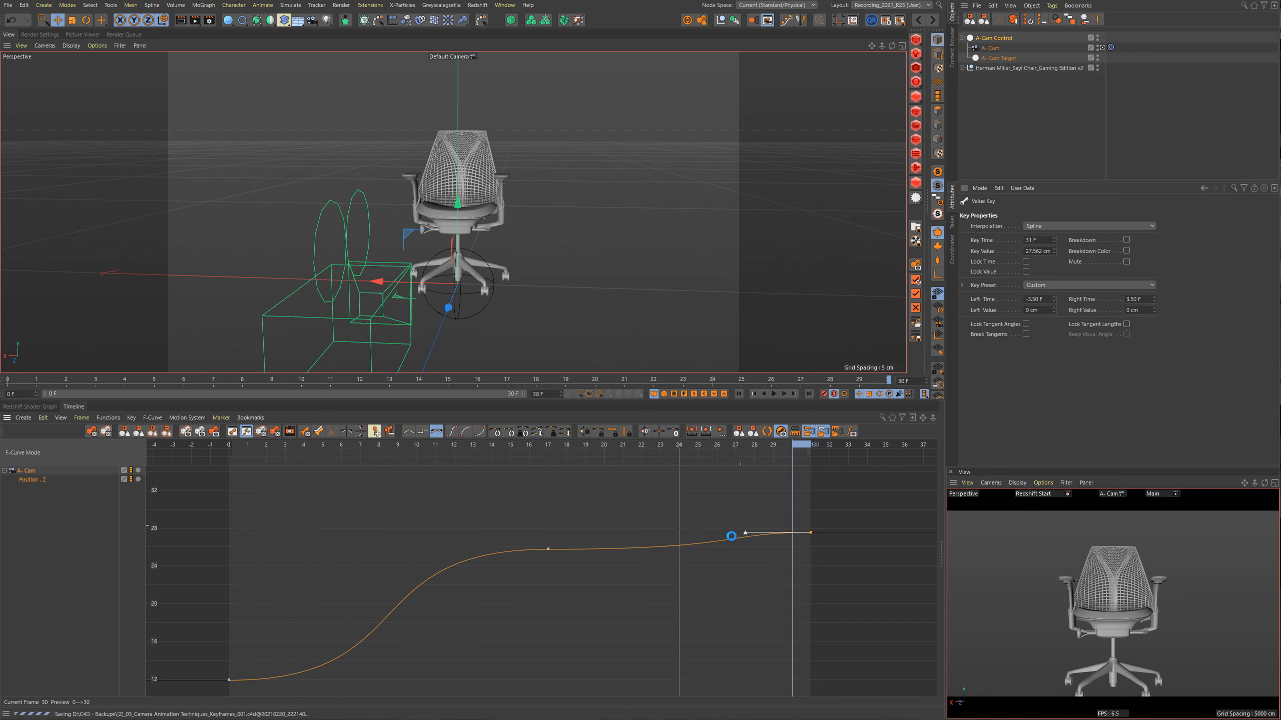
click(676, 433)
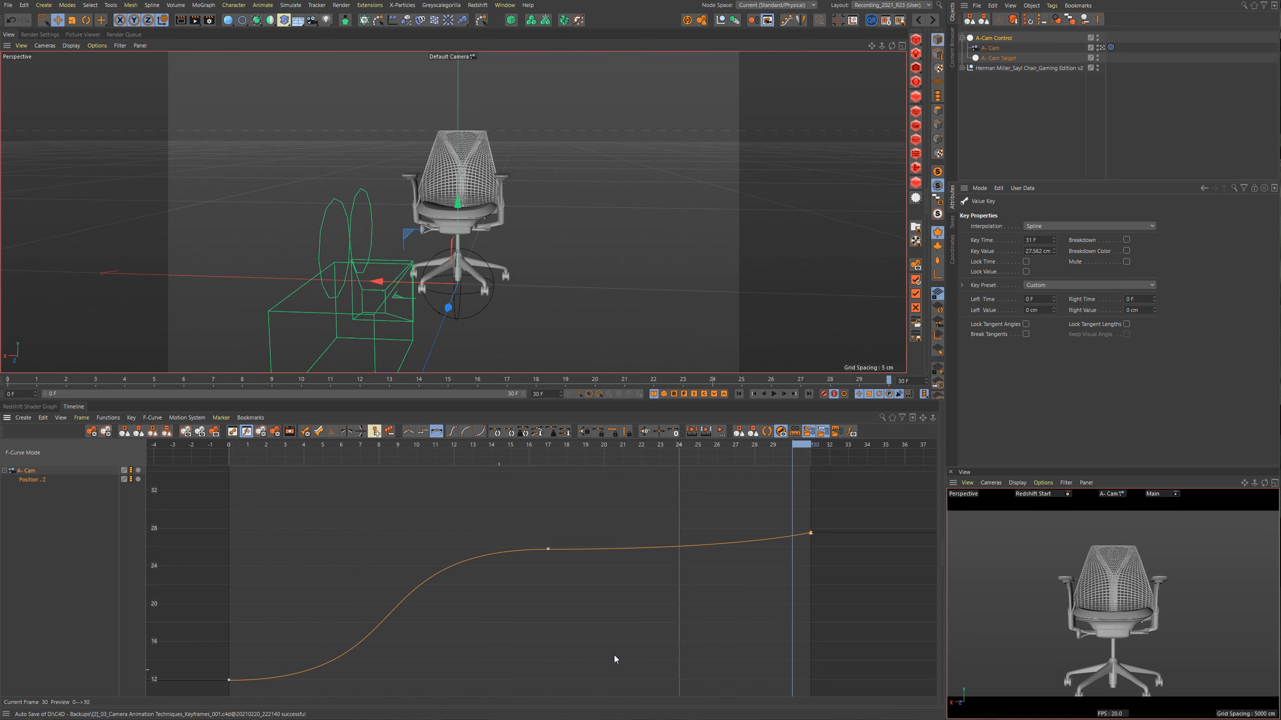
Tilt the frame 17 key's right tangent upward to about 0.97 cm over 7.68 F, lock the tangent angles and test the lock.
drag(524, 519, 617, 591)
key(s)
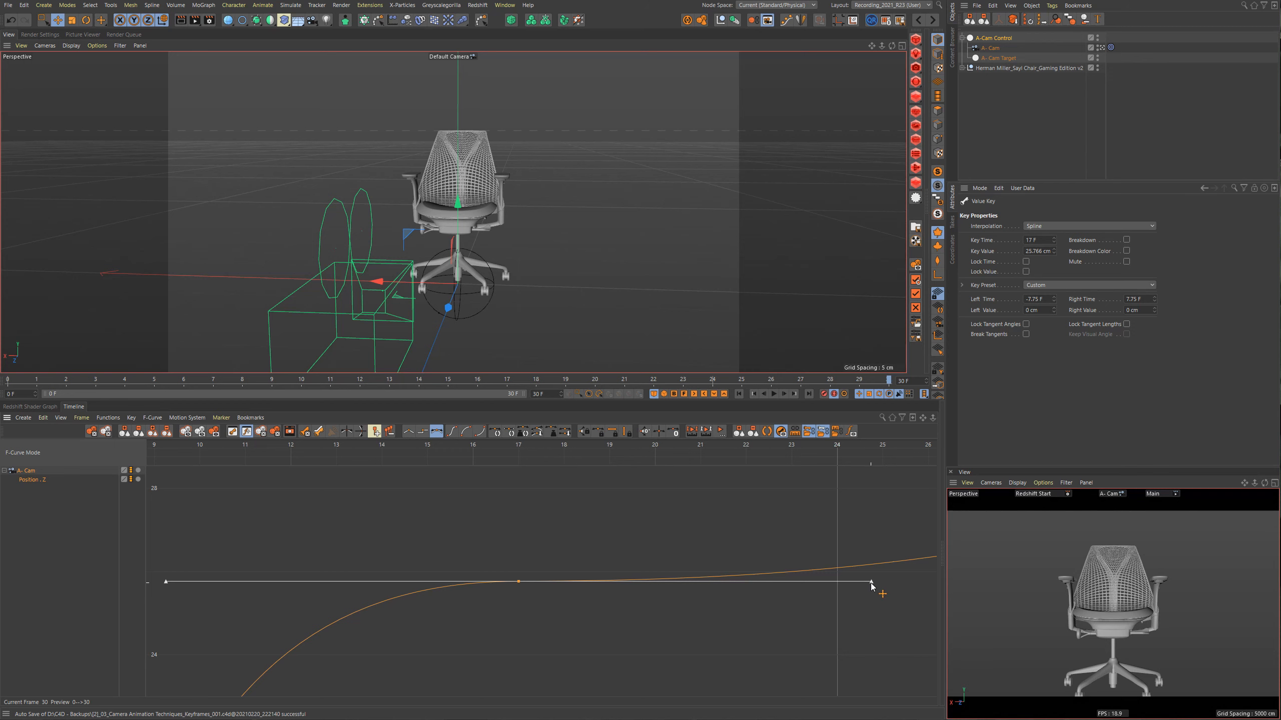
drag(870, 583, 868, 544)
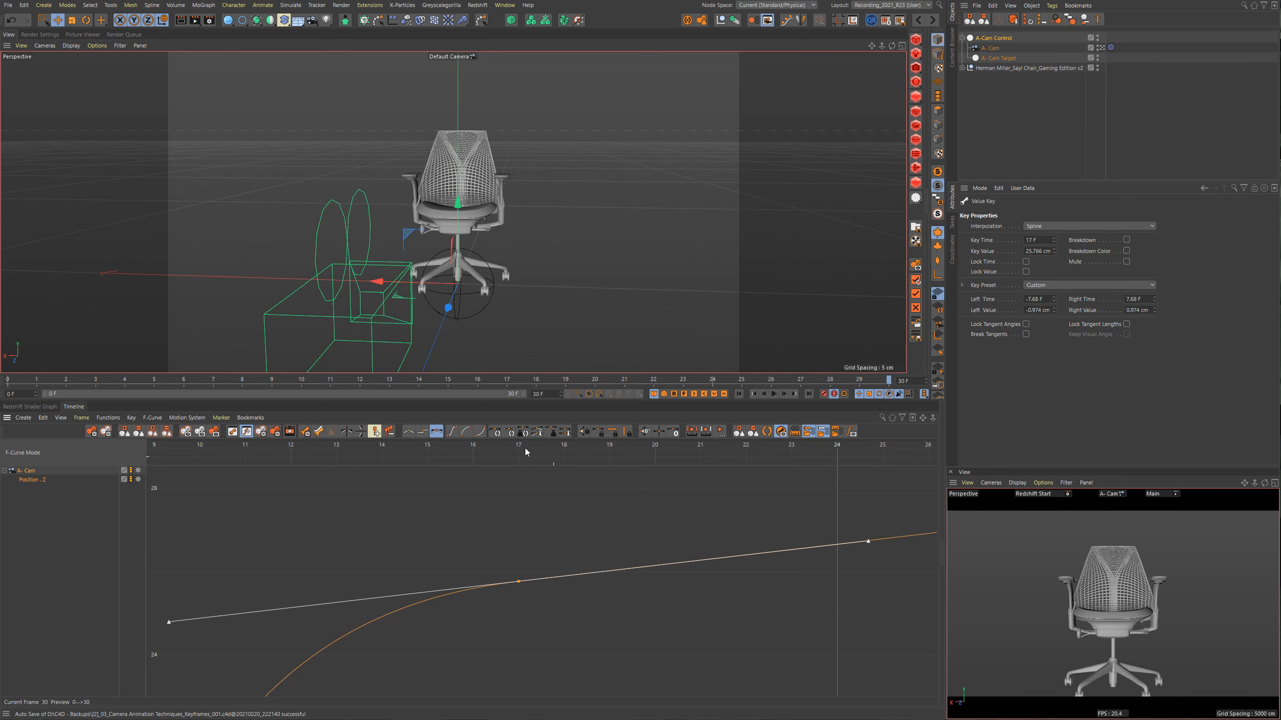
drag(450, 524, 595, 654)
click(584, 432)
mouse_move(869, 542)
mouse_down()
mouse_move(874, 622)
mouse_move(867, 502)
mouse_move(870, 633)
mouse_move(872, 500)
mouse_move(866, 566)
mouse_up()
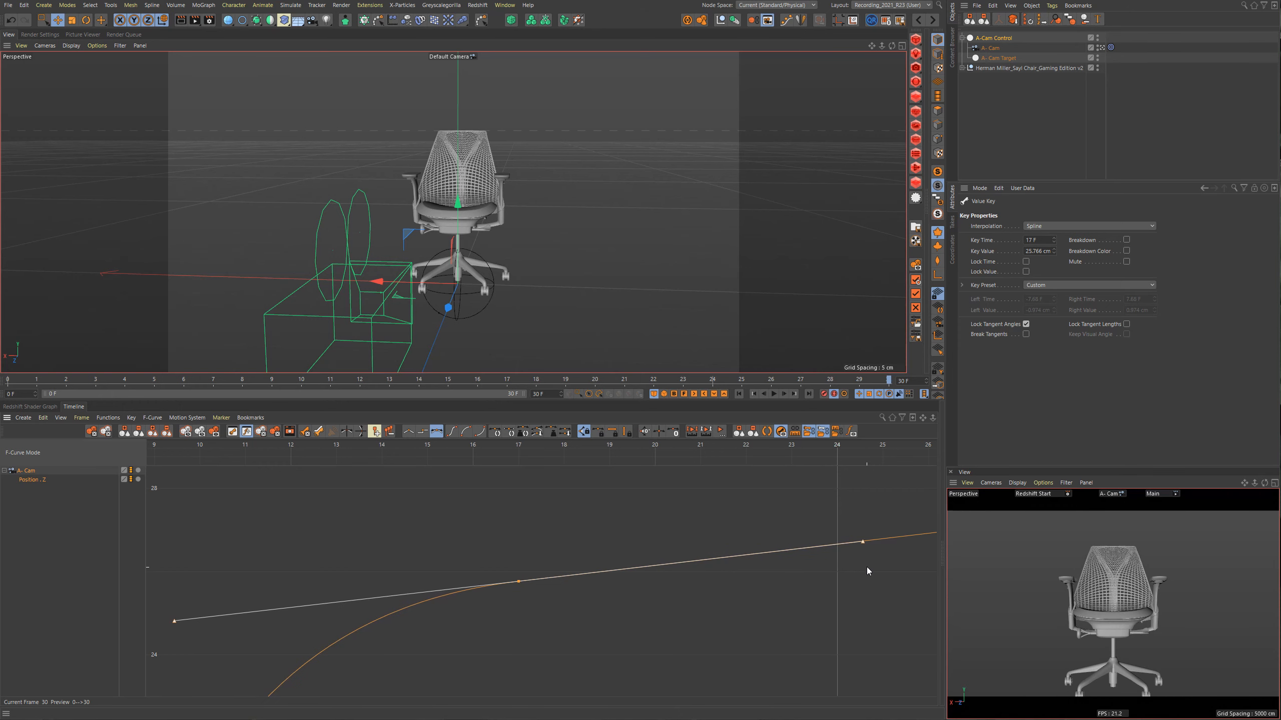
Set zero-length tangents on the Position Z key at frame 0 and start playing the animation.
alt+right_drag(520, 610, 474, 661)
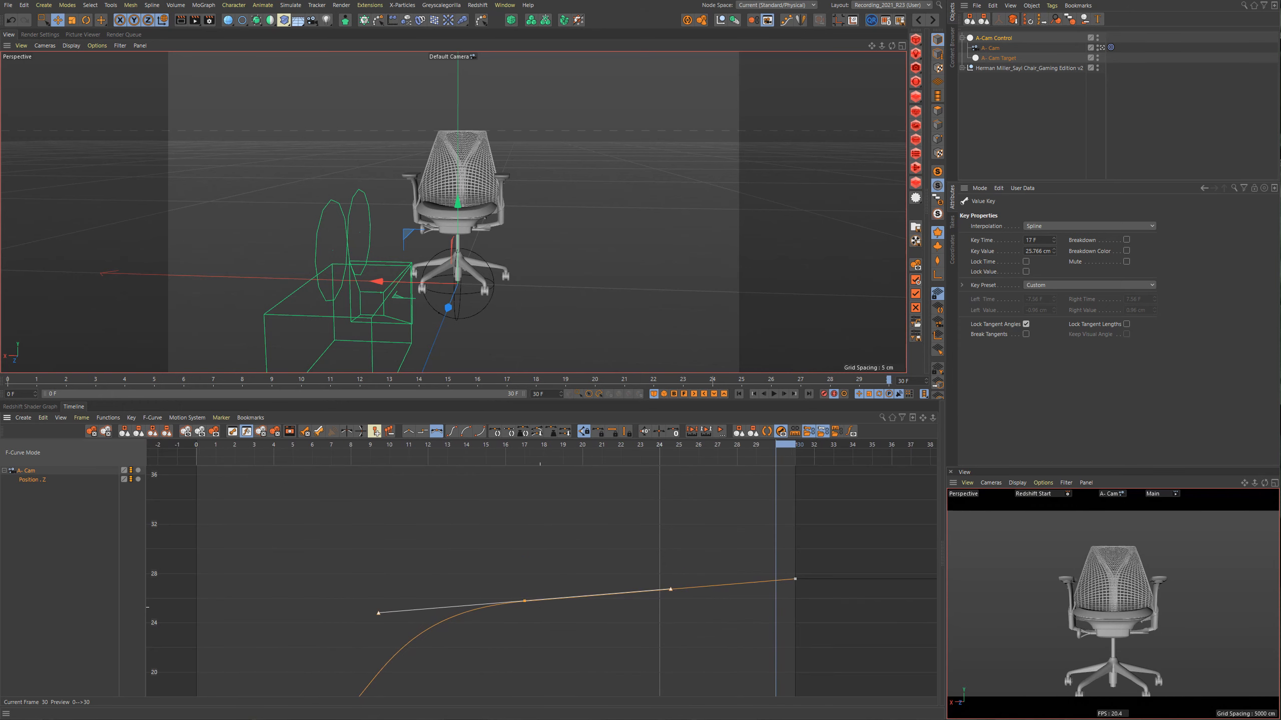
alt+middle_drag(473, 635, 548, 530)
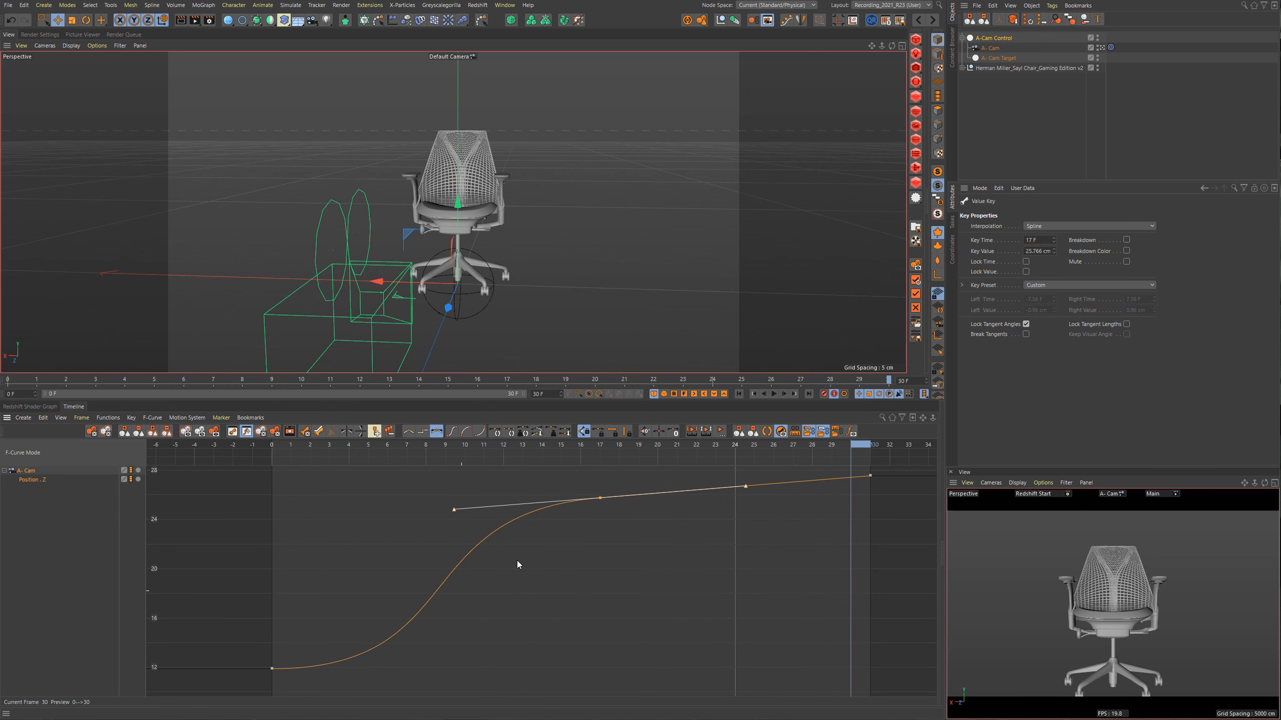
drag(223, 643, 424, 699)
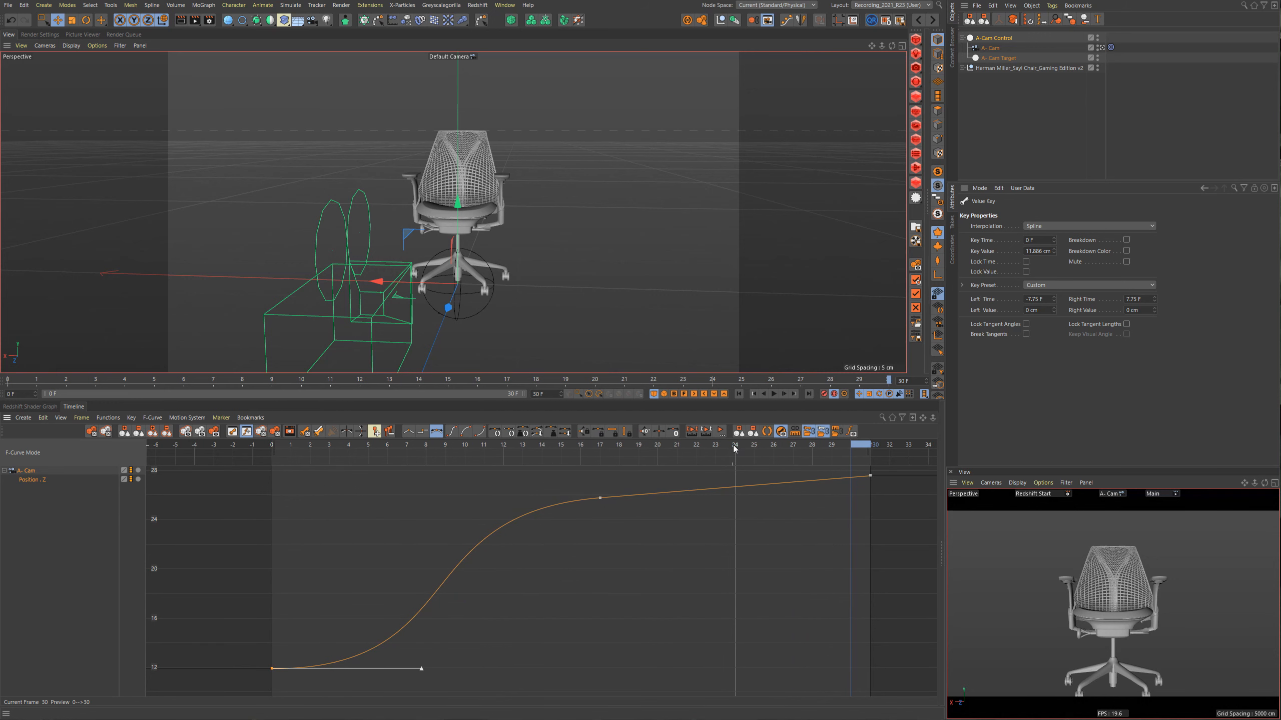
click(675, 432)
key(F8)
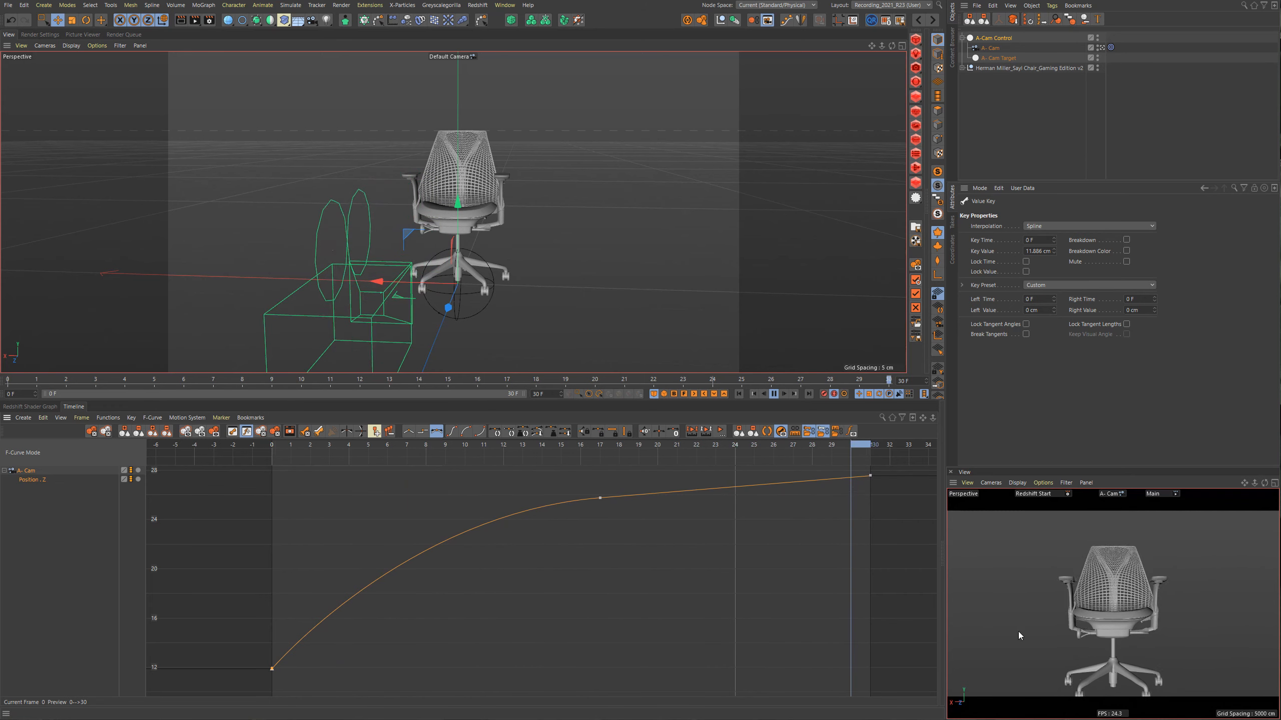
Try longer and shorter angle-locked tangents on the frame 17 key during playback, settling on a length of about 8.26 F.
click(600, 497)
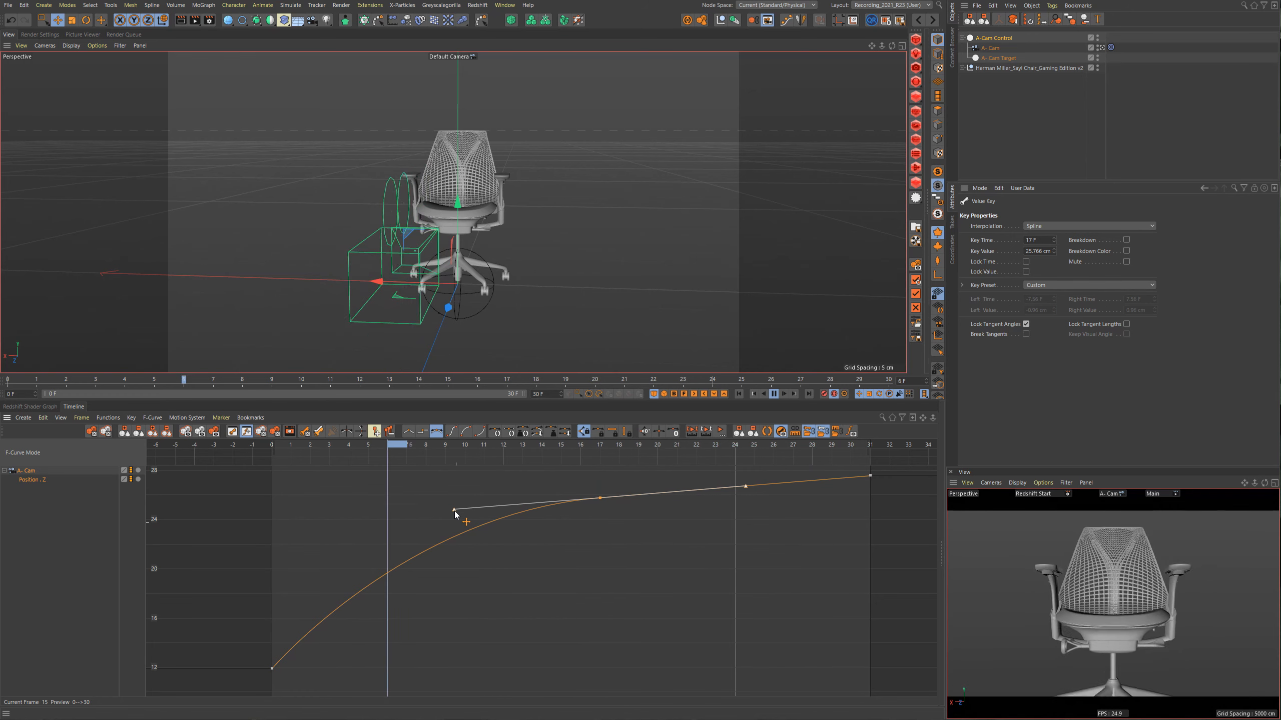
drag(454, 511, 356, 521)
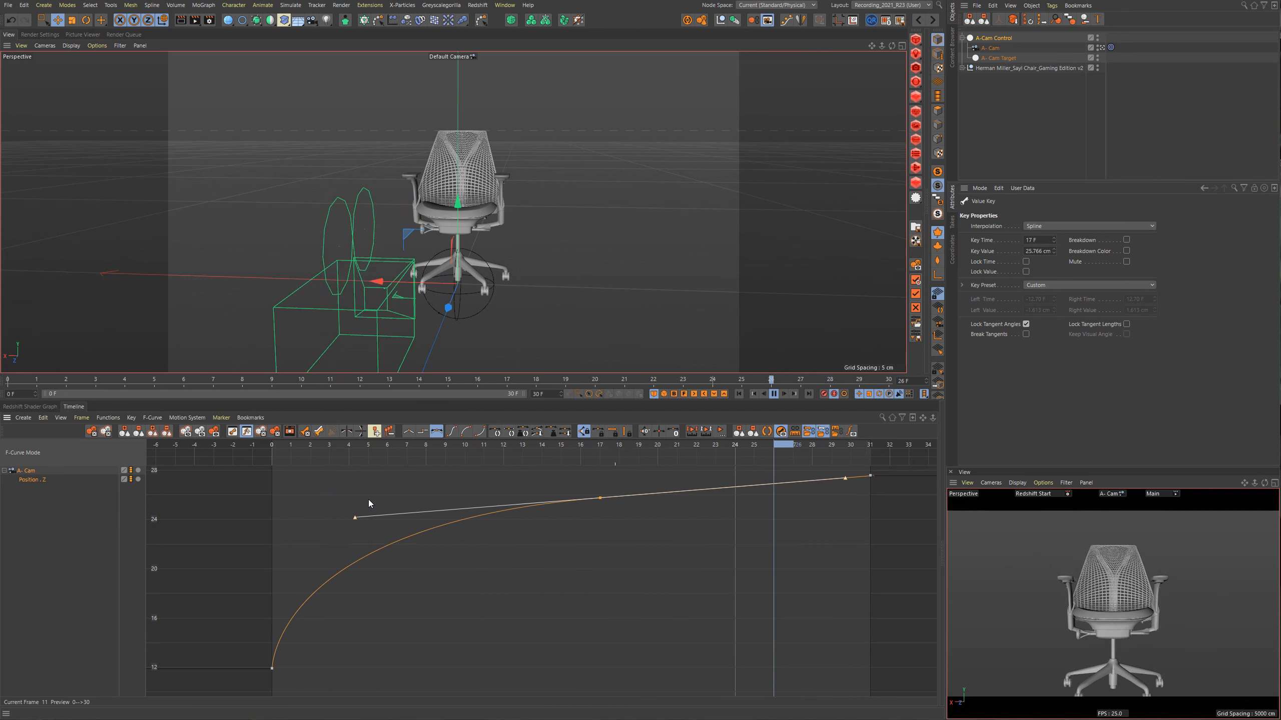
drag(354, 517, 508, 519)
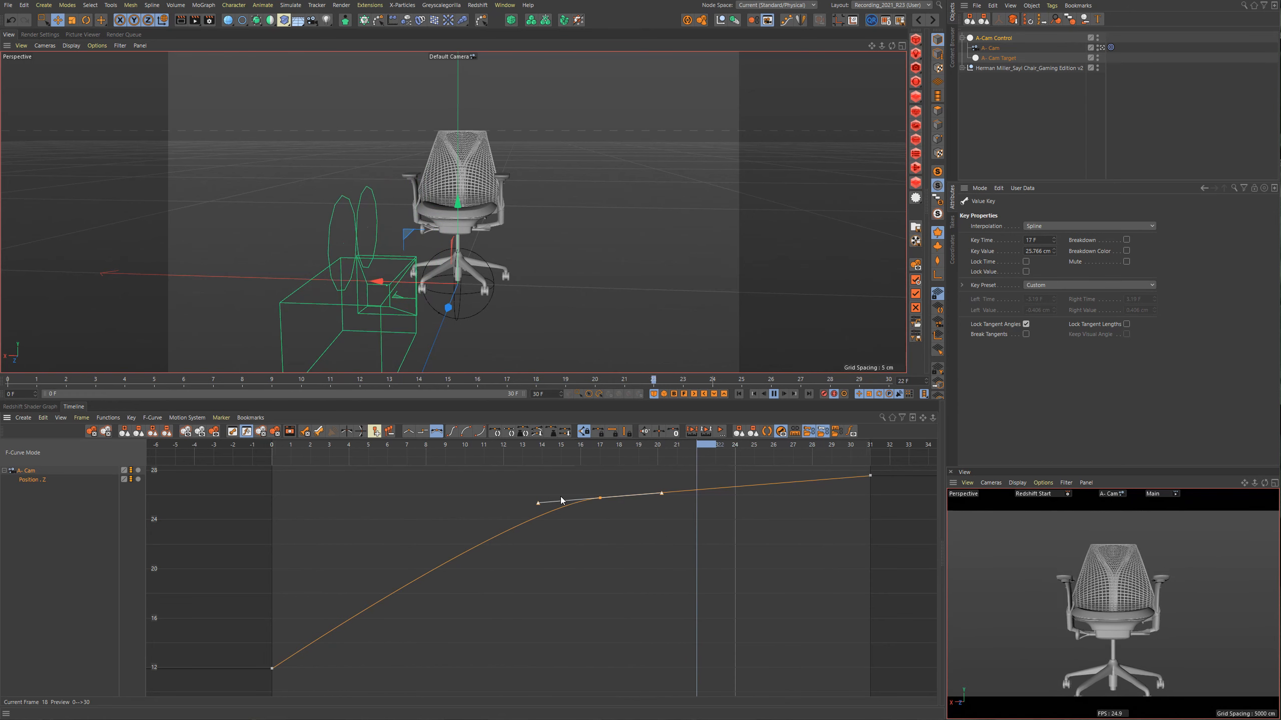
drag(538, 503, 440, 512)
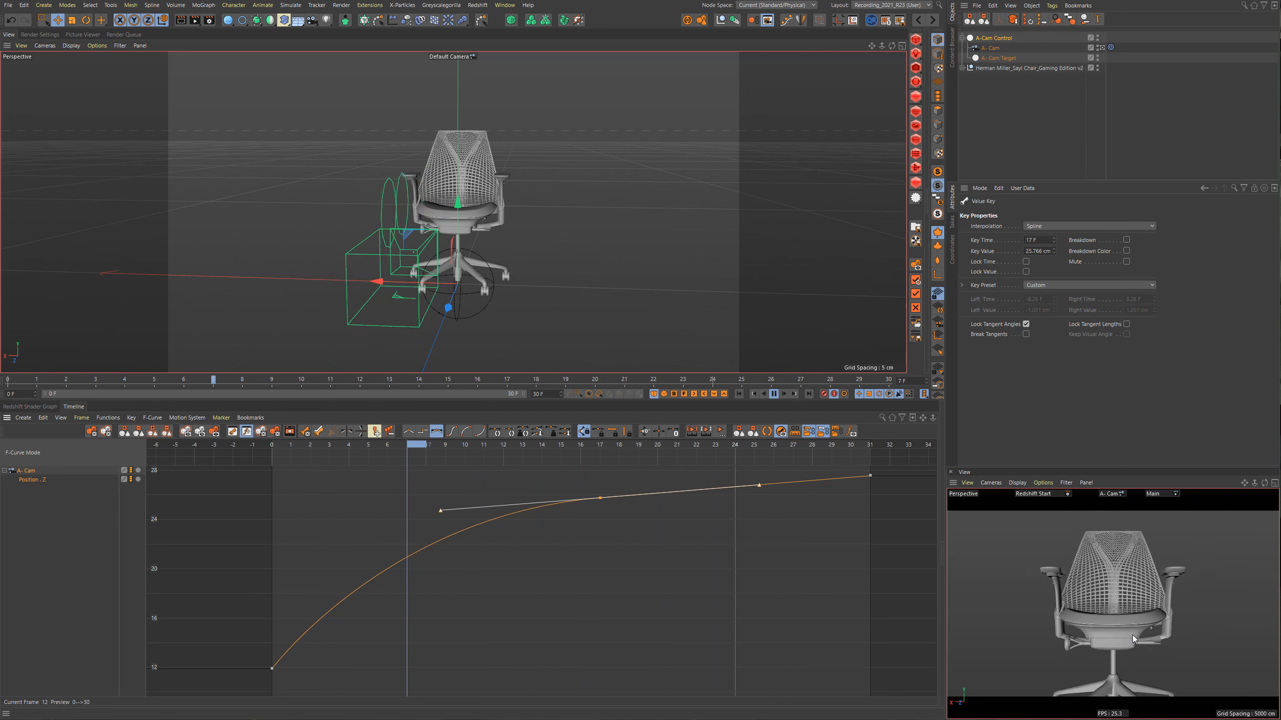
Raise the Position Z key at frame 31 to about 28.53 cm.
alt+middle_drag(902, 489, 766, 545)
alt+right_drag(766, 545, 802, 515)
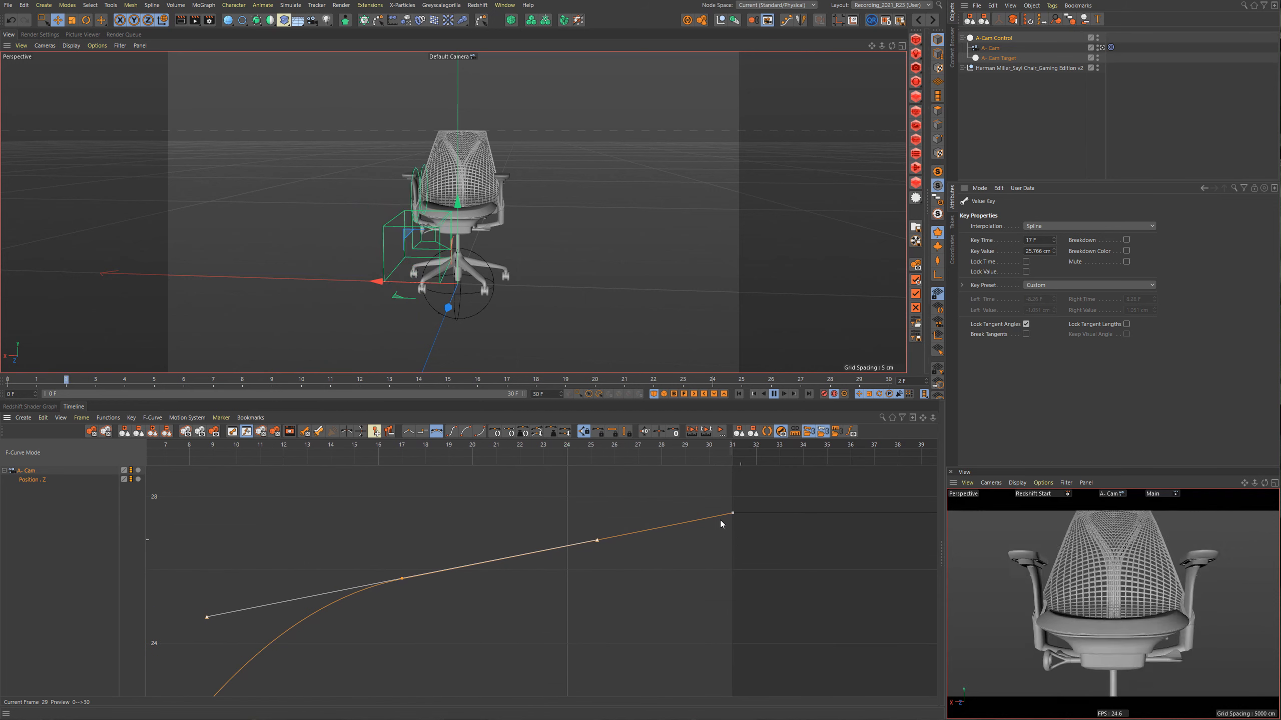
drag(711, 483, 777, 563)
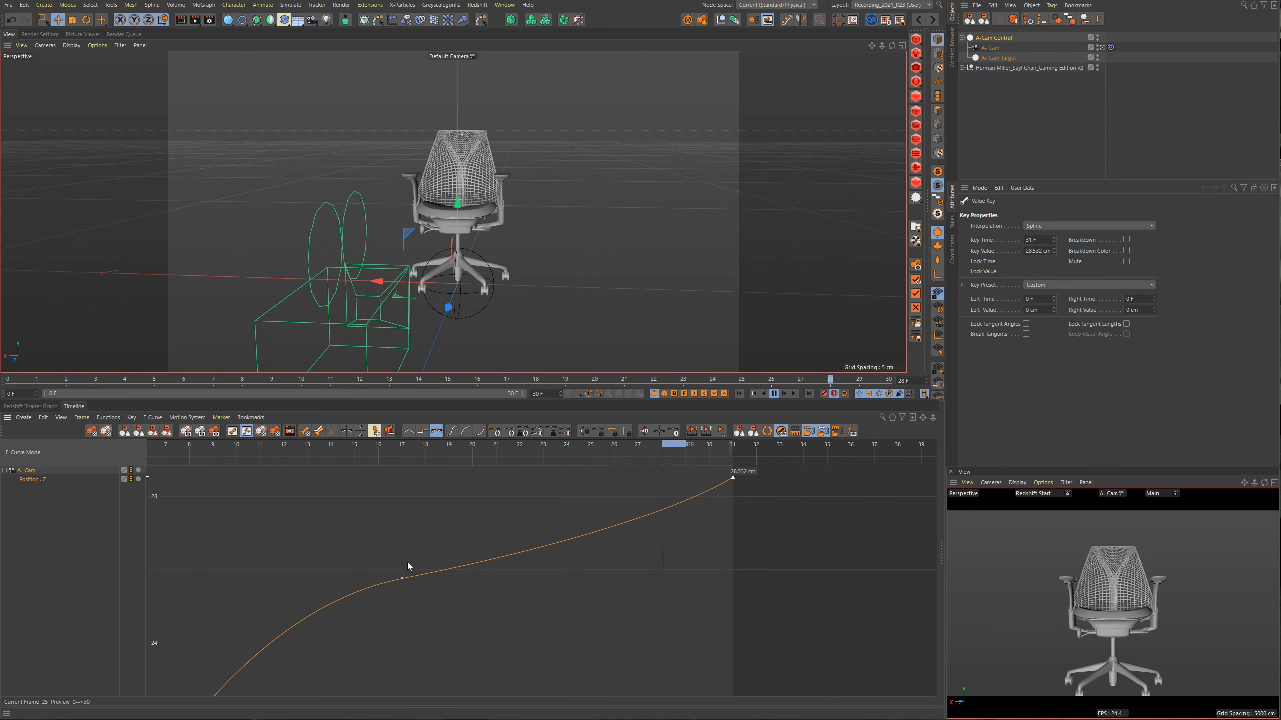
Unlock the frame 17 key's tangent angles, aim its right tangent at the last key, and lock the angles again.
drag(352, 545, 472, 621)
click(574, 437)
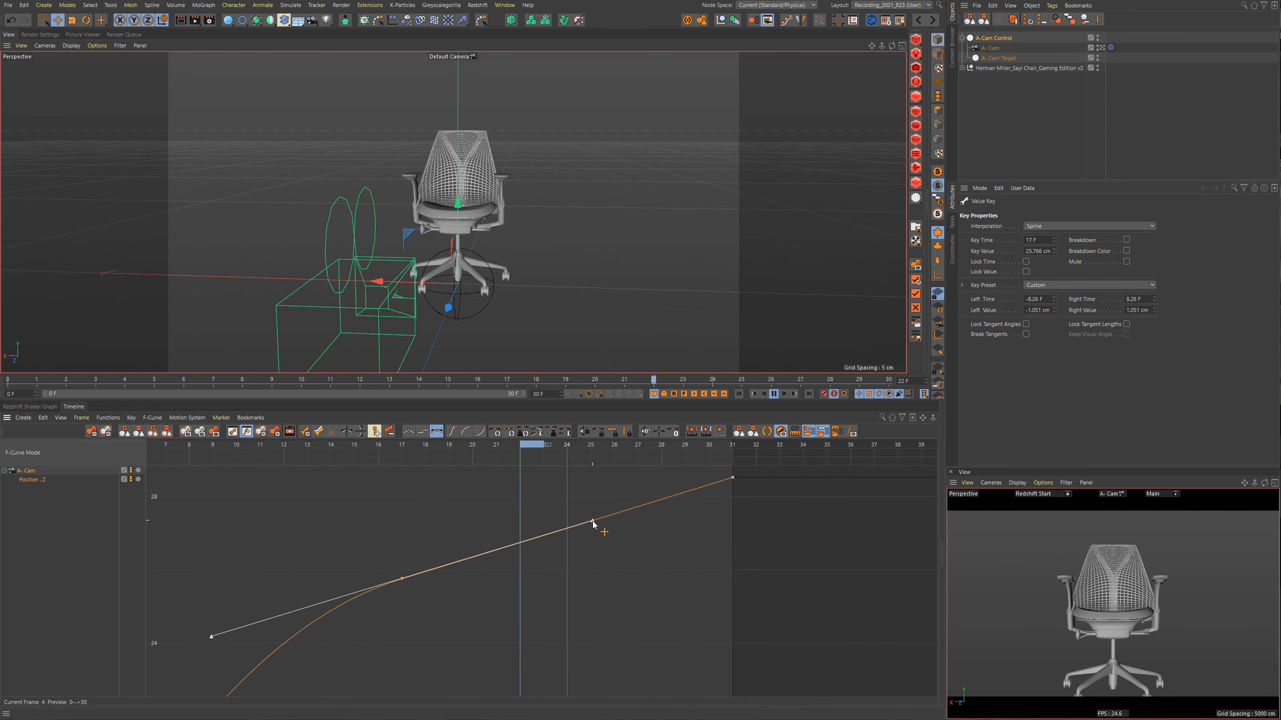
click(583, 431)
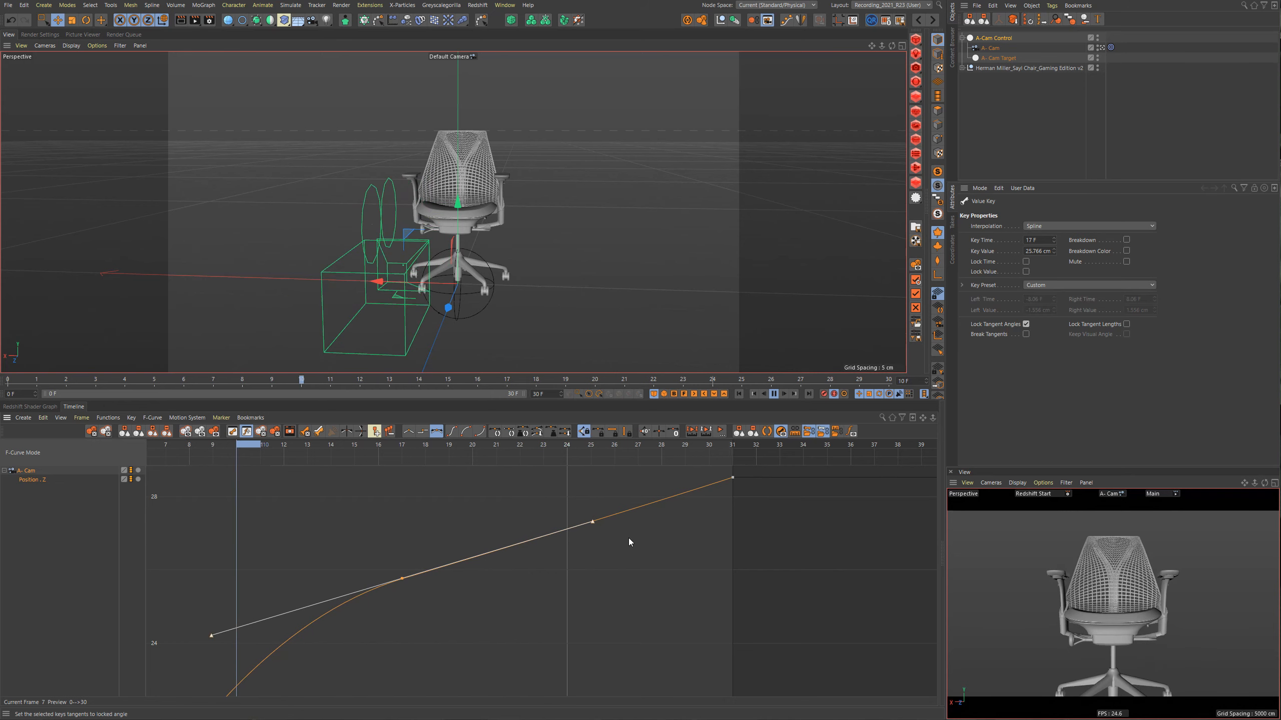
alt+right_drag(629, 539, 605, 590)
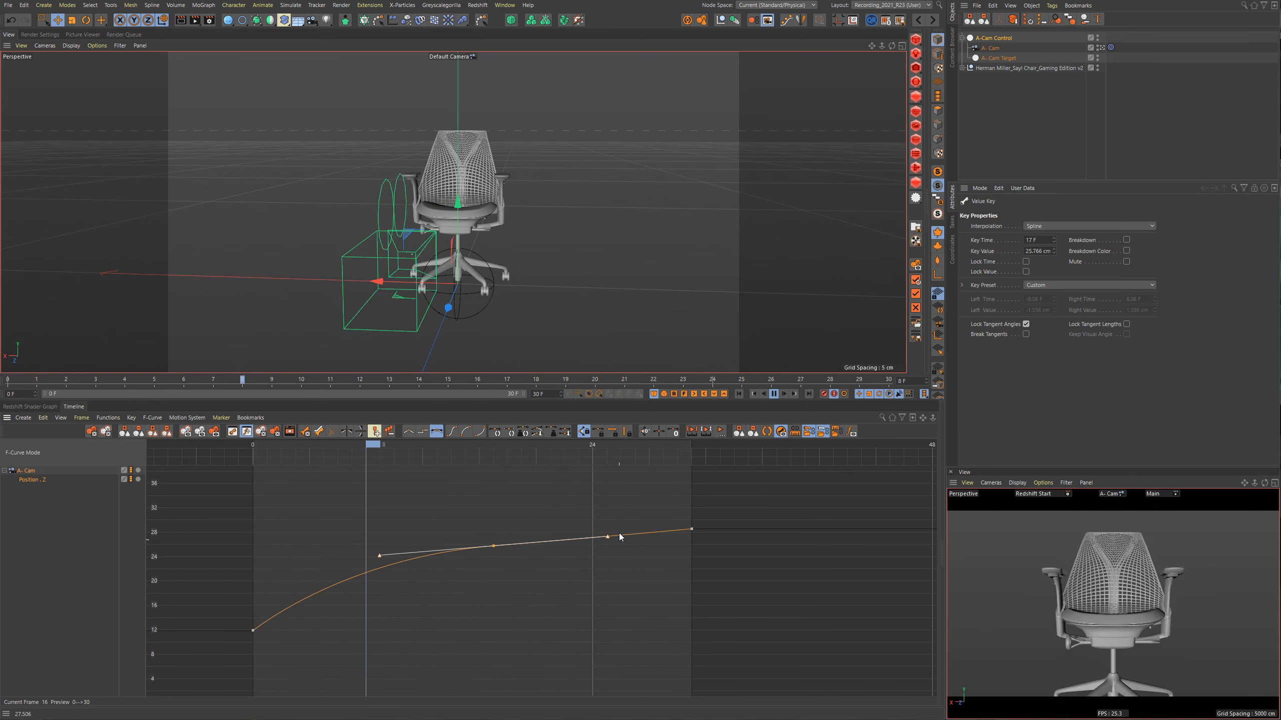
alt+middle_drag(364, 614, 383, 610)
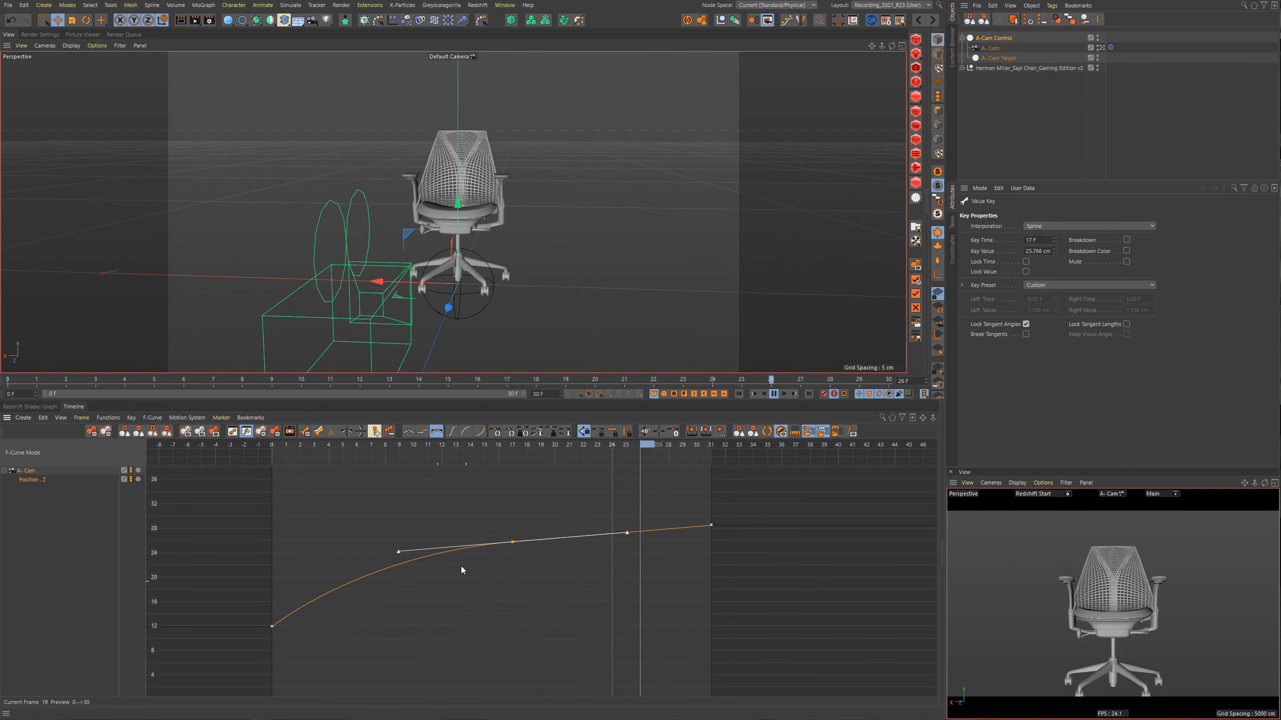